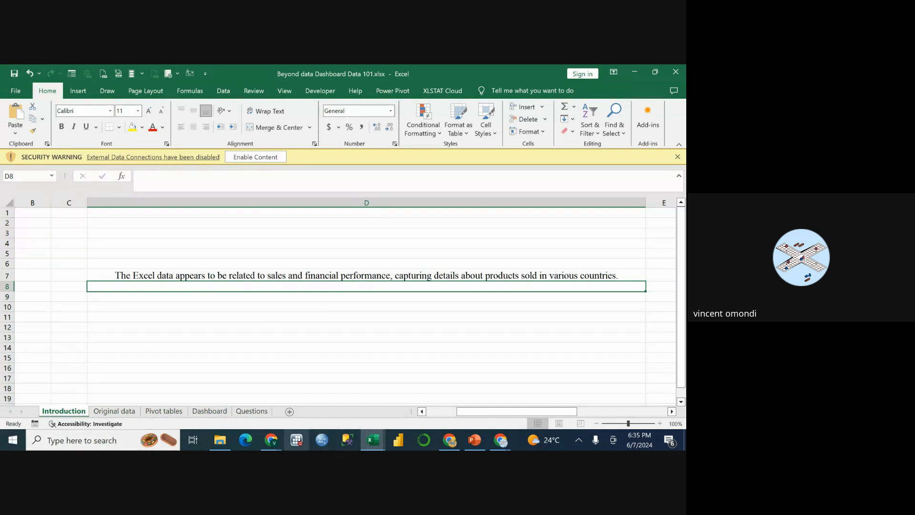
Review the introduction text and examine the sales table on the Original data sheet from first to last row.
{"action": "left_click", "coordinate": [354, 278]}
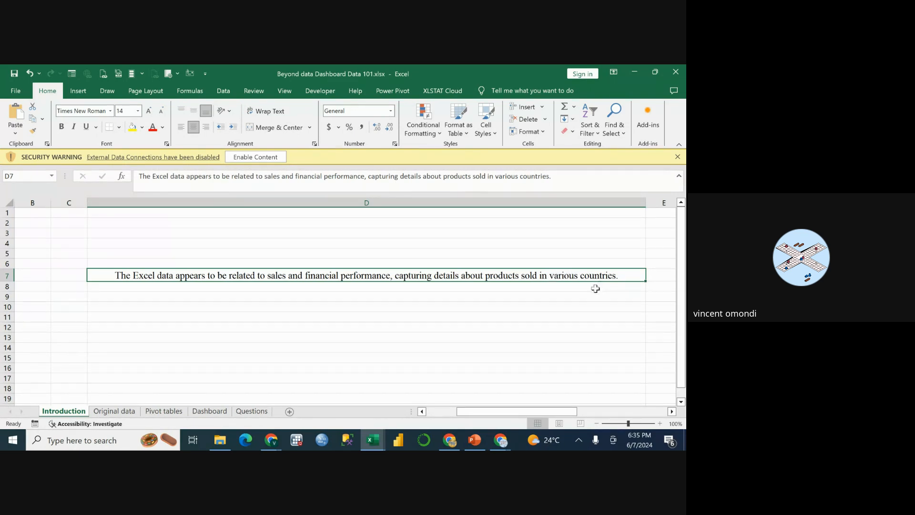
{"action": "left_click", "coordinate": [123, 411]}
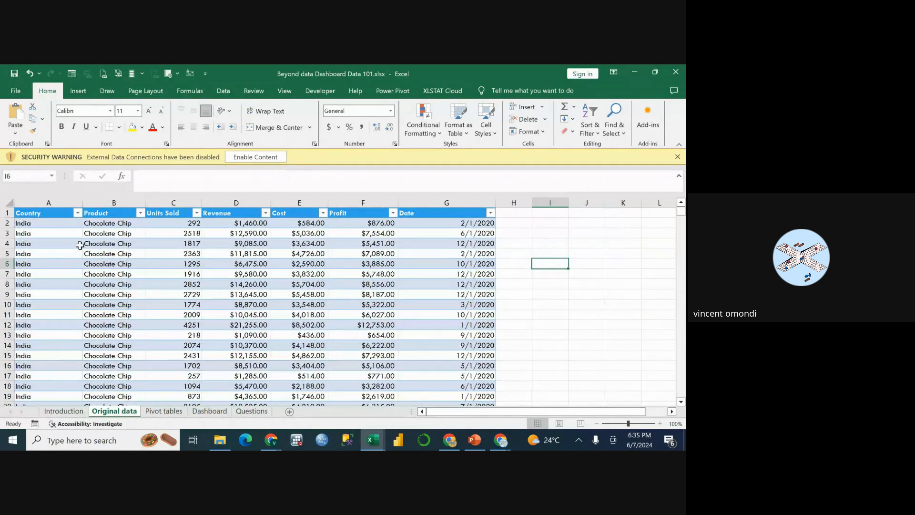
{"action": "scroll", "coordinate": [78, 255], "scroll_direction": "down", "scroll_amount": 9}
{"action": "scroll", "coordinate": [78, 254], "scroll_direction": "down", "scroll_amount": 8}
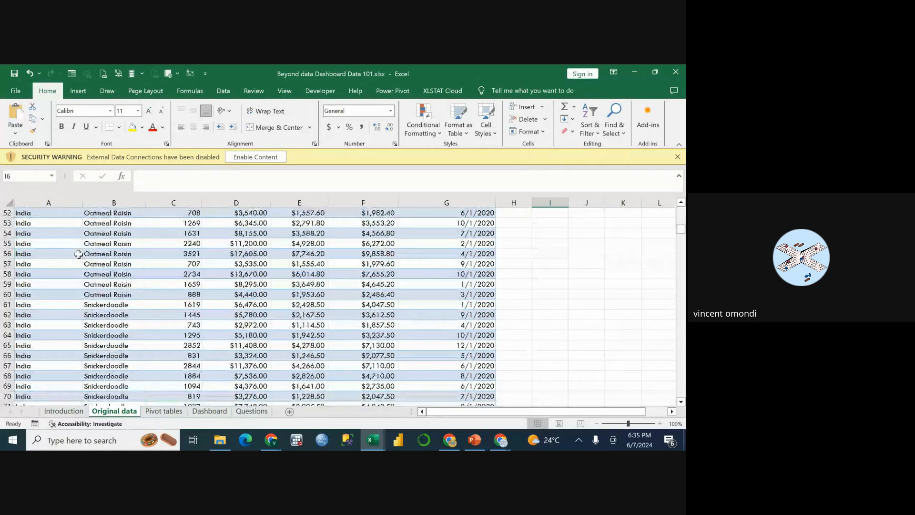
{"action": "scroll", "coordinate": [78, 255], "scroll_direction": "down", "scroll_amount": 20}
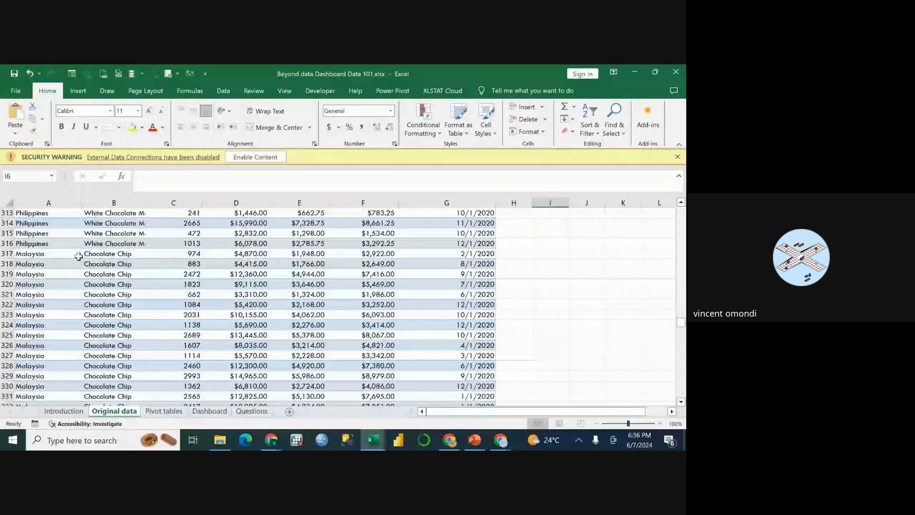
{"action": "scroll", "coordinate": [79, 257], "scroll_direction": "down", "scroll_amount": 20}
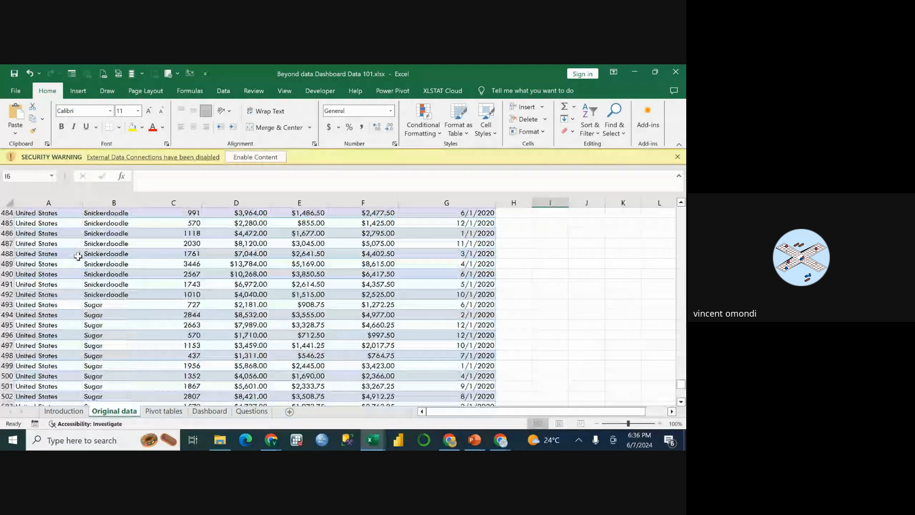
{"action": "scroll", "coordinate": [79, 257], "scroll_direction": "down", "scroll_amount": 20}
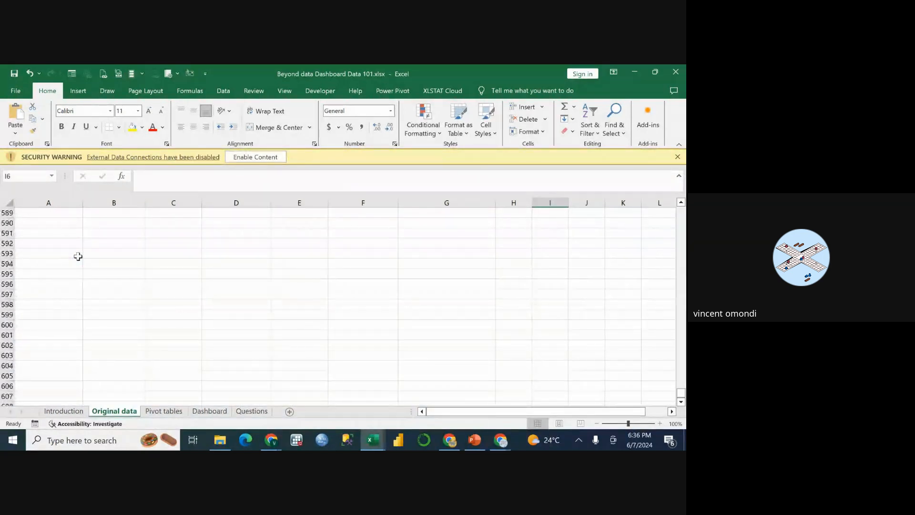
{"action": "scroll", "coordinate": [78, 256], "scroll_direction": "up", "scroll_amount": 20}
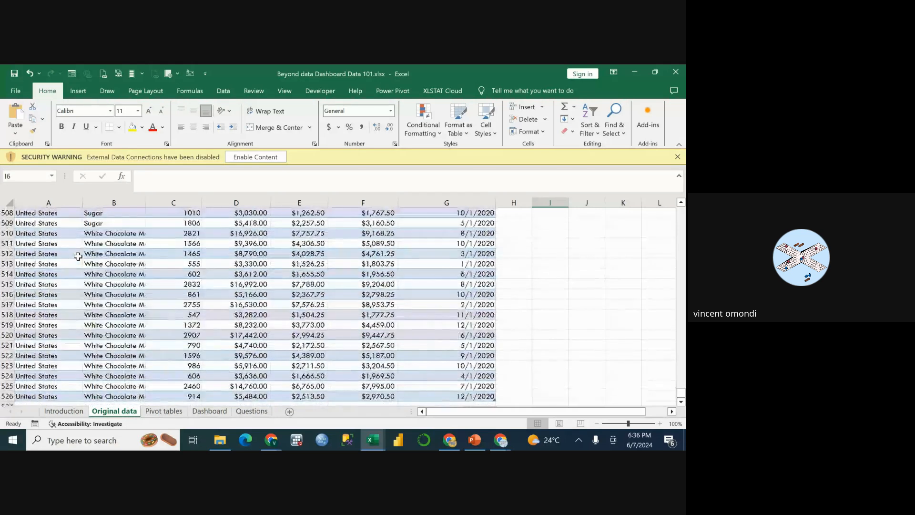
{"action": "scroll", "coordinate": [78, 256], "scroll_direction": "down", "scroll_amount": 3}
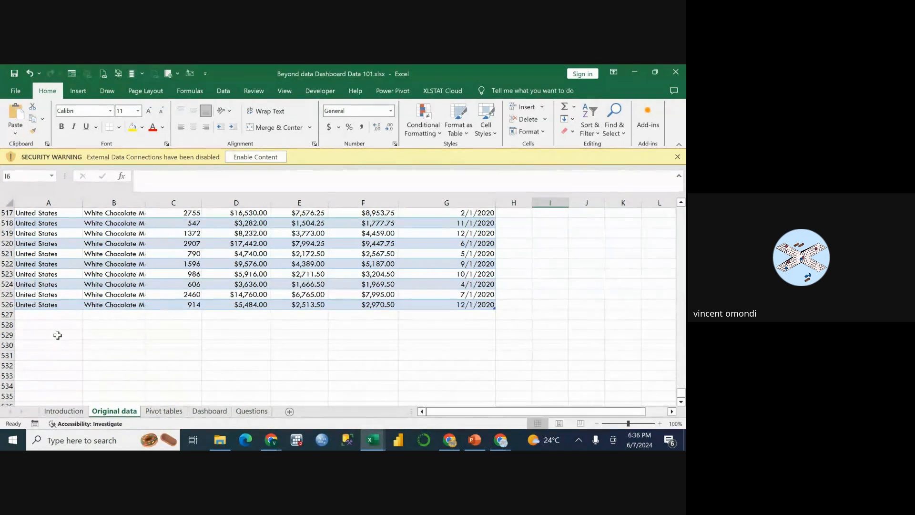
{"action": "scroll", "coordinate": [144, 329], "scroll_direction": "up", "scroll_amount": 1}
{"action": "scroll", "coordinate": [144, 329], "scroll_direction": "up", "scroll_amount": 20}
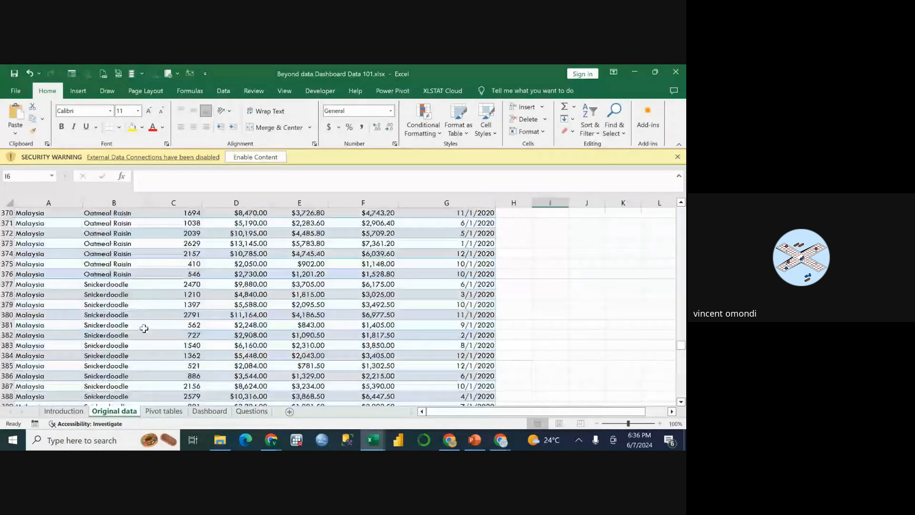
{"action": "scroll", "coordinate": [144, 329], "scroll_direction": "up", "scroll_amount": 18}
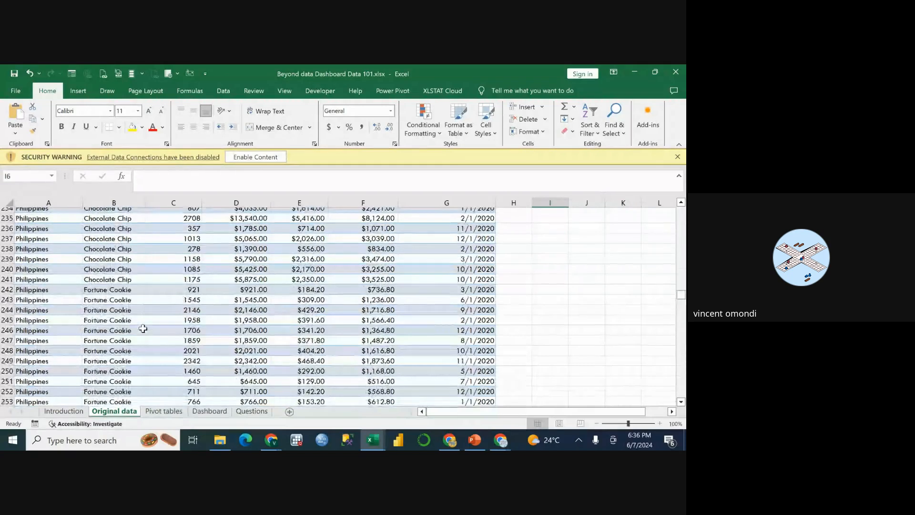
{"action": "scroll", "coordinate": [142, 328], "scroll_direction": "up", "scroll_amount": 20}
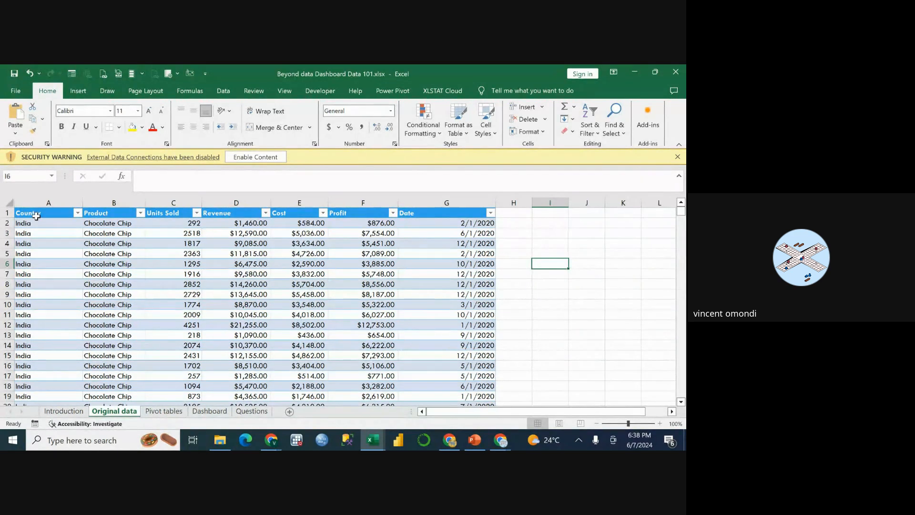
Switch to Google Meet to check the in-call messages, and return to the Beyond data Dashboard Data 101 workbook.
{"action": "left_click", "coordinate": [635, 73]}
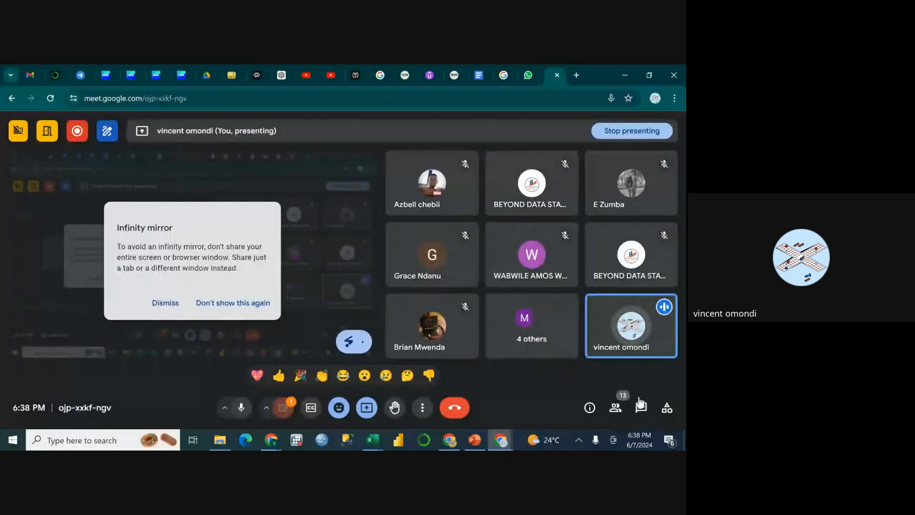
{"action": "left_click", "coordinate": [640, 404]}
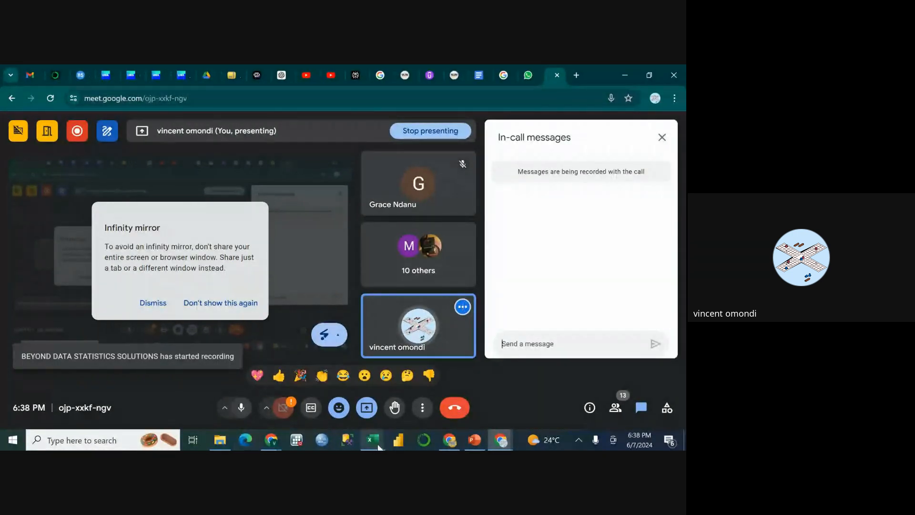
{"action": "mouse_move", "coordinate": [377, 445]}
{"action": "mouse_move", "coordinate": [365, 419]}
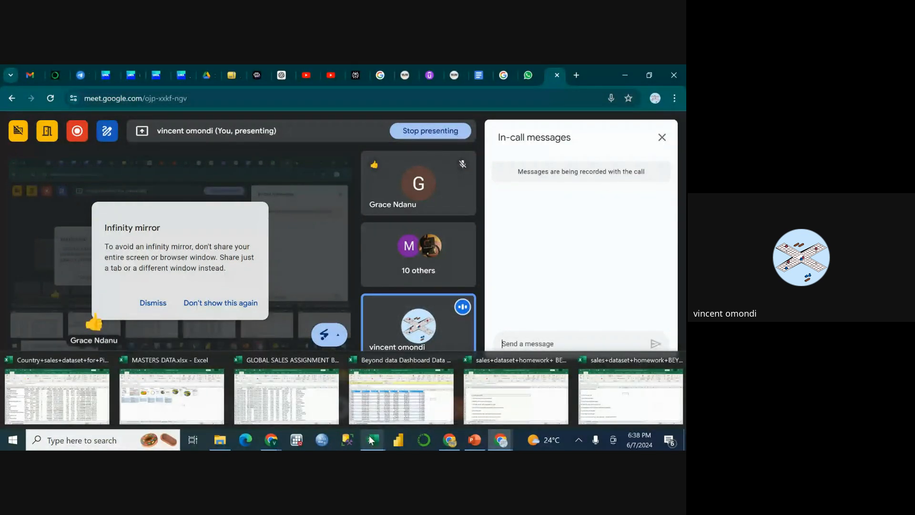
{"action": "left_click", "coordinate": [388, 382]}
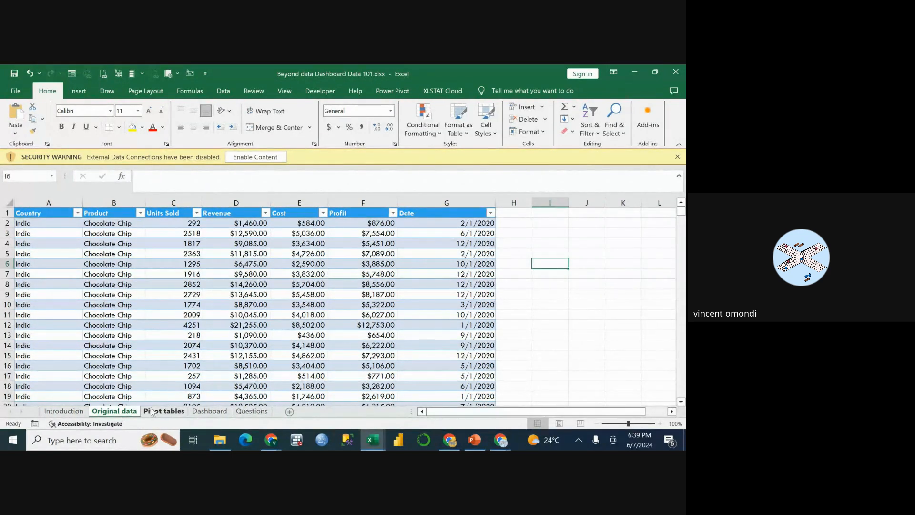
Open the Dashboard sheet and examine its sales, revenue and profit charts and its slicers.
{"action": "left_click", "coordinate": [153, 412]}
{"action": "left_click", "coordinate": [206, 413]}
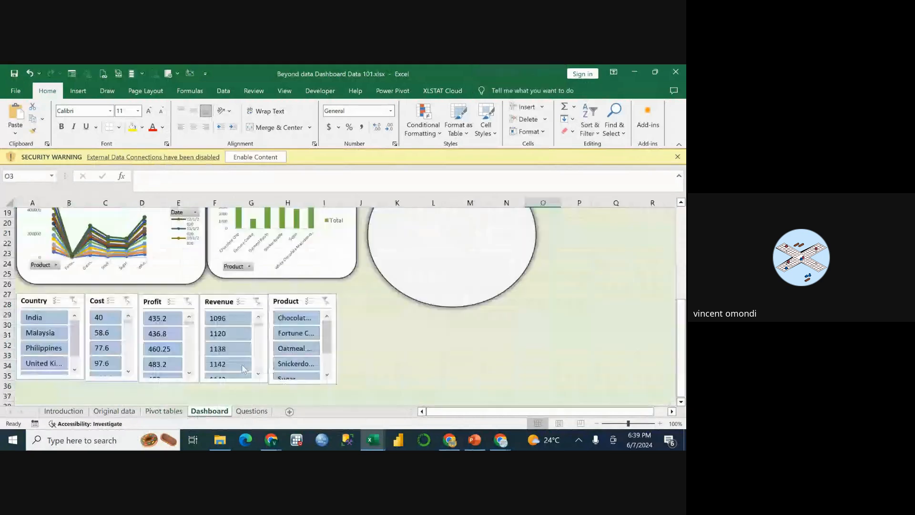
{"action": "scroll", "coordinate": [289, 310], "scroll_direction": "up", "scroll_amount": 5}
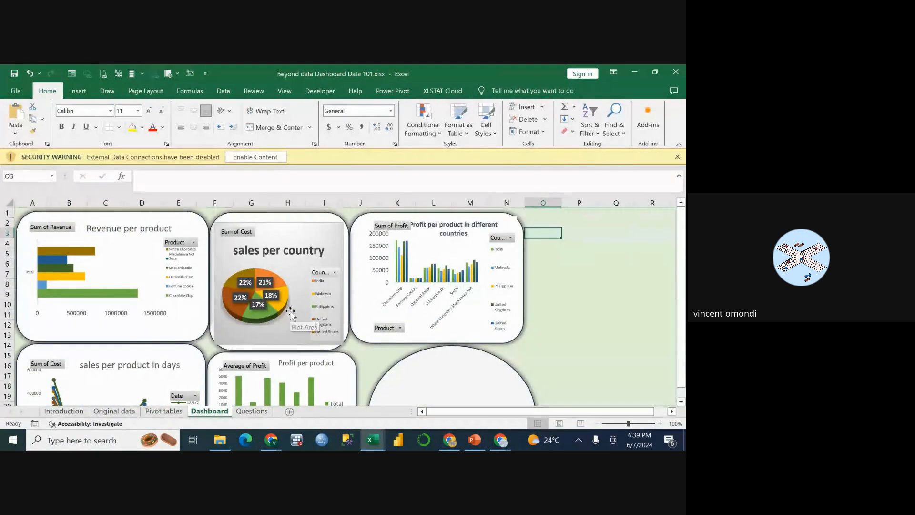
{"action": "scroll", "coordinate": [290, 312], "scroll_direction": "down", "scroll_amount": 5}
{"action": "scroll", "coordinate": [291, 312], "scroll_direction": "up", "scroll_amount": 5}
Read the analysis questions on the Questions sheet and return to the Original data sheet.
{"action": "left_click", "coordinate": [252, 411]}
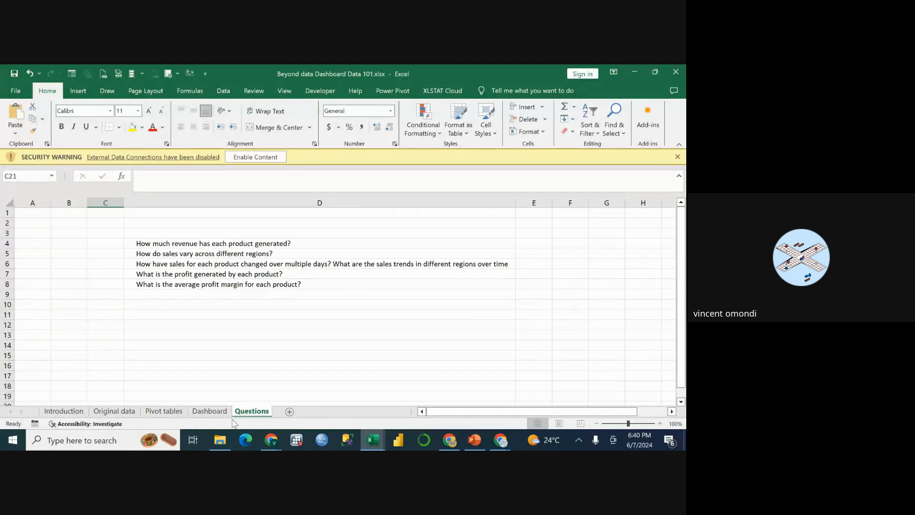
{"action": "left_click", "coordinate": [213, 413]}
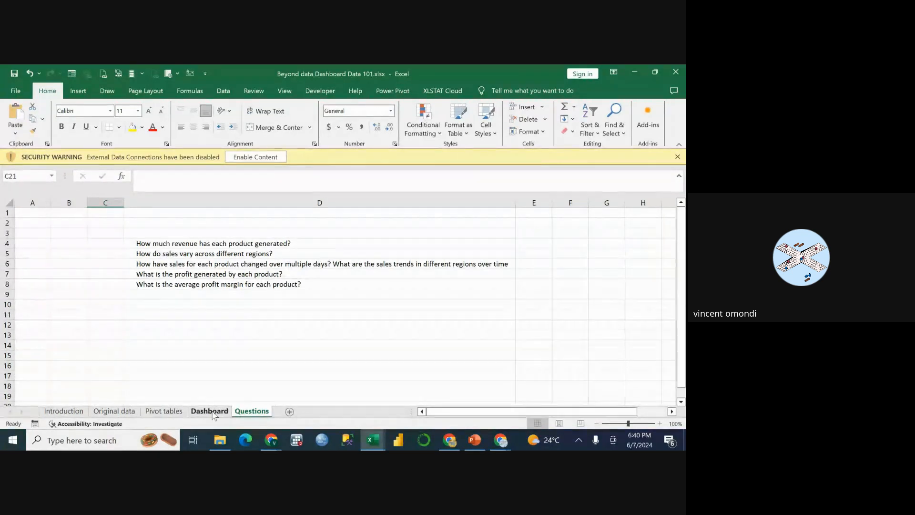
{"action": "left_click", "coordinate": [162, 412]}
{"action": "left_click", "coordinate": [114, 413]}
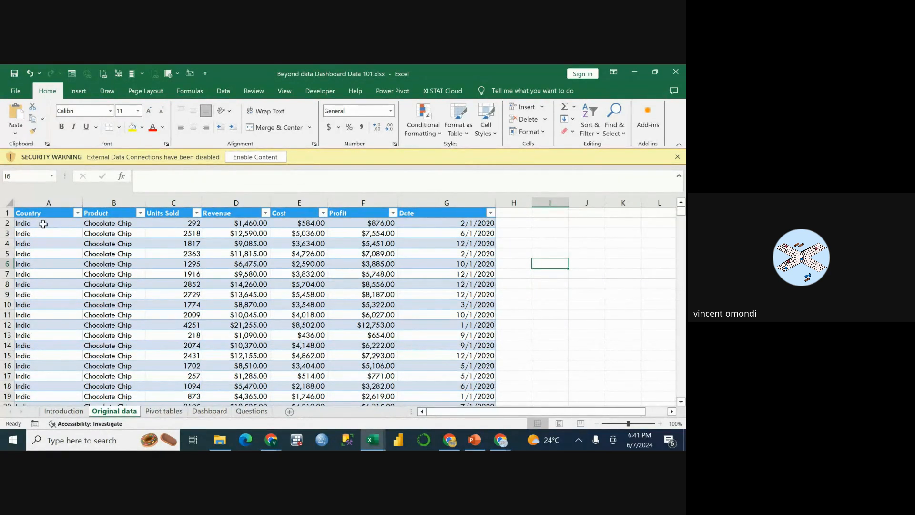
Turn off filtering for the sales table on the Original data sheet.
{"action": "left_click", "coordinate": [43, 224]}
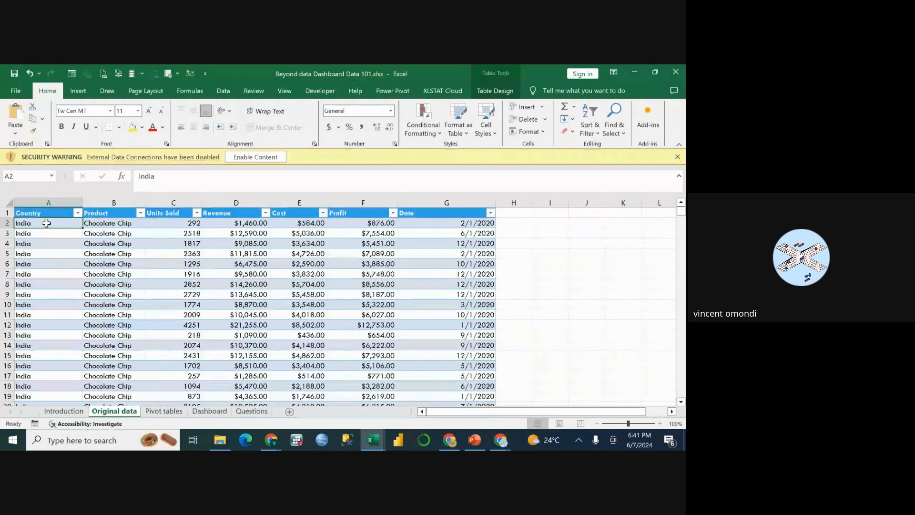
{"action": "left_click", "coordinate": [98, 222]}
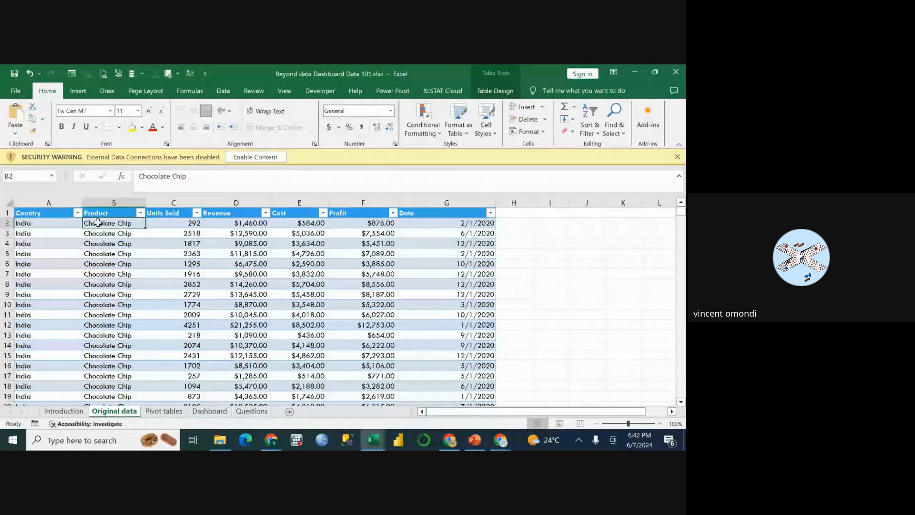
{"action": "left_click", "coordinate": [31, 223]}
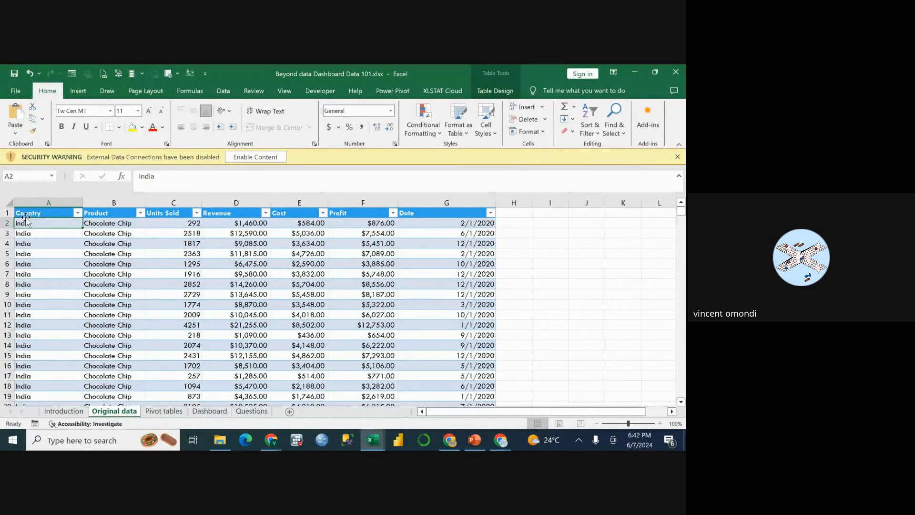
{"action": "left_click", "coordinate": [67, 254]}
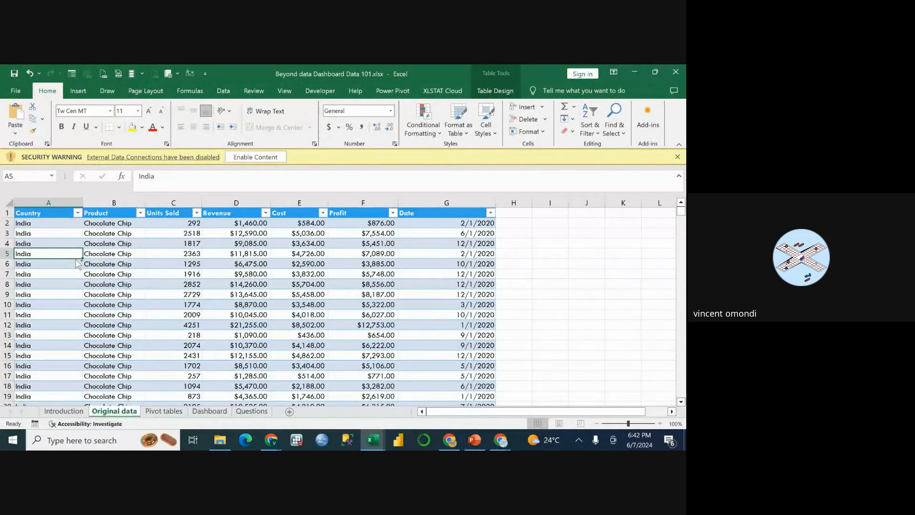
{"action": "key", "text": "ctrl+shift+l"}
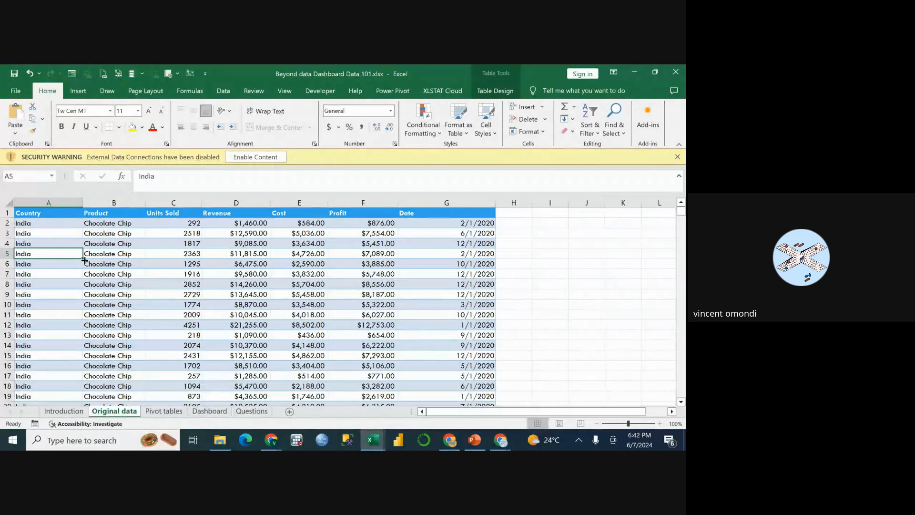
Select the Country header cell and turn filtering back on for the sales table.
{"action": "left_click", "coordinate": [80, 233]}
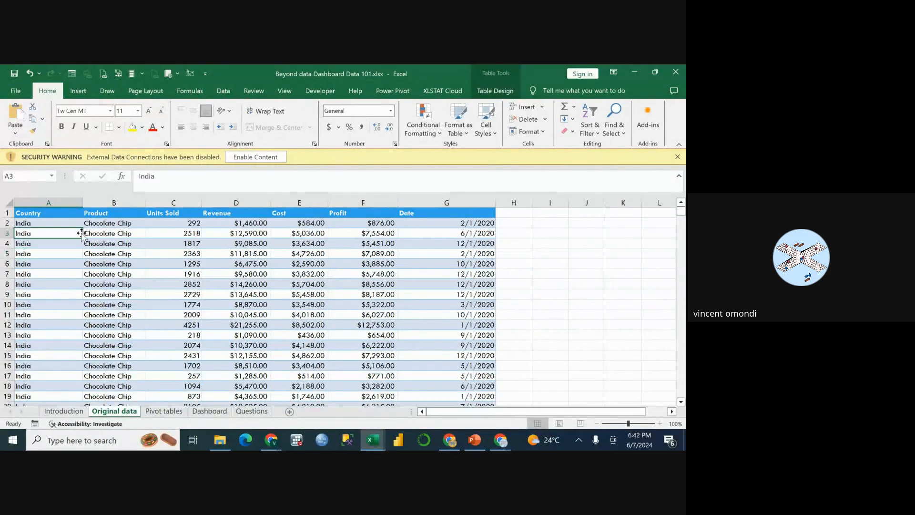
{"action": "left_click", "coordinate": [57, 213]}
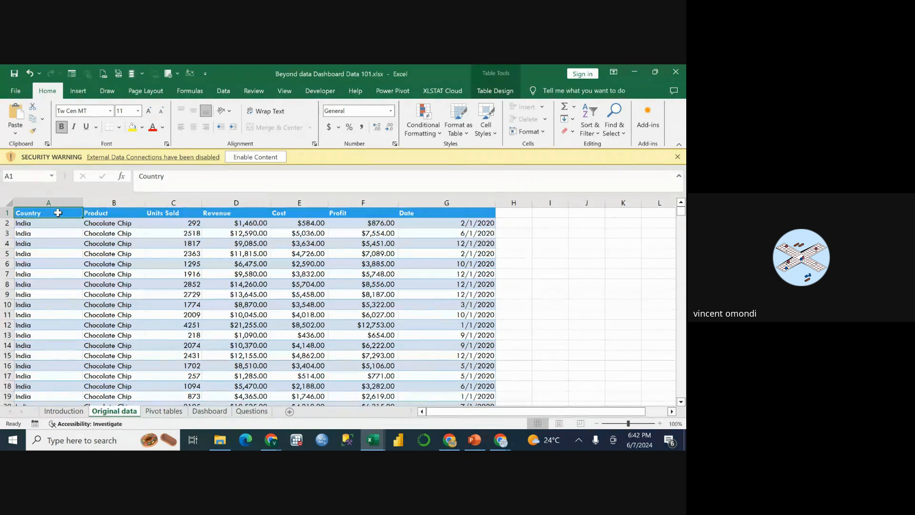
{"action": "left_click", "coordinate": [52, 250]}
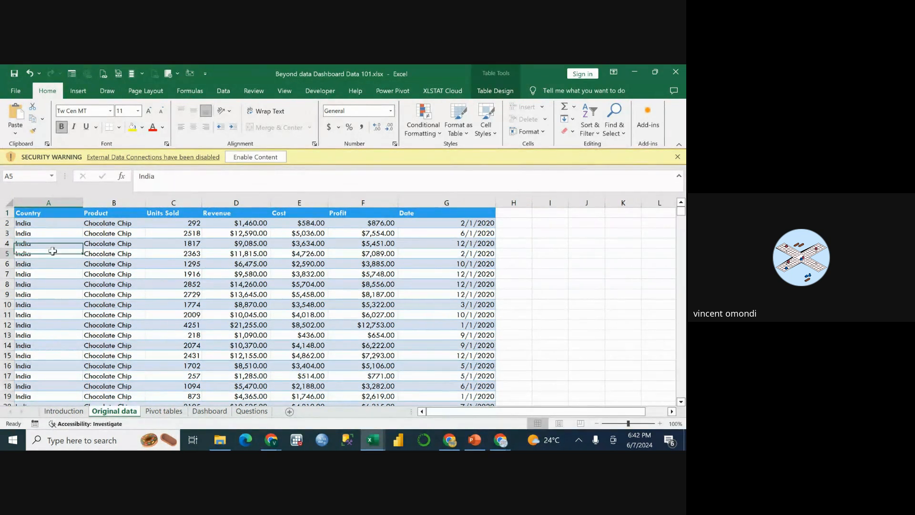
{"action": "left_click", "coordinate": [30, 215]}
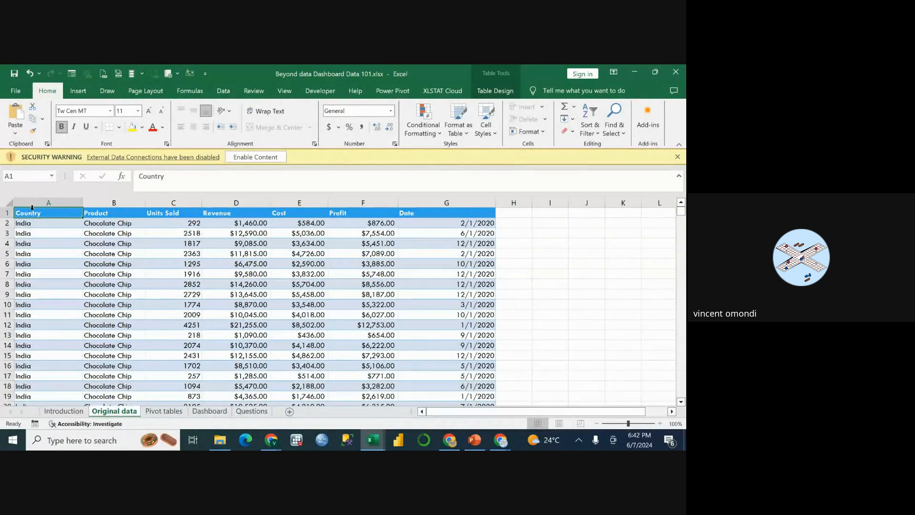
{"action": "left_click", "coordinate": [57, 233]}
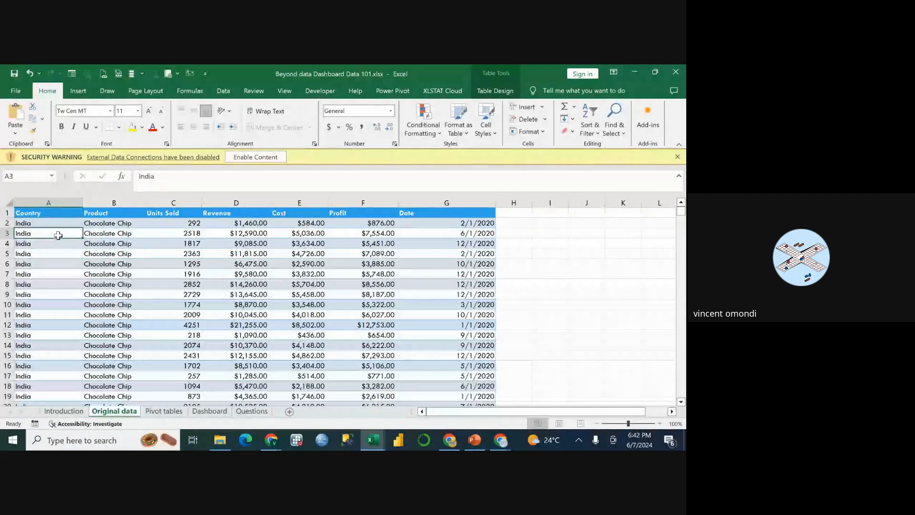
{"action": "left_click", "coordinate": [49, 220]}
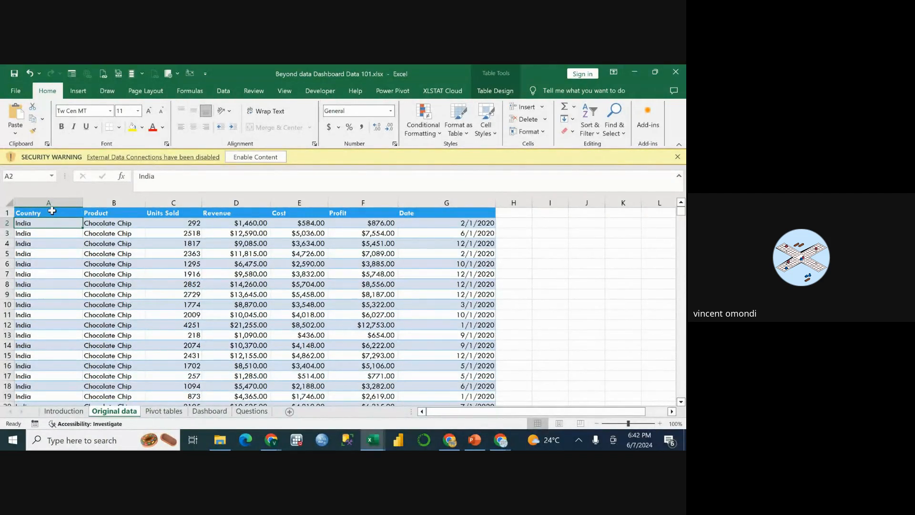
{"action": "left_click", "coordinate": [54, 214]}
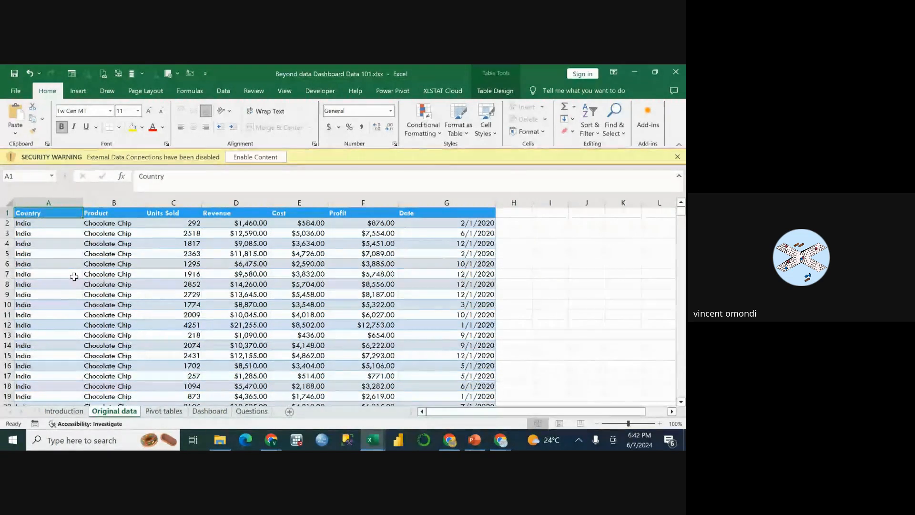
{"action": "key", "text": "ctrl+shift+l"}
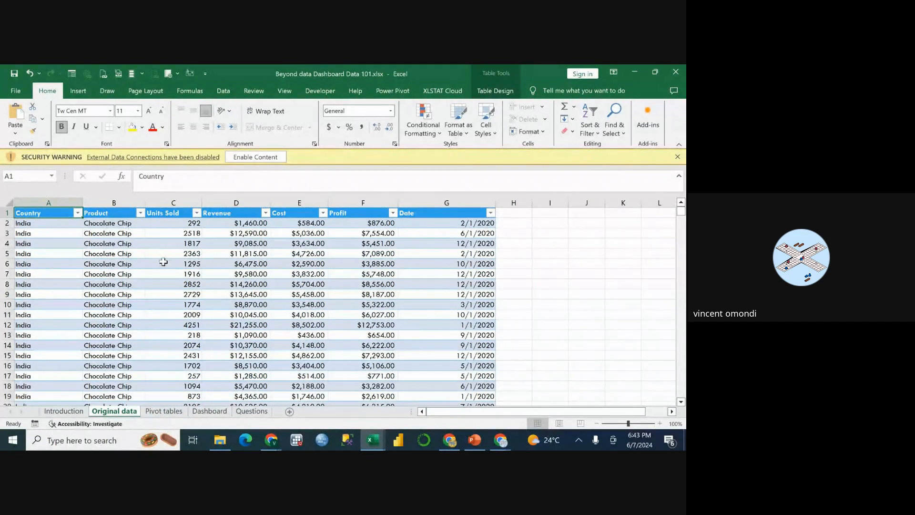
Toggle the sales table's filtering off and on again, and select the first country entry in A2.
{"action": "key", "text": "ctrl+shift+l"}
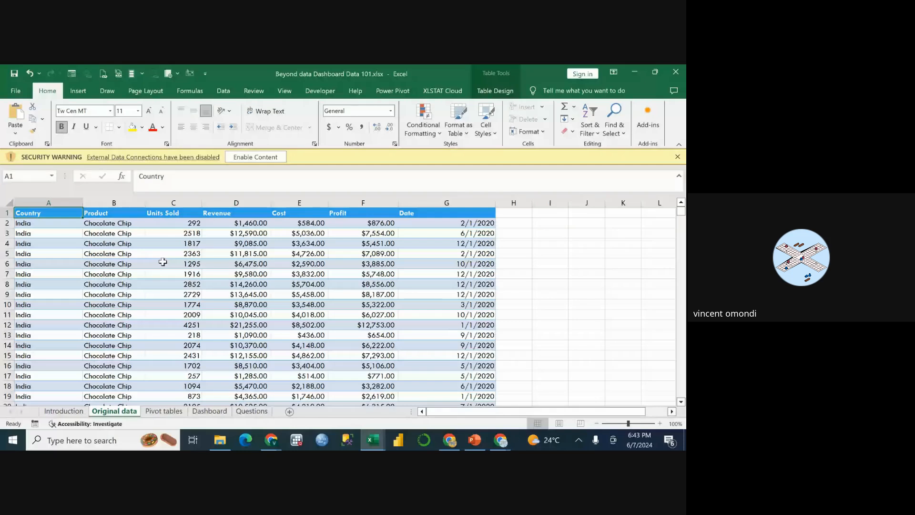
{"action": "key", "text": "ctrl+shift+l"}
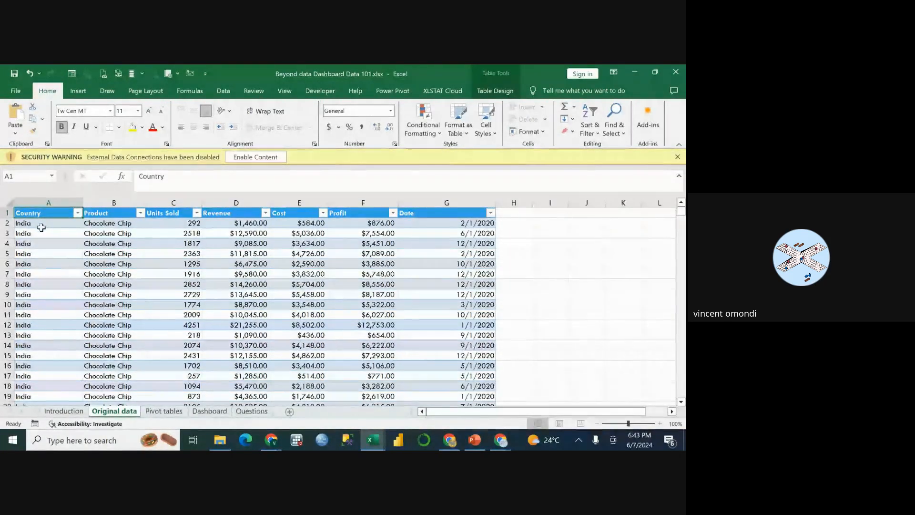
{"action": "left_click", "coordinate": [36, 223]}
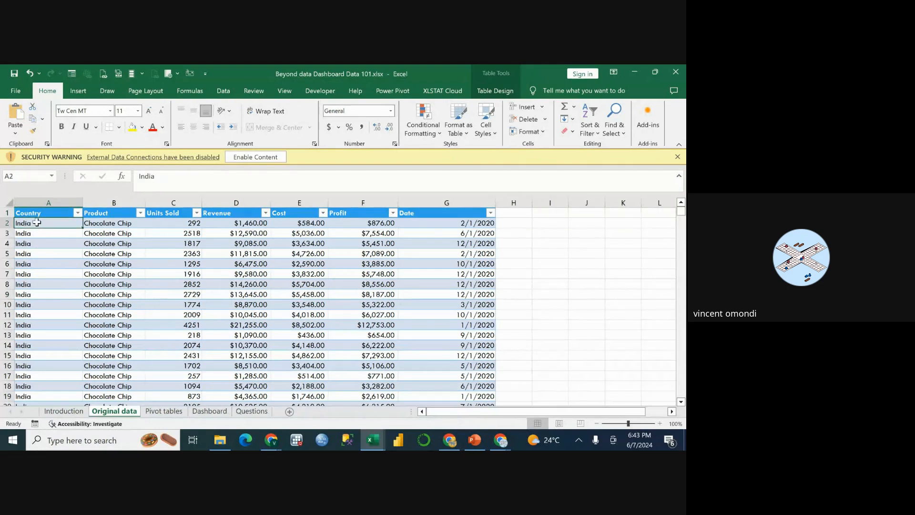
Select the Country header cell A1 and toggle the sales table's filter buttons off and back on.
{"action": "left_click", "coordinate": [36, 213]}
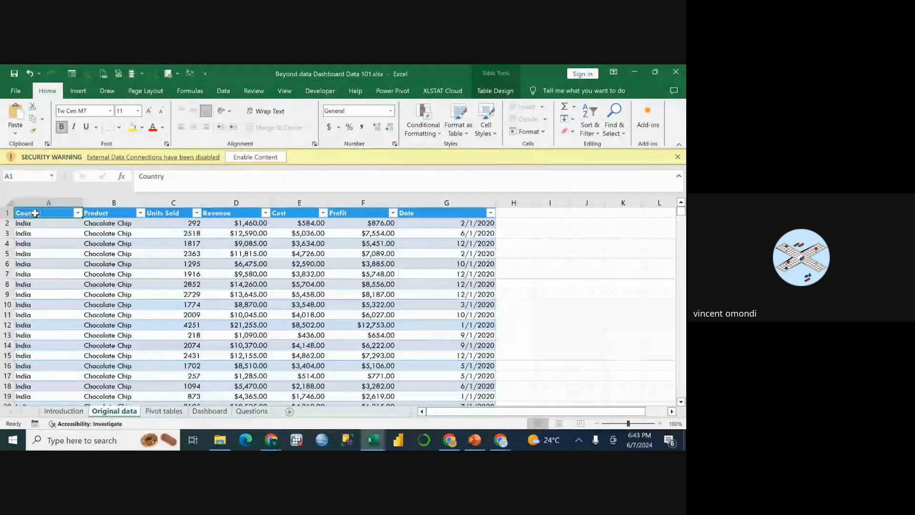
{"action": "left_click", "coordinate": [79, 91]}
{"action": "left_click", "coordinate": [103, 90]}
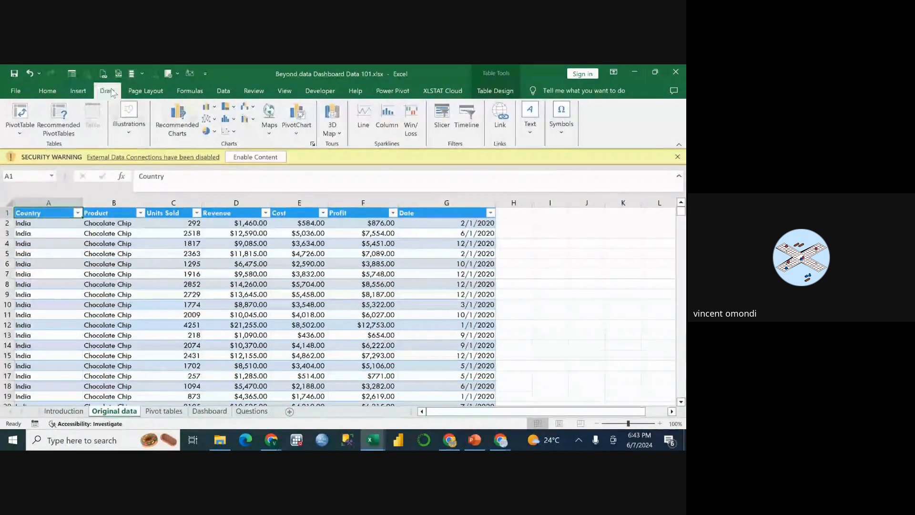
{"action": "left_click", "coordinate": [47, 91]}
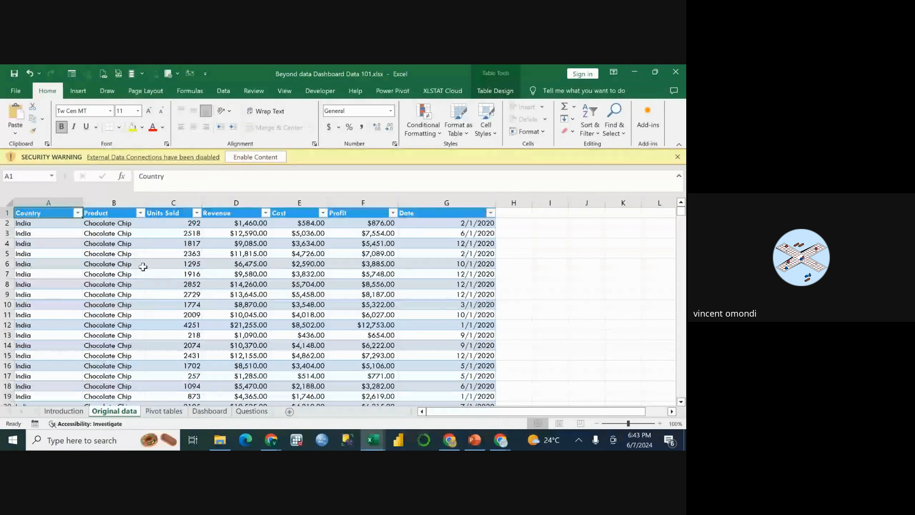
{"action": "key", "text": "ctrl+shift+l"}
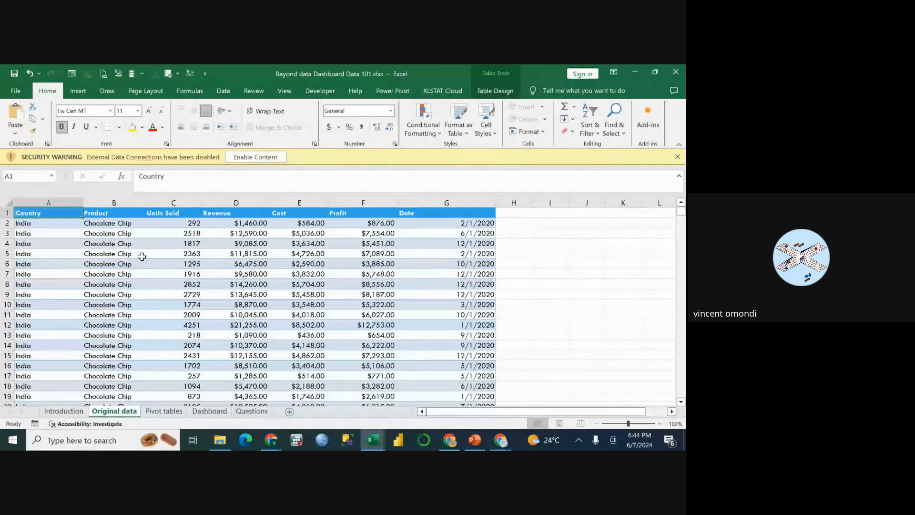
{"action": "key", "text": "ctrl+shift+l"}
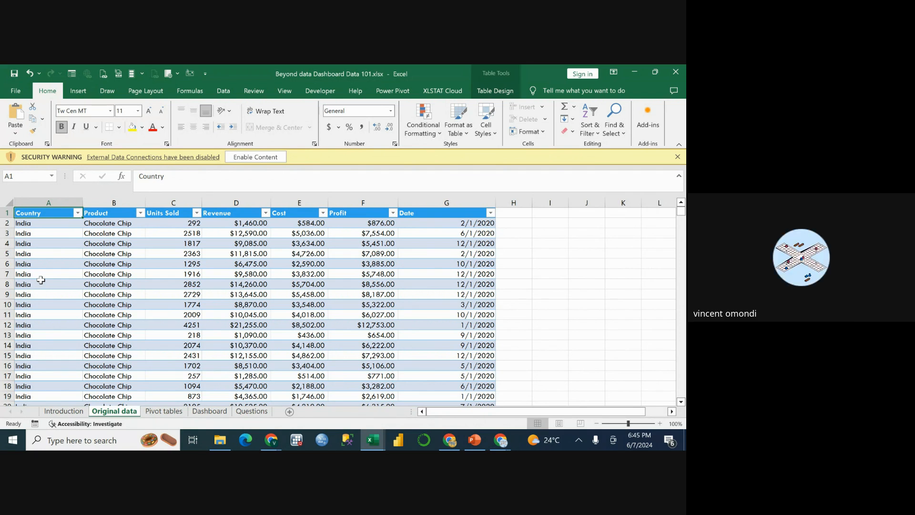
{"action": "left_click", "coordinate": [41, 225]}
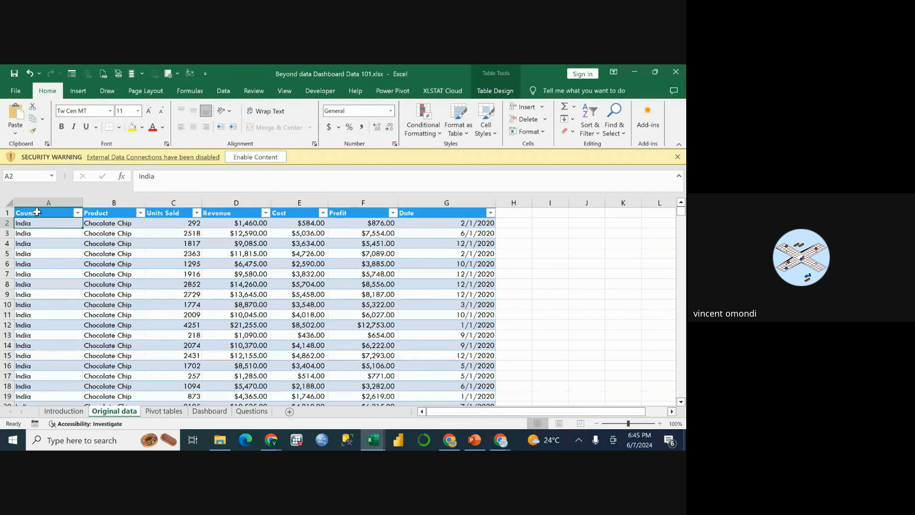
{"action": "left_click", "coordinate": [57, 215]}
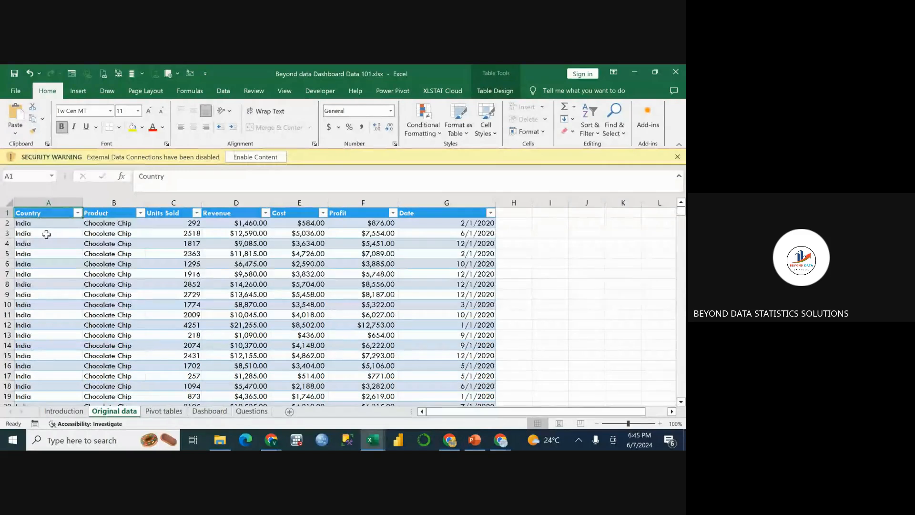
{"action": "left_click", "coordinate": [41, 223]}
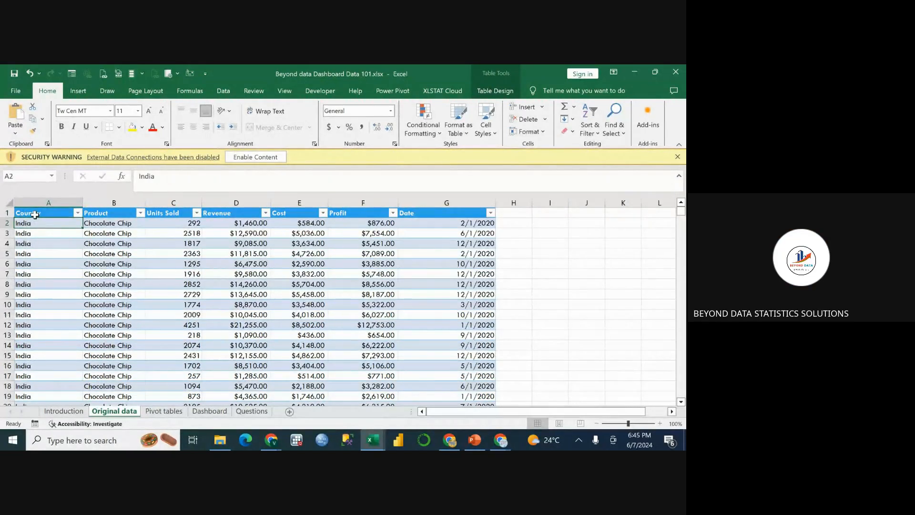
{"action": "left_click", "coordinate": [34, 214]}
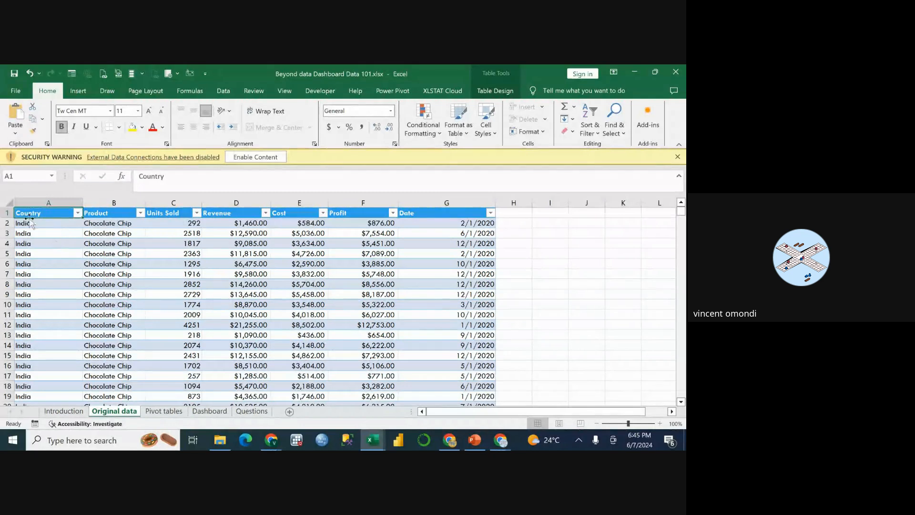
{"action": "left_click", "coordinate": [15, 133]}
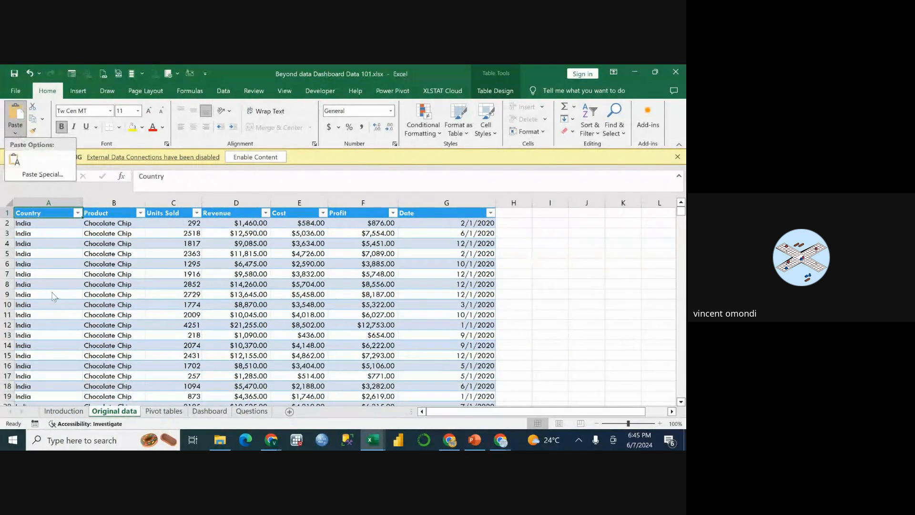
{"action": "left_click", "coordinate": [51, 303]}
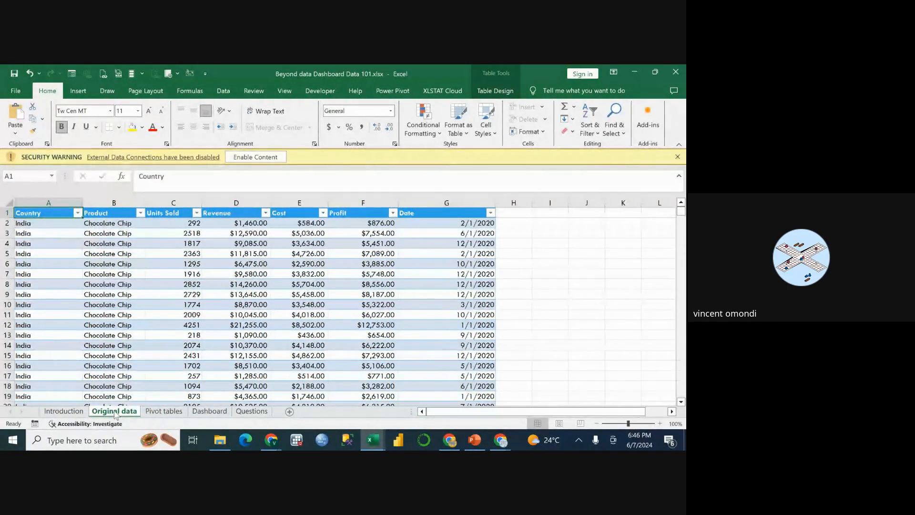
Open the Original data sheet's VBA code and insert a Worksheet SelectionChange event procedure.
{"action": "right_click", "coordinate": [114, 415]}
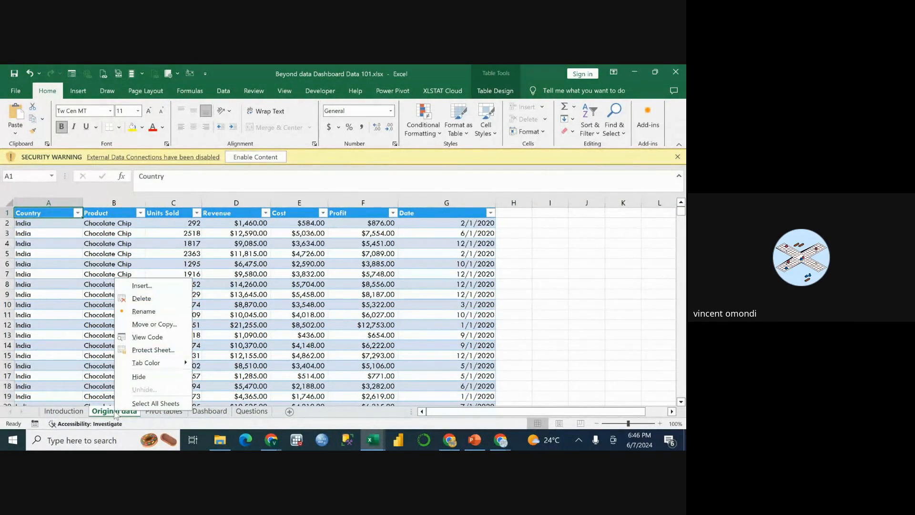
{"action": "left_click", "coordinate": [151, 339]}
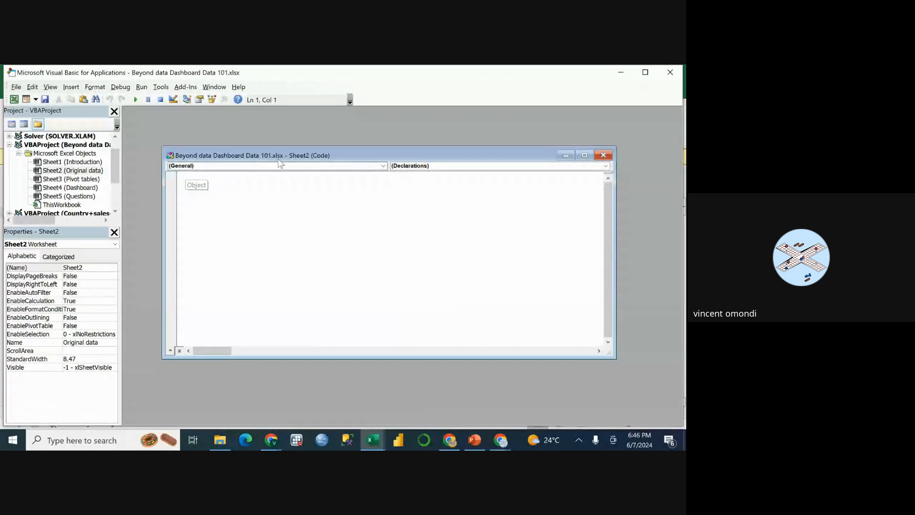
{"action": "left_click", "coordinate": [382, 166]}
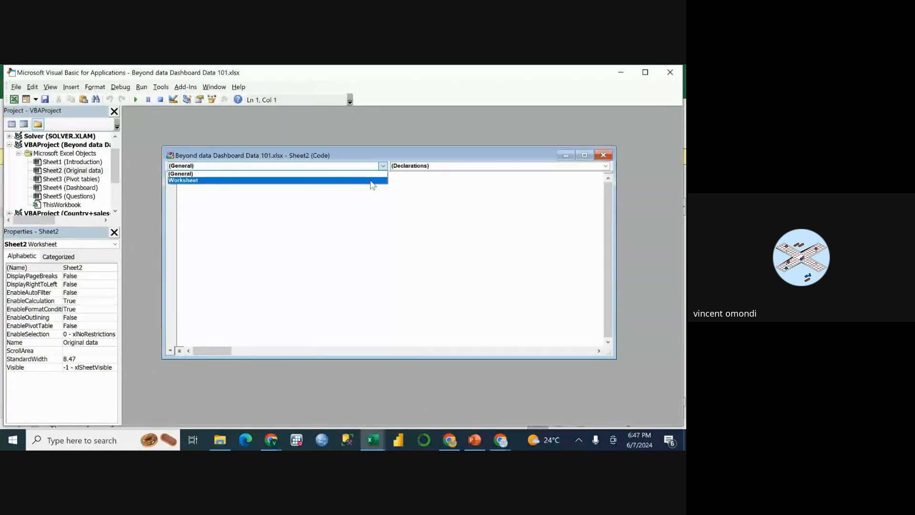
{"action": "left_click", "coordinate": [373, 181]}
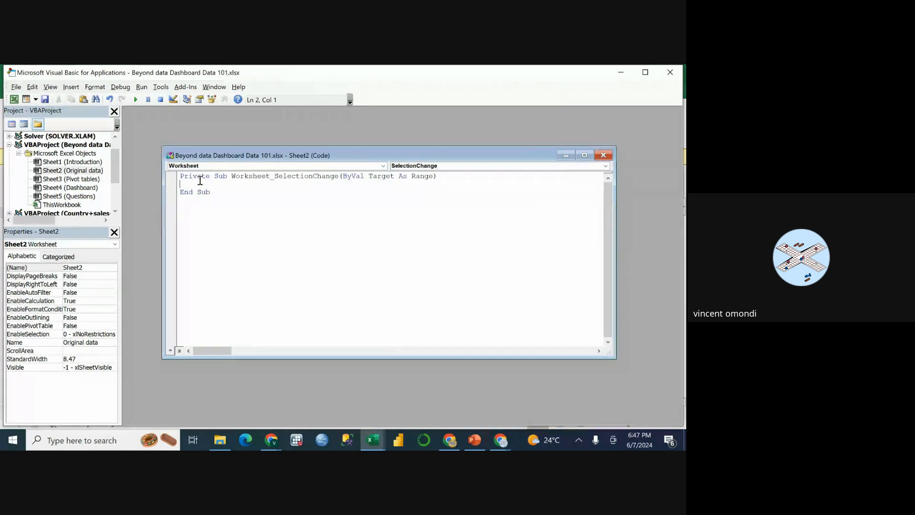
Begin the SelectionChange procedure's body with CELLS.EntireColumn, choosing EntireColumn from the suggested members.
{"action": "type", "text": "c"}
{"action": "type", "text": "LLS."}
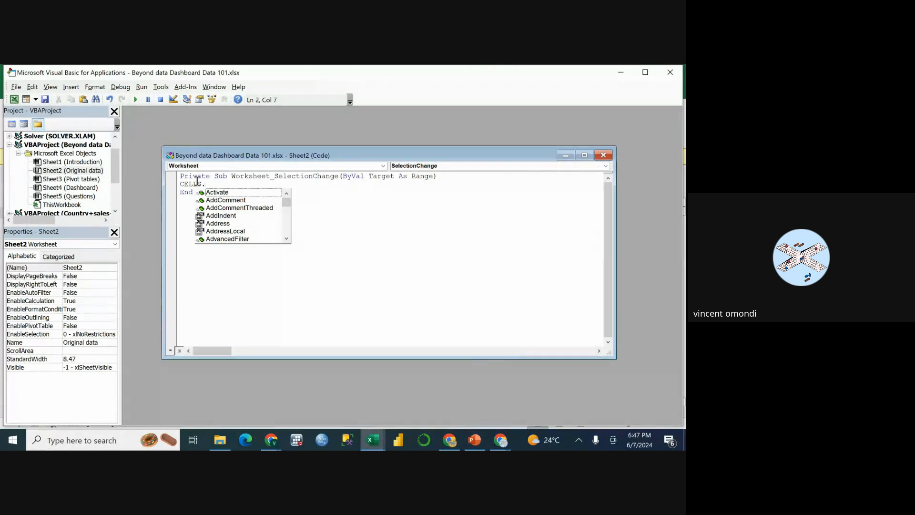
{"action": "scroll", "coordinate": [228, 222], "scroll_direction": "down", "scroll_amount": 2}
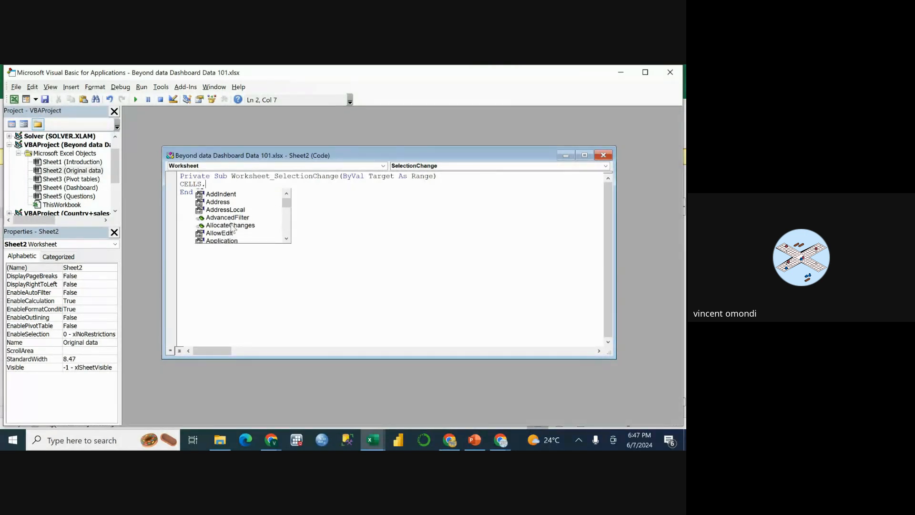
{"action": "scroll", "coordinate": [232, 224], "scroll_direction": "up", "scroll_amount": 2}
{"action": "scroll", "coordinate": [231, 214], "scroll_direction": "down", "scroll_amount": 3}
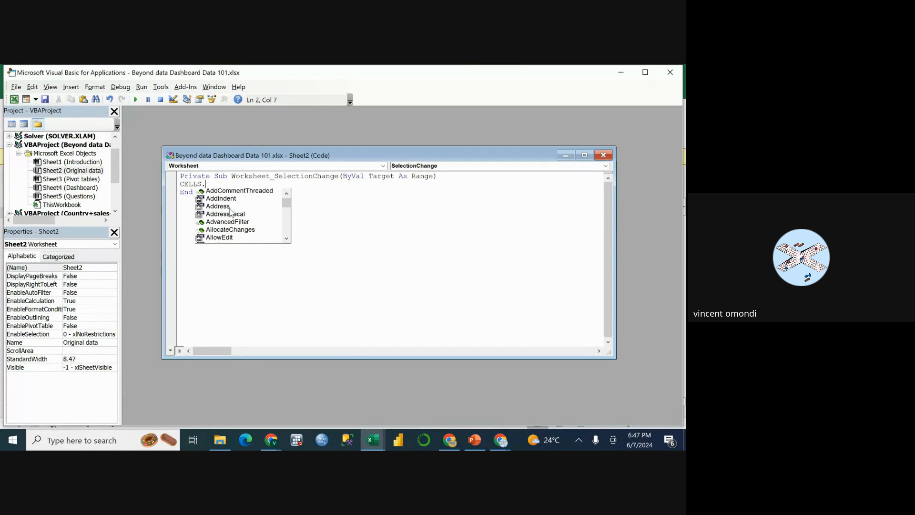
{"action": "scroll", "coordinate": [231, 212], "scroll_direction": "down", "scroll_amount": 5}
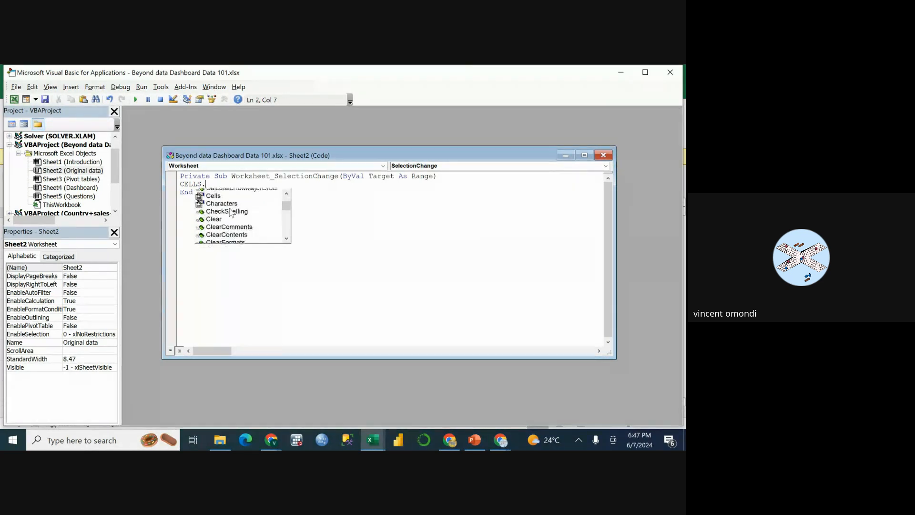
{"action": "scroll", "coordinate": [229, 213], "scroll_direction": "down", "scroll_amount": 1}
{"action": "scroll", "coordinate": [227, 214], "scroll_direction": "down", "scroll_amount": 9}
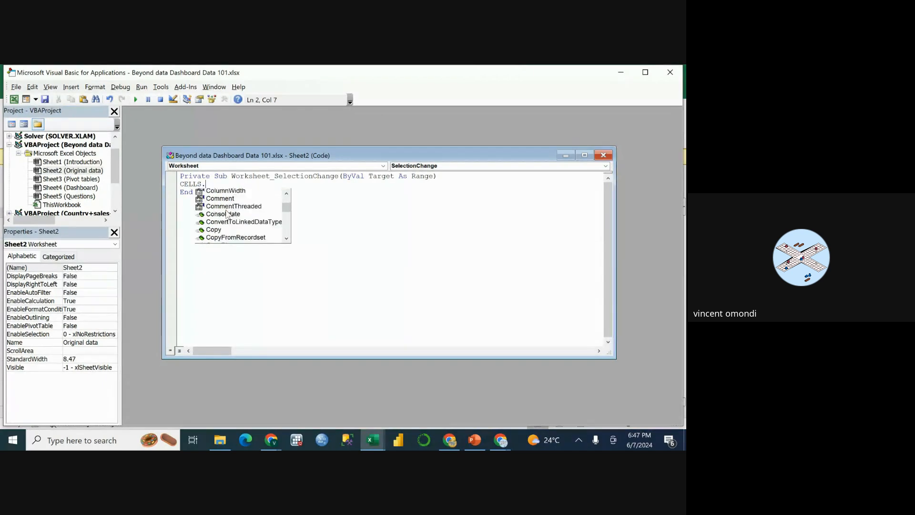
{"action": "scroll", "coordinate": [228, 214], "scroll_direction": "down", "scroll_amount": 1}
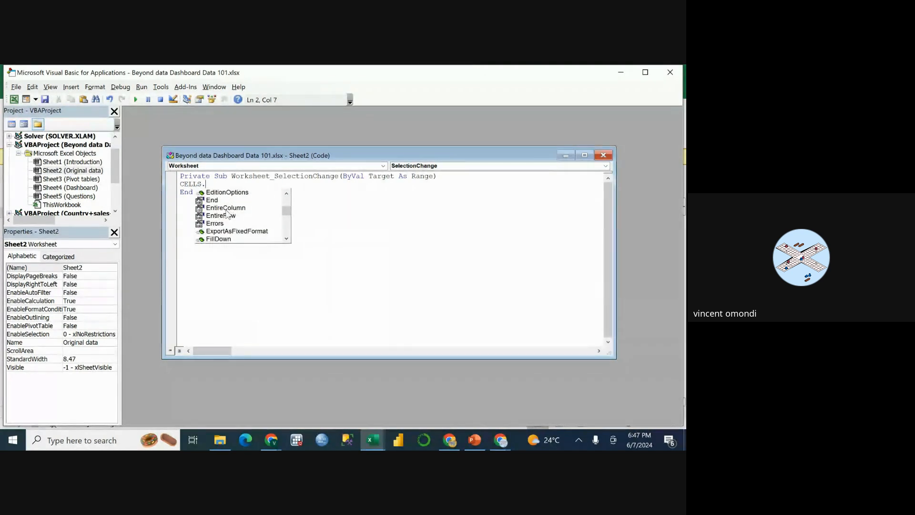
{"action": "left_click", "coordinate": [226, 207]}
{"action": "double_click", "coordinate": [226, 208]}
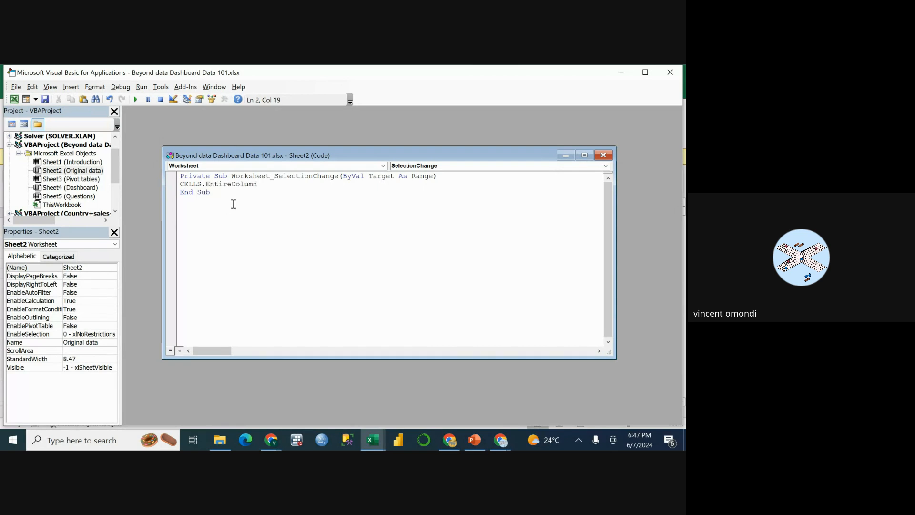
Complete the code line with the .AutoFit method, and close the code window and the Visual Basic editor.
{"action": "type", "text": "."}
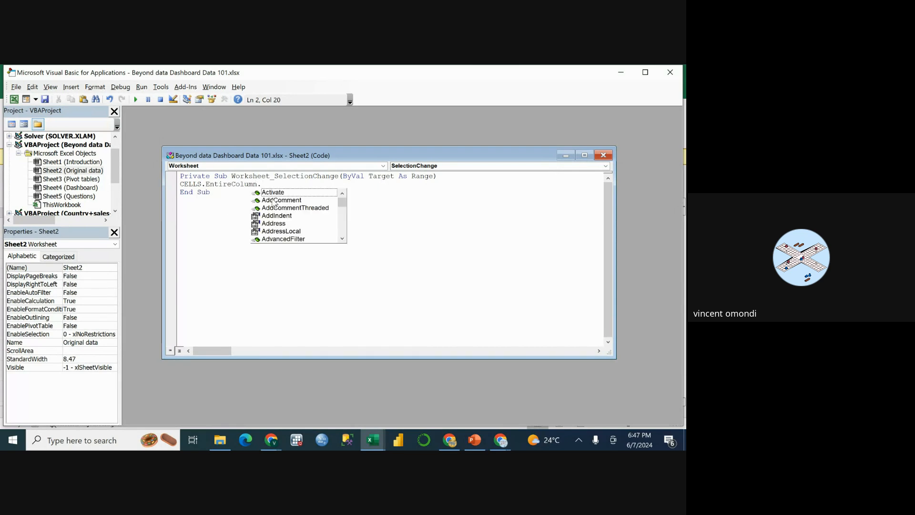
{"action": "scroll", "coordinate": [288, 223], "scroll_direction": "down", "scroll_amount": 5}
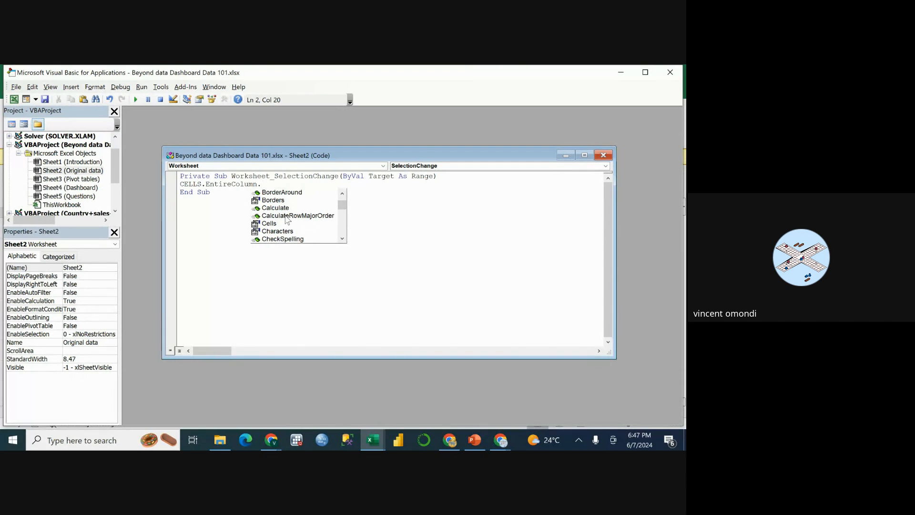
{"action": "scroll", "coordinate": [288, 221], "scroll_direction": "up", "scroll_amount": 5}
{"action": "scroll", "coordinate": [288, 223], "scroll_direction": "down", "scroll_amount": 3}
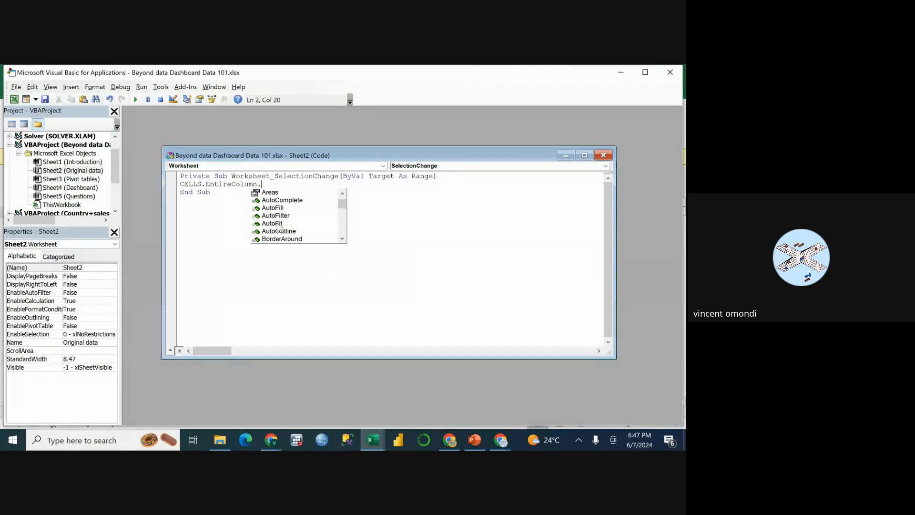
{"action": "double_click", "coordinate": [277, 225]}
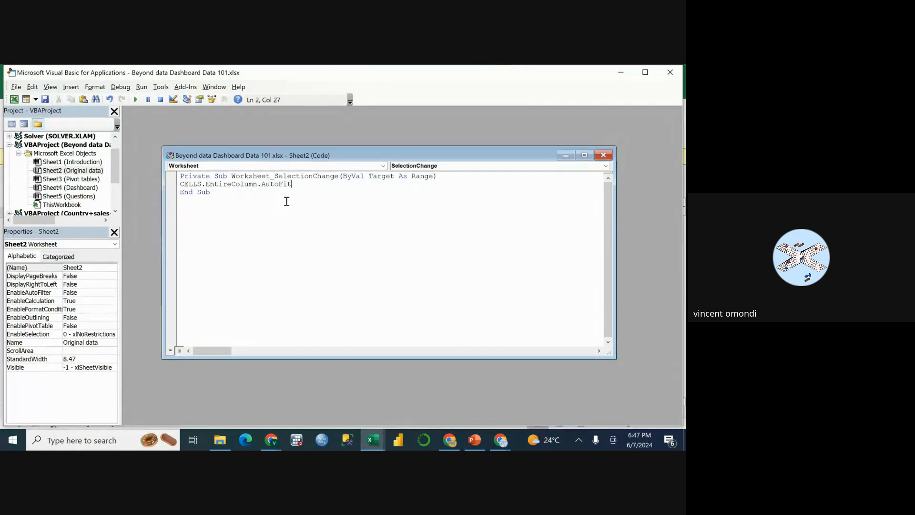
{"action": "left_click", "coordinate": [603, 155]}
{"action": "left_click", "coordinate": [671, 74]}
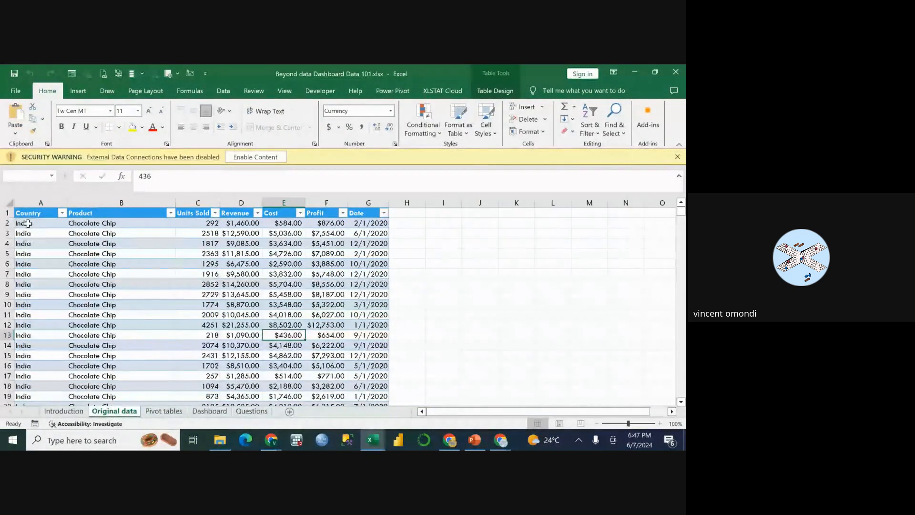
Try widening and narrowing column A on the Original data sheet, and undo the width changes.
{"action": "left_click", "coordinate": [30, 223]}
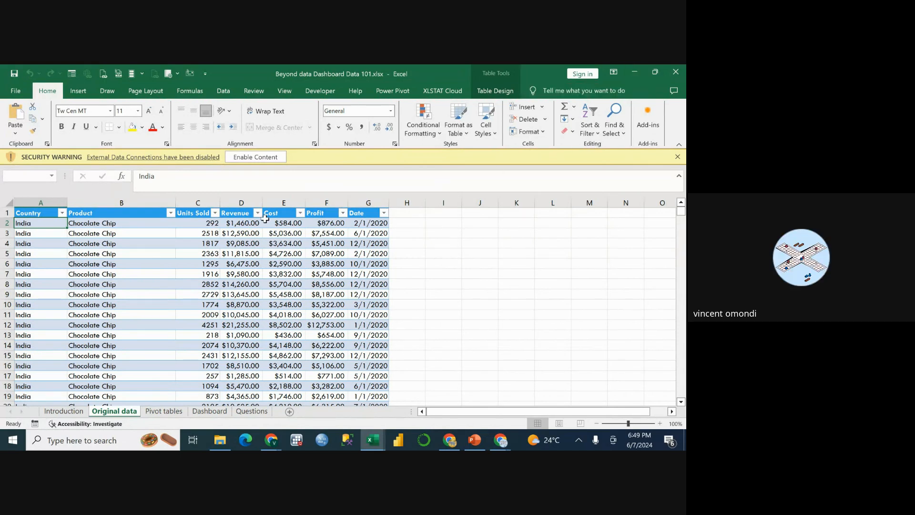
{"action": "left_click", "coordinate": [60, 244]}
{"action": "left_click", "coordinate": [55, 224]}
{"action": "left_click_drag", "start_coordinate": [66, 199], "coordinate": [85, 200]}
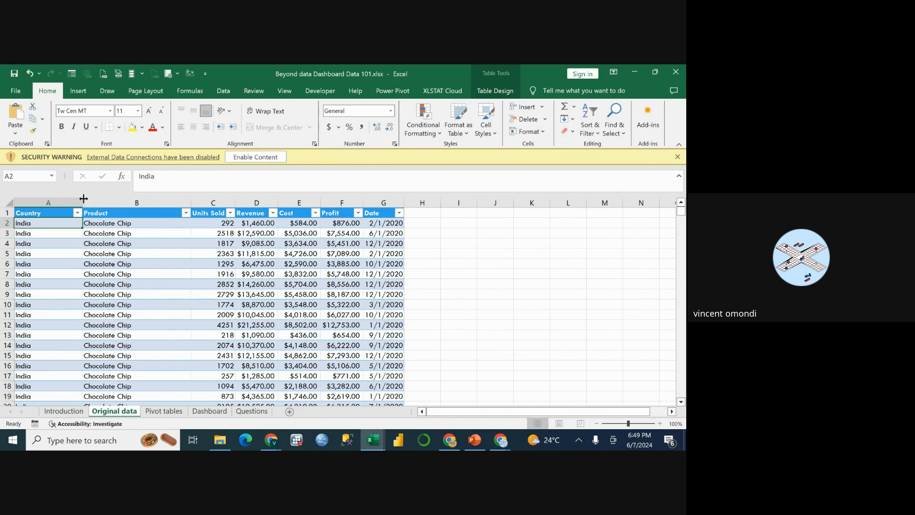
{"action": "left_click_drag", "start_coordinate": [84, 198], "coordinate": [71, 199]}
{"action": "left_click", "coordinate": [48, 253]}
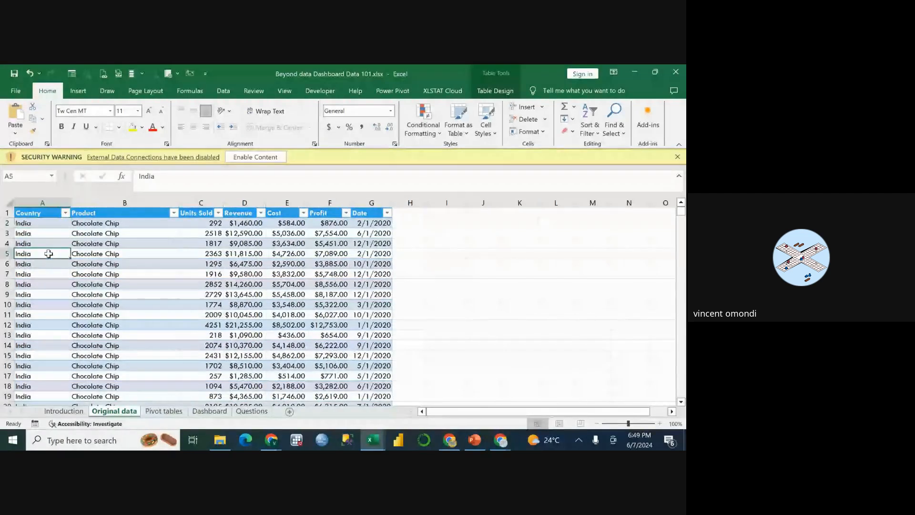
{"action": "key", "text": "ctrl+z"}
{"action": "key", "text": "ctrl+z"}
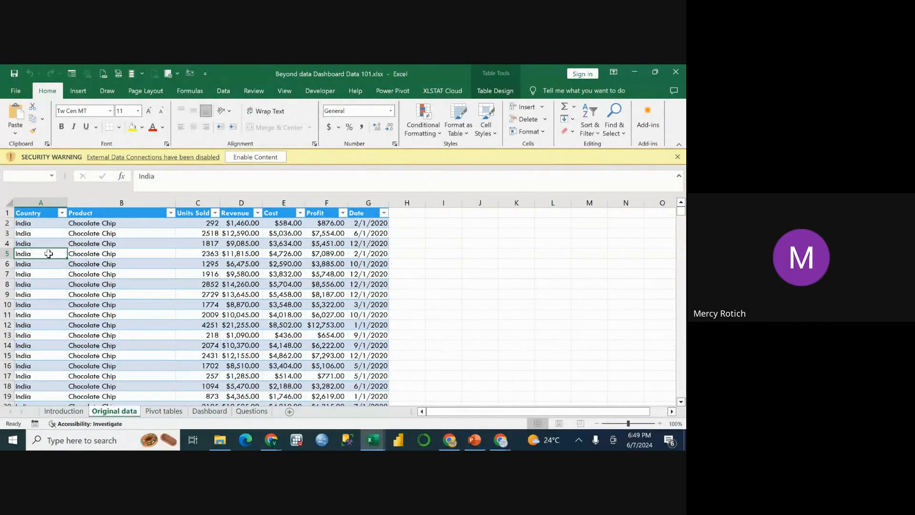
{"action": "left_click", "coordinate": [140, 244]}
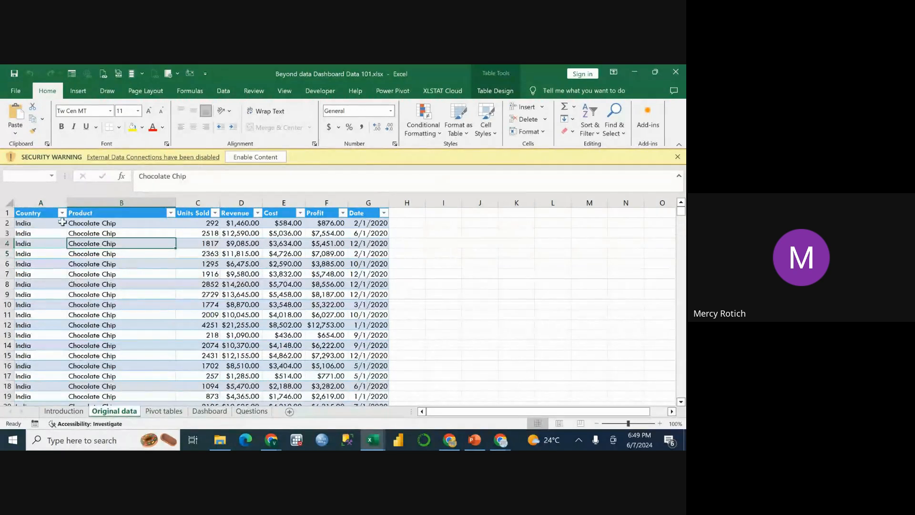
{"action": "left_click", "coordinate": [53, 222]}
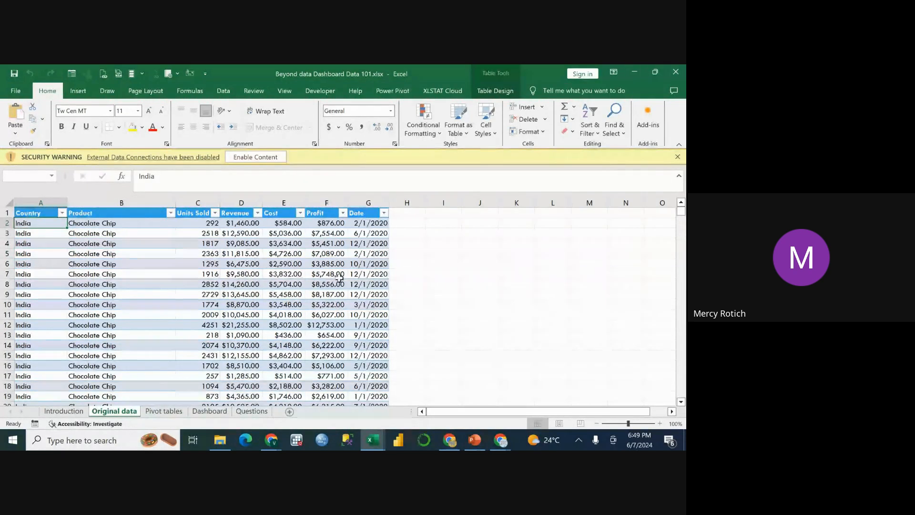
Minimize the workbook, switch to the Google Meet call and stop presenting the screen.
{"action": "left_click", "coordinate": [634, 72]}
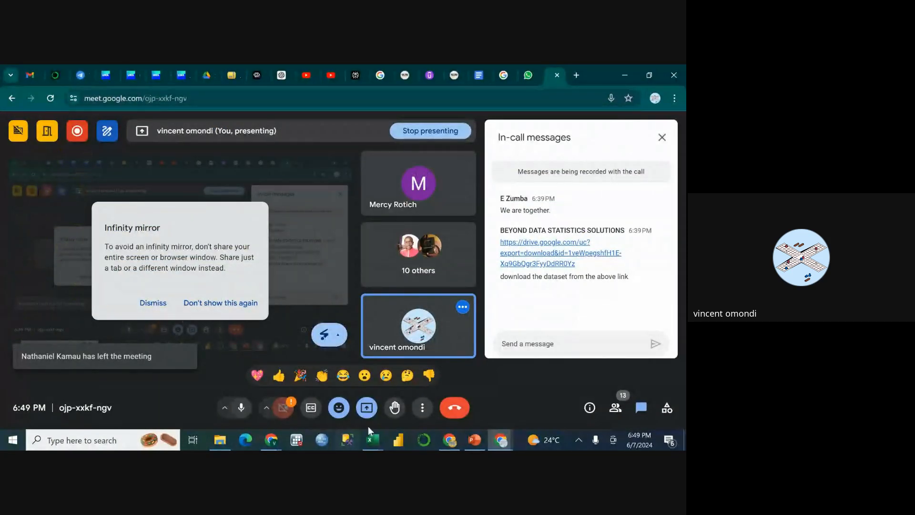
{"action": "left_click", "coordinate": [368, 409]}
{"action": "left_click", "coordinate": [415, 374]}
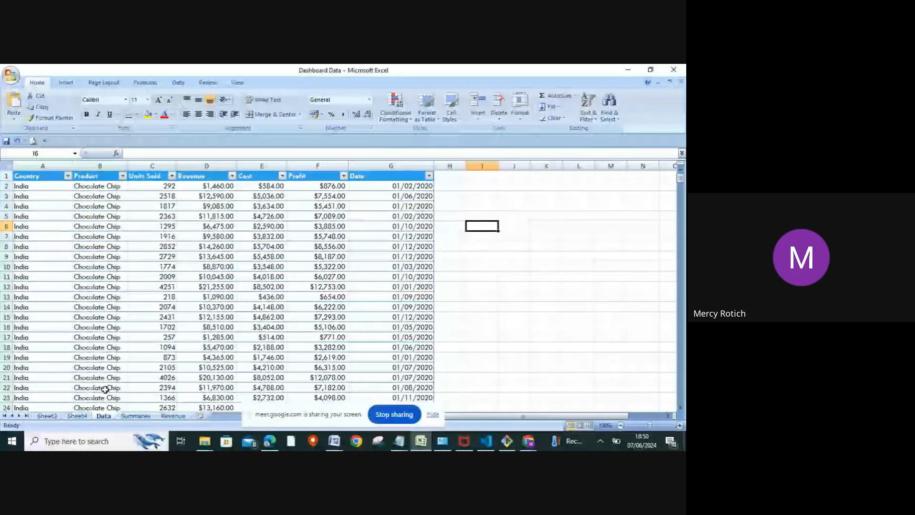
Add a new worksheet after Revenue, open its code window, and create the Worksheet SelectionChange procedure.
{"action": "left_click", "coordinate": [200, 416]}
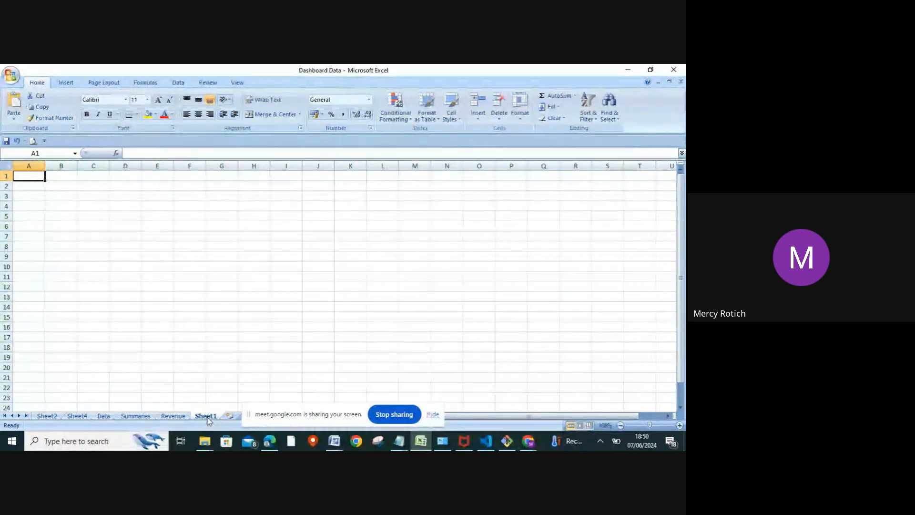
{"action": "right_click", "coordinate": [208, 419]}
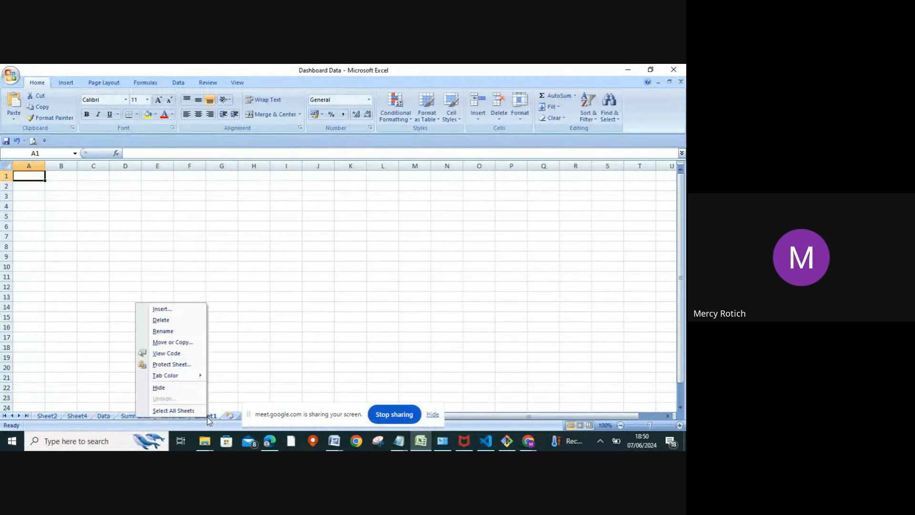
{"action": "left_click", "coordinate": [163, 355]}
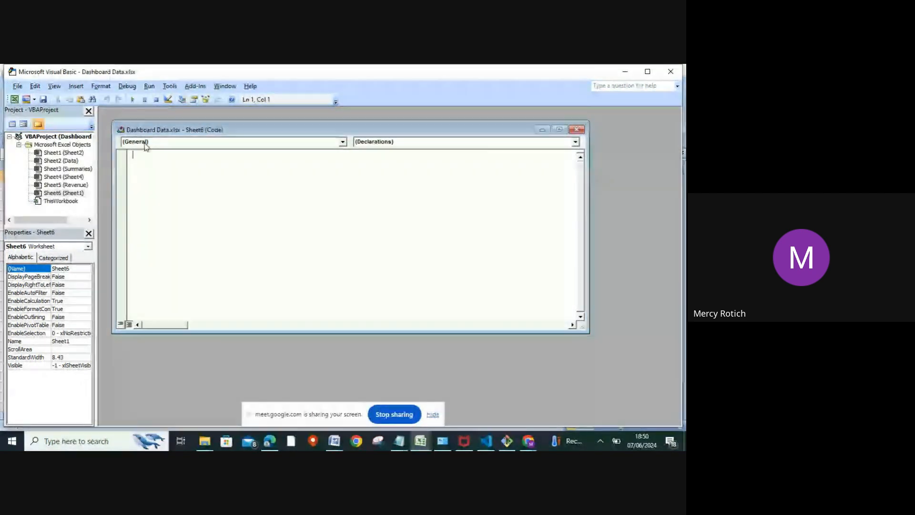
{"action": "left_click", "coordinate": [343, 144]}
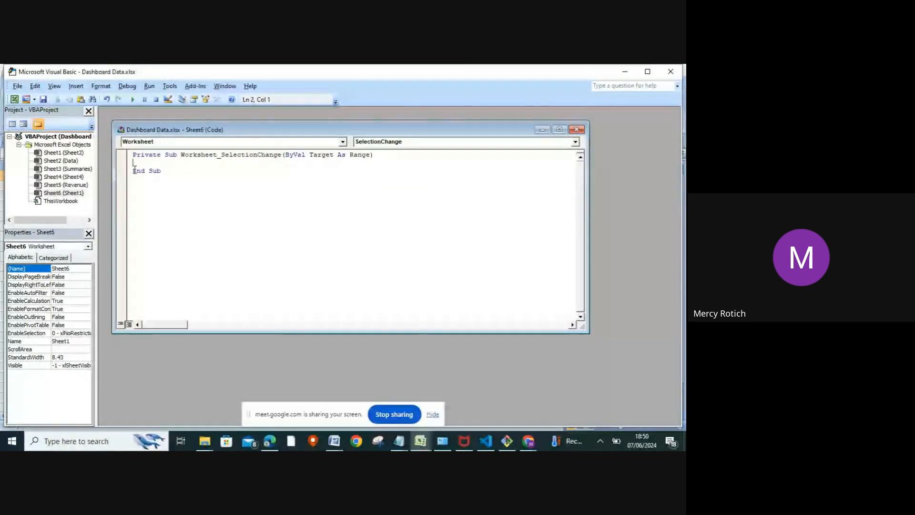
Start the SelectionChange procedure's body on the new sheet with Cells.EntireColumn.
{"action": "type", "text": "c"}
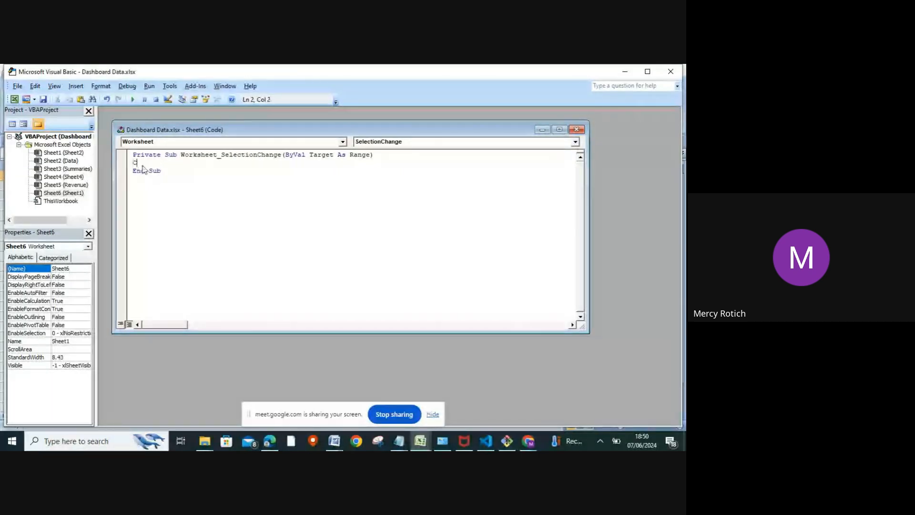
{"action": "type", "text": "ells."}
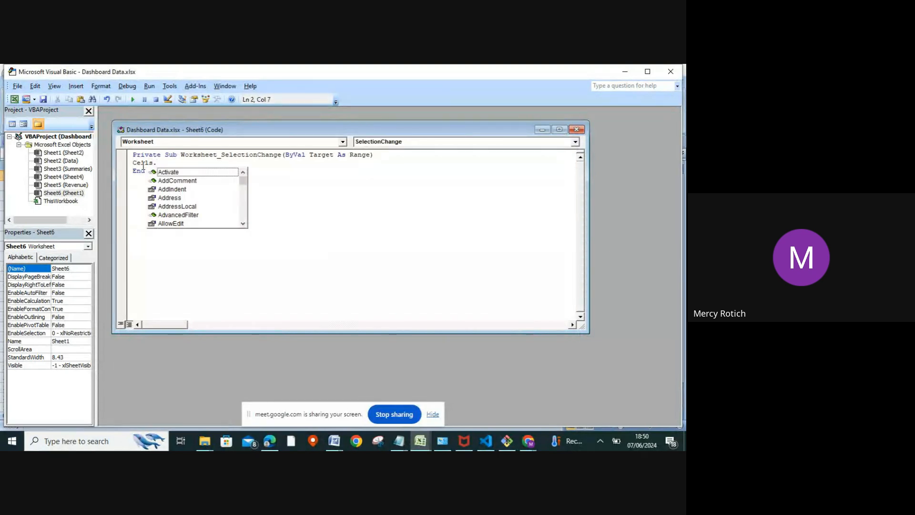
{"action": "type", "text": "Enti"}
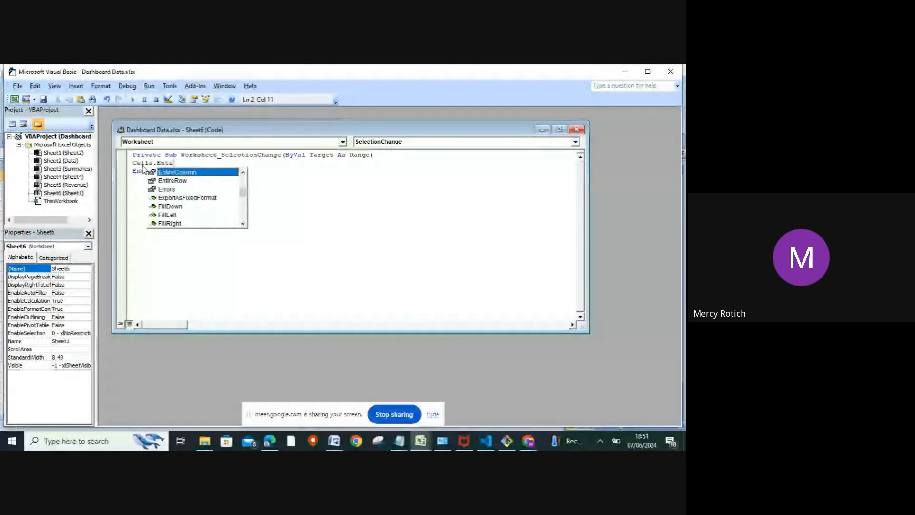
{"action": "type", "text": "r"}
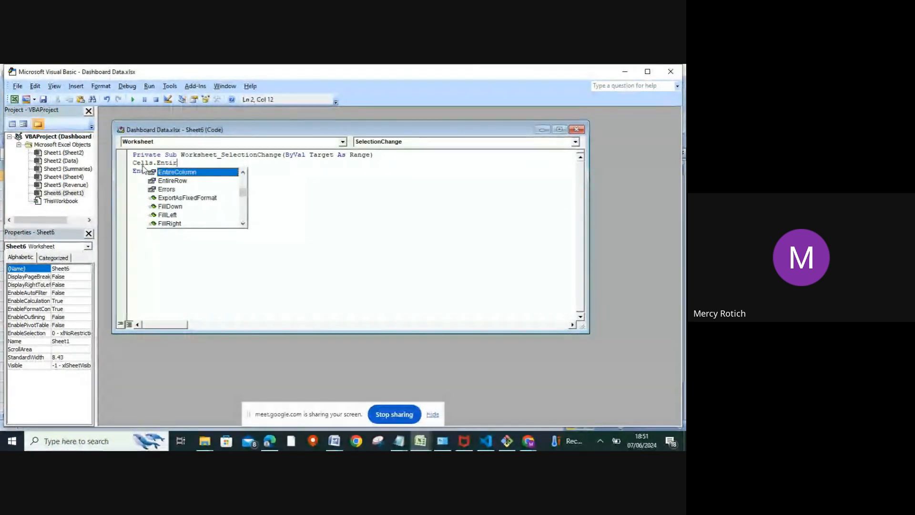
{"action": "type", "text": "eC"}
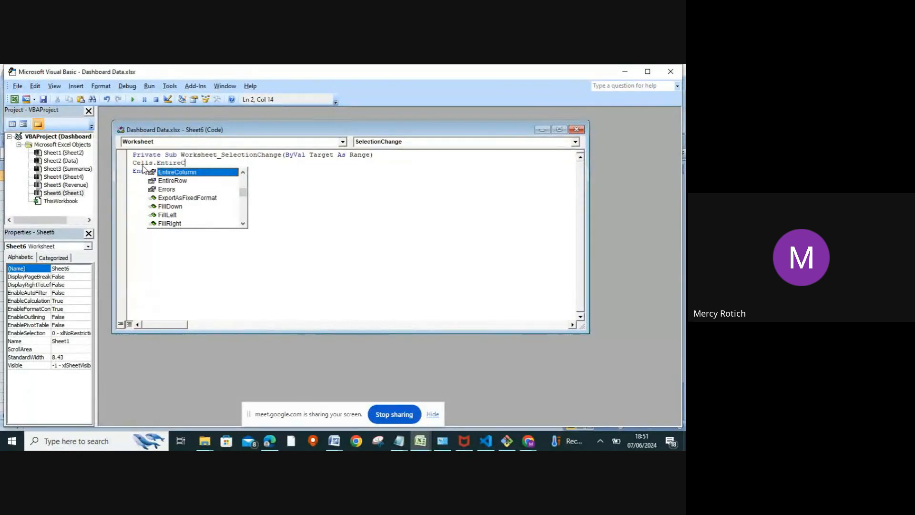
{"action": "type", "text": "olumn."}
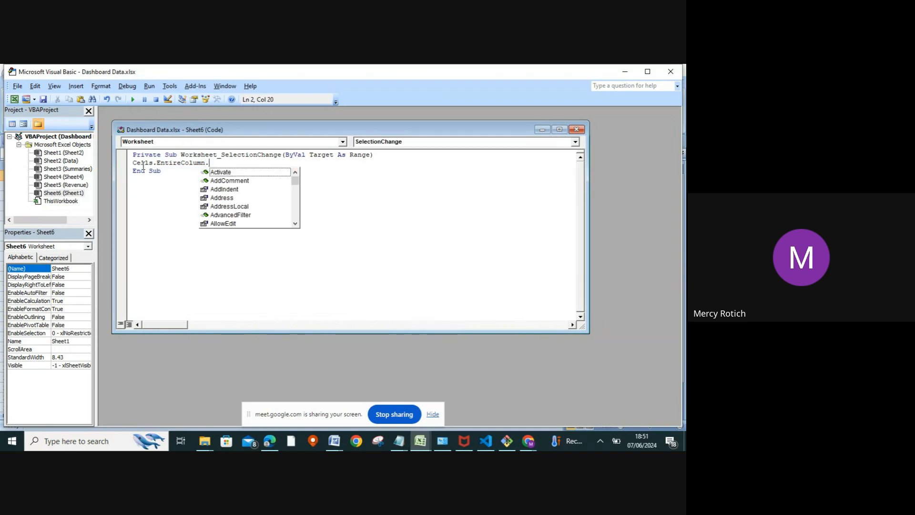
{"action": "type", "text": "Au"}
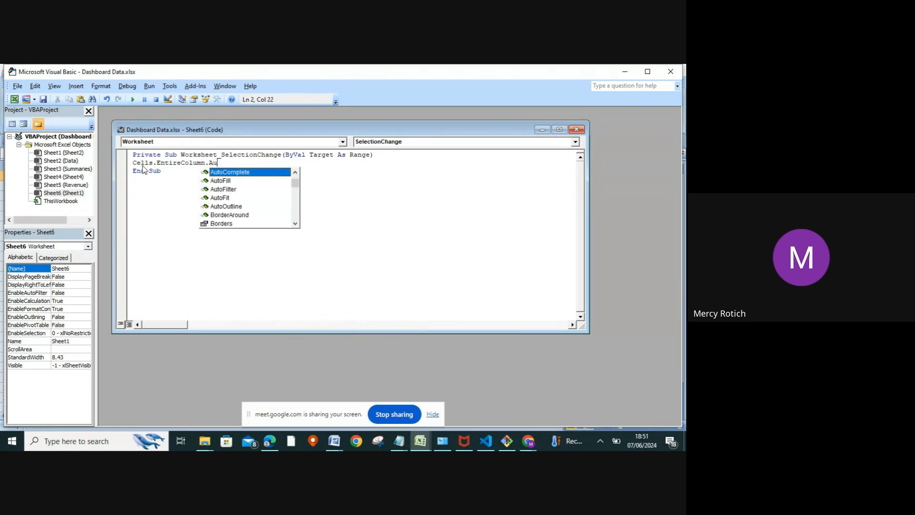
{"action": "type", "text": "tofit"}
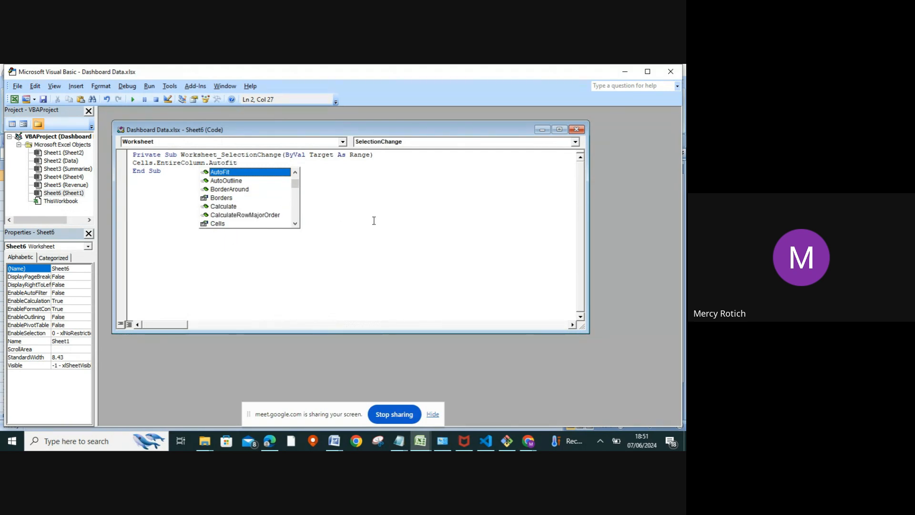
Finish the new sheet's code line with the AutoFit method, and close the code window and the Visual Basic editor.
{"action": "left_click", "coordinate": [353, 218]}
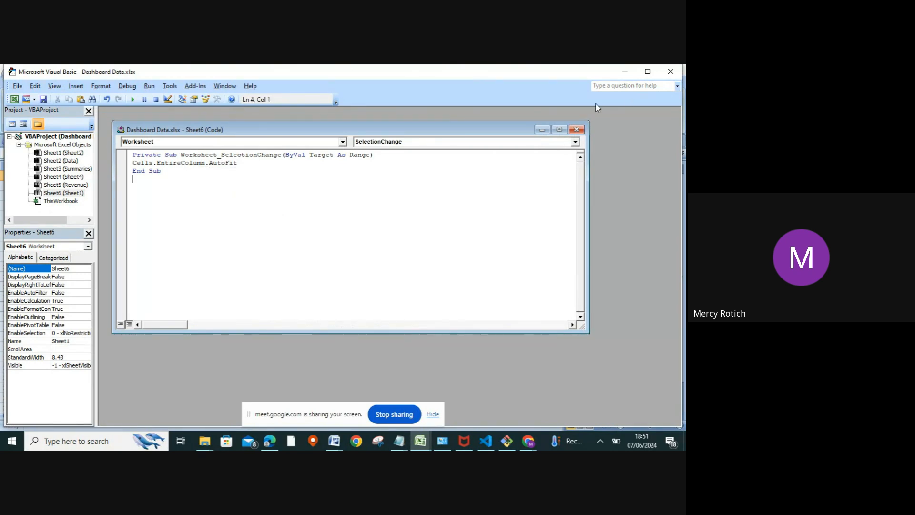
{"action": "left_click", "coordinate": [575, 129]}
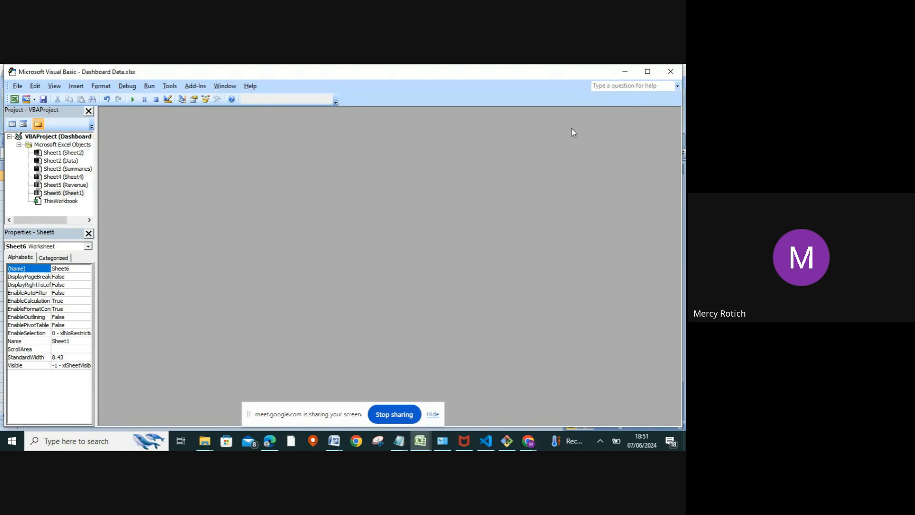
{"action": "left_click", "coordinate": [670, 72]}
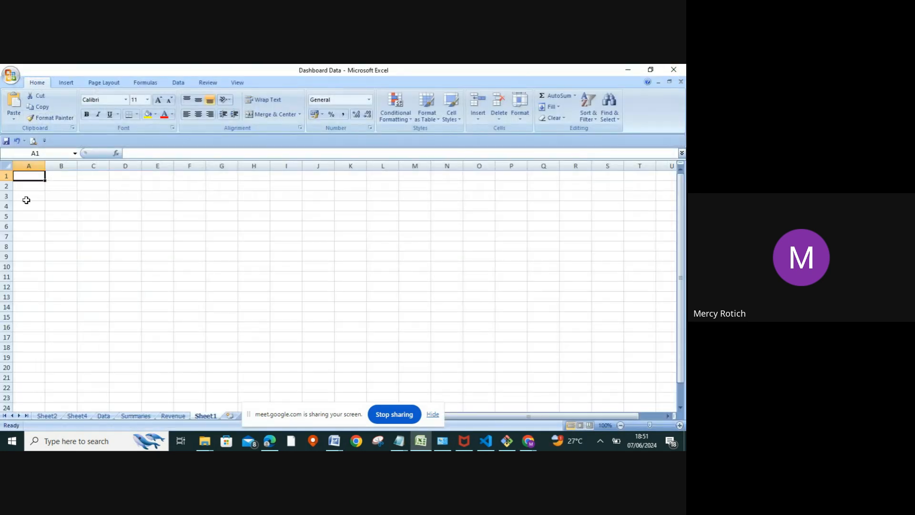
Enter the heading Phone Number in cell A1 of Sheet1 to test the column auto-fit.
{"action": "left_click", "coordinate": [41, 197]}
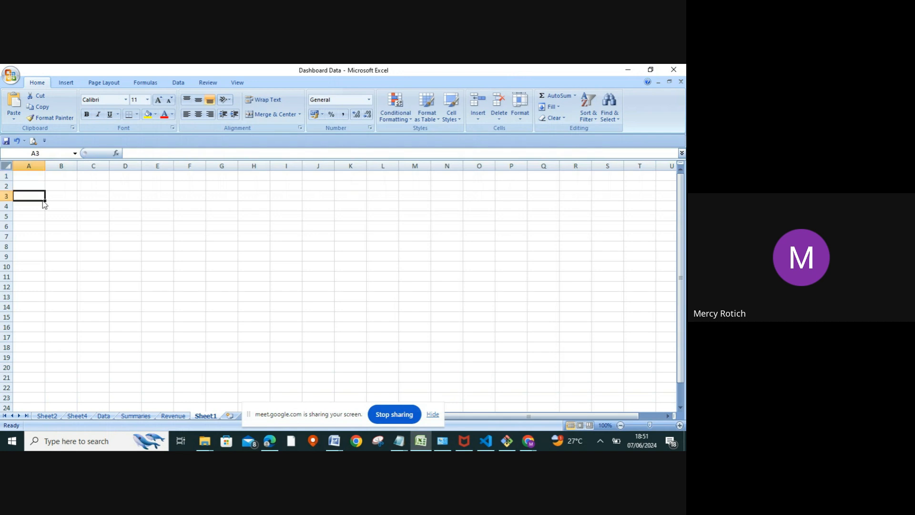
{"action": "left_click", "coordinate": [27, 175]}
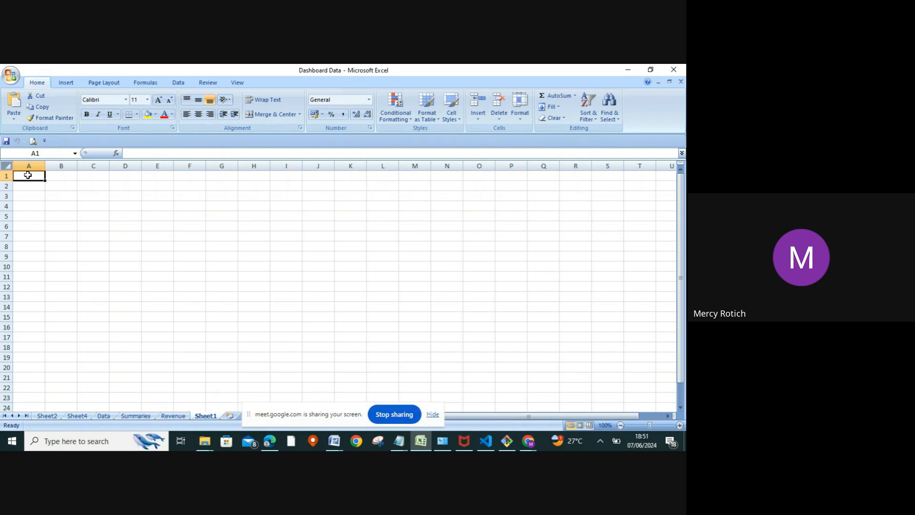
{"action": "type", "text": "P"}
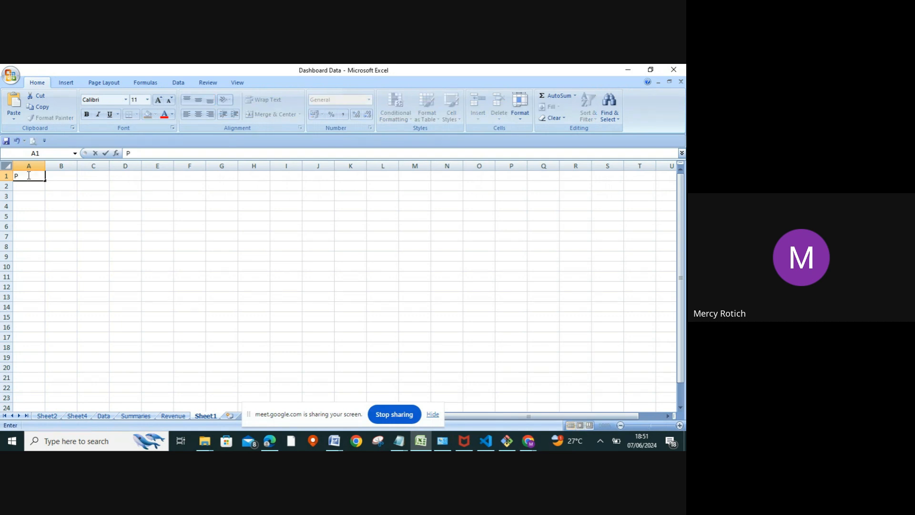
{"action": "type", "text": "hone Number"}
{"action": "key", "text": "Return"}
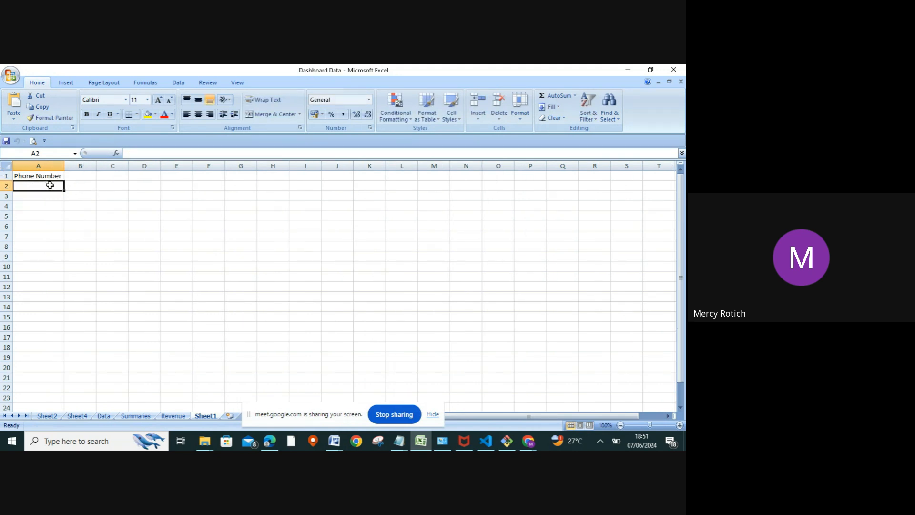
Enter No in cell B1 and select another cell to trigger the column auto-fit.
{"action": "left_click", "coordinate": [74, 180]}
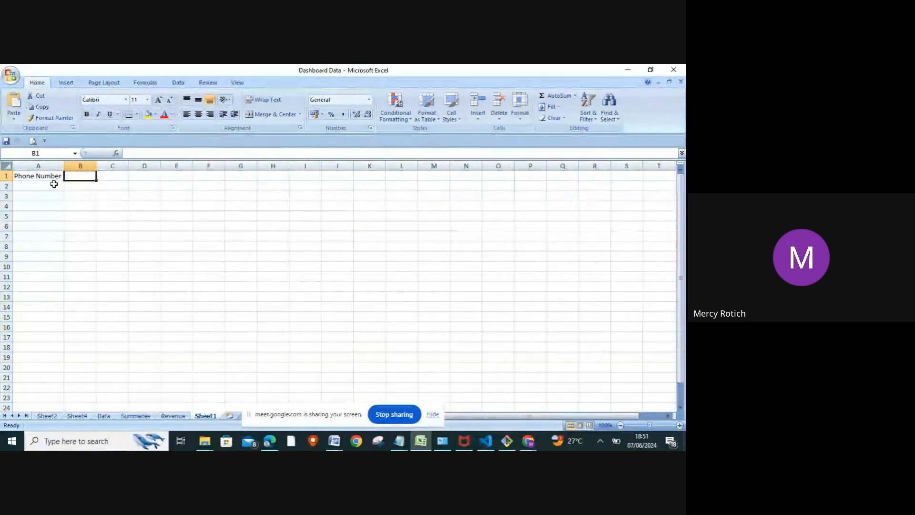
{"action": "type", "text": "No"}
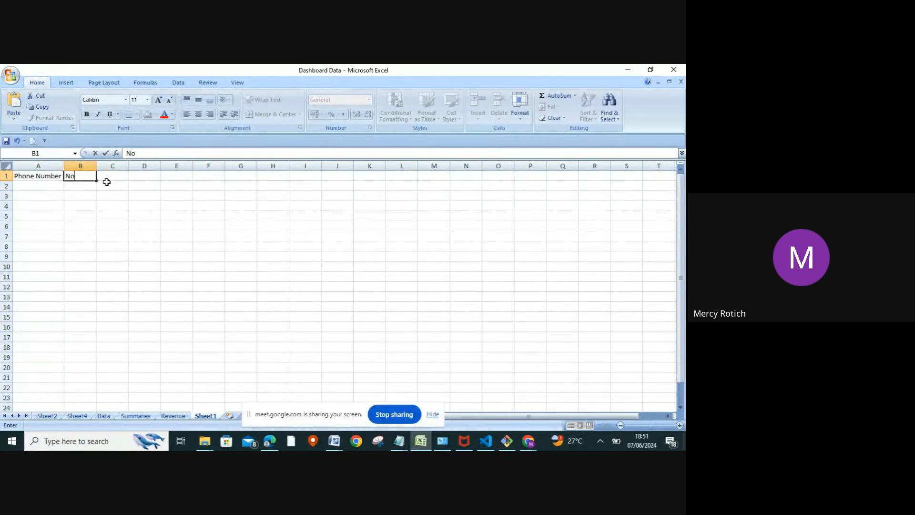
{"action": "left_click", "coordinate": [109, 181]}
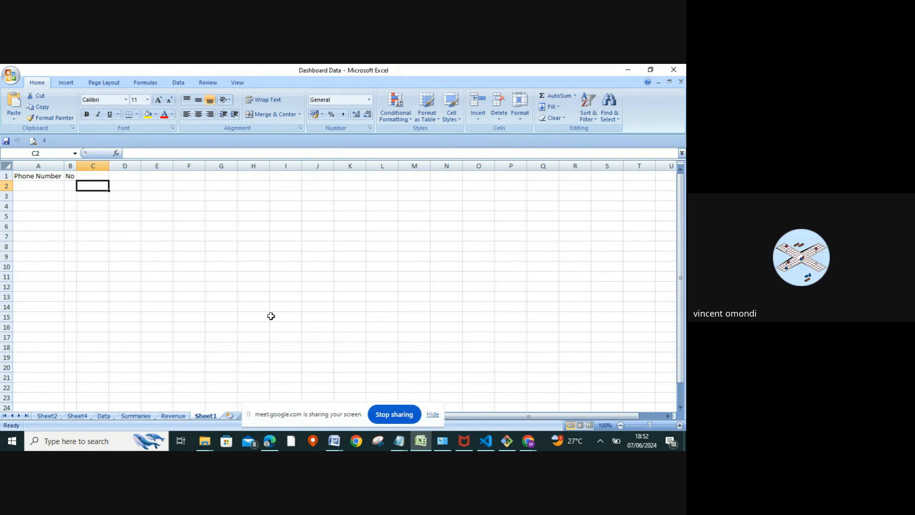
Stop sharing the current screen, and dismiss the infinity mirror notice in the Google Meet call.
{"action": "left_click", "coordinate": [395, 414]}
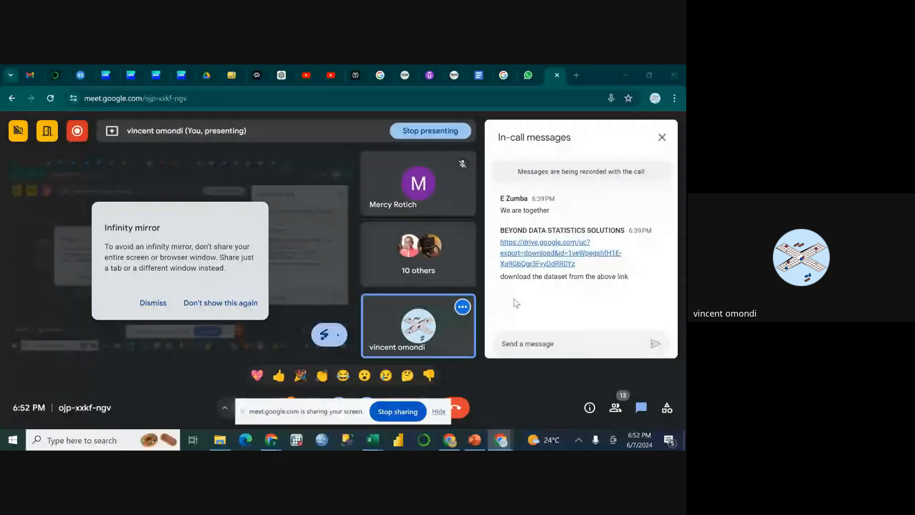
{"action": "left_click", "coordinate": [524, 344]}
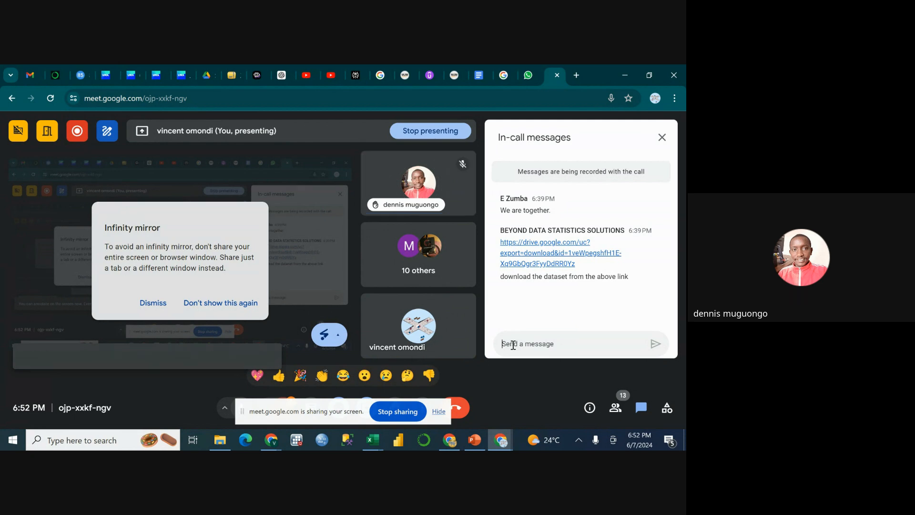
{"action": "left_click", "coordinate": [149, 304]}
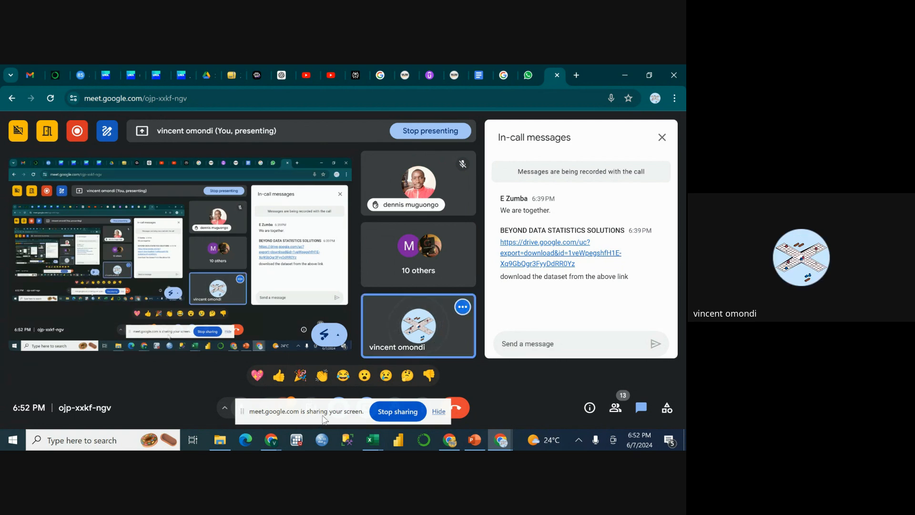
Switch from the Meet call to the Beyond data Dashboard Data 101 workbook in Excel.
{"action": "left_click", "coordinate": [373, 443]}
{"action": "mouse_move", "coordinate": [370, 443]}
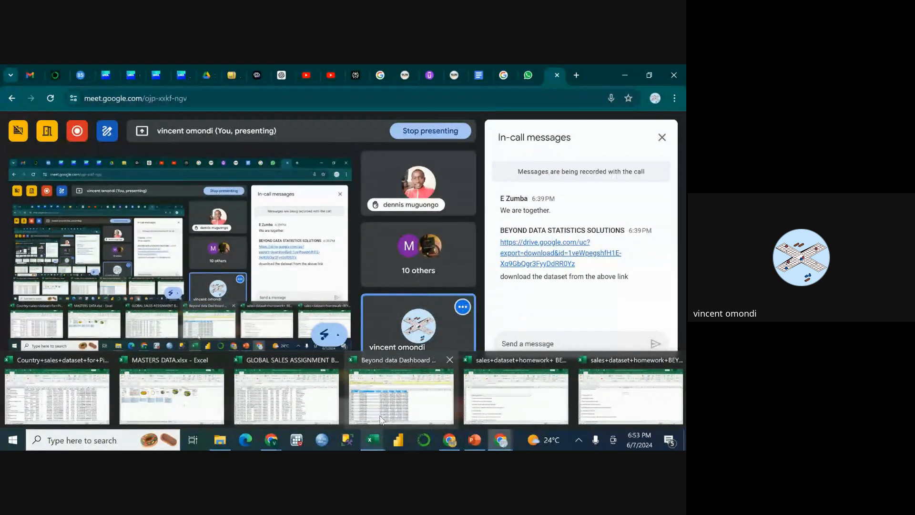
{"action": "mouse_move", "coordinate": [381, 414]}
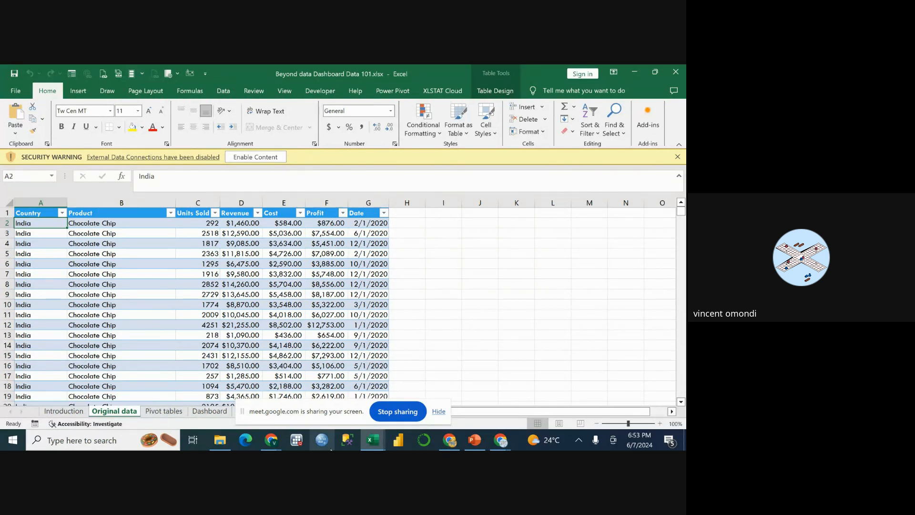
{"action": "mouse_move", "coordinate": [461, 448]}
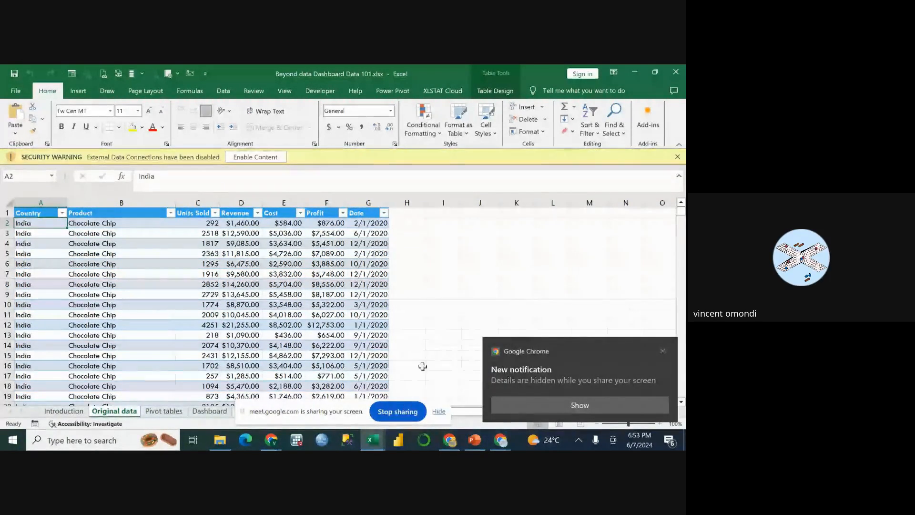
Hide the screen-sharing bar, dismiss the Chrome notification, and close the workbook's security warning.
{"action": "left_click", "coordinate": [420, 326]}
{"action": "left_click", "coordinate": [436, 412]}
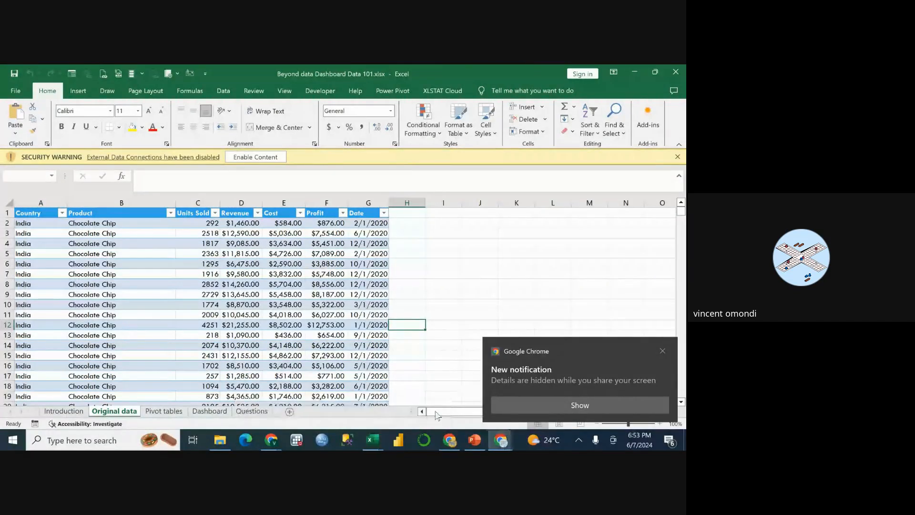
{"action": "left_click", "coordinate": [663, 352]}
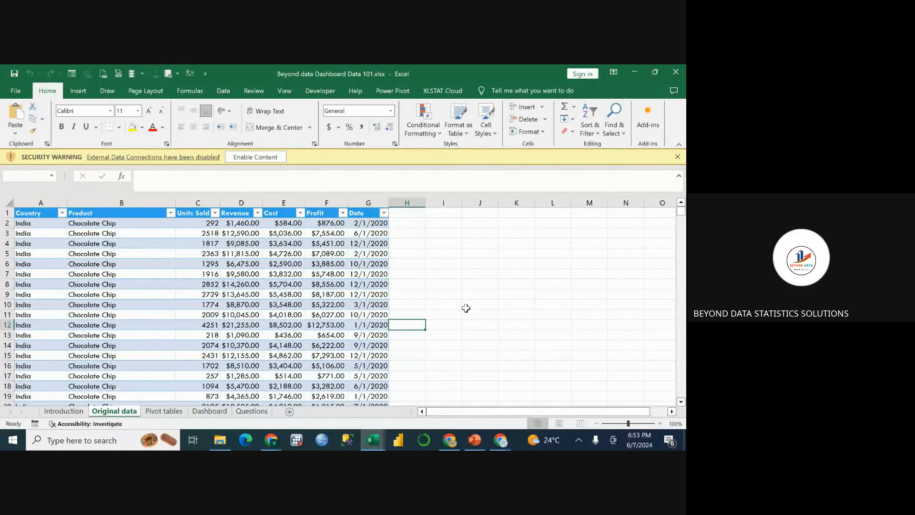
{"action": "scroll", "coordinate": [466, 308], "scroll_direction": "down", "scroll_amount": 2}
{"action": "scroll", "coordinate": [465, 308], "scroll_direction": "up", "scroll_amount": 2}
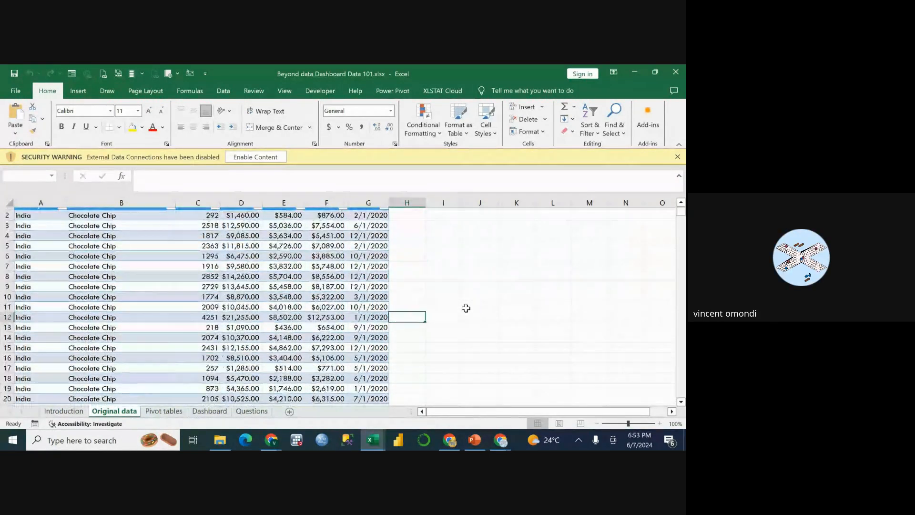
{"action": "left_click", "coordinate": [677, 157]}
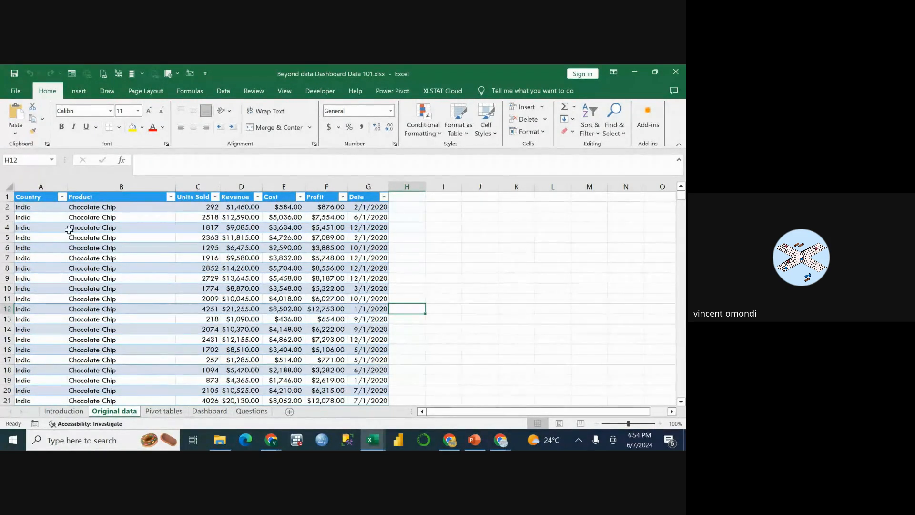
Review the values in the sales table's Country and Product filter lists, keeping every item selected.
{"action": "left_click", "coordinate": [71, 233]}
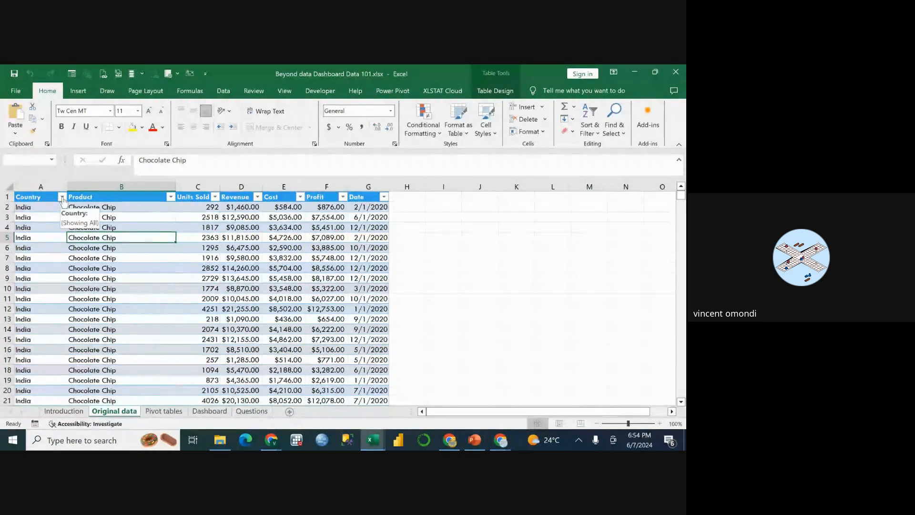
{"action": "left_click", "coordinate": [62, 197]}
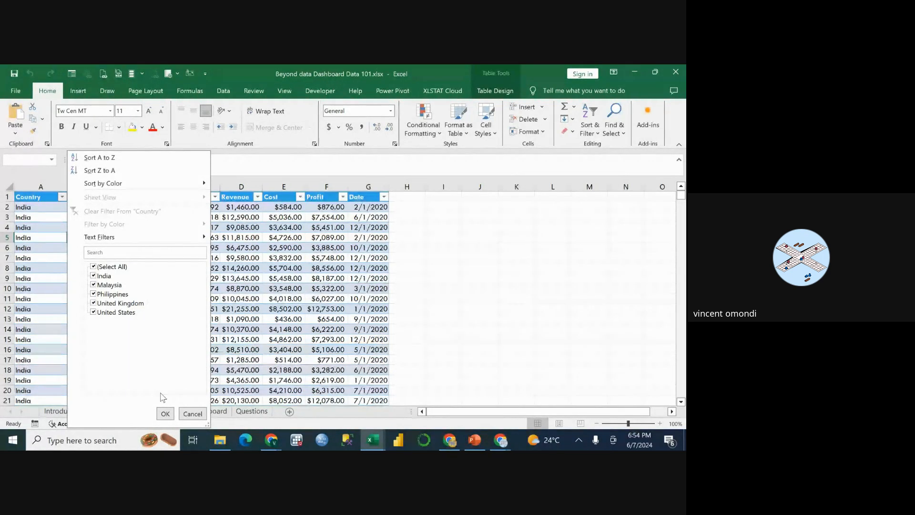
{"action": "left_click", "coordinate": [165, 413]}
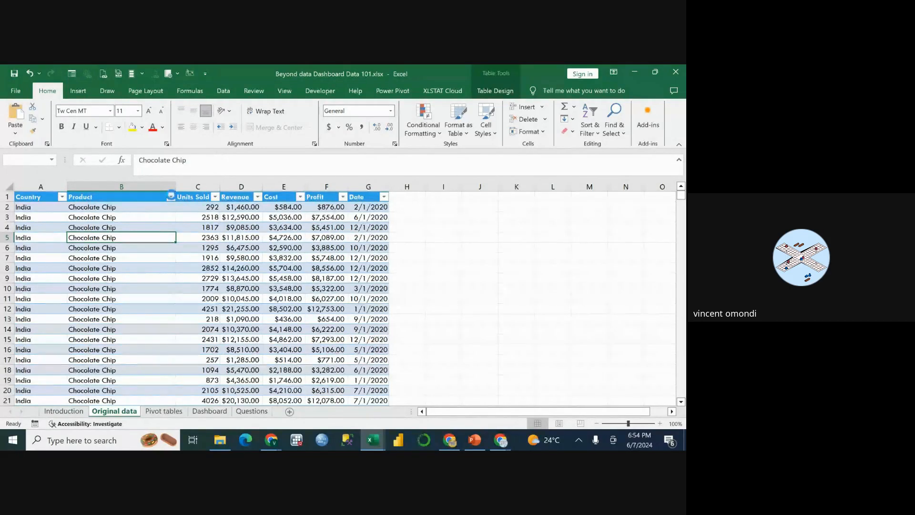
{"action": "left_click", "coordinate": [170, 196]}
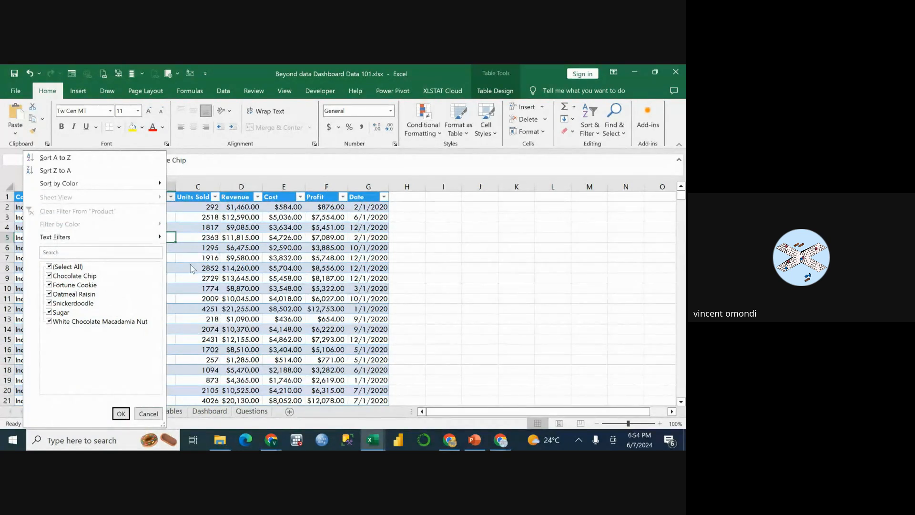
{"action": "left_click", "coordinate": [121, 413]}
Look through the Units Sold filter values and keep all of them selected.
{"action": "left_click", "coordinate": [216, 196]}
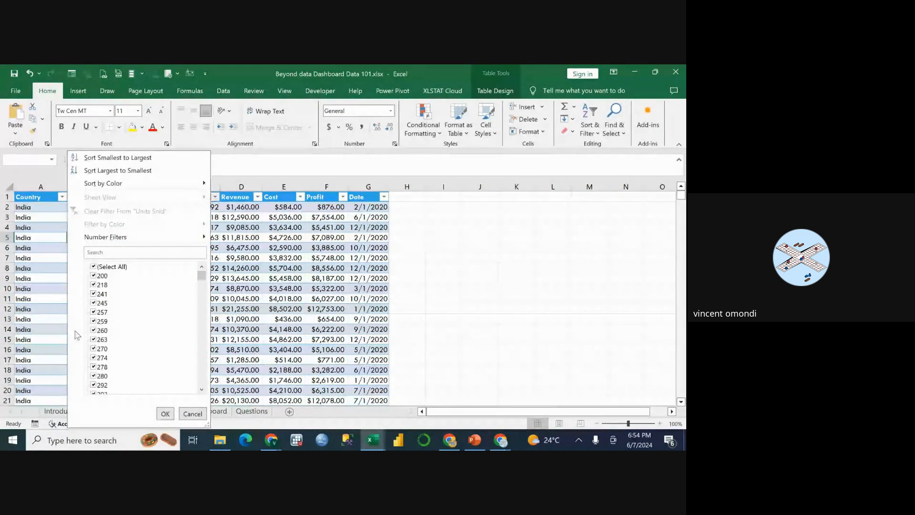
{"action": "scroll", "coordinate": [114, 321], "scroll_direction": "down", "scroll_amount": 10}
{"action": "scroll", "coordinate": [115, 321], "scroll_direction": "down", "scroll_amount": 20}
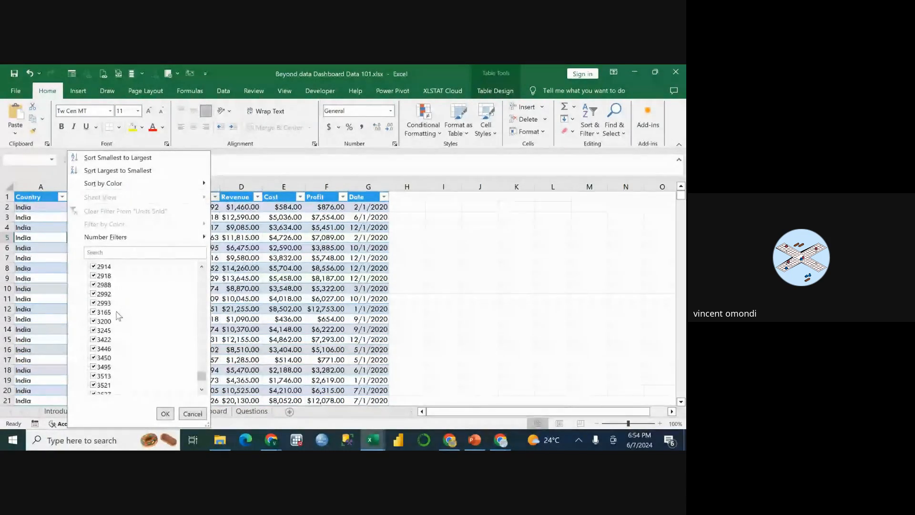
{"action": "left_click", "coordinate": [165, 413]}
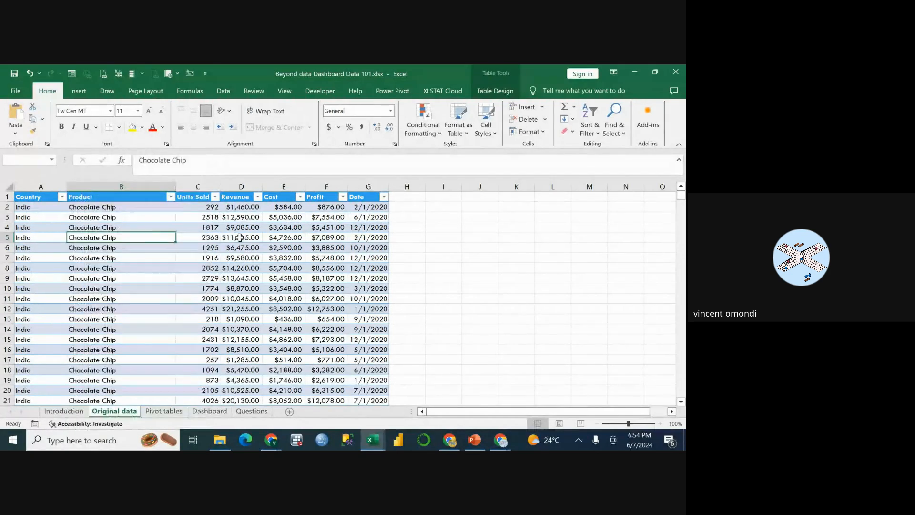
Look through the Revenue filter values and cancel the filter without changing it.
{"action": "left_click", "coordinate": [258, 197]}
{"action": "scroll", "coordinate": [180, 328], "scroll_direction": "down", "scroll_amount": 1}
{"action": "scroll", "coordinate": [181, 328], "scroll_direction": "down", "scroll_amount": 20}
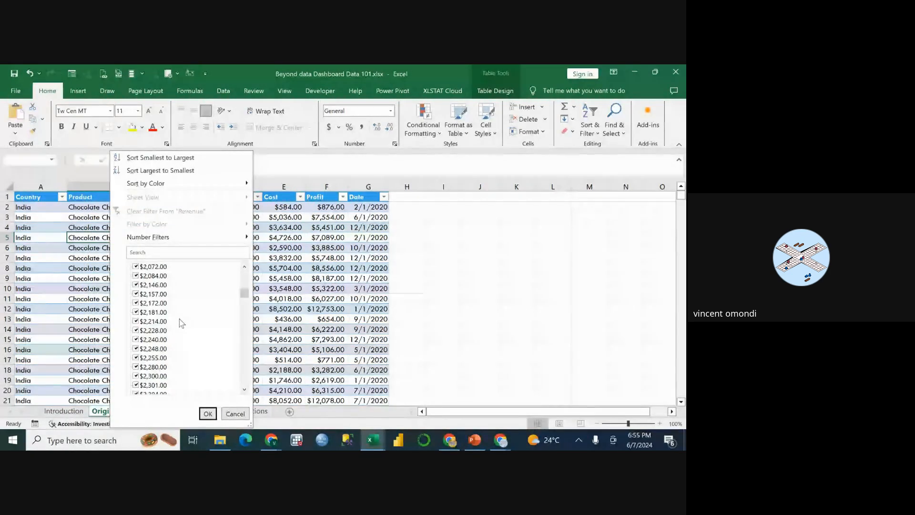
{"action": "scroll", "coordinate": [180, 319], "scroll_direction": "down", "scroll_amount": 10}
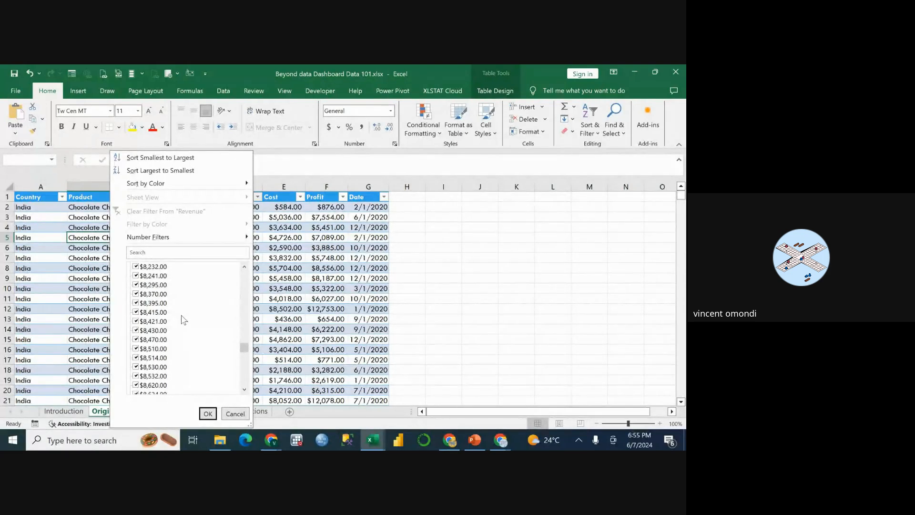
{"action": "left_click", "coordinate": [236, 413]}
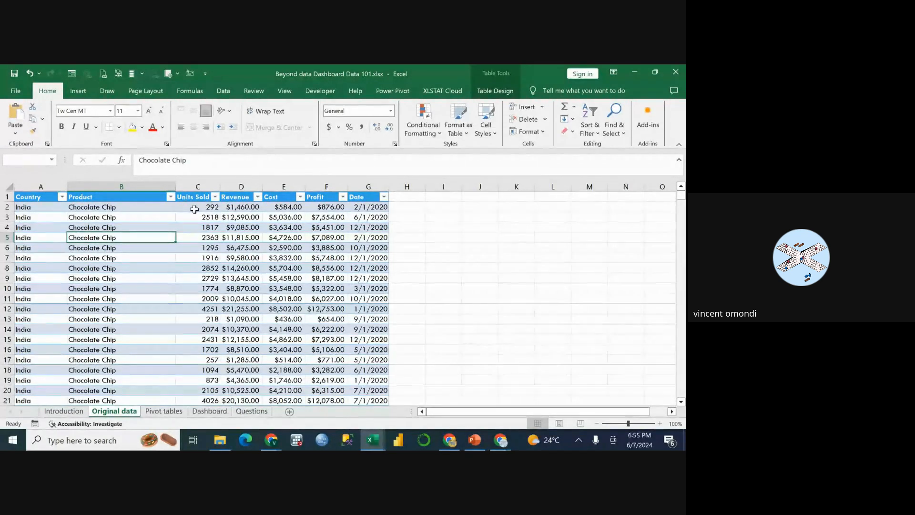
Recheck the Country filter list and look through the Cost filter values, cancelling both without applying a filter.
{"action": "left_click", "coordinate": [62, 197]}
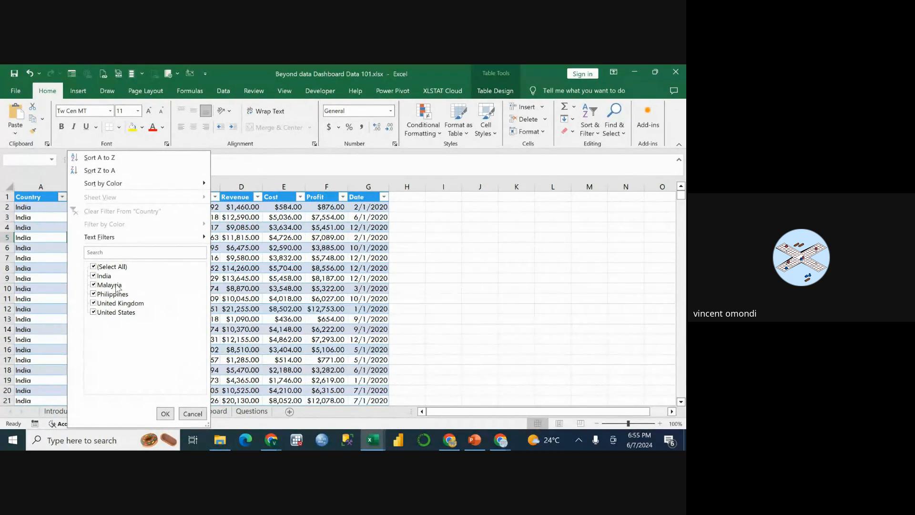
{"action": "left_click", "coordinate": [193, 414]}
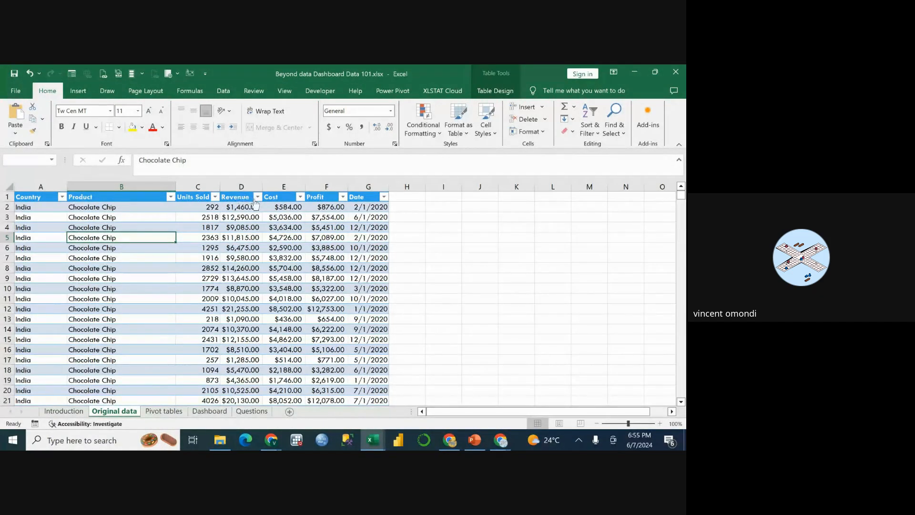
{"action": "left_click", "coordinate": [301, 197]}
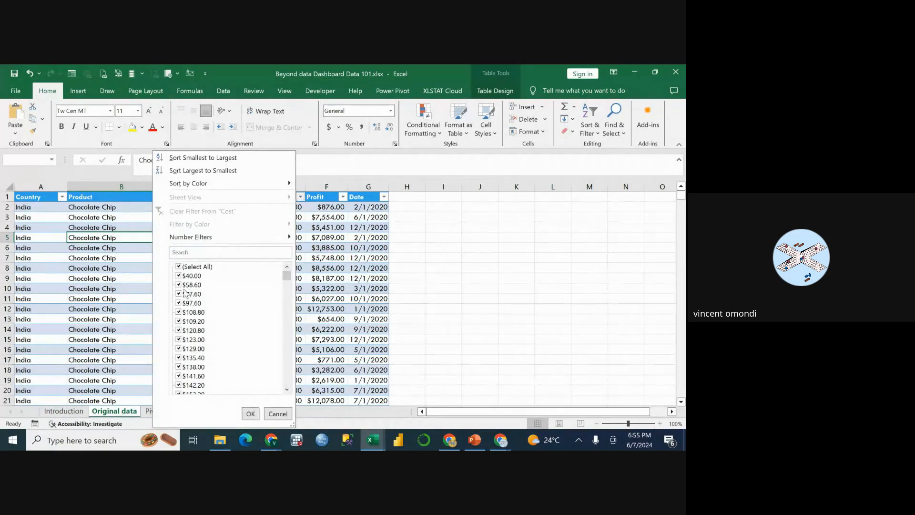
{"action": "scroll", "coordinate": [201, 321], "scroll_direction": "down", "scroll_amount": 3}
{"action": "scroll", "coordinate": [201, 322], "scroll_direction": "down", "scroll_amount": 10}
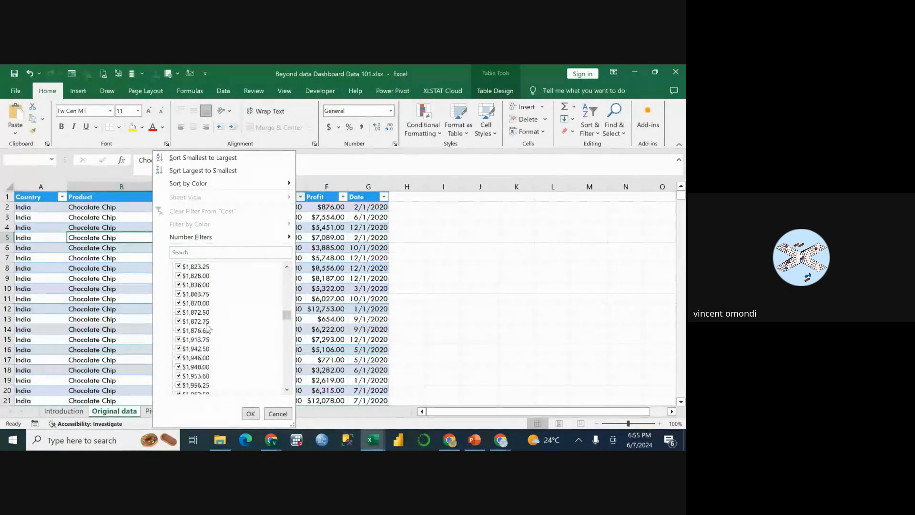
{"action": "scroll", "coordinate": [209, 323], "scroll_direction": "down", "scroll_amount": 15}
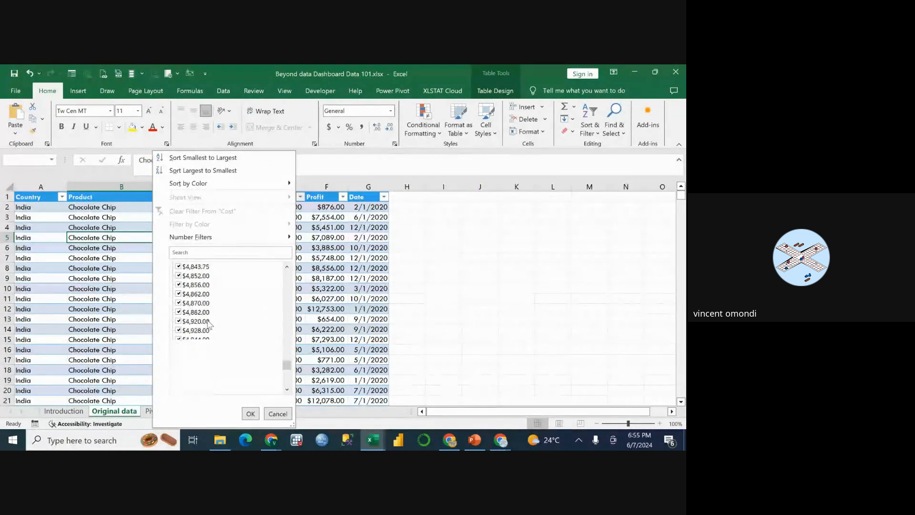
{"action": "scroll", "coordinate": [209, 323], "scroll_direction": "down", "scroll_amount": 5}
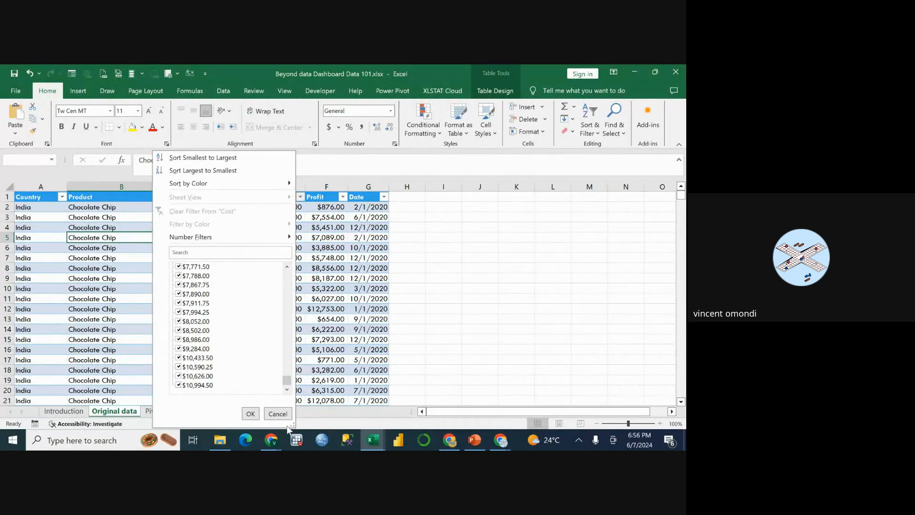
{"action": "left_click", "coordinate": [278, 413]}
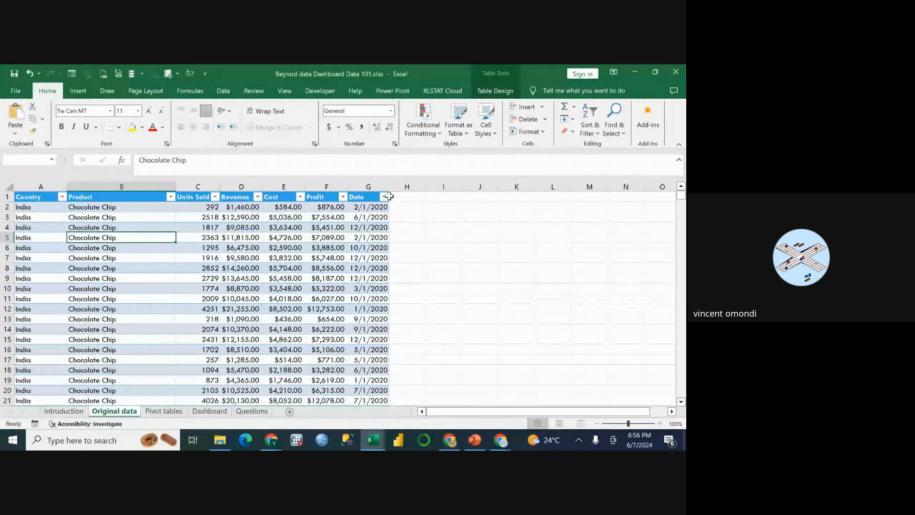
Review the months listed in the Date filter, cancel it, and return to the start of the table.
{"action": "left_click", "coordinate": [385, 197]}
{"action": "scroll", "coordinate": [222, 358], "scroll_direction": "down", "scroll_amount": 1}
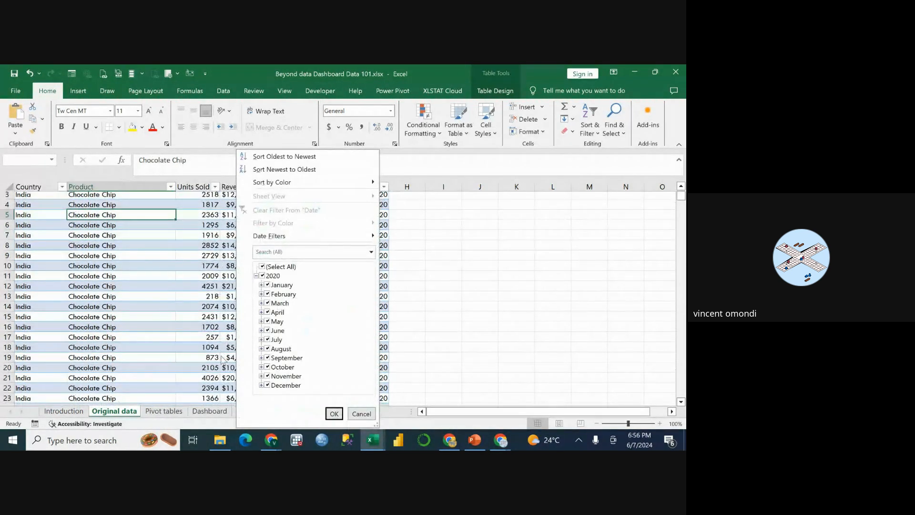
{"action": "scroll", "coordinate": [222, 359], "scroll_direction": "down", "scroll_amount": 16}
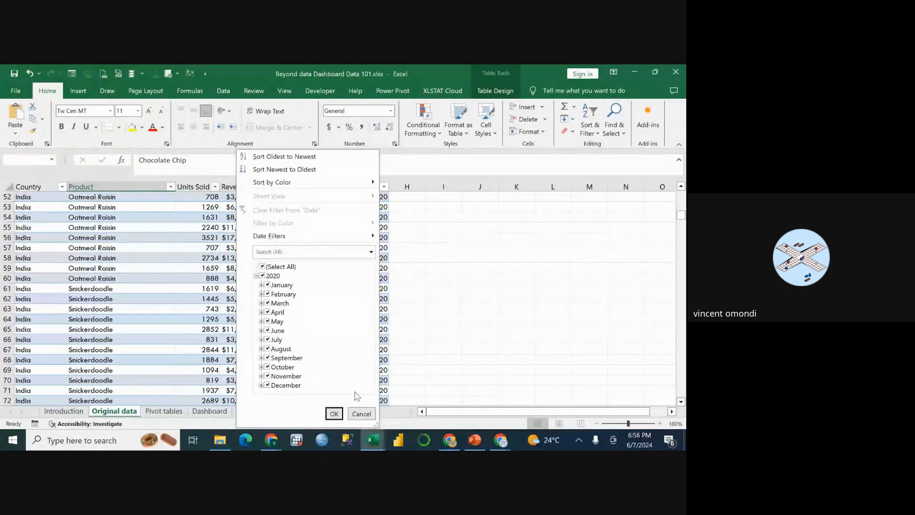
{"action": "left_click", "coordinate": [361, 414]}
{"action": "scroll", "coordinate": [348, 281], "scroll_direction": "up", "scroll_amount": 17}
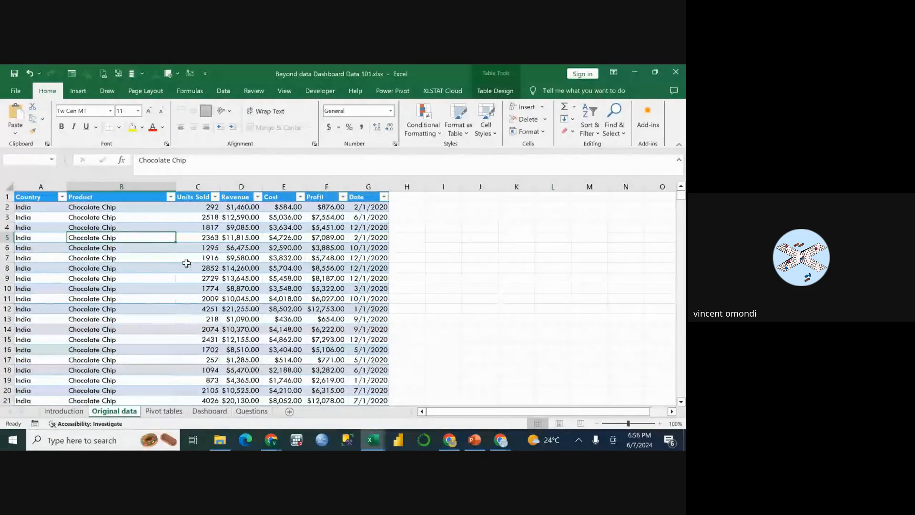
Highlight the table's header row and its first record to point them out.
{"action": "left_click", "coordinate": [16, 196]}
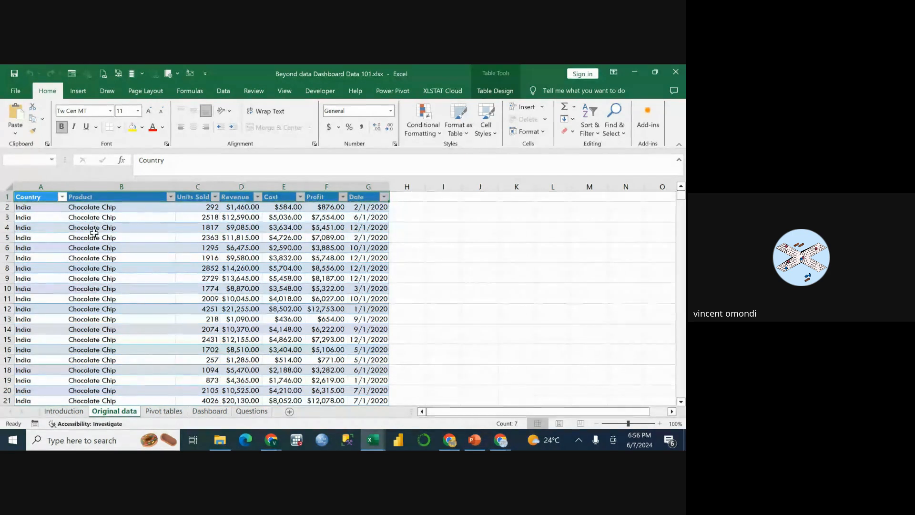
{"action": "left_click", "coordinate": [138, 232]}
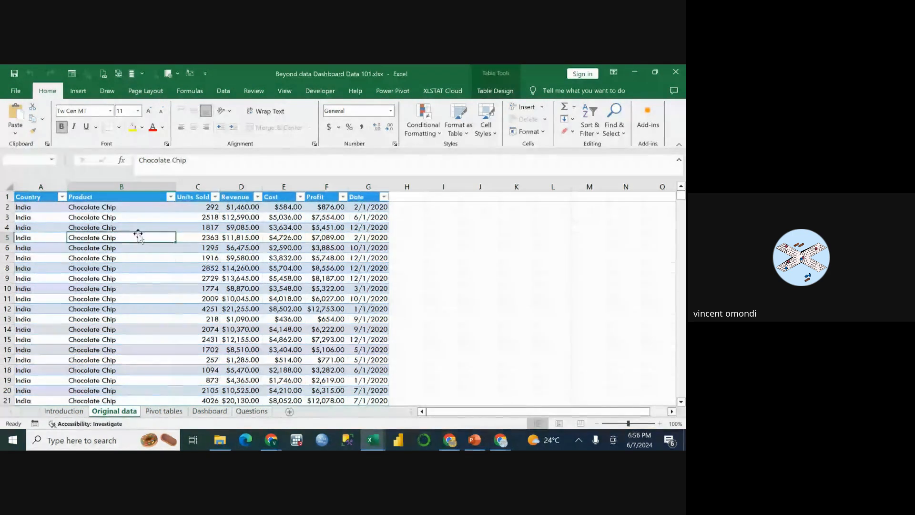
{"action": "left_click", "coordinate": [28, 199]}
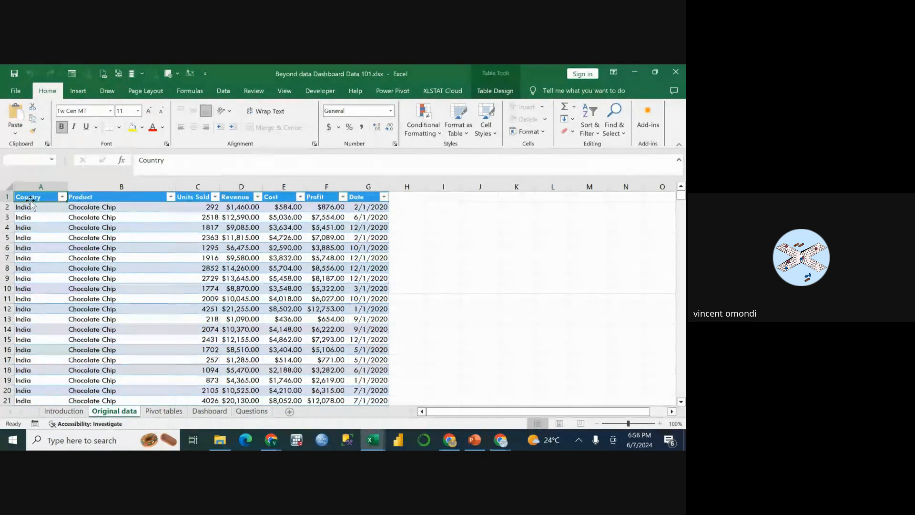
{"action": "left_click", "coordinate": [29, 227]}
{"action": "left_click", "coordinate": [19, 208]}
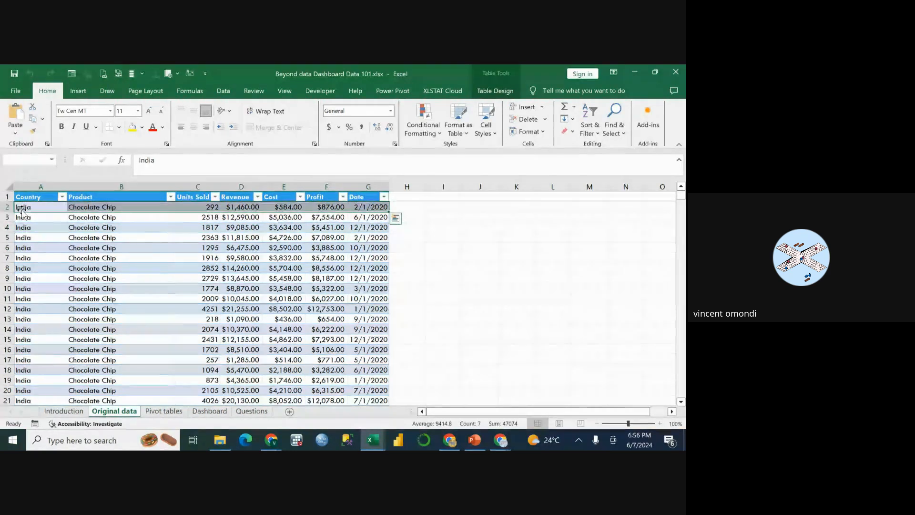
{"action": "left_click", "coordinate": [39, 234]}
Select all table data from cell A2 to the last row, show the data tools, and clear the selection.
{"action": "left_click", "coordinate": [29, 209]}
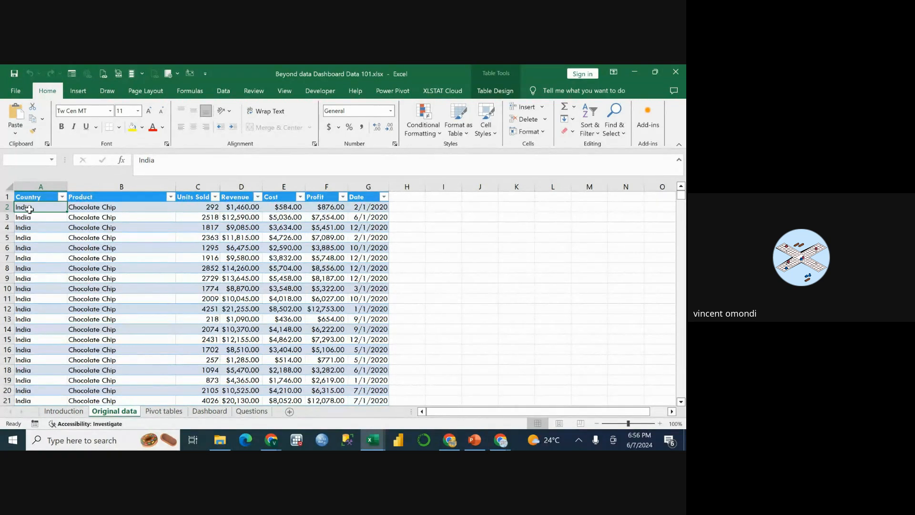
{"action": "key", "text": "ctrl+shift+End"}
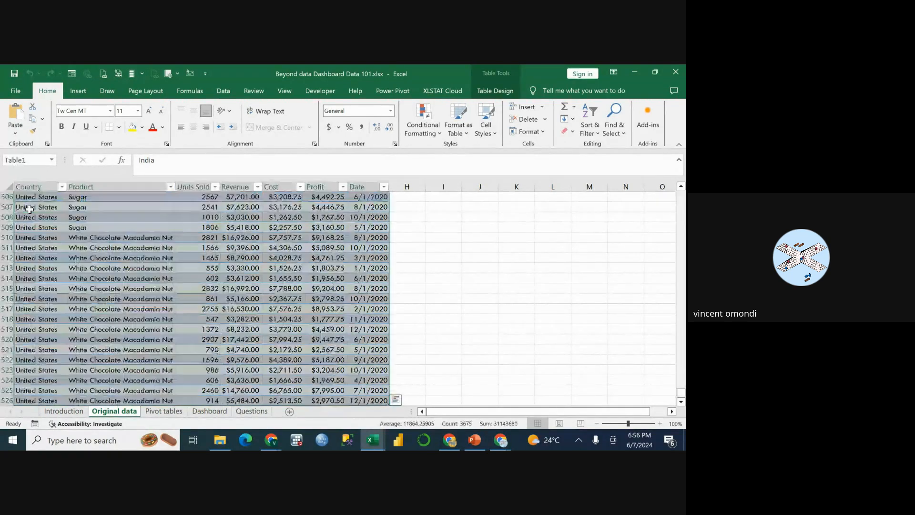
{"action": "left_click", "coordinate": [223, 91]}
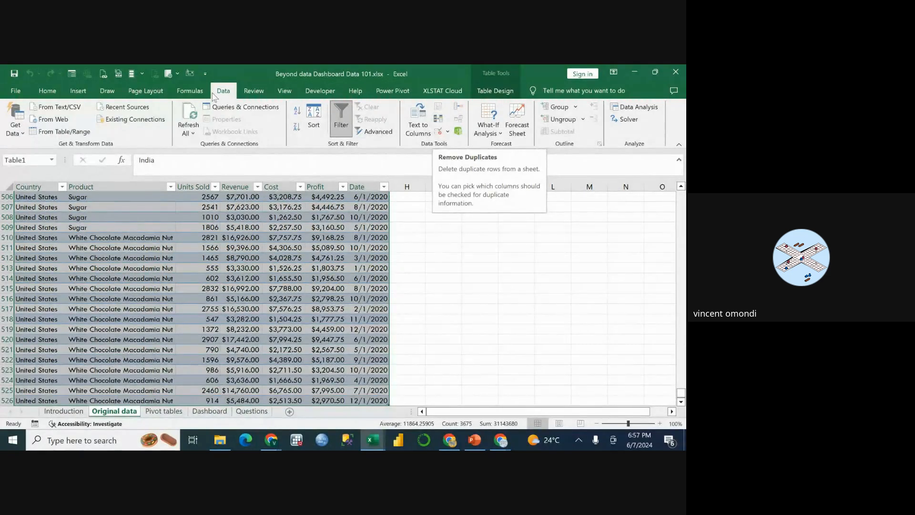
{"action": "left_click", "coordinate": [403, 248]}
Return to the beginning of the Original data sheet and select the entire worksheet.
{"action": "scroll", "coordinate": [264, 232], "scroll_direction": "up", "scroll_amount": 2}
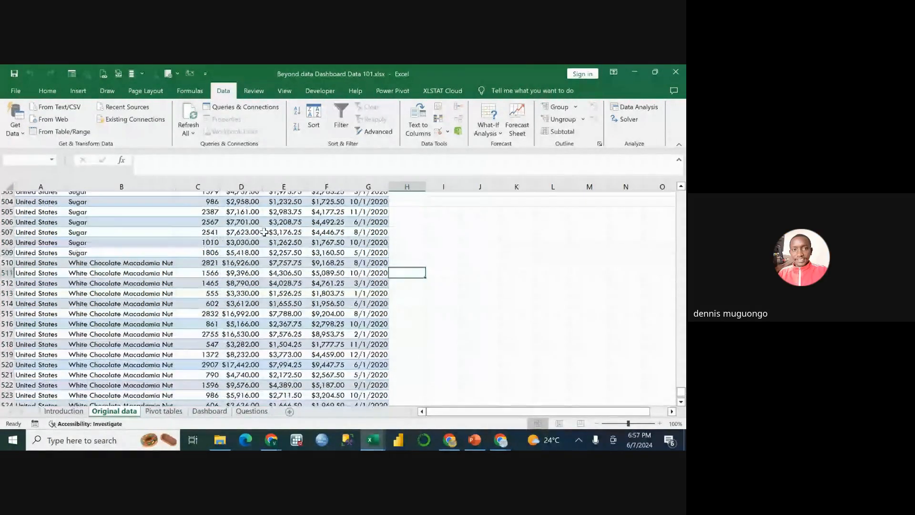
{"action": "scroll", "coordinate": [264, 232], "scroll_direction": "up", "scroll_amount": 10}
{"action": "left_click_drag", "start_coordinate": [681, 378], "coordinate": [674, 191]}
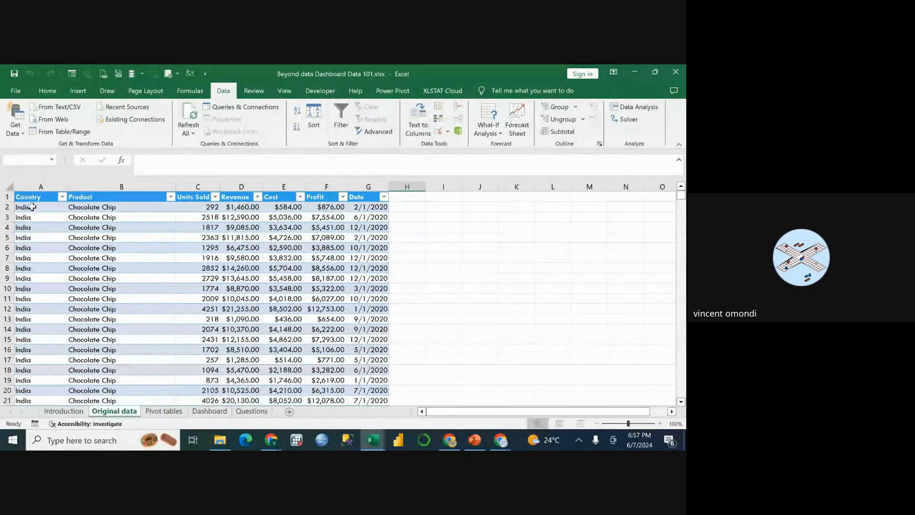
{"action": "key", "text": "ctrl+a"}
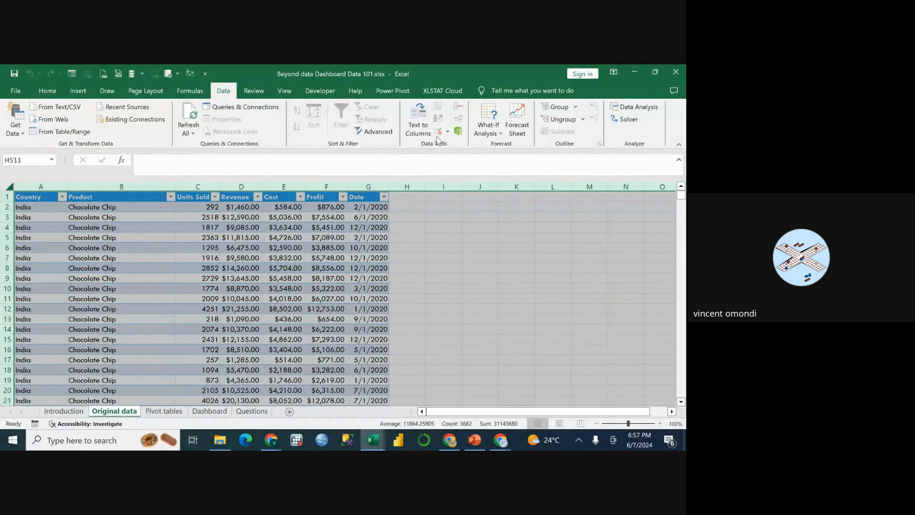
Select the whole table including its headers, open Remove Duplicates, and review the columns available for the duplicate check.
{"action": "left_click", "coordinate": [285, 268]}
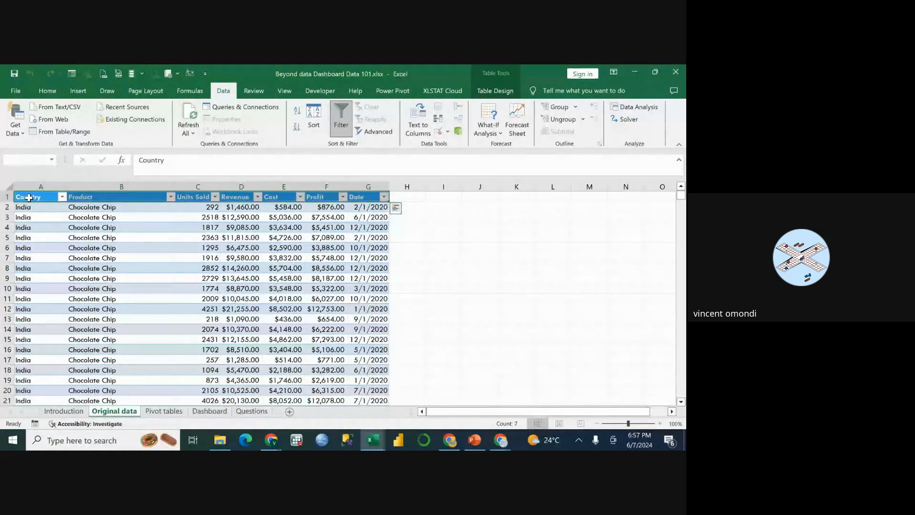
{"action": "key", "text": "ctrl+shift+Down"}
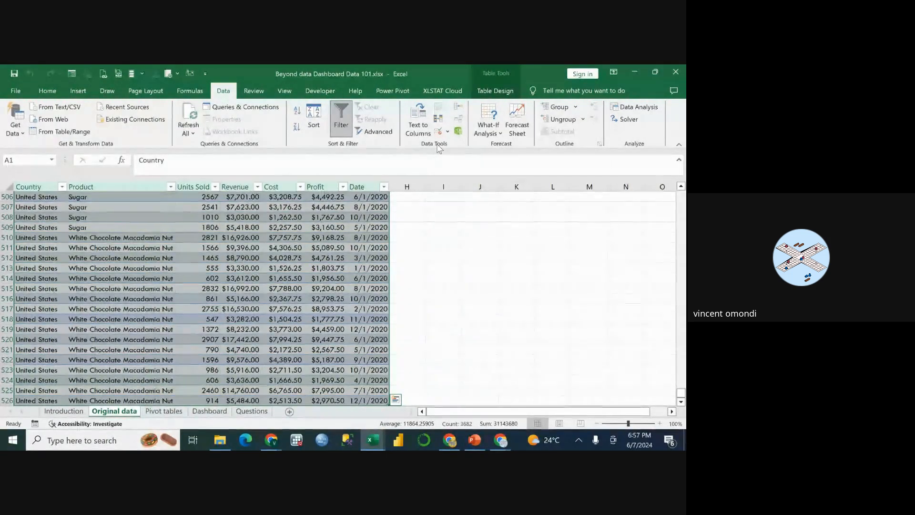
{"action": "left_click", "coordinate": [439, 123]}
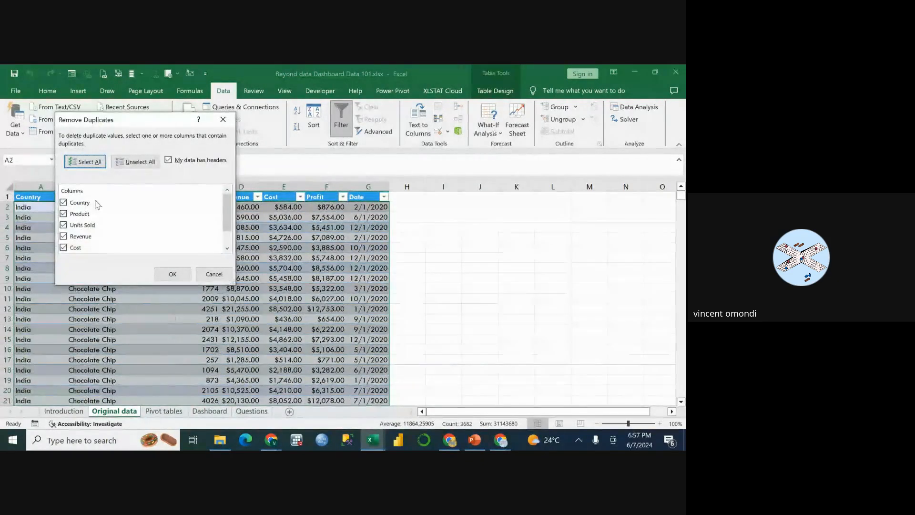
{"action": "scroll", "coordinate": [95, 219], "scroll_direction": "down", "scroll_amount": 1}
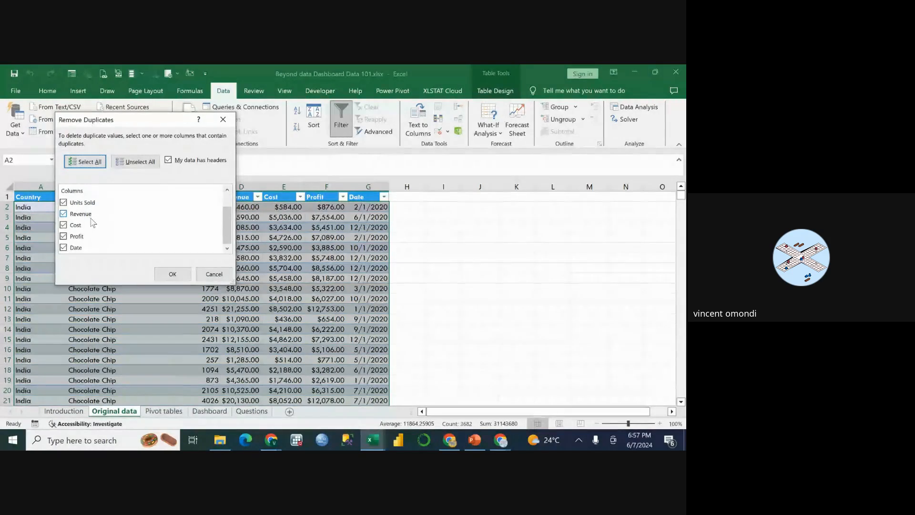
{"action": "scroll", "coordinate": [85, 220], "scroll_direction": "up", "scroll_amount": 1}
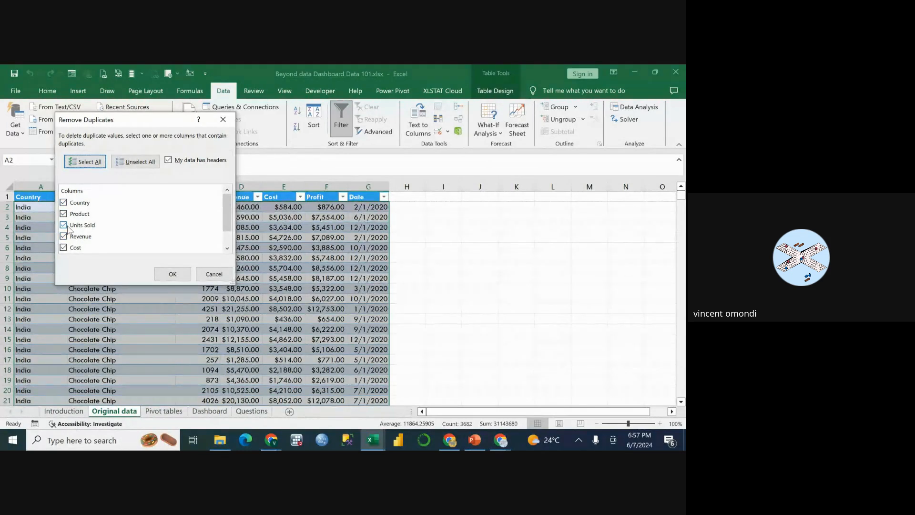
{"action": "scroll", "coordinate": [67, 224], "scroll_direction": "down", "scroll_amount": 1}
Exclude Date, Profit, Cost, Revenue, Units Sold and Product from the check and remove duplicate rows based only on Country.
{"action": "left_click", "coordinate": [64, 248]}
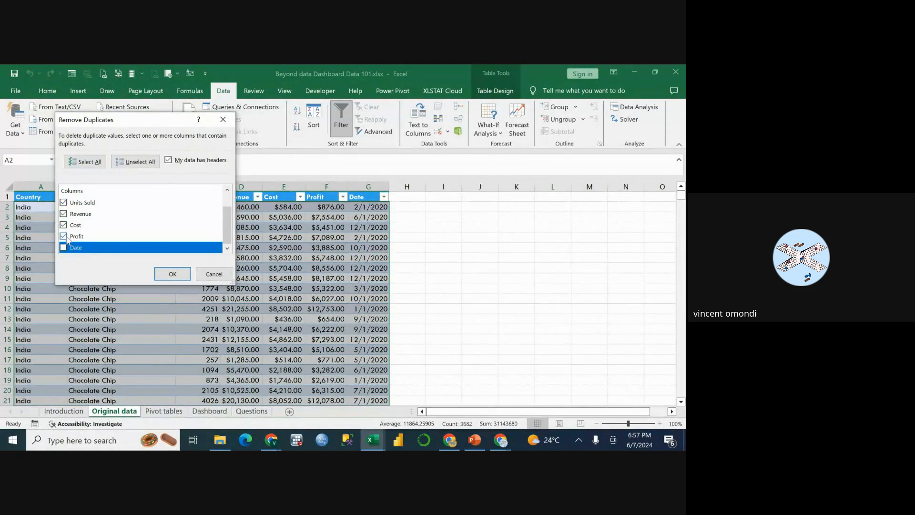
{"action": "left_click", "coordinate": [63, 236]}
{"action": "left_click", "coordinate": [63, 225]}
{"action": "left_click", "coordinate": [64, 213]}
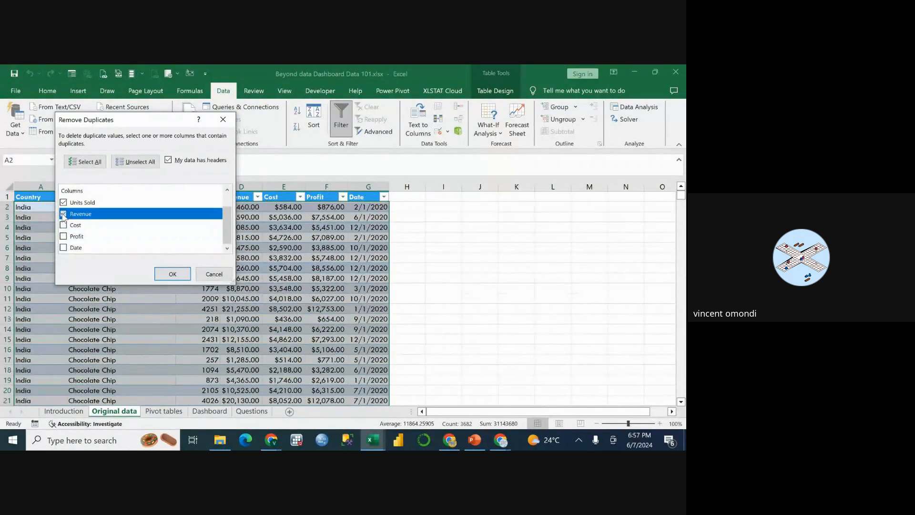
{"action": "scroll", "coordinate": [63, 222], "scroll_direction": "up", "scroll_amount": 1}
{"action": "left_click", "coordinate": [63, 225]}
{"action": "left_click", "coordinate": [64, 213]}
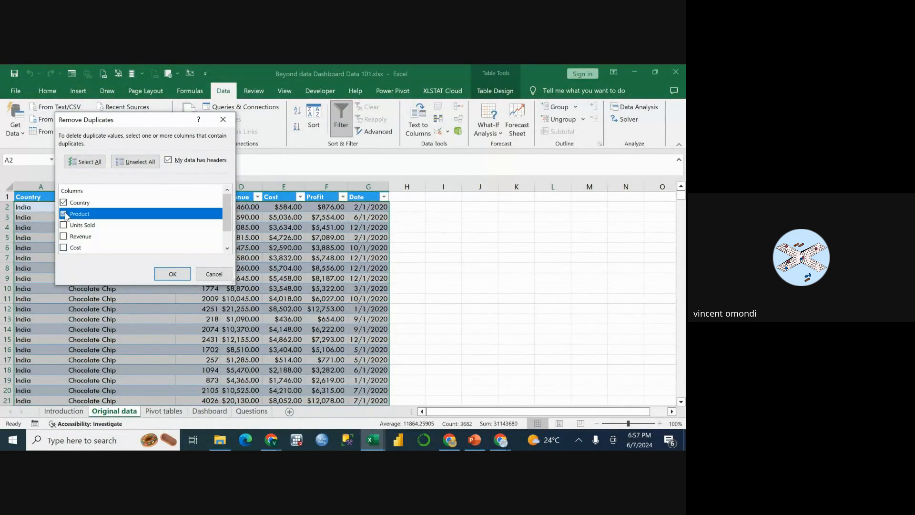
{"action": "left_click", "coordinate": [172, 277]}
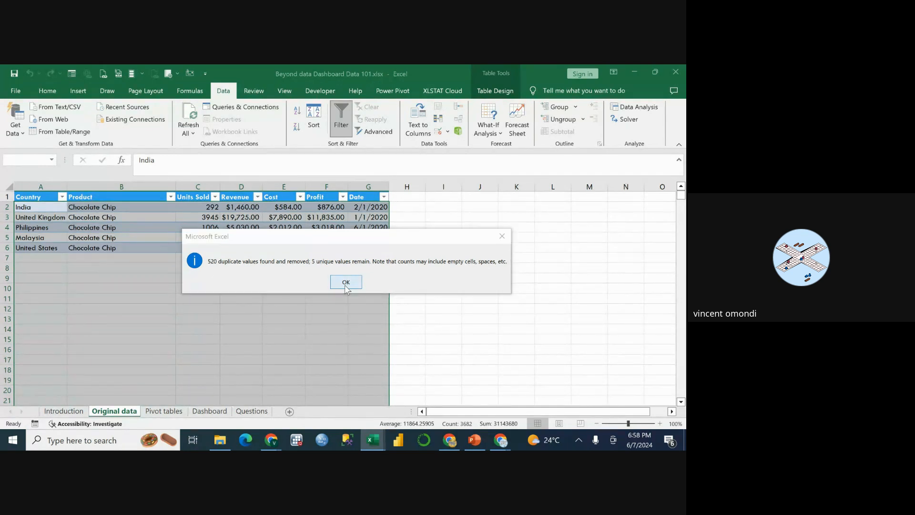
{"action": "left_click", "coordinate": [345, 285]}
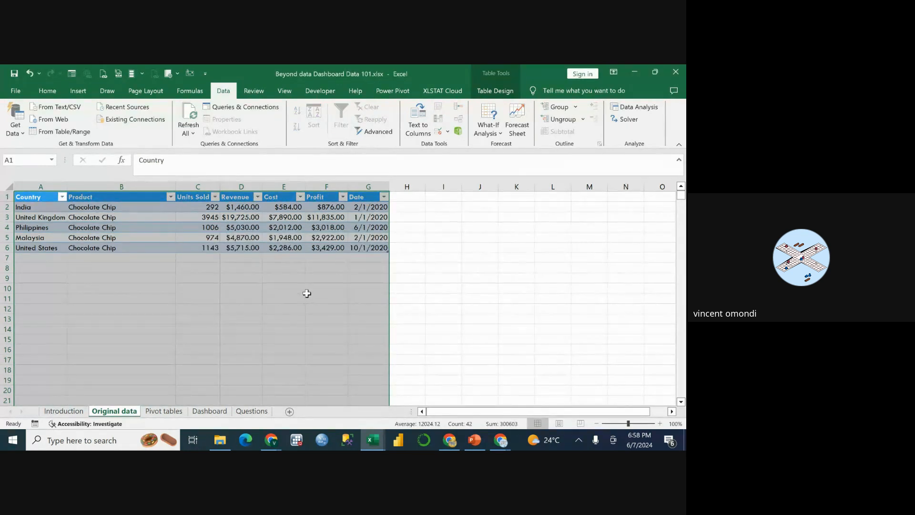
Undo the duplicate removal and clear the table selection.
{"action": "key", "text": "ctrl+z"}
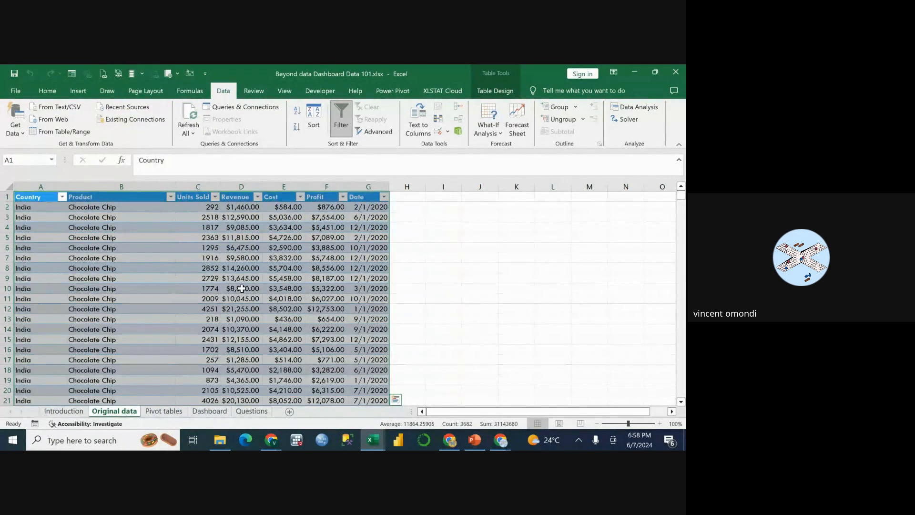
{"action": "left_click", "coordinate": [240, 298]}
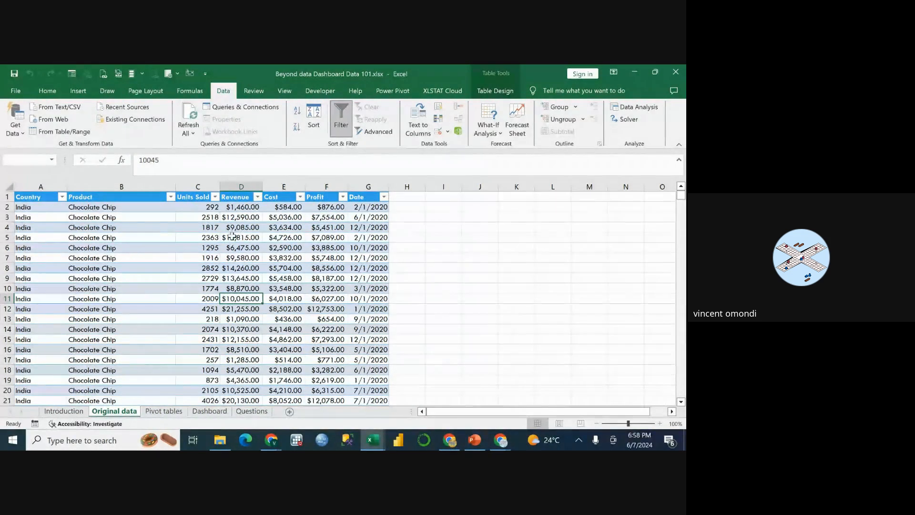
{"action": "left_click", "coordinate": [411, 219]}
{"action": "mouse_move", "coordinate": [411, 223]}
{"action": "left_mouse_down"}
{"action": "mouse_move", "coordinate": [518, 224]}
{"action": "mouse_move", "coordinate": [517, 214]}
{"action": "left_mouse_up"}
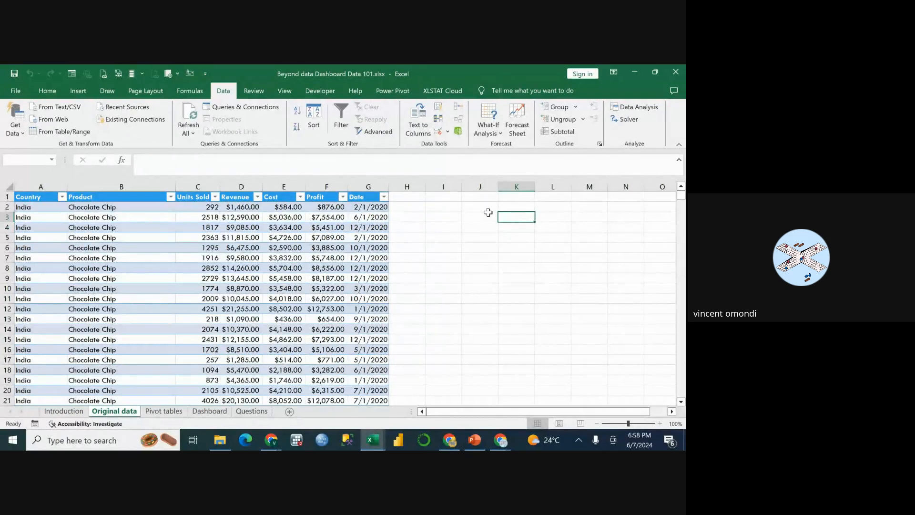
{"action": "left_click", "coordinate": [480, 216]}
{"action": "left_click", "coordinate": [504, 216]}
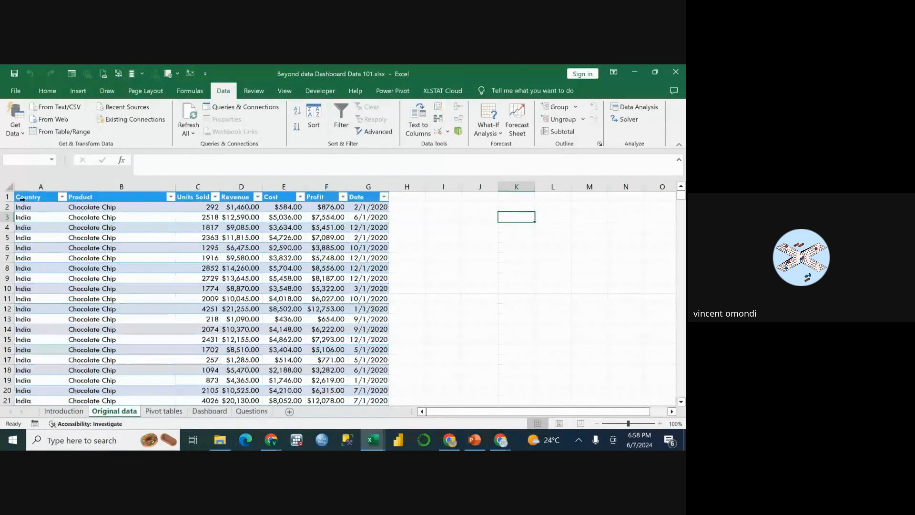
Select the table from the Country header to the last row, clear the selection, and return to the first rows.
{"action": "left_click", "coordinate": [18, 196]}
{"action": "left_click", "coordinate": [51, 238]}
{"action": "left_click", "coordinate": [38, 196]}
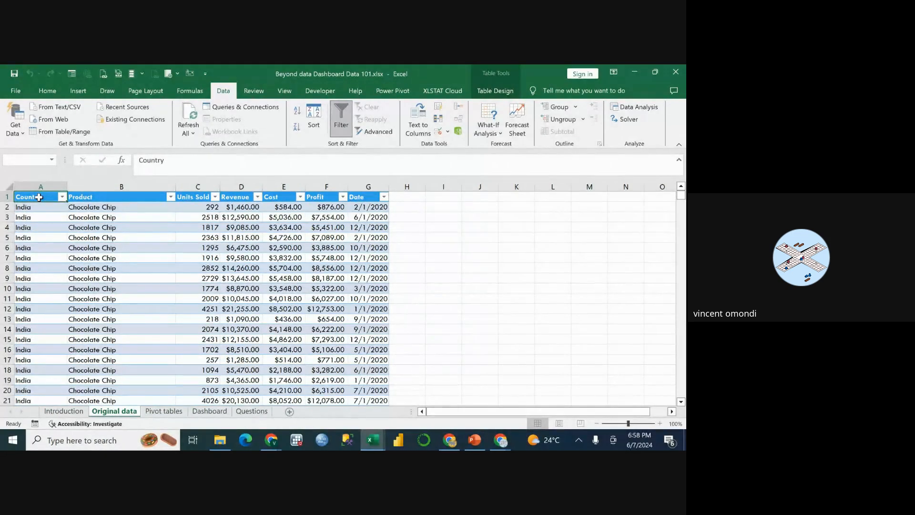
{"action": "key", "text": "ctrl+shift+Down"}
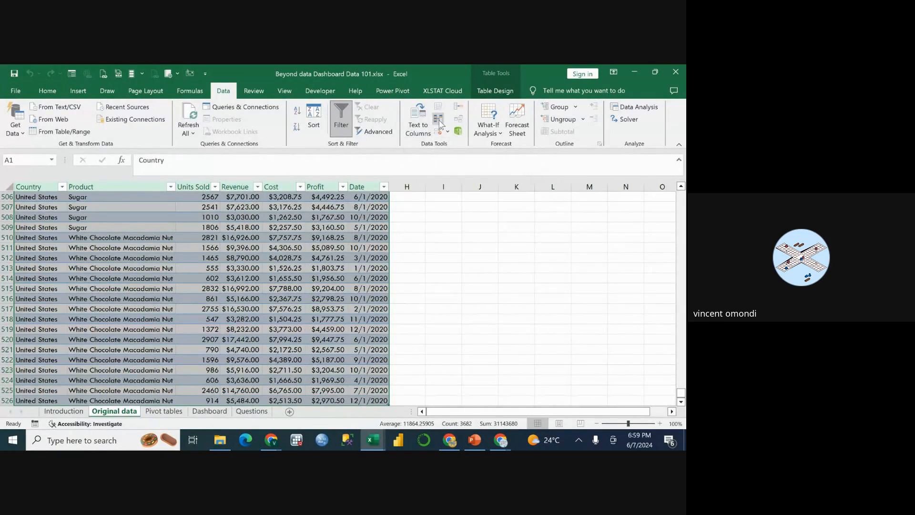
{"action": "left_click", "coordinate": [433, 225]}
{"action": "scroll", "coordinate": [410, 211], "scroll_direction": "up", "scroll_amount": 1}
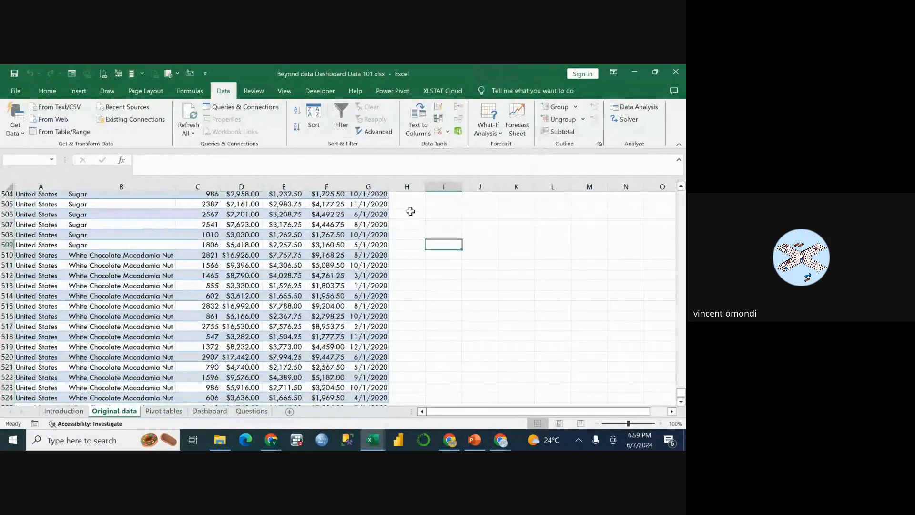
{"action": "scroll", "coordinate": [410, 211], "scroll_direction": "up", "scroll_amount": 18}
{"action": "left_click_drag", "start_coordinate": [681, 373], "coordinate": [681, 196]}
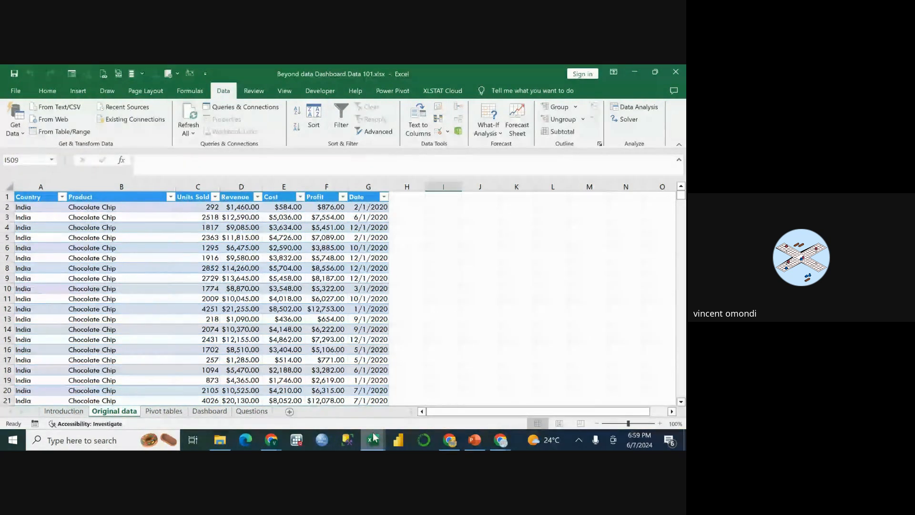
{"action": "mouse_move", "coordinate": [371, 438]}
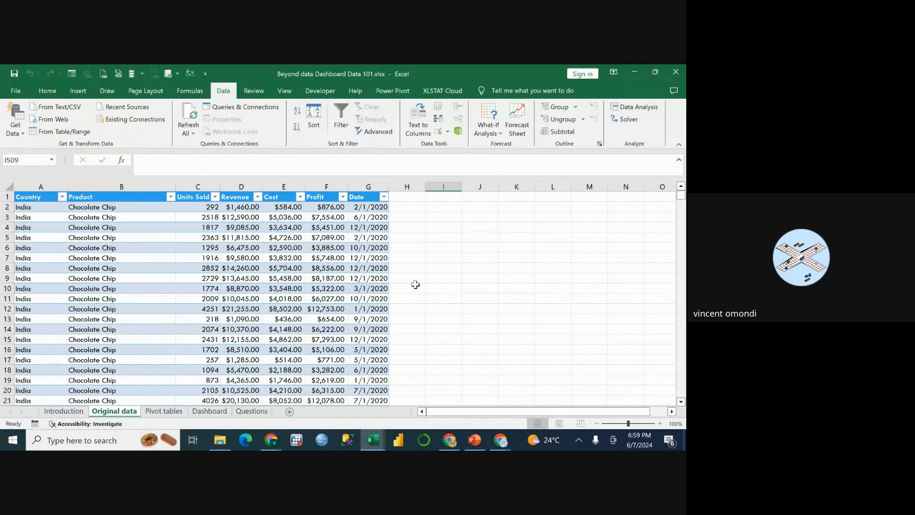
{"action": "left_click", "coordinate": [40, 198]}
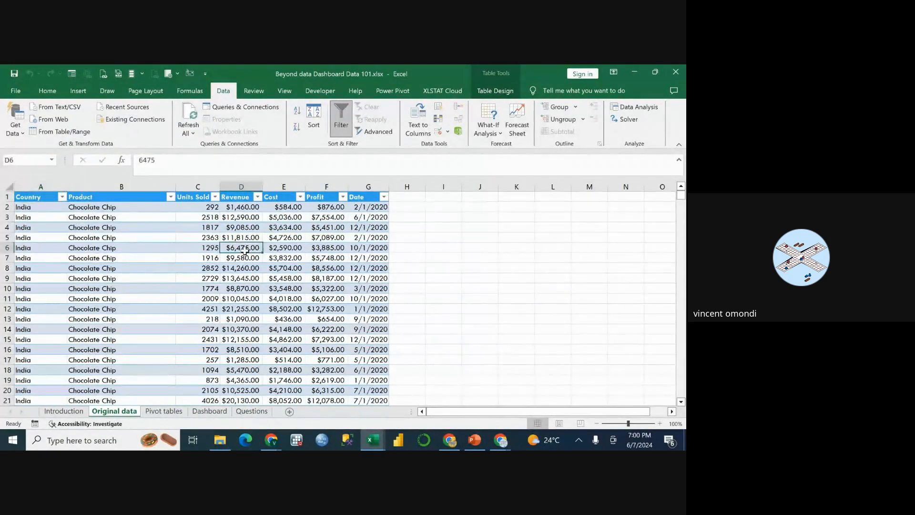
{"action": "left_click", "coordinate": [406, 250]}
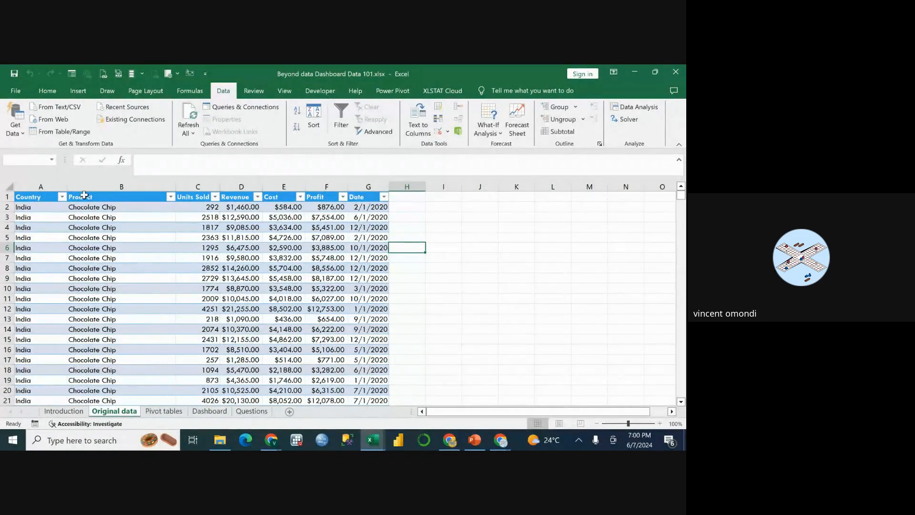
{"action": "left_click", "coordinate": [37, 199]}
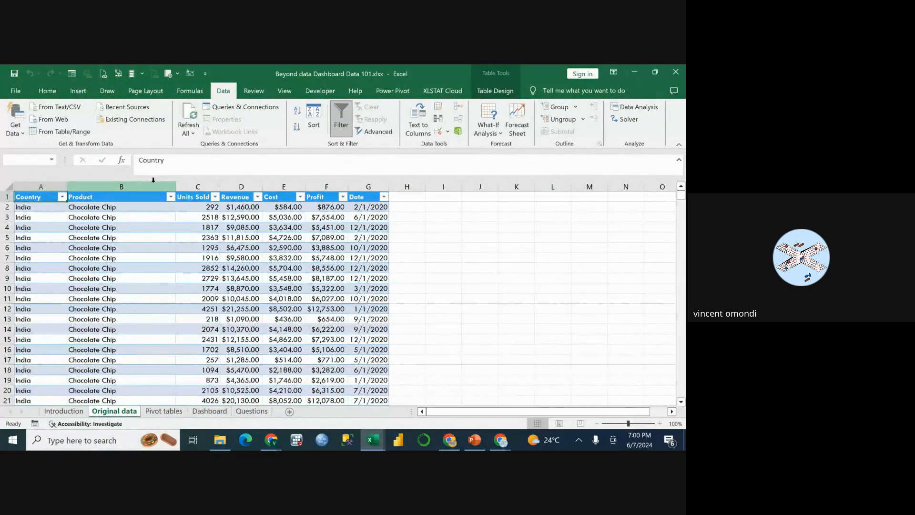
{"action": "left_click", "coordinate": [41, 218]}
Create a PivotTable from Table1 in a new worksheet, with the data added to the Data Model.
{"action": "left_click", "coordinate": [39, 198]}
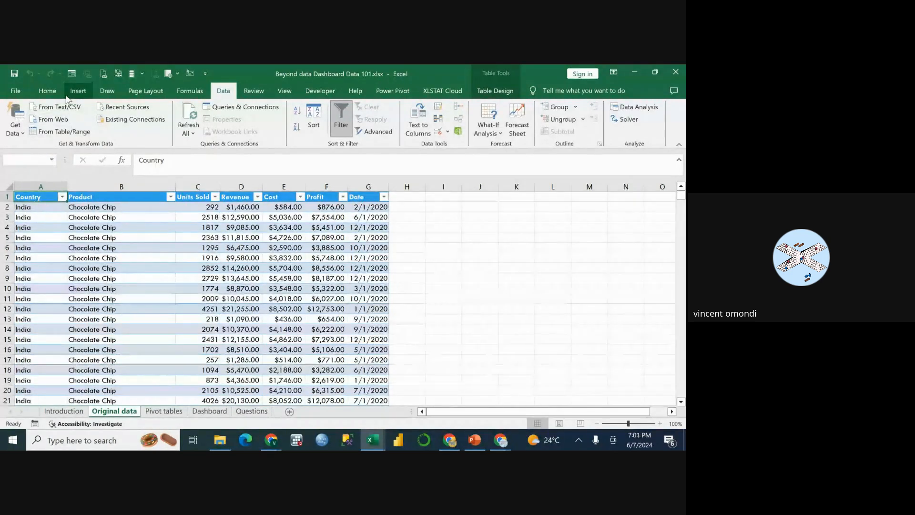
{"action": "left_click", "coordinate": [78, 90]}
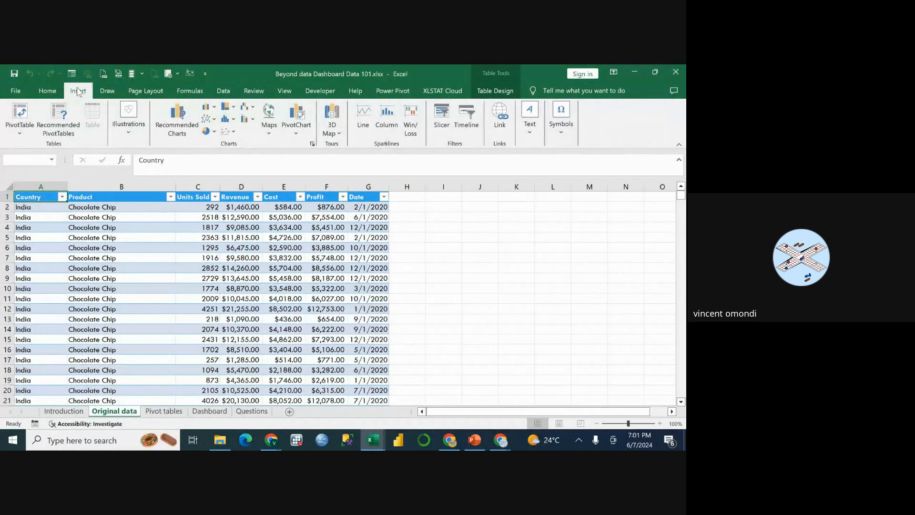
{"action": "left_click", "coordinate": [19, 134]}
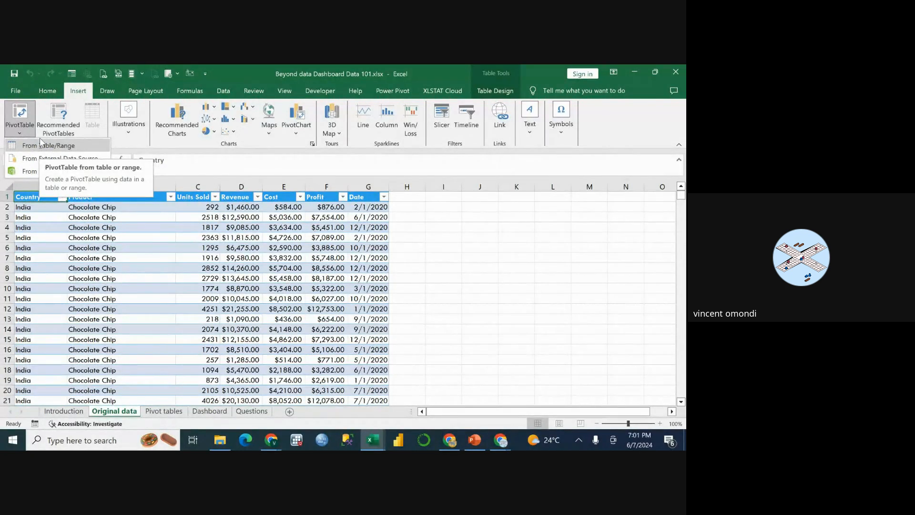
{"action": "left_click", "coordinate": [20, 135]}
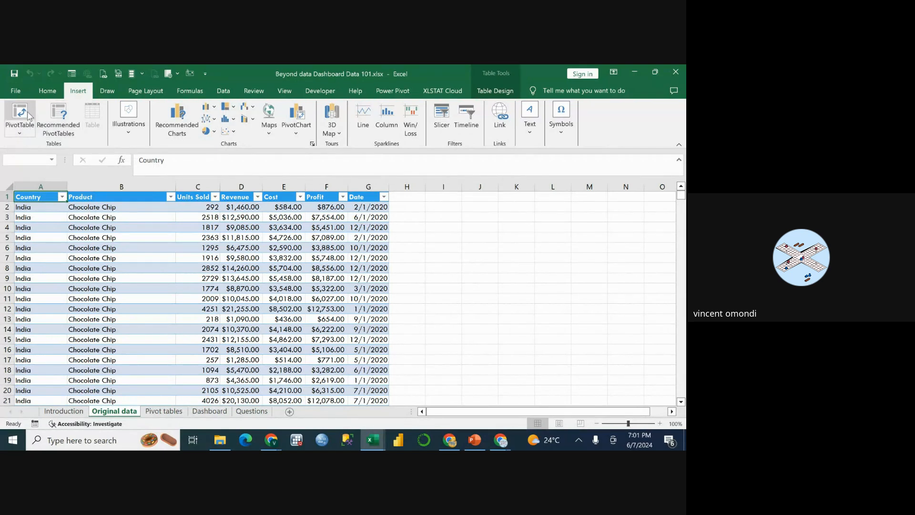
{"action": "left_click", "coordinate": [19, 113]}
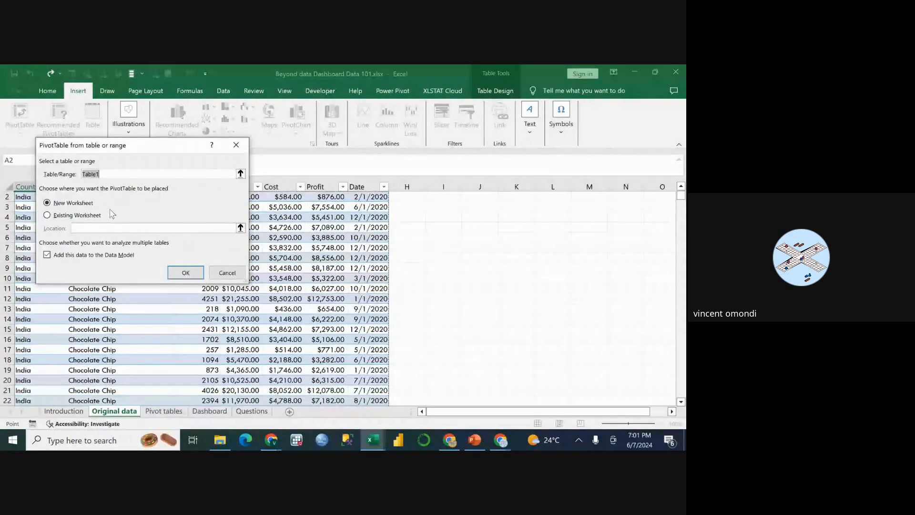
{"action": "scroll", "coordinate": [105, 222], "scroll_direction": "up", "scroll_amount": 1}
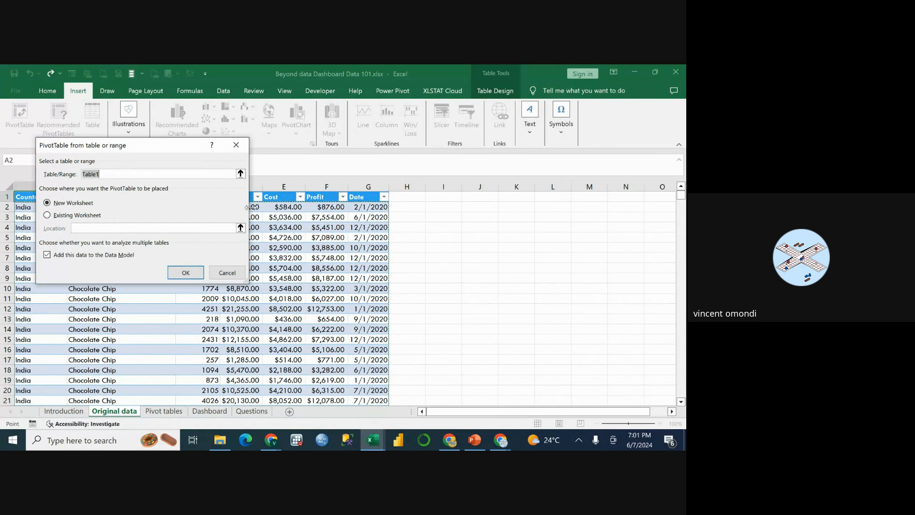
{"action": "left_click", "coordinate": [192, 274]}
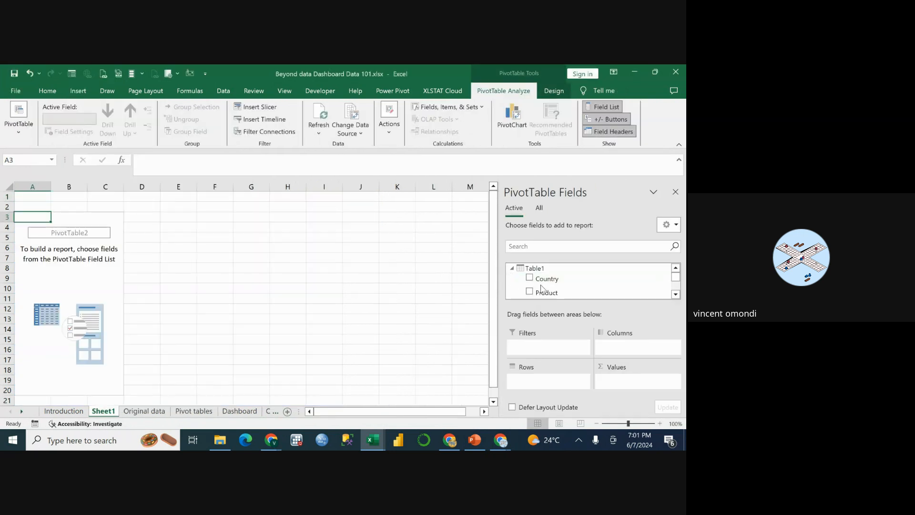
Look through the available PivotTable fields from Country to Date (Month), and return to the Original data sheet.
{"action": "scroll", "coordinate": [545, 289], "scroll_direction": "down", "scroll_amount": 3}
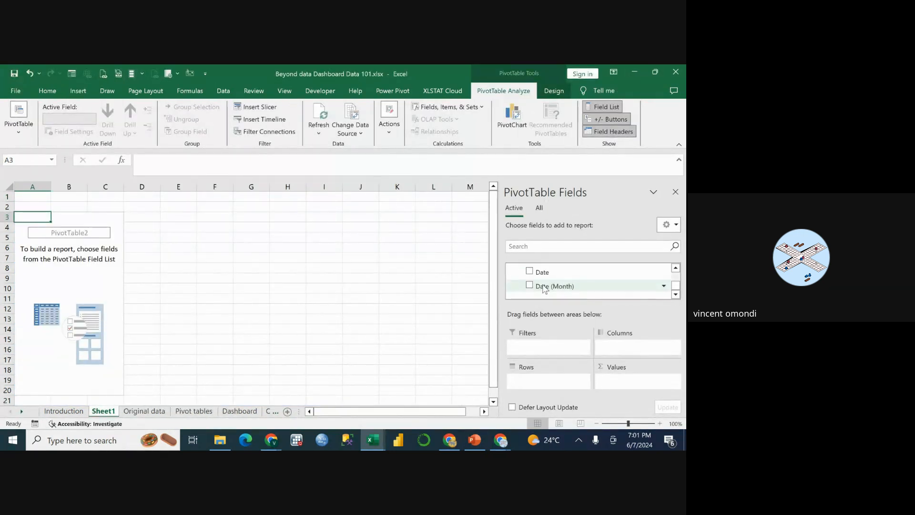
{"action": "scroll", "coordinate": [545, 288], "scroll_direction": "up", "scroll_amount": 3}
{"action": "scroll", "coordinate": [546, 288], "scroll_direction": "down", "scroll_amount": 3}
{"action": "scroll", "coordinate": [545, 288], "scroll_direction": "up", "scroll_amount": 3}
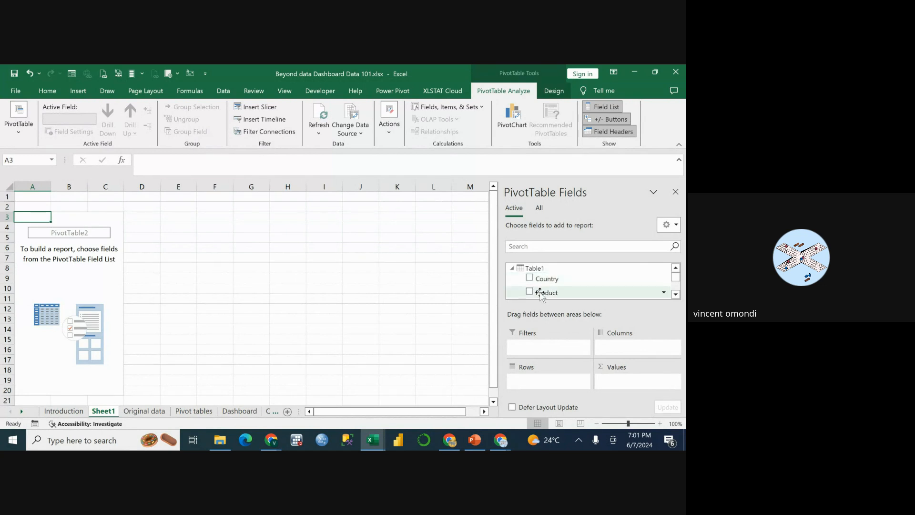
{"action": "scroll", "coordinate": [541, 295], "scroll_direction": "down", "scroll_amount": 3}
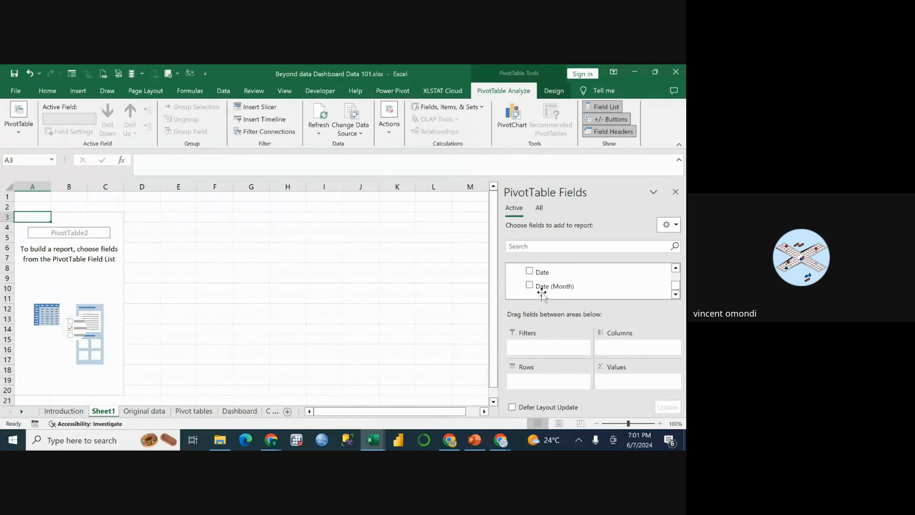
{"action": "scroll", "coordinate": [539, 286], "scroll_direction": "up", "scroll_amount": 3}
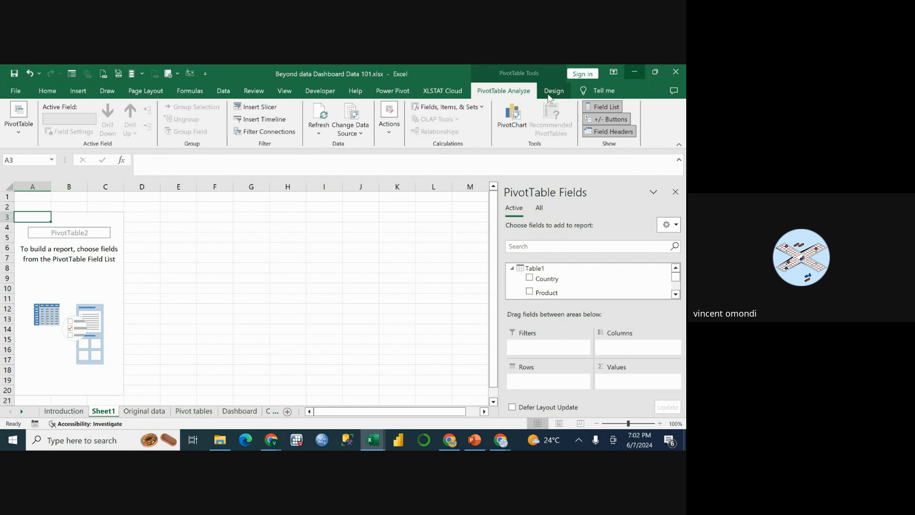
{"action": "left_click", "coordinate": [63, 413]}
{"action": "left_click", "coordinate": [144, 411]}
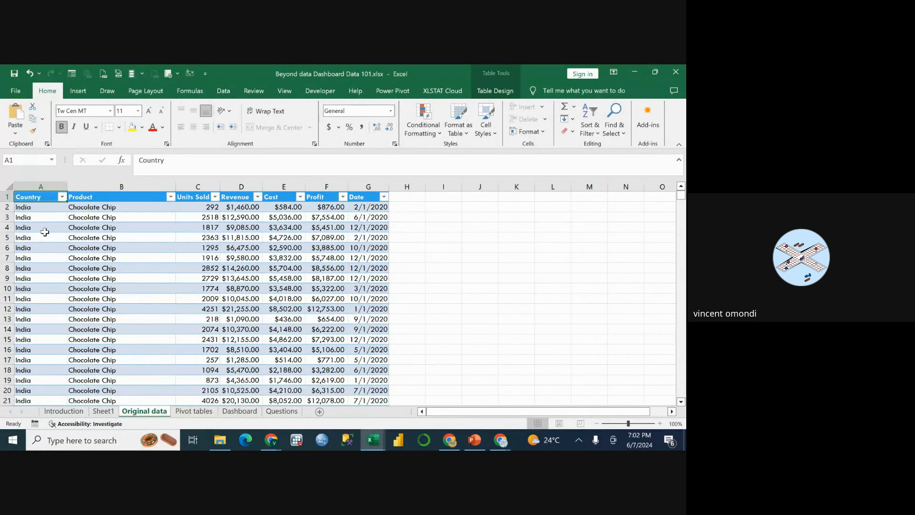
Delete the Sheet1 worksheet holding the empty PivotTable.
{"action": "left_click", "coordinate": [104, 413]}
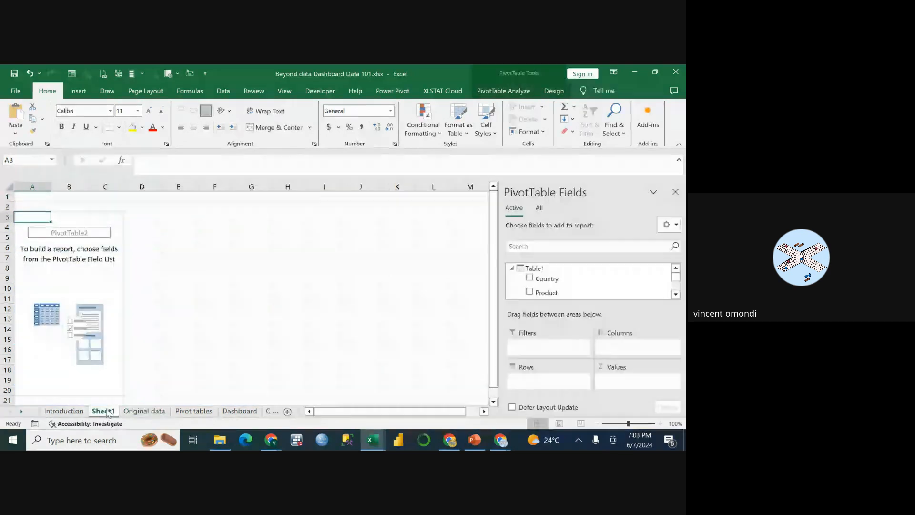
{"action": "right_click", "coordinate": [104, 413]}
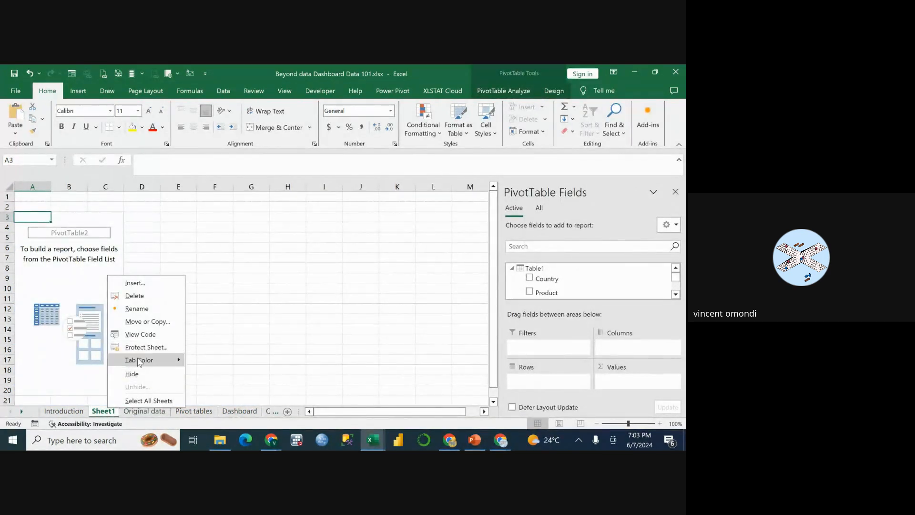
{"action": "left_click", "coordinate": [136, 296]}
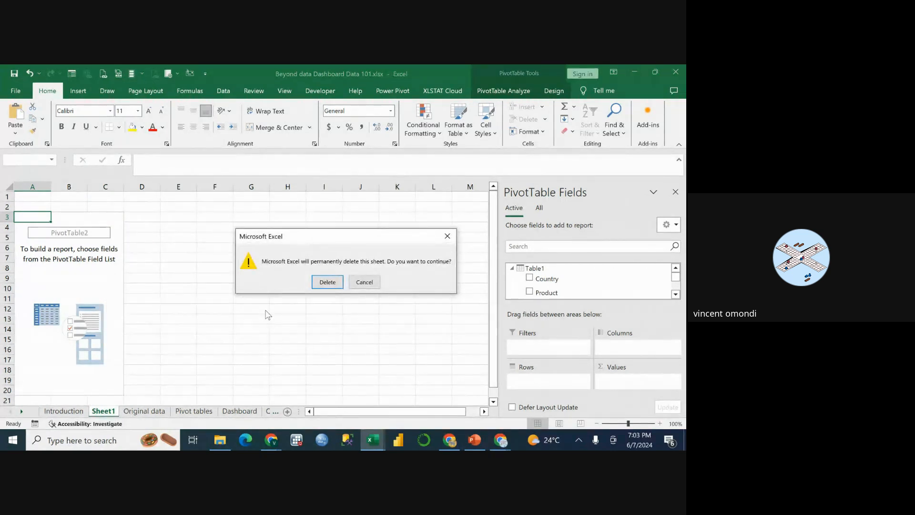
{"action": "left_click", "coordinate": [327, 282]}
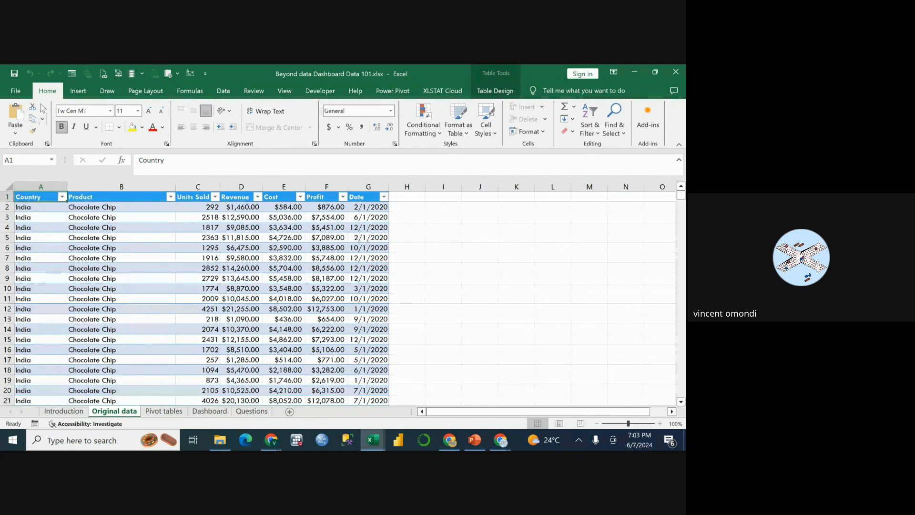
Create a new PivotTable from Table1 in a new worksheet, adding the data to the Data Model.
{"action": "left_click", "coordinate": [73, 93]}
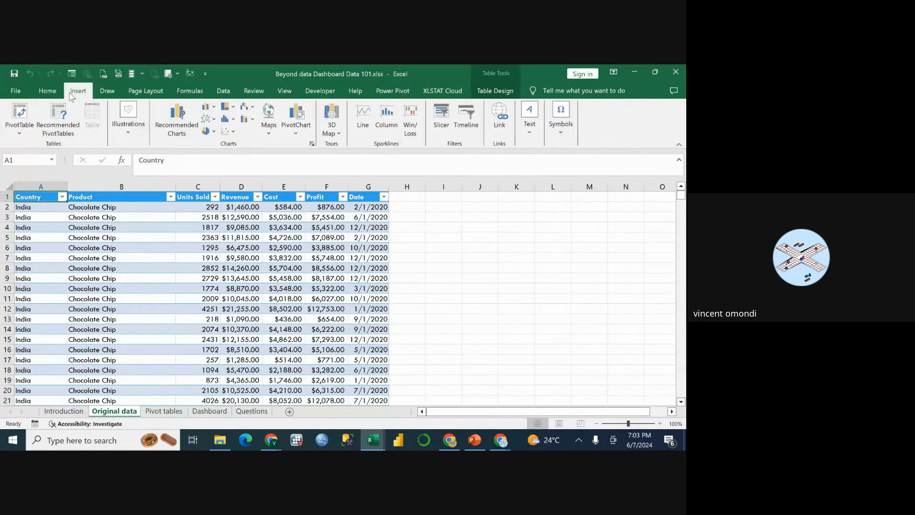
{"action": "left_click", "coordinate": [18, 113]}
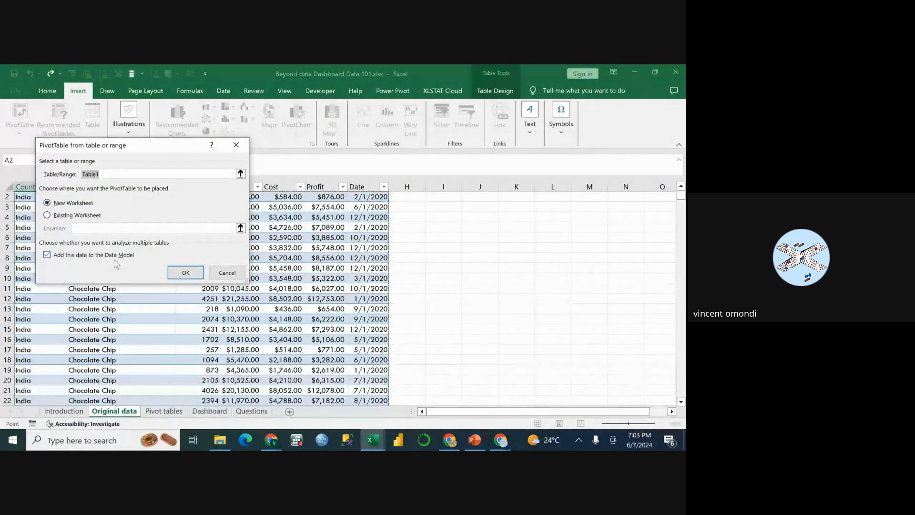
{"action": "left_click", "coordinate": [183, 275]}
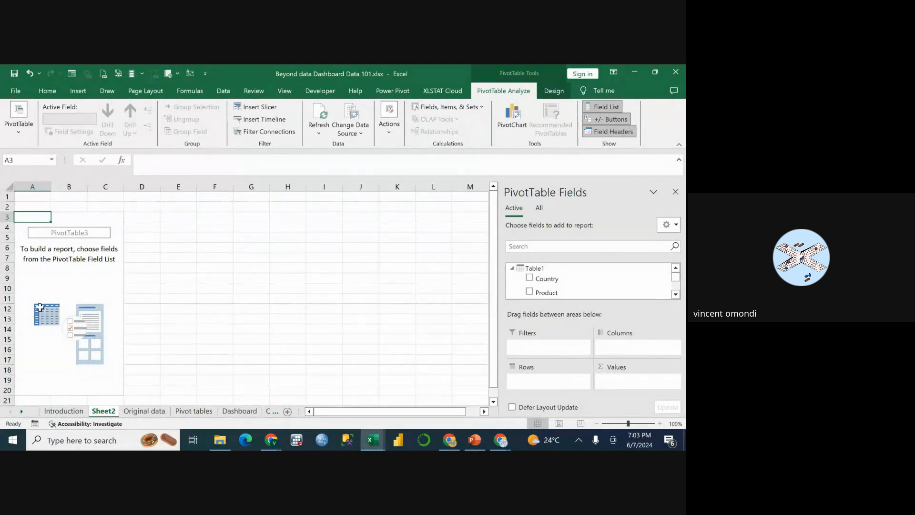
Rename the new PivotTable worksheet as PIVOTE TABLE1.
{"action": "right_click", "coordinate": [106, 413]}
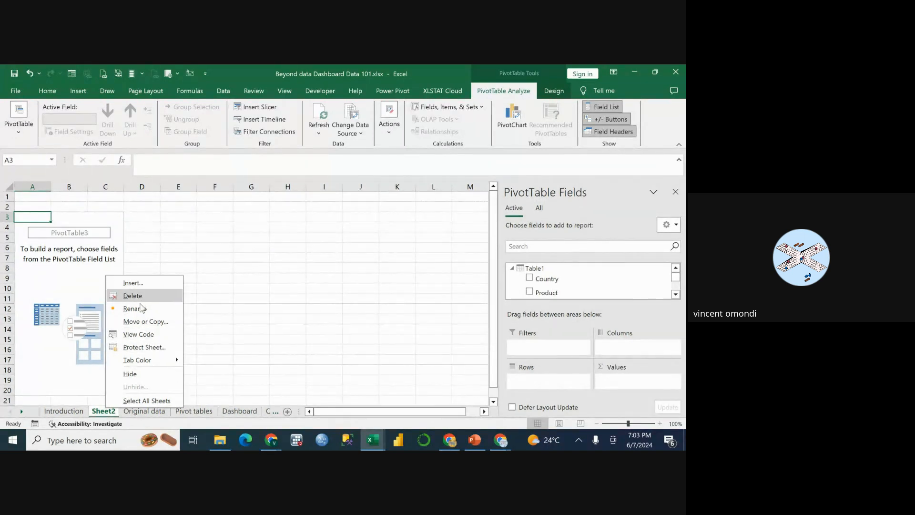
{"action": "left_click", "coordinate": [140, 305]}
{"action": "key", "text": "BackSpace"}
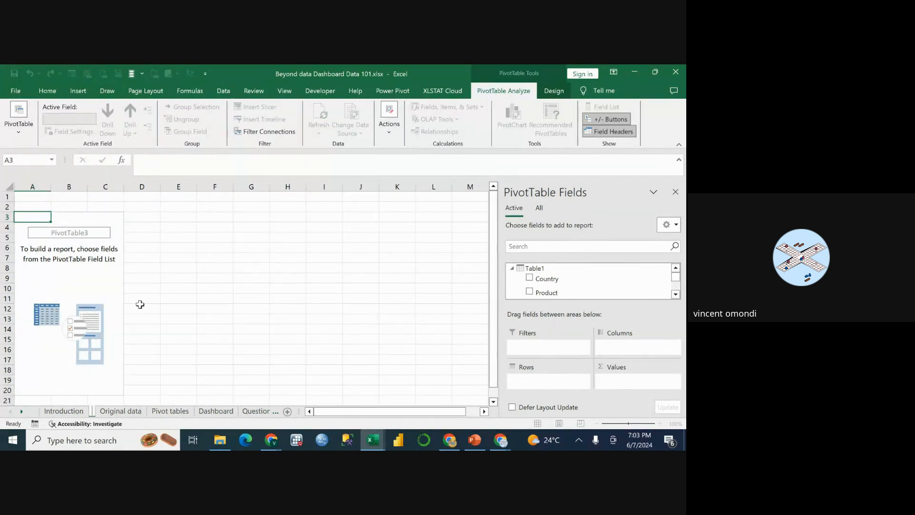
{"action": "type", "text": "PI"}
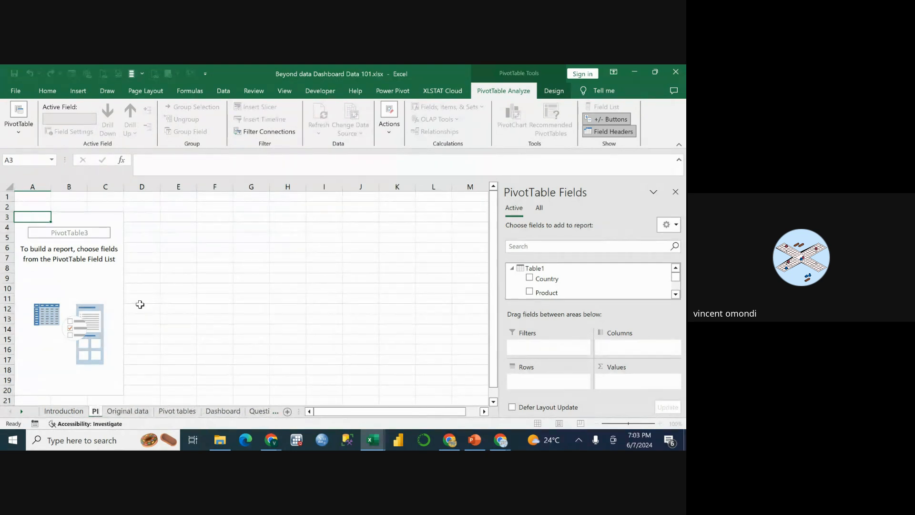
{"action": "type", "text": "VOTE T"}
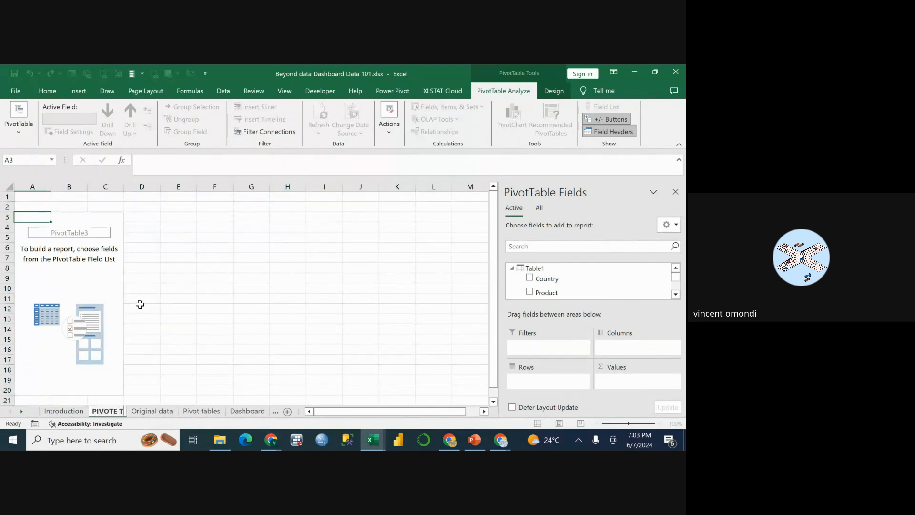
{"action": "type", "text": "ABE"}
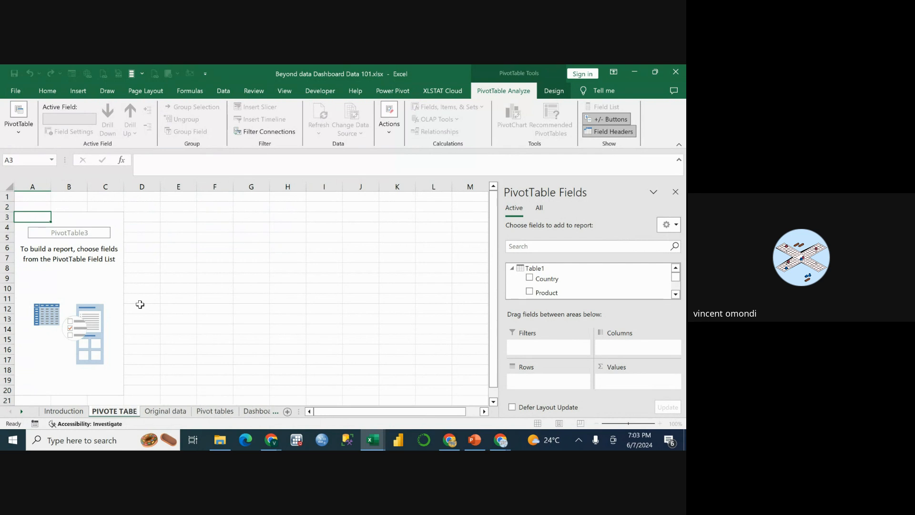
{"action": "key", "text": "BackSpace"}
{"action": "type", "text": "LE"}
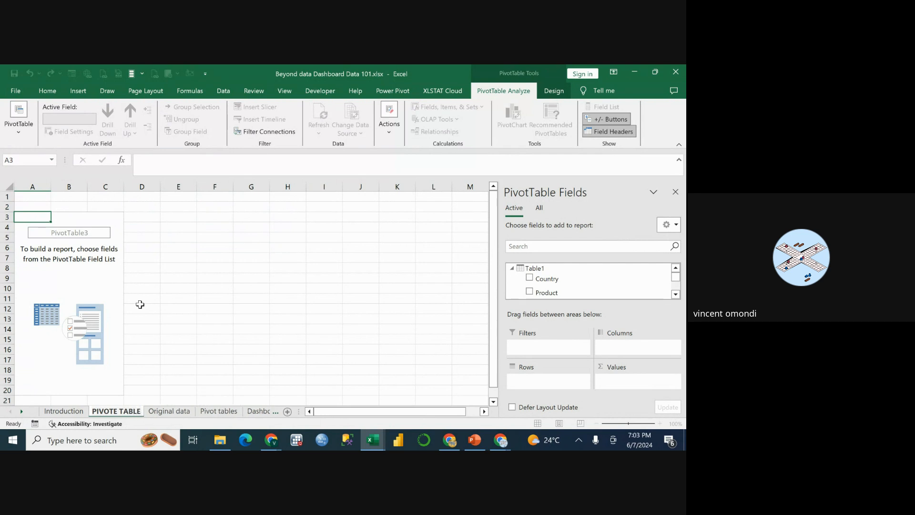
{"action": "type", "text": "1"}
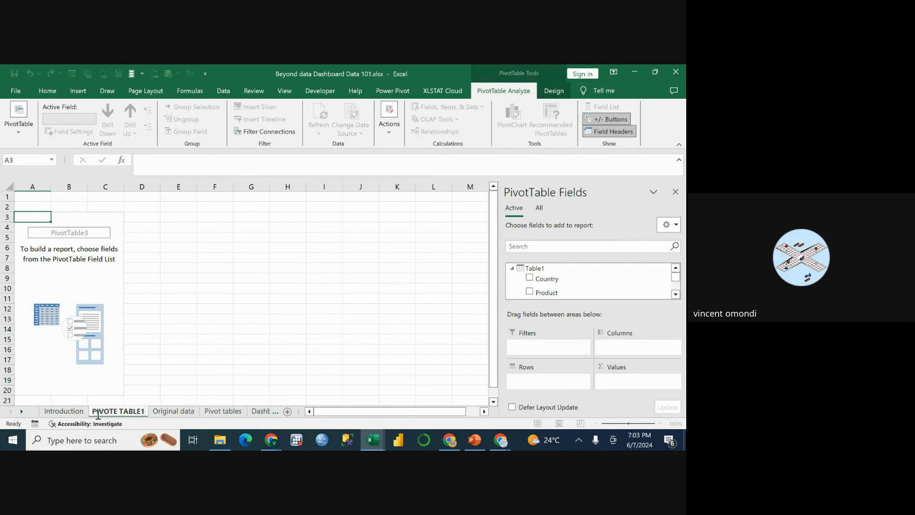
{"action": "left_click", "coordinate": [200, 318]}
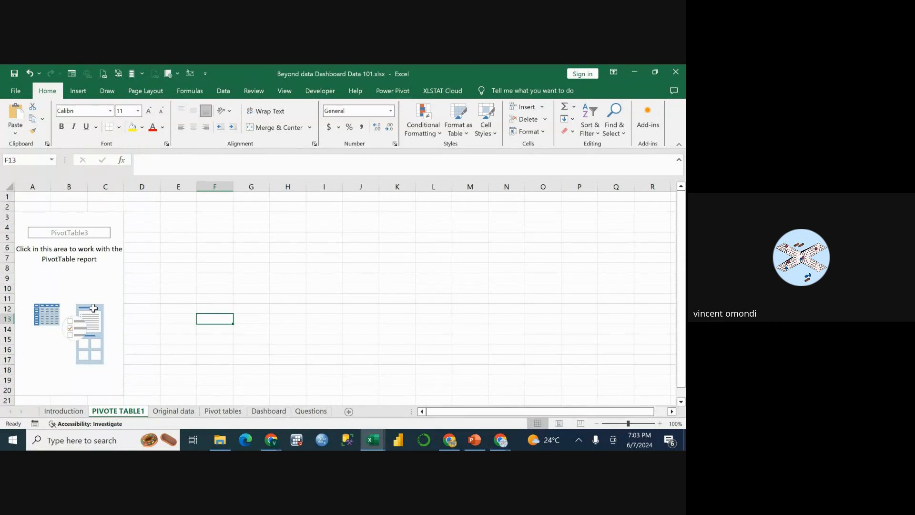
Examine the PivotTable's available fields from Country to Date (Month) and compare them with the columns on the Original data sheet.
{"action": "left_click", "coordinate": [56, 239]}
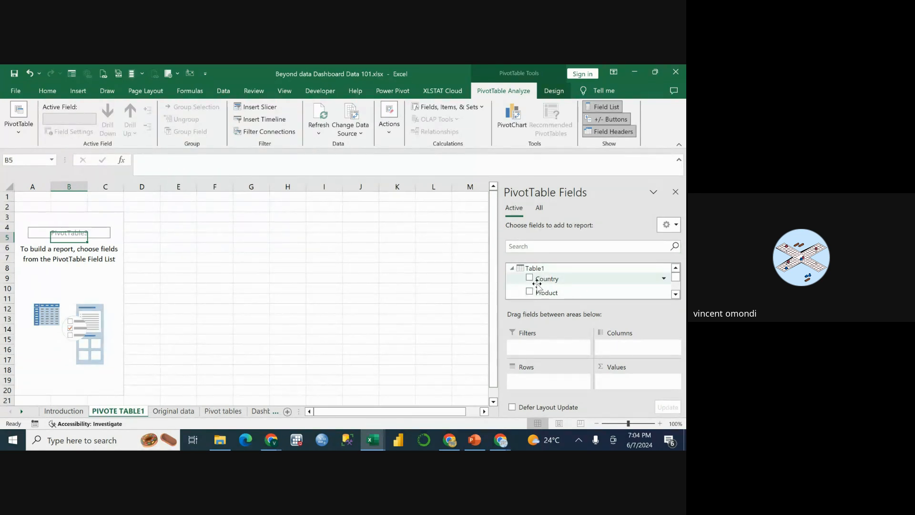
{"action": "scroll", "coordinate": [548, 292], "scroll_direction": "down", "scroll_amount": 2}
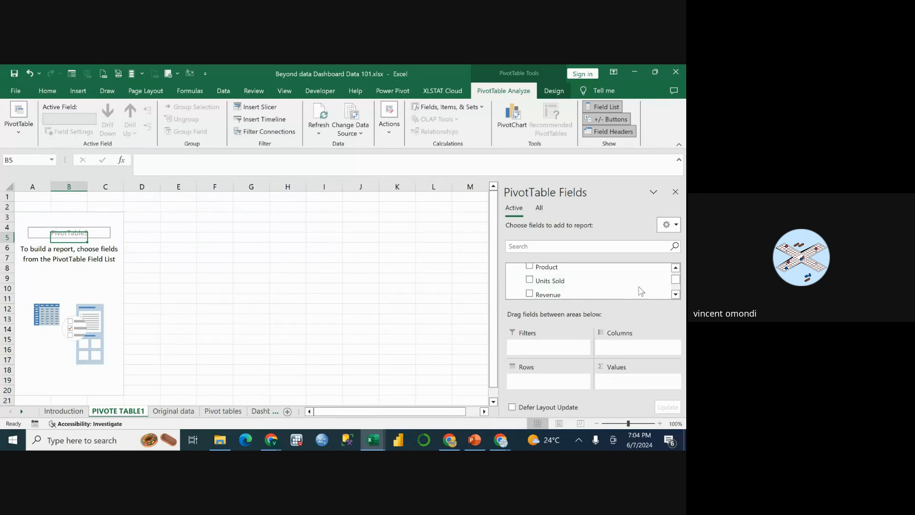
{"action": "left_click", "coordinate": [676, 295]}
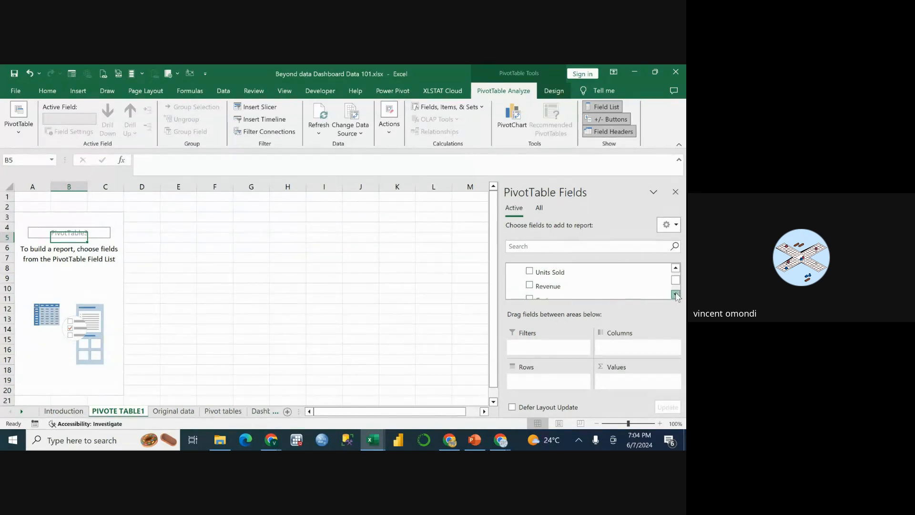
{"action": "left_click", "coordinate": [676, 295]}
{"action": "left_click", "coordinate": [676, 295]}
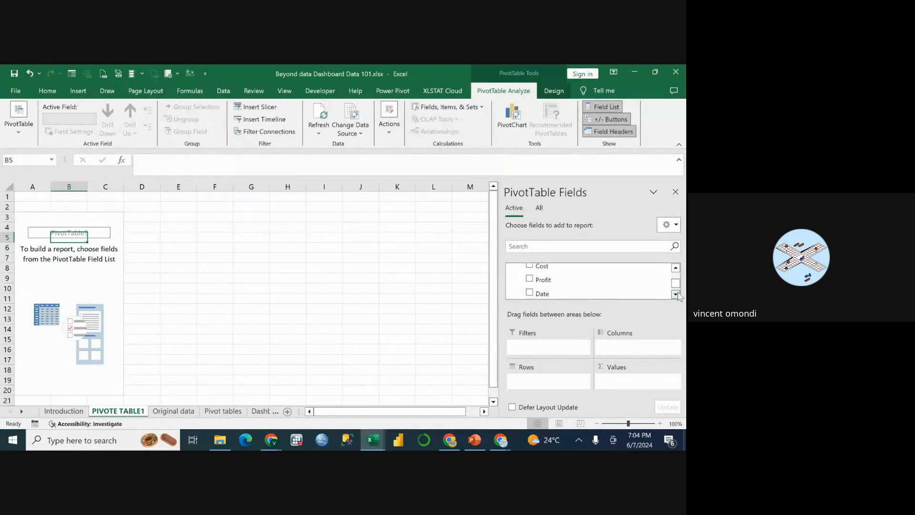
{"action": "left_click", "coordinate": [676, 295]}
{"action": "left_click", "coordinate": [676, 294]}
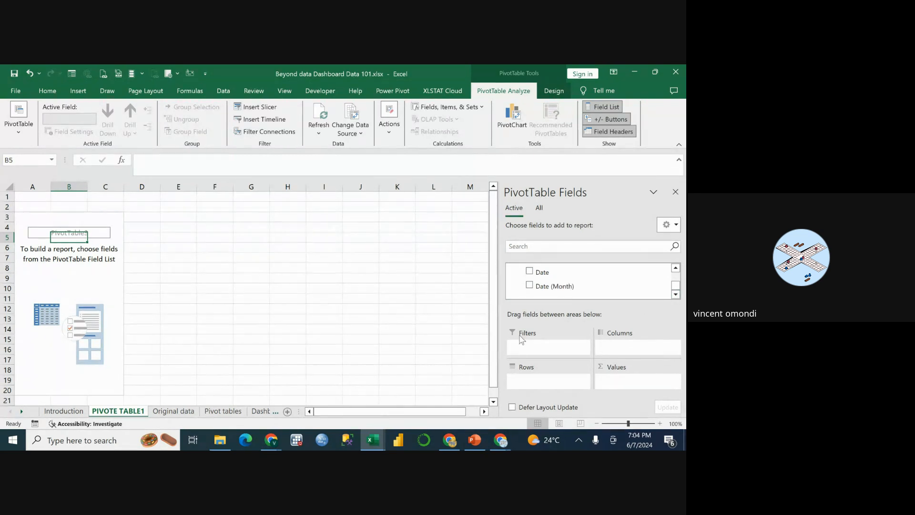
{"action": "left_click", "coordinate": [168, 411]}
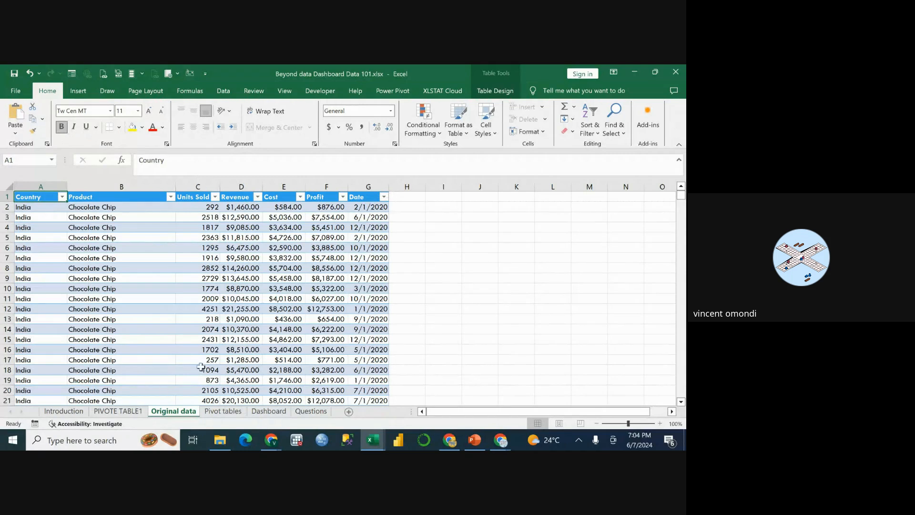
{"action": "left_click", "coordinate": [118, 411]}
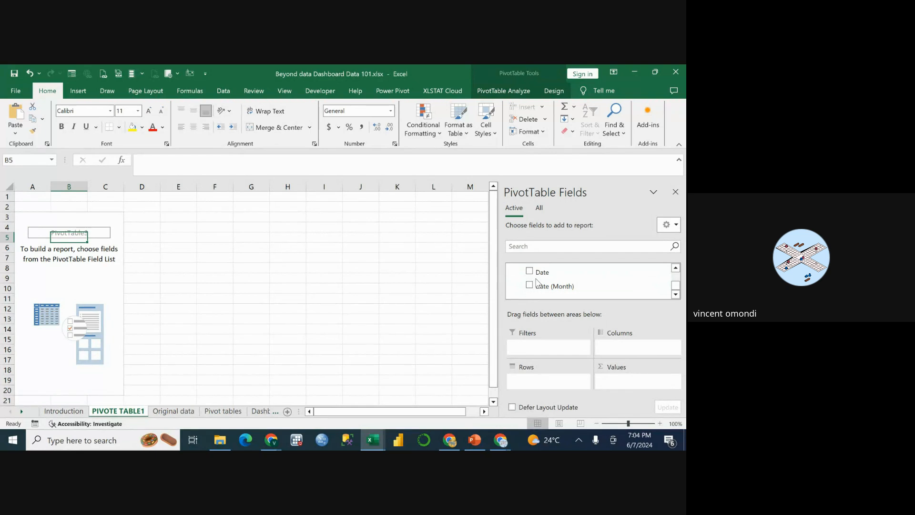
{"action": "scroll", "coordinate": [538, 282], "scroll_direction": "up", "scroll_amount": 3}
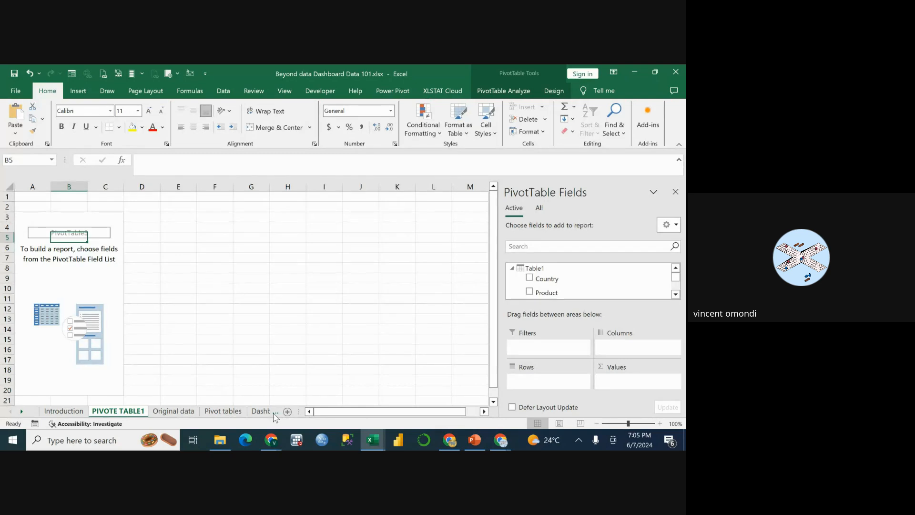
Review the Dashboard charts, the analysis questions on the Questions sheet, and the existing Pivot tables and Original data sheets.
{"action": "left_click", "coordinate": [260, 411]}
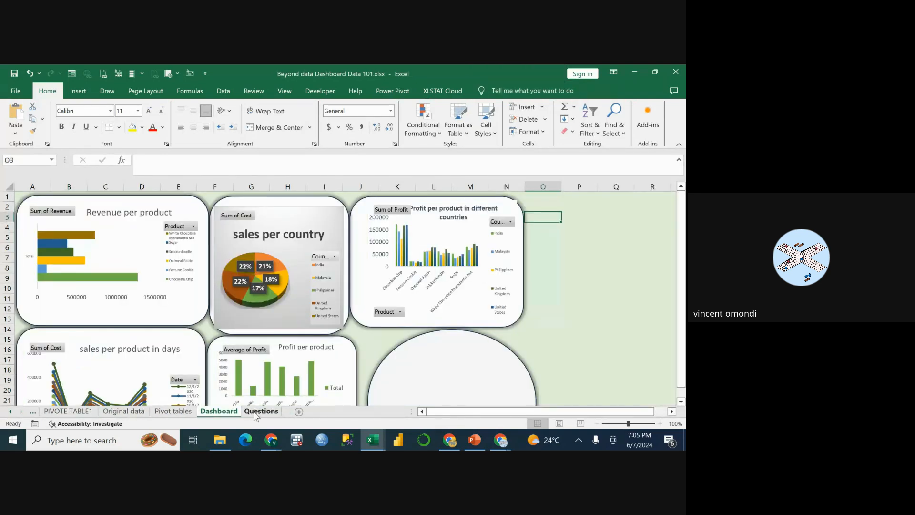
{"action": "left_click", "coordinate": [257, 412]}
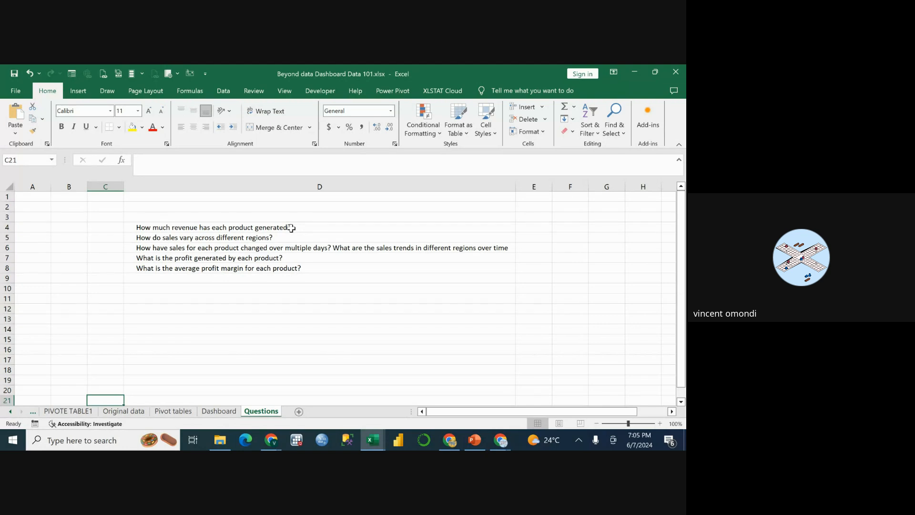
{"action": "left_click", "coordinate": [94, 412]}
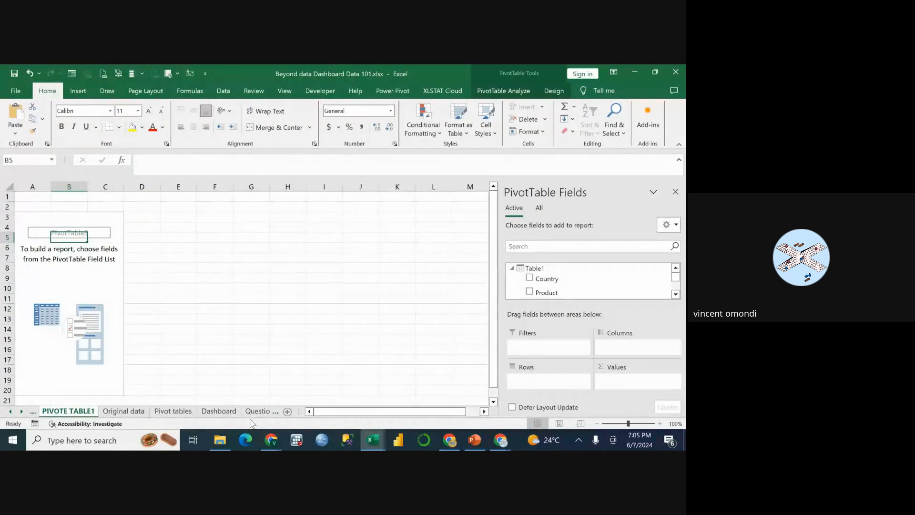
{"action": "left_click", "coordinate": [260, 413]}
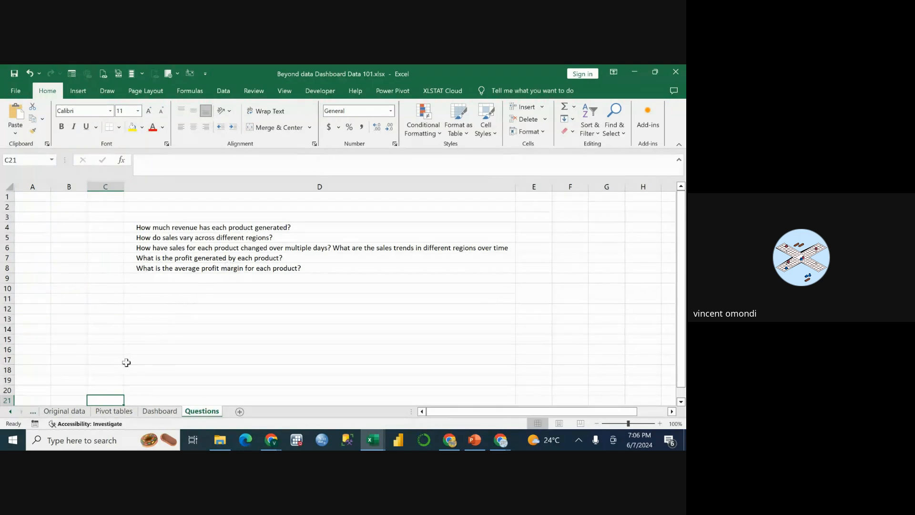
{"action": "left_click", "coordinate": [115, 411]}
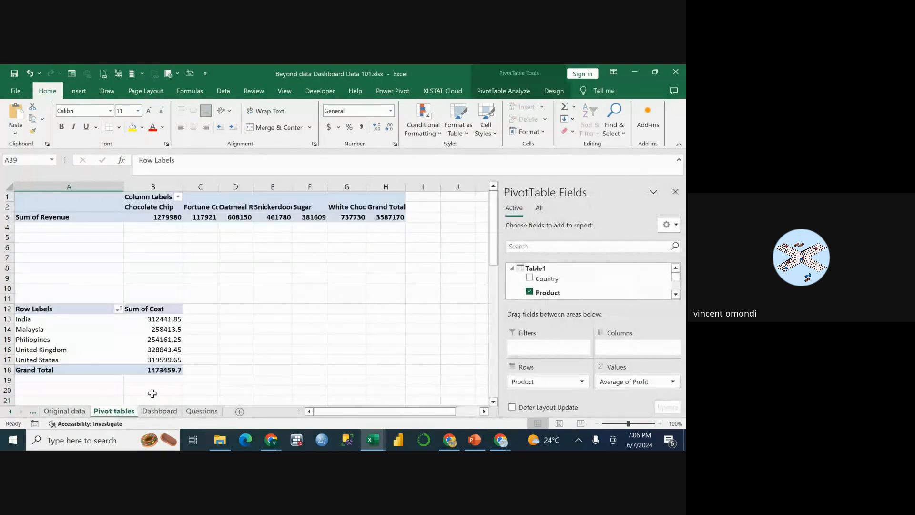
{"action": "left_click", "coordinate": [72, 412]}
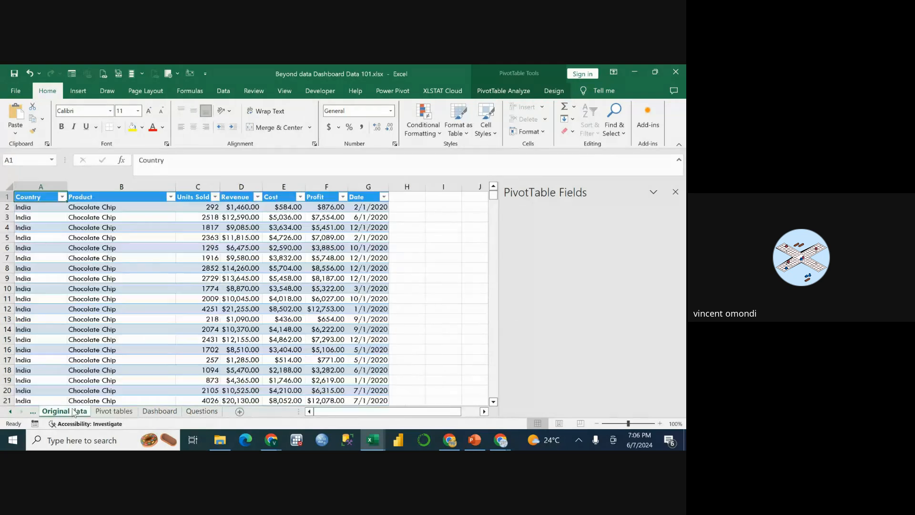
Return to the PIVOTE TABLE1 sheet and add the Product field to the PivotTable's Rows.
{"action": "left_click", "coordinate": [33, 413]}
{"action": "left_click", "coordinate": [71, 411]}
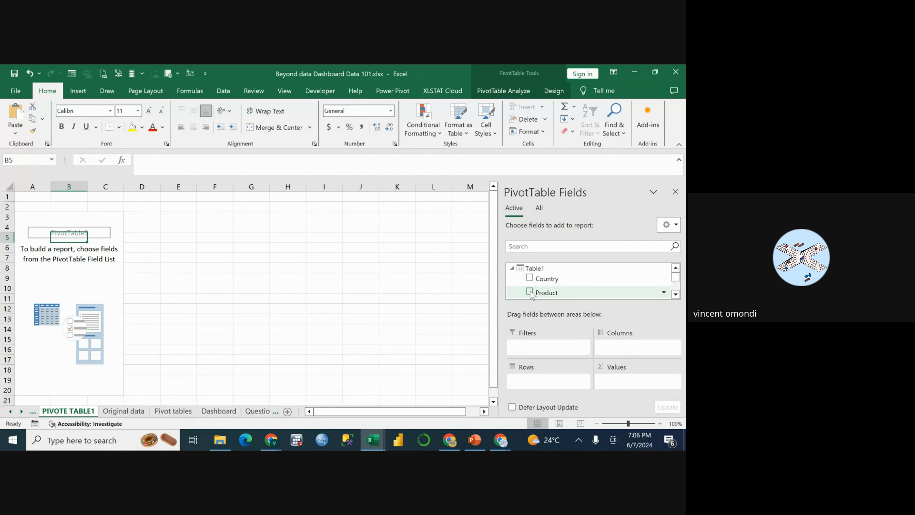
{"action": "left_click_drag", "start_coordinate": [532, 296], "coordinate": [537, 383]}
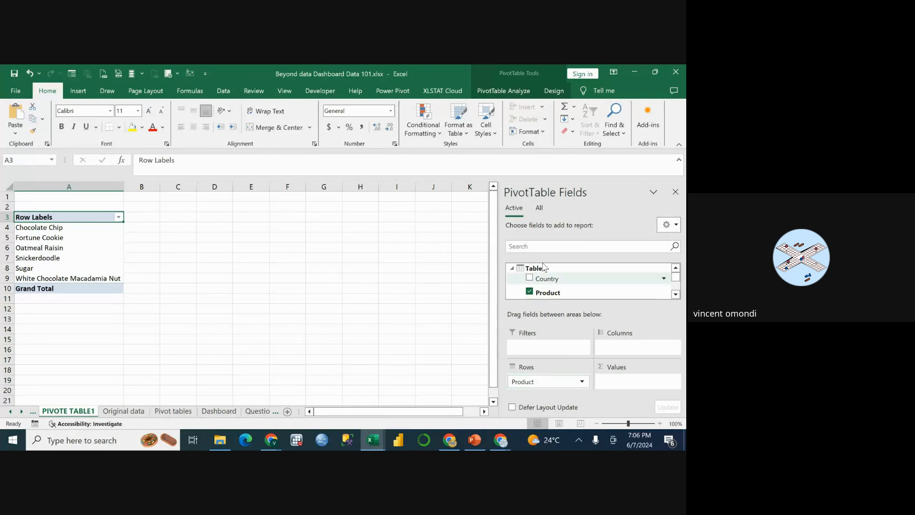
Add the Revenue field to the PivotTable's Values to sum revenue for each product.
{"action": "scroll", "coordinate": [595, 290], "scroll_direction": "down", "scroll_amount": 2}
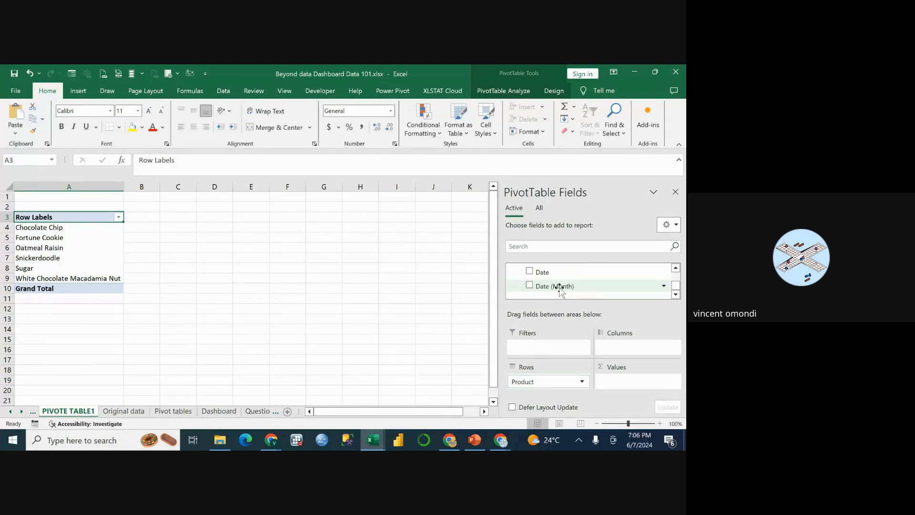
{"action": "scroll", "coordinate": [560, 288], "scroll_direction": "up", "scroll_amount": 2}
{"action": "scroll", "coordinate": [559, 288], "scroll_direction": "down", "scroll_amount": 2}
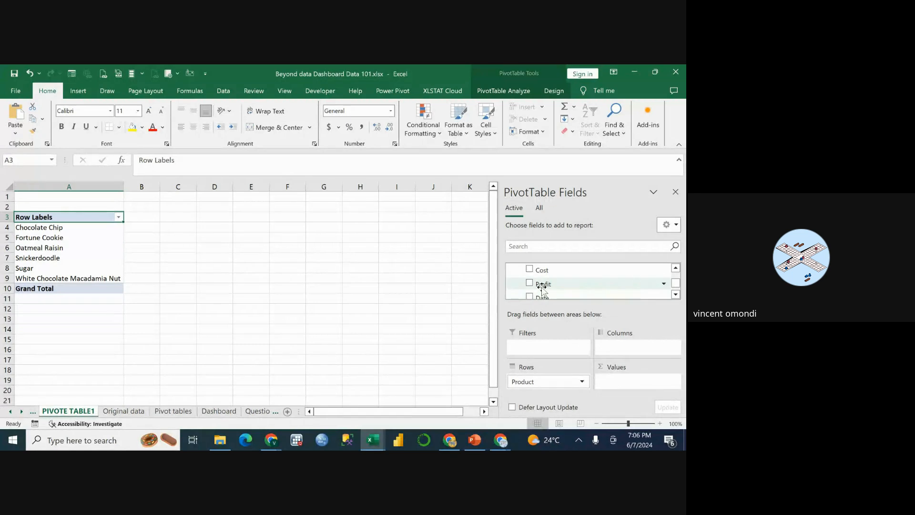
{"action": "scroll", "coordinate": [534, 282], "scroll_direction": "up", "scroll_amount": 1}
{"action": "scroll", "coordinate": [530, 286], "scroll_direction": "down", "scroll_amount": 1}
{"action": "scroll", "coordinate": [530, 285], "scroll_direction": "up", "scroll_amount": 3}
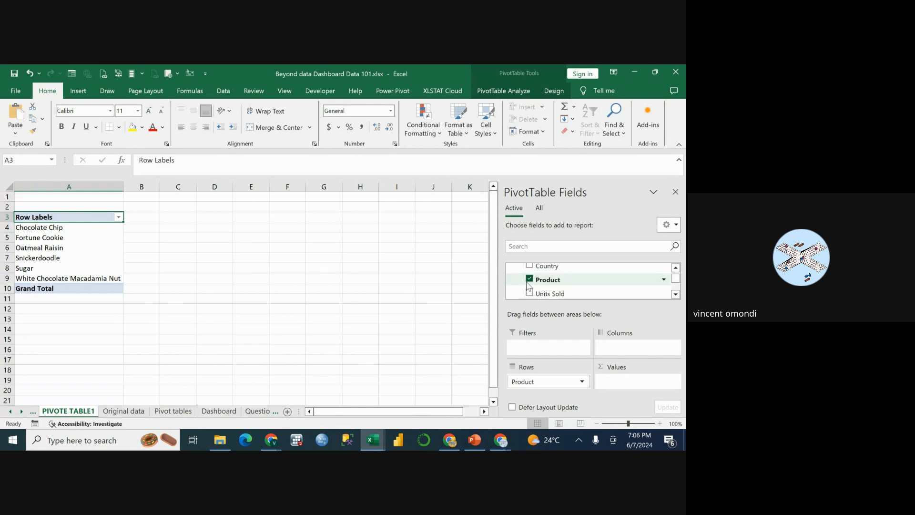
{"action": "scroll", "coordinate": [530, 286], "scroll_direction": "down", "scroll_amount": 1}
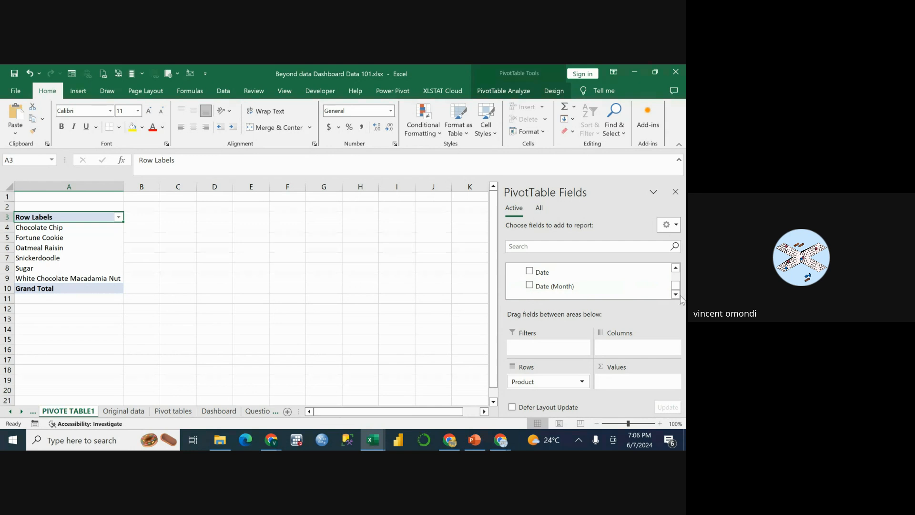
{"action": "left_click", "coordinate": [676, 268]}
{"action": "left_click", "coordinate": [676, 268]}
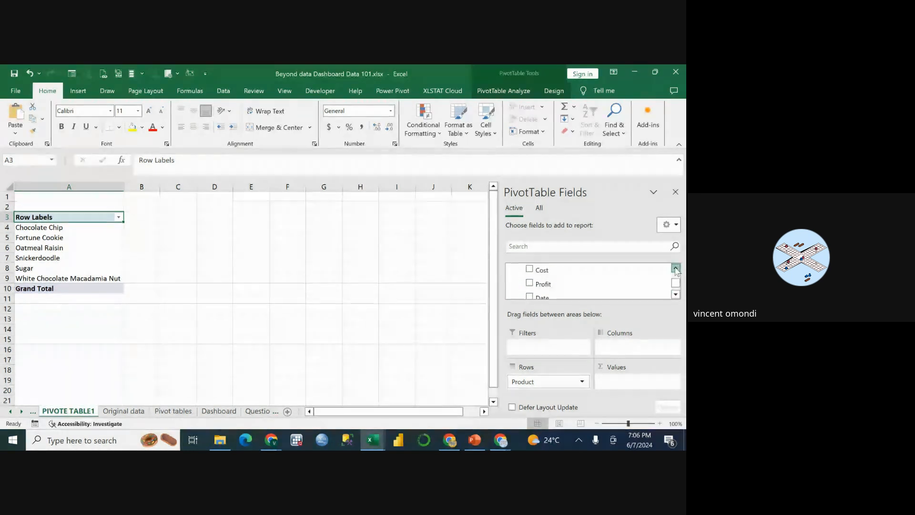
{"action": "left_click", "coordinate": [676, 268]}
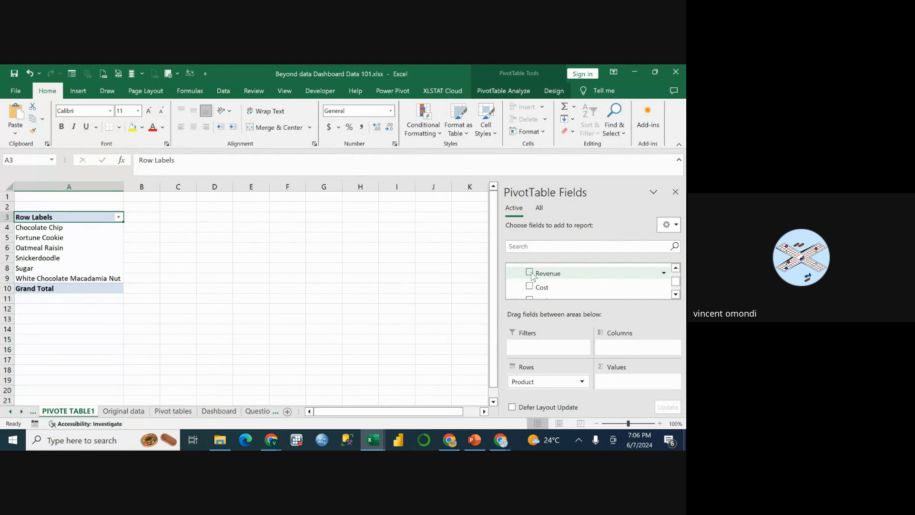
{"action": "left_click_drag", "start_coordinate": [532, 274], "coordinate": [618, 380]}
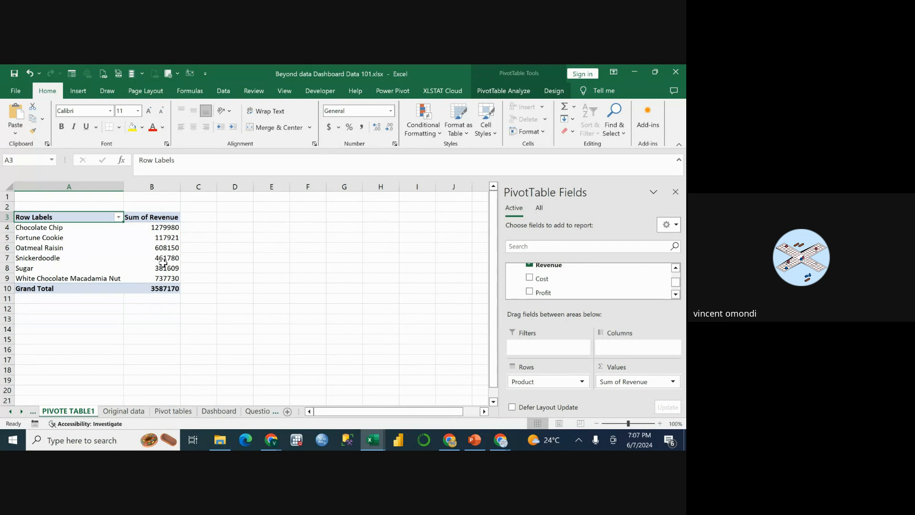
{"action": "left_click", "coordinate": [54, 231]}
{"action": "left_click", "coordinate": [165, 237]}
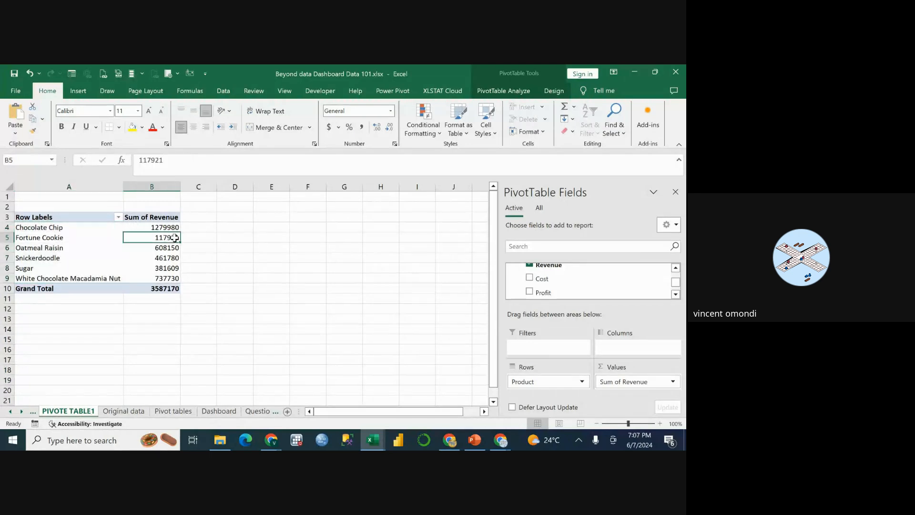
{"action": "left_click", "coordinate": [71, 228]}
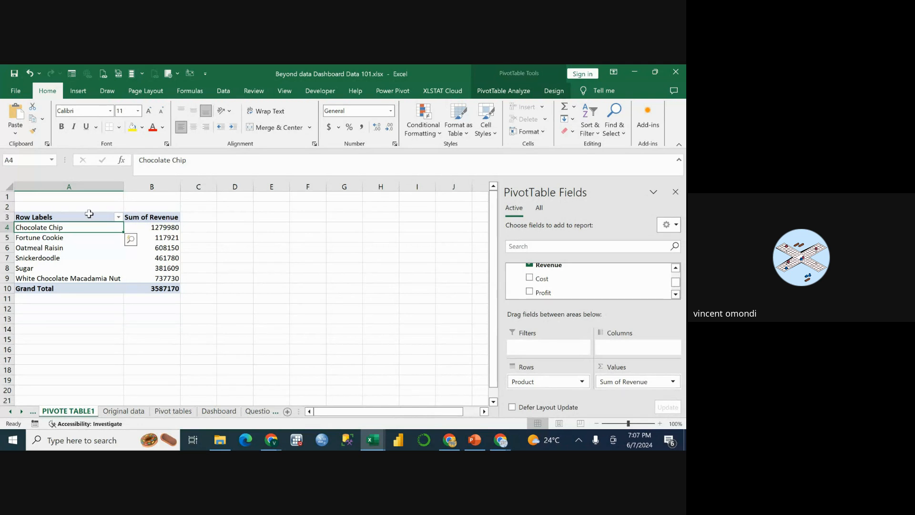
{"action": "left_click", "coordinate": [67, 217]}
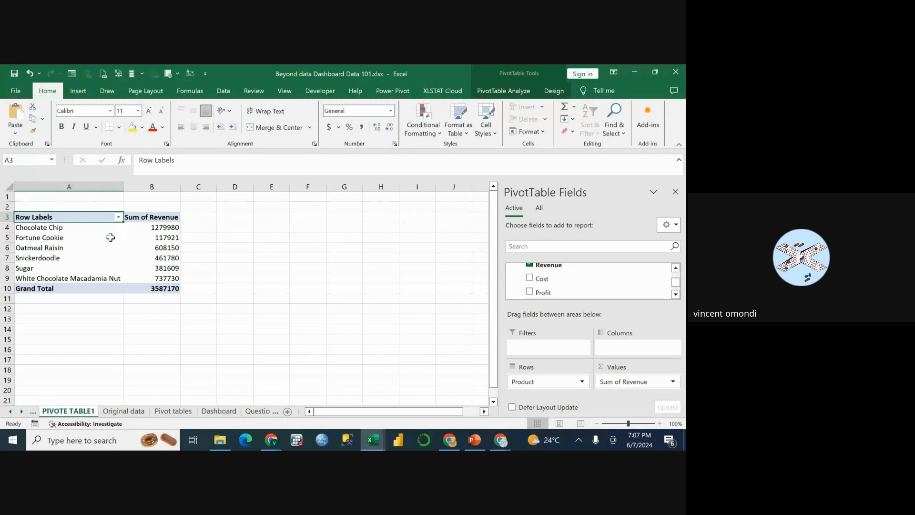
Start inserting a PivotChart based on the revenue-per-product PivotTable.
{"action": "left_click", "coordinate": [49, 227]}
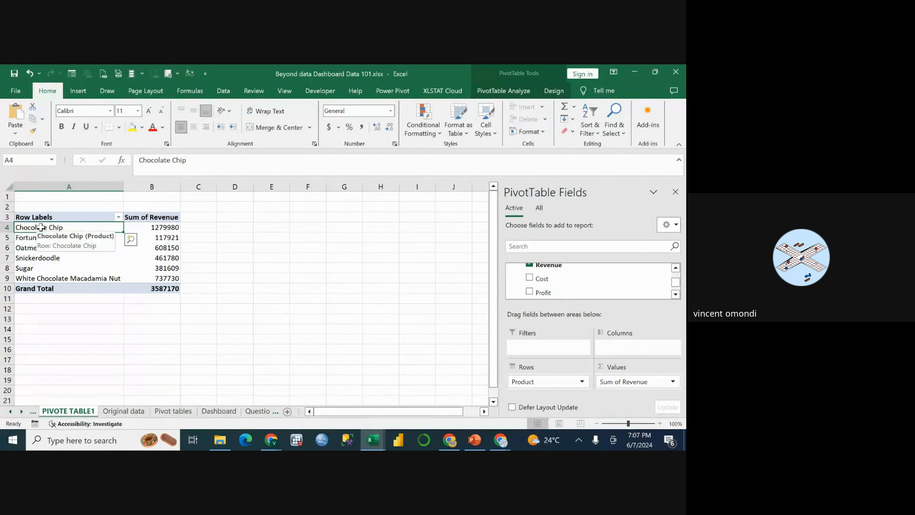
{"action": "left_click", "coordinate": [504, 89]}
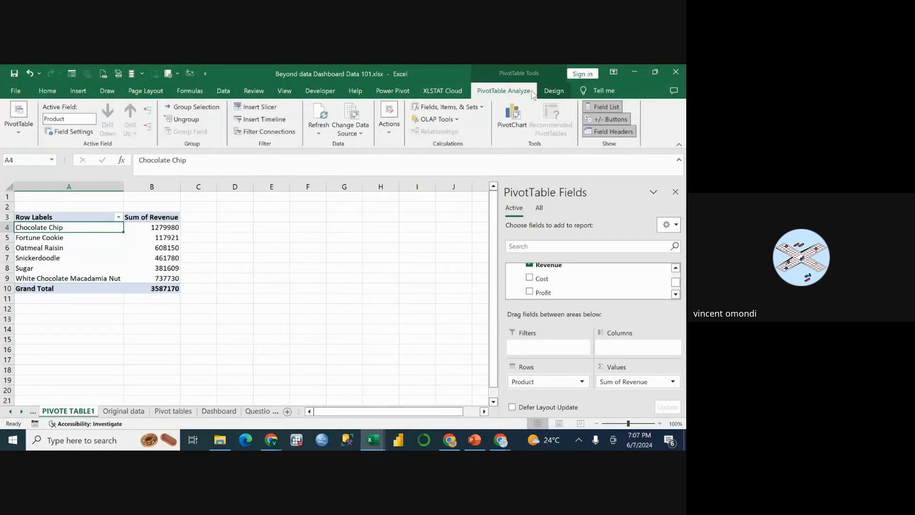
{"action": "left_click", "coordinate": [552, 91]}
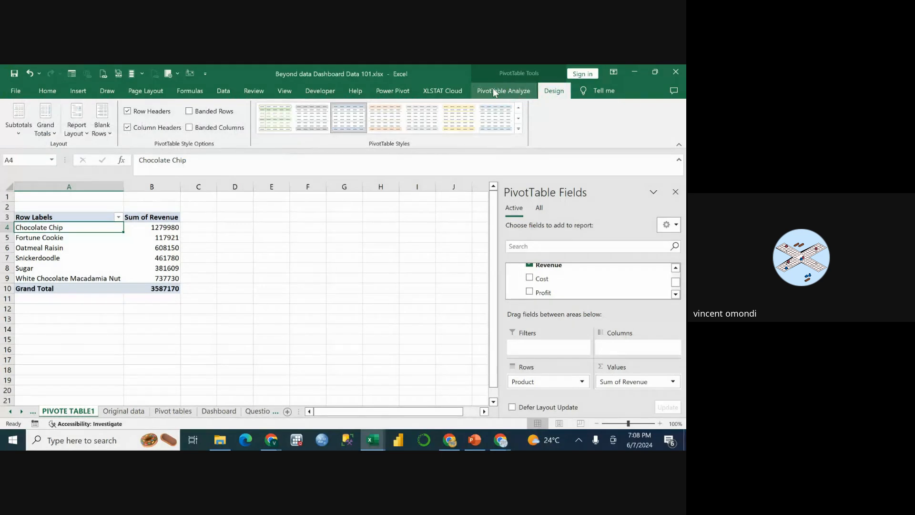
{"action": "left_click", "coordinate": [493, 88]}
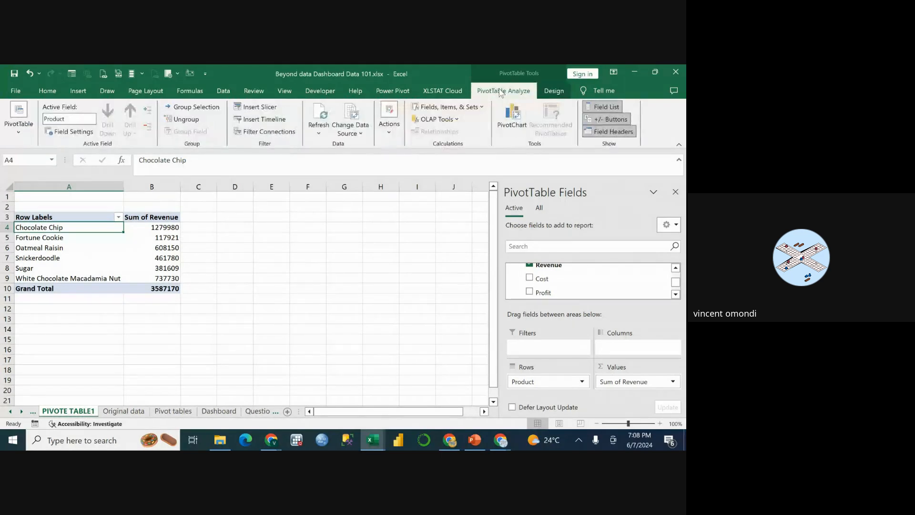
{"action": "left_click", "coordinate": [505, 123]}
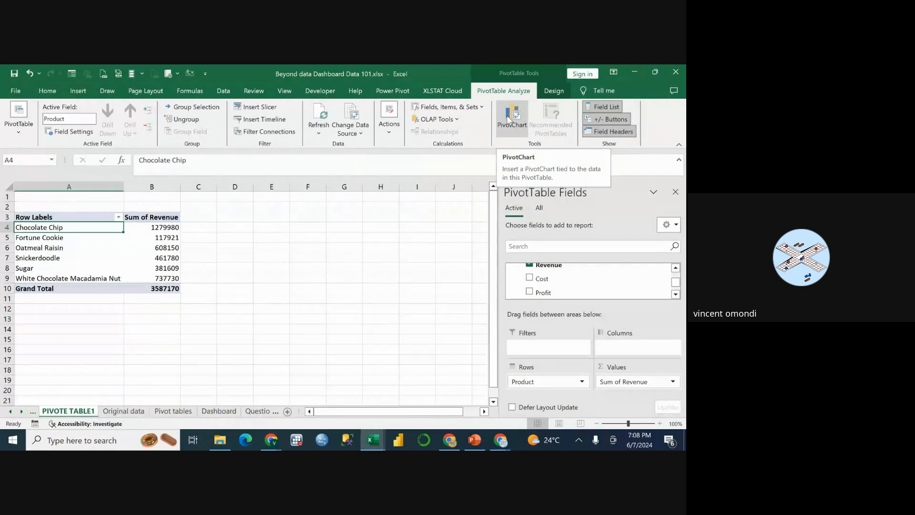
{"action": "left_click", "coordinate": [508, 120]}
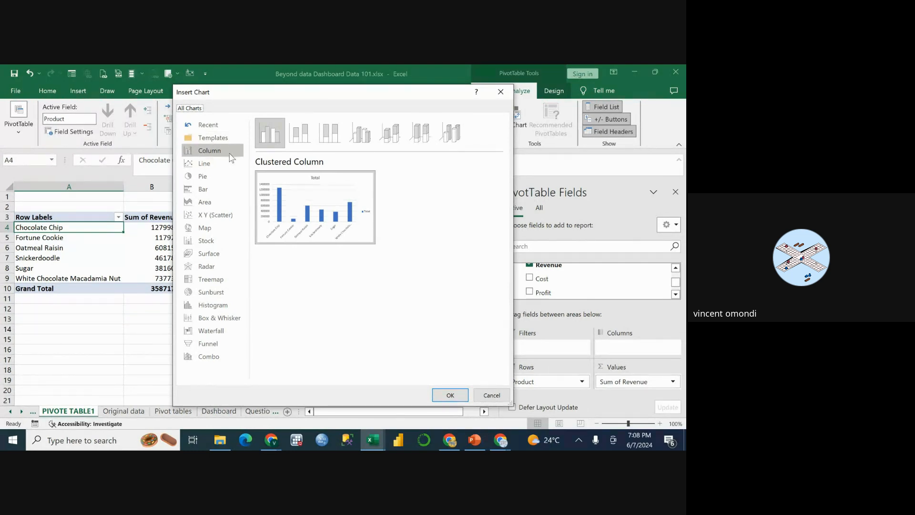
Preview the Stacked, 100% Stacked, 3-D Clustered, 3-D Stacked and 3-D 100% Stacked Column chart types.
{"action": "left_click", "coordinate": [302, 133]}
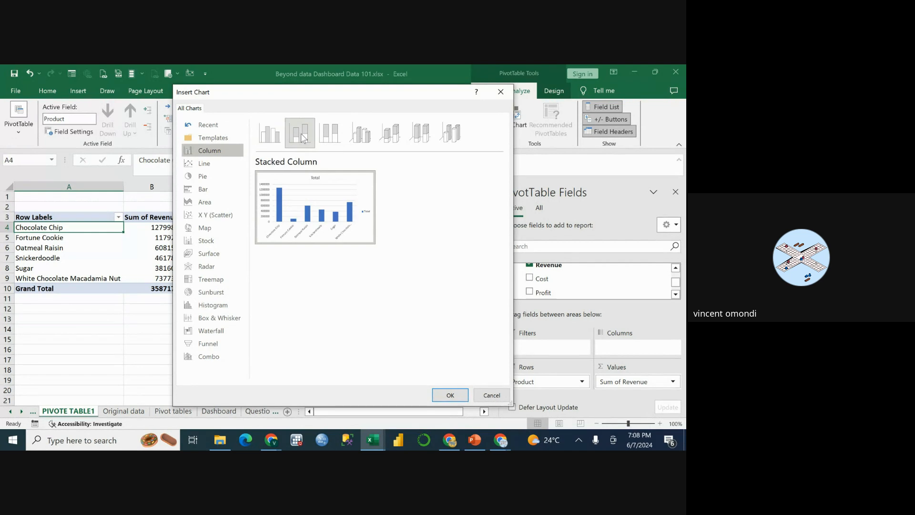
{"action": "left_click", "coordinate": [272, 138]}
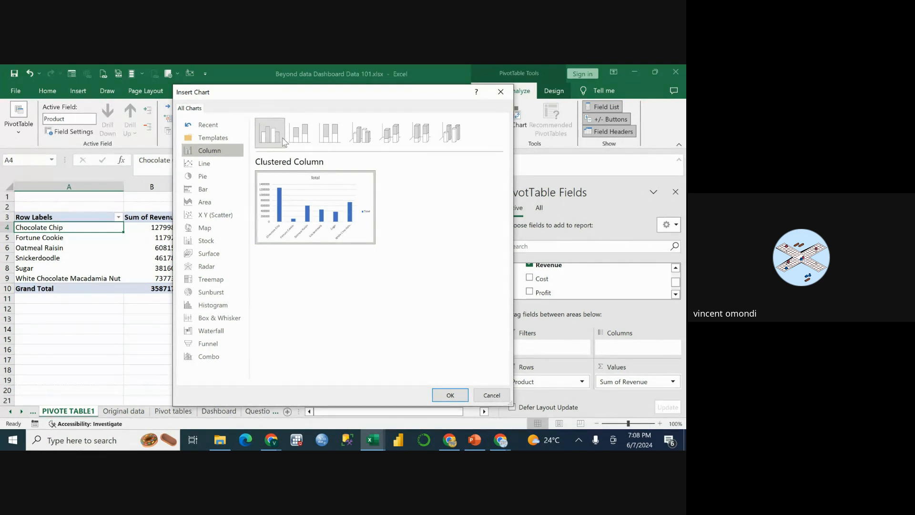
{"action": "left_click", "coordinate": [305, 138]}
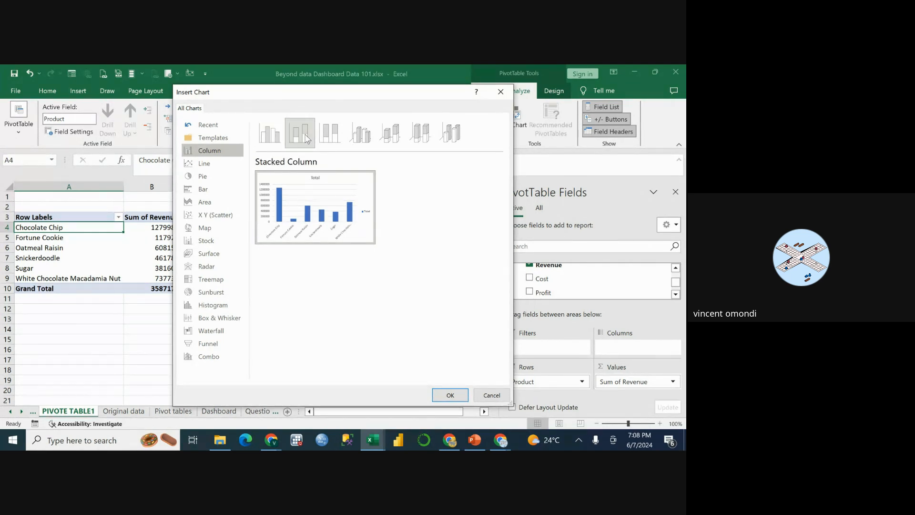
{"action": "left_click", "coordinate": [334, 135]}
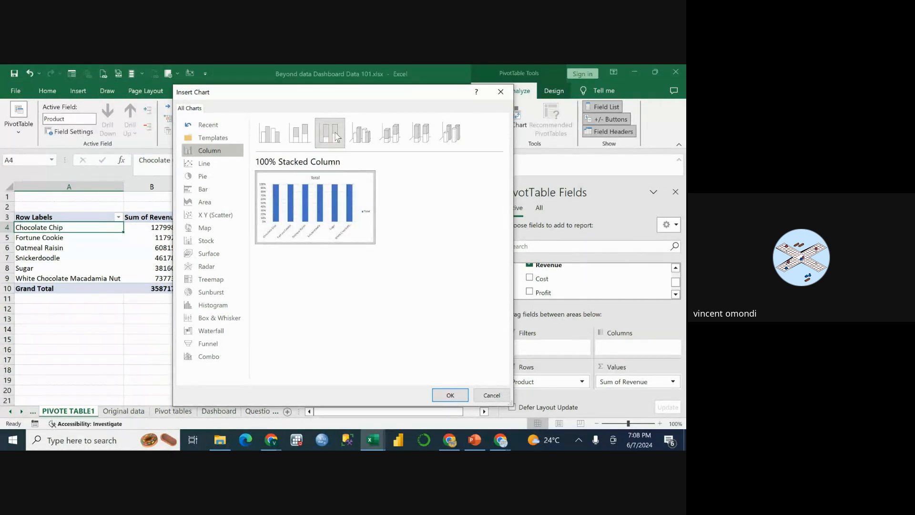
{"action": "left_click", "coordinate": [358, 135]}
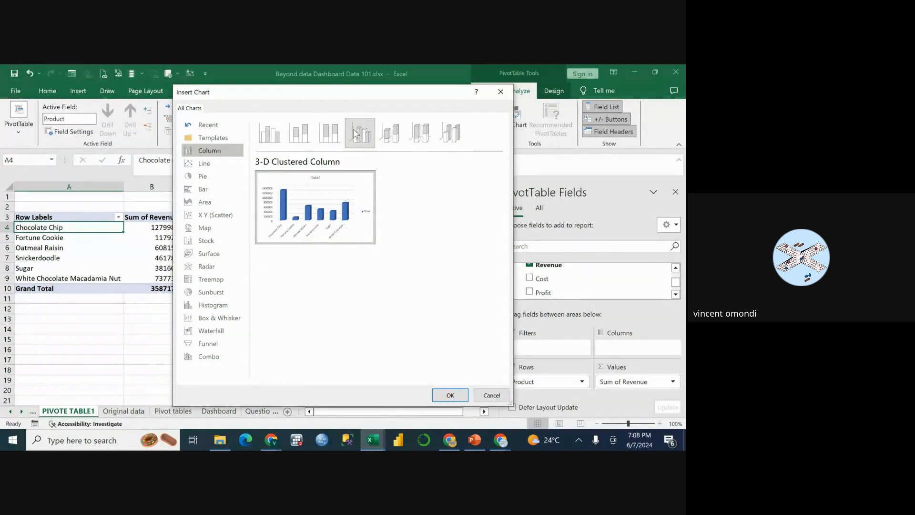
{"action": "left_click", "coordinate": [392, 138]}
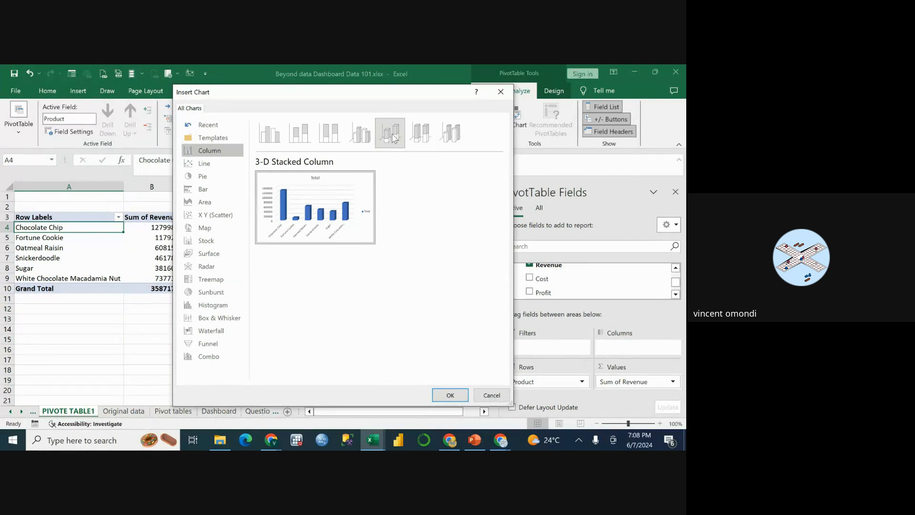
{"action": "left_click", "coordinate": [420, 138]}
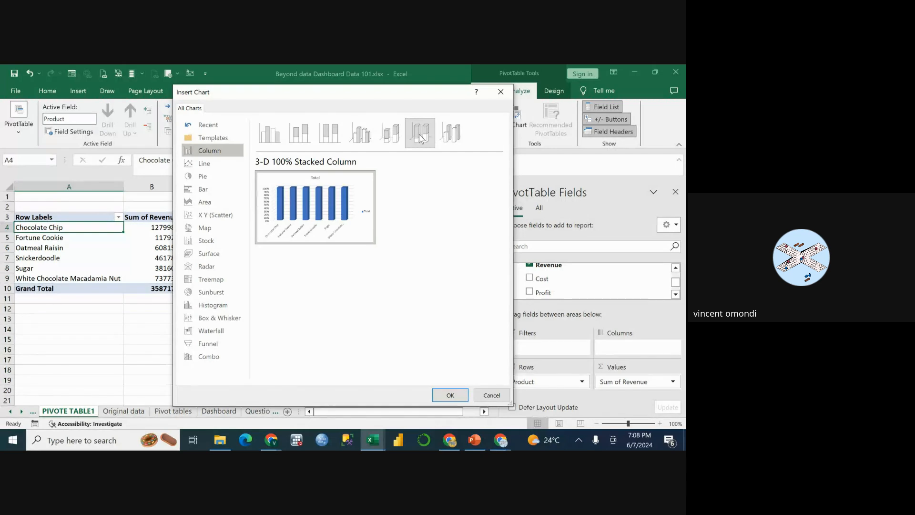
Insert the PivotChart as a Clustered Column chart and place it beside the PivotTable, over columns C to J.
{"action": "left_click", "coordinate": [268, 143]}
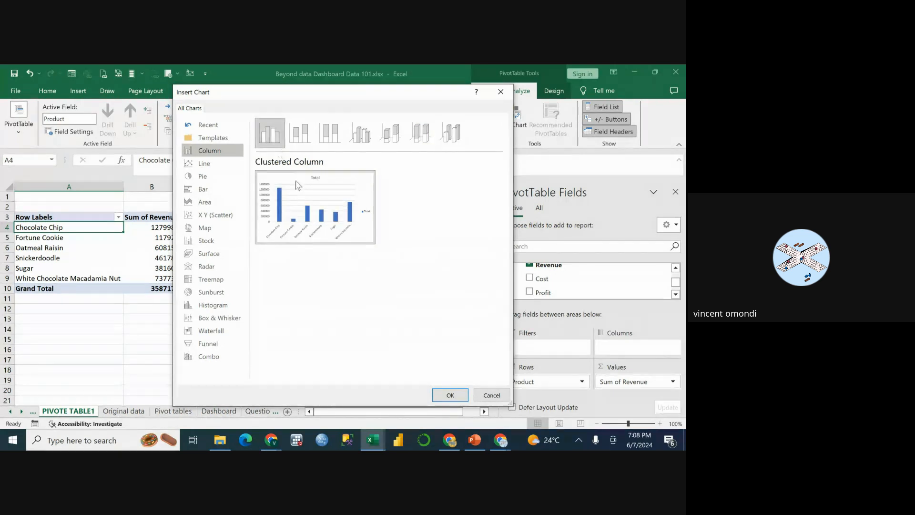
{"action": "left_click", "coordinate": [451, 396]}
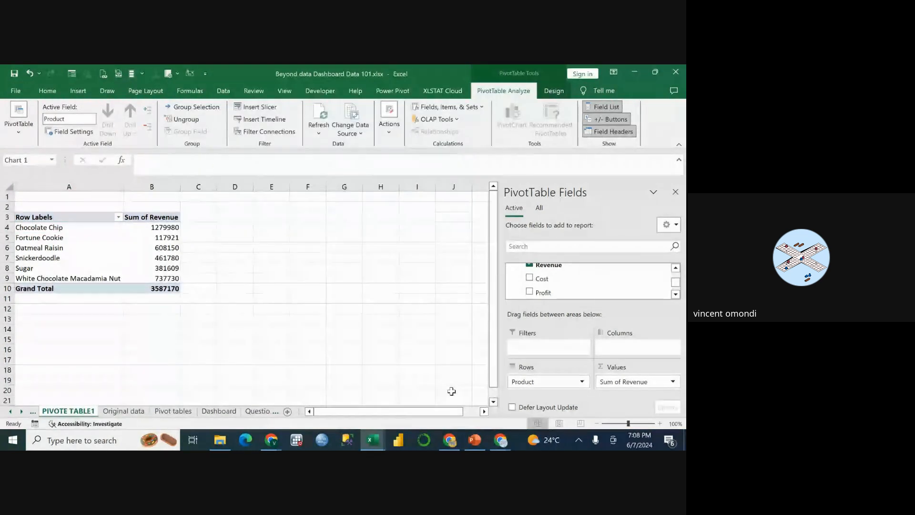
{"action": "left_click_drag", "start_coordinate": [281, 238], "coordinate": [350, 224]}
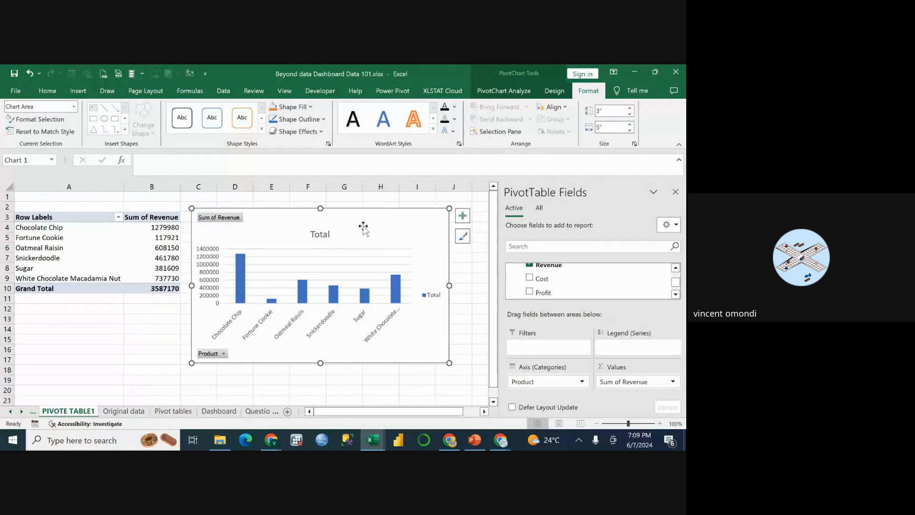
{"action": "left_click", "coordinate": [43, 226]}
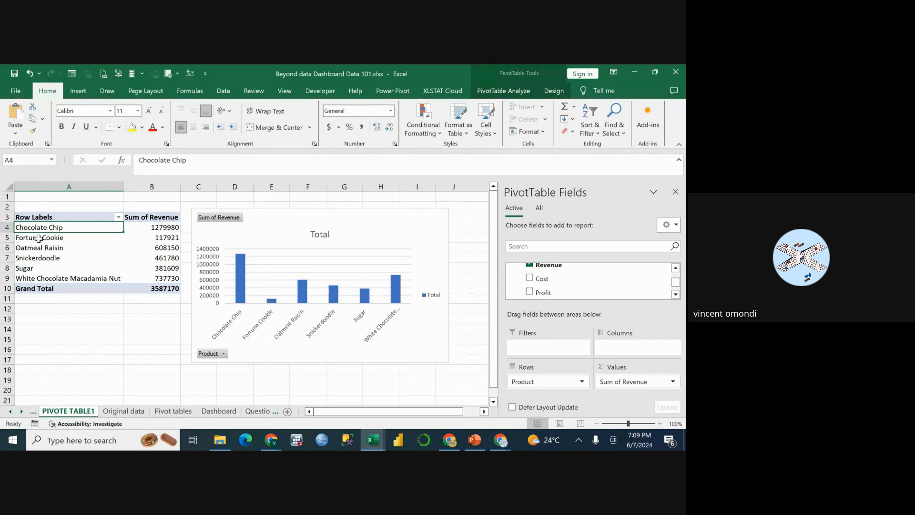
{"action": "left_click", "coordinate": [43, 243]}
{"action": "left_click", "coordinate": [39, 233]}
{"action": "left_click", "coordinate": [40, 231]}
{"action": "left_click", "coordinate": [507, 89]}
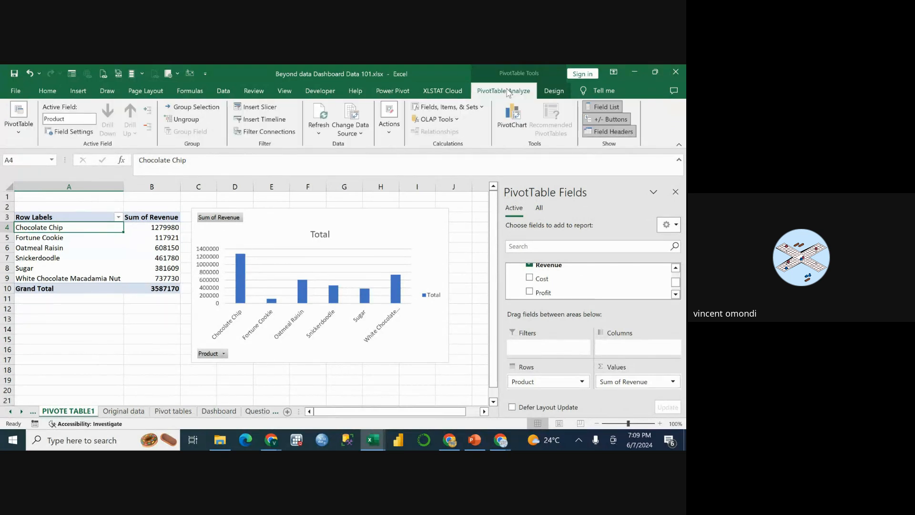
{"action": "left_click", "coordinate": [509, 122]}
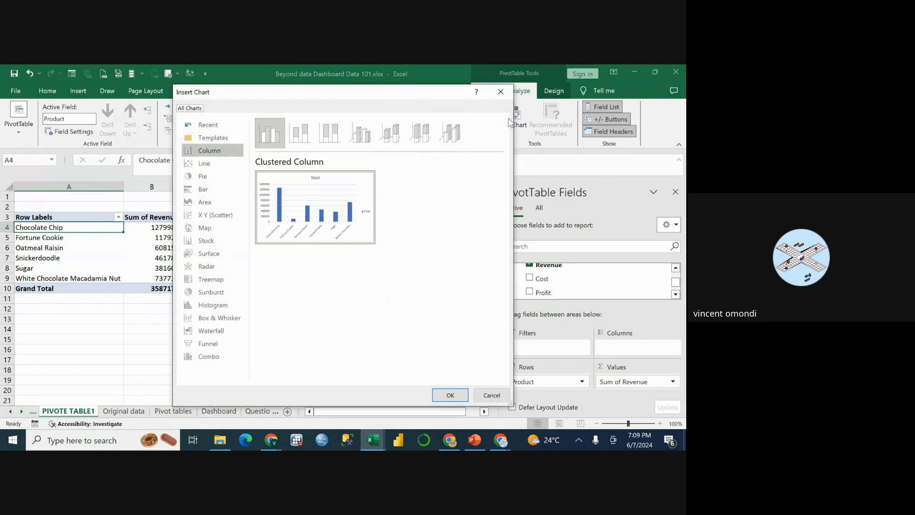
{"action": "mouse_move", "coordinate": [331, 183]}
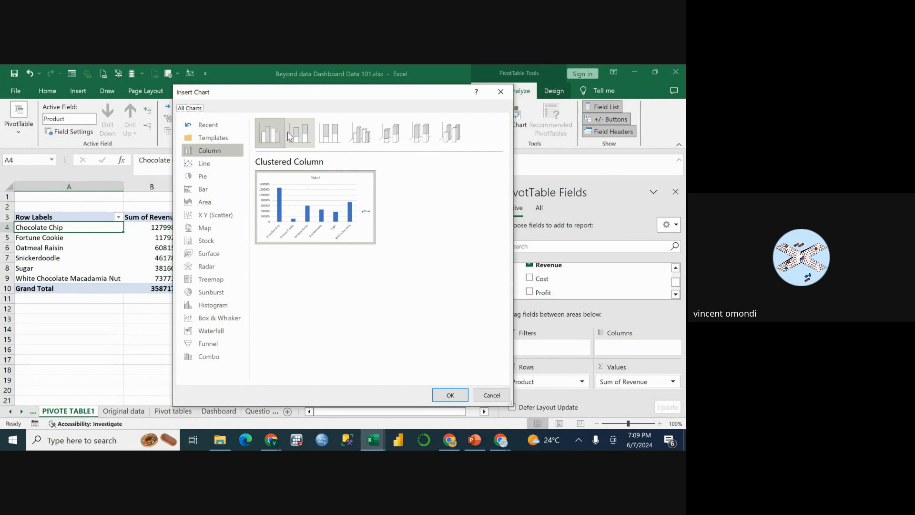
{"action": "left_click", "coordinate": [309, 133]}
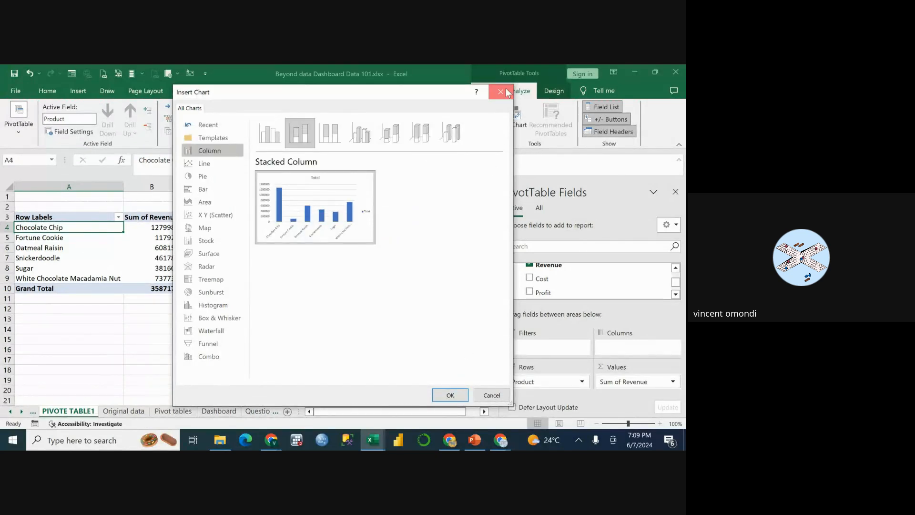
{"action": "key", "text": "Return"}
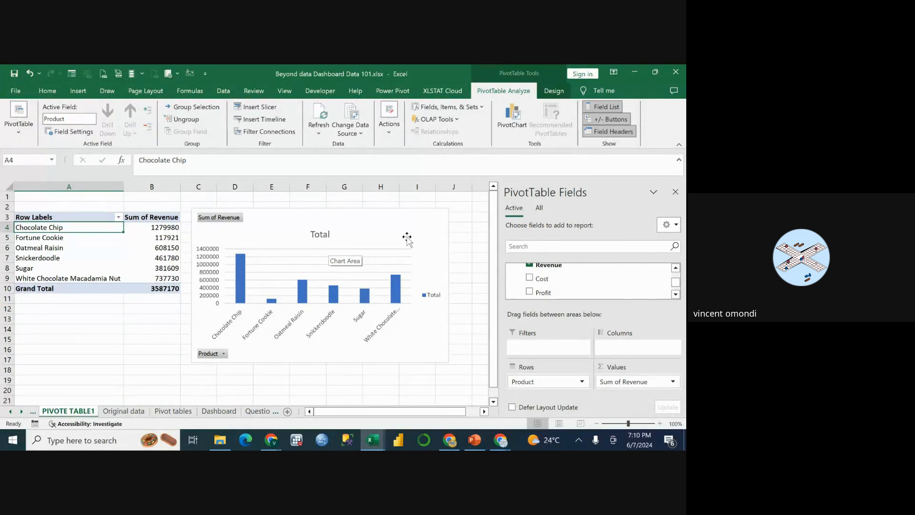
Review the analysis questions on the Questions sheet and return to the PIVOTE TABLE1 sheet.
{"action": "left_click", "coordinate": [257, 411]}
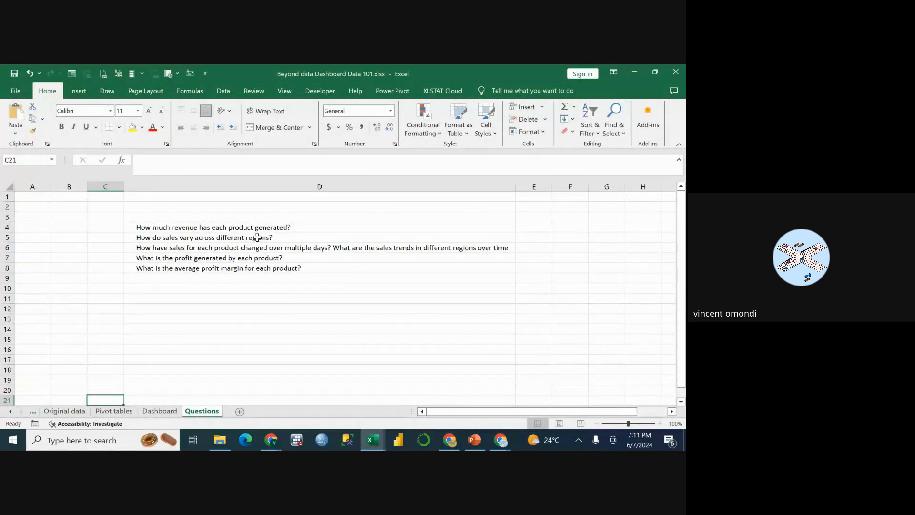
{"action": "left_click", "coordinate": [66, 412]}
{"action": "left_click", "coordinate": [33, 411]}
{"action": "left_click", "coordinate": [68, 410]}
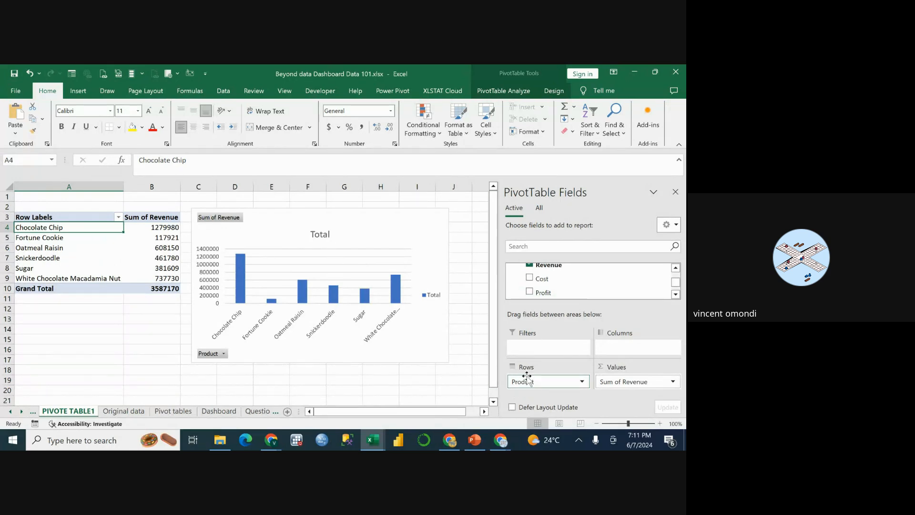
Move the Product field from the rows to the columns area and reposition the PivotChart below the PivotTable.
{"action": "left_click_drag", "start_coordinate": [529, 381], "coordinate": [625, 347]}
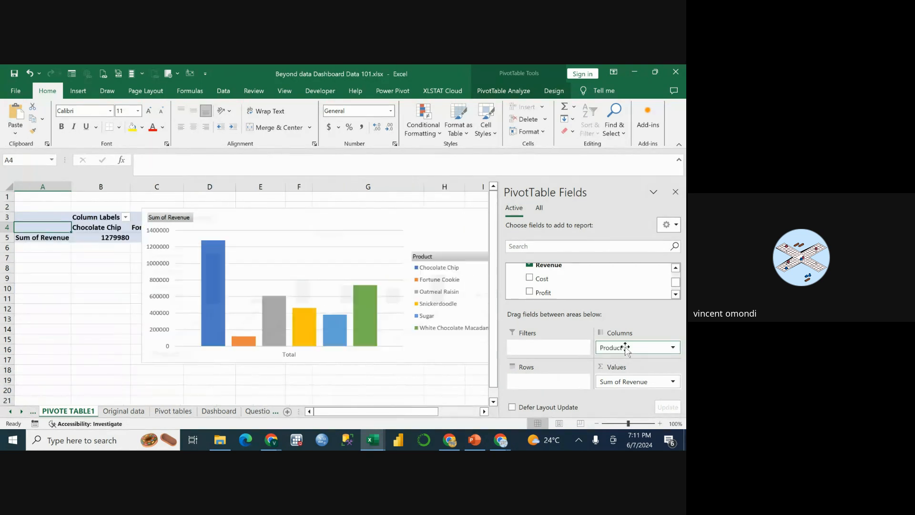
{"action": "left_click_drag", "start_coordinate": [375, 216], "coordinate": [282, 261]}
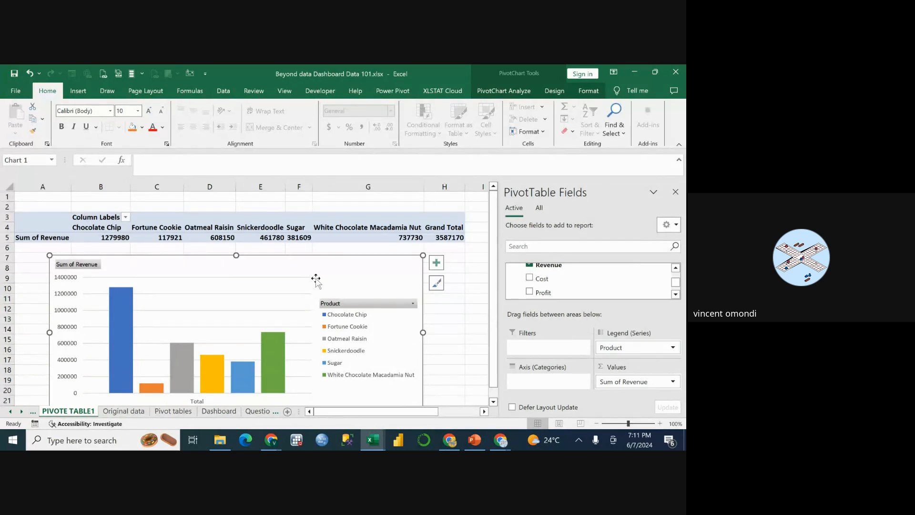
{"action": "scroll", "coordinate": [290, 344], "scroll_direction": "down", "scroll_amount": 2}
{"action": "scroll", "coordinate": [281, 345], "scroll_direction": "up", "scroll_amount": 2}
{"action": "scroll", "coordinate": [548, 275], "scroll_direction": "up", "scroll_amount": 5}
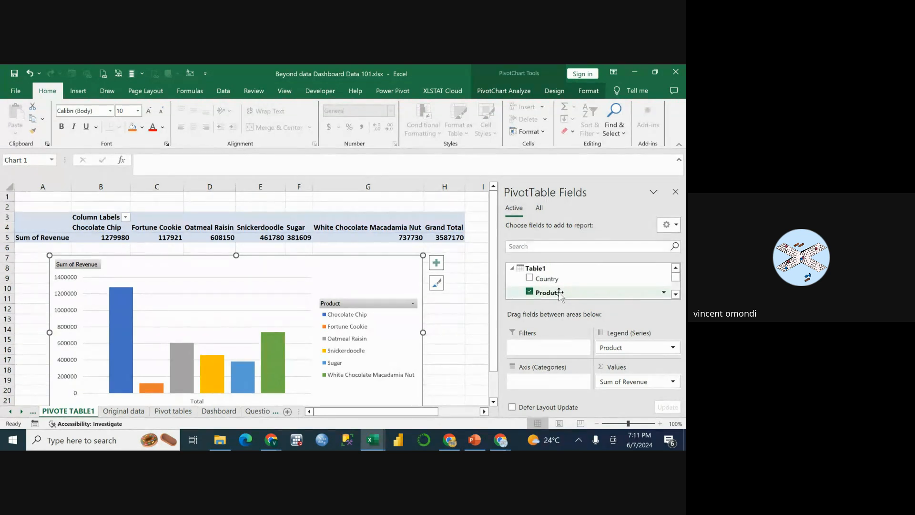
Move the Product field back to the axis categories so each product is listed in its own row.
{"action": "left_click_drag", "start_coordinate": [554, 292], "coordinate": [538, 385]}
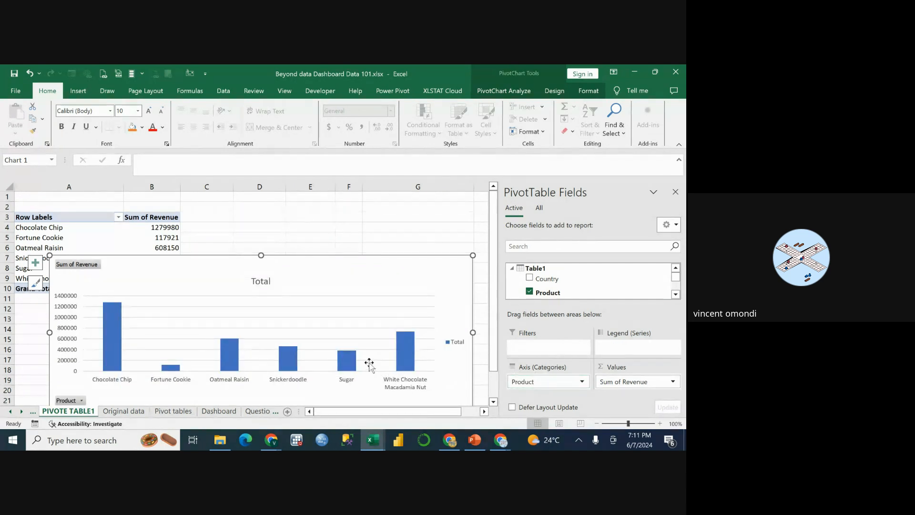
{"action": "scroll", "coordinate": [369, 362], "scroll_direction": "down", "scroll_amount": 1}
{"action": "scroll", "coordinate": [370, 363], "scroll_direction": "down", "scroll_amount": 1}
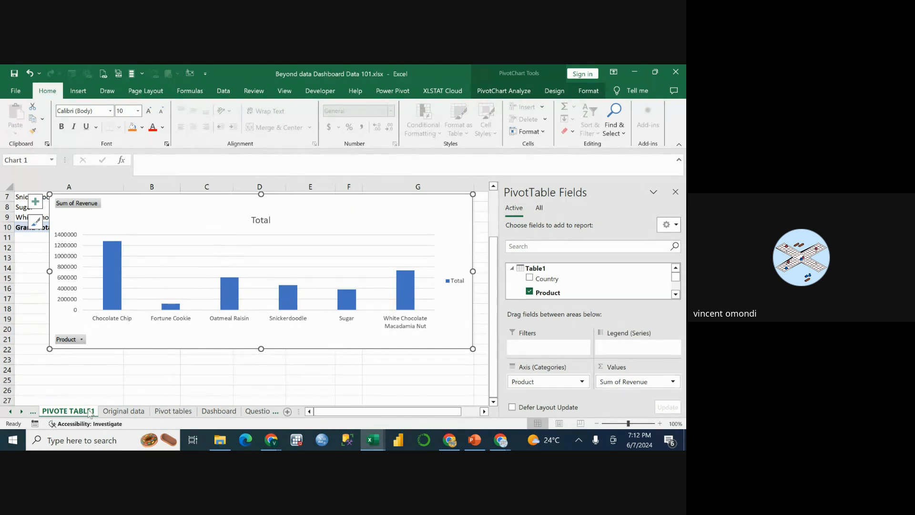
Add three new blank worksheets after the PIVOTE TABLE1 sheet.
{"action": "left_click", "coordinate": [287, 412]}
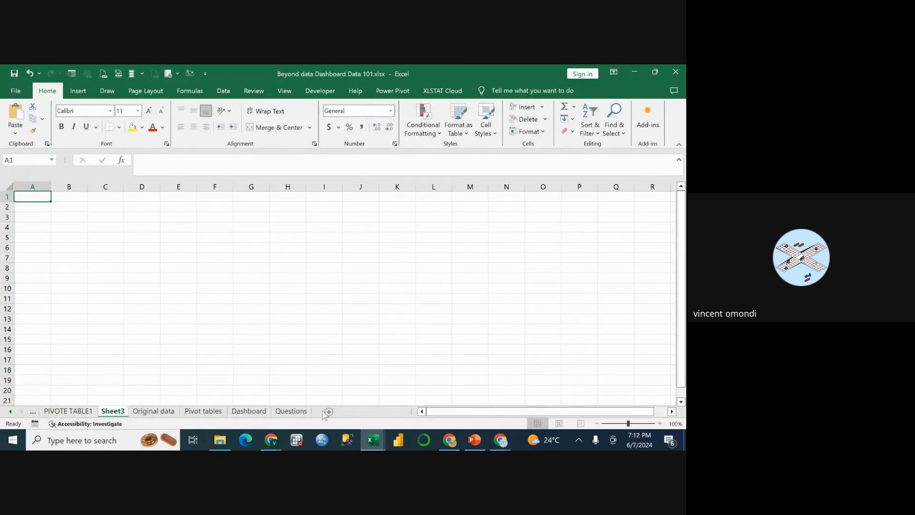
{"action": "left_click", "coordinate": [329, 412]}
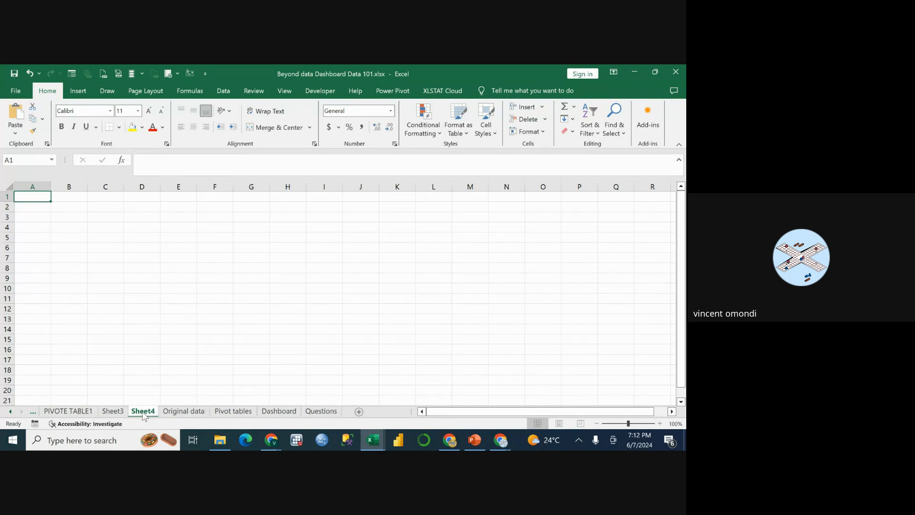
{"action": "left_click", "coordinate": [360, 413]}
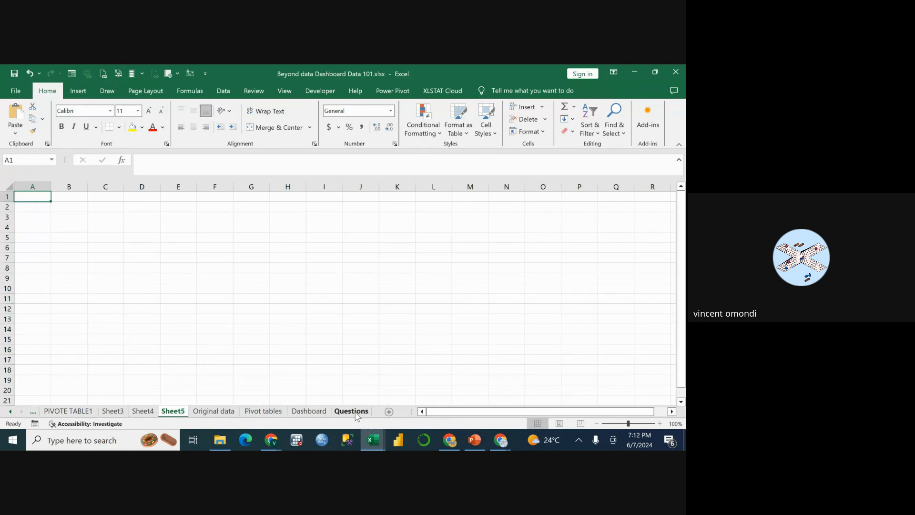
Delete the blank worksheet Sheet4 from the workbook.
{"action": "left_click", "coordinate": [142, 411]}
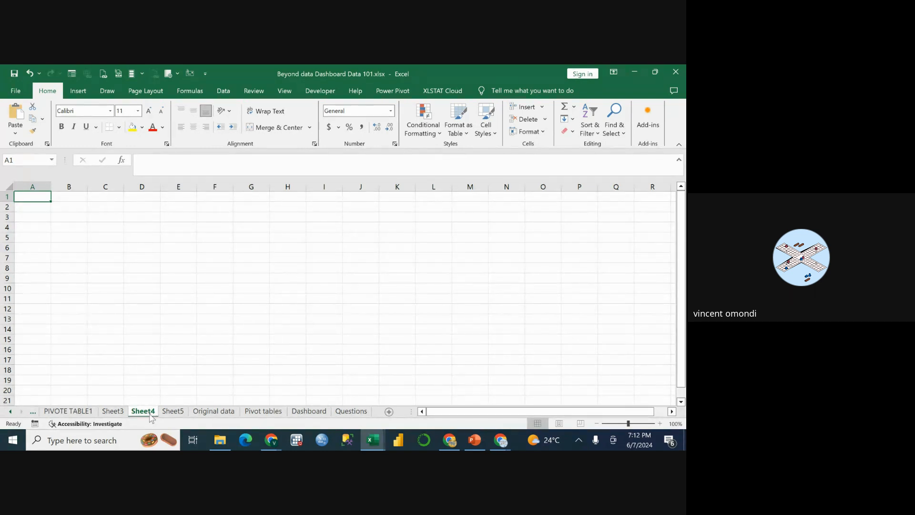
{"action": "right_click", "coordinate": [150, 414]}
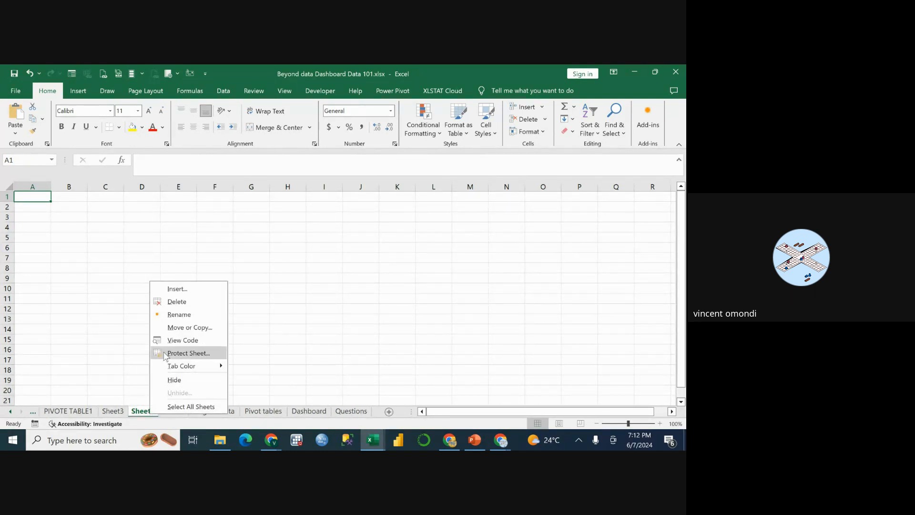
{"action": "left_click", "coordinate": [187, 301]}
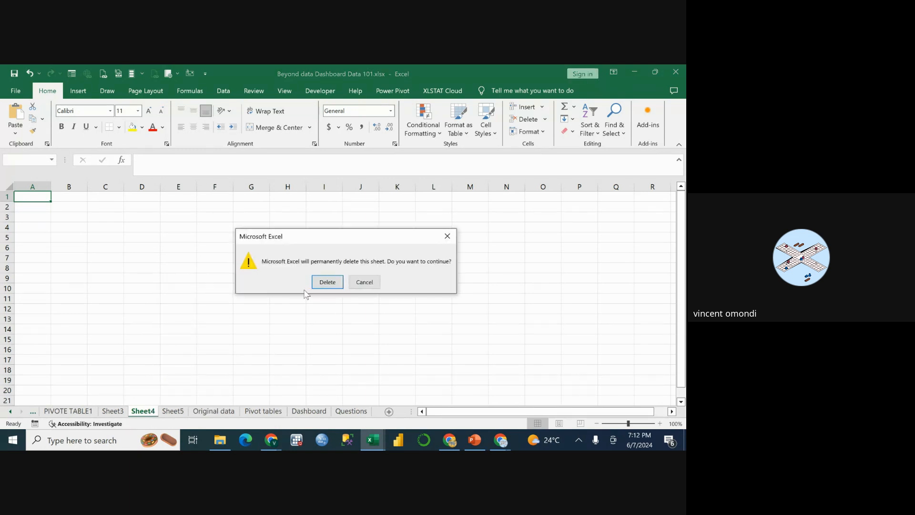
{"action": "left_click", "coordinate": [328, 282]}
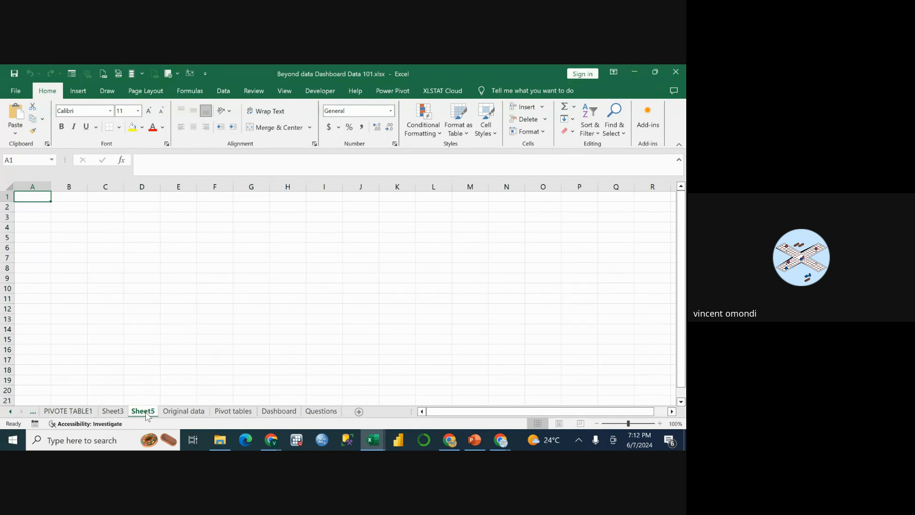
Rename the worksheet Sheet5 as Dashboard3.
{"action": "right_click", "coordinate": [148, 415]}
{"action": "left_click", "coordinate": [173, 313]}
{"action": "key", "text": "BackSpace"}
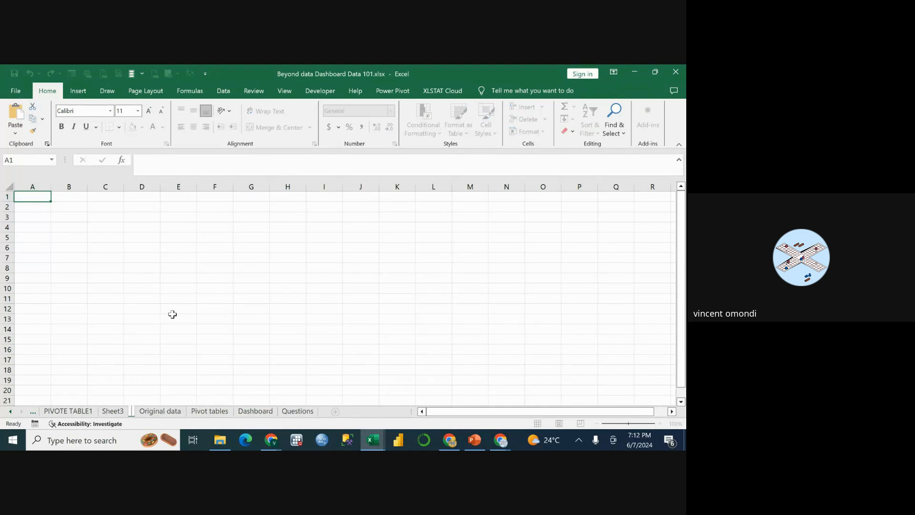
{"action": "type", "text": "Dashb"}
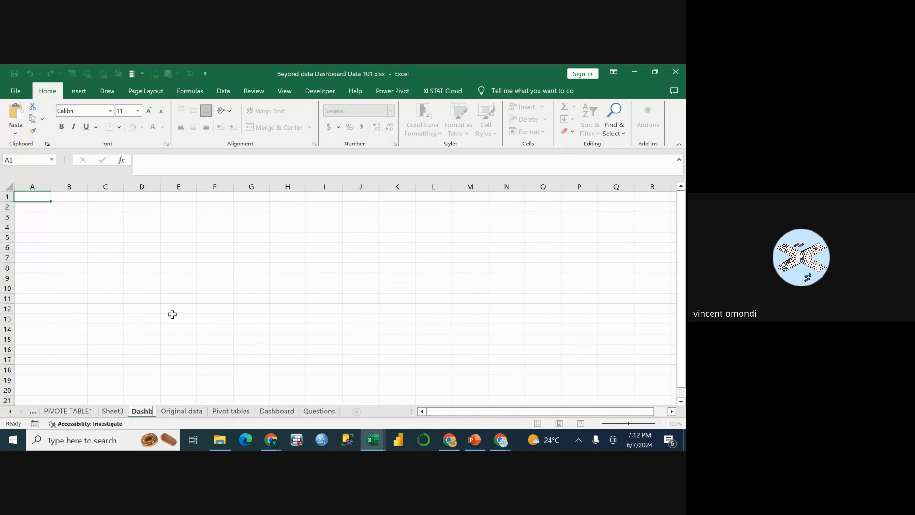
{"action": "type", "text": "oard"}
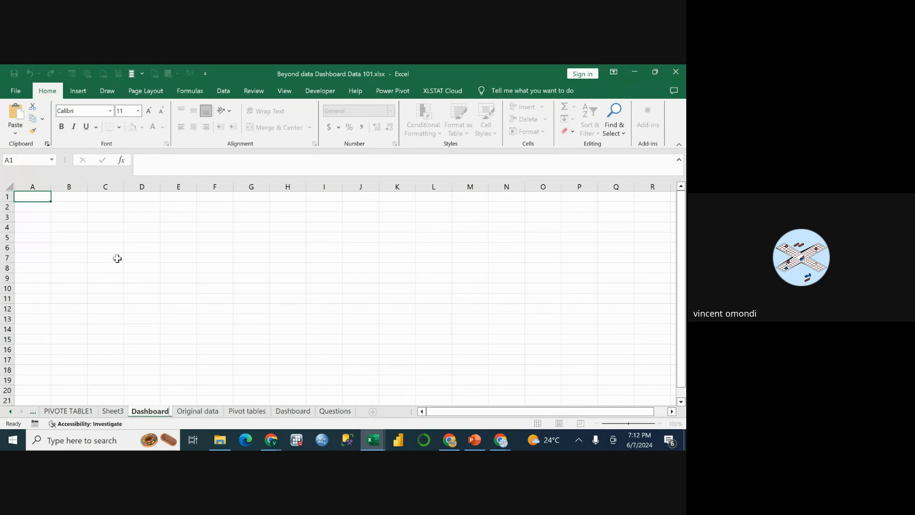
{"action": "key", "text": "Return"}
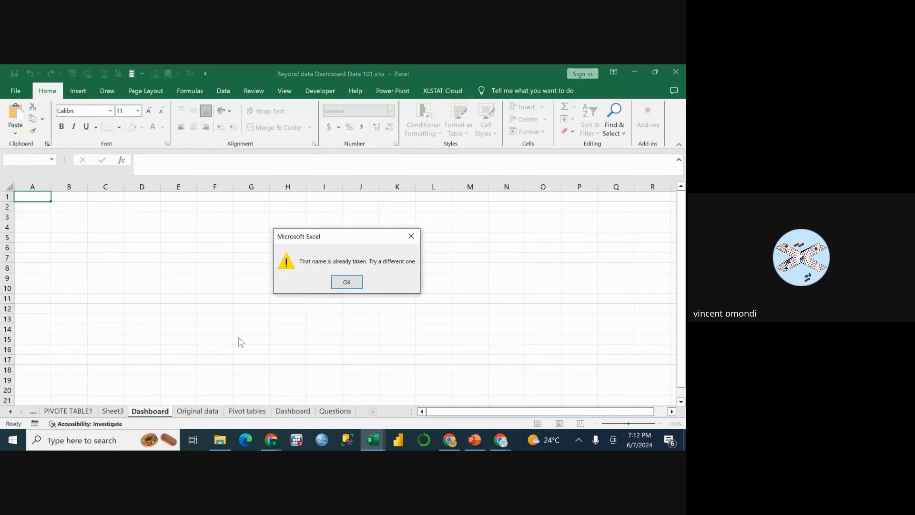
{"action": "left_click", "coordinate": [411, 236]}
{"action": "left_click", "coordinate": [162, 413]}
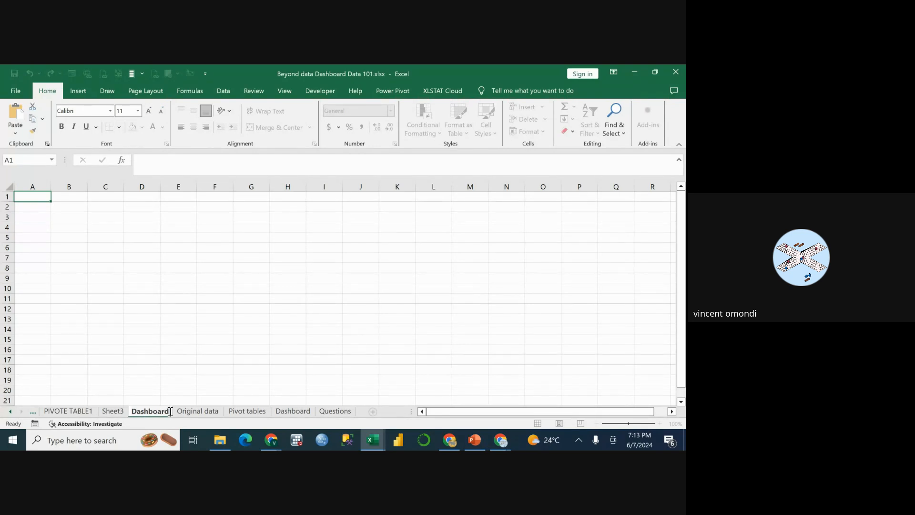
{"action": "type", "text": "3"}
{"action": "left_click", "coordinate": [328, 311]}
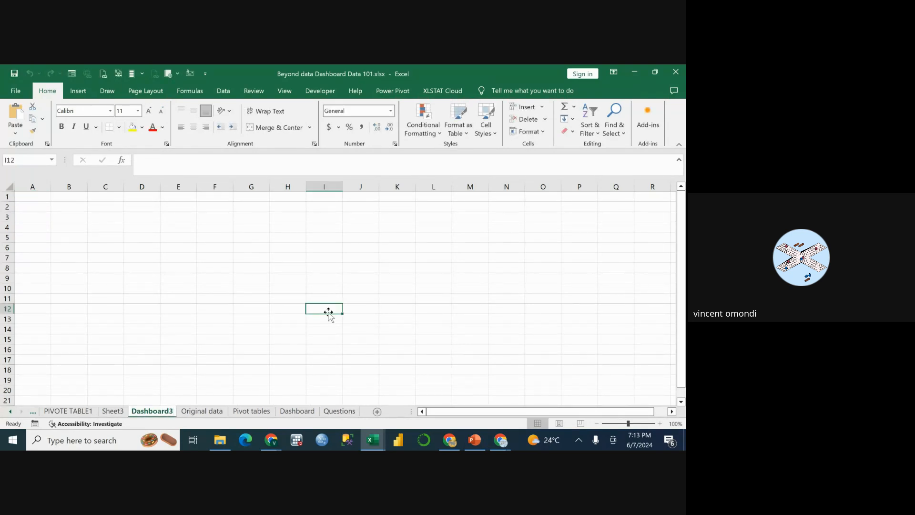
Move the revenue PivotChart from the PIVOTE TABLE1 sheet to Dashboard3 as an embedded object.
{"action": "left_click", "coordinate": [65, 411]}
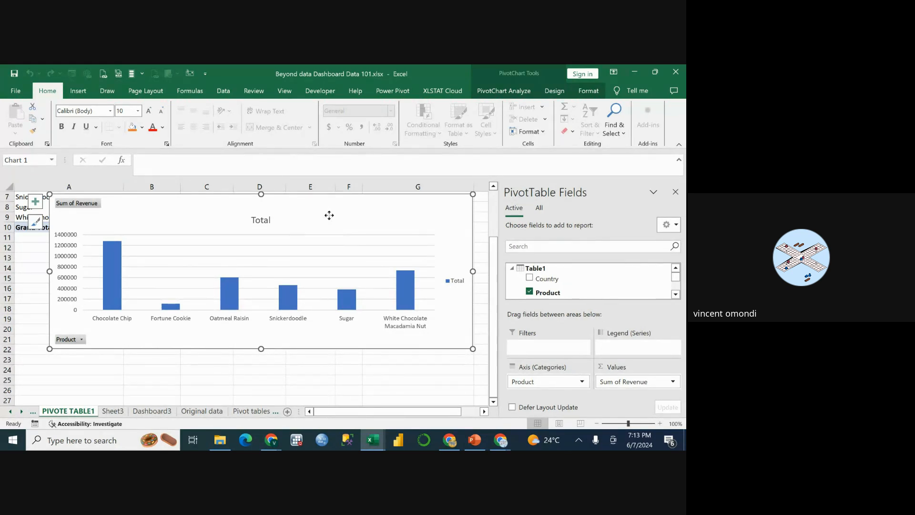
{"action": "right_click", "coordinate": [329, 216]}
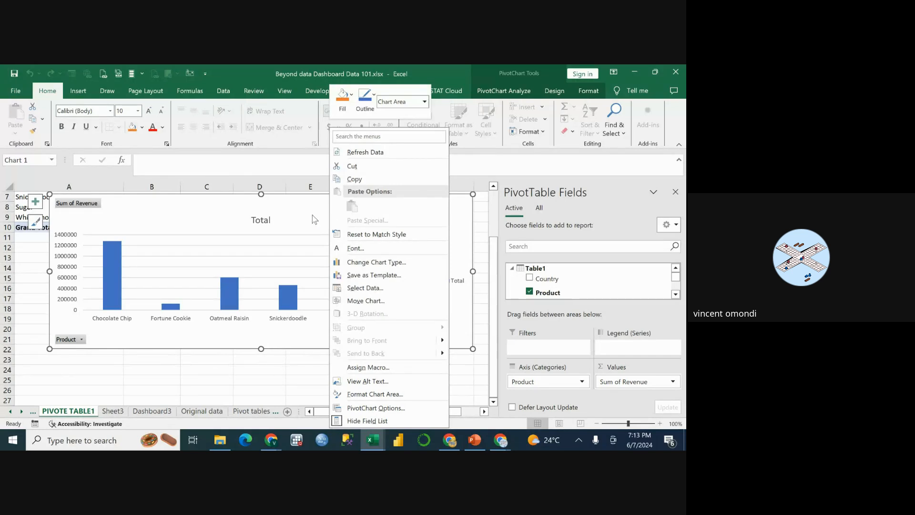
{"action": "left_click", "coordinate": [315, 219]}
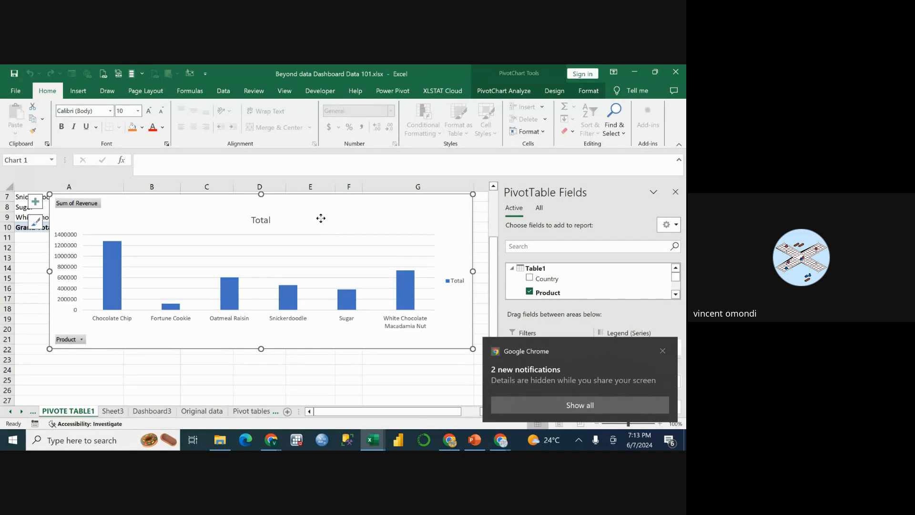
{"action": "right_click", "coordinate": [321, 218]}
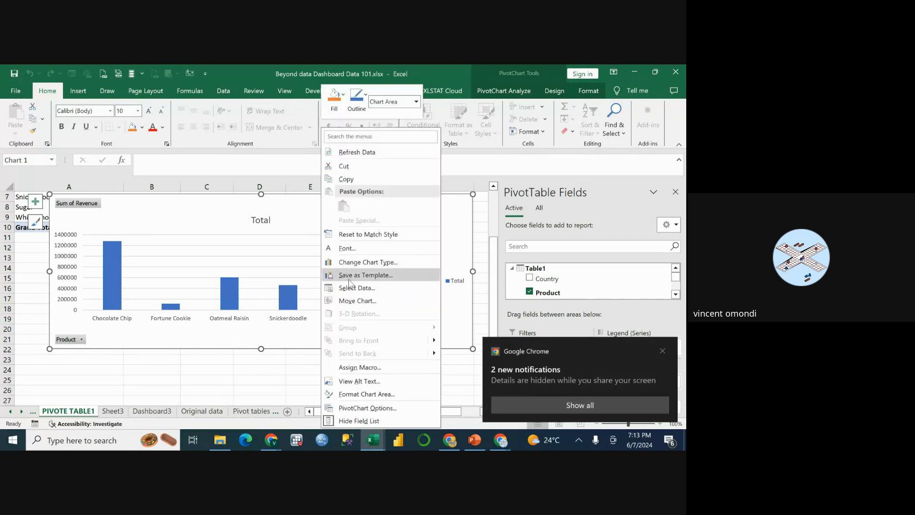
{"action": "left_click", "coordinate": [358, 302]}
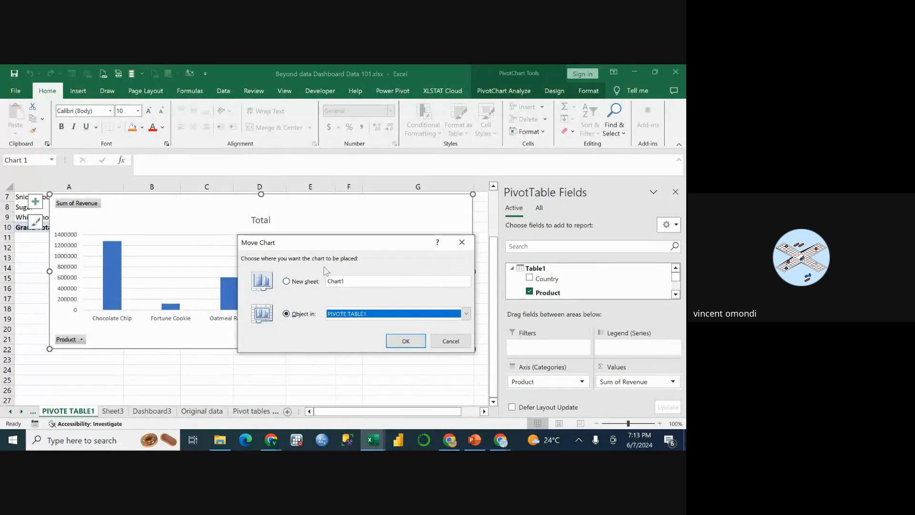
{"action": "left_click", "coordinate": [466, 314]}
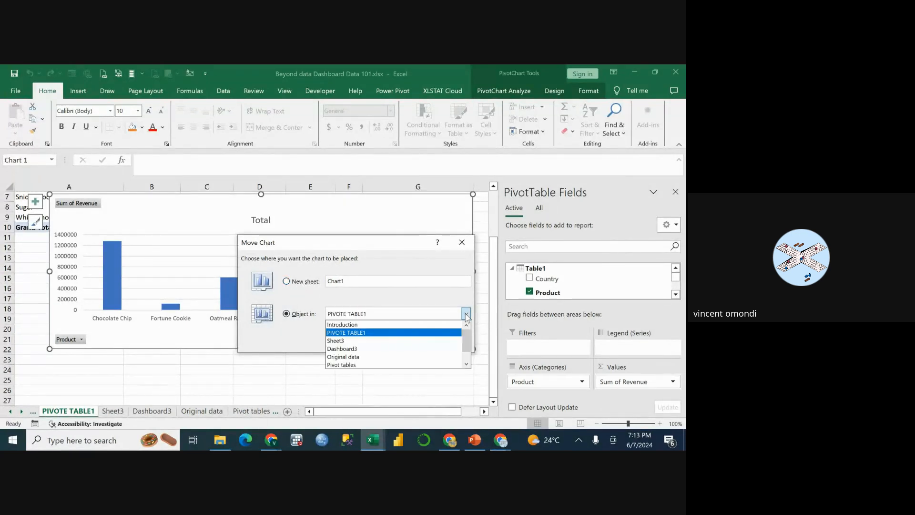
{"action": "left_click", "coordinate": [384, 351]}
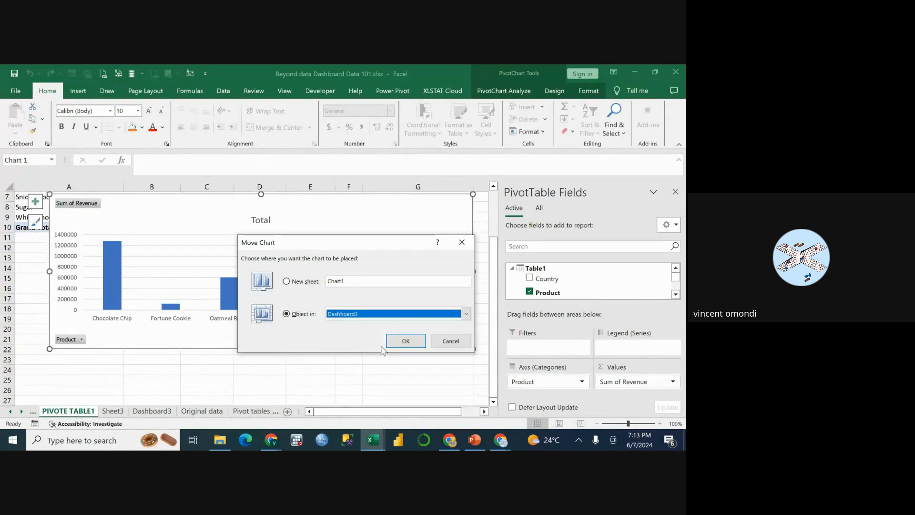
{"action": "left_click", "coordinate": [406, 341]}
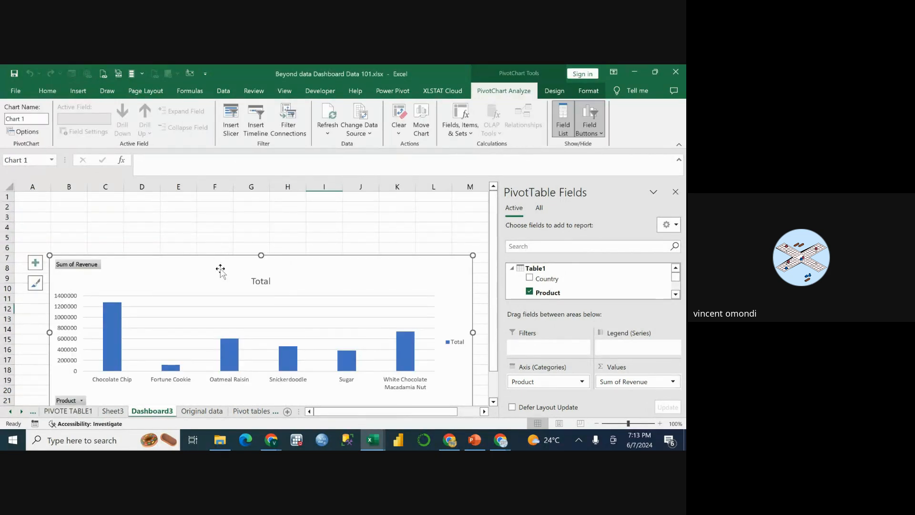
Reposition and shrink the revenue chart on Dashboard3 to cover about columns A to F, rows 2 to 15.
{"action": "left_click_drag", "start_coordinate": [219, 267], "coordinate": [190, 220]}
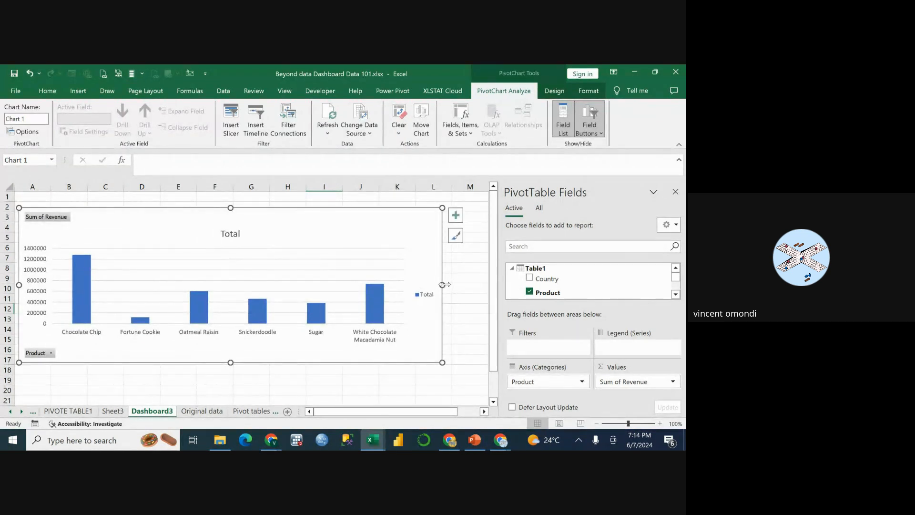
{"action": "left_click_drag", "start_coordinate": [442, 285], "coordinate": [209, 299]}
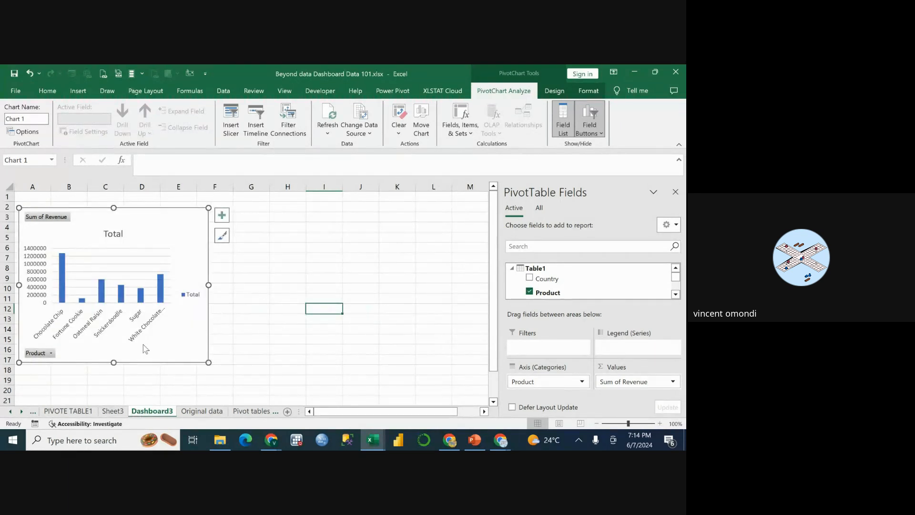
{"action": "left_click_drag", "start_coordinate": [113, 363], "coordinate": [119, 345]}
{"action": "left_click_drag", "start_coordinate": [209, 276], "coordinate": [225, 276]}
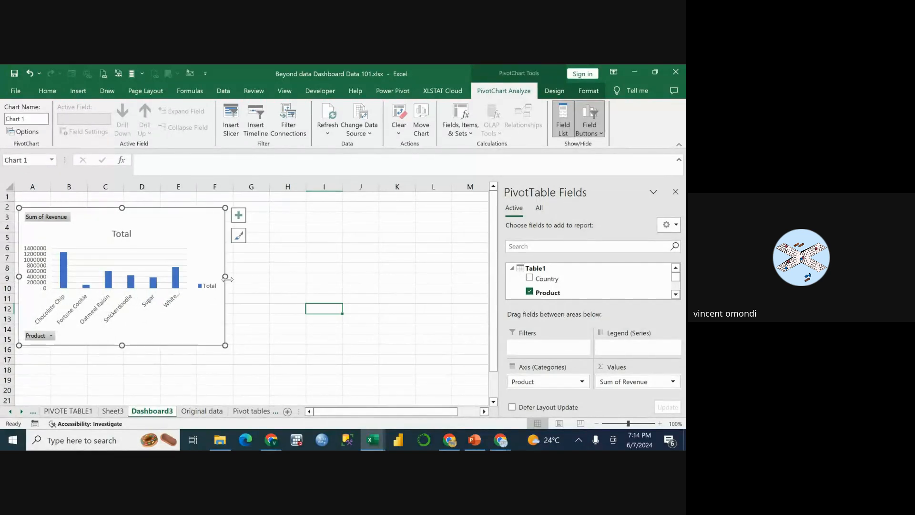
{"action": "left_click", "coordinate": [293, 280]}
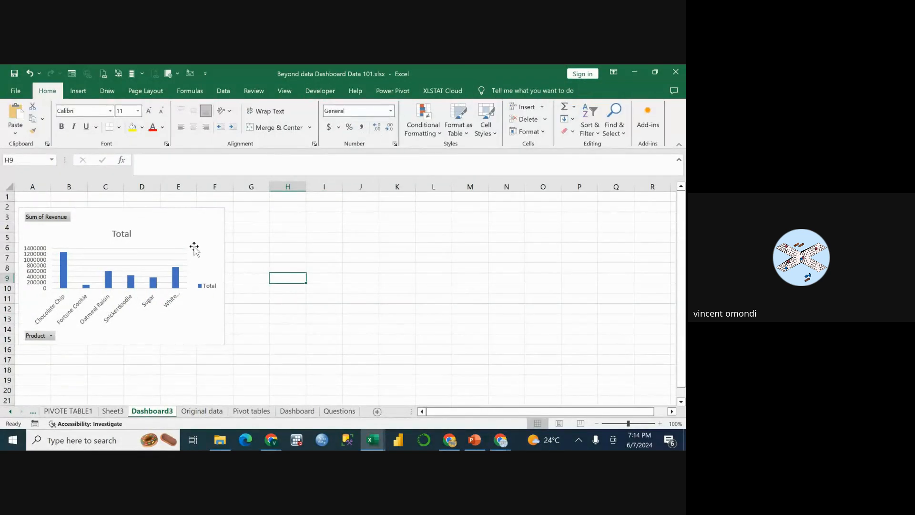
{"action": "left_click_drag", "start_coordinate": [196, 242], "coordinate": [199, 243]}
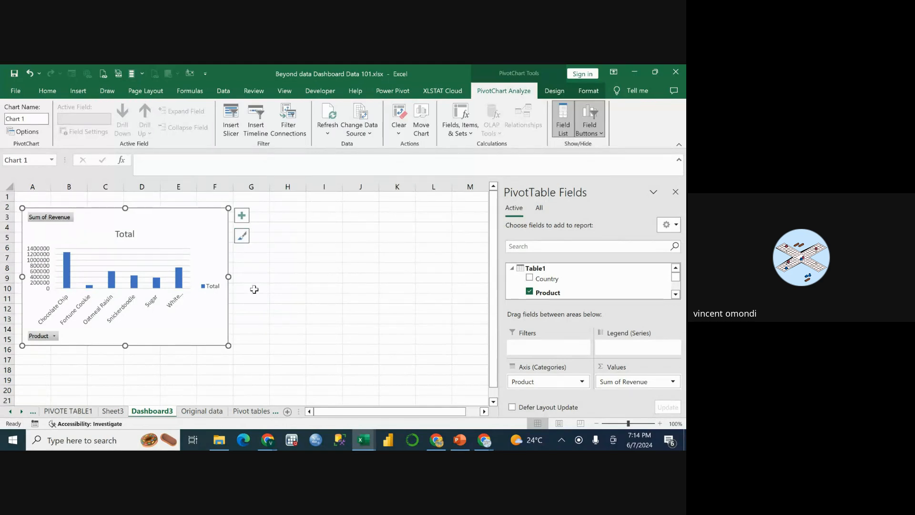
Review the revenue-per-product PivotTable on the PIVOTE TABLE1 sheet and return to Dashboard3.
{"action": "left_click", "coordinate": [68, 411]}
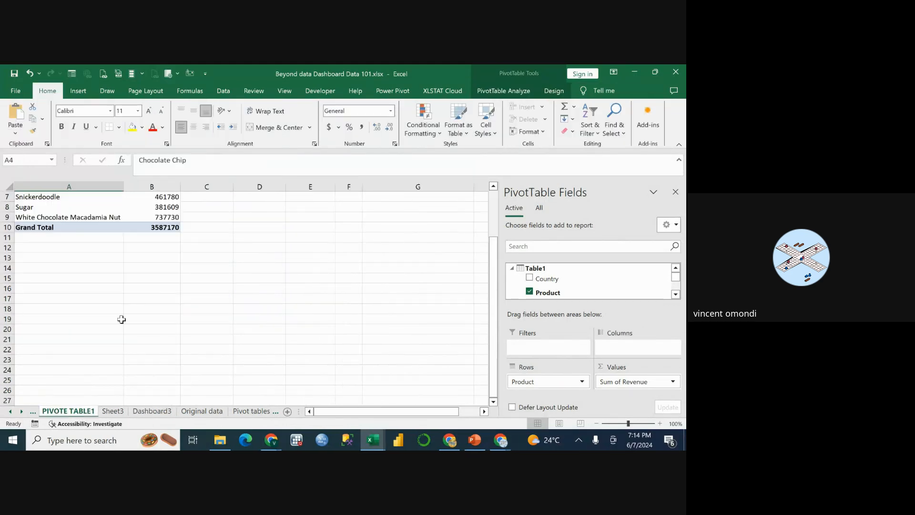
{"action": "scroll", "coordinate": [121, 319], "scroll_direction": "up", "scroll_amount": 2}
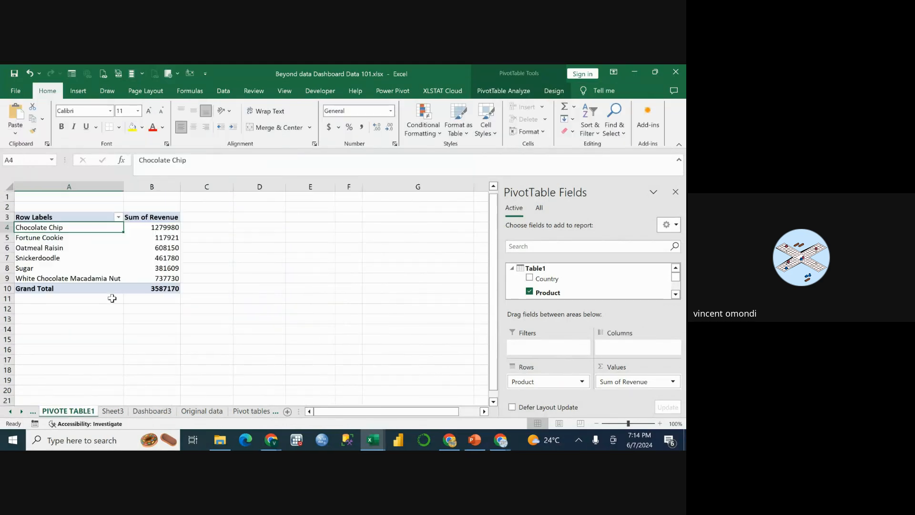
{"action": "left_click", "coordinate": [58, 218]}
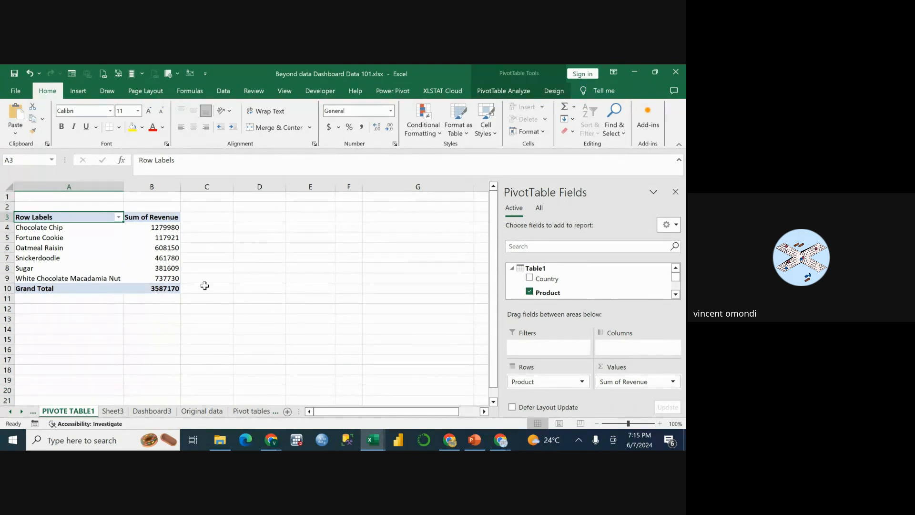
{"action": "left_click", "coordinate": [152, 411]}
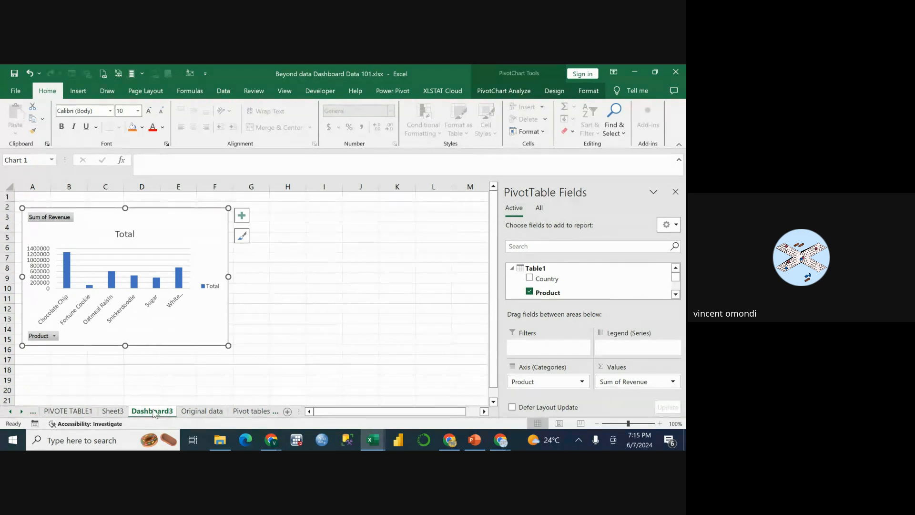
Add a worksheet directly after the PIVOTE TABLE1 sheet and rename it dashboar6.
{"action": "left_click", "coordinate": [73, 412]}
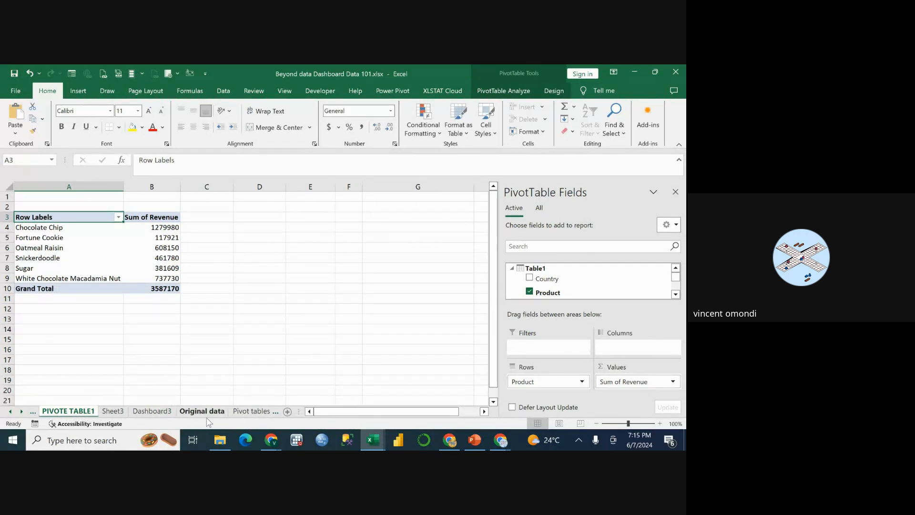
{"action": "left_click", "coordinate": [287, 413]}
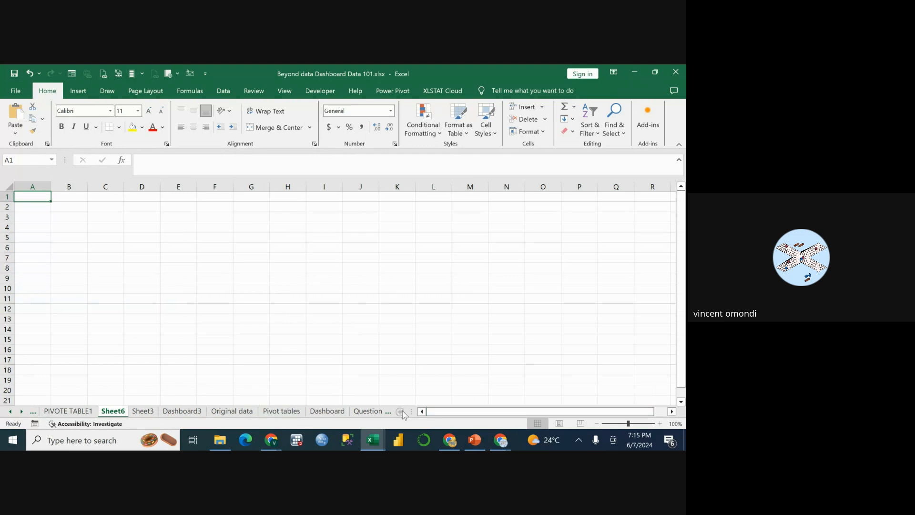
{"action": "right_click", "coordinate": [115, 414]}
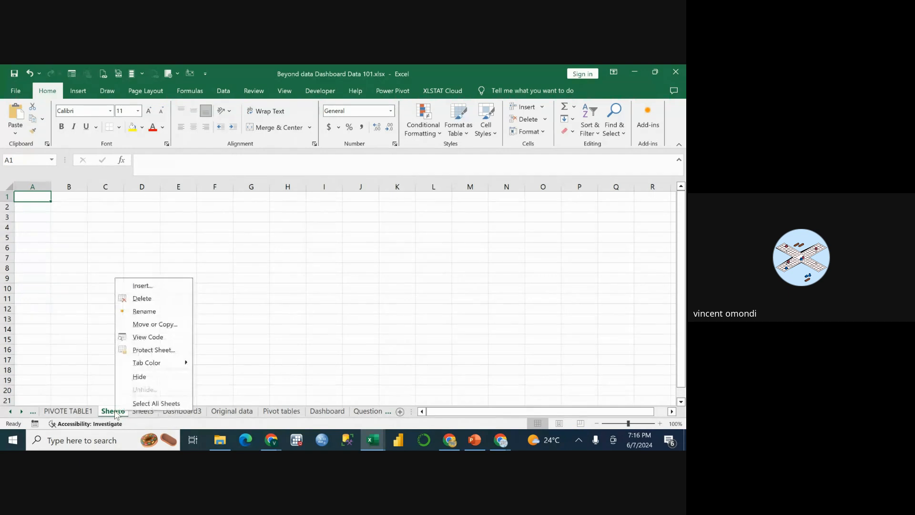
{"action": "left_click", "coordinate": [145, 315]}
{"action": "key", "text": "BackSpace"}
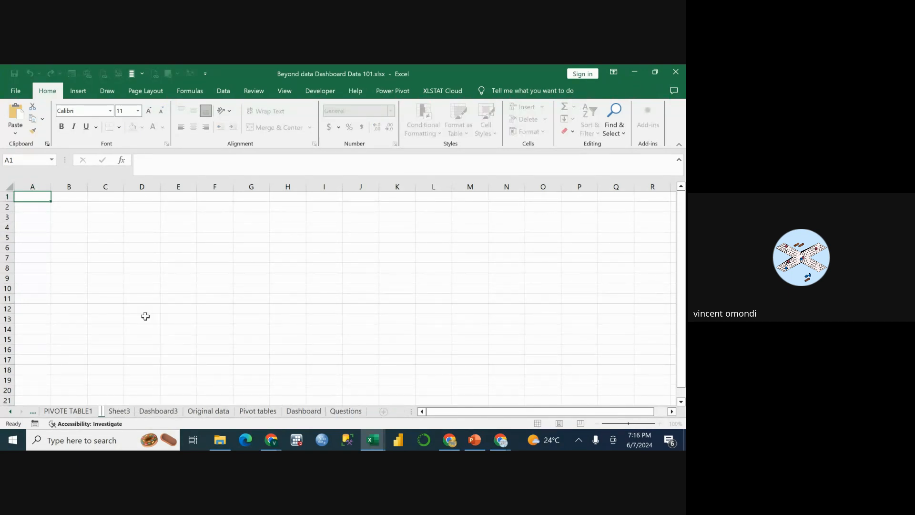
{"action": "type", "text": "h"}
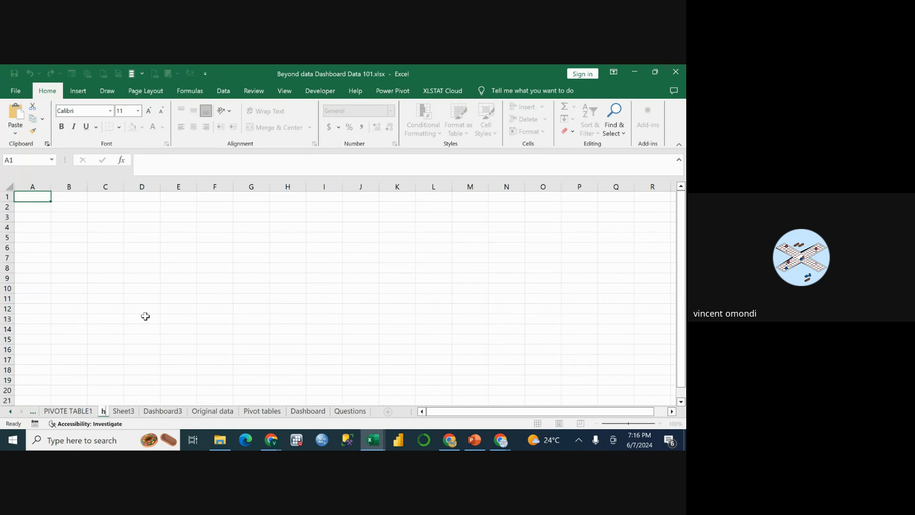
{"action": "key", "text": "BackSpace"}
{"action": "type", "text": "das"}
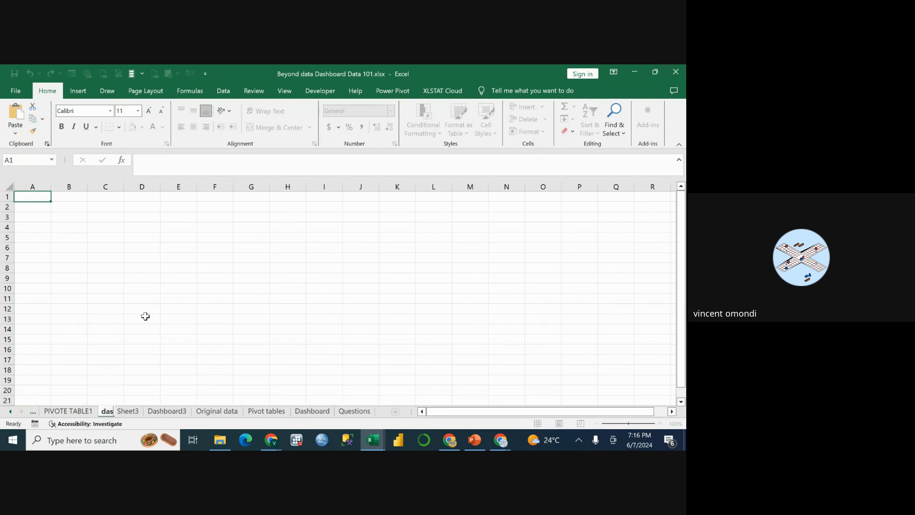
{"action": "type", "text": "hboar"}
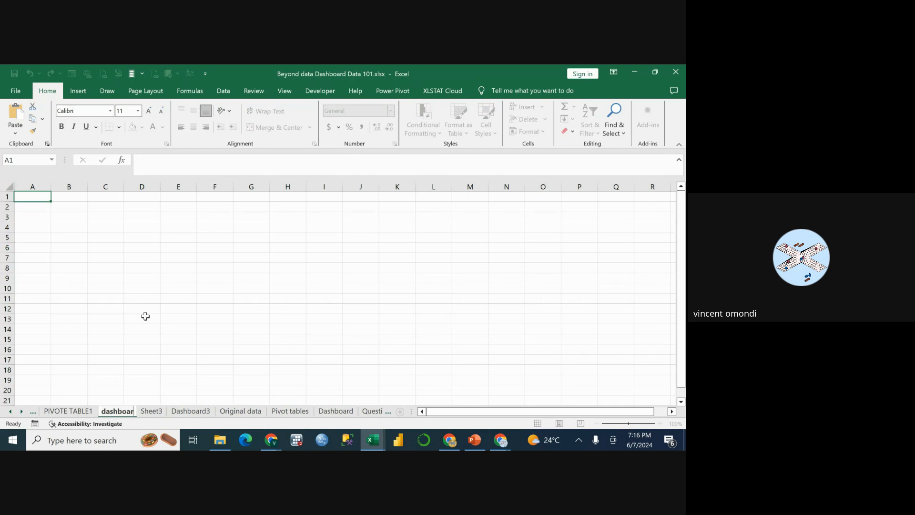
{"action": "type", "text": "6"}
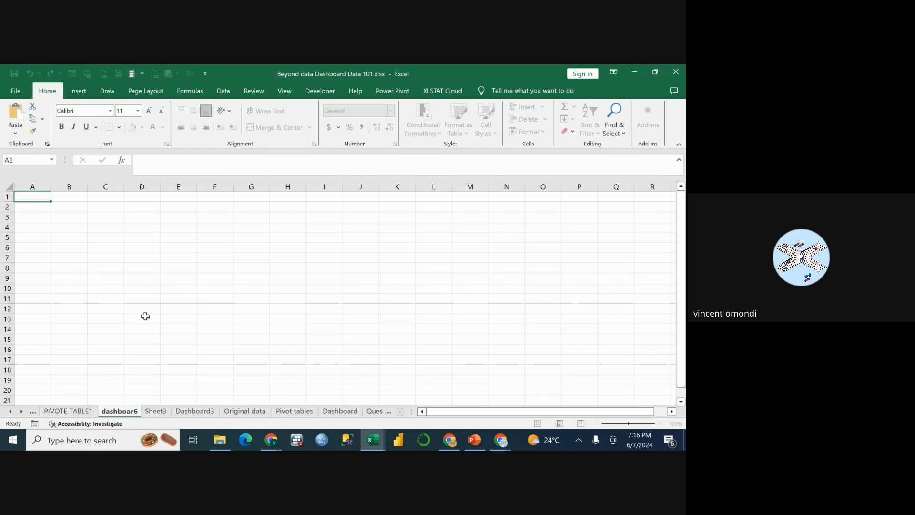
{"action": "left_click", "coordinate": [180, 309]}
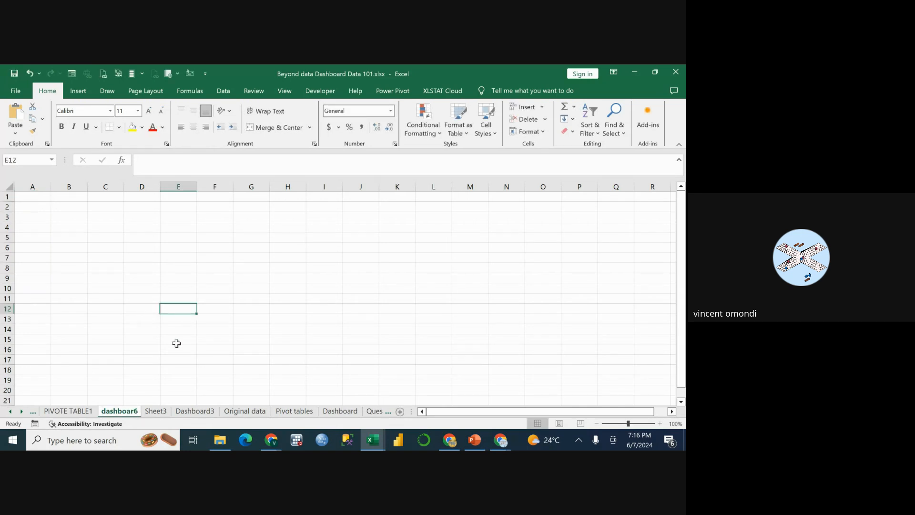
Insert a Stacked Column PivotChart from the revenue-per-product PivotTable on PIVOTE TABLE1 and place it beside the table, over about columns C to G.
{"action": "left_click", "coordinate": [72, 412]}
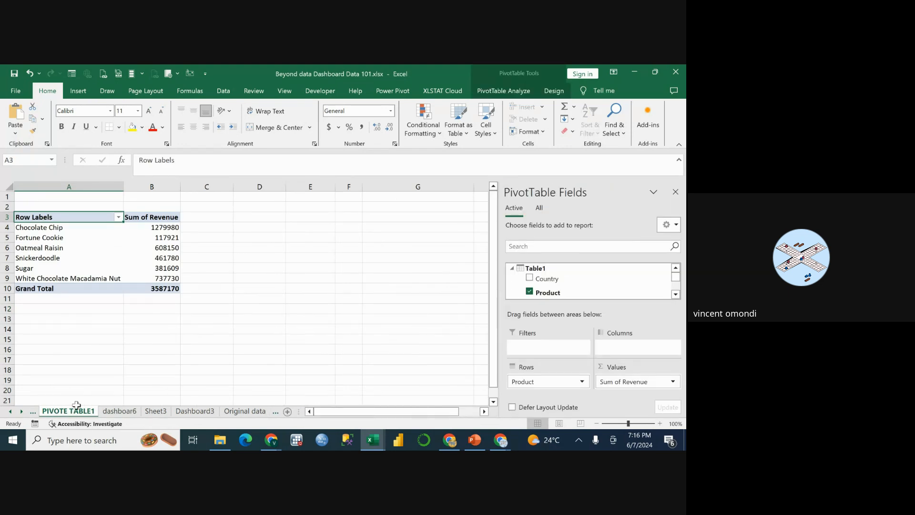
{"action": "left_click", "coordinate": [50, 227]}
{"action": "left_click", "coordinate": [48, 219]}
{"action": "left_click", "coordinate": [515, 94]}
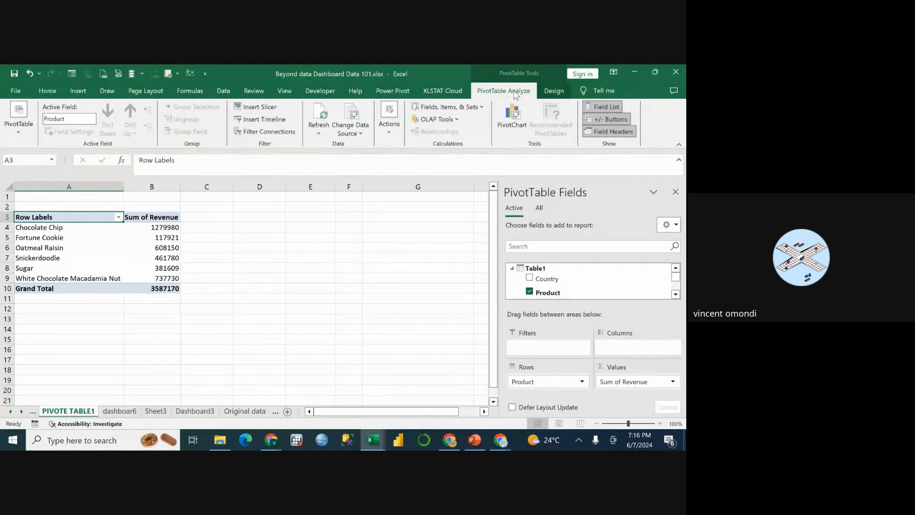
{"action": "left_click", "coordinate": [512, 126]}
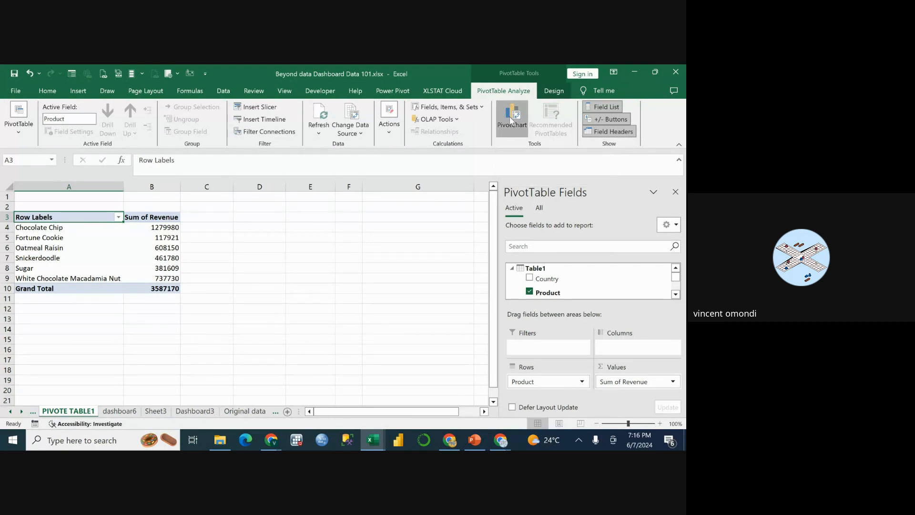
{"action": "mouse_move", "coordinate": [296, 225]}
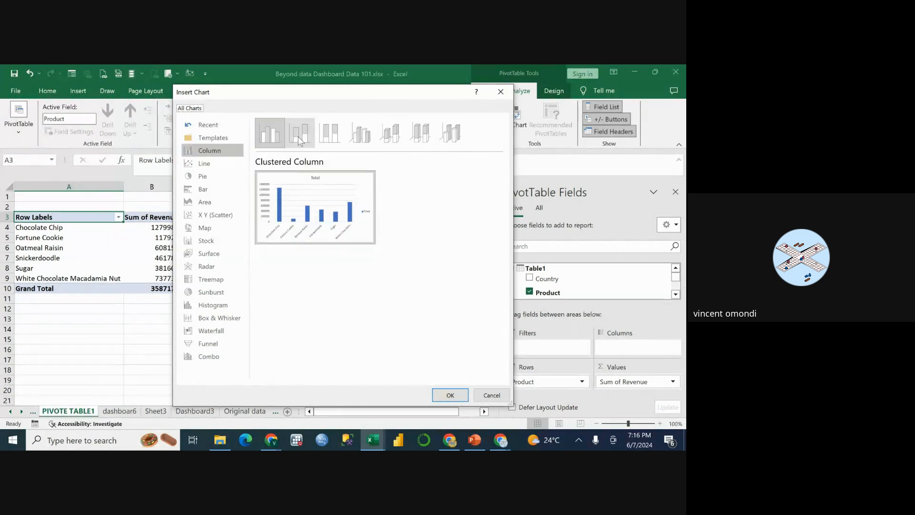
{"action": "left_click", "coordinate": [298, 136]}
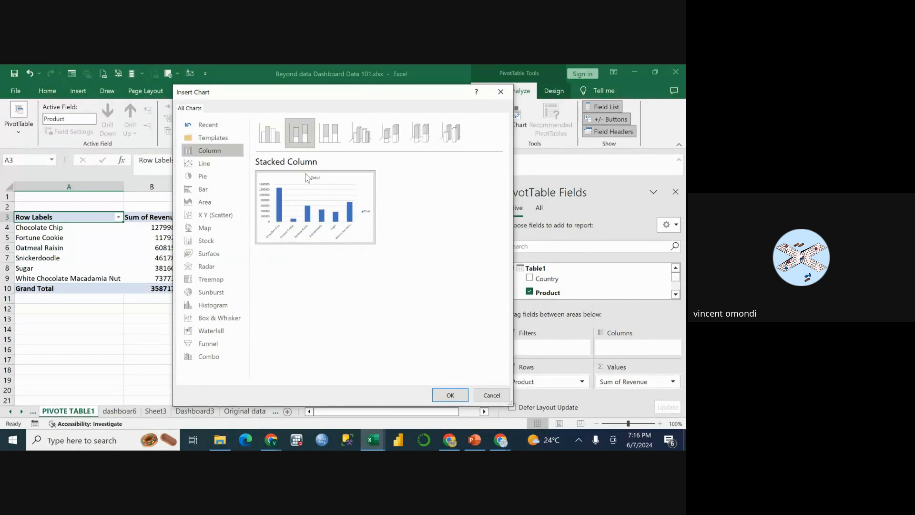
{"action": "mouse_move", "coordinate": [305, 186]}
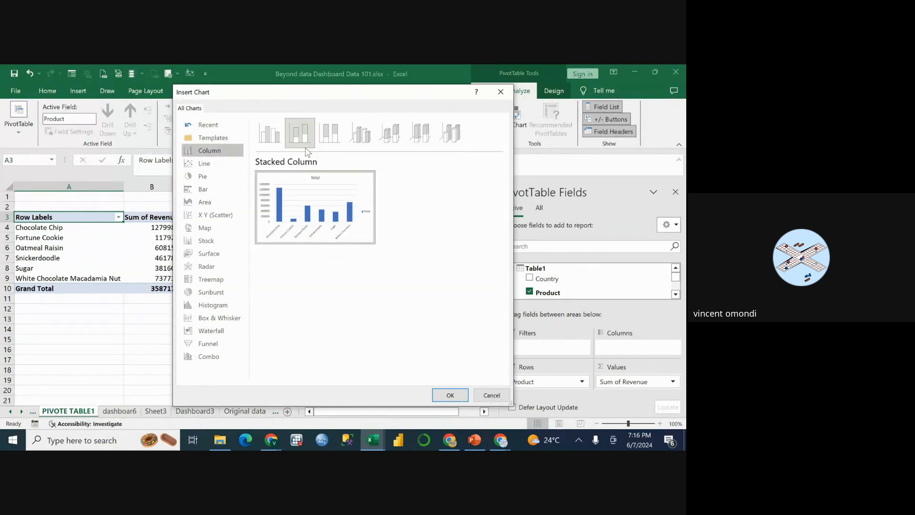
{"action": "left_click", "coordinate": [450, 396]}
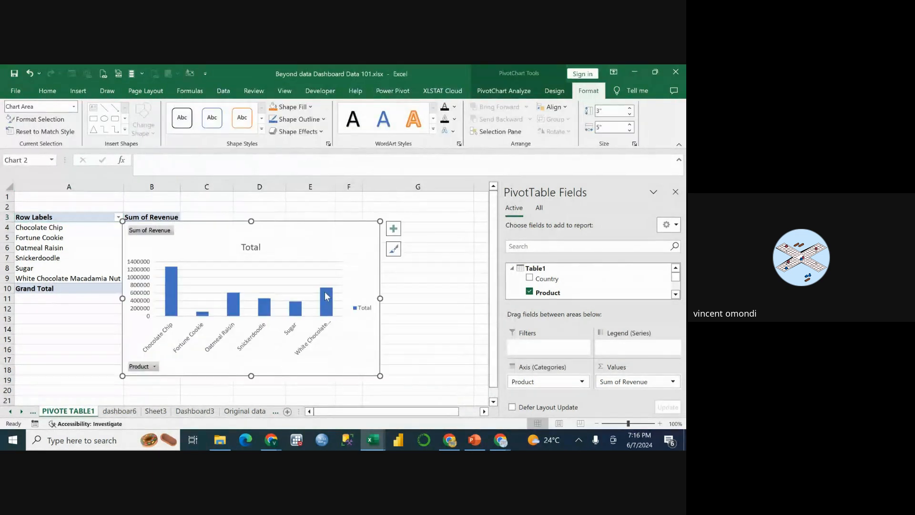
{"action": "left_click_drag", "start_coordinate": [311, 239], "coordinate": [382, 223]}
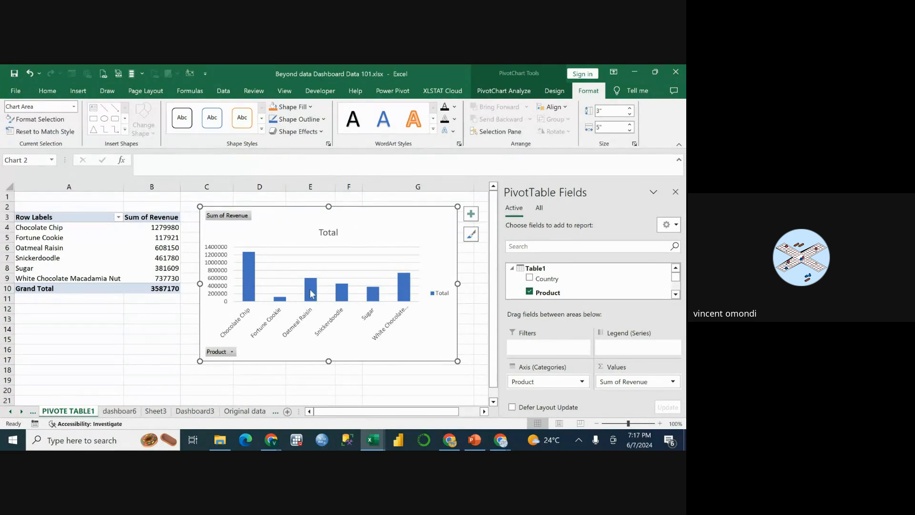
Move the new revenue PivotChart from PIVOTE TABLE1 to the dashboar6 sheet as an embedded object.
{"action": "right_click", "coordinate": [388, 231]}
{"action": "left_click", "coordinate": [374, 231]}
{"action": "right_click", "coordinate": [373, 230]}
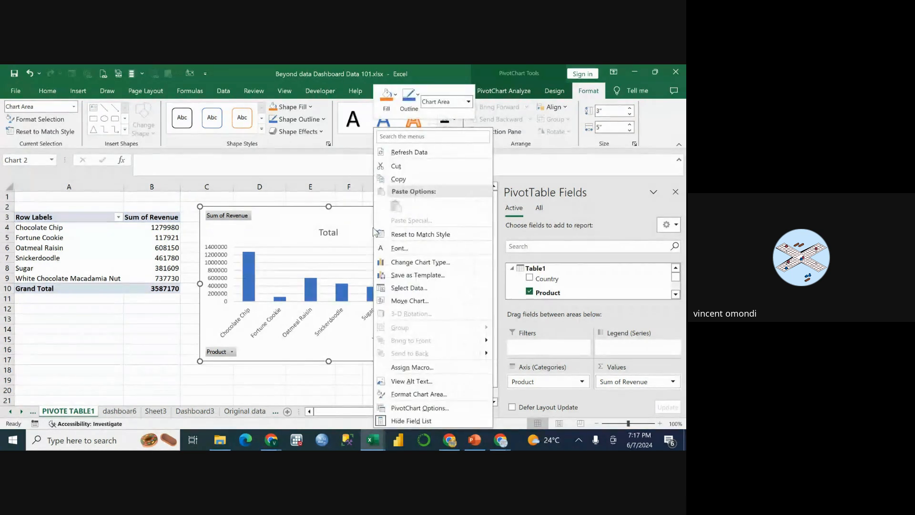
{"action": "left_click", "coordinate": [412, 302]}
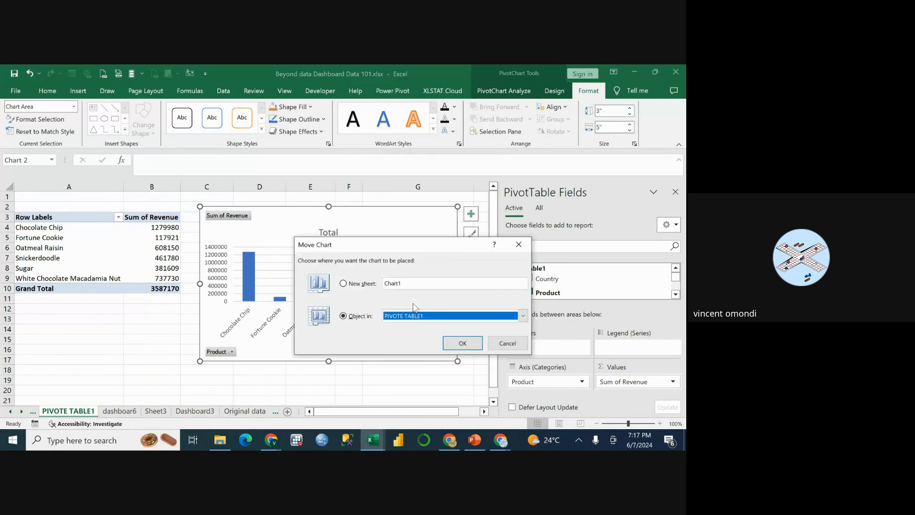
{"action": "left_click_drag", "start_coordinate": [408, 246], "coordinate": [343, 210]}
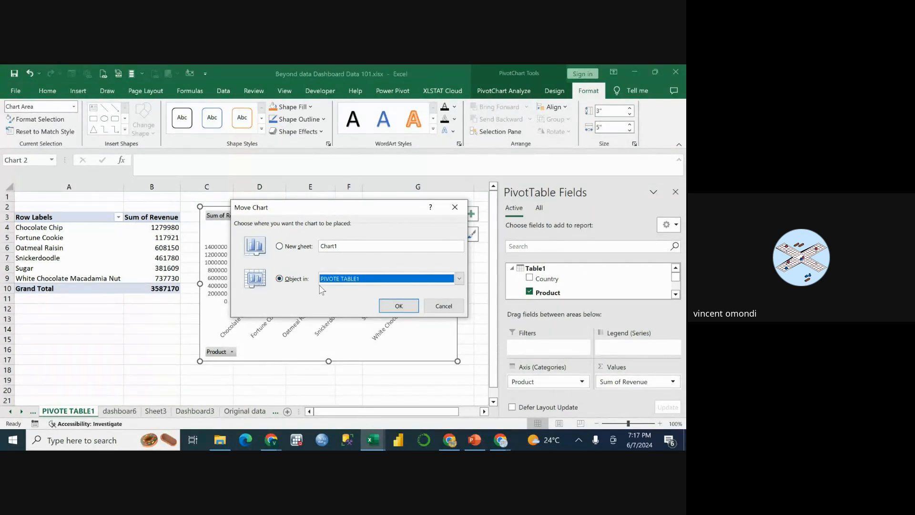
{"action": "left_click", "coordinate": [459, 279]}
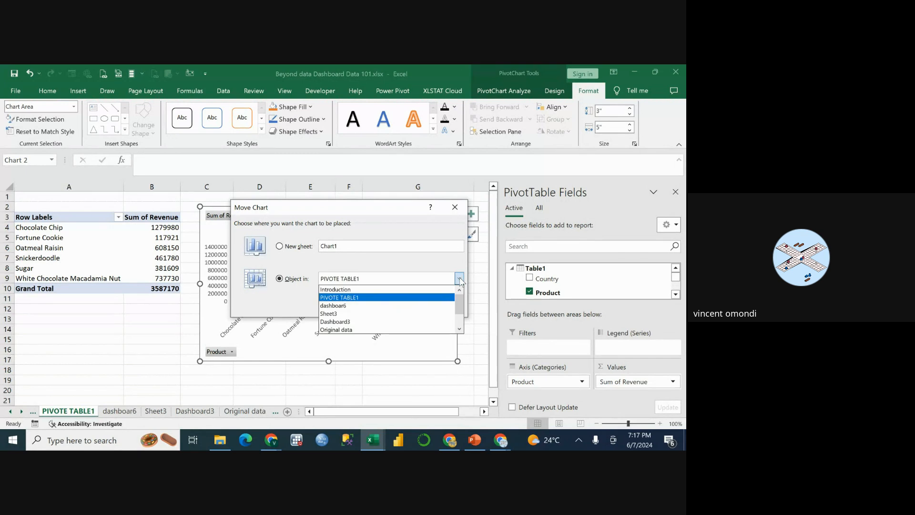
{"action": "left_click", "coordinate": [380, 305]}
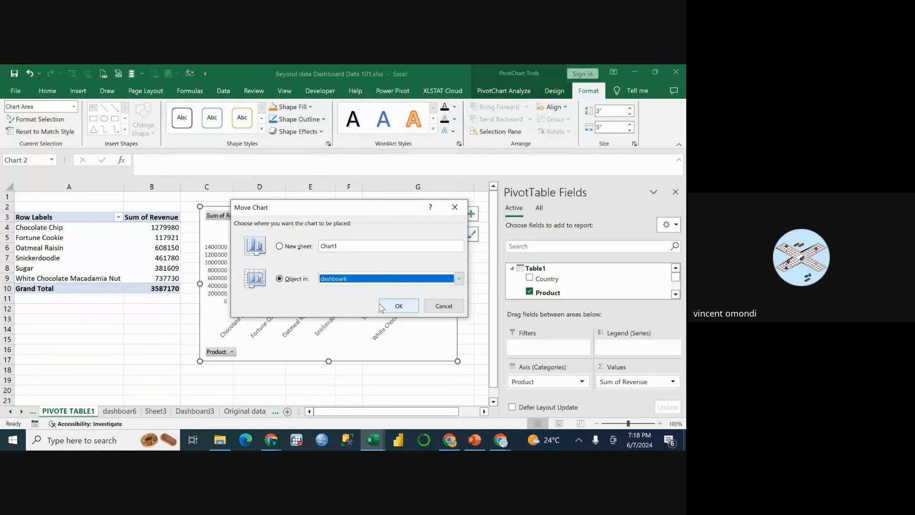
{"action": "left_click", "coordinate": [409, 307]}
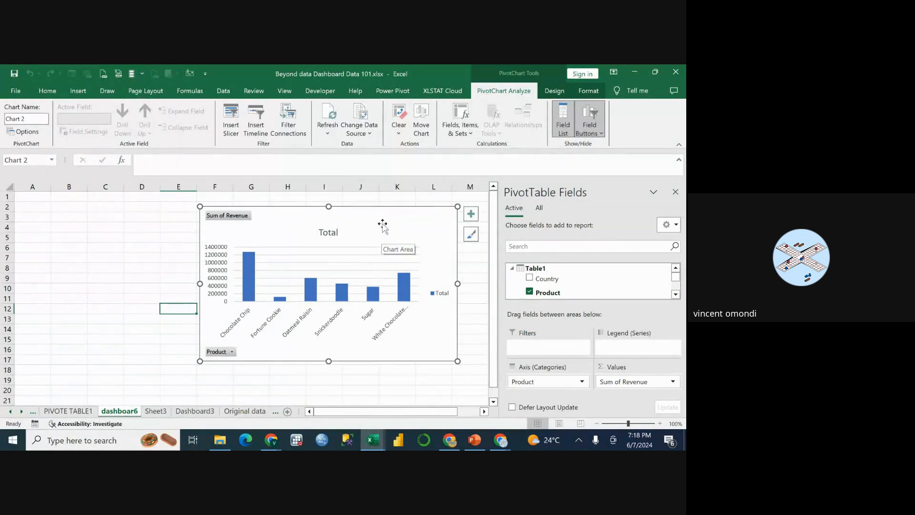
Reposition the chart on dashboar6 to about columns A to G, rows 2 to 17, and compare it with the Dashboard3 sheet.
{"action": "left_click_drag", "start_coordinate": [359, 220], "coordinate": [184, 213]}
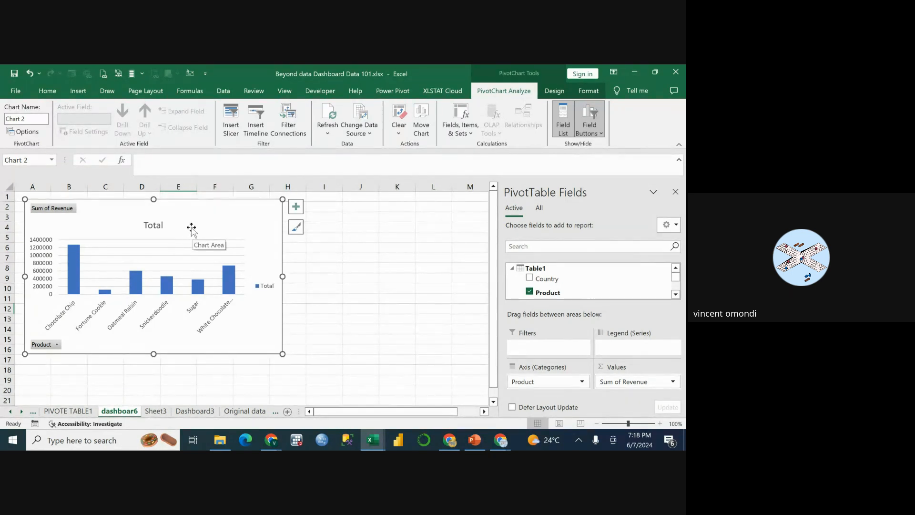
{"action": "mouse_move", "coordinate": [199, 217]}
{"action": "left_mouse_down"}
{"action": "mouse_move", "coordinate": [208, 238]}
{"action": "mouse_move", "coordinate": [193, 232]}
{"action": "left_mouse_up"}
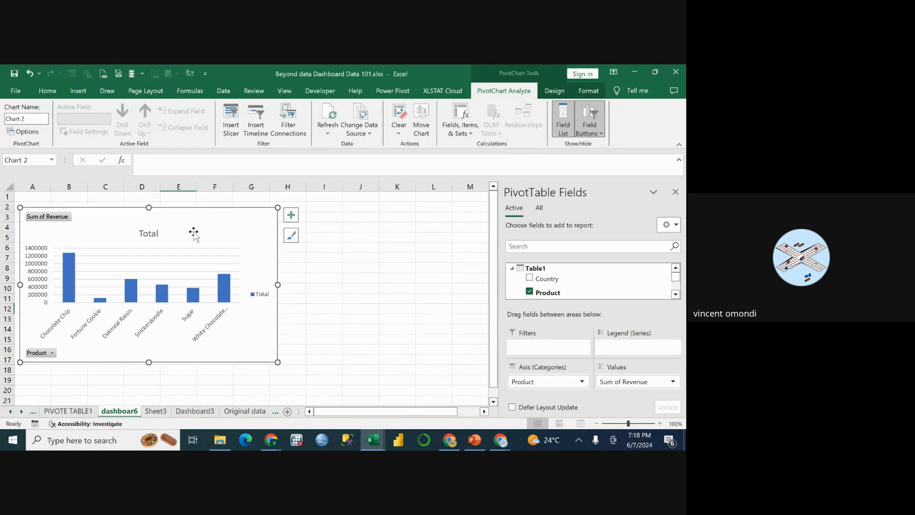
{"action": "left_click", "coordinate": [203, 412]}
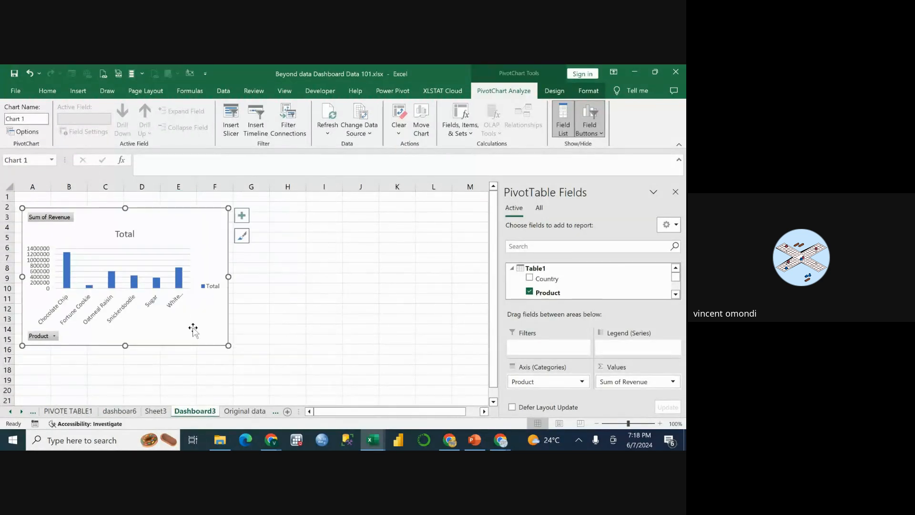
{"action": "left_click", "coordinate": [117, 412]}
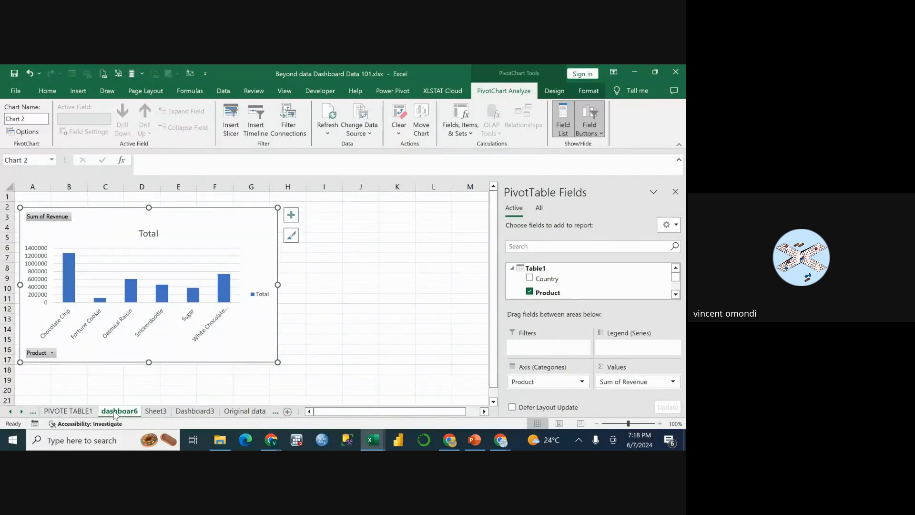
Review the Chocolate Chip revenue in the PIVOTE TABLE1 PivotTable and the list on the Questions sheet, ending back on PIVOTE TABLE1.
{"action": "left_click", "coordinate": [71, 411]}
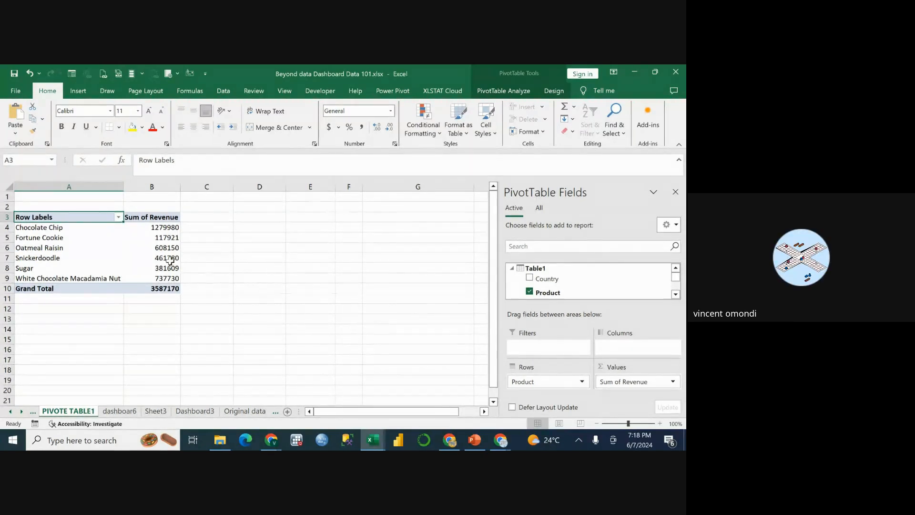
{"action": "left_click", "coordinate": [36, 232]}
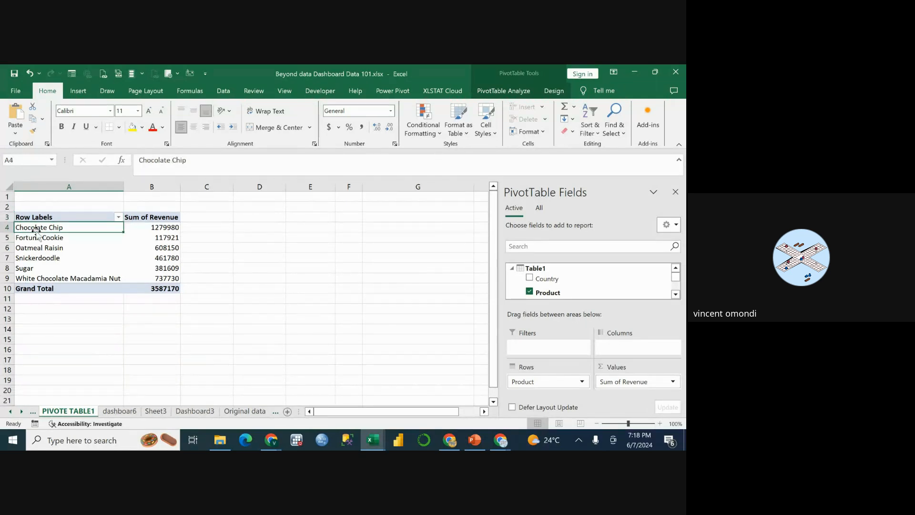
{"action": "left_click", "coordinate": [150, 229]}
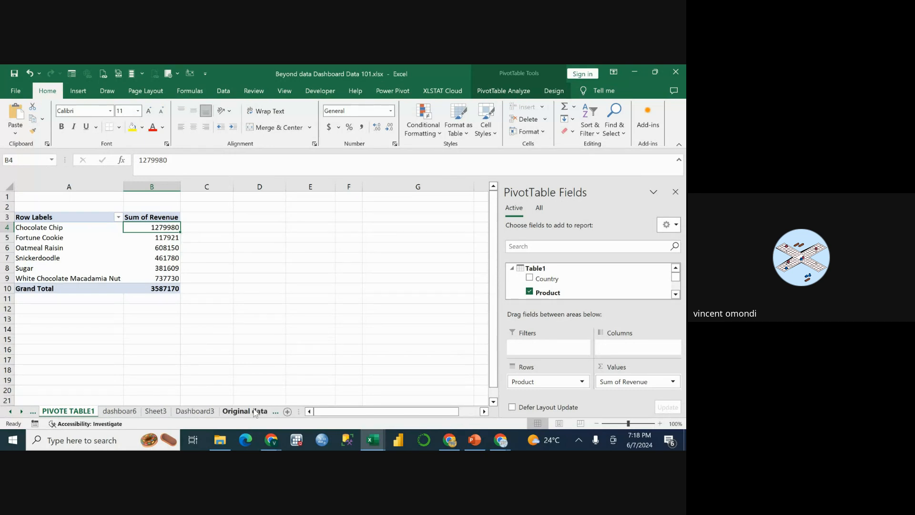
{"action": "left_click", "coordinate": [272, 411]}
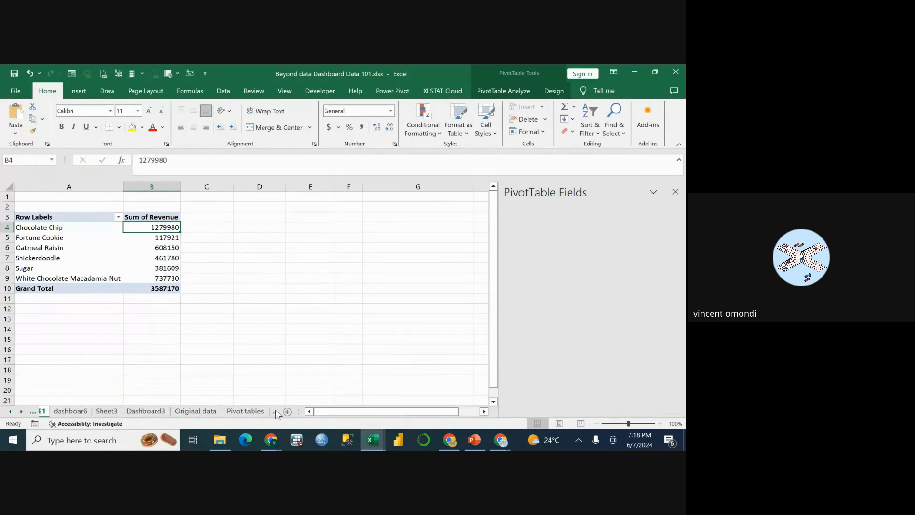
{"action": "left_click", "coordinate": [323, 411]}
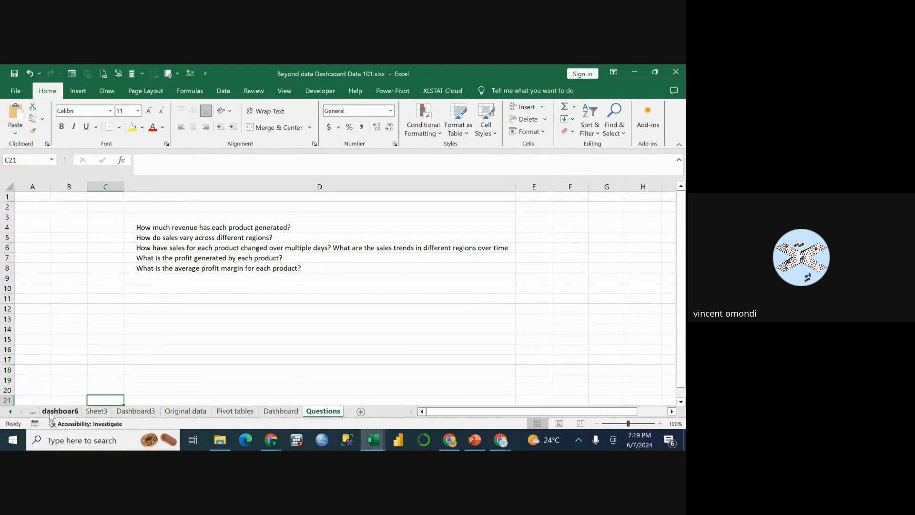
{"action": "left_click", "coordinate": [31, 414]}
{"action": "left_click", "coordinate": [64, 411]}
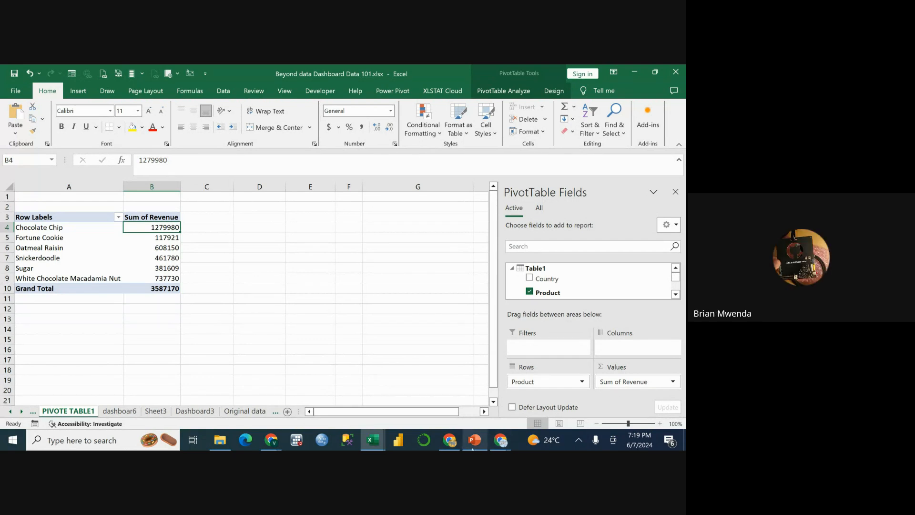
{"action": "mouse_move", "coordinate": [472, 448]}
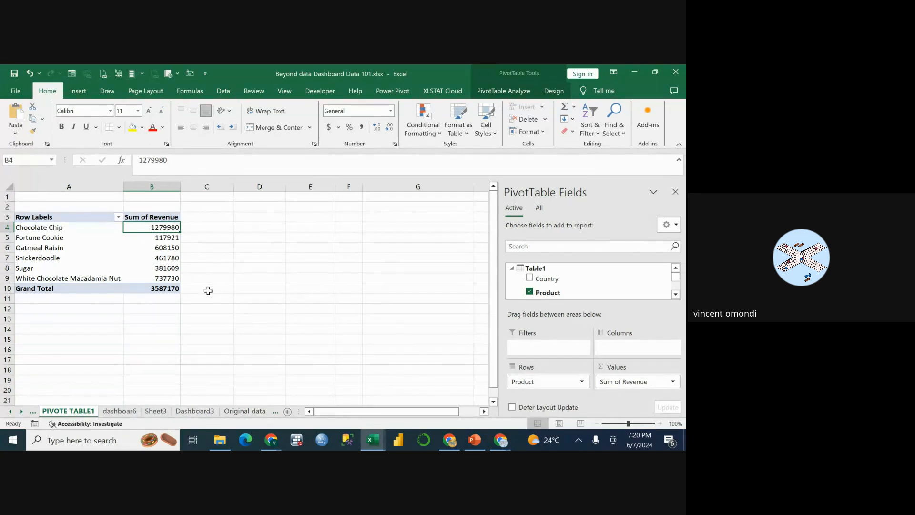
Examine the product labels and their Sum of Revenue values in the PivotTable, focusing on the Chocolate Chip row.
{"action": "left_click", "coordinate": [67, 230]}
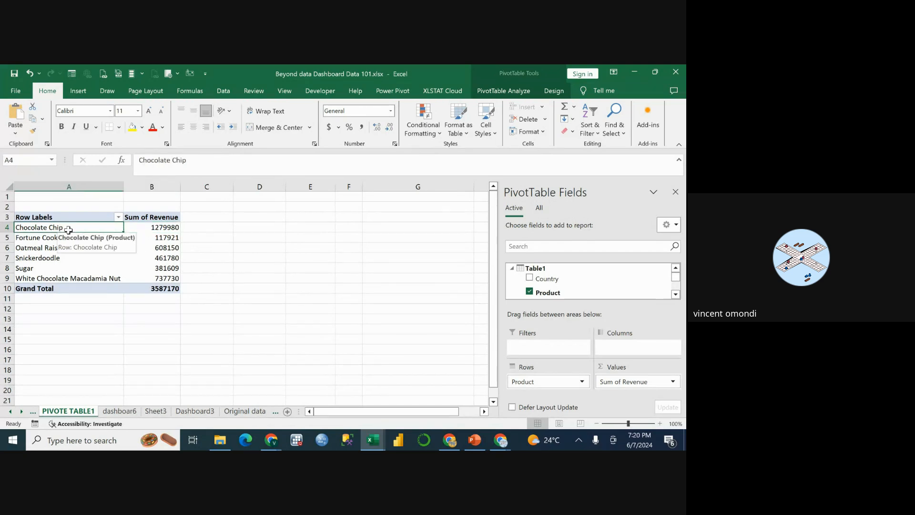
{"action": "left_click", "coordinate": [71, 217]}
{"action": "left_click", "coordinate": [76, 230]}
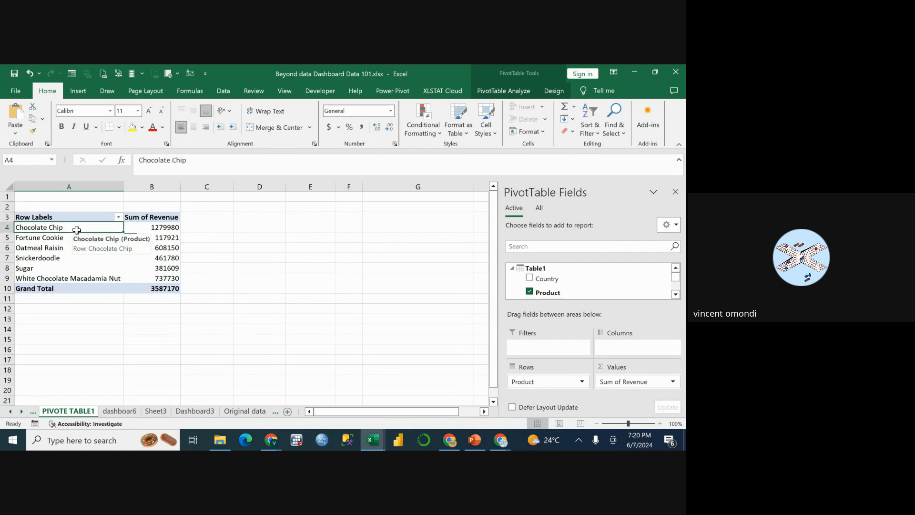
{"action": "left_click", "coordinate": [66, 243]}
{"action": "left_click", "coordinate": [63, 233]}
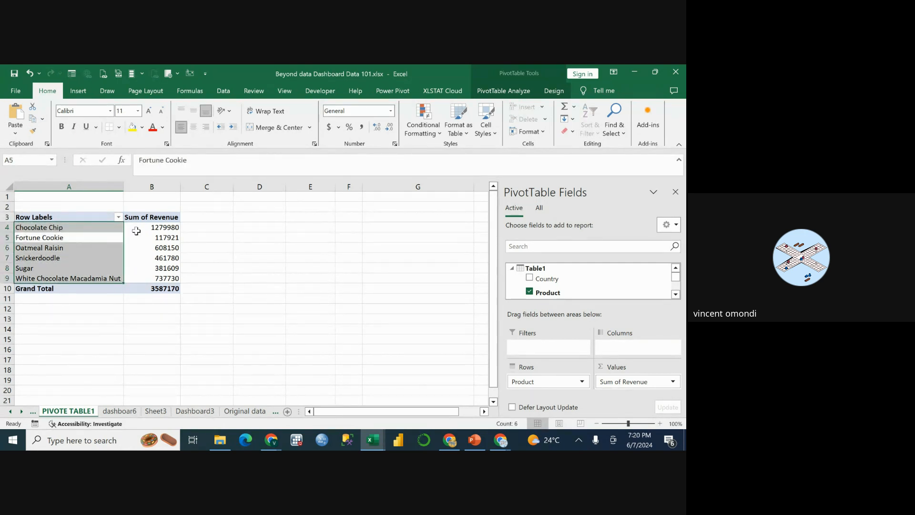
{"action": "left_click", "coordinate": [139, 230]}
{"action": "left_click", "coordinate": [159, 238]}
{"action": "left_click", "coordinate": [171, 227]}
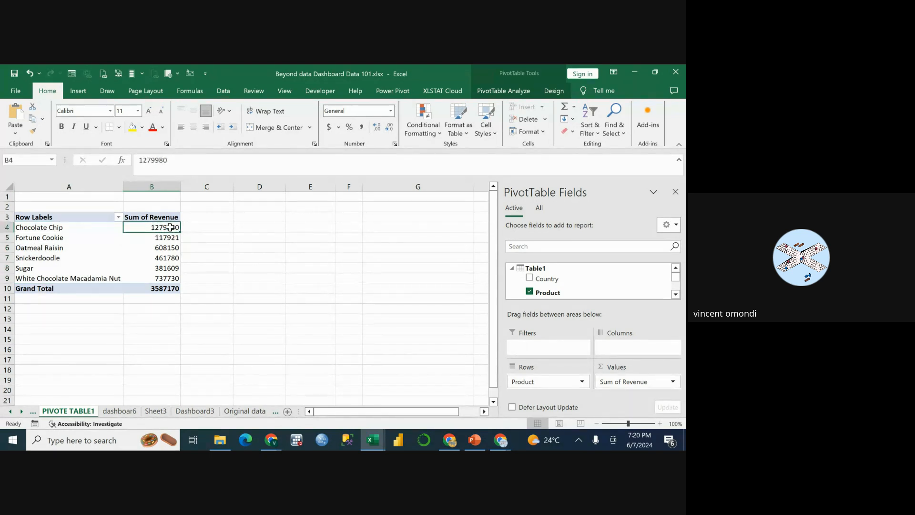
{"action": "mouse_move", "coordinate": [170, 228]}
Switch to the Google Meet call and stop presenting the screen.
{"action": "left_click", "coordinate": [634, 72]}
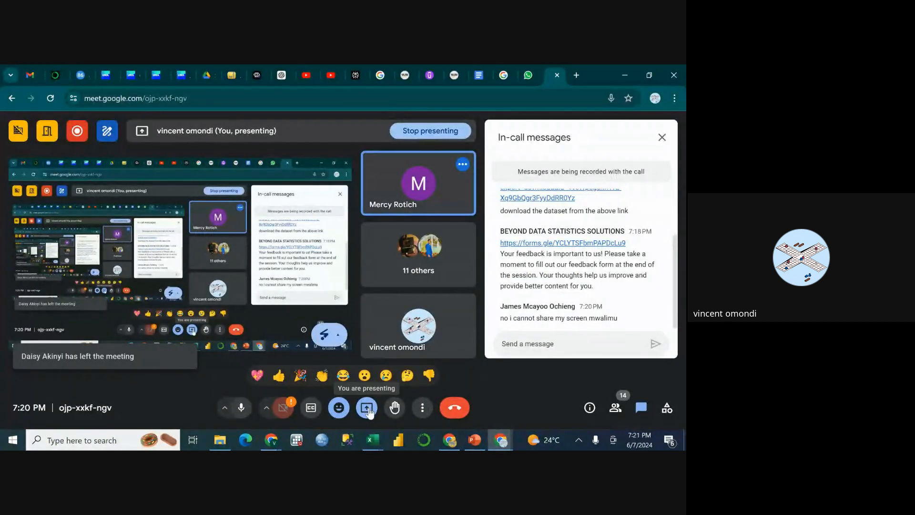
{"action": "left_click", "coordinate": [367, 408]}
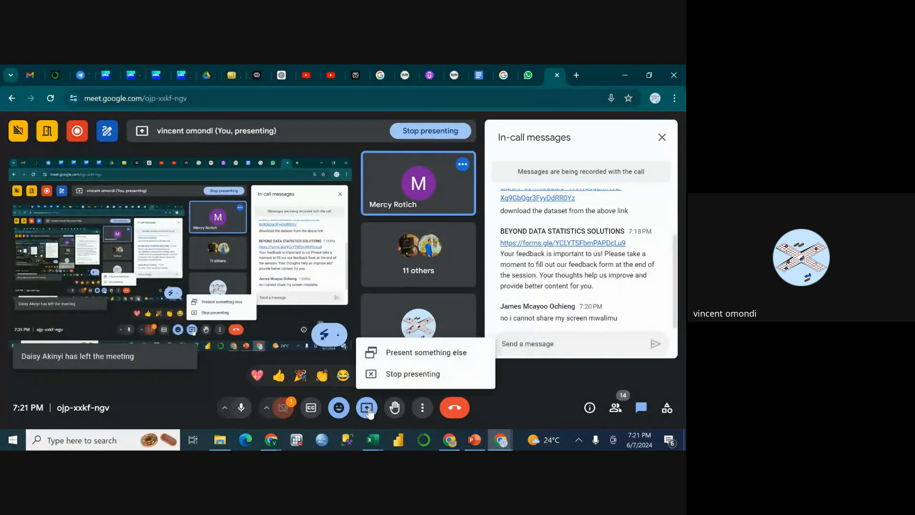
{"action": "left_click", "coordinate": [413, 374]}
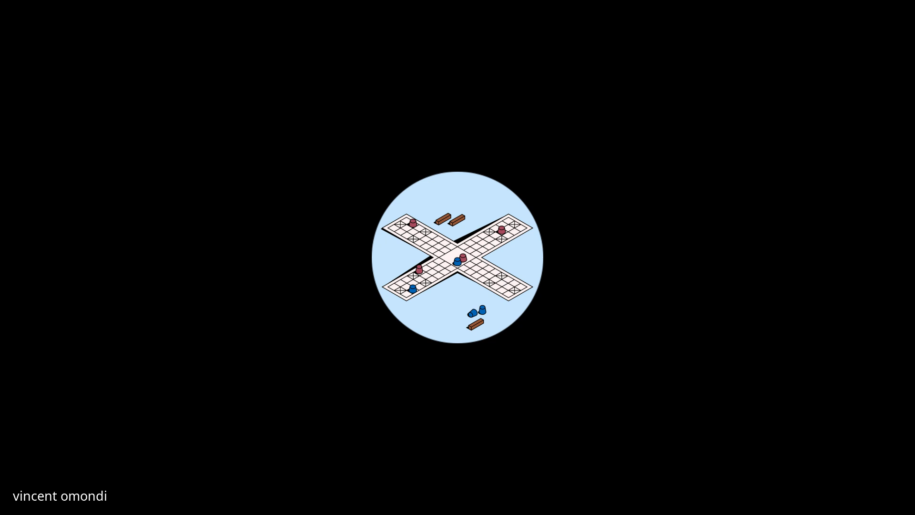
Dismiss the Google Chrome presenting notification covering the Pivot Table sheet of the Dashboard Data workbook.
{"action": "left_click", "coordinate": [147, 268]}
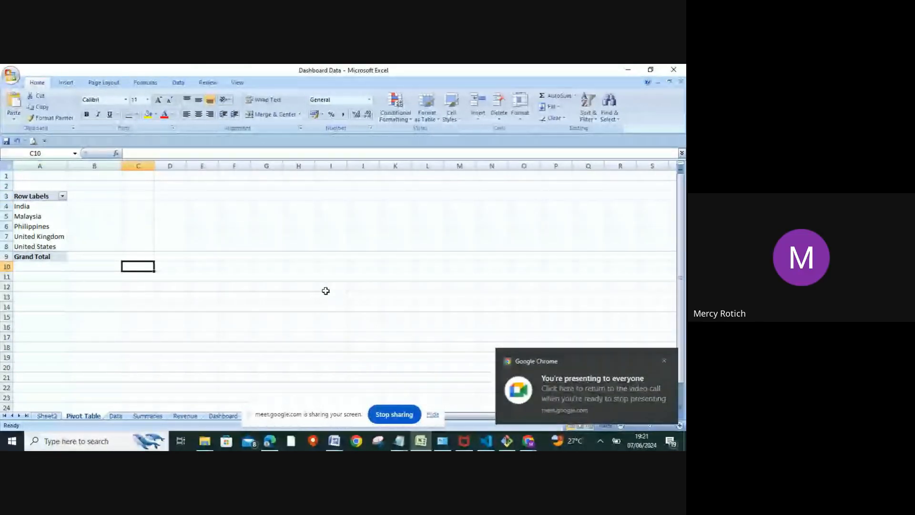
{"action": "left_click", "coordinate": [663, 361]}
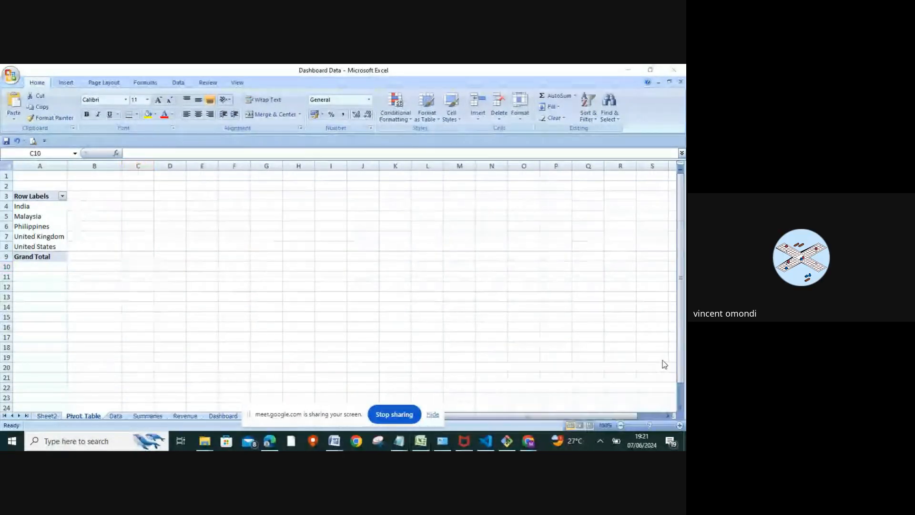
{"action": "left_click", "coordinate": [119, 247]}
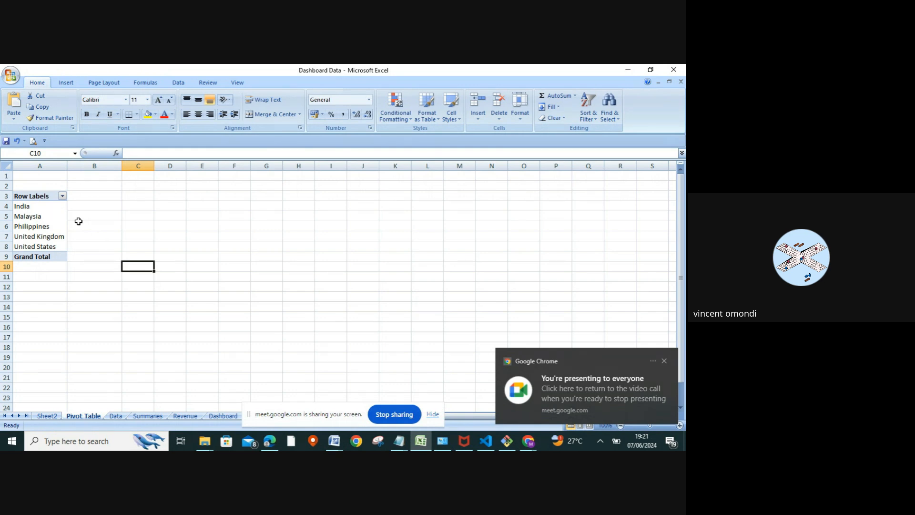
{"action": "left_click", "coordinate": [663, 360]}
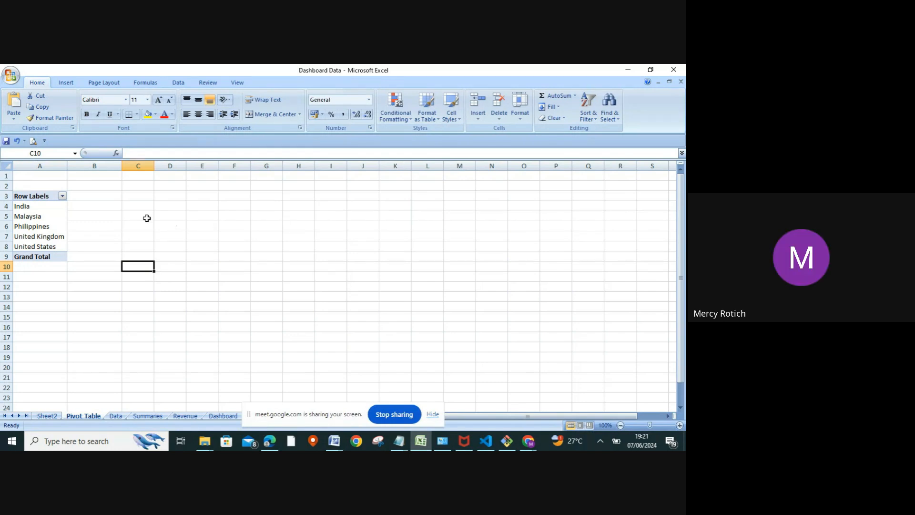
Add Units Sold as a summed value to the country PivotTable on the Pivot Table sheet.
{"action": "left_click", "coordinate": [45, 209]}
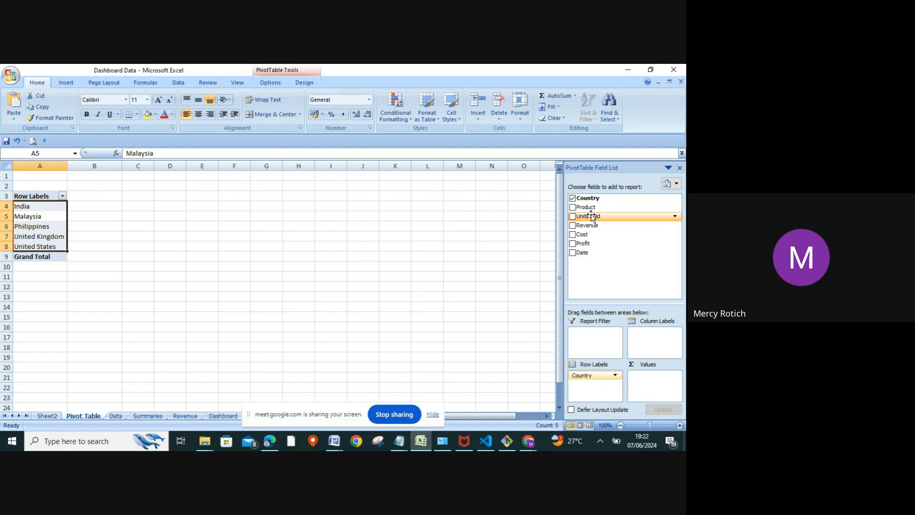
{"action": "left_click_drag", "start_coordinate": [592, 217], "coordinate": [648, 376]}
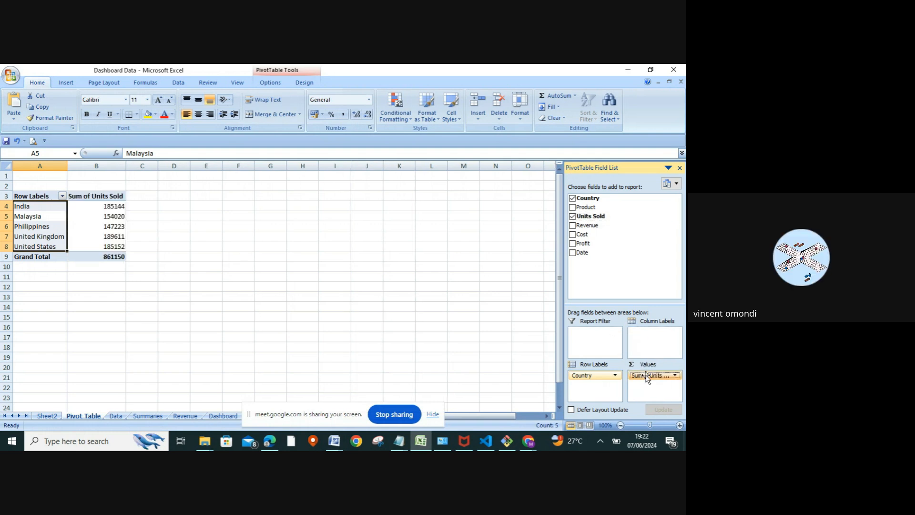
{"action": "left_click", "coordinate": [650, 375]}
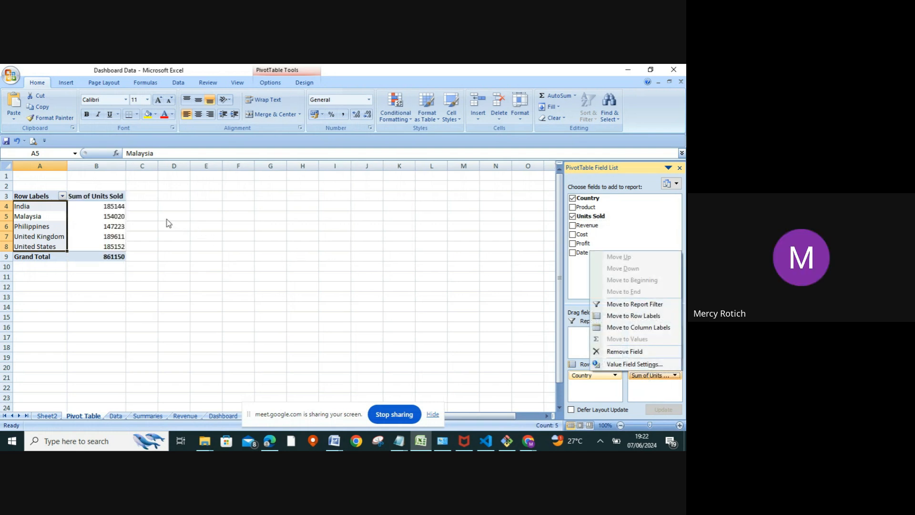
{"action": "left_click", "coordinate": [109, 216]}
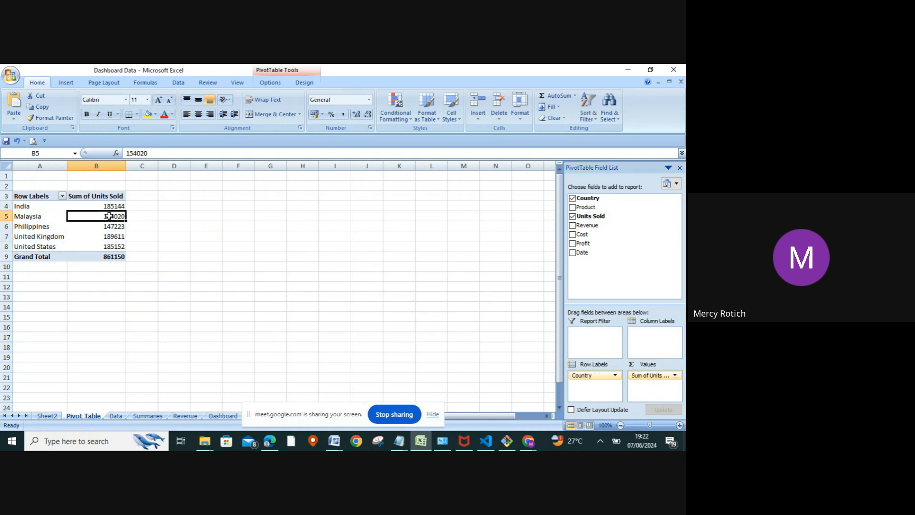
{"action": "left_click", "coordinate": [172, 207]}
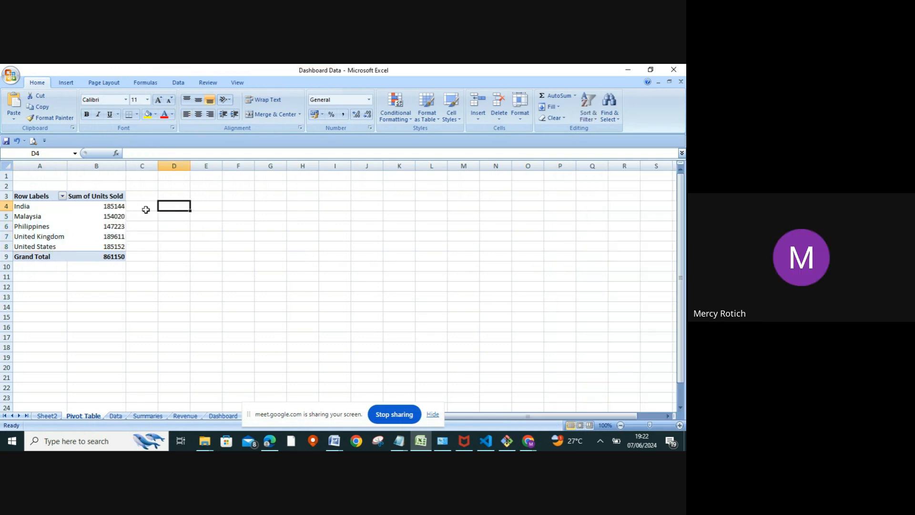
Insert a clustered column PivotChart of Units Sold by country from the PivotTable and close the PivotChart Filter Pane.
{"action": "left_click", "coordinate": [87, 219]}
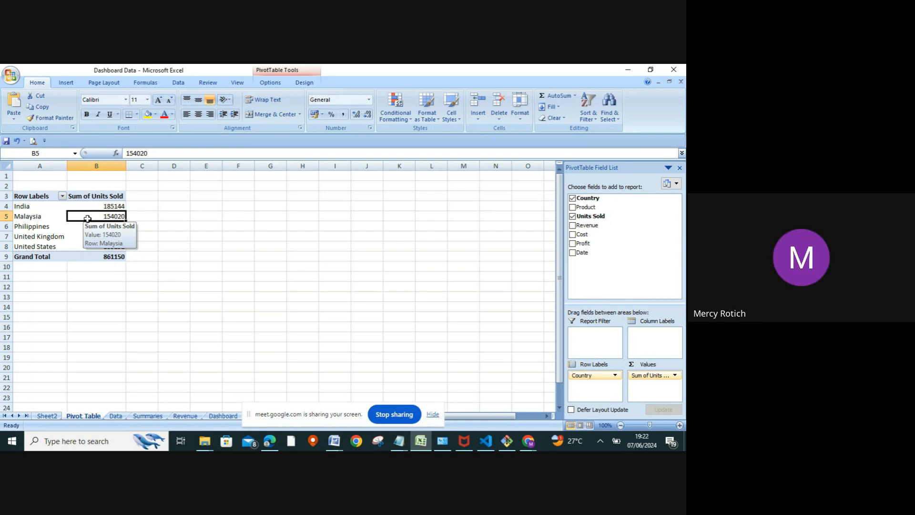
{"action": "left_click", "coordinate": [25, 215]}
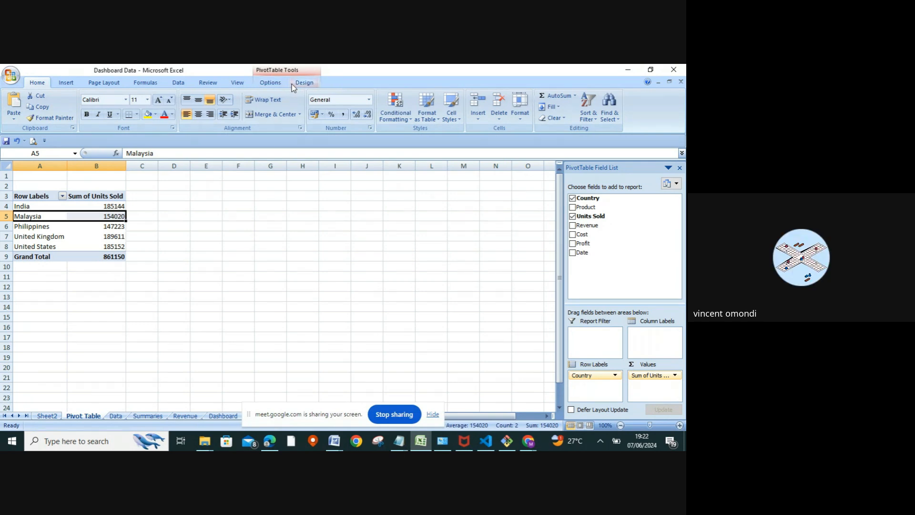
{"action": "left_click", "coordinate": [276, 84]}
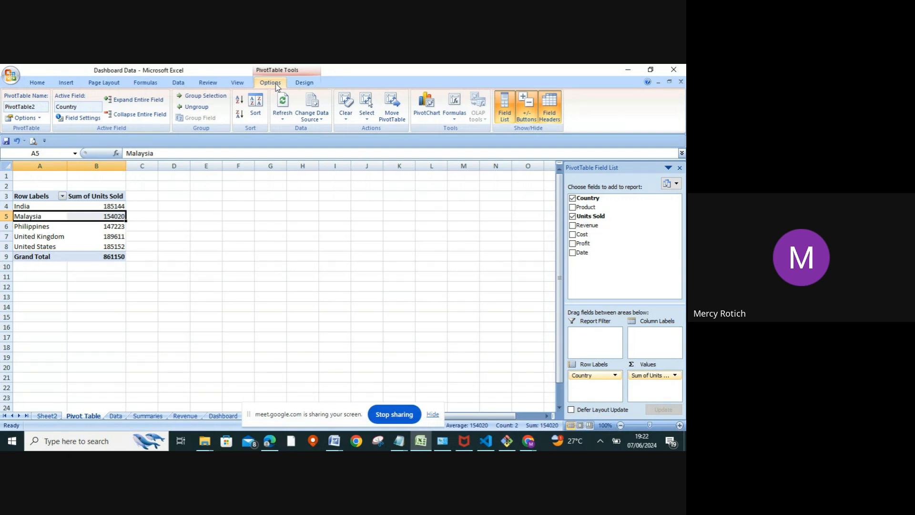
{"action": "left_click", "coordinate": [423, 110]}
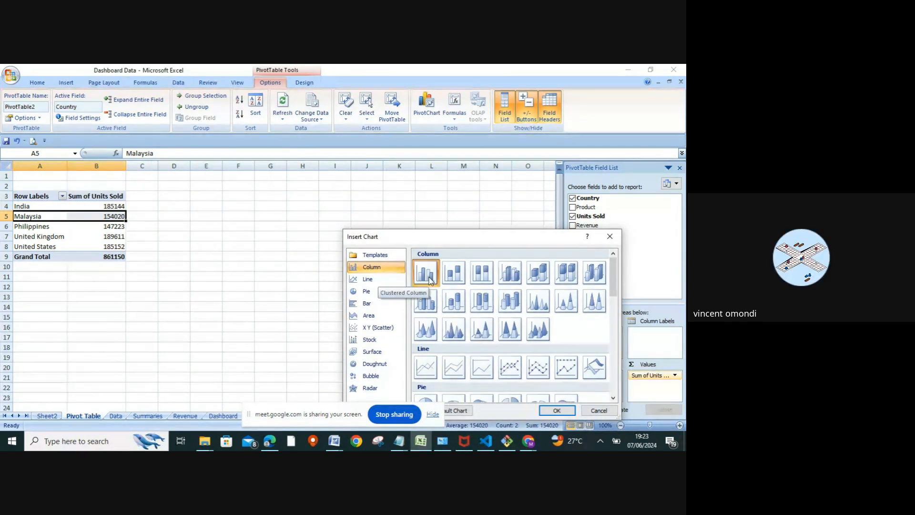
{"action": "left_click", "coordinate": [556, 410]}
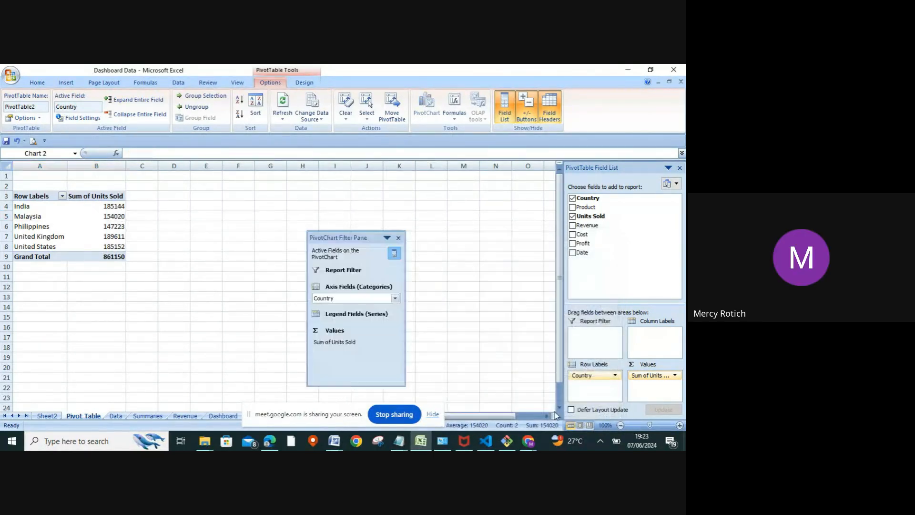
{"action": "left_click", "coordinate": [399, 240]}
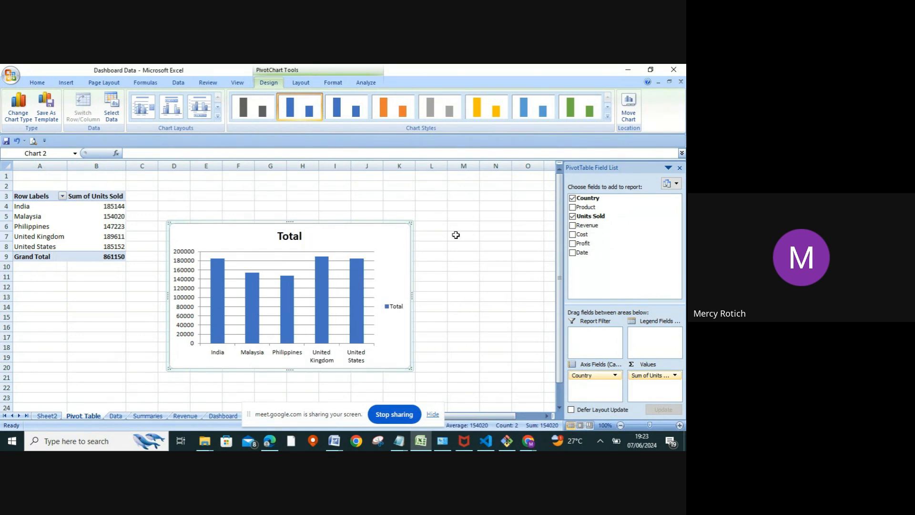
{"action": "left_click", "coordinate": [456, 235]}
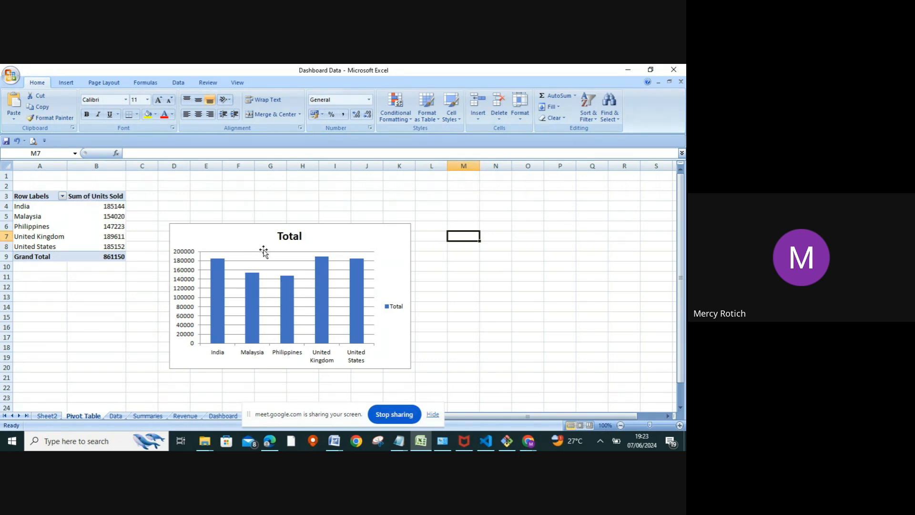
{"action": "left_click", "coordinate": [355, 252]}
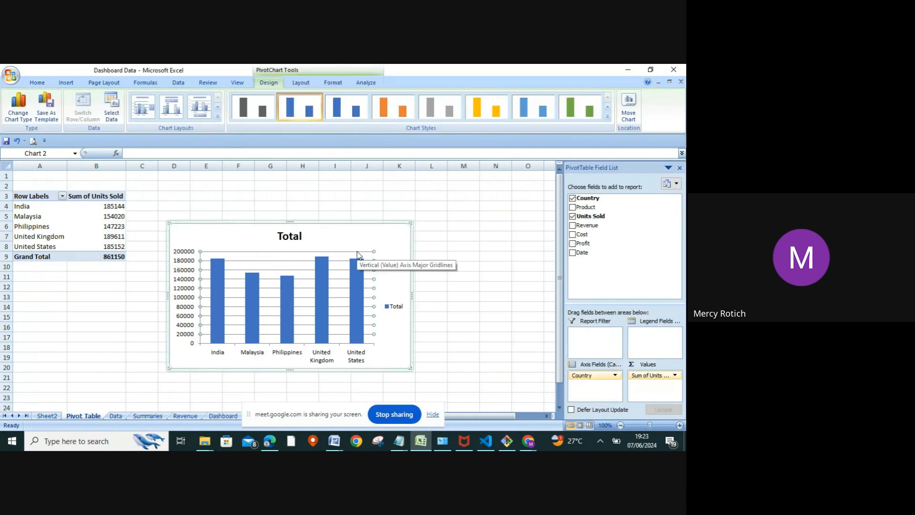
{"action": "right_click", "coordinate": [358, 254]}
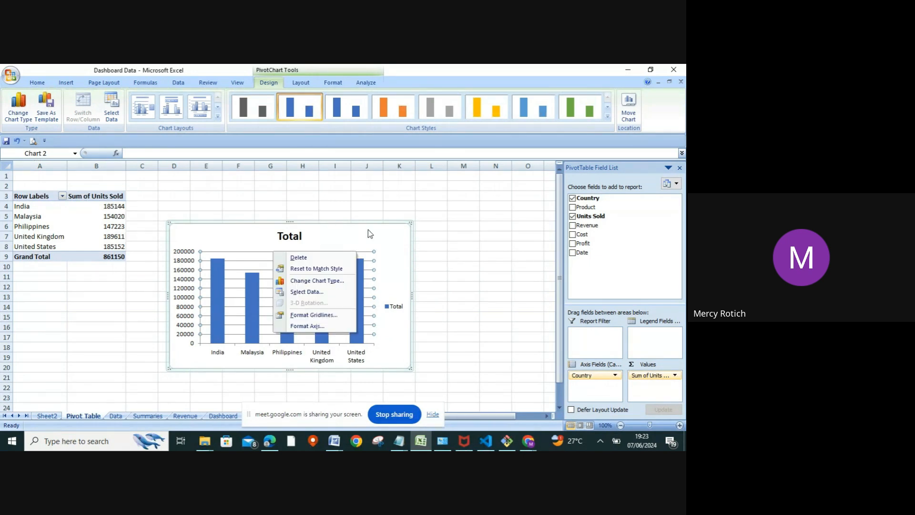
{"action": "left_click", "coordinate": [382, 233]}
{"action": "right_click", "coordinate": [385, 234]}
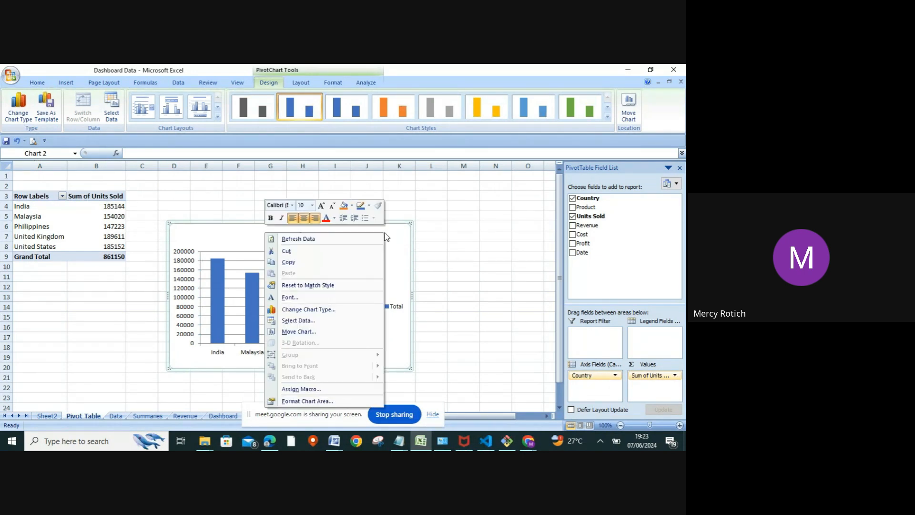
{"action": "left_click", "coordinate": [461, 223]}
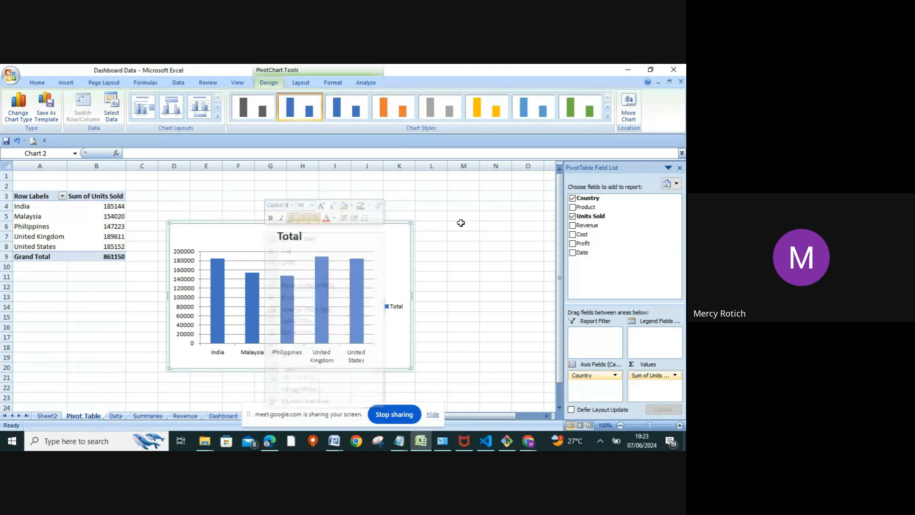
{"action": "left_click", "coordinate": [400, 195]}
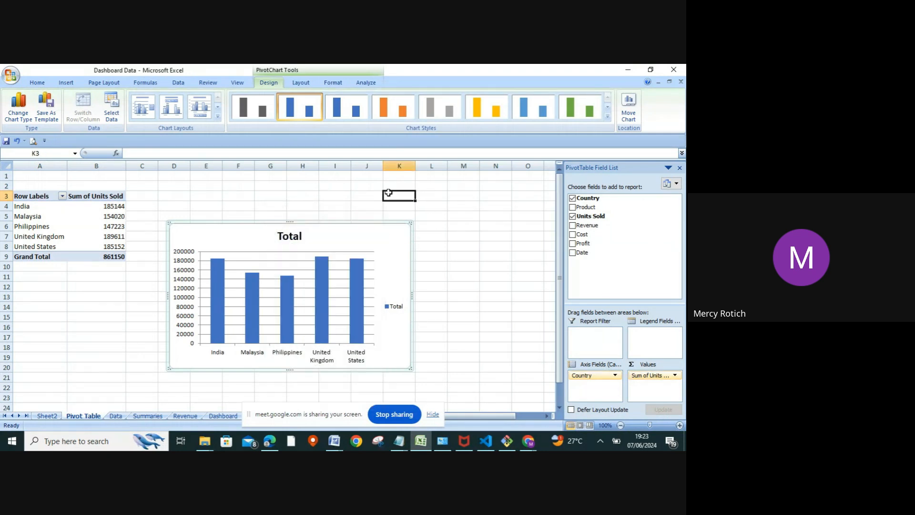
{"action": "left_click", "coordinate": [378, 231]}
{"action": "right_click", "coordinate": [379, 231]}
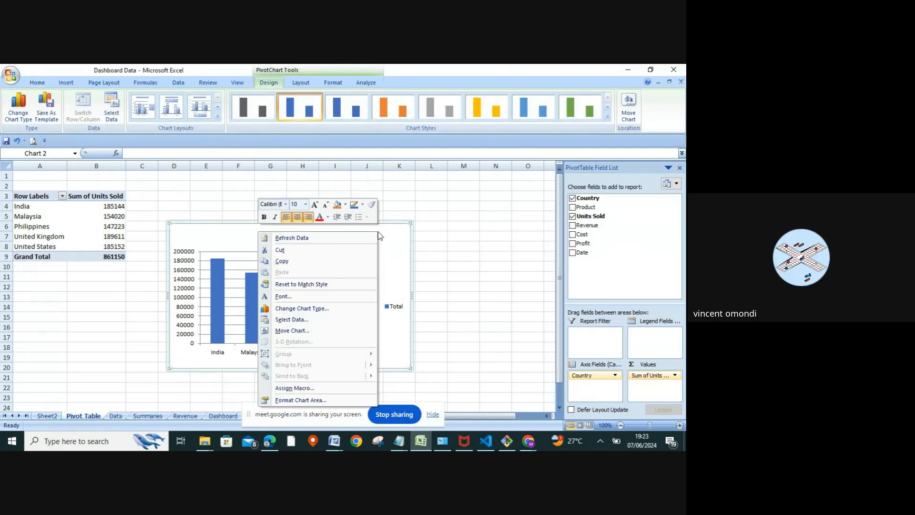
{"action": "left_click", "coordinate": [468, 212]}
{"action": "left_click", "coordinate": [448, 267]}
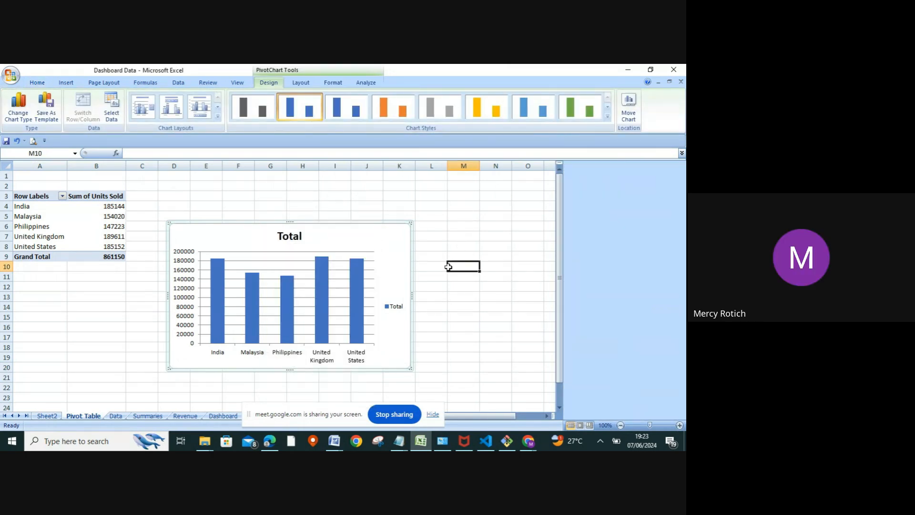
{"action": "left_click", "coordinate": [401, 259]}
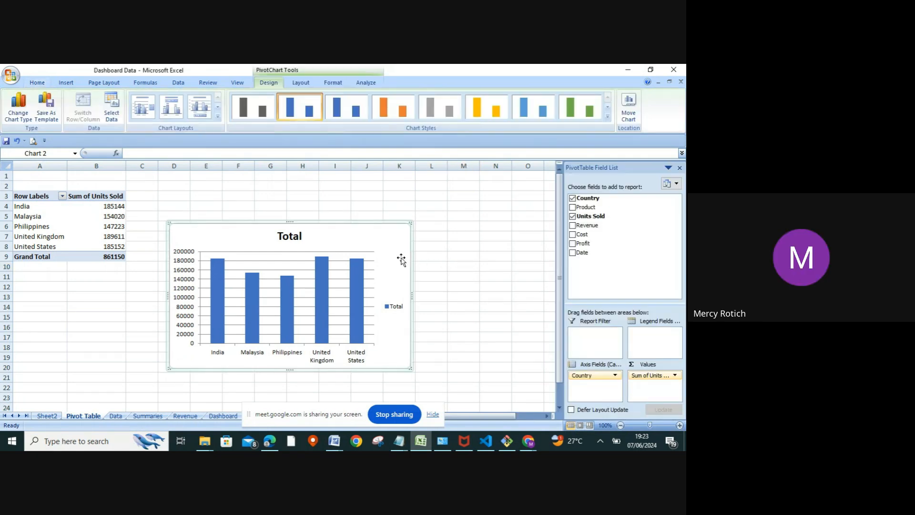
{"action": "right_click", "coordinate": [402, 260]}
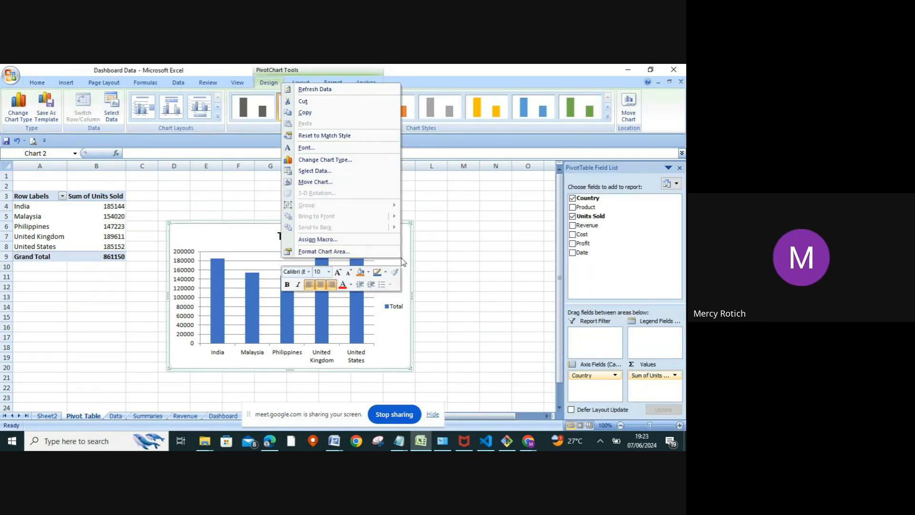
{"action": "left_click", "coordinate": [230, 182]}
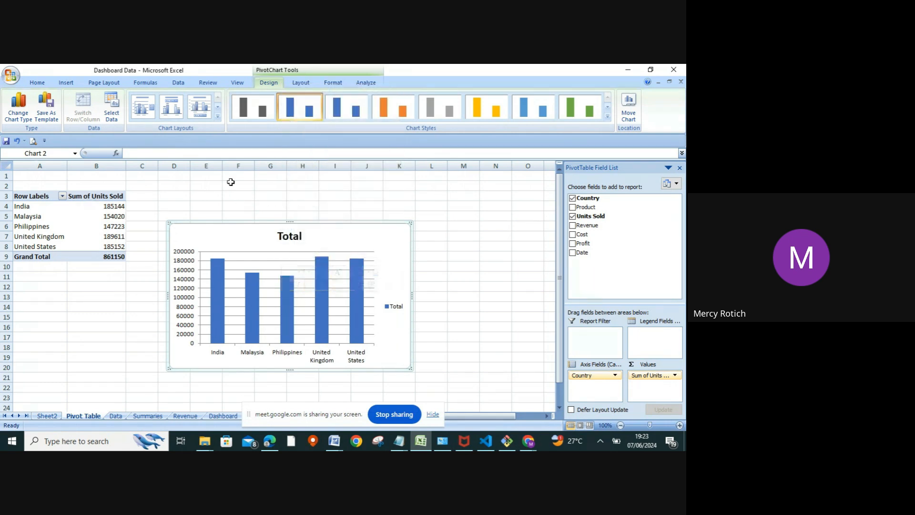
Move the Units Sold by country PivotChart to the Dashboard sheet as an embedded object.
{"action": "right_click", "coordinate": [387, 239]}
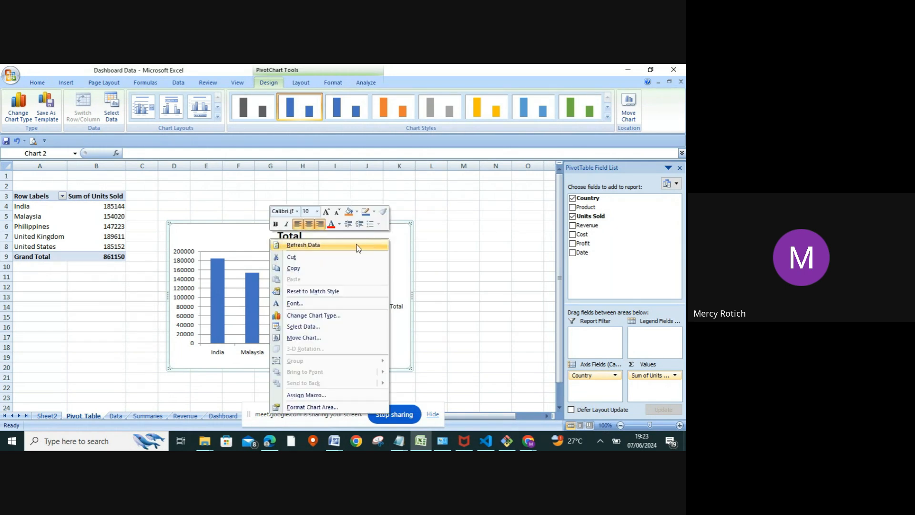
{"action": "left_click", "coordinate": [300, 338]}
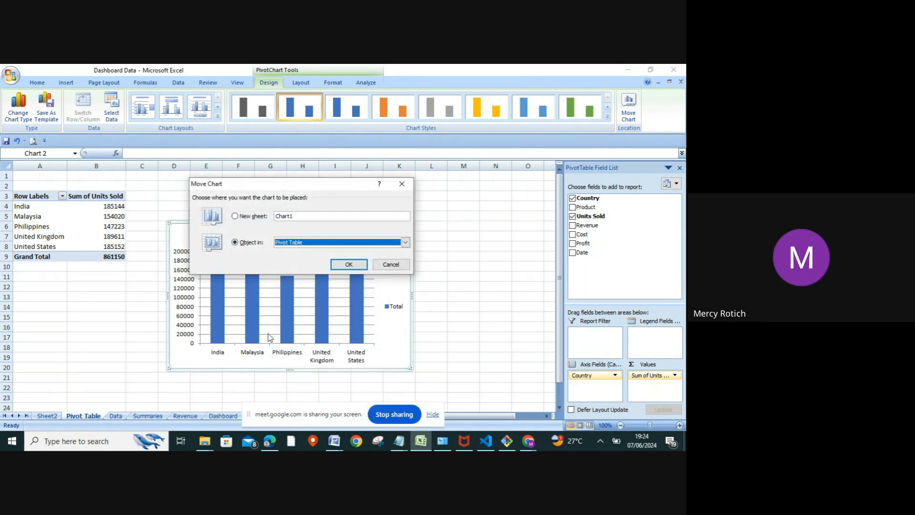
{"action": "left_click", "coordinate": [405, 243]}
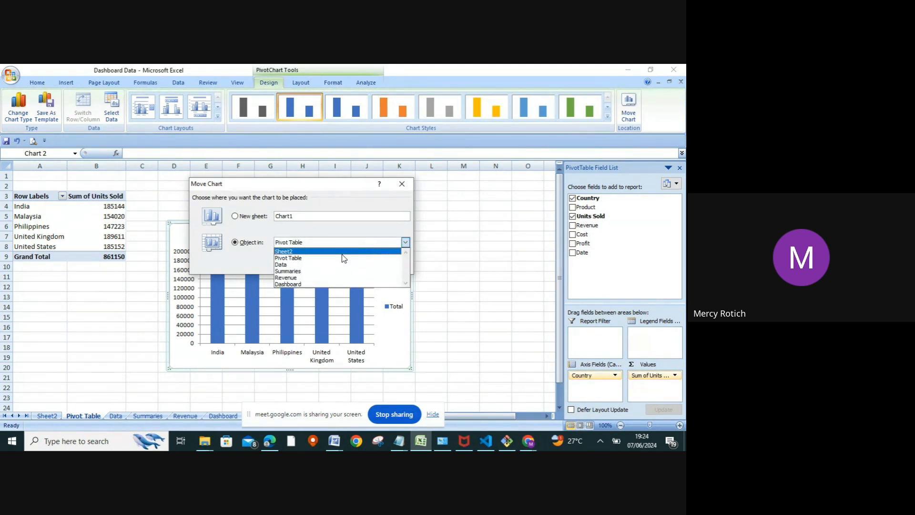
{"action": "left_click", "coordinate": [295, 285]}
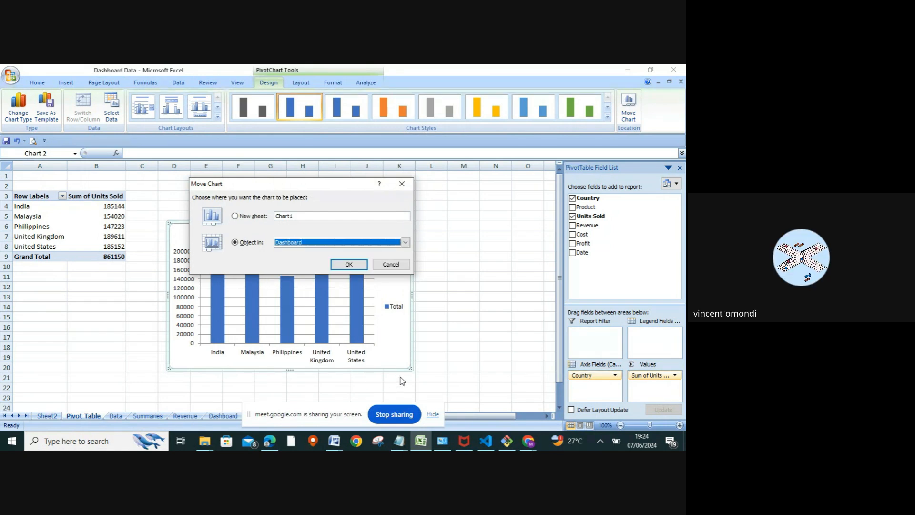
{"action": "left_click", "coordinate": [349, 265]}
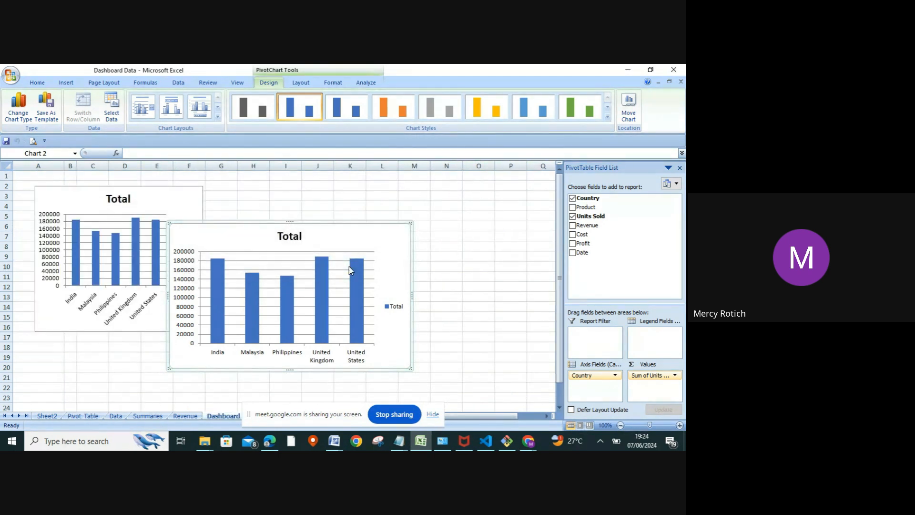
Place the moved PivotChart beside the existing chart on the Dashboard sheet and enlarge it slightly from its lower-left corner.
{"action": "left_click", "coordinate": [276, 188]}
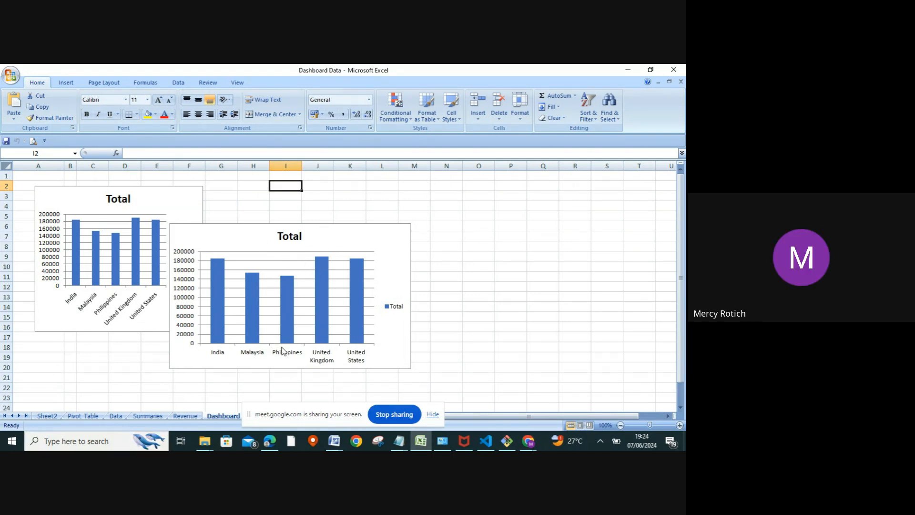
{"action": "left_click_drag", "start_coordinate": [231, 240], "coordinate": [270, 190]}
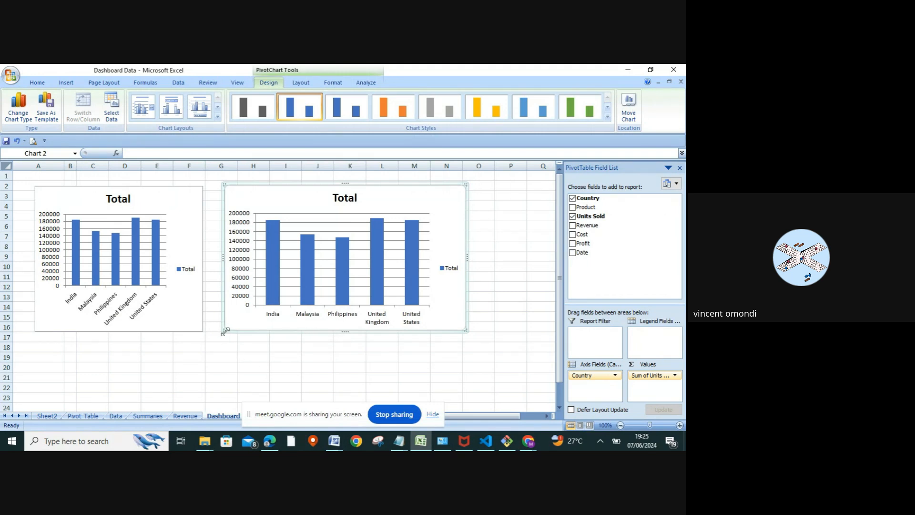
{"action": "left_click_drag", "start_coordinate": [225, 331], "coordinate": [221, 336]}
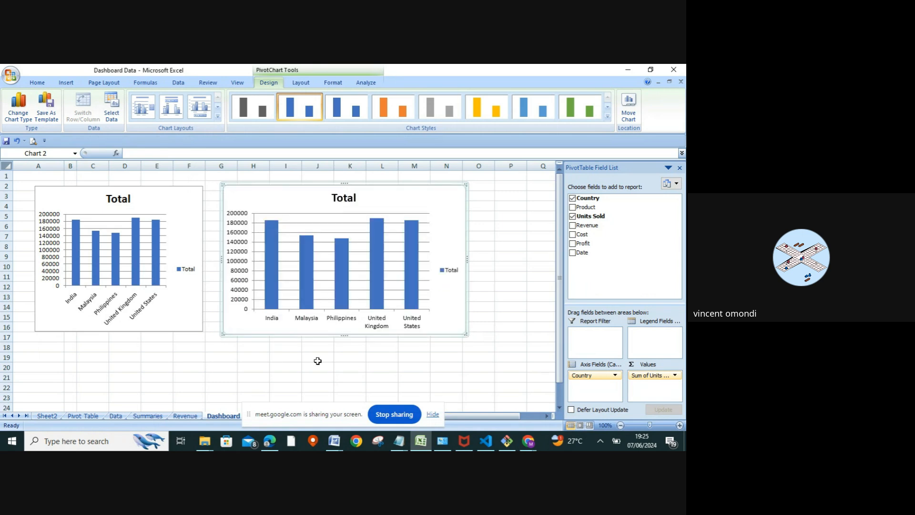
Stop the current screen sharing and switch to the Beyond data Dashboard Data 101 workbook in Excel.
{"action": "left_click", "coordinate": [389, 417]}
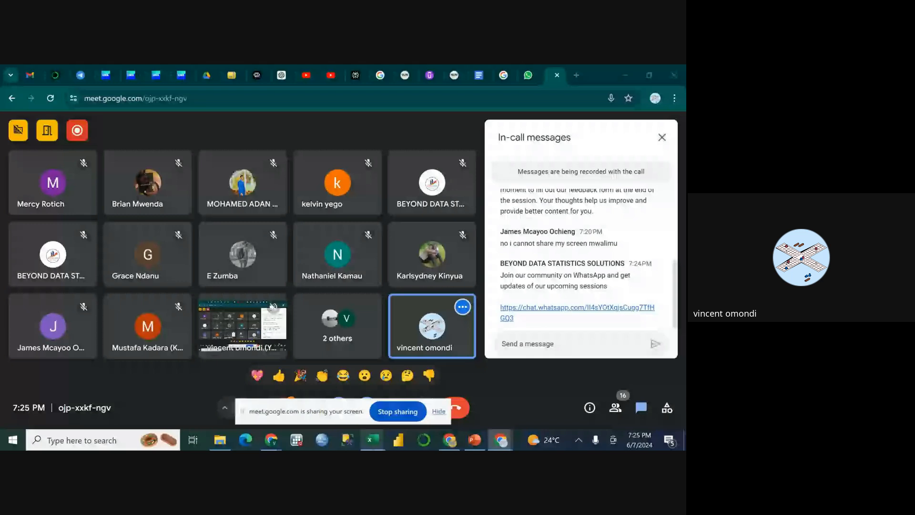
{"action": "mouse_move", "coordinate": [375, 439]}
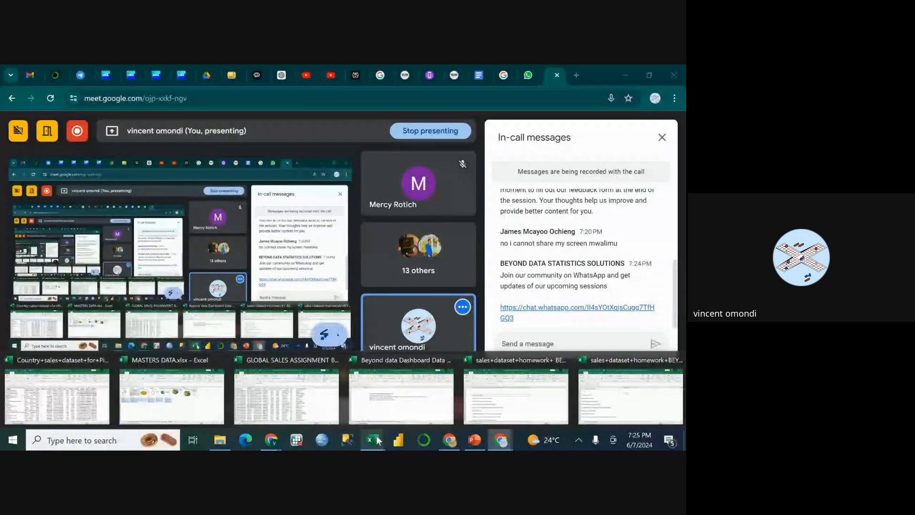
{"action": "left_click", "coordinate": [389, 385]}
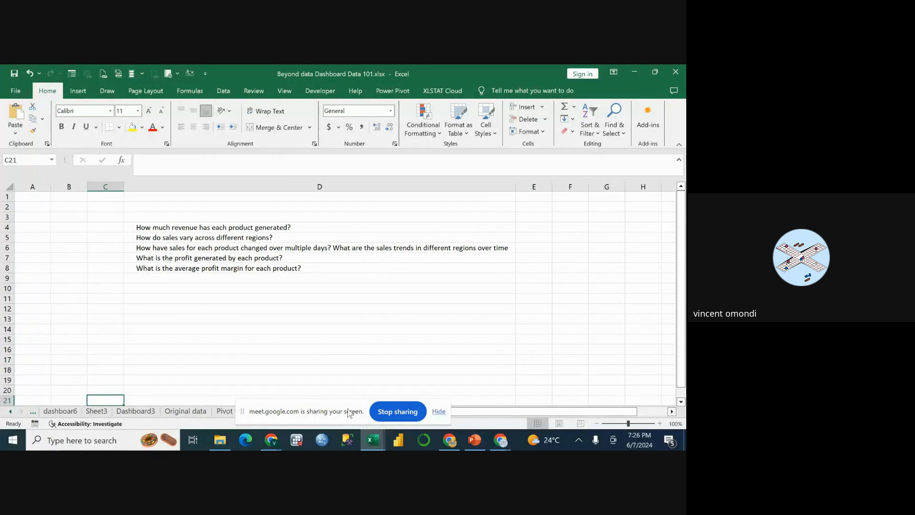
Move the screen-sharing notice off the sheet names and open the PIVOTE TABLE1 sheet.
{"action": "left_click_drag", "start_coordinate": [346, 407], "coordinate": [414, 450]}
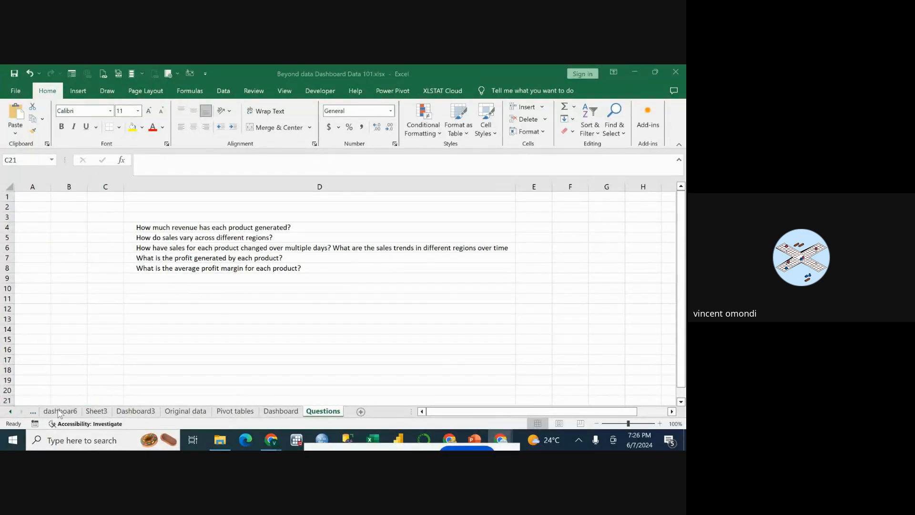
{"action": "left_click", "coordinate": [34, 415]}
{"action": "left_click", "coordinate": [33, 413]}
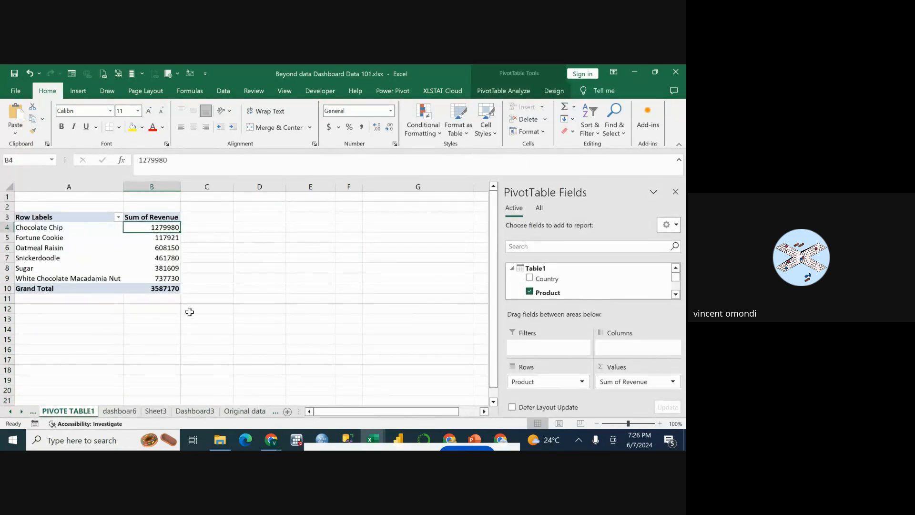
Copy the product revenue PivotTable in A3:B10 and paste the copy at cell A17 of the same sheet.
{"action": "left_click", "coordinate": [67, 218]}
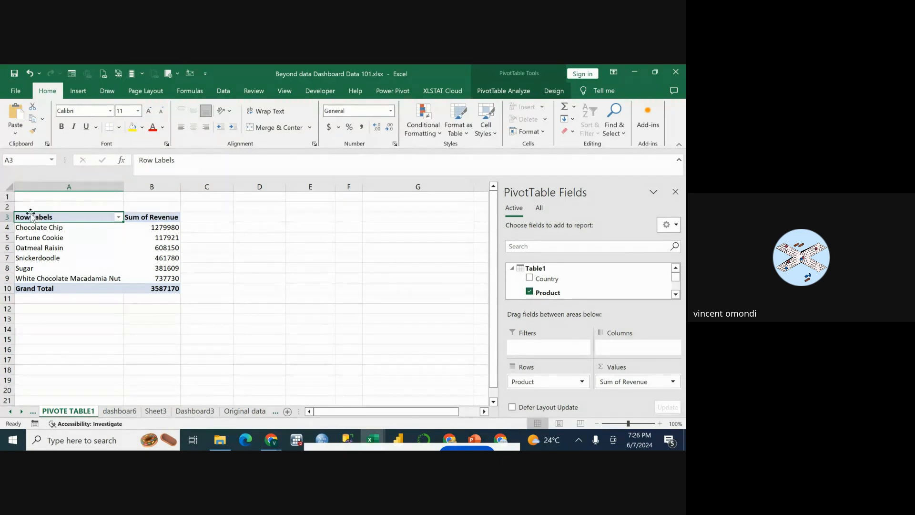
{"action": "left_click_drag", "start_coordinate": [33, 218], "coordinate": [161, 285]}
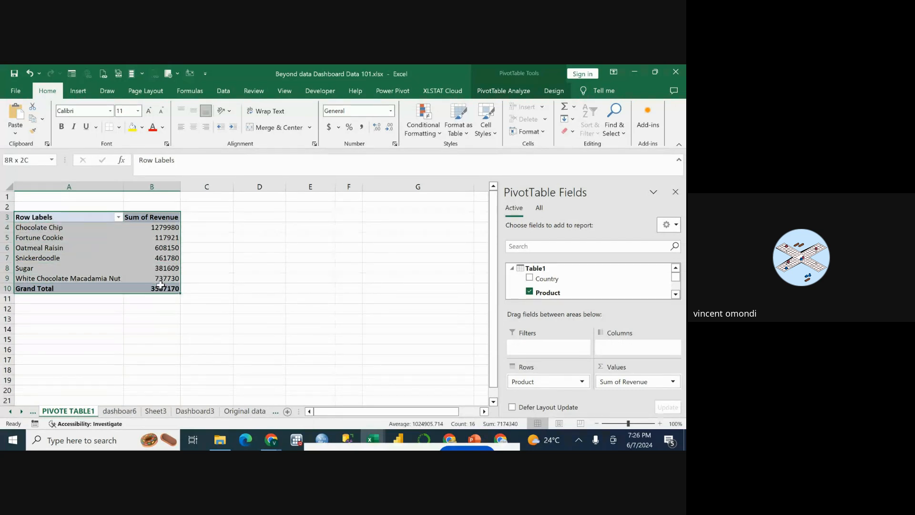
{"action": "right_click", "coordinate": [146, 262]}
{"action": "left_click", "coordinate": [158, 286]}
{"action": "scroll", "coordinate": [149, 290], "scroll_direction": "down", "scroll_amount": 1}
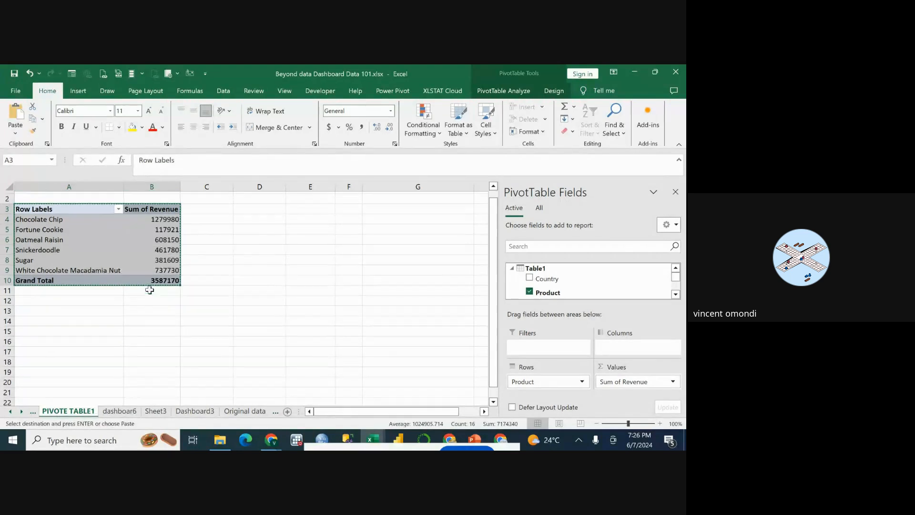
{"action": "scroll", "coordinate": [150, 290], "scroll_direction": "down", "scroll_amount": 4}
{"action": "left_click", "coordinate": [38, 238]}
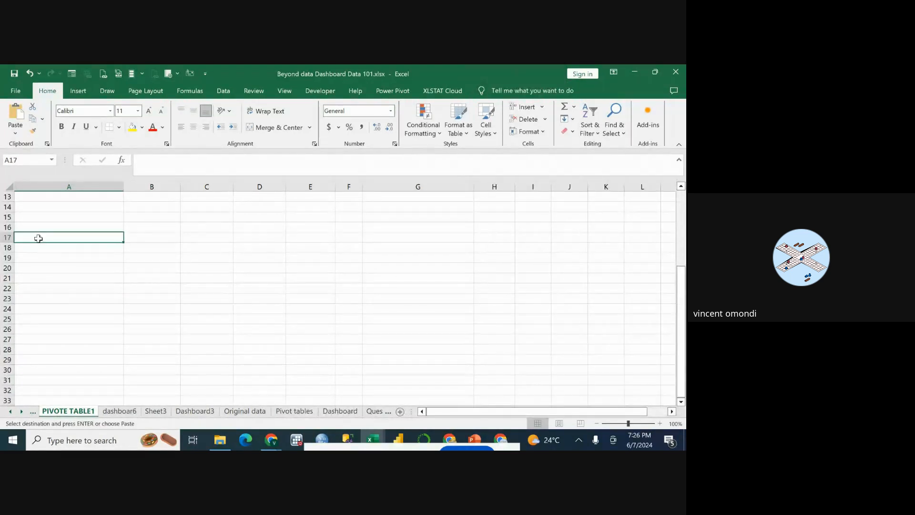
{"action": "right_click", "coordinate": [39, 237]}
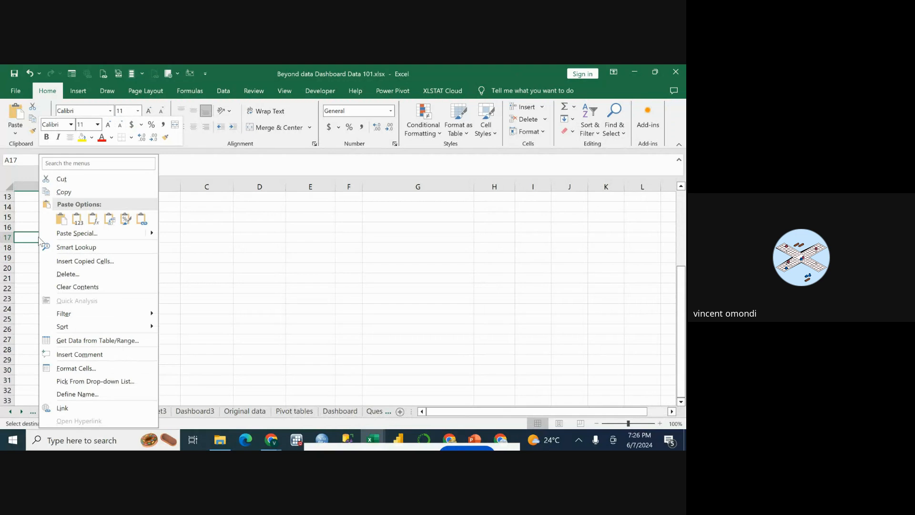
{"action": "left_click", "coordinate": [63, 223]}
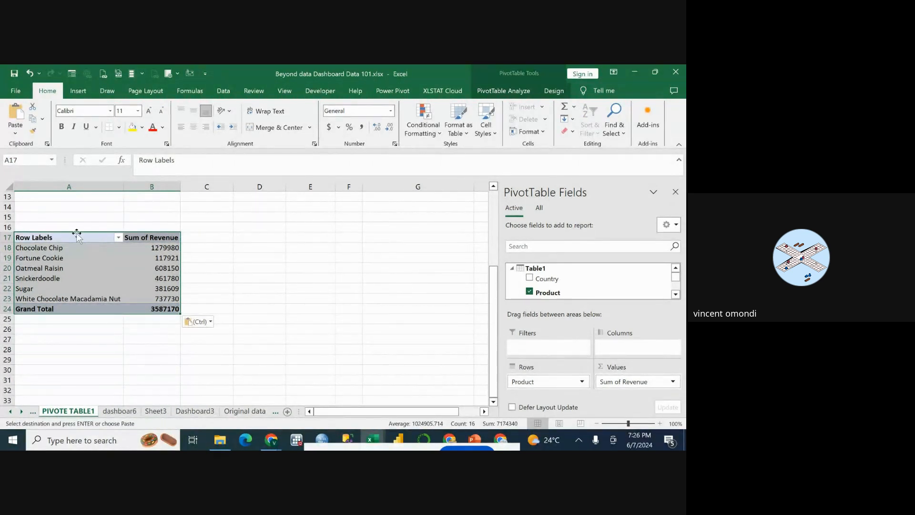
{"action": "left_click", "coordinate": [69, 256]}
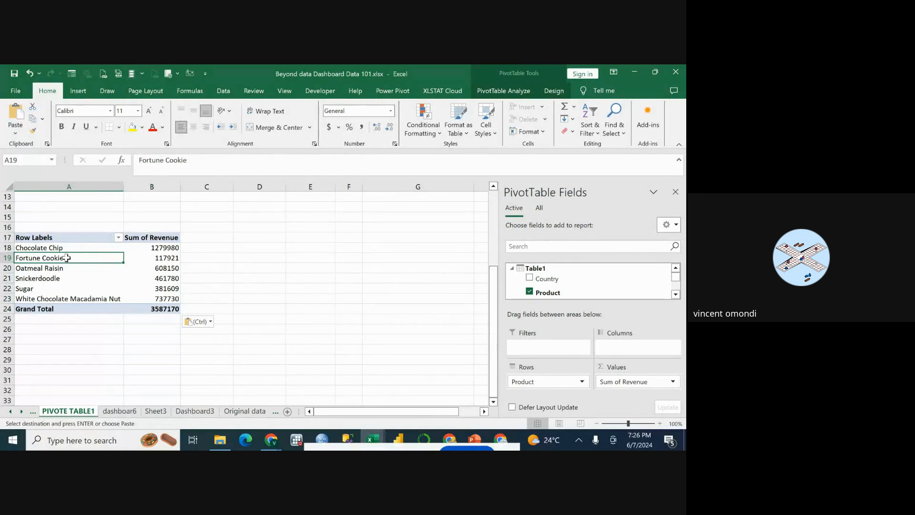
Examine the copied PivotTable's available fields and the dates of the sales records on the Original data sheet.
{"action": "scroll", "coordinate": [67, 257], "scroll_direction": "up", "scroll_amount": 4}
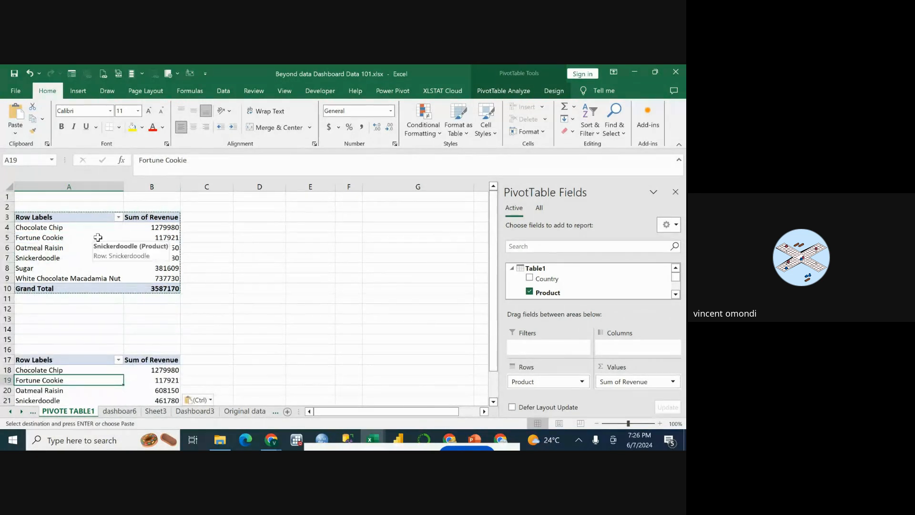
{"action": "scroll", "coordinate": [67, 260], "scroll_direction": "down", "scroll_amount": 4}
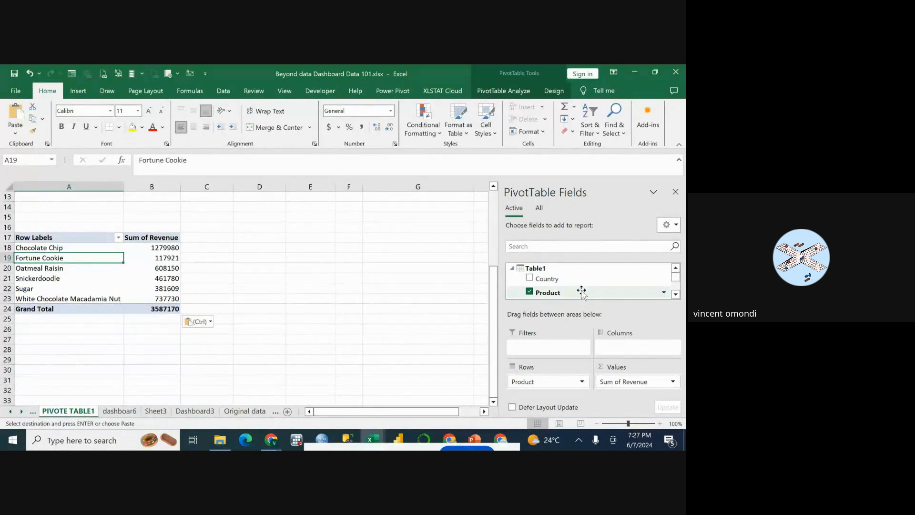
{"action": "scroll", "coordinate": [561, 291], "scroll_direction": "down", "scroll_amount": 4}
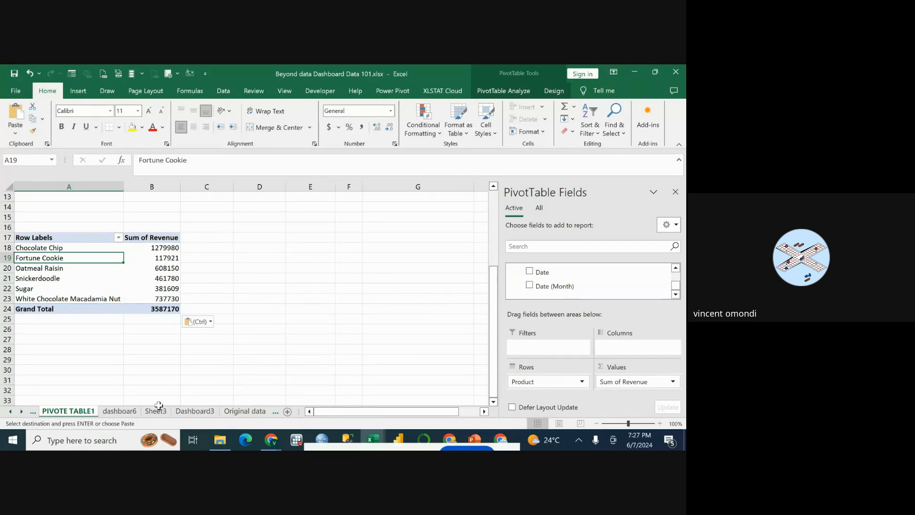
{"action": "left_click", "coordinate": [241, 412]}
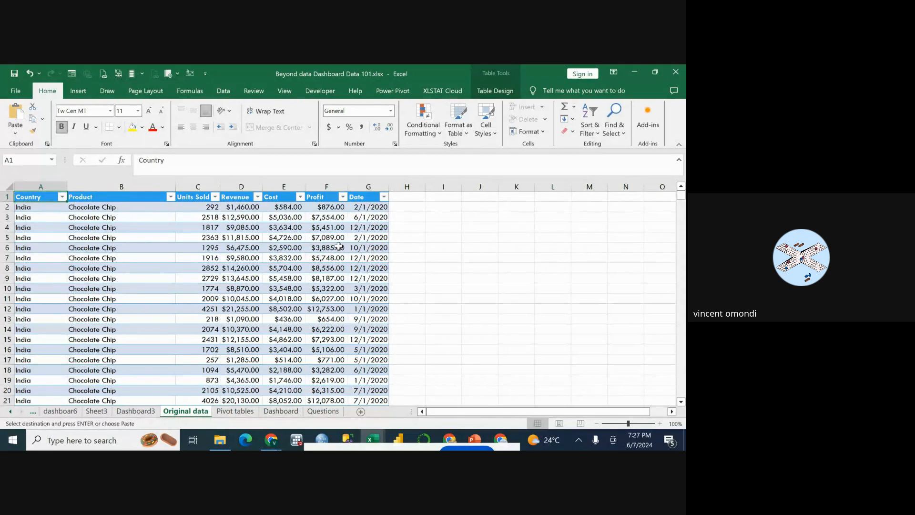
{"action": "scroll", "coordinate": [374, 233], "scroll_direction": "down", "scroll_amount": 9}
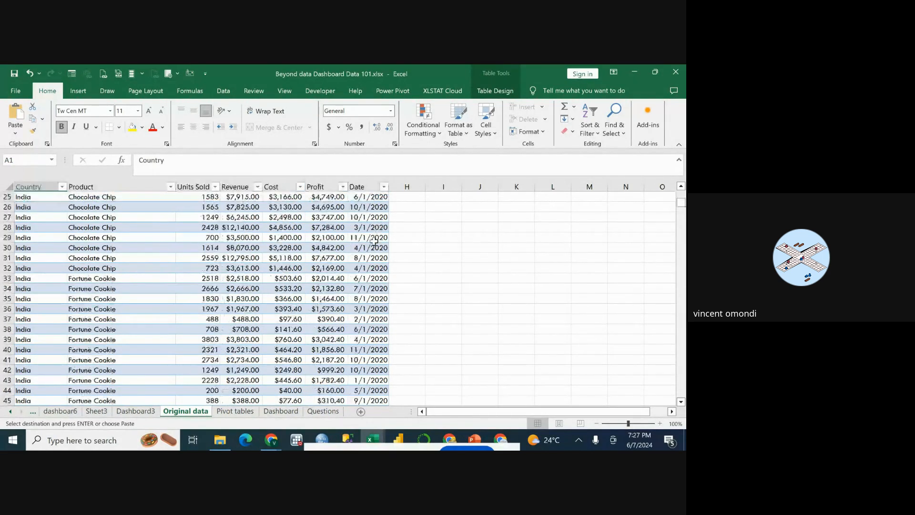
{"action": "scroll", "coordinate": [375, 242], "scroll_direction": "down", "scroll_amount": 20}
{"action": "scroll", "coordinate": [374, 242], "scroll_direction": "up", "scroll_amount": 20}
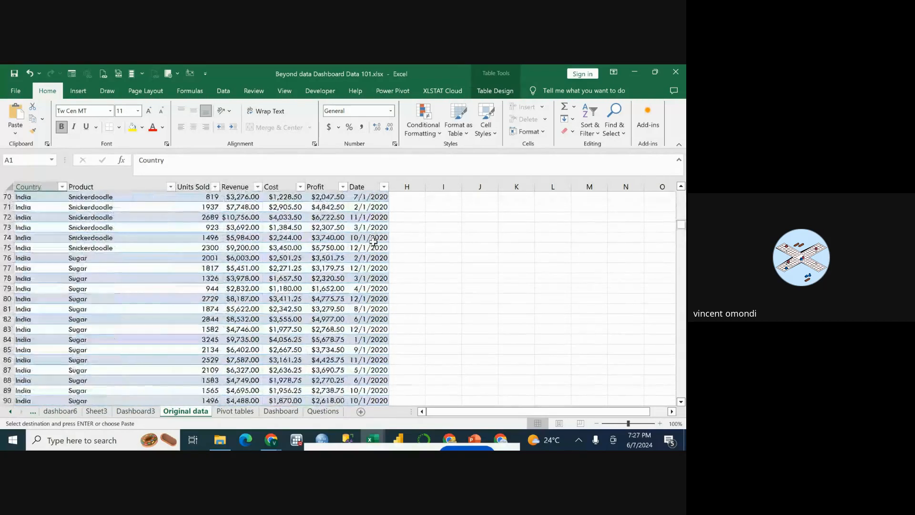
{"action": "scroll", "coordinate": [375, 241], "scroll_direction": "up", "scroll_amount": 17}
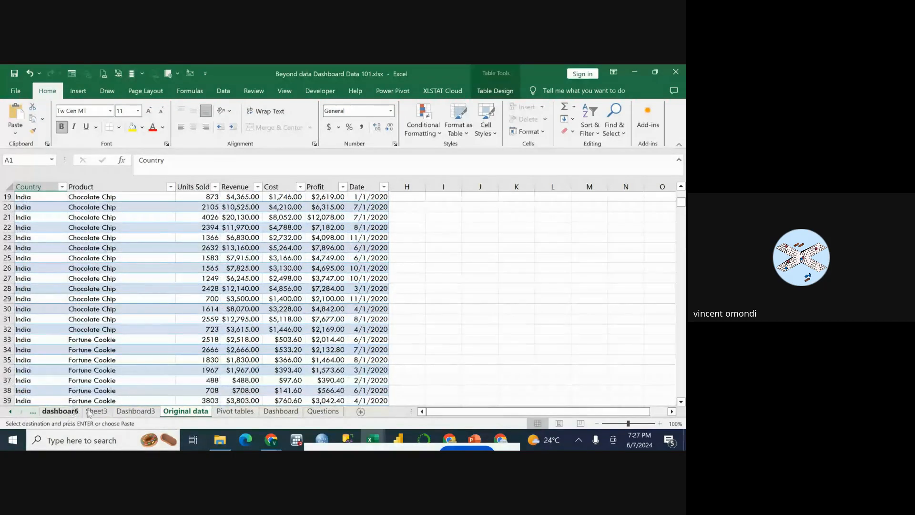
Return to the PIVOTE TABLE1 sheet and add the Date field to the columns of the copied PivotTable.
{"action": "left_click", "coordinate": [32, 413]}
{"action": "scroll", "coordinate": [141, 307], "scroll_direction": "up", "scroll_amount": 3}
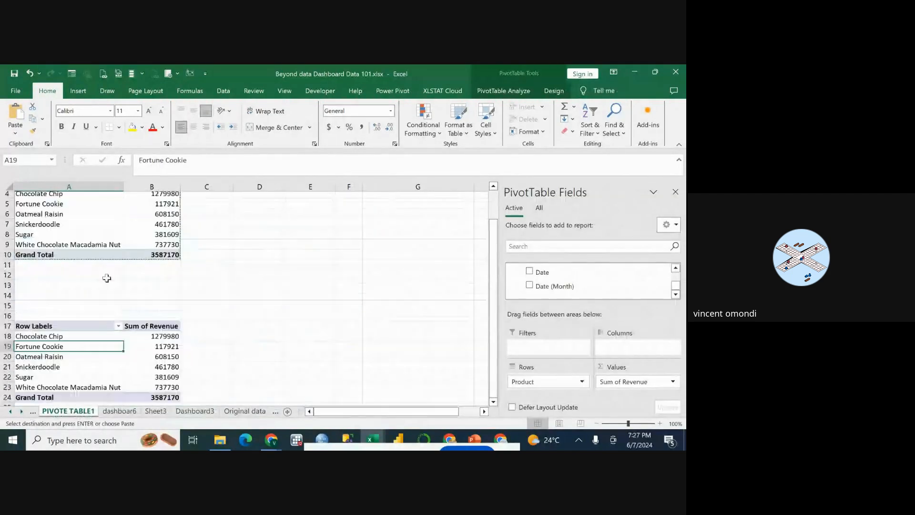
{"action": "scroll", "coordinate": [180, 274], "scroll_direction": "down", "scroll_amount": 3}
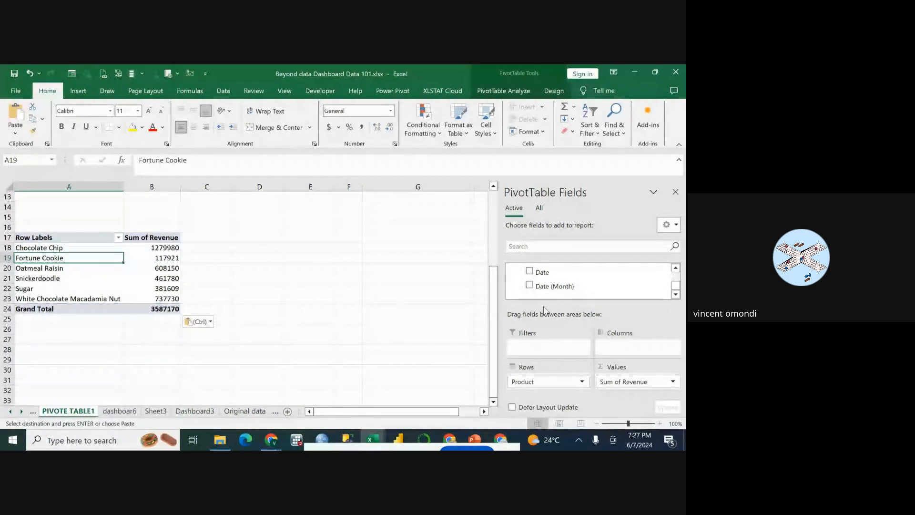
{"action": "left_click_drag", "start_coordinate": [532, 274], "coordinate": [613, 349]}
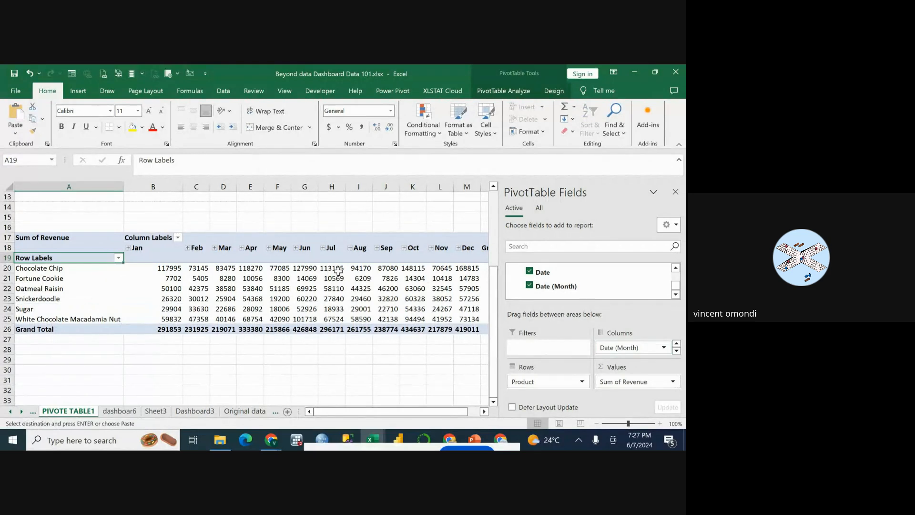
{"action": "scroll", "coordinate": [338, 271], "scroll_direction": "up", "scroll_amount": 1}
{"action": "scroll", "coordinate": [338, 271], "scroll_direction": "down", "scroll_amount": 3}
{"action": "scroll", "coordinate": [339, 273], "scroll_direction": "up", "scroll_amount": 1}
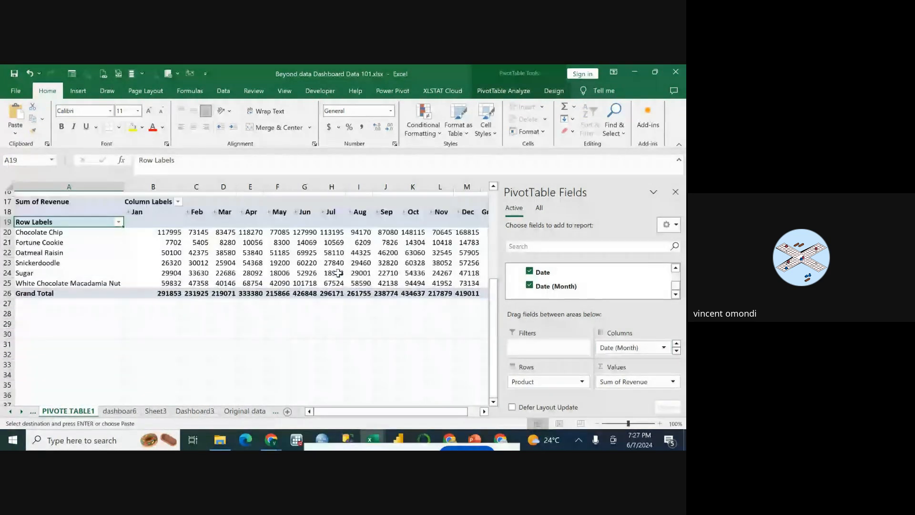
{"action": "scroll", "coordinate": [338, 273], "scroll_direction": "up", "scroll_amount": 1}
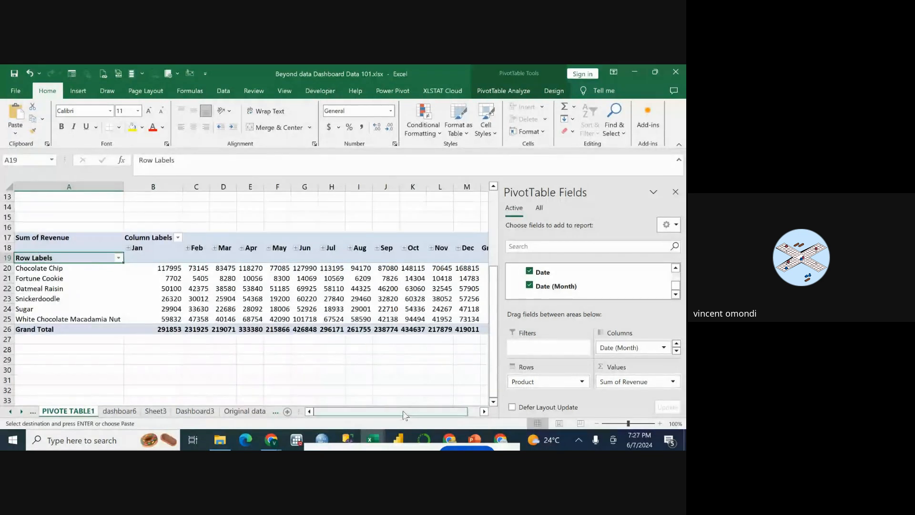
{"action": "left_click_drag", "start_coordinate": [404, 416], "coordinate": [384, 415]}
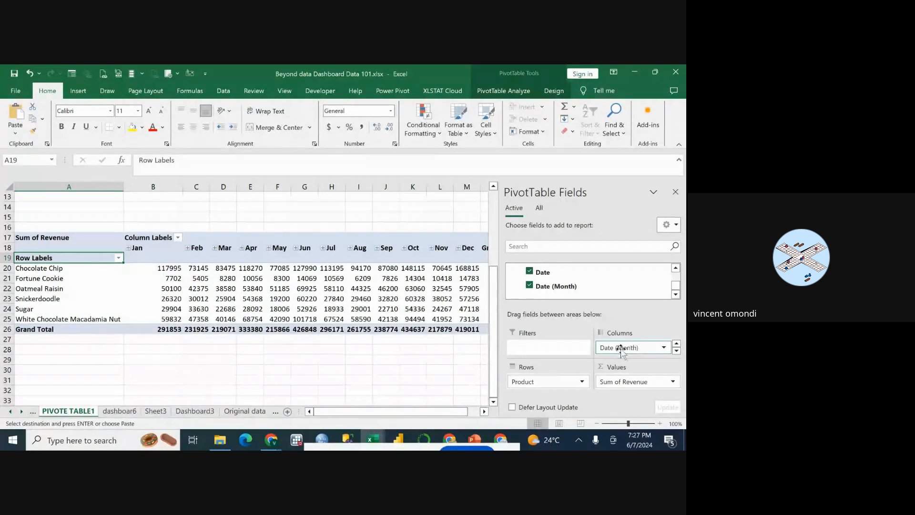
Move Date (Month) from the columns to the rows of the copied PivotTable, nested under Product.
{"action": "left_click_drag", "start_coordinate": [622, 350], "coordinate": [533, 390]}
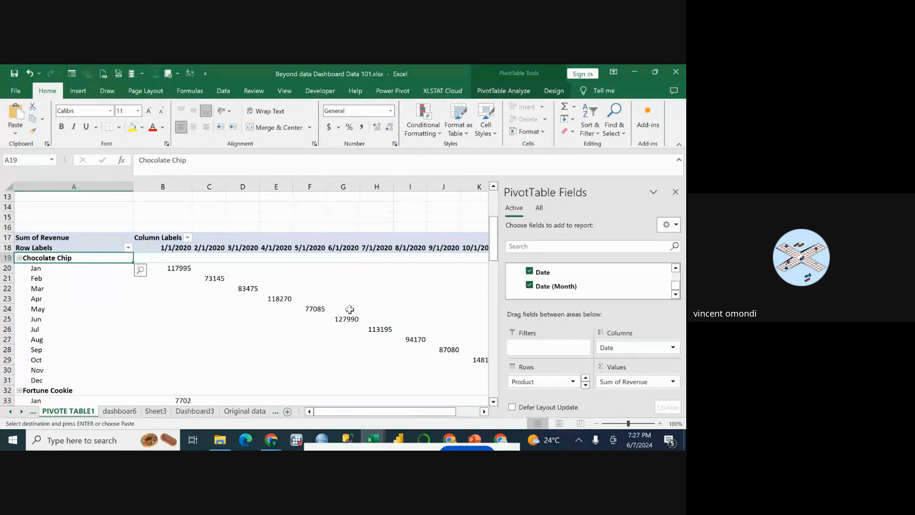
{"action": "scroll", "coordinate": [341, 305], "scroll_direction": "down", "scroll_amount": 8}
{"action": "scroll", "coordinate": [333, 310], "scroll_direction": "down", "scroll_amount": 20}
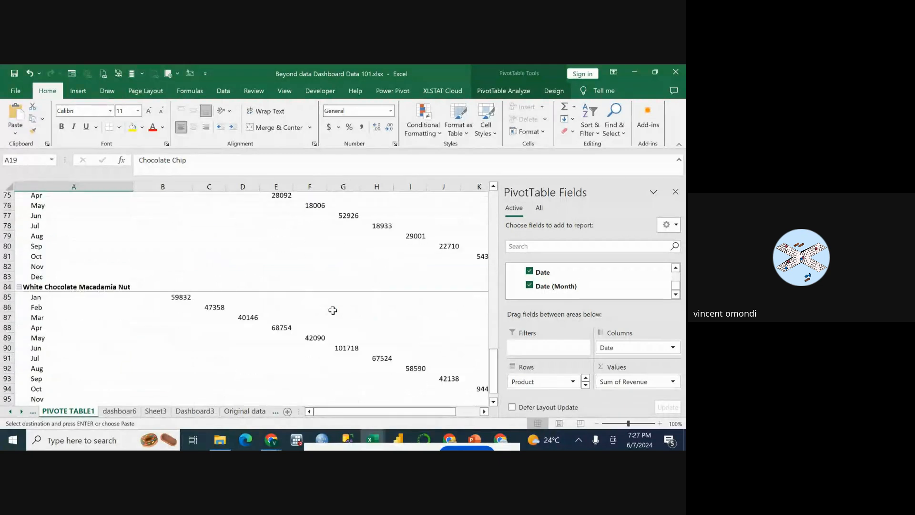
Remove the Date (Month) field from the rows of the copied PivotTable, keeping Product in rows and Date in columns.
{"action": "scroll", "coordinate": [333, 310], "scroll_direction": "up", "scroll_amount": 20}
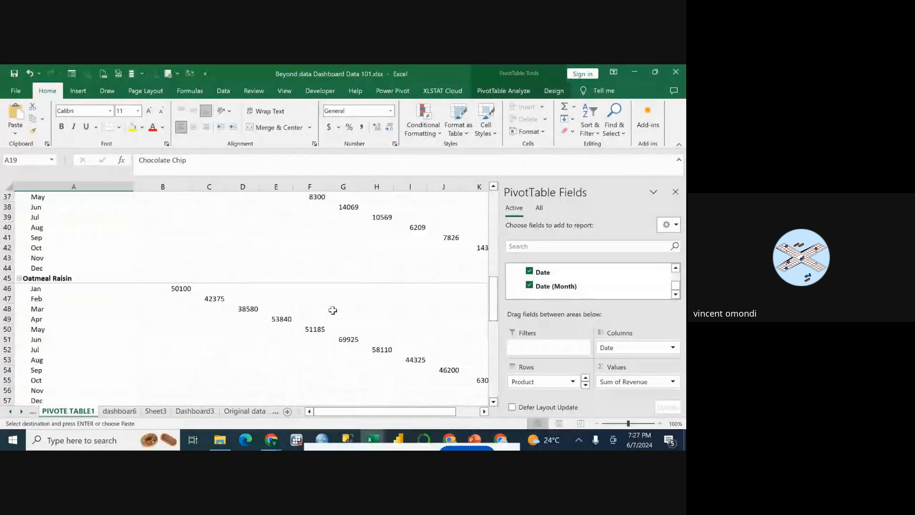
{"action": "scroll", "coordinate": [333, 310], "scroll_direction": "down", "scroll_amount": 5}
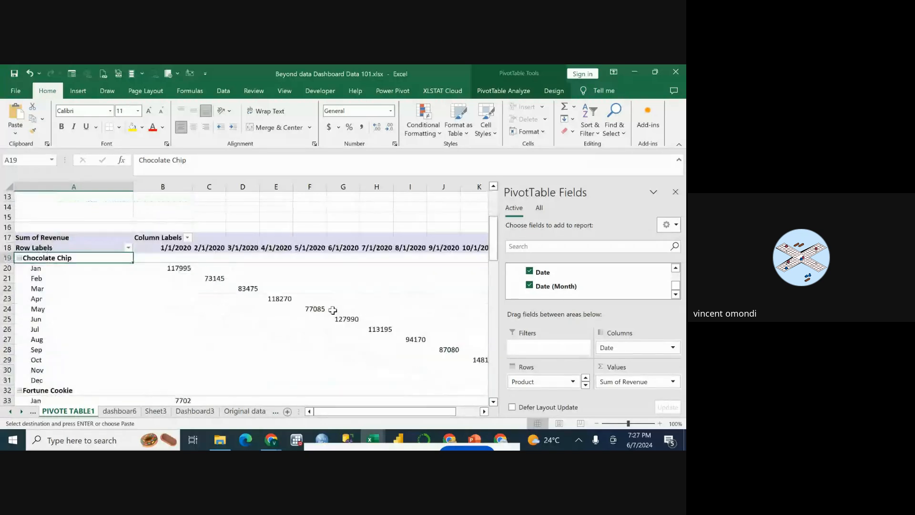
{"action": "scroll", "coordinate": [333, 310], "scroll_direction": "up", "scroll_amount": 3}
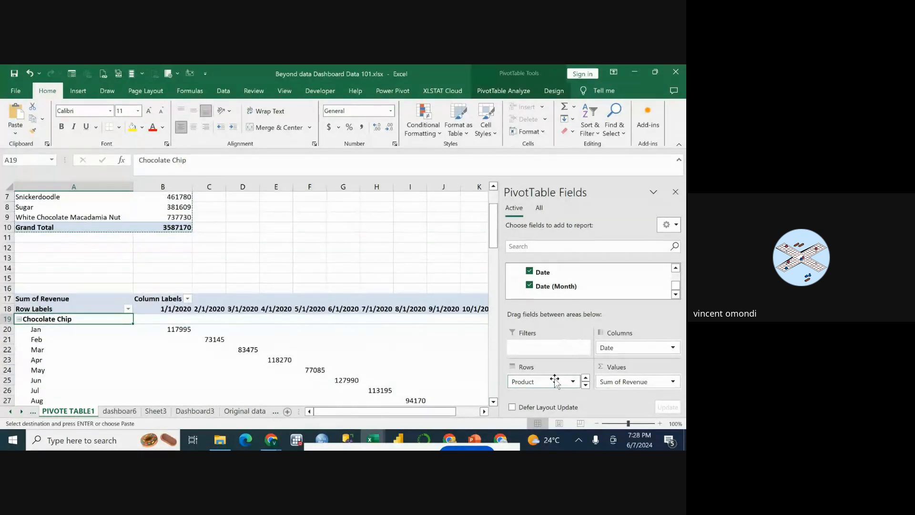
{"action": "scroll", "coordinate": [555, 382], "scroll_direction": "down", "scroll_amount": 1}
{"action": "left_click_drag", "start_coordinate": [534, 383], "coordinate": [551, 288]}
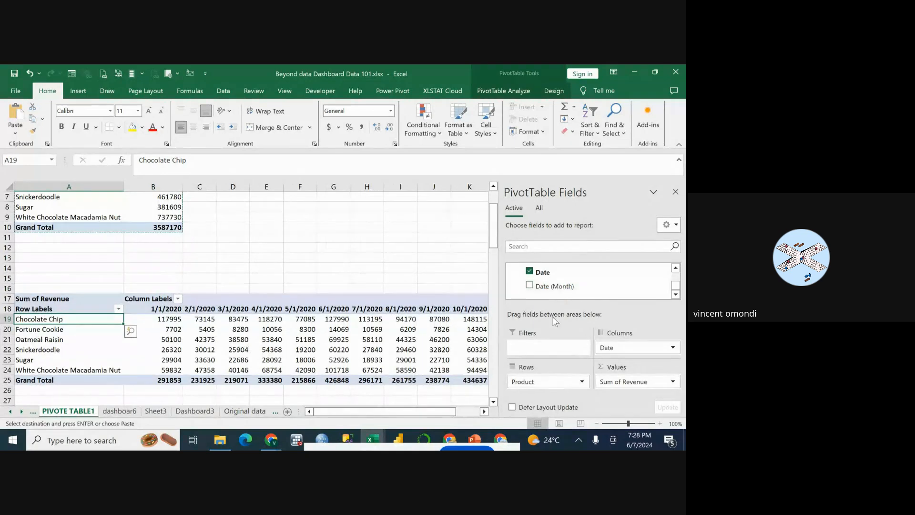
Inspect the field settings of the Date column field and the filter options of the Product row labels.
{"action": "scroll", "coordinate": [125, 293], "scroll_direction": "down", "scroll_amount": 1}
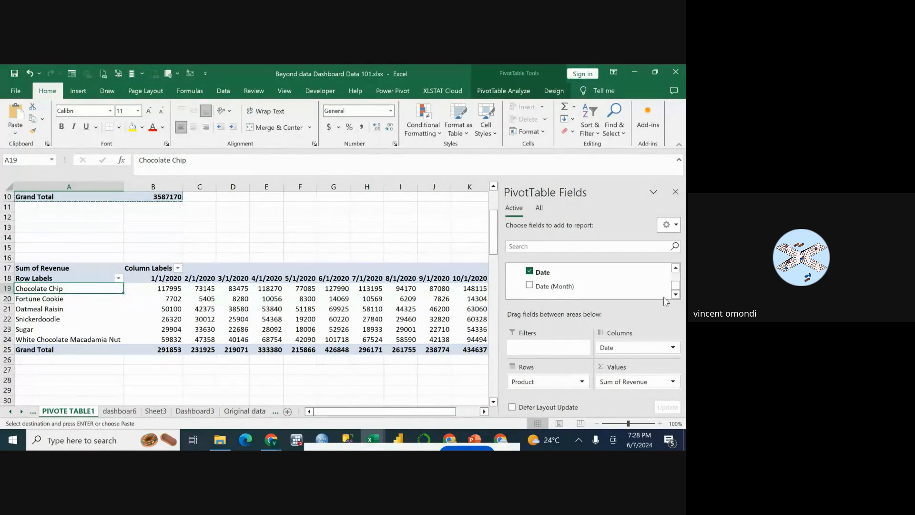
{"action": "left_click", "coordinate": [674, 349]}
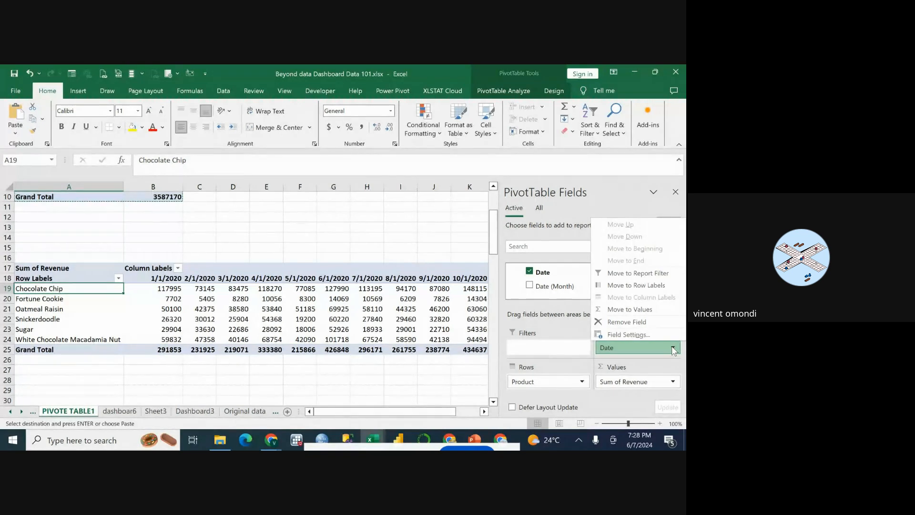
{"action": "left_click", "coordinate": [397, 353]}
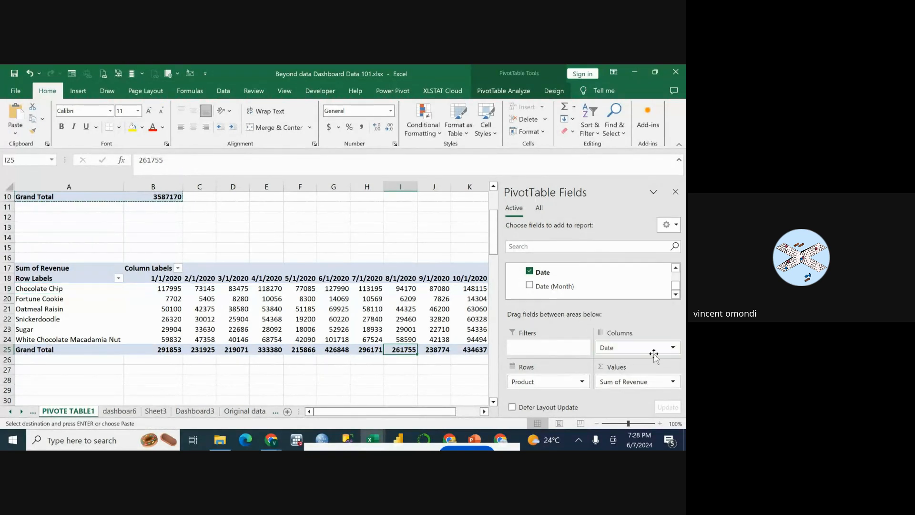
{"action": "left_click", "coordinate": [674, 349]}
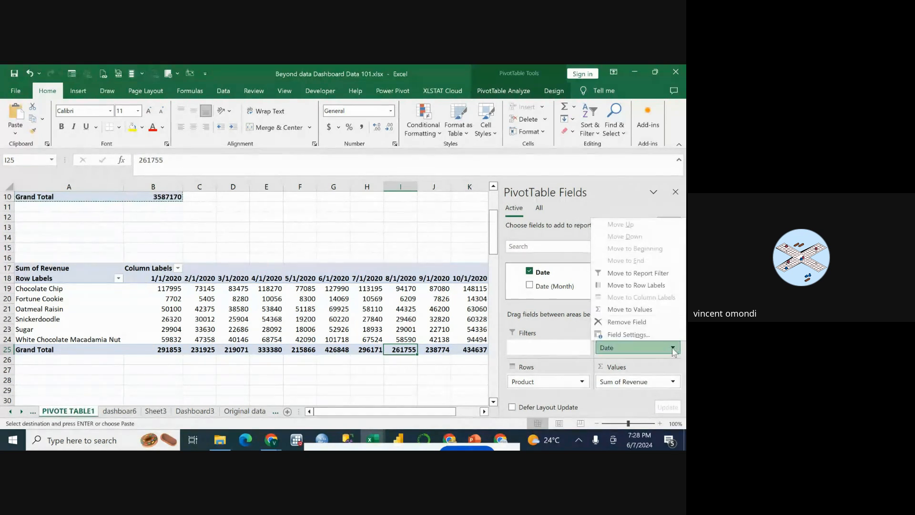
{"action": "left_click", "coordinate": [662, 336]}
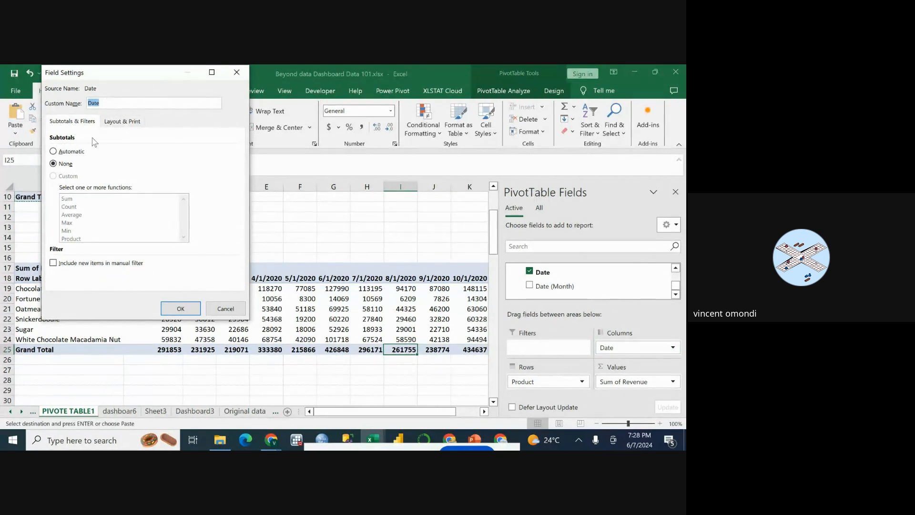
{"action": "left_click", "coordinate": [100, 103]}
{"action": "left_click", "coordinate": [236, 73]}
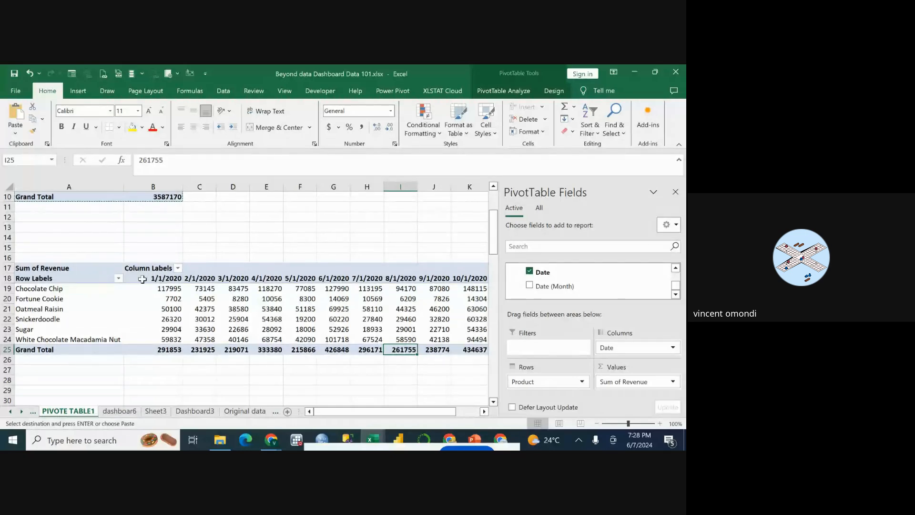
{"action": "left_click", "coordinate": [119, 279]}
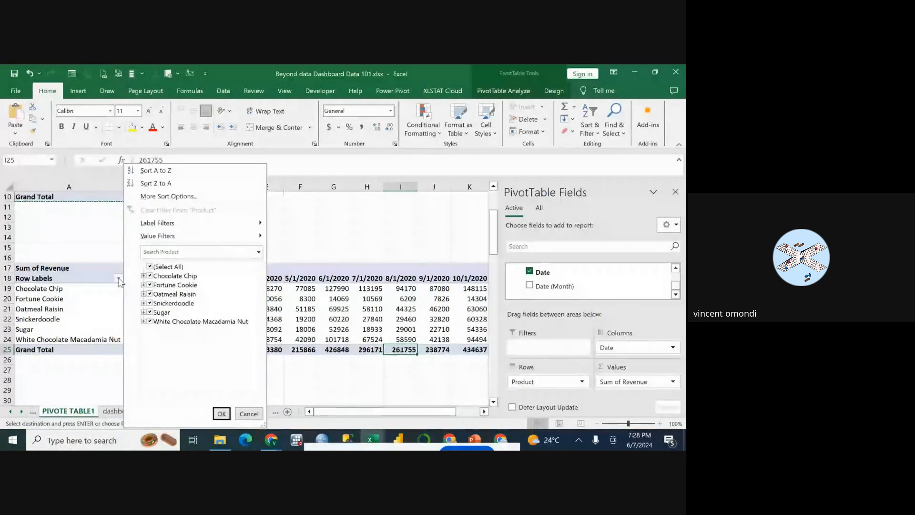
{"action": "left_click", "coordinate": [335, 351]}
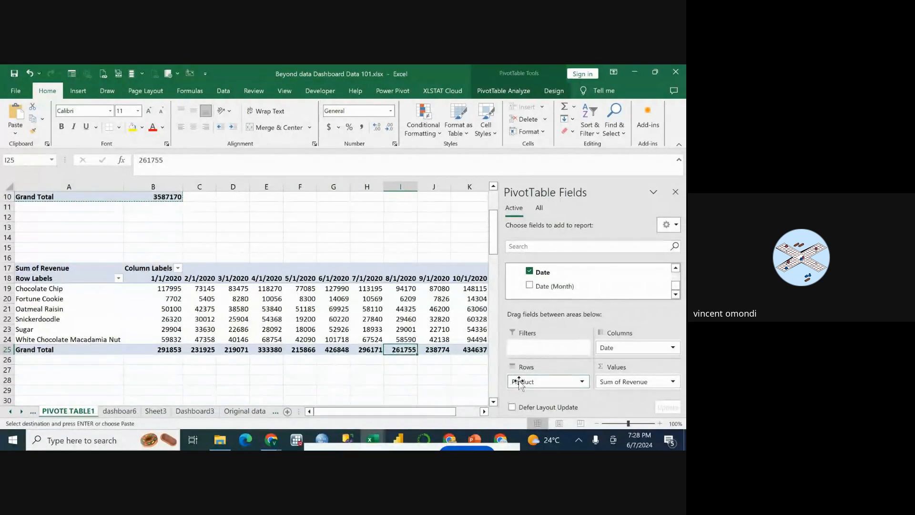
Remove Product from the rows of the copied PivotTable and move Date from the columns to the rows.
{"action": "left_click_drag", "start_coordinate": [519, 382], "coordinate": [556, 288]}
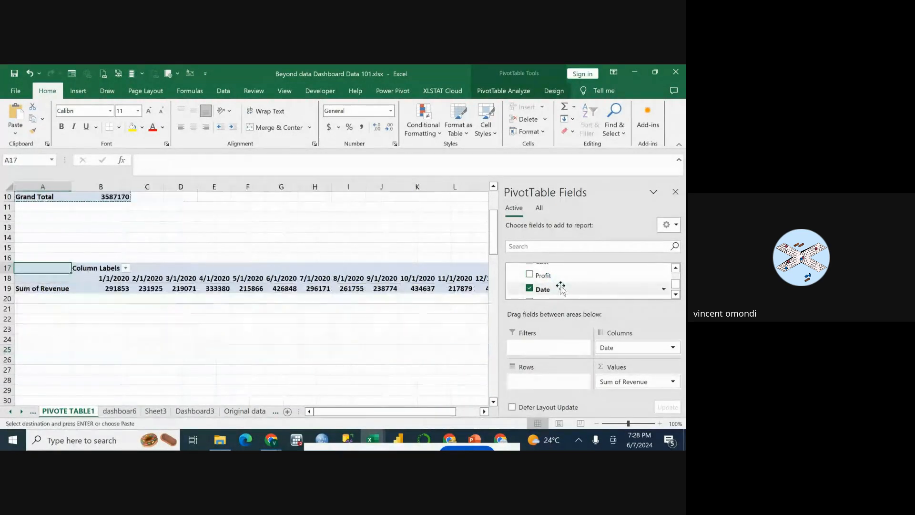
{"action": "left_click_drag", "start_coordinate": [609, 348], "coordinate": [523, 381]}
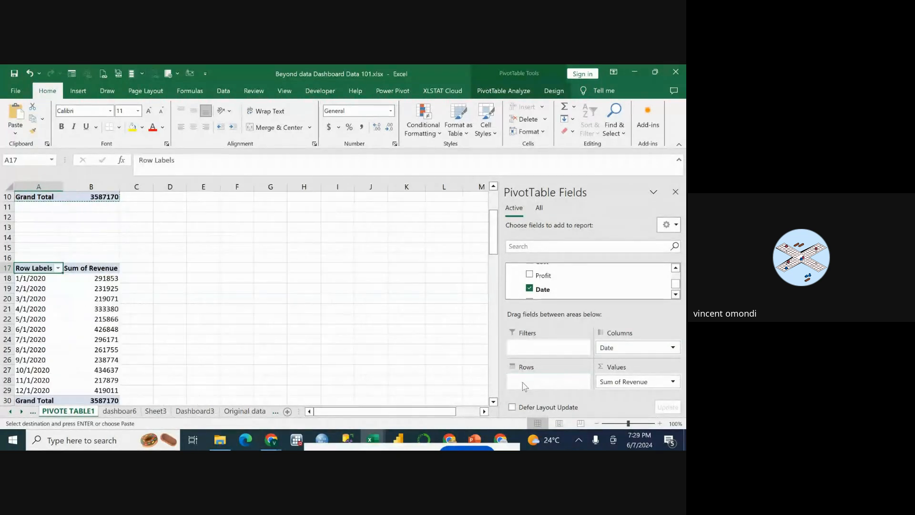
{"action": "scroll", "coordinate": [206, 318], "scroll_direction": "down", "scroll_amount": 2}
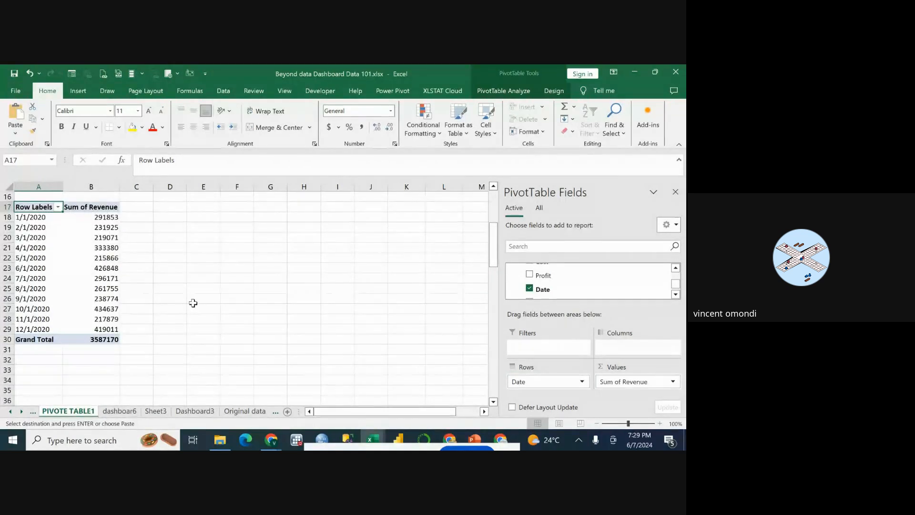
{"action": "scroll", "coordinate": [112, 236], "scroll_direction": "up", "scroll_amount": 2}
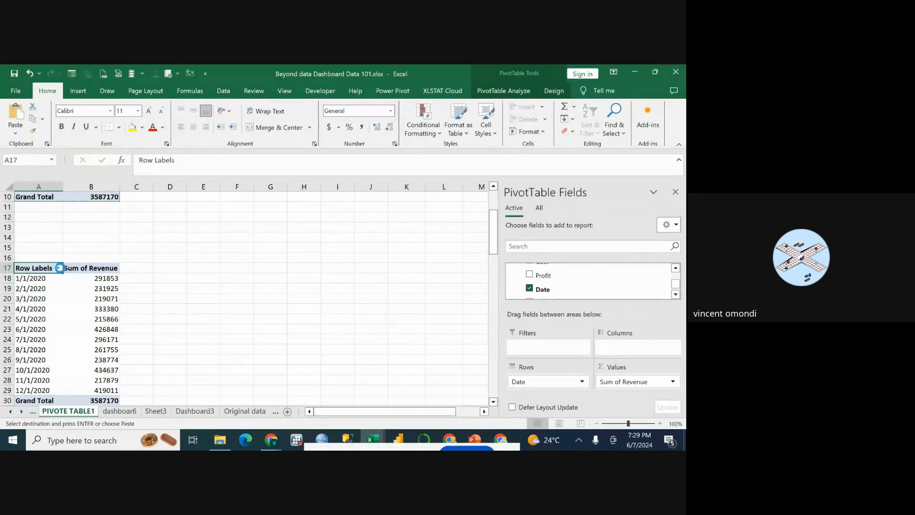
Examine the sort and date filter options for the Date row labels of the copied PivotTable.
{"action": "left_click", "coordinate": [58, 269]}
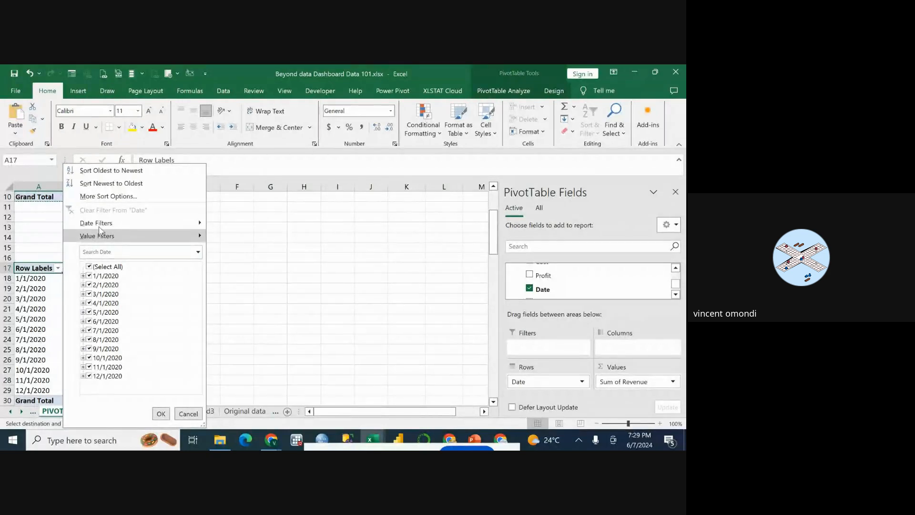
{"action": "left_click", "coordinate": [34, 242]}
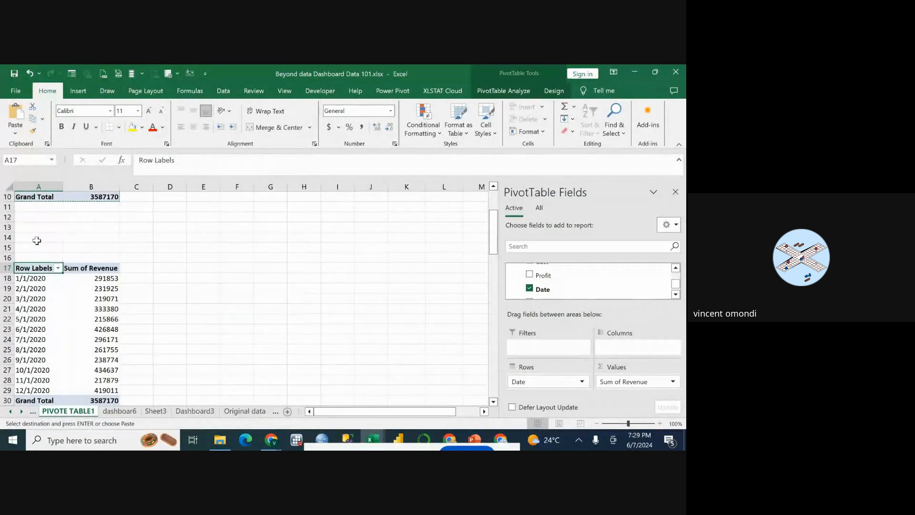
{"action": "left_click", "coordinate": [57, 268]}
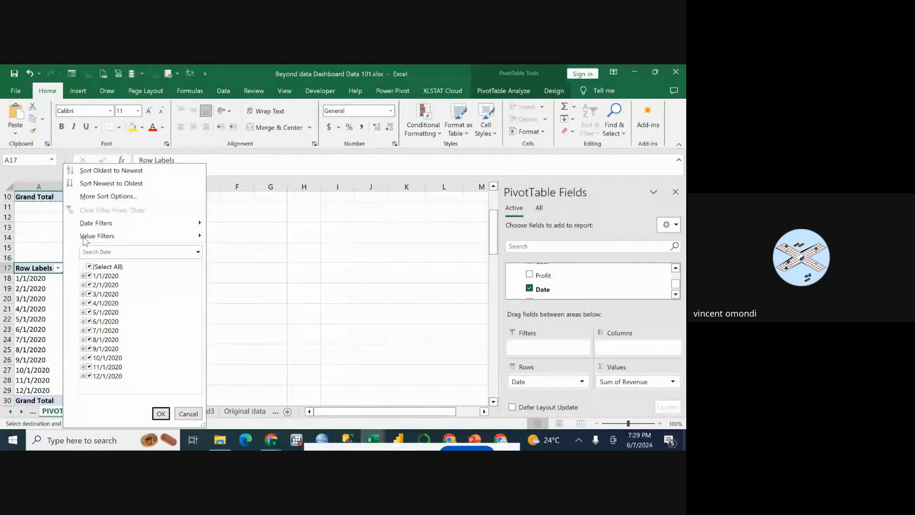
{"action": "mouse_move", "coordinate": [117, 227]}
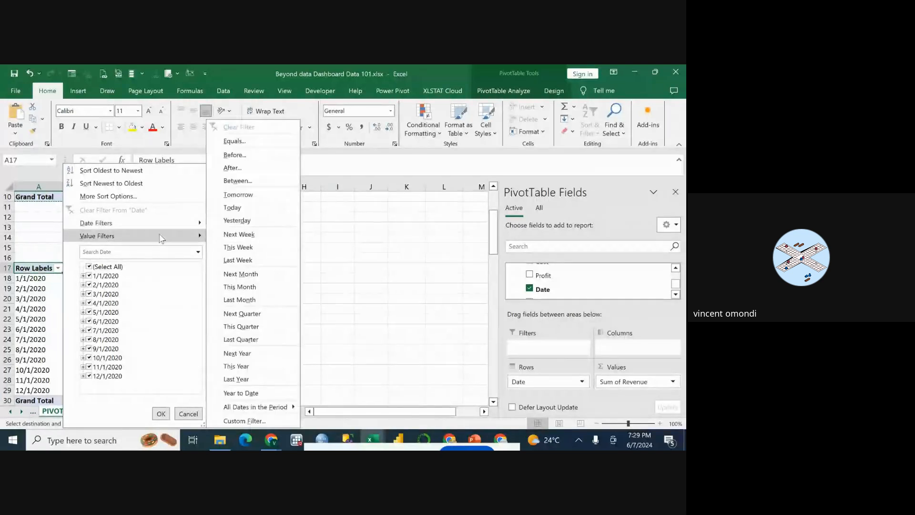
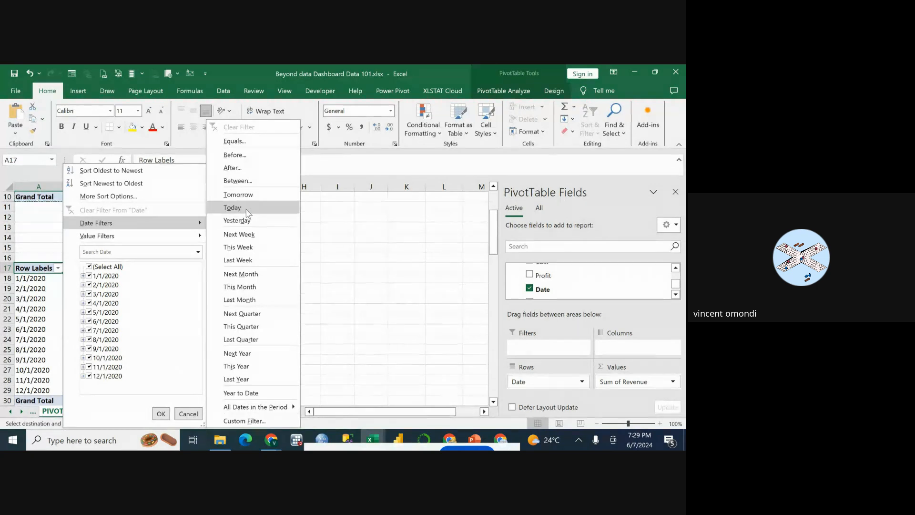
Try the Today date filter on the Date row labels of the copied PivotTable and clear it again.
{"action": "left_click", "coordinate": [248, 208]}
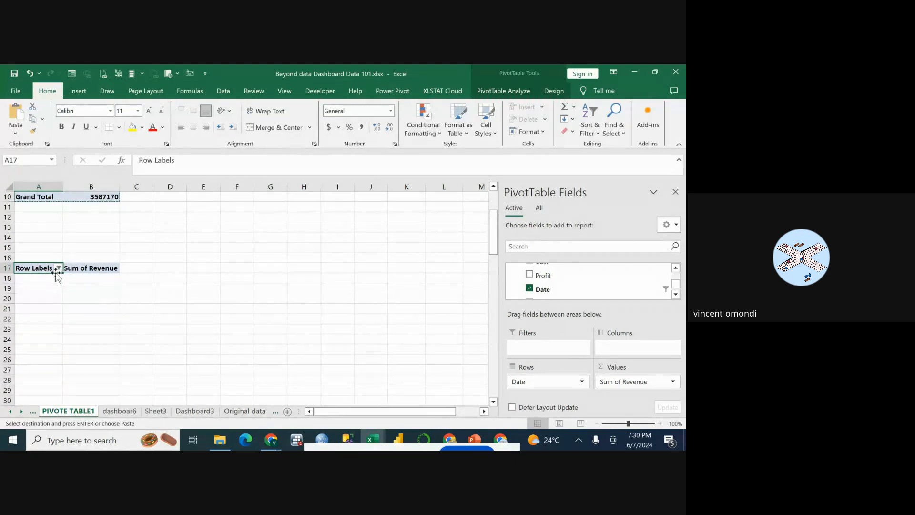
{"action": "left_click", "coordinate": [59, 269]}
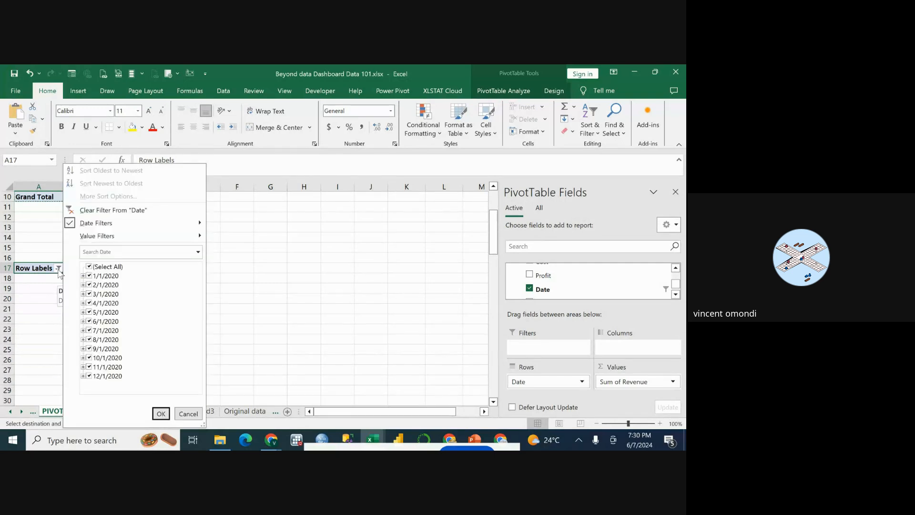
{"action": "left_click", "coordinate": [114, 210]}
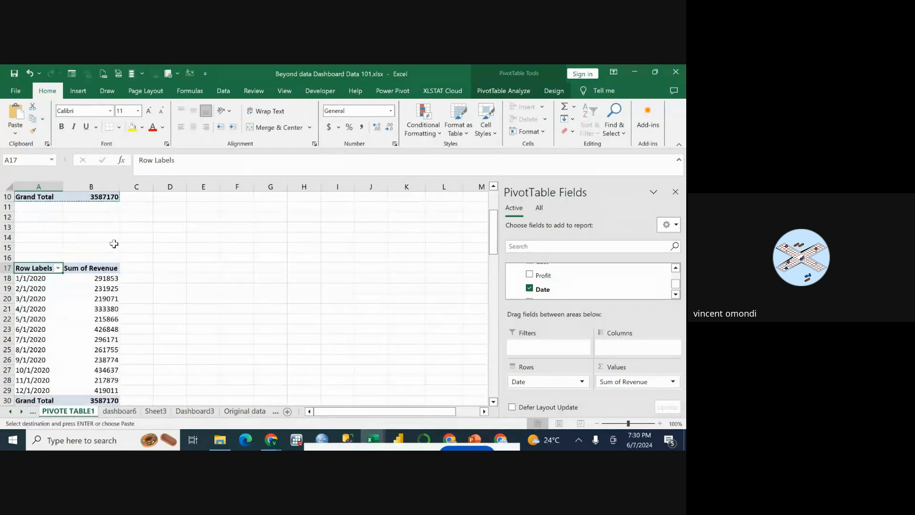
{"action": "scroll", "coordinate": [105, 267], "scroll_direction": "down", "scroll_amount": 1}
{"action": "scroll", "coordinate": [101, 288], "scroll_direction": "down", "scroll_amount": 1}
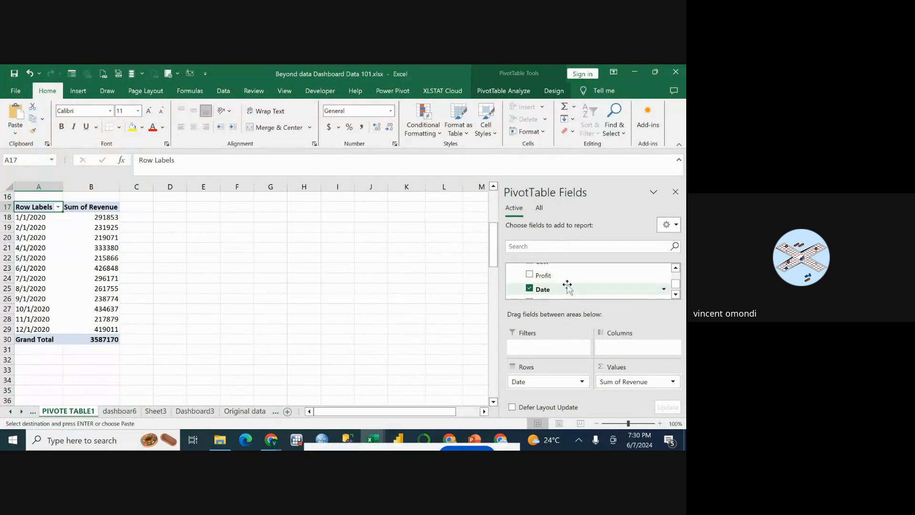
Add Product above Date in the rows of the copied PivotTable and look through the dated revenue under each product.
{"action": "scroll", "coordinate": [567, 286], "scroll_direction": "up", "scroll_amount": 3}
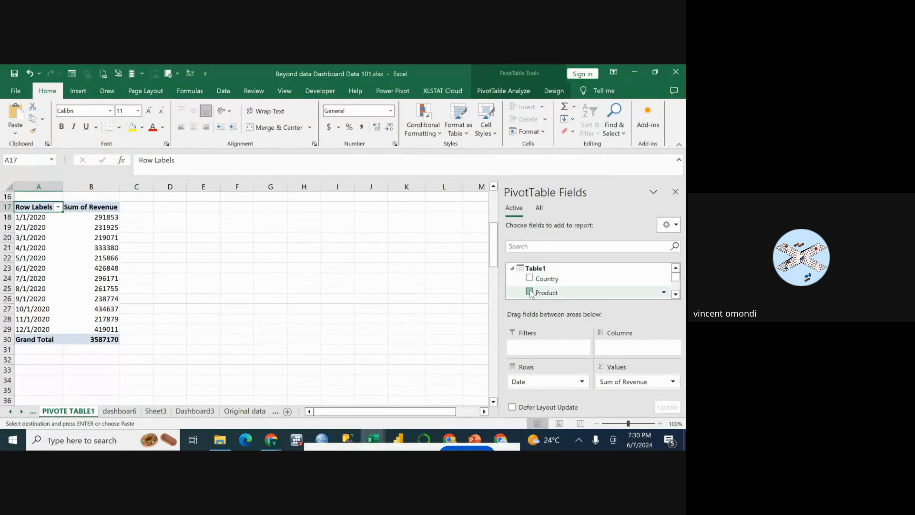
{"action": "left_click_drag", "start_coordinate": [532, 294], "coordinate": [542, 386]}
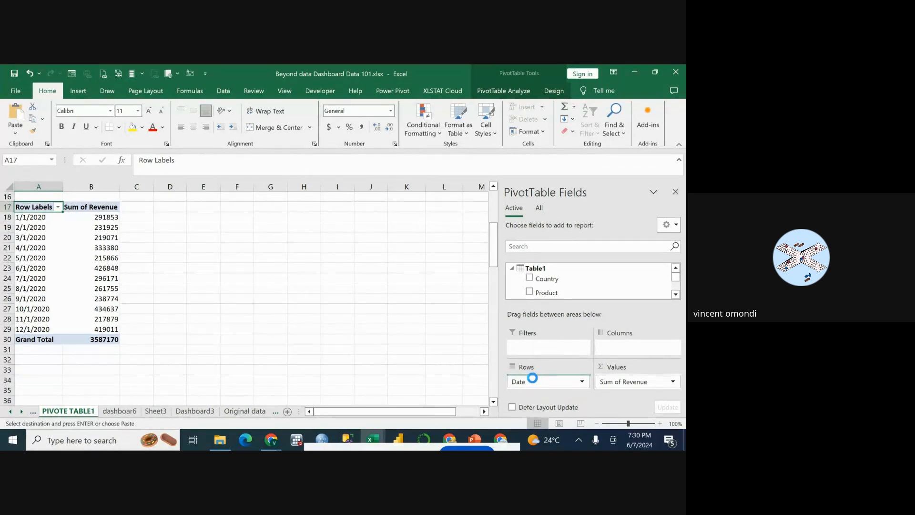
{"action": "scroll", "coordinate": [219, 284], "scroll_direction": "down", "scroll_amount": 15}
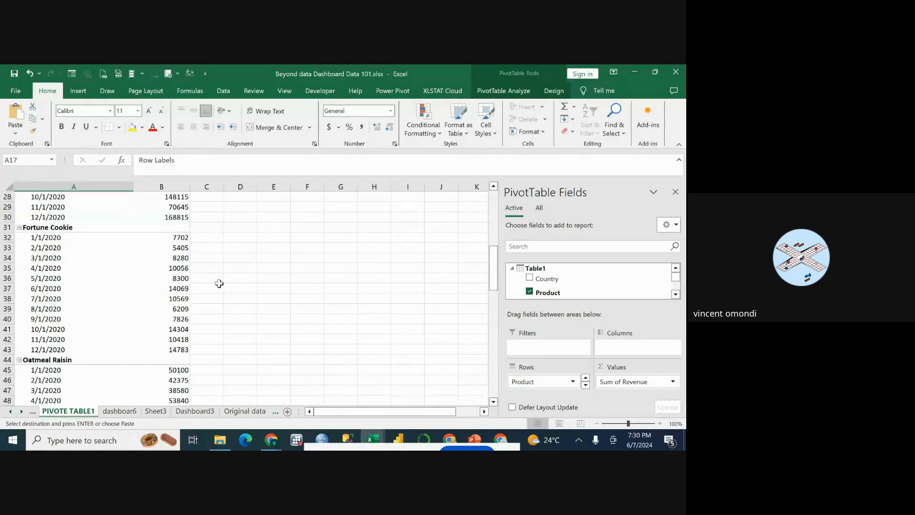
{"action": "scroll", "coordinate": [220, 284], "scroll_direction": "down", "scroll_amount": 15}
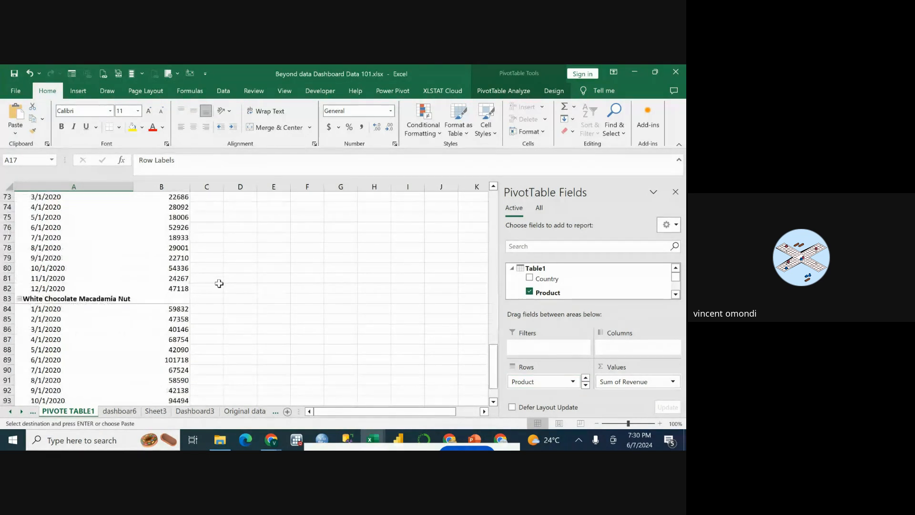
{"action": "scroll", "coordinate": [219, 284], "scroll_direction": "up", "scroll_amount": 13}
{"action": "scroll", "coordinate": [219, 283], "scroll_direction": "up", "scroll_amount": 20}
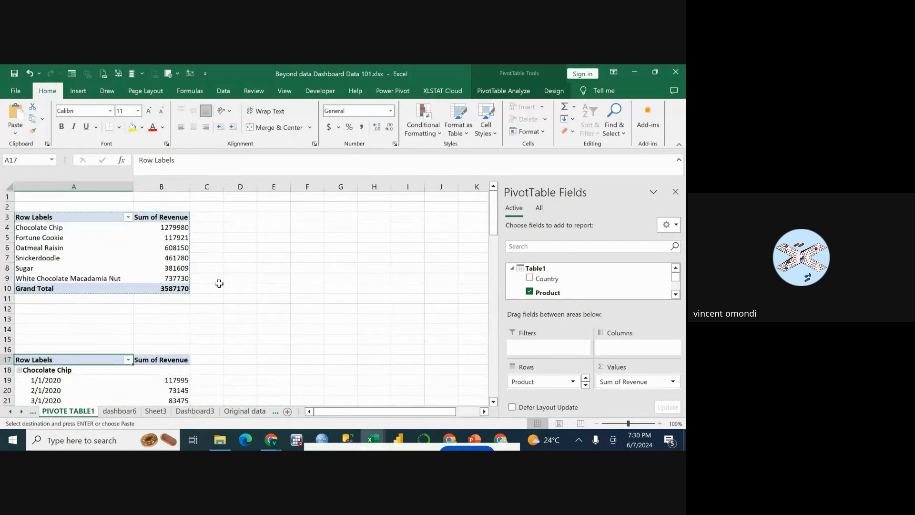
Remove Product from the rows of the copied PivotTable, keeping only Date there.
{"action": "scroll", "coordinate": [219, 283], "scroll_direction": "down", "scroll_amount": 7}
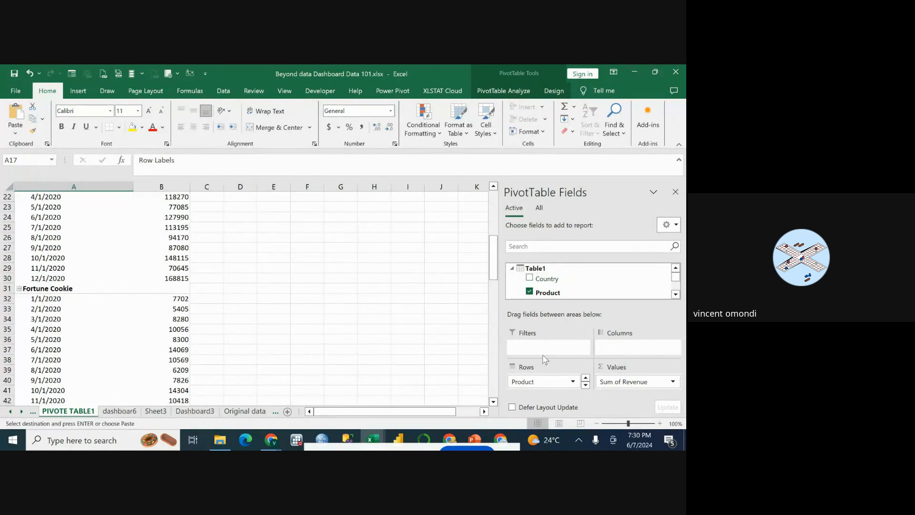
{"action": "left_click_drag", "start_coordinate": [547, 383], "coordinate": [562, 290]}
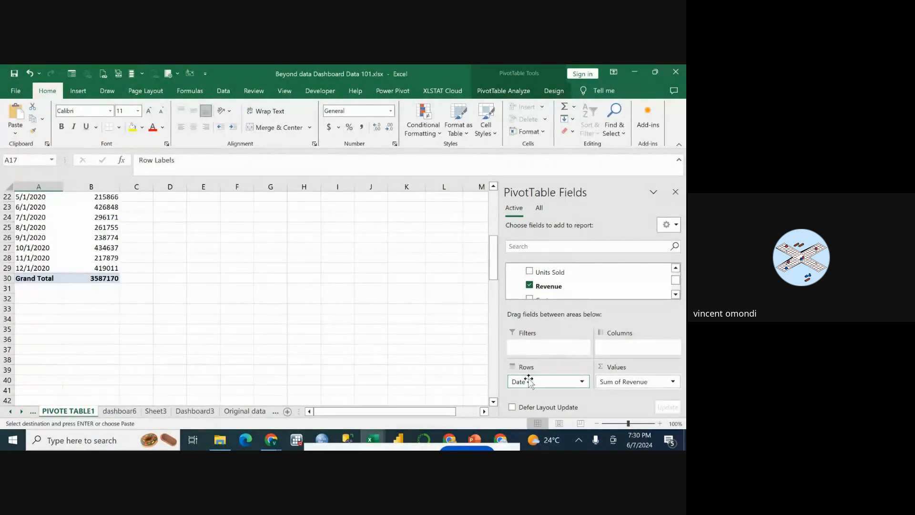
{"action": "left_click_drag", "start_coordinate": [529, 381], "coordinate": [543, 276]}
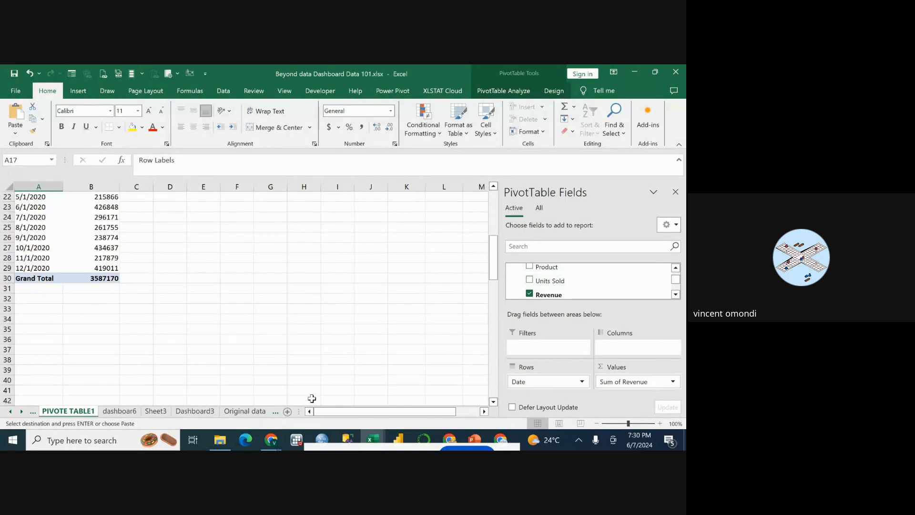
Reread the question about product sales changes over multiple days and regional trends on the Questions sheet.
{"action": "left_click", "coordinate": [276, 413]}
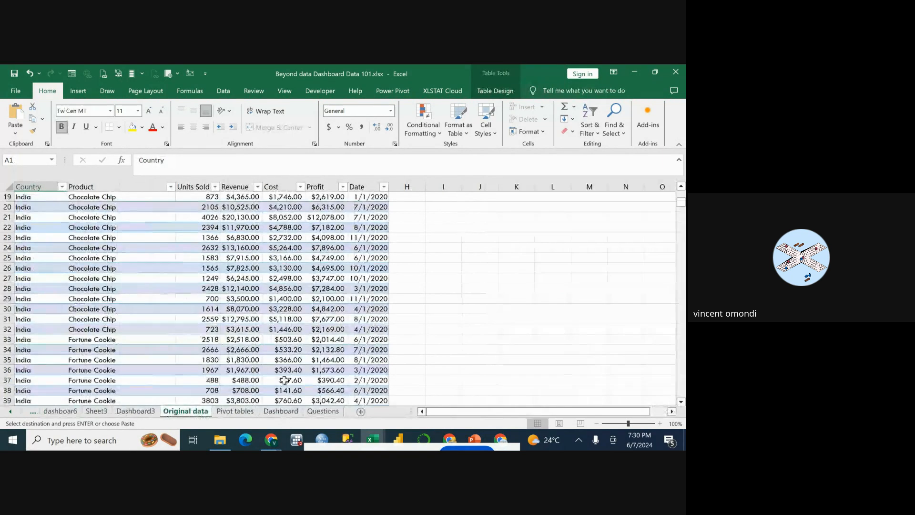
{"action": "left_click", "coordinate": [322, 413]}
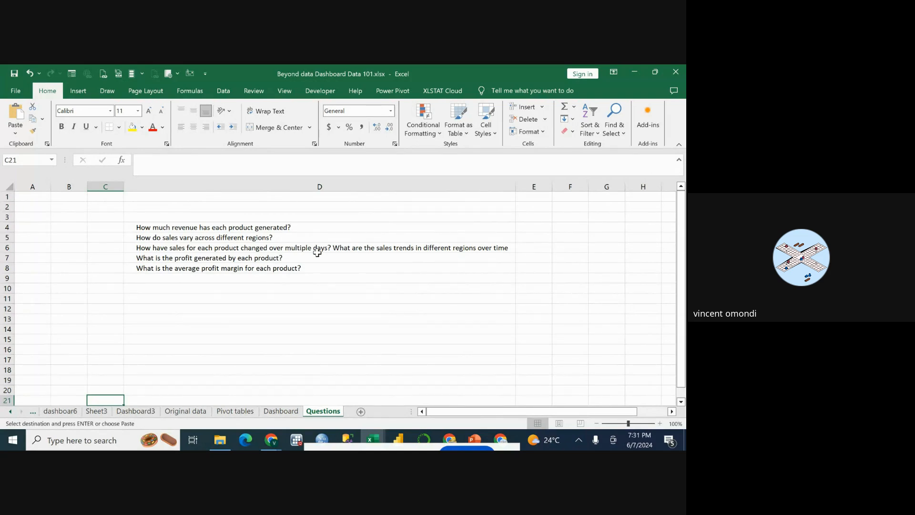
{"action": "left_click", "coordinate": [184, 256]}
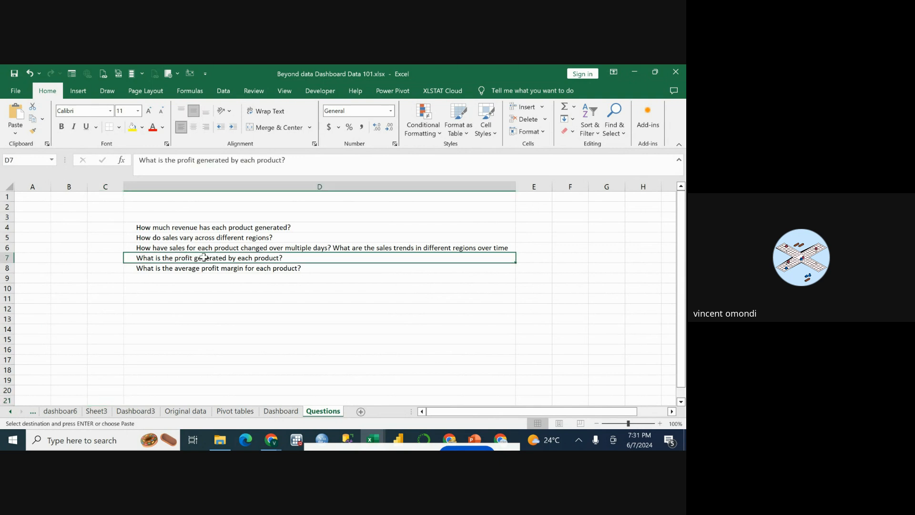
{"action": "left_click", "coordinate": [234, 248]}
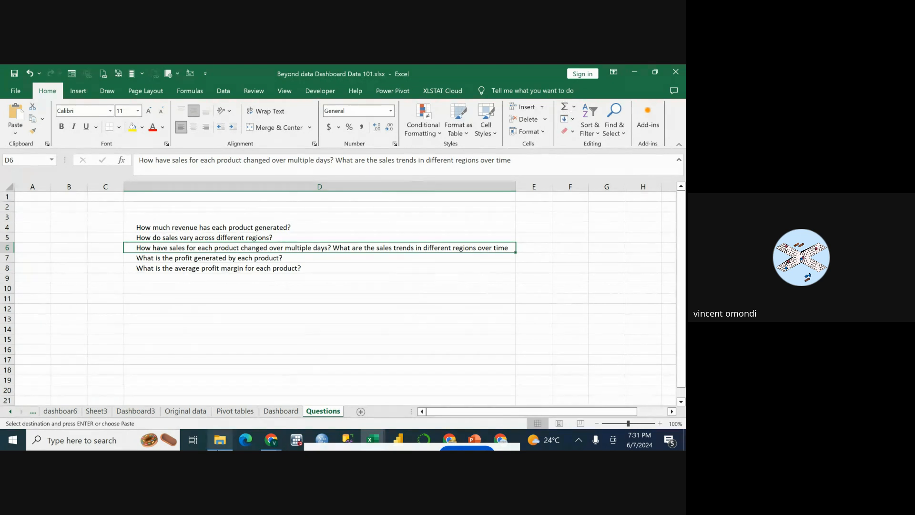
Examine the sort and filter options of the Date column in the Original data sheet.
{"action": "left_click", "coordinate": [185, 411]}
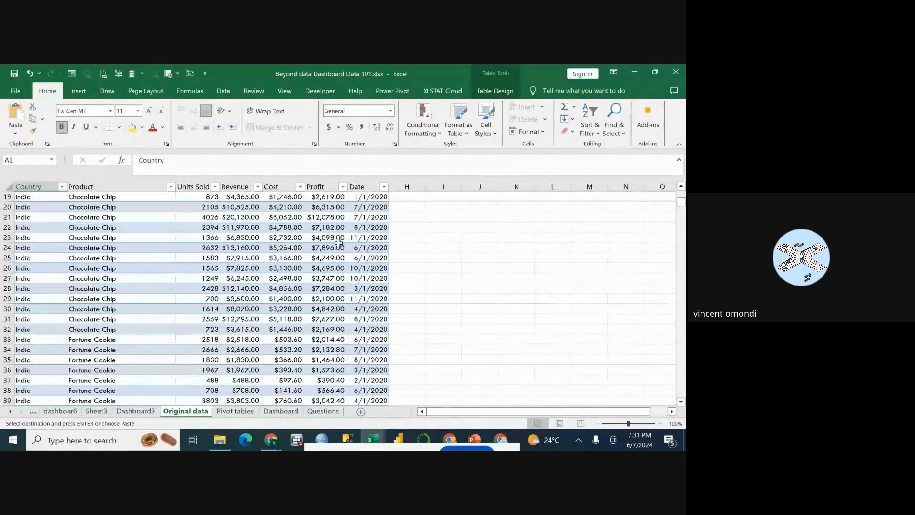
{"action": "scroll", "coordinate": [381, 224], "scroll_direction": "up", "scroll_amount": 6}
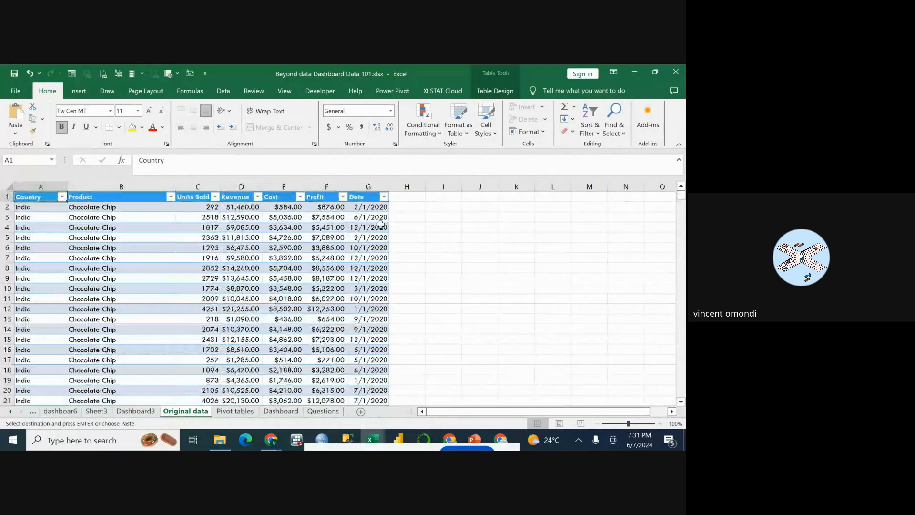
{"action": "left_click", "coordinate": [384, 200]}
{"action": "left_click", "coordinate": [384, 197]}
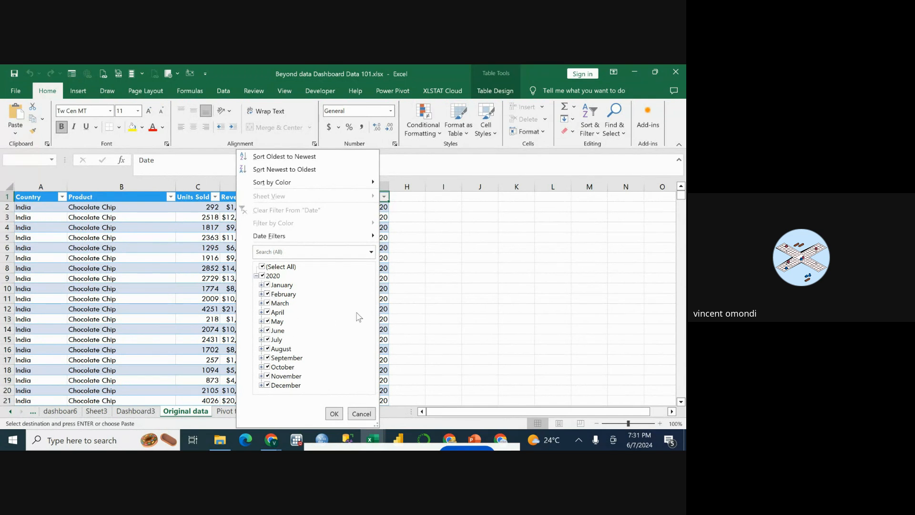
{"action": "key", "text": "Escape"}
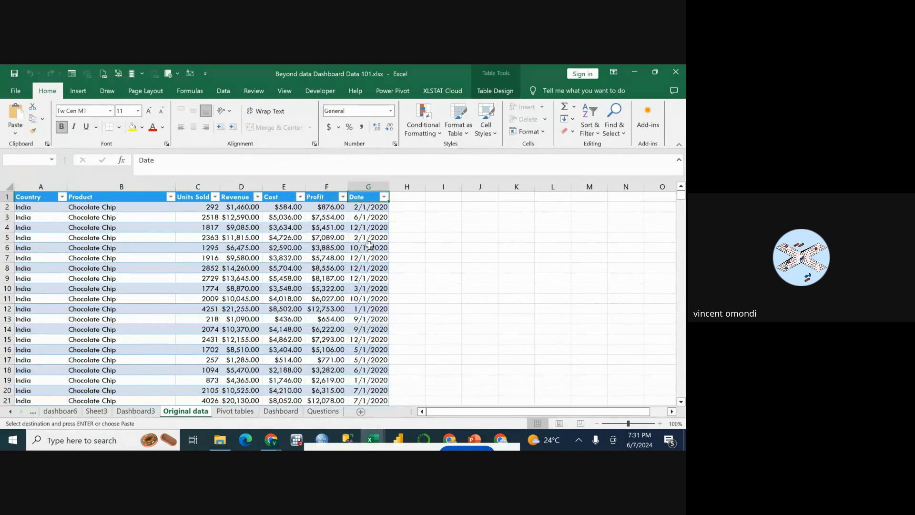
Check which days January and February contain in the Date column's filter list on the Original data sheet.
{"action": "scroll", "coordinate": [370, 277], "scroll_direction": "down", "scroll_amount": 20}
{"action": "scroll", "coordinate": [370, 276], "scroll_direction": "down", "scroll_amount": 20}
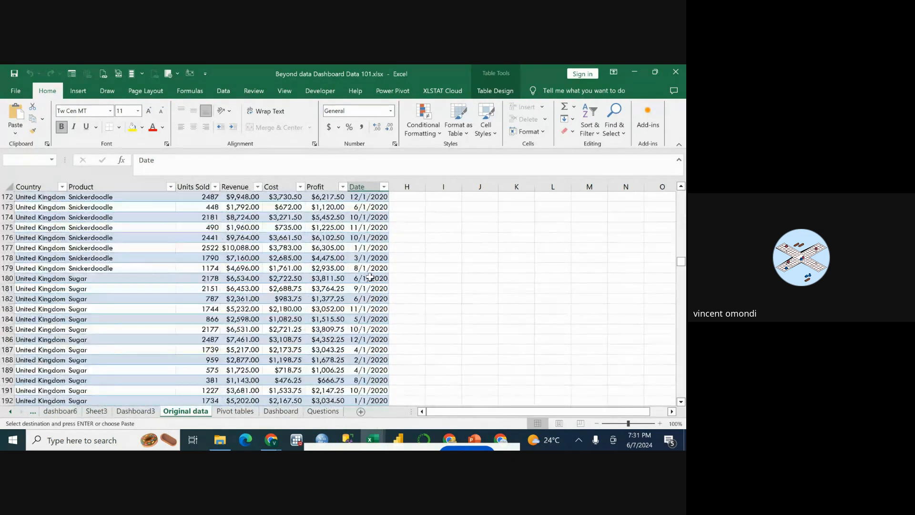
{"action": "scroll", "coordinate": [370, 277], "scroll_direction": "down", "scroll_amount": 11}
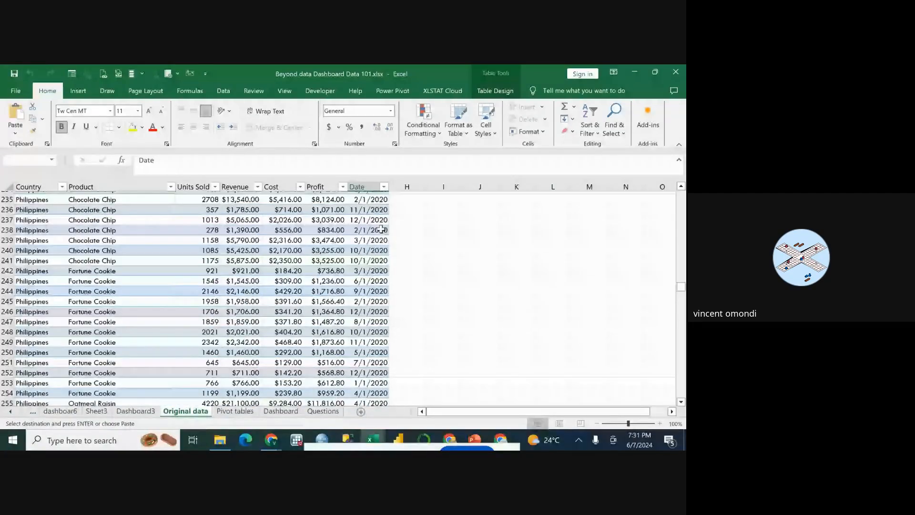
{"action": "scroll", "coordinate": [381, 228], "scroll_direction": "up", "scroll_amount": 5}
{"action": "left_click", "coordinate": [384, 186]}
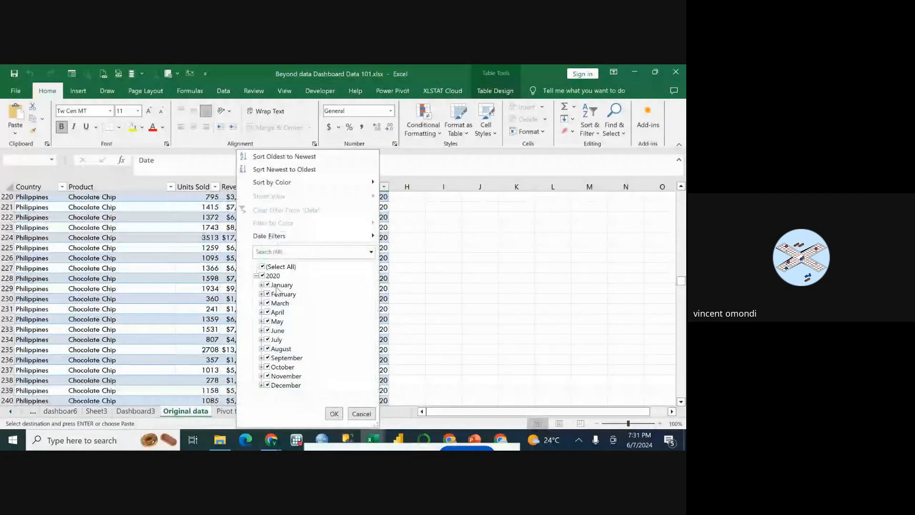
{"action": "left_click", "coordinate": [261, 285]}
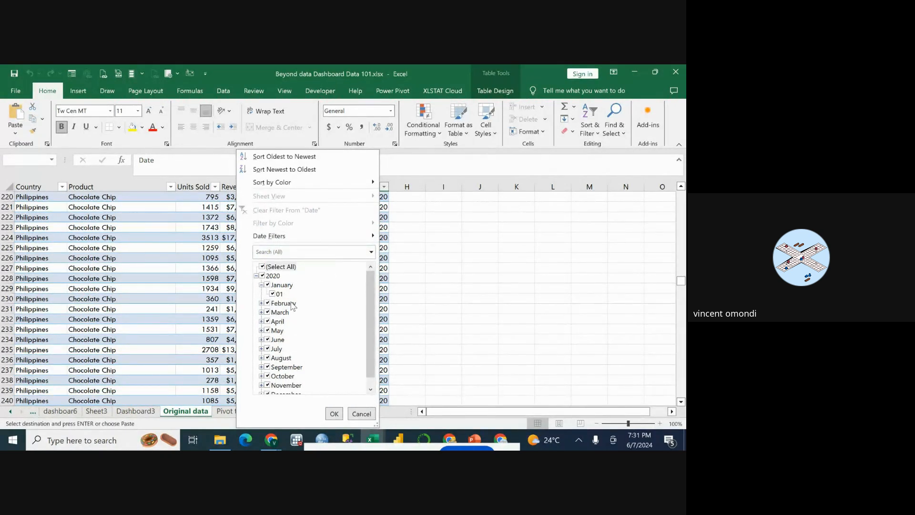
{"action": "left_click", "coordinate": [261, 303]}
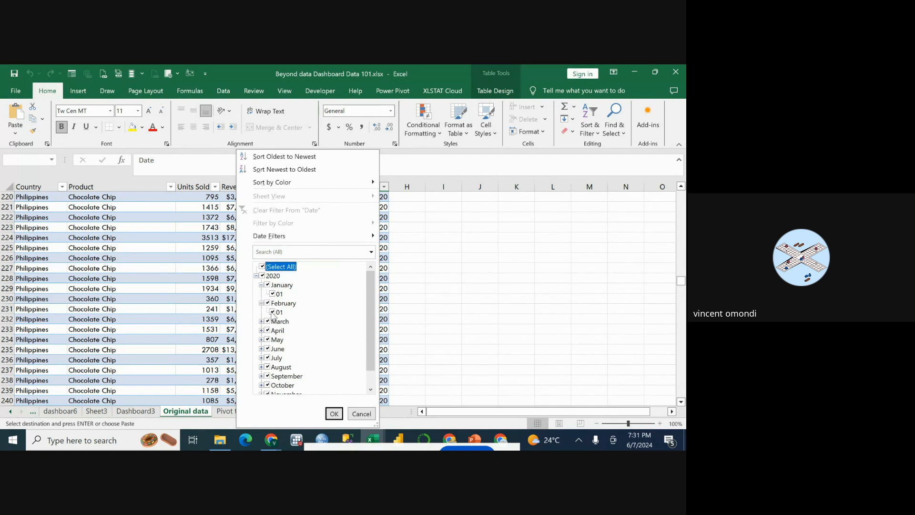
{"action": "left_click", "coordinate": [419, 245]}
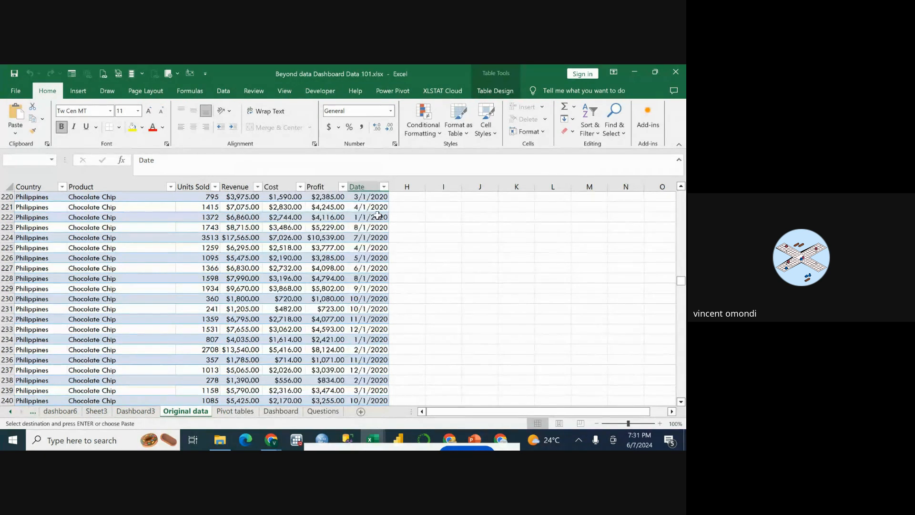
Look through the Date column from the first to the last record of the Original data table.
{"action": "scroll", "coordinate": [378, 217], "scroll_direction": "down", "scroll_amount": 20}
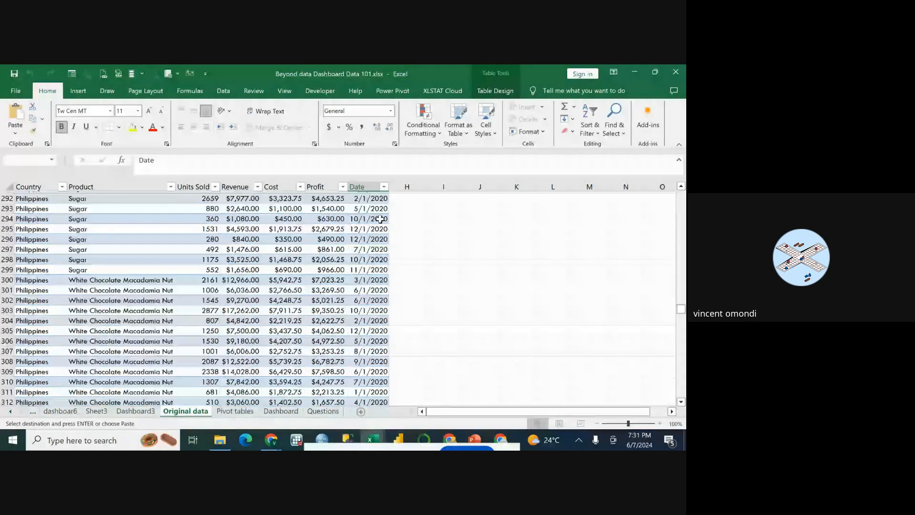
{"action": "scroll", "coordinate": [381, 220], "scroll_direction": "down", "scroll_amount": 20}
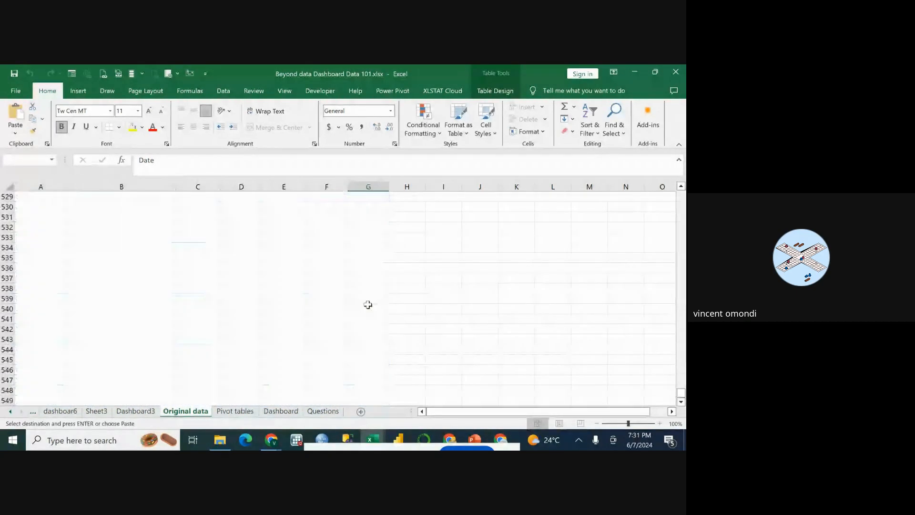
{"action": "scroll", "coordinate": [368, 305], "scroll_direction": "up", "scroll_amount": 15}
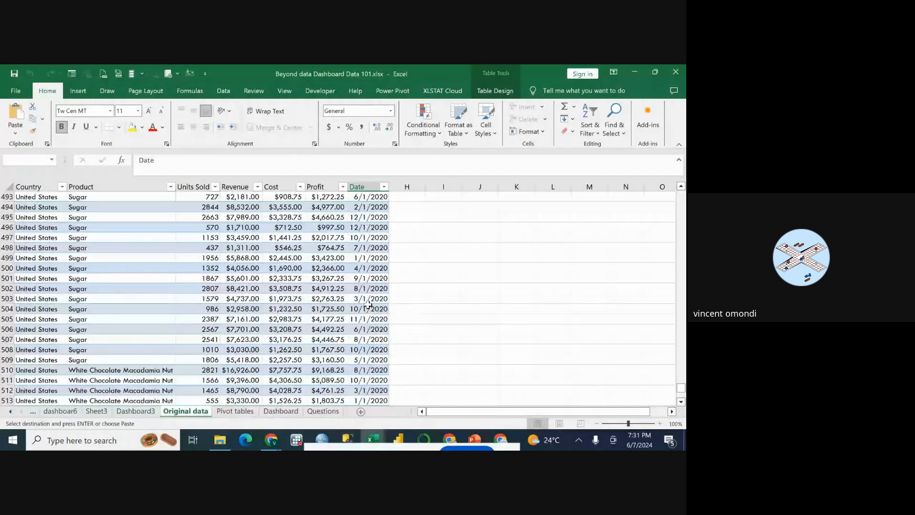
{"action": "scroll", "coordinate": [368, 305], "scroll_direction": "down", "scroll_amount": 11}
{"action": "scroll", "coordinate": [368, 305], "scroll_direction": "up", "scroll_amount": 5}
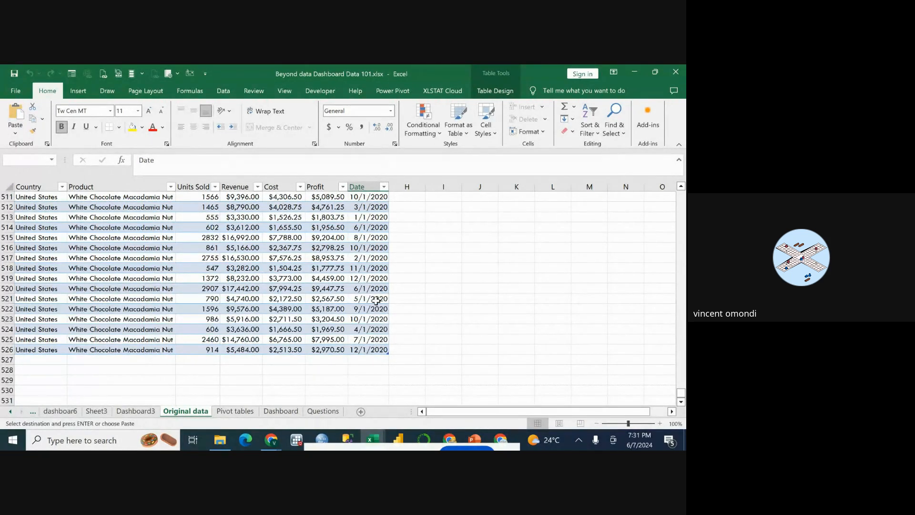
{"action": "scroll", "coordinate": [376, 300], "scroll_direction": "up", "scroll_amount": 3}
{"action": "scroll", "coordinate": [376, 300], "scroll_direction": "up", "scroll_amount": 20}
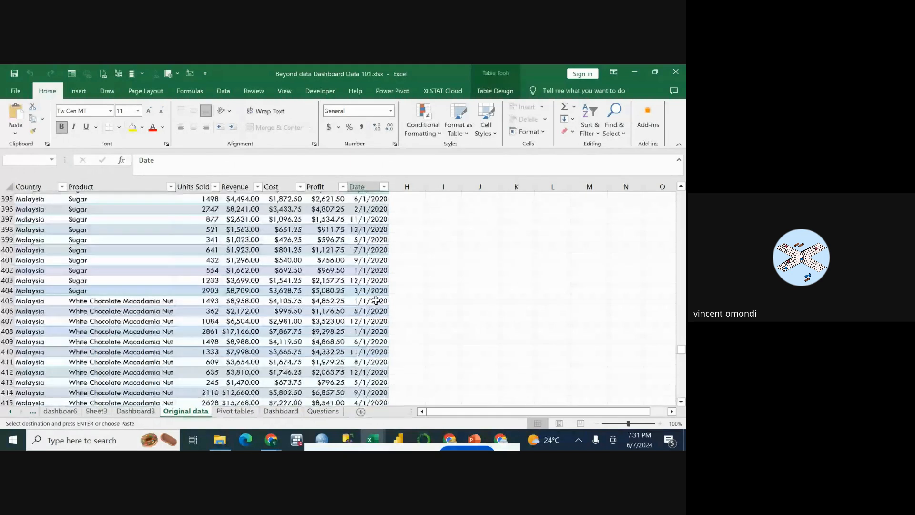
{"action": "scroll", "coordinate": [376, 300], "scroll_direction": "up", "scroll_amount": 20}
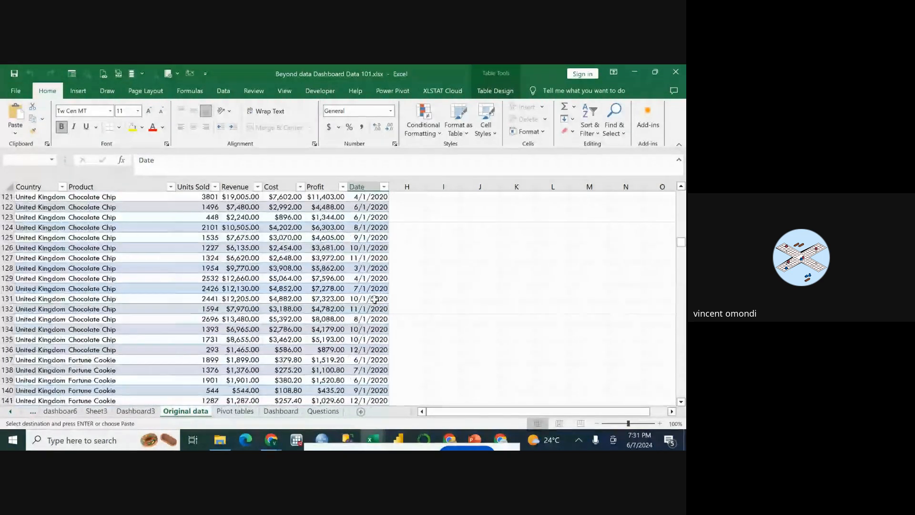
{"action": "scroll", "coordinate": [375, 299], "scroll_direction": "up", "scroll_amount": 20}
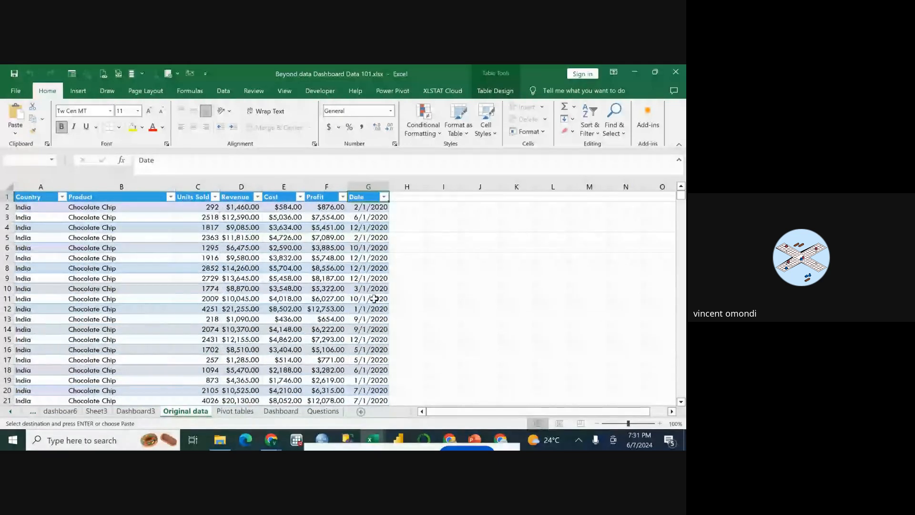
{"action": "scroll", "coordinate": [362, 240], "scroll_direction": "down", "scroll_amount": 2}
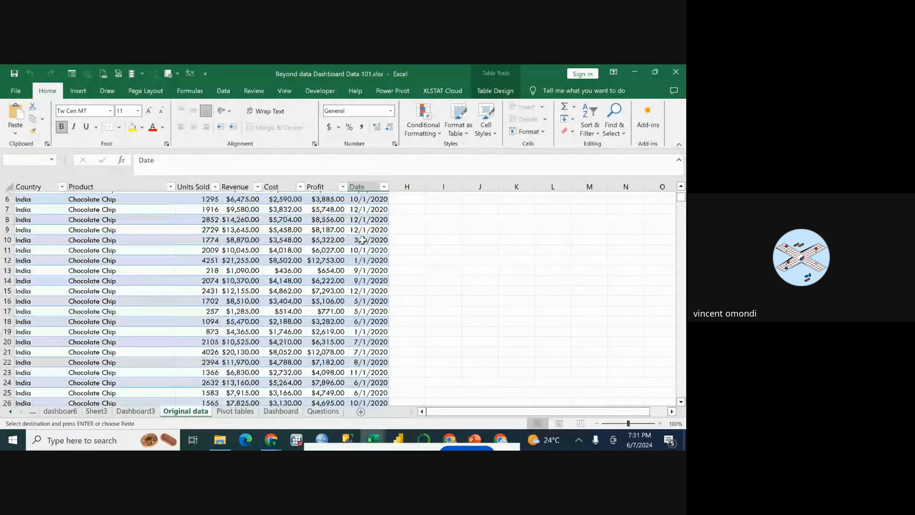
{"action": "scroll", "coordinate": [363, 240], "scroll_direction": "up", "scroll_amount": 2}
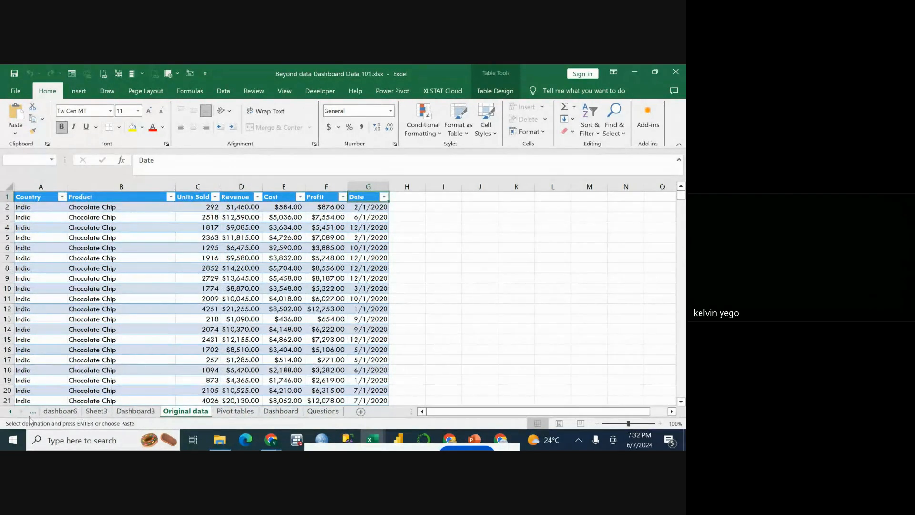
Add the Product field to the rows beneath Date in the revenue-by-date PivotTable on the PIVOTE TABLE1 sheet.
{"action": "left_click", "coordinate": [31, 413]}
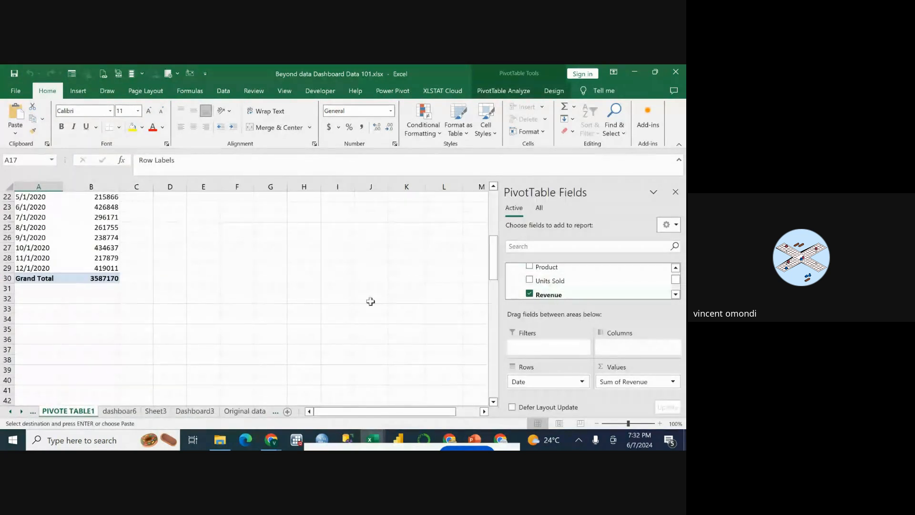
{"action": "scroll", "coordinate": [370, 302], "scroll_direction": "down", "scroll_amount": 10}
{"action": "scroll", "coordinate": [92, 316], "scroll_direction": "up", "scroll_amount": 14}
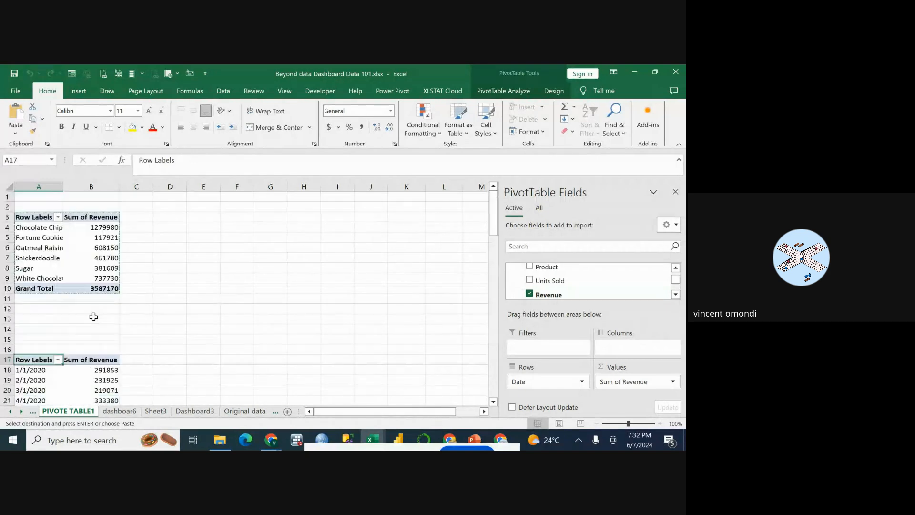
{"action": "scroll", "coordinate": [76, 329], "scroll_direction": "up", "scroll_amount": 4}
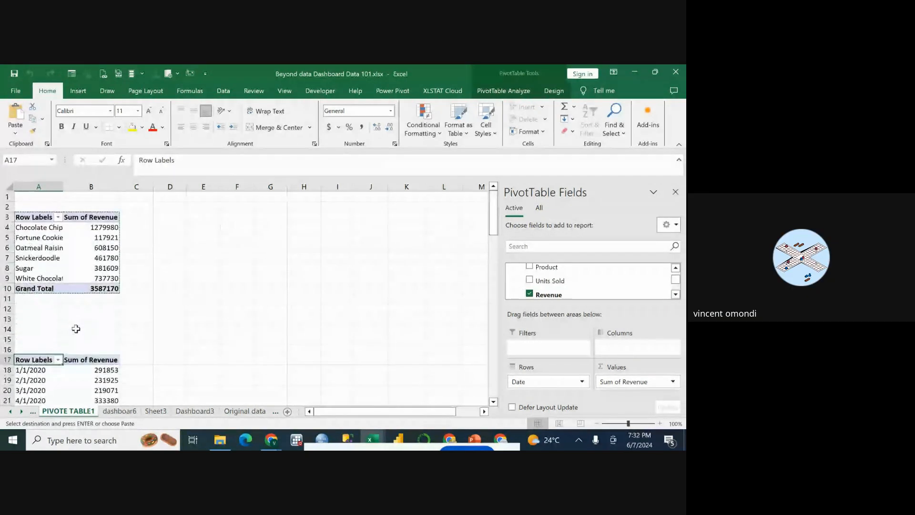
{"action": "scroll", "coordinate": [75, 327], "scroll_direction": "down", "scroll_amount": 4}
{"action": "left_click", "coordinate": [59, 313]}
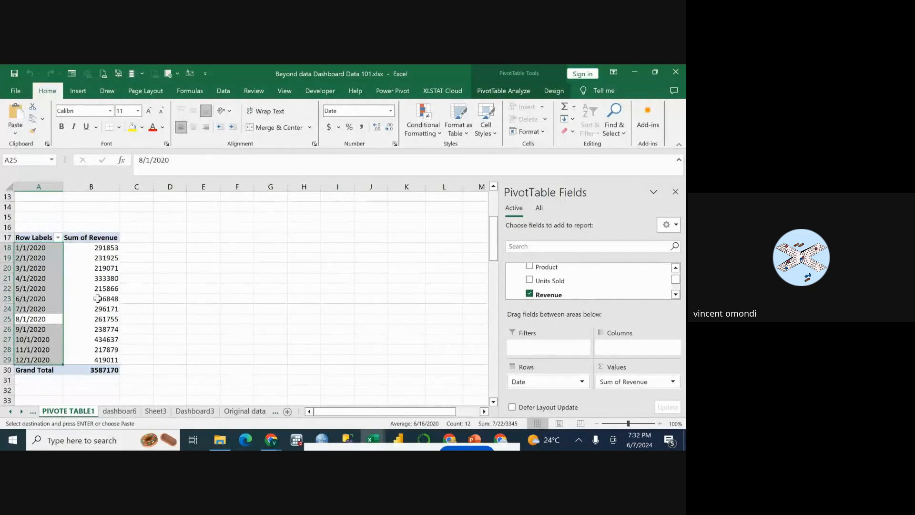
{"action": "scroll", "coordinate": [95, 298], "scroll_direction": "up", "scroll_amount": 1}
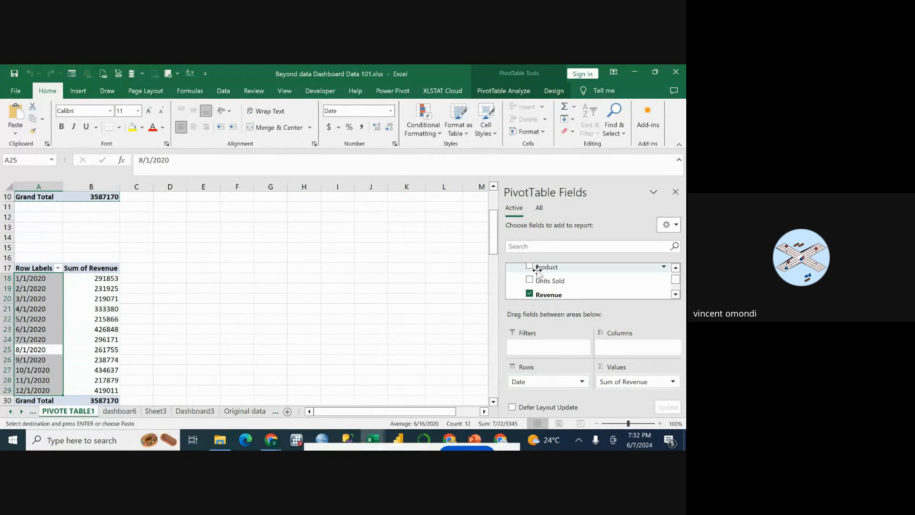
{"action": "left_click_drag", "start_coordinate": [538, 270], "coordinate": [555, 391]}
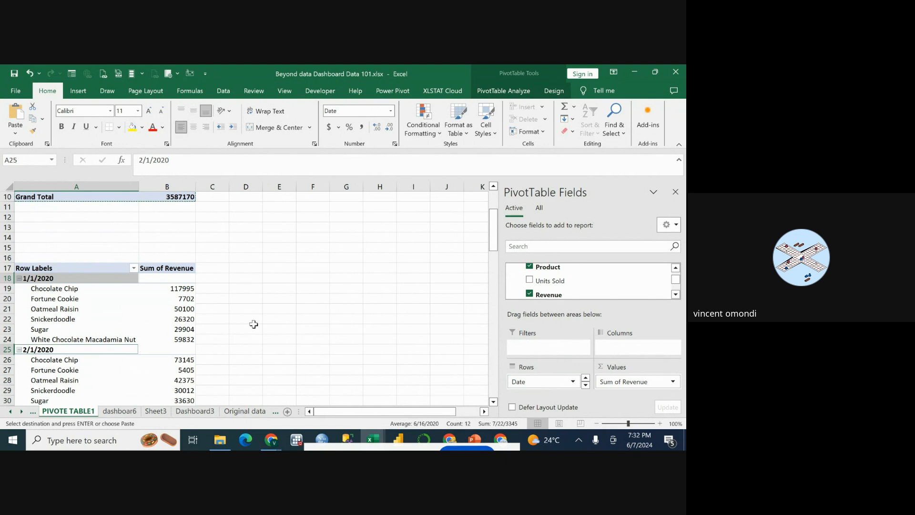
{"action": "scroll", "coordinate": [253, 323], "scroll_direction": "down", "scroll_amount": 3}
{"action": "scroll", "coordinate": [201, 294], "scroll_direction": "up", "scroll_amount": 1}
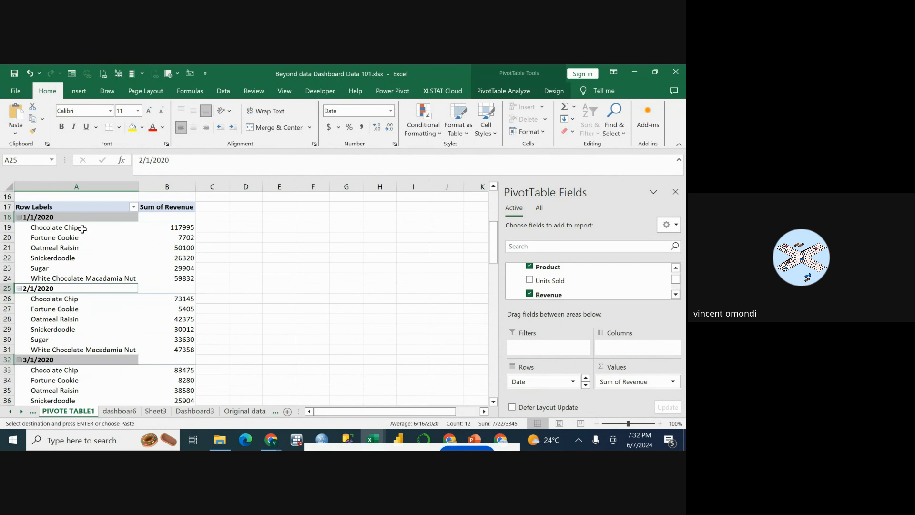
Start a PivotChart from the revenue PivotTable by date and product and choose the Line chart category.
{"action": "left_click", "coordinate": [495, 94]}
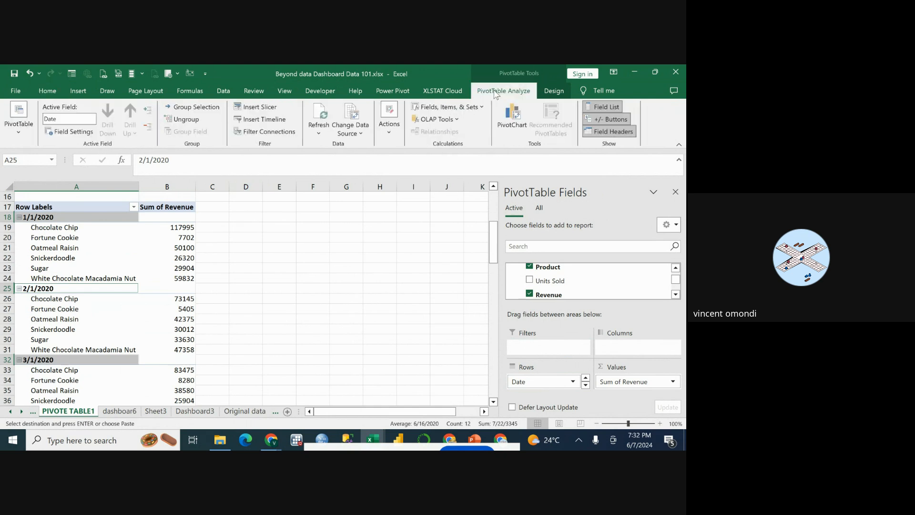
{"action": "left_click", "coordinate": [507, 121]}
{"action": "left_click", "coordinate": [515, 123]}
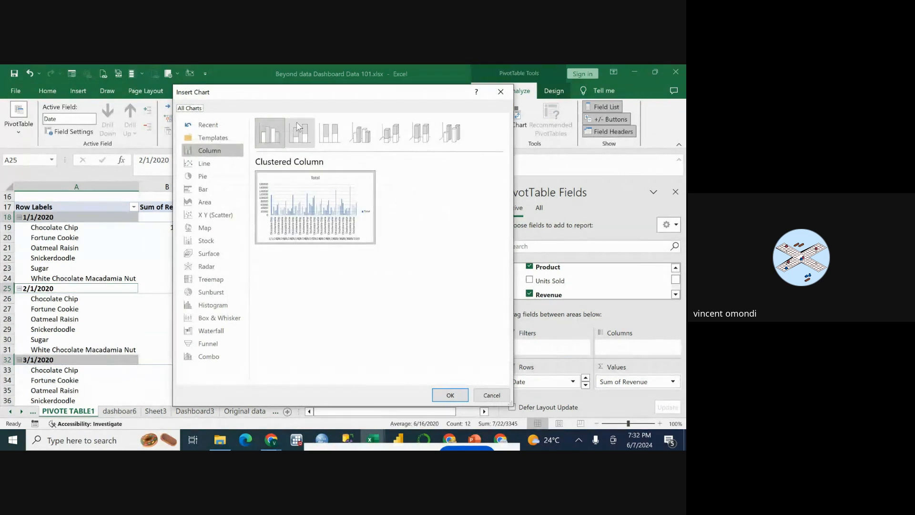
{"action": "left_click", "coordinate": [208, 165]}
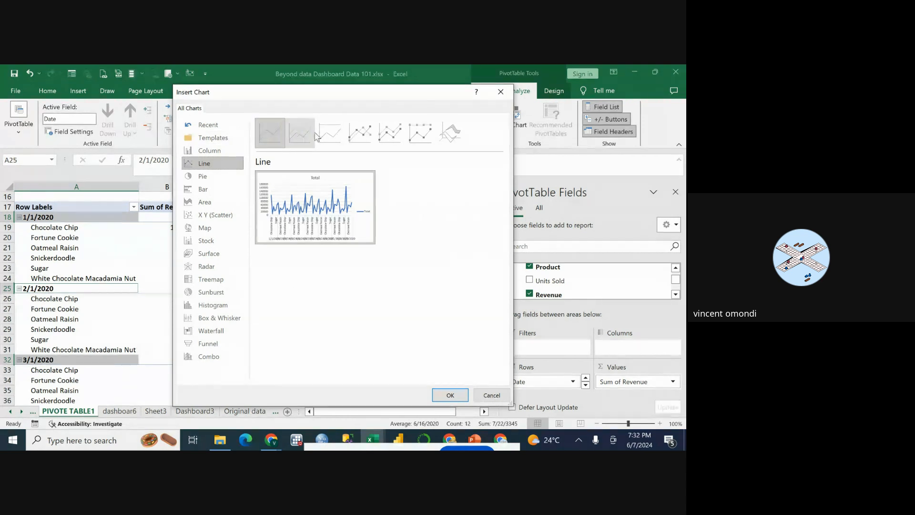
Compare the previews of the line chart variants, including stacked, 100% stacked and marker versions.
{"action": "left_click", "coordinate": [333, 135]}
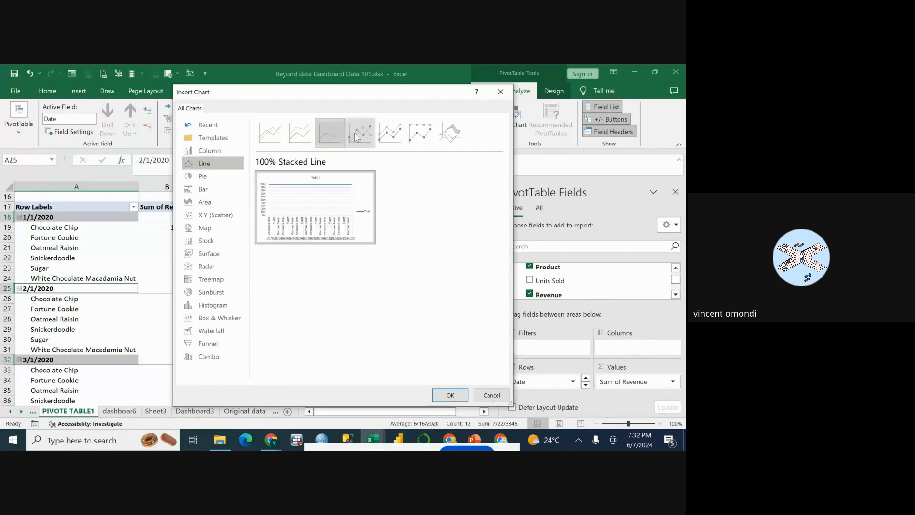
{"action": "left_click", "coordinate": [356, 134]}
{"action": "left_click", "coordinate": [390, 134]}
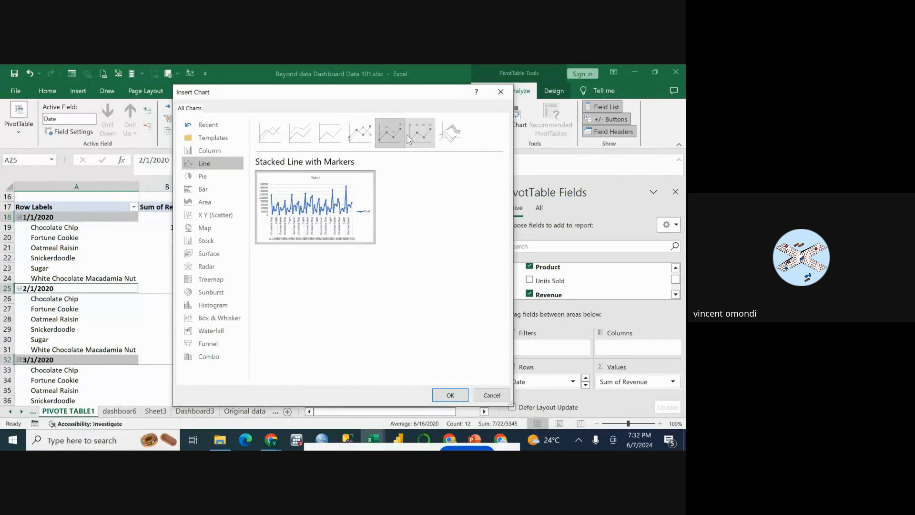
{"action": "left_click", "coordinate": [409, 137]}
{"action": "left_click", "coordinate": [394, 131]}
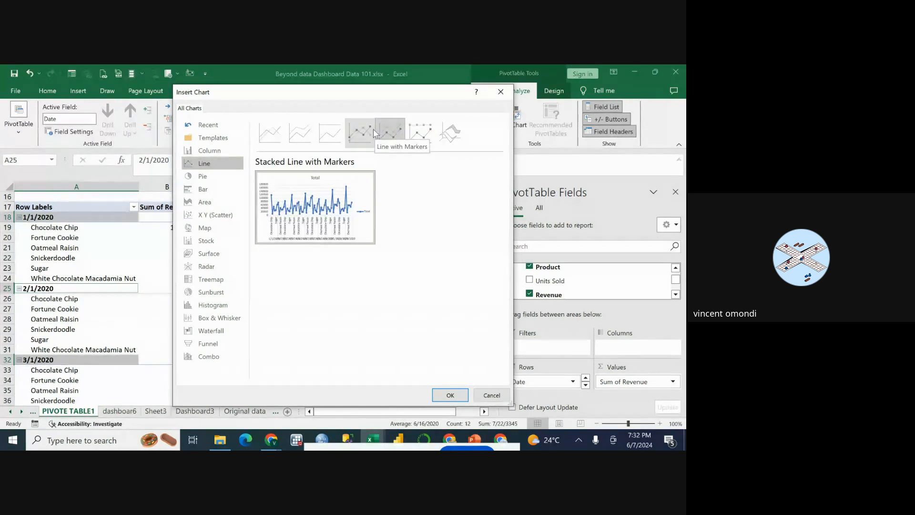
{"action": "left_click", "coordinate": [372, 132]}
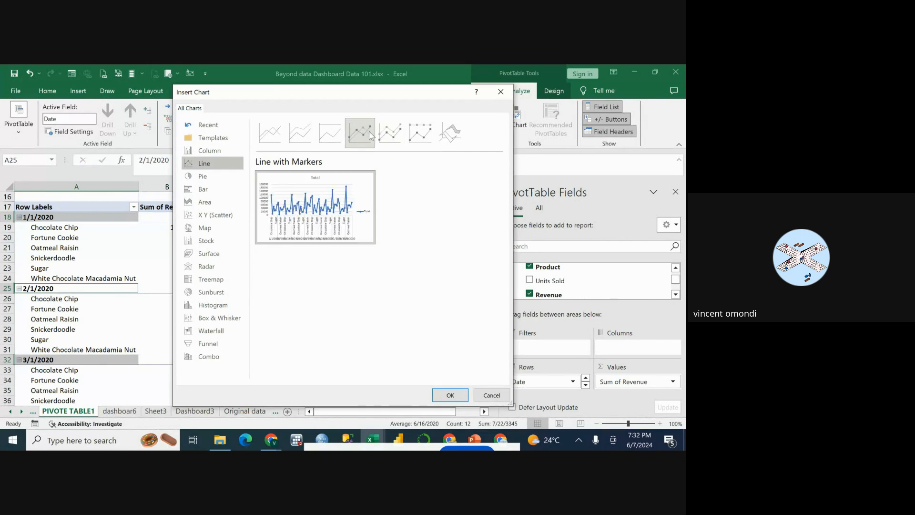
{"action": "left_click", "coordinate": [392, 139]}
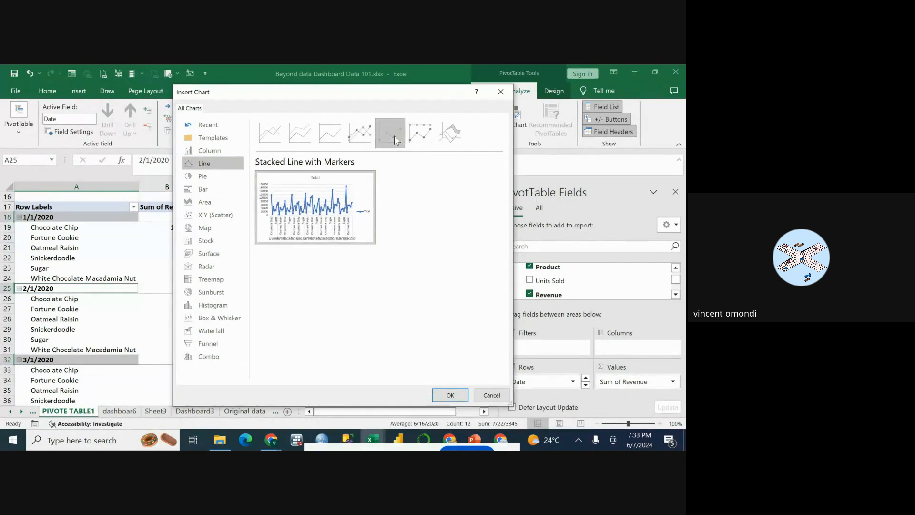
{"action": "left_click", "coordinate": [369, 132]}
{"action": "left_click", "coordinate": [326, 129]}
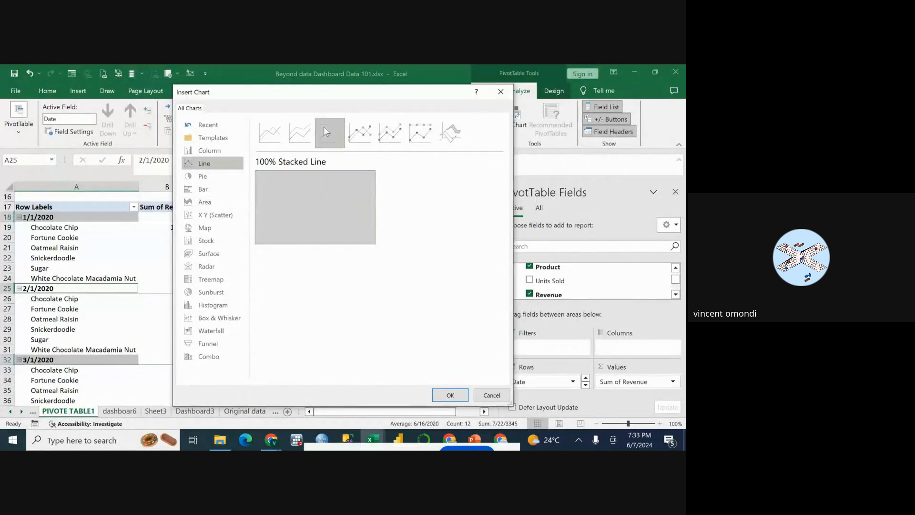
{"action": "left_click", "coordinate": [303, 132]}
{"action": "left_click", "coordinate": [270, 133]}
{"action": "left_click", "coordinate": [293, 136]}
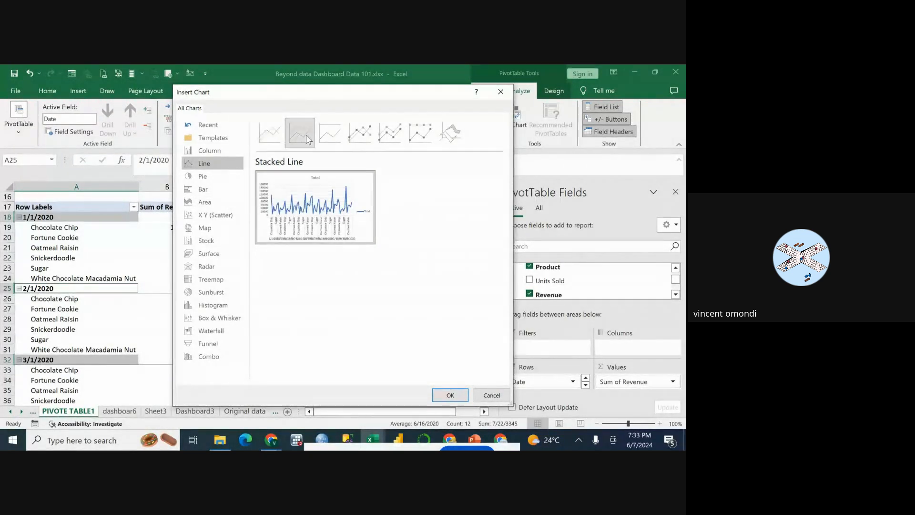
Insert the PivotChart as a Stacked Line with Markers.
{"action": "left_click", "coordinate": [323, 136]}
{"action": "left_click", "coordinate": [392, 137]}
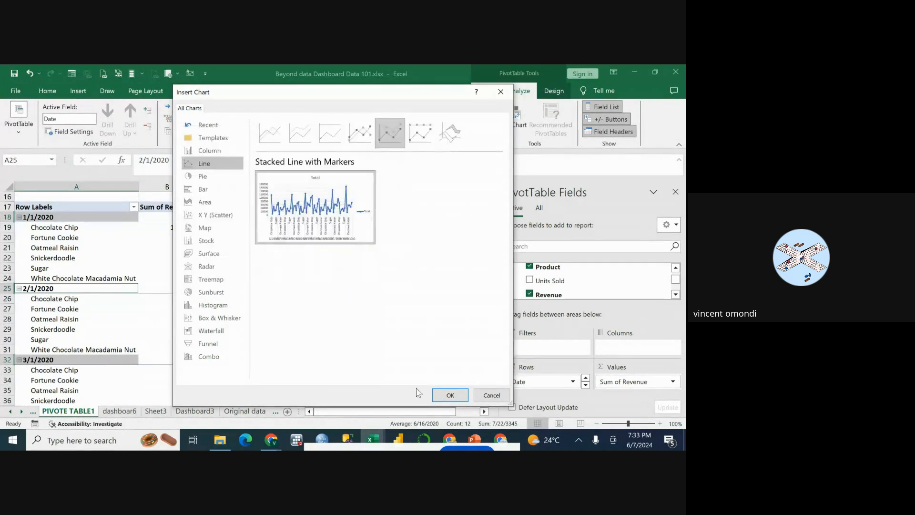
{"action": "left_click", "coordinate": [449, 401]}
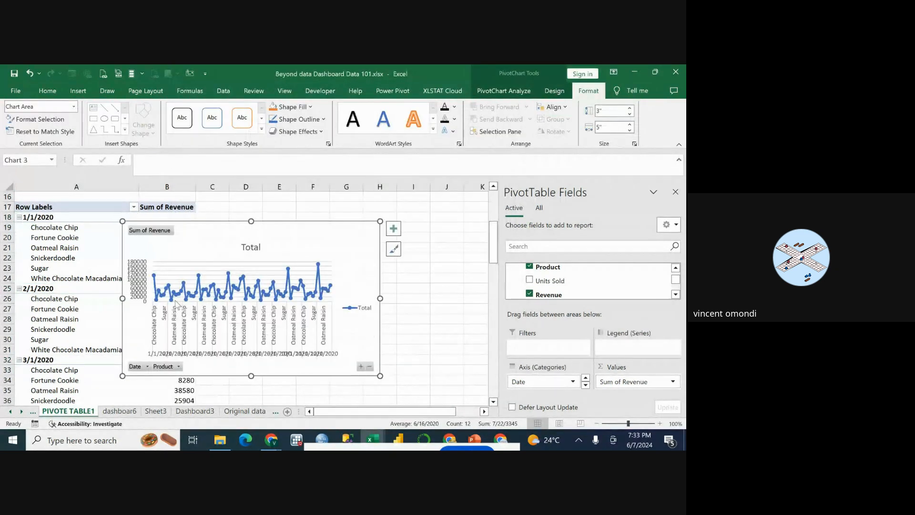
Move the line PivotChart to the Dashboard3 sheet as an embedded object.
{"action": "mouse_move", "coordinate": [155, 280]}
{"action": "mouse_move", "coordinate": [263, 302]}
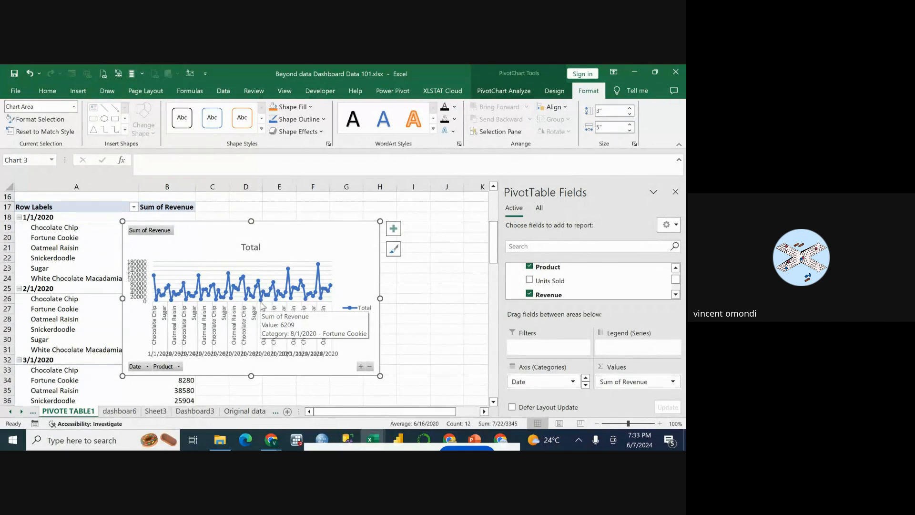
{"action": "mouse_move", "coordinate": [233, 303]}
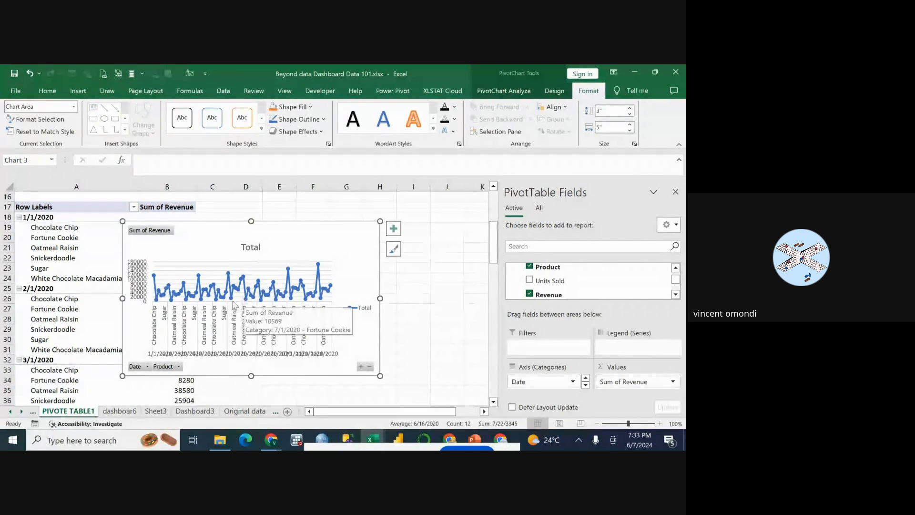
{"action": "left_click_drag", "start_coordinate": [300, 235], "coordinate": [367, 224]}
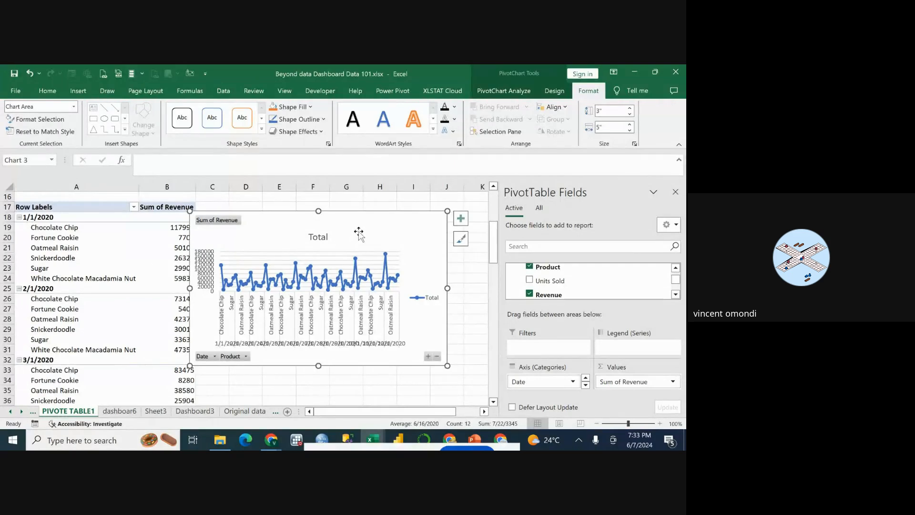
{"action": "right_click", "coordinate": [364, 227]}
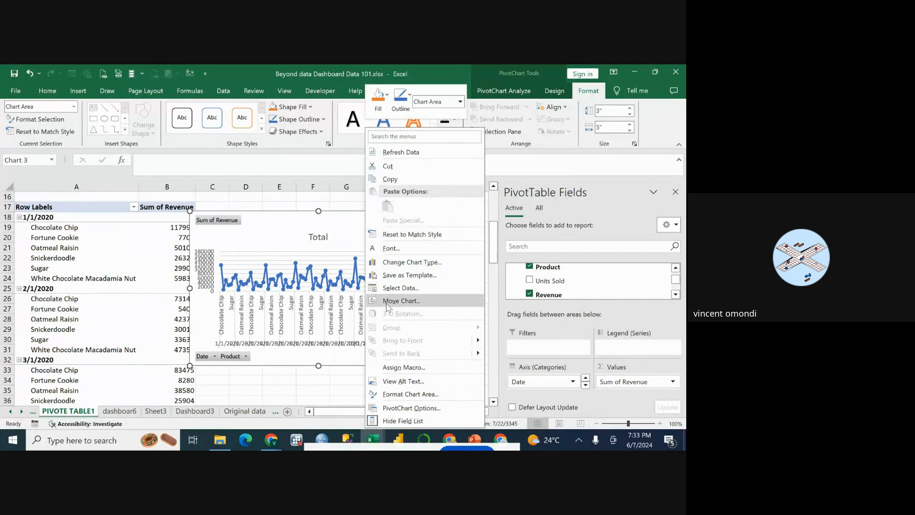
{"action": "left_click", "coordinate": [393, 300]}
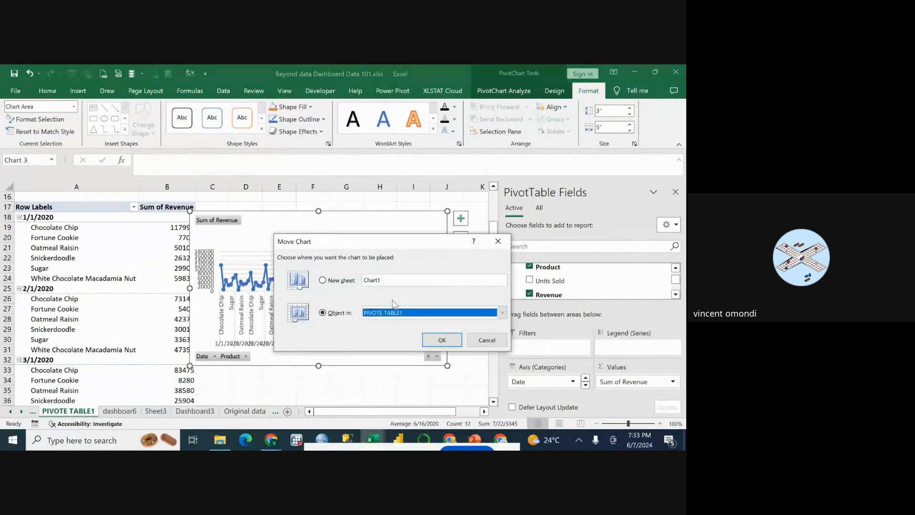
{"action": "left_click", "coordinate": [503, 313]}
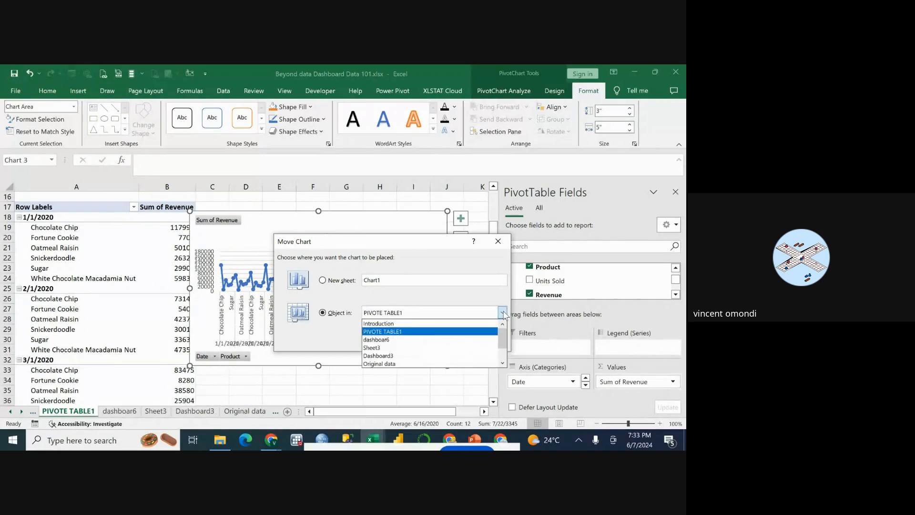
{"action": "left_click", "coordinate": [408, 357]}
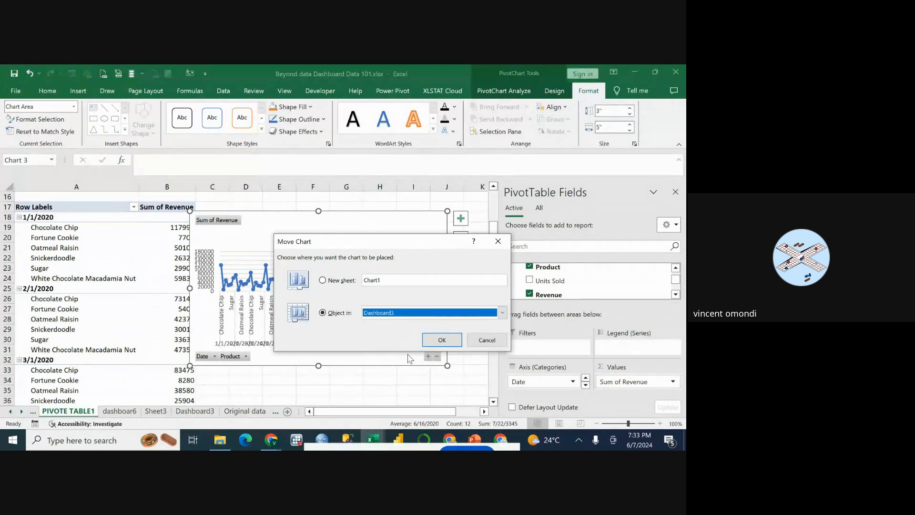
{"action": "left_click", "coordinate": [439, 340]}
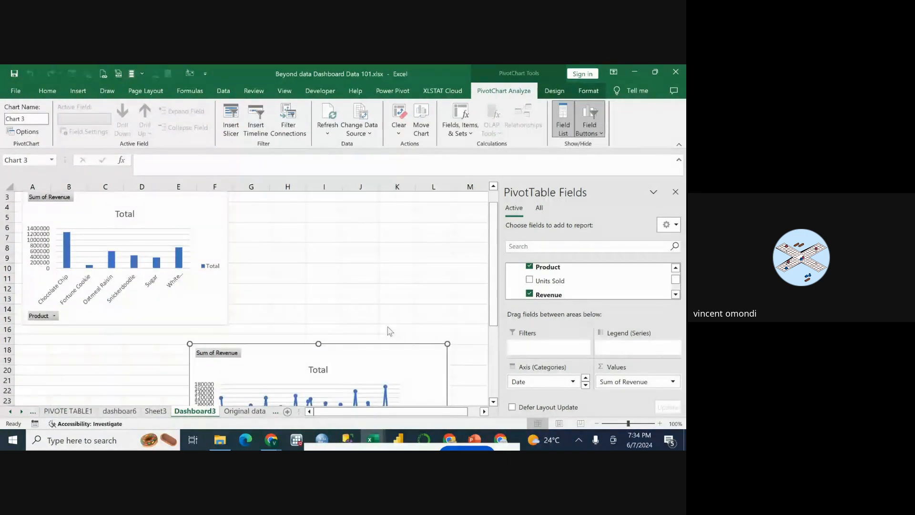
Place the line chart directly beside the product revenue column chart on Dashboard3, with their upper edges aligned.
{"action": "scroll", "coordinate": [391, 331], "scroll_direction": "down", "scroll_amount": 4}
{"action": "scroll", "coordinate": [387, 328], "scroll_direction": "up", "scroll_amount": 3}
{"action": "left_click_drag", "start_coordinate": [376, 318], "coordinate": [426, 244]}
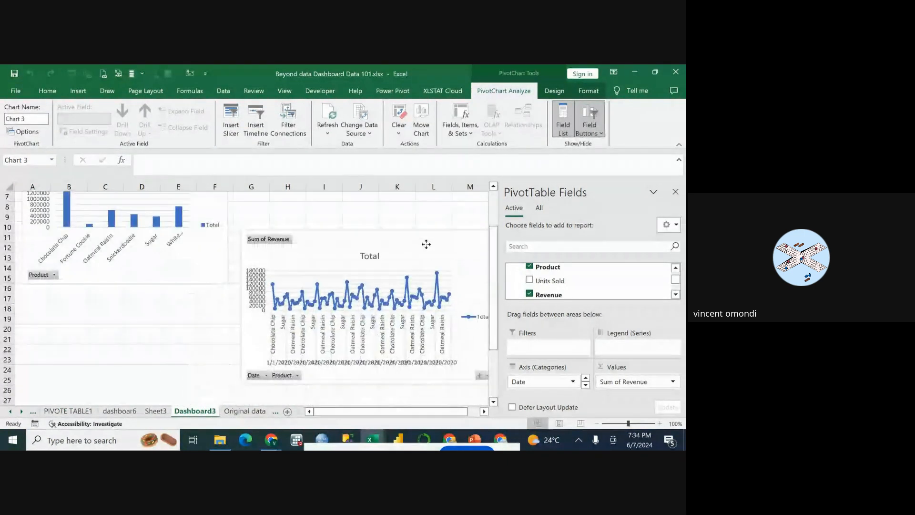
{"action": "scroll", "coordinate": [405, 321], "scroll_direction": "up", "scroll_amount": 2}
{"action": "left_click_drag", "start_coordinate": [405, 321], "coordinate": [394, 236]}
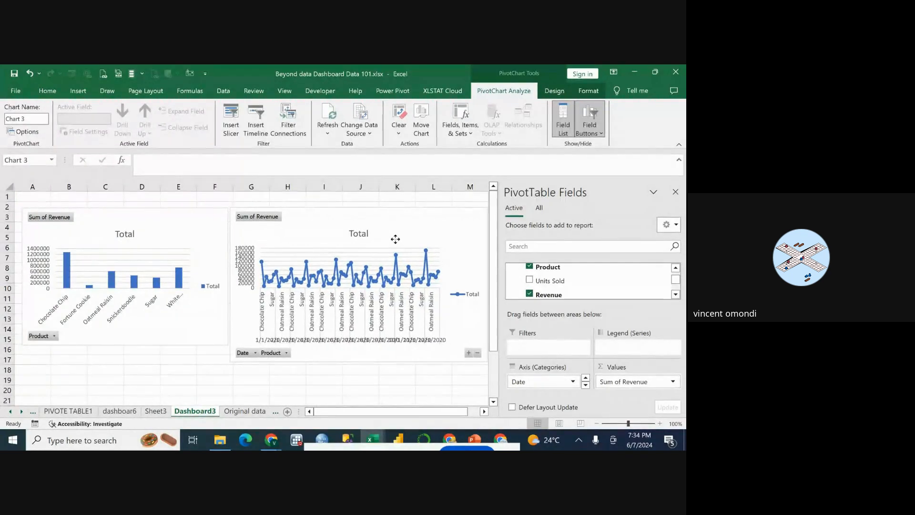
Shrink the line chart to about the column chart's height and narrow it to end within column L.
{"action": "left_click", "coordinate": [398, 239]}
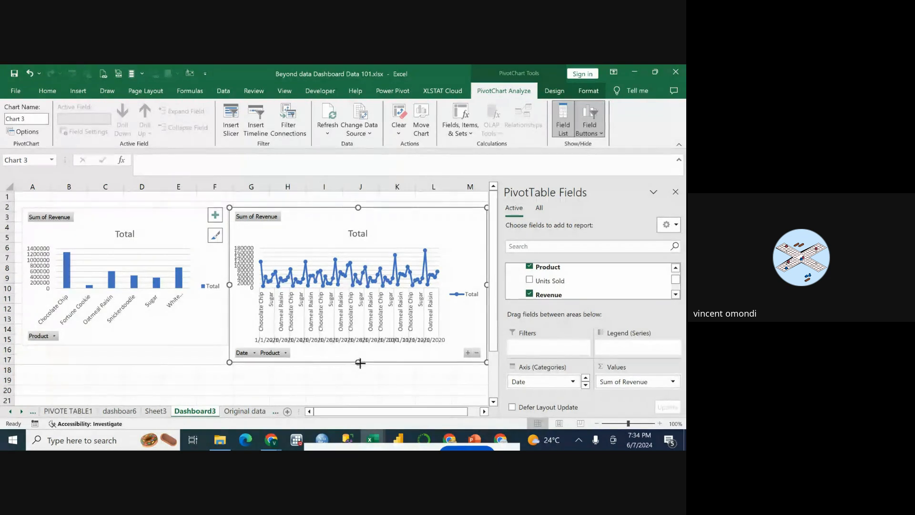
{"action": "left_click_drag", "start_coordinate": [359, 362], "coordinate": [363, 346]}
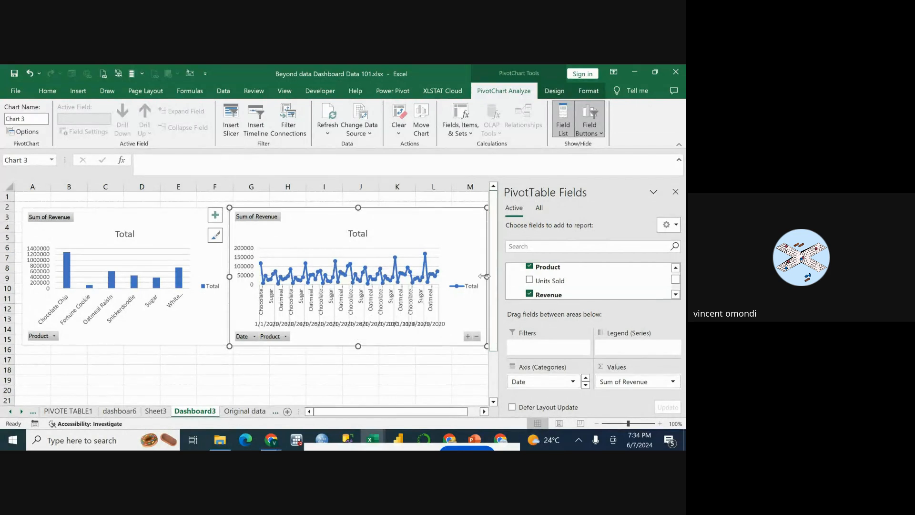
{"action": "left_click_drag", "start_coordinate": [486, 277], "coordinate": [448, 277]}
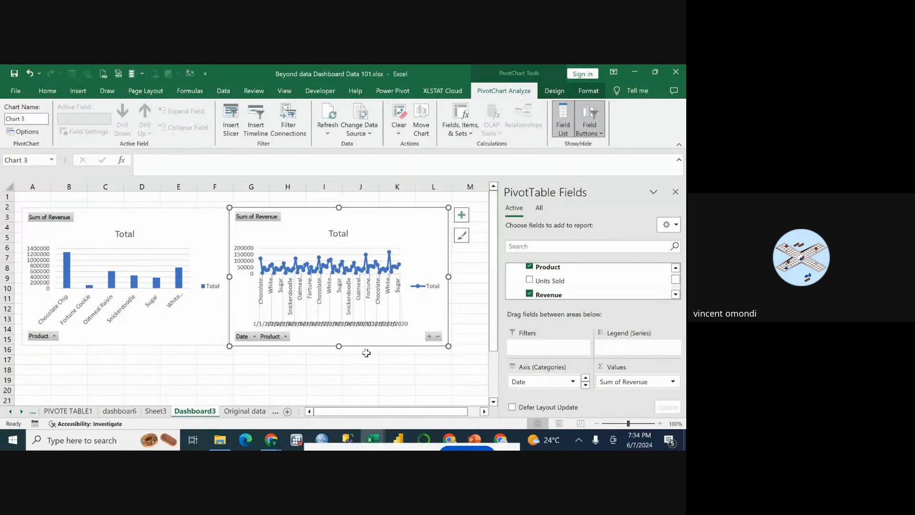
Review the question about the profit generated by each product on the Questions sheet and return to PIVOTE TABLE1.
{"action": "left_click", "coordinate": [275, 412]}
{"action": "left_click", "coordinate": [330, 413]}
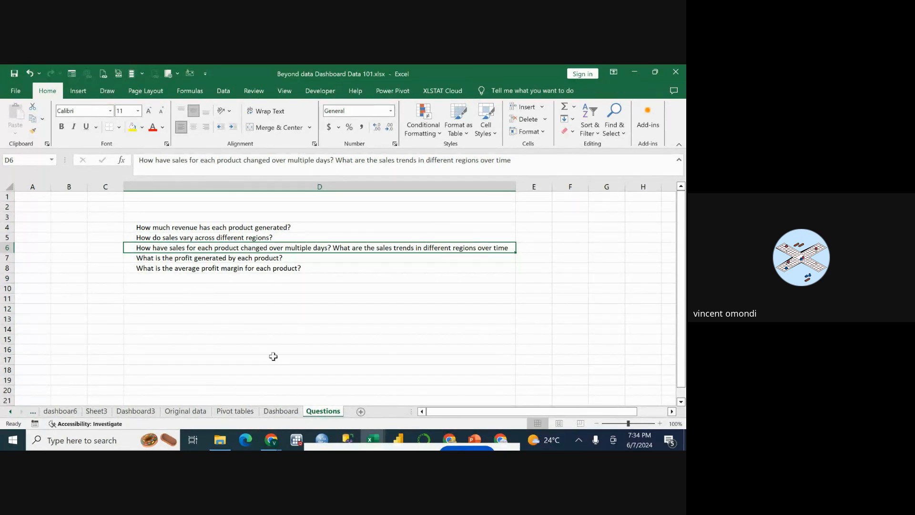
{"action": "left_click", "coordinate": [176, 259]}
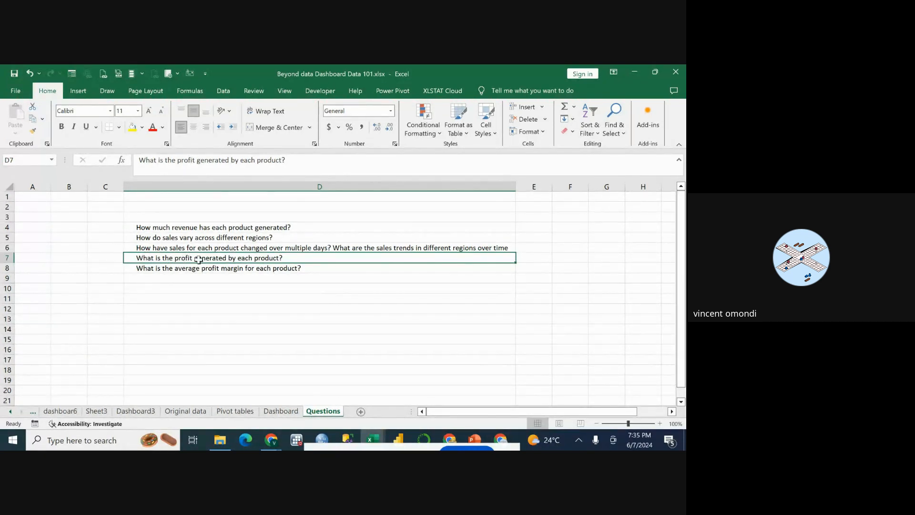
{"action": "left_click", "coordinate": [33, 412]}
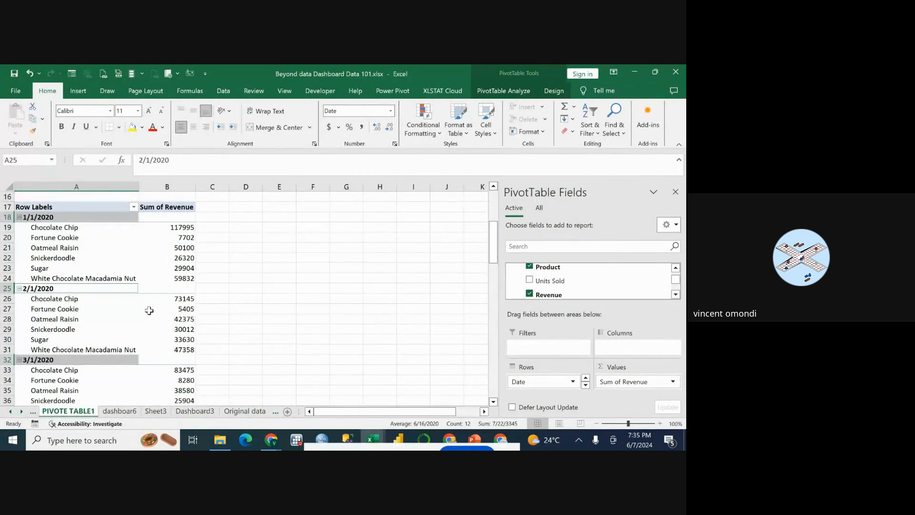
Copy the whole product revenue PivotTable, A3:B10, on the PIVOTE TABLE1 sheet.
{"action": "scroll", "coordinate": [149, 311], "scroll_direction": "down", "scroll_amount": 1}
{"action": "scroll", "coordinate": [149, 310], "scroll_direction": "down", "scroll_amount": 5}
{"action": "scroll", "coordinate": [149, 311], "scroll_direction": "up", "scroll_amount": 12}
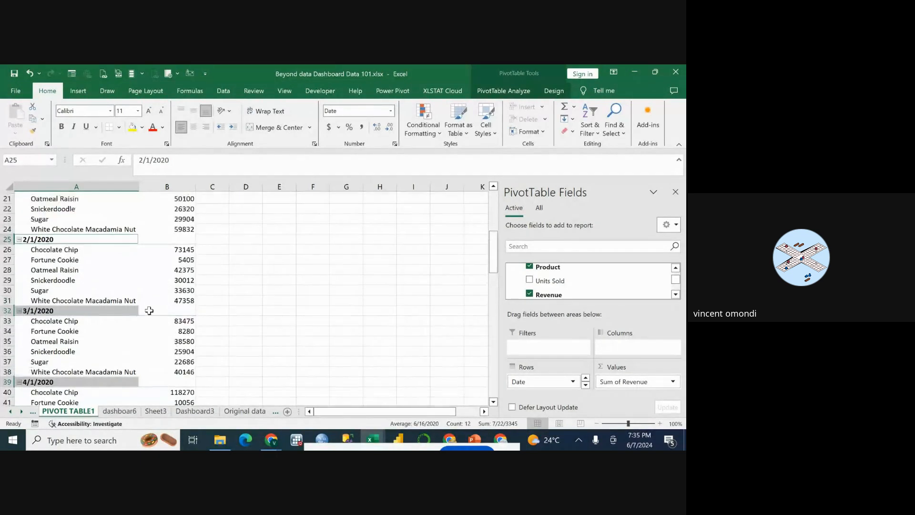
{"action": "left_click", "coordinate": [68, 230]}
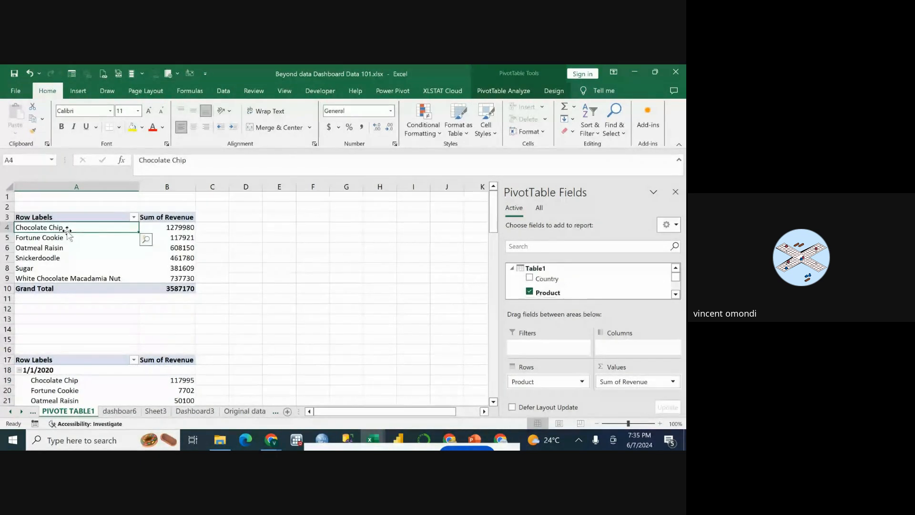
{"action": "left_click_drag", "start_coordinate": [34, 218], "coordinate": [148, 292]}
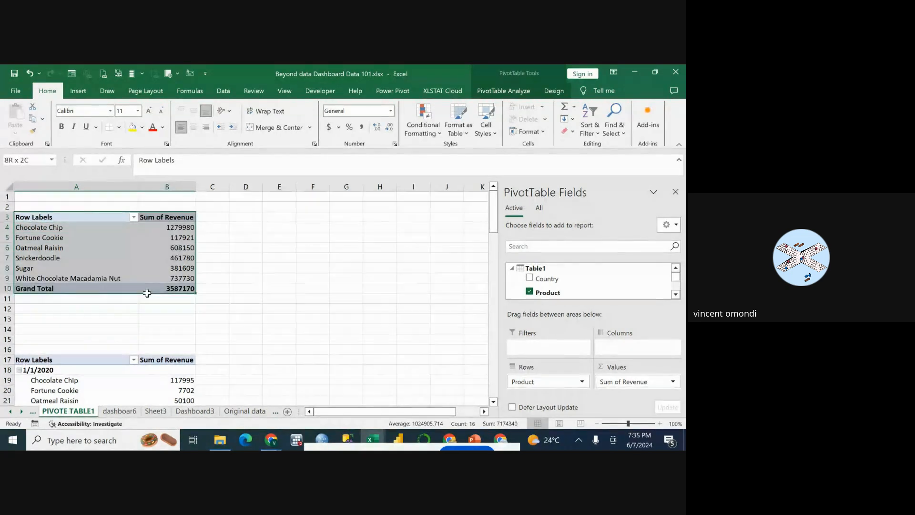
{"action": "right_click", "coordinate": [155, 260]}
{"action": "left_click", "coordinate": [177, 284]}
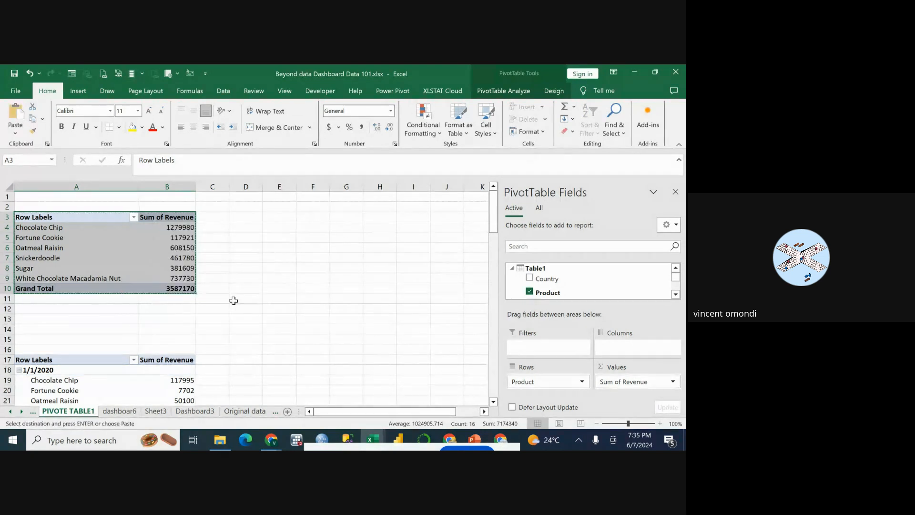
Paste the copied PivotTable at cell A111, below the existing PivotTables.
{"action": "scroll", "coordinate": [233, 301], "scroll_direction": "down", "scroll_amount": 20}
{"action": "scroll", "coordinate": [233, 301], "scroll_direction": "down", "scroll_amount": 10}
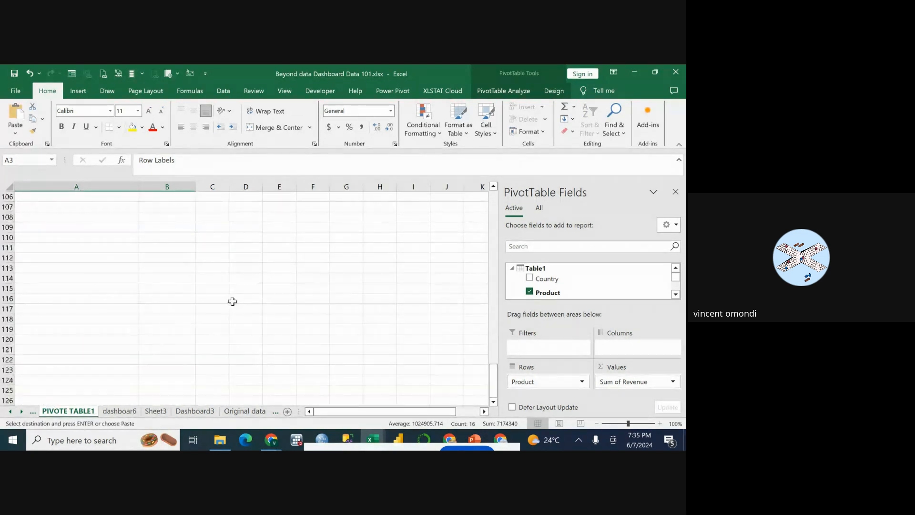
{"action": "left_click", "coordinate": [66, 229]}
{"action": "left_click", "coordinate": [40, 248]}
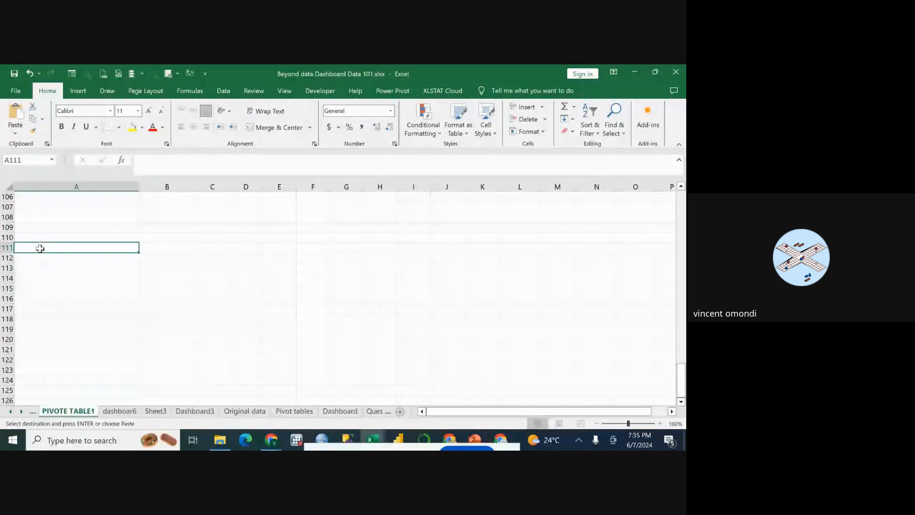
{"action": "right_click", "coordinate": [40, 248]}
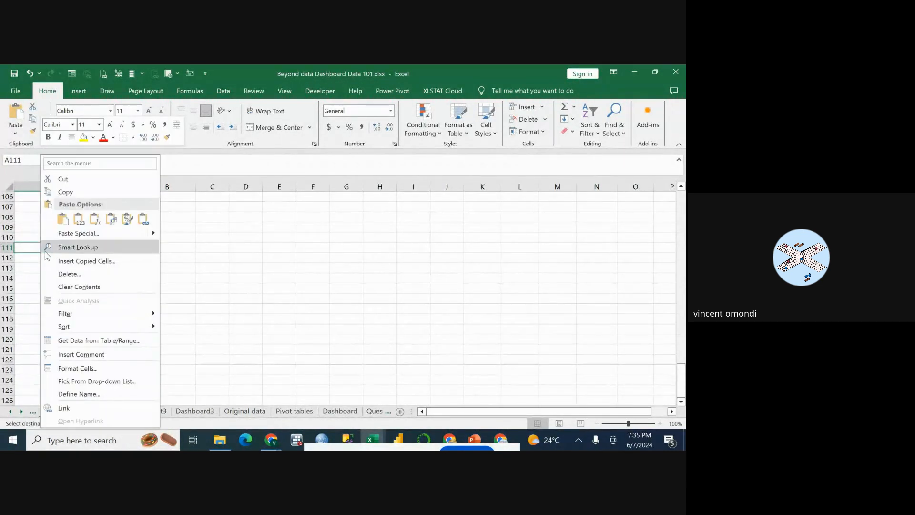
{"action": "left_click", "coordinate": [62, 219]}
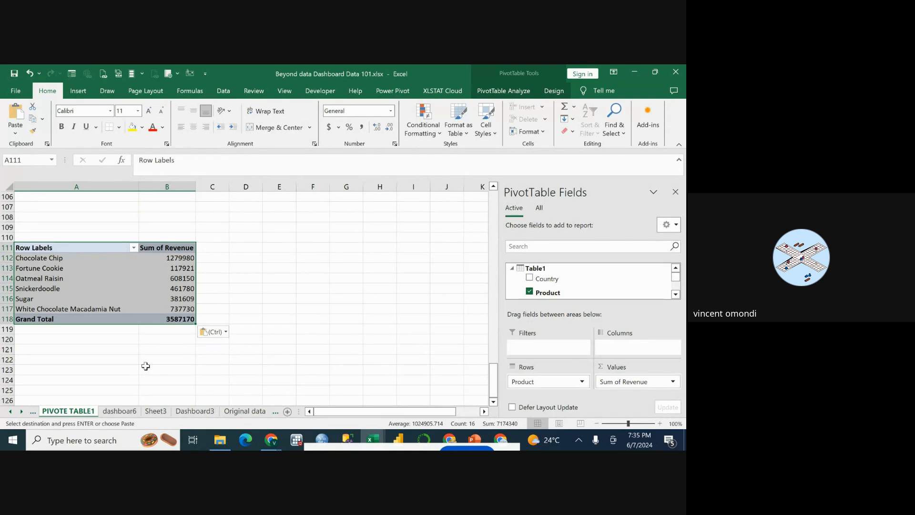
Review the Original data columns and the product profit question on the Questions sheet, and return to PIVOTE TABLE1.
{"action": "left_click", "coordinate": [277, 412]}
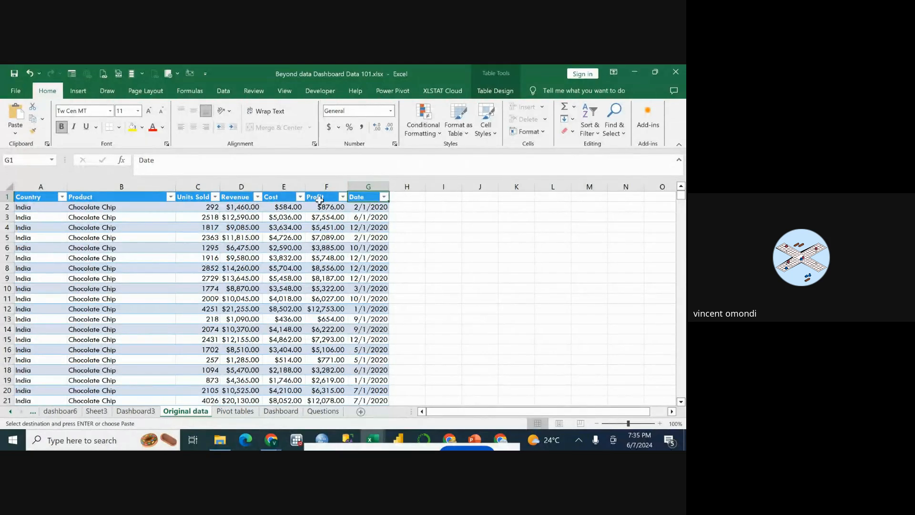
{"action": "left_click", "coordinate": [325, 412]}
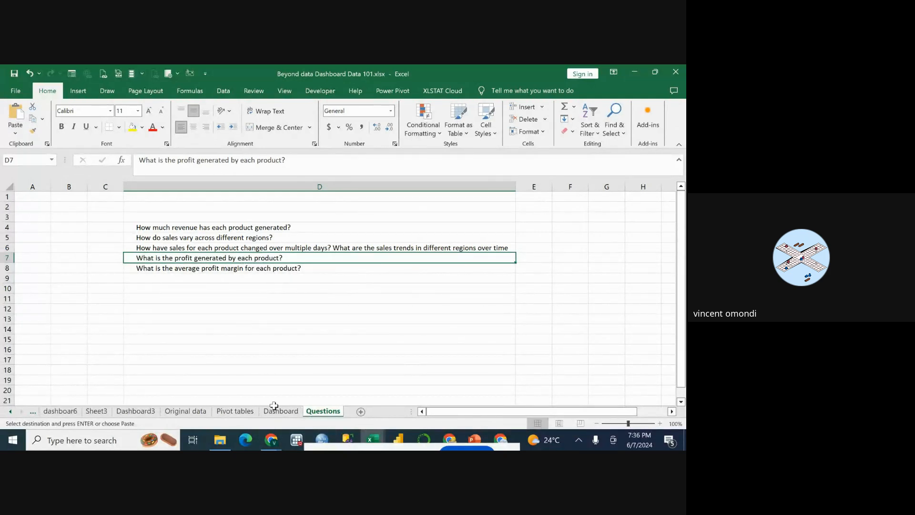
{"action": "left_click", "coordinate": [205, 406]}
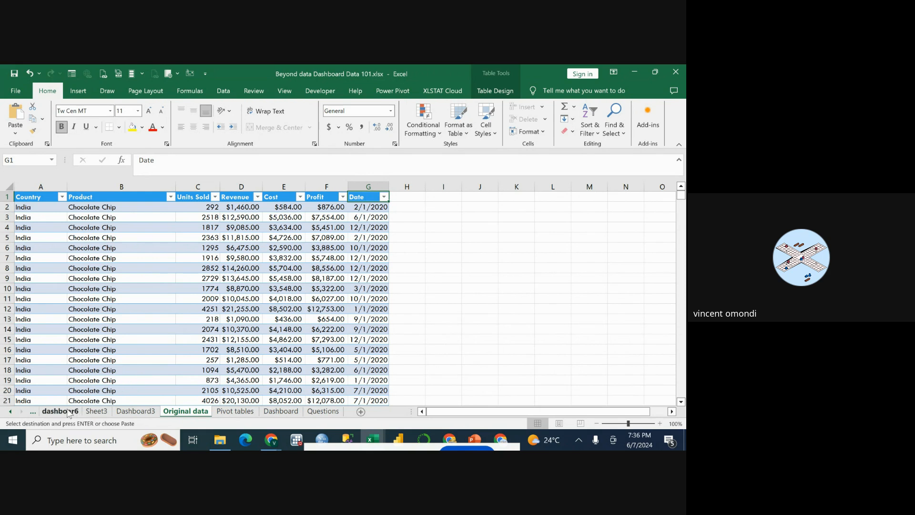
{"action": "left_click", "coordinate": [33, 411]}
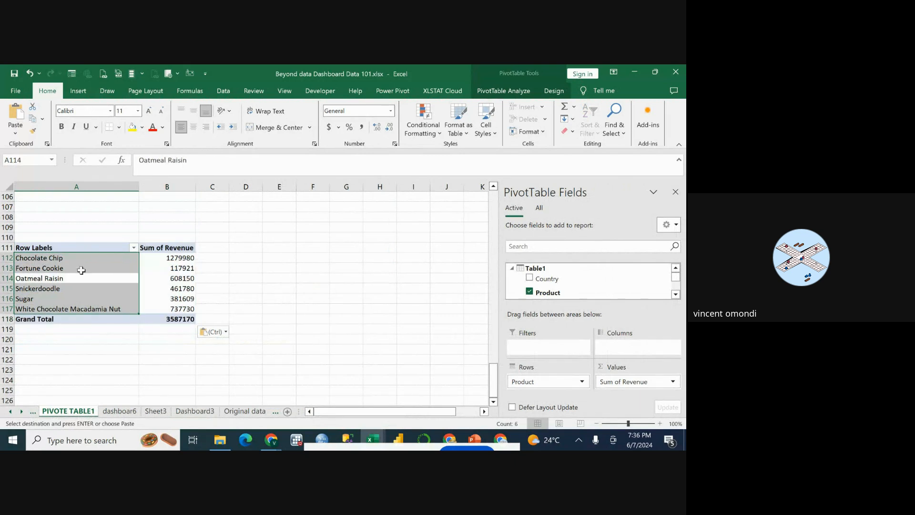
Remove Sum of Revenue from the values of the PivotTable at A111 and dismiss the browser notification.
{"action": "left_click", "coordinate": [64, 251]}
{"action": "left_click", "coordinate": [69, 249]}
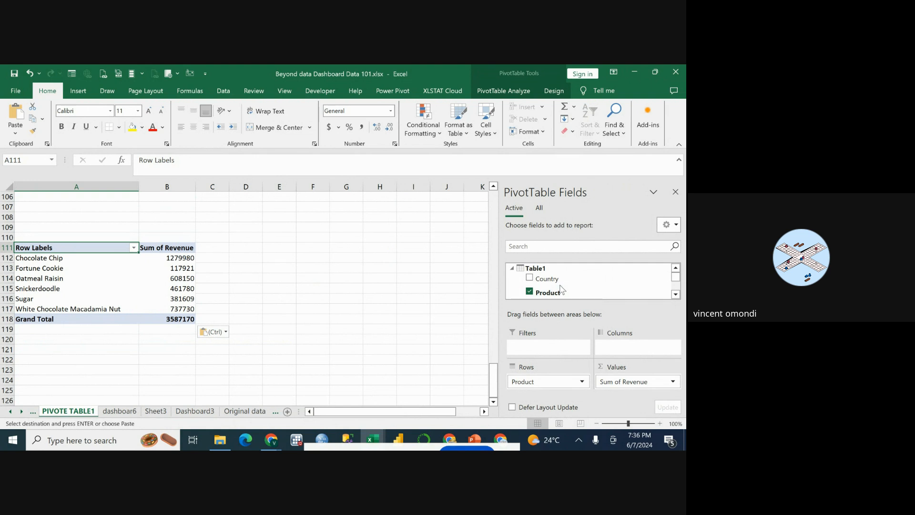
{"action": "scroll", "coordinate": [562, 285], "scroll_direction": "down", "scroll_amount": 1}
{"action": "scroll", "coordinate": [562, 285], "scroll_direction": "down", "scroll_amount": 2}
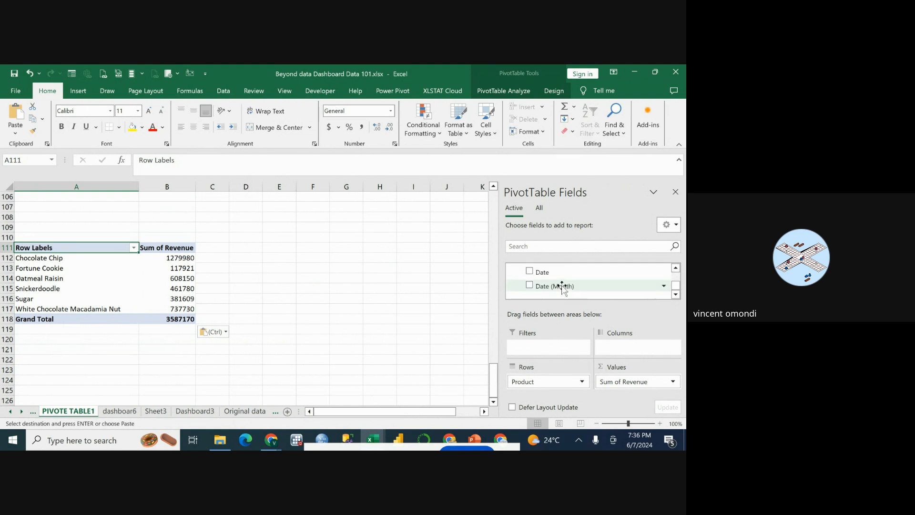
{"action": "scroll", "coordinate": [563, 286], "scroll_direction": "up", "scroll_amount": 1}
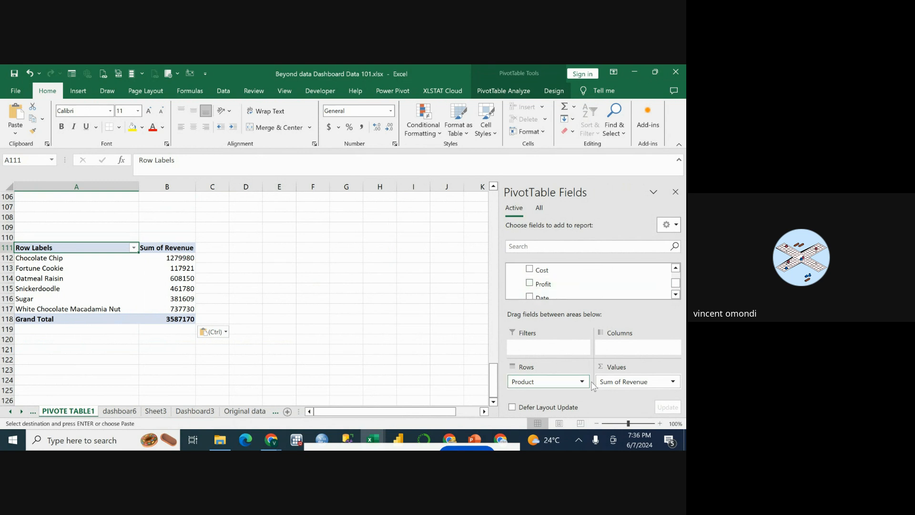
{"action": "left_click", "coordinate": [625, 384]}
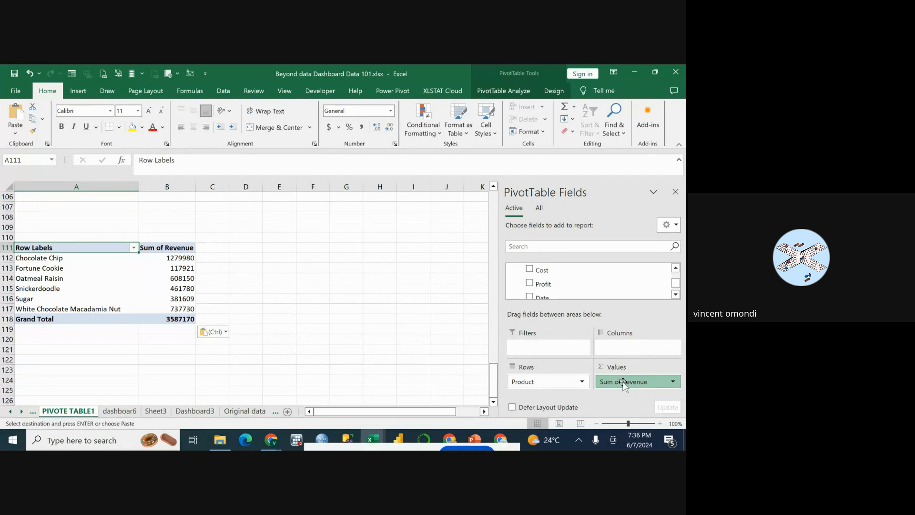
{"action": "left_click_drag", "start_coordinate": [624, 384], "coordinate": [452, 360]}
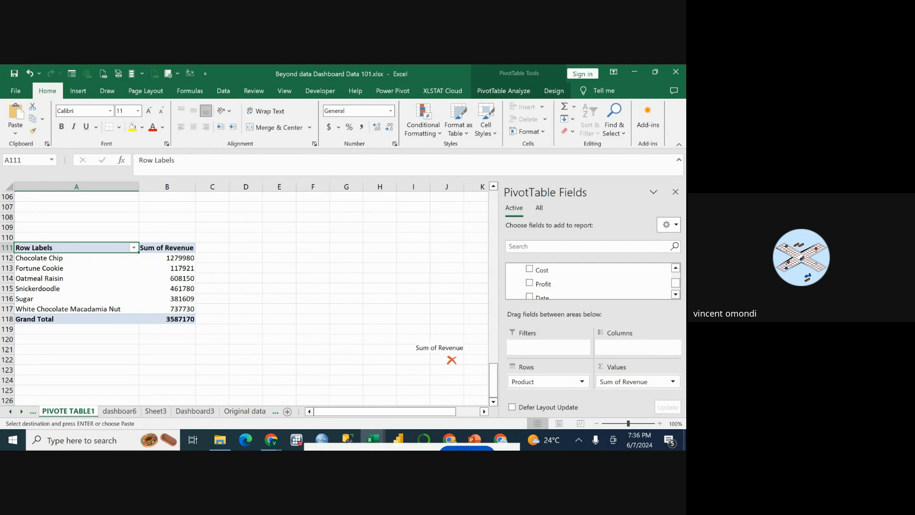
{"action": "left_click_drag", "start_coordinate": [452, 360], "coordinate": [437, 348]}
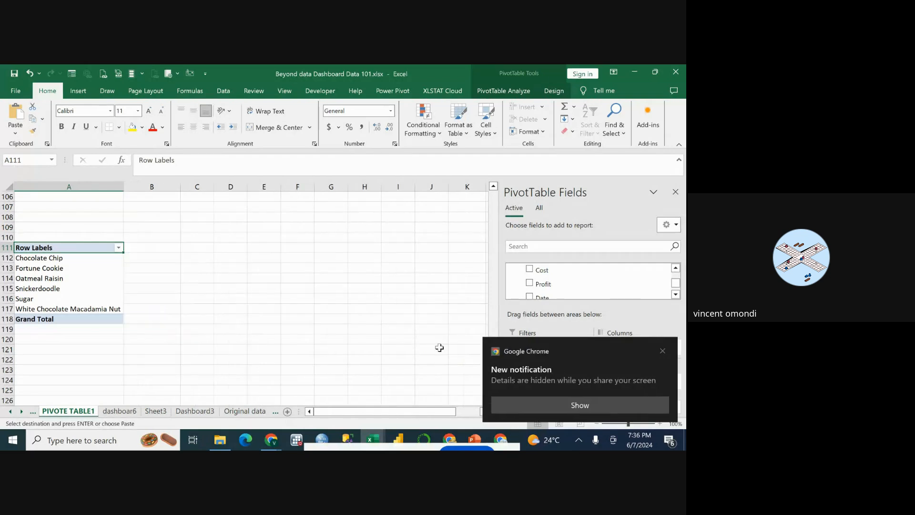
{"action": "left_click", "coordinate": [662, 350]}
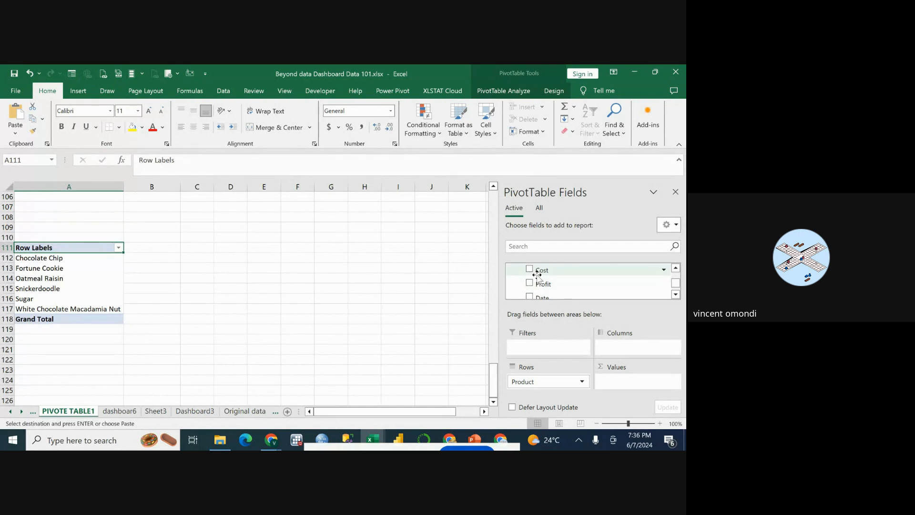
Add the Profit field to the values of the PivotTable at A111, summed by product.
{"action": "left_click_drag", "start_coordinate": [537, 274], "coordinate": [564, 287]}
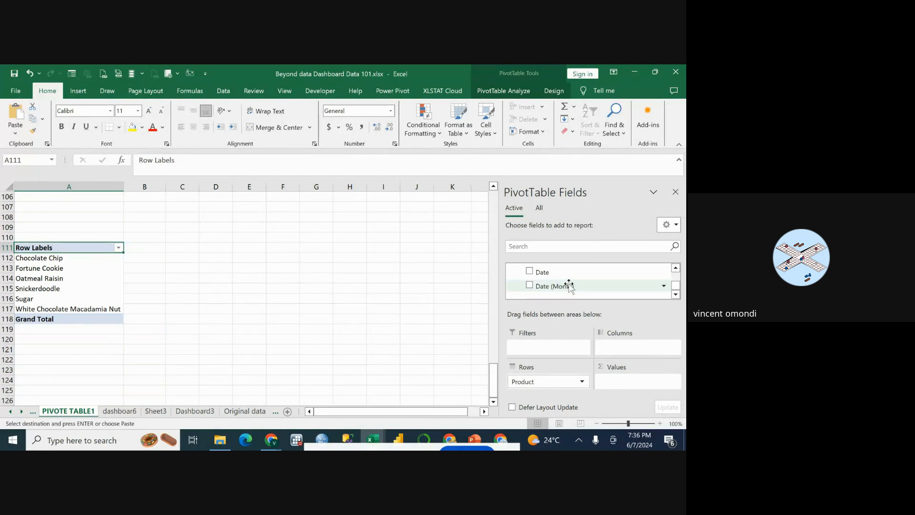
{"action": "scroll", "coordinate": [567, 285], "scroll_direction": "down", "scroll_amount": 2}
{"action": "scroll", "coordinate": [569, 285], "scroll_direction": "up", "scroll_amount": 3}
{"action": "scroll", "coordinate": [566, 285], "scroll_direction": "down", "scroll_amount": 4}
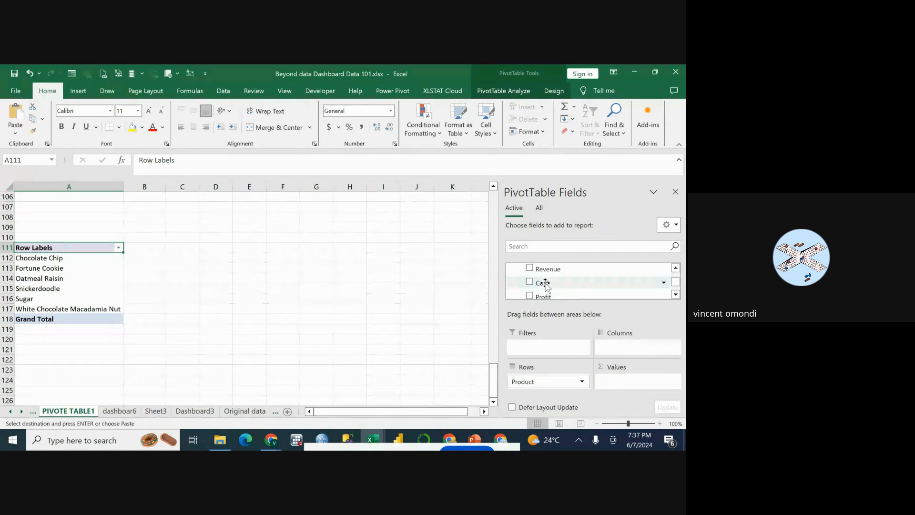
{"action": "left_click_drag", "start_coordinate": [532, 298], "coordinate": [553, 274]}
{"action": "left_click", "coordinate": [662, 352]}
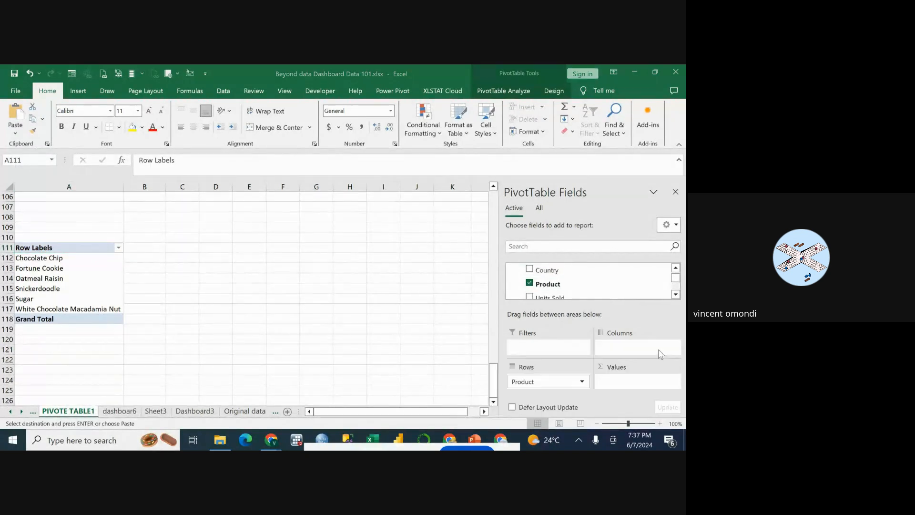
{"action": "scroll", "coordinate": [555, 292], "scroll_direction": "down", "scroll_amount": 2}
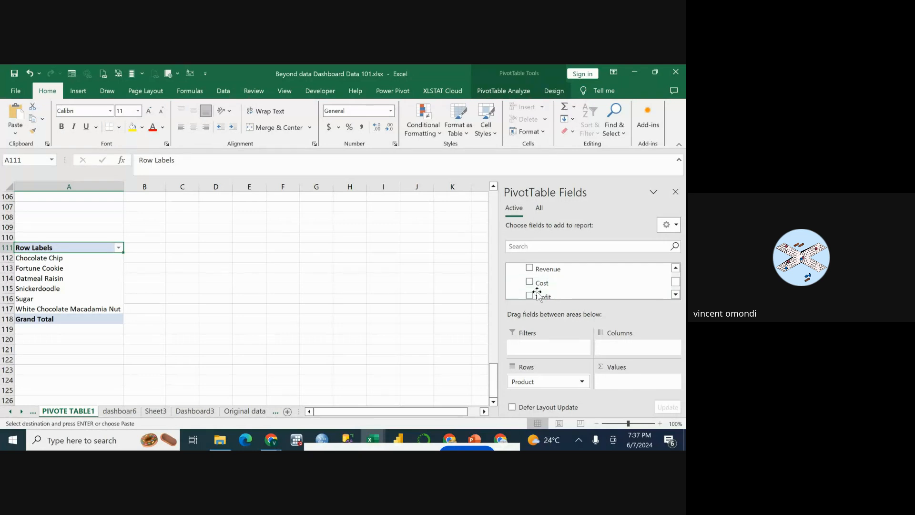
{"action": "left_click_drag", "start_coordinate": [541, 295], "coordinate": [608, 381]}
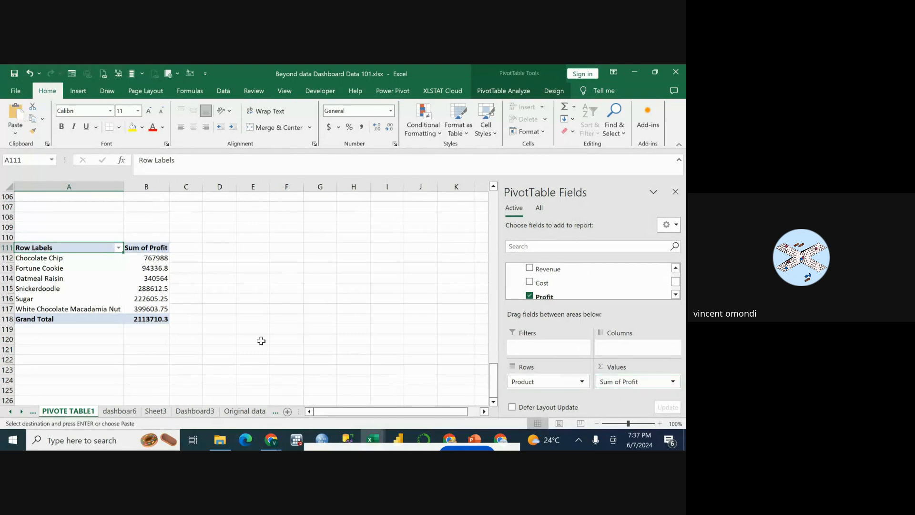
Insert a Stacked Bar PivotChart from the product profit PivotTable.
{"action": "left_click", "coordinate": [58, 278]}
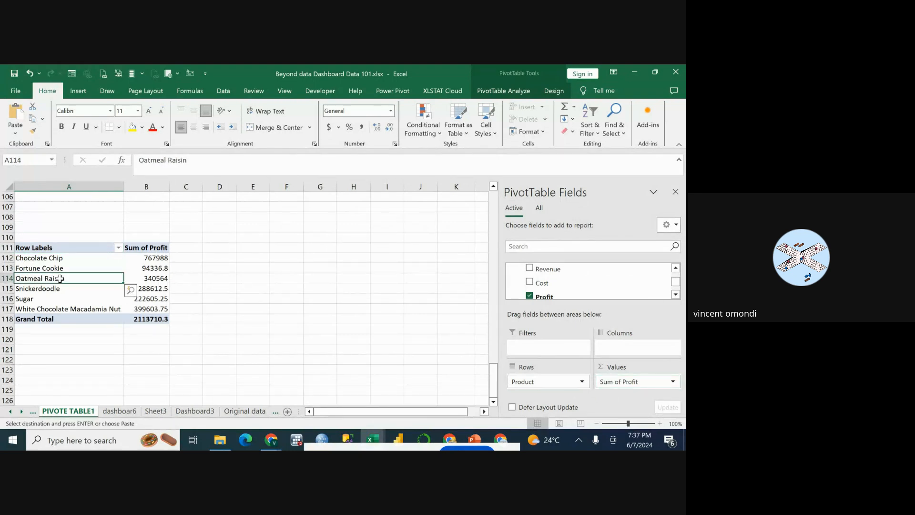
{"action": "left_click", "coordinate": [78, 250]}
{"action": "left_click", "coordinate": [66, 267]}
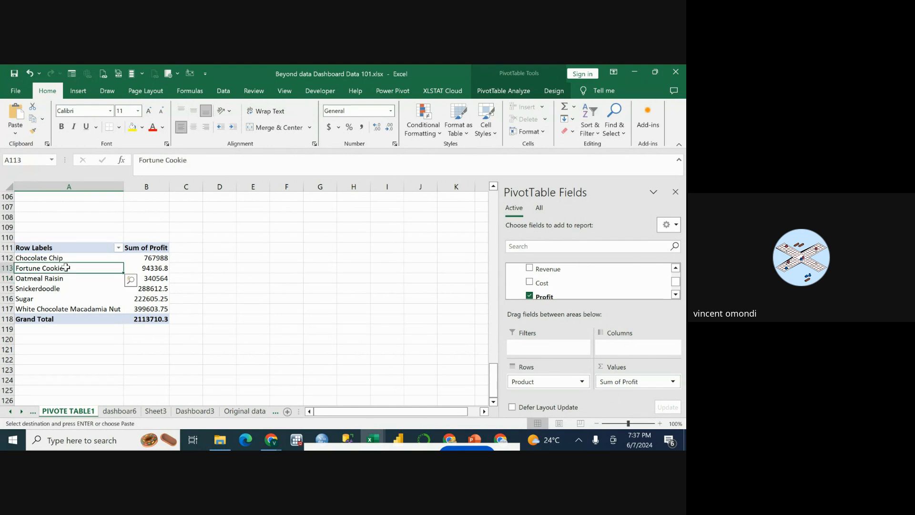
{"action": "left_click", "coordinate": [513, 90]}
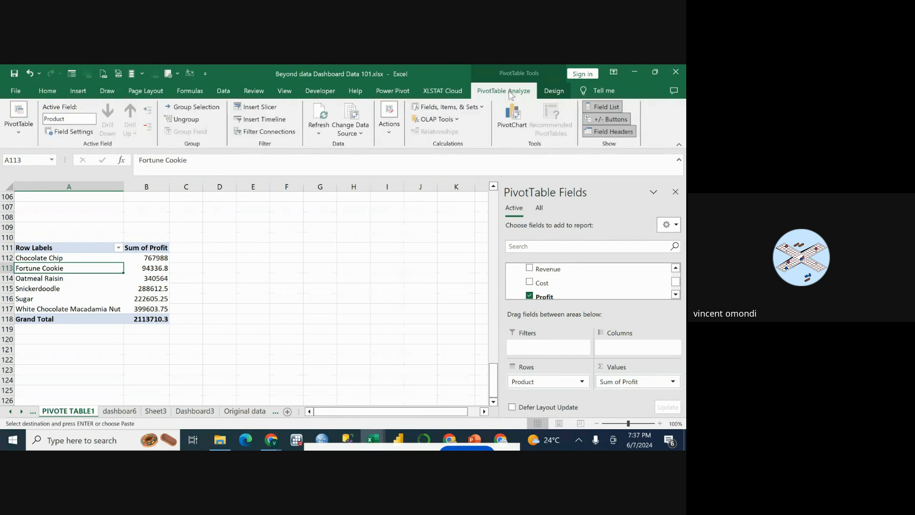
{"action": "left_click", "coordinate": [511, 117]}
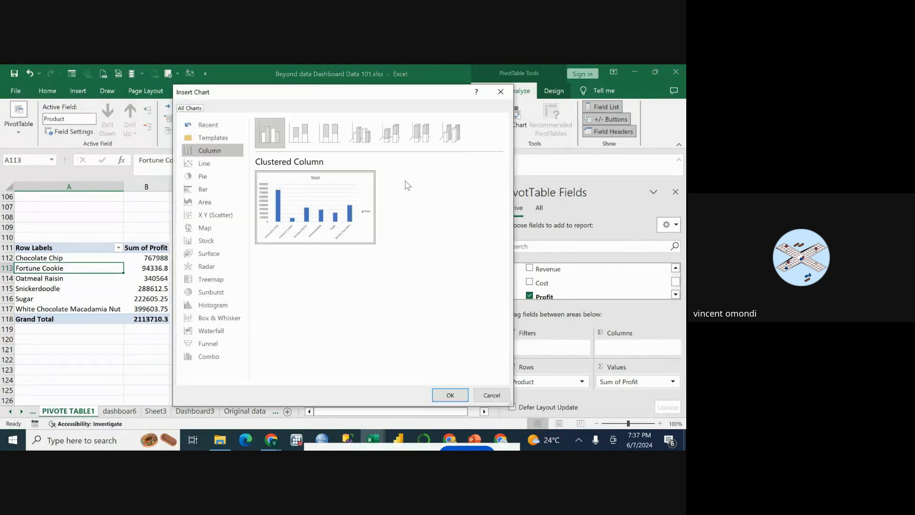
{"action": "left_click", "coordinate": [213, 191]}
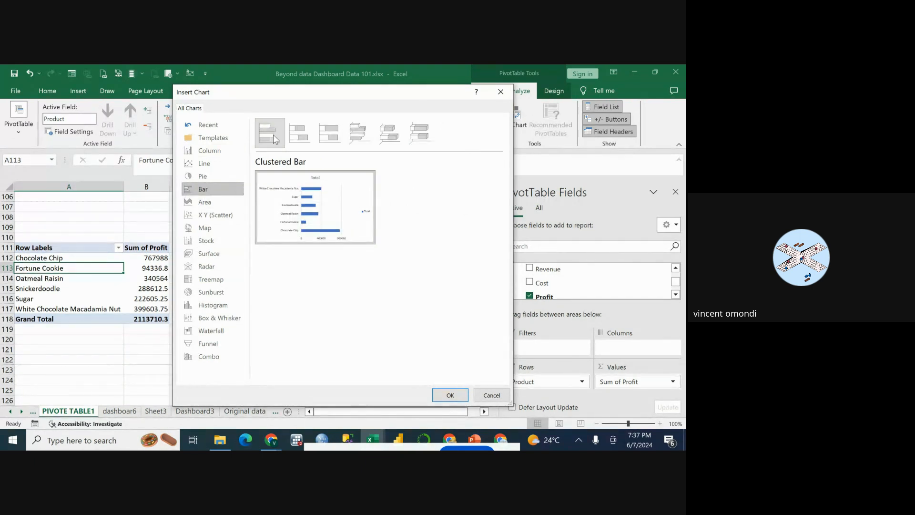
{"action": "left_click", "coordinate": [305, 138]}
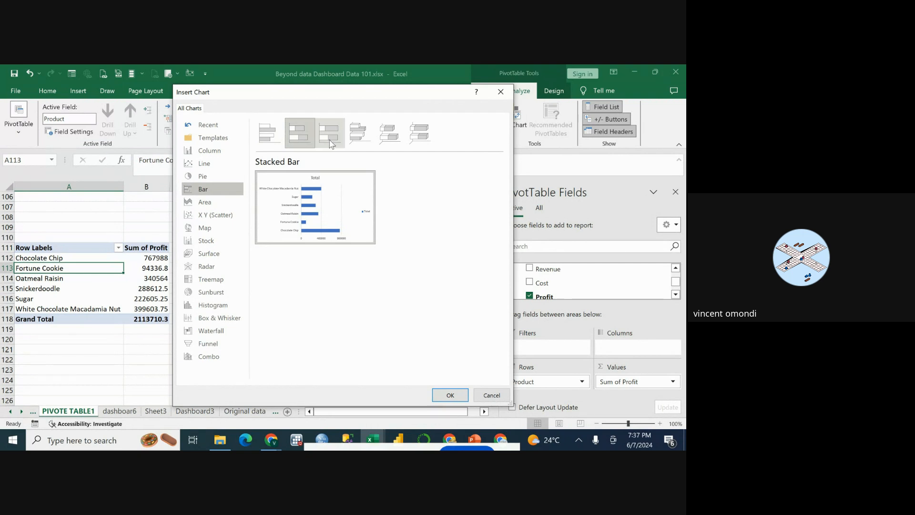
{"action": "left_click", "coordinate": [329, 133]}
{"action": "left_click", "coordinate": [294, 145]}
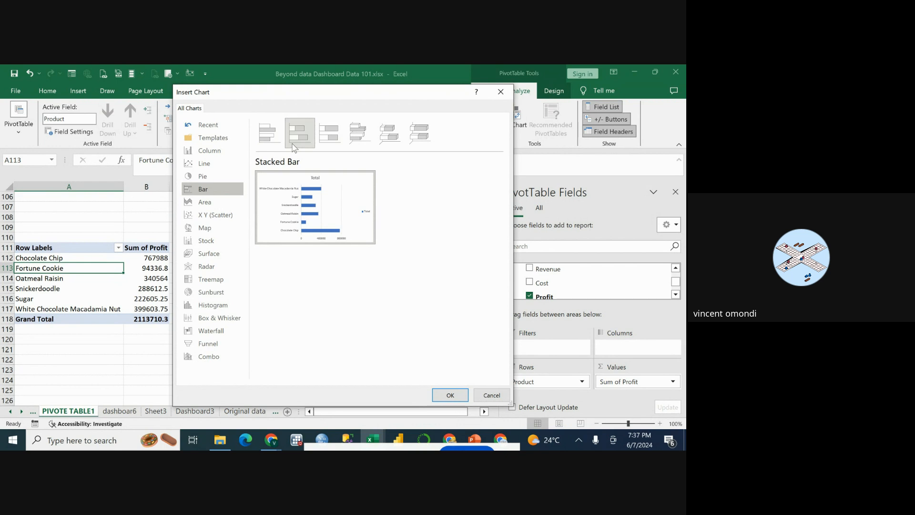
{"action": "left_click", "coordinate": [450, 395]}
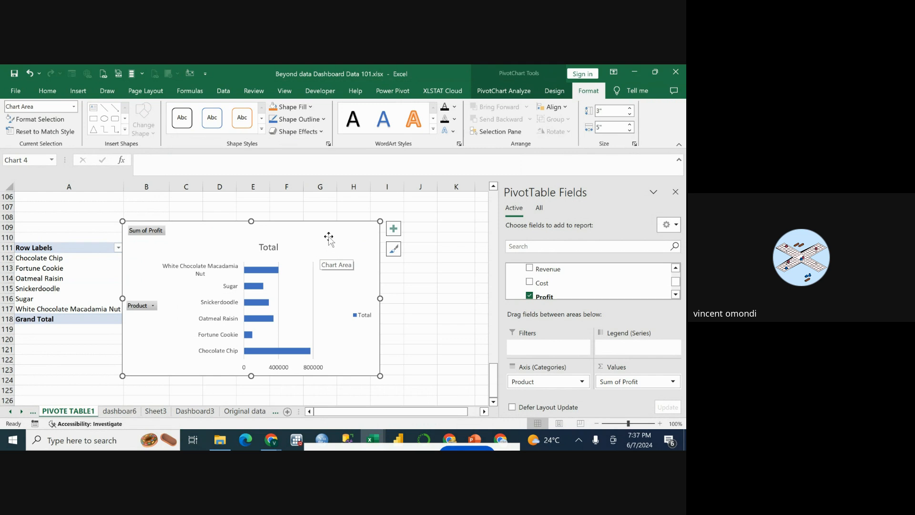
Move the product profit bar chart from PIVOTE TABLE1 to the Dashboard3 sheet as an object.
{"action": "right_click", "coordinate": [328, 237]}
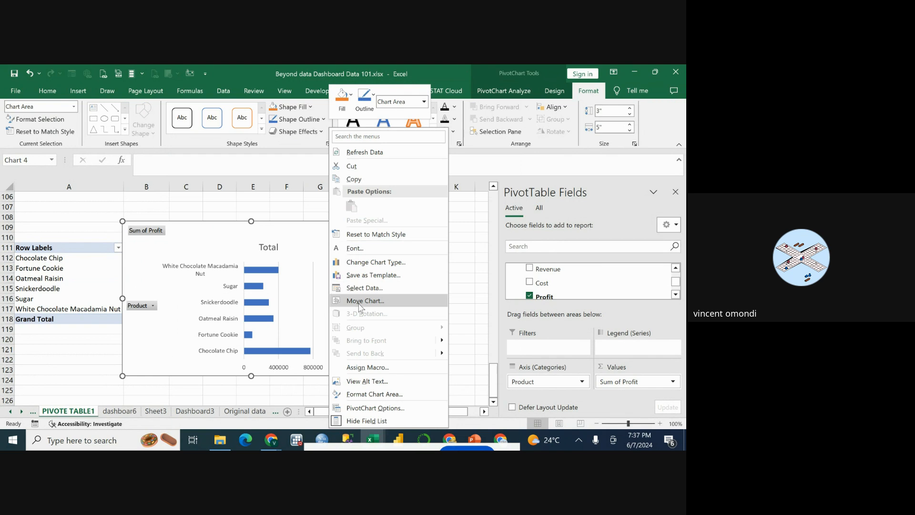
{"action": "left_click", "coordinate": [363, 301]}
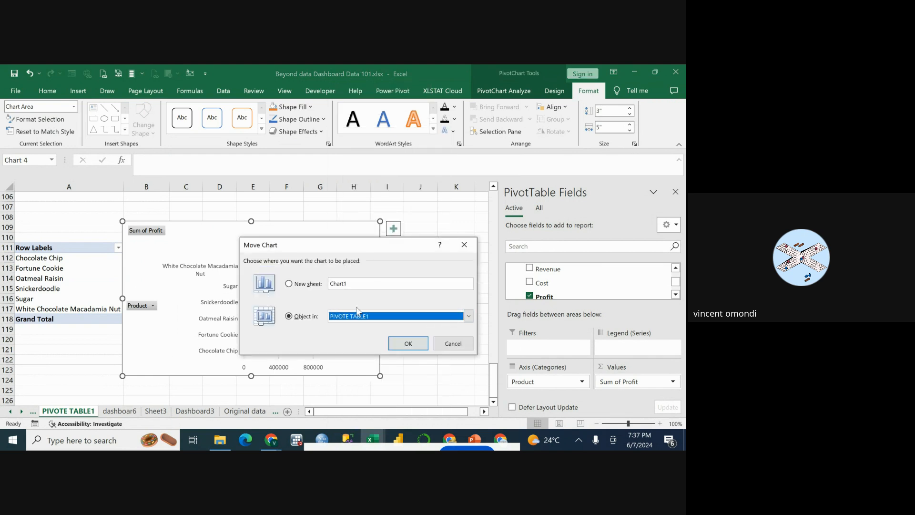
{"action": "left_click", "coordinate": [469, 317]}
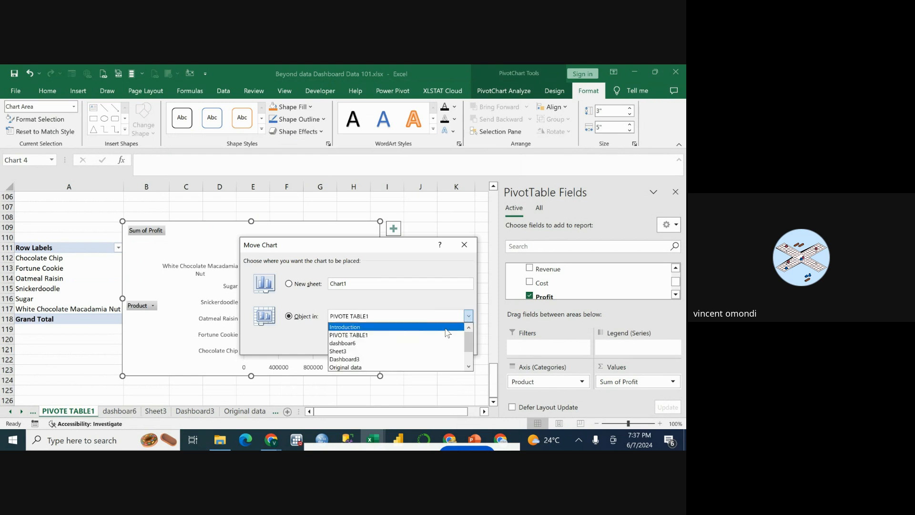
{"action": "left_click", "coordinate": [387, 359]}
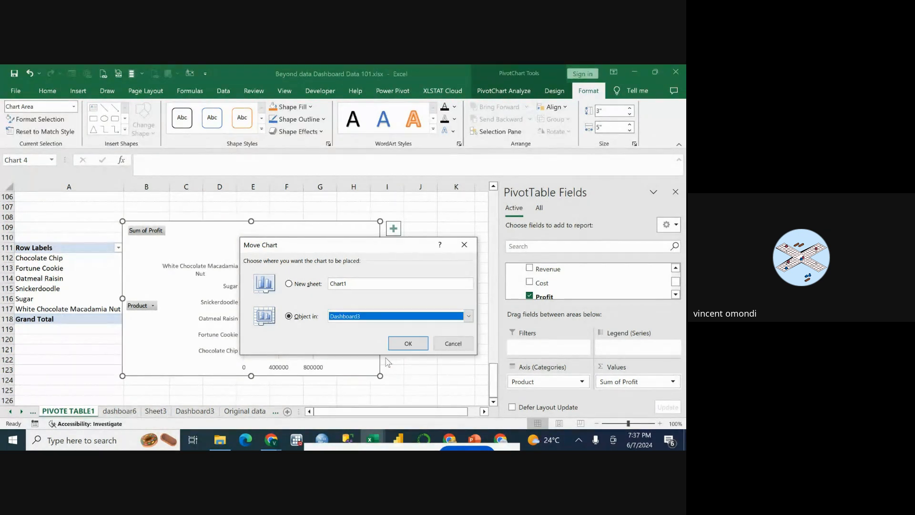
{"action": "left_click", "coordinate": [407, 343]}
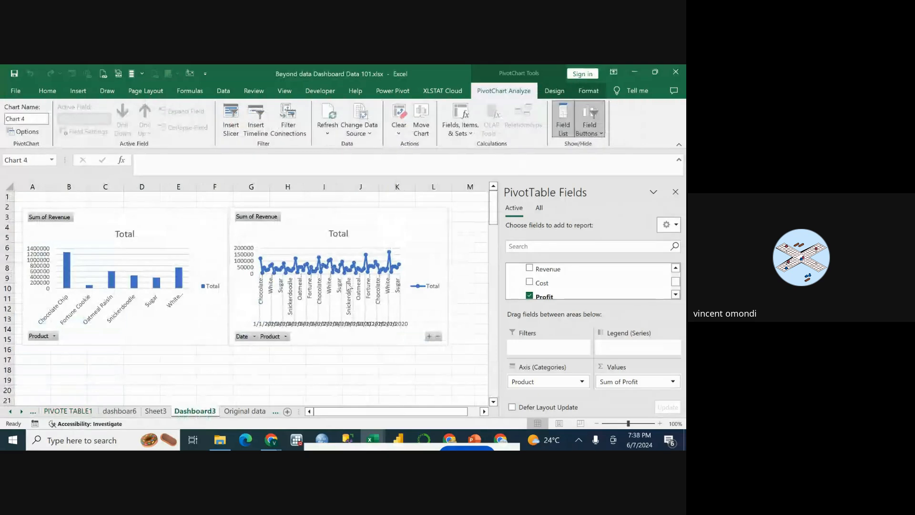
Reposition the product profit chart on Dashboard3 to row 16, beneath the product revenue column chart, and narrow it to end in column G.
{"action": "scroll", "coordinate": [350, 299], "scroll_direction": "down", "scroll_amount": 7}
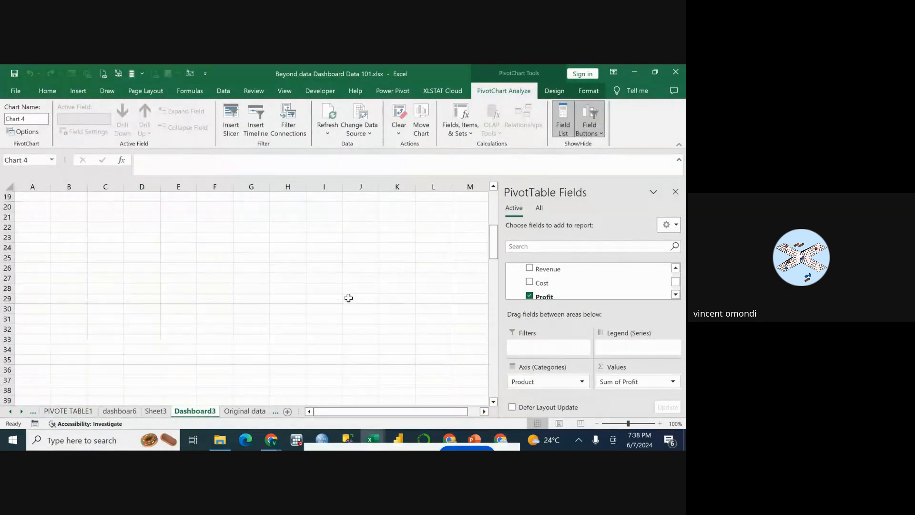
{"action": "scroll", "coordinate": [349, 298], "scroll_direction": "up", "scroll_amount": 7}
{"action": "scroll", "coordinate": [348, 299], "scroll_direction": "down", "scroll_amount": 8}
{"action": "scroll", "coordinate": [345, 334], "scroll_direction": "up", "scroll_amount": 7}
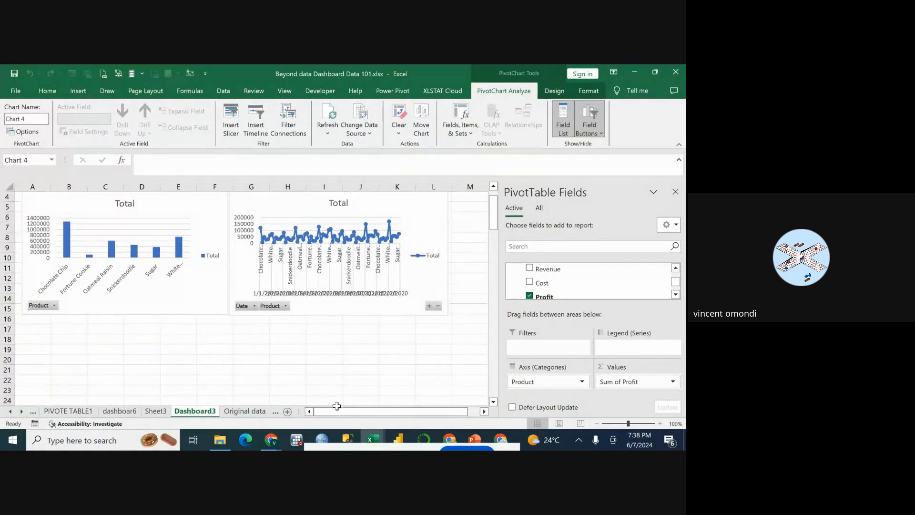
{"action": "left_click_drag", "start_coordinate": [339, 413], "coordinate": [353, 424]}
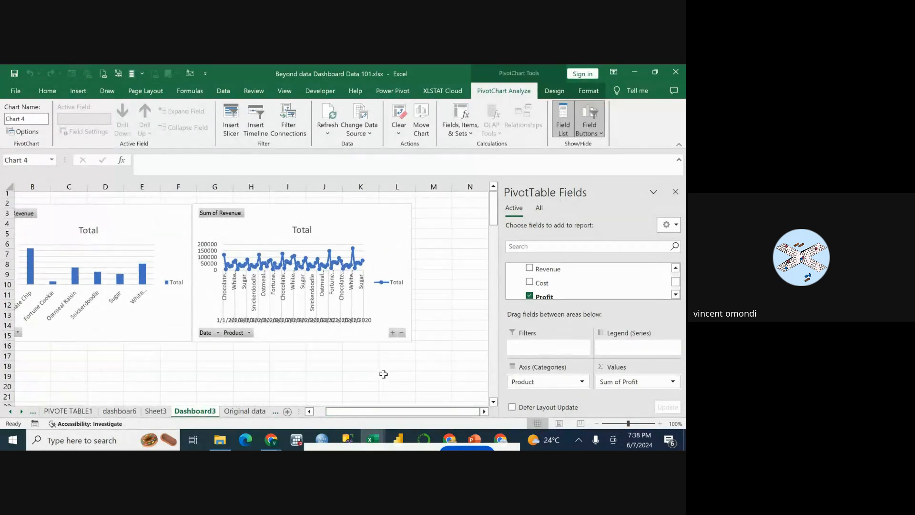
{"action": "scroll", "coordinate": [384, 374], "scroll_direction": "down", "scroll_amount": 10}
{"action": "scroll", "coordinate": [383, 374], "scroll_direction": "down", "scroll_amount": 20}
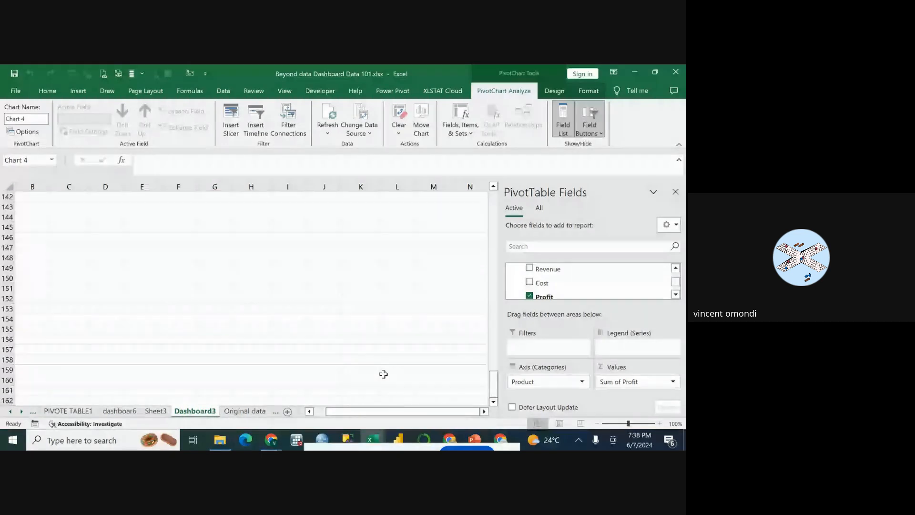
{"action": "scroll", "coordinate": [383, 374], "scroll_direction": "up", "scroll_amount": 11}
{"action": "scroll", "coordinate": [383, 374], "scroll_direction": "up", "scroll_amount": 6}
{"action": "scroll", "coordinate": [384, 375], "scroll_direction": "down", "scroll_amount": 3}
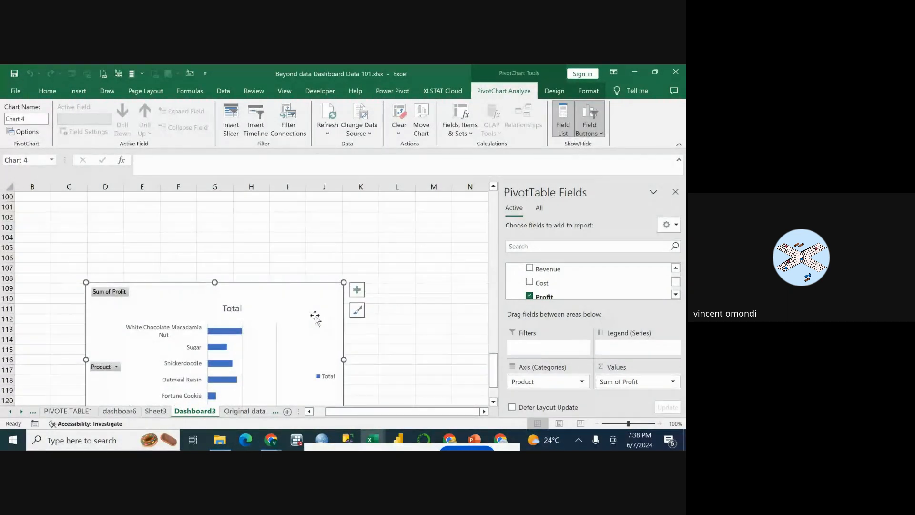
{"action": "left_click_drag", "start_coordinate": [317, 316], "coordinate": [335, 232]}
{"action": "scroll", "coordinate": [317, 384], "scroll_direction": "up", "scroll_amount": 6}
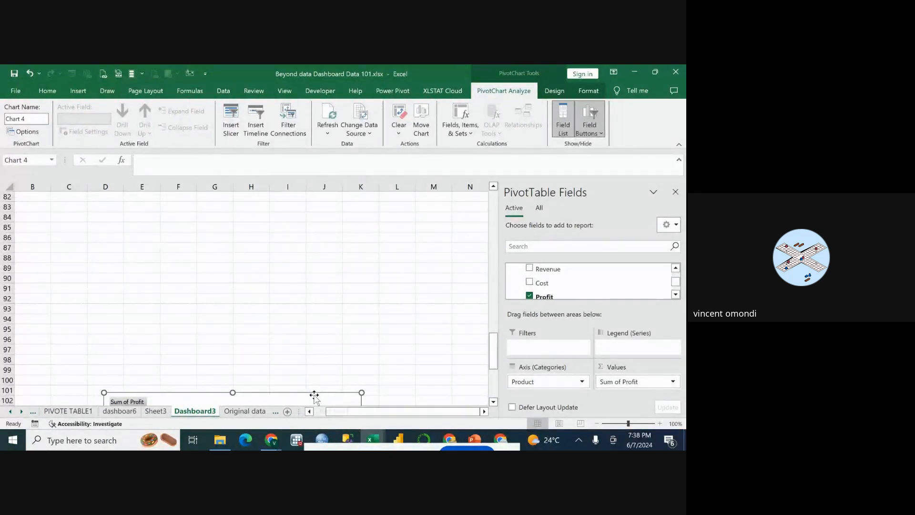
{"action": "left_click_drag", "start_coordinate": [314, 395], "coordinate": [313, 249]}
{"action": "scroll", "coordinate": [383, 300], "scroll_direction": "up", "scroll_amount": 4}
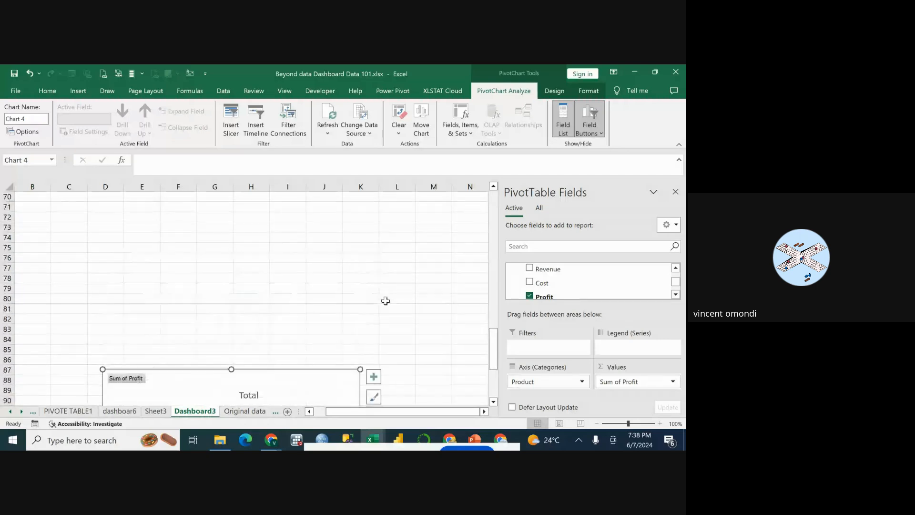
{"action": "left_click_drag", "start_coordinate": [285, 382], "coordinate": [284, 253]}
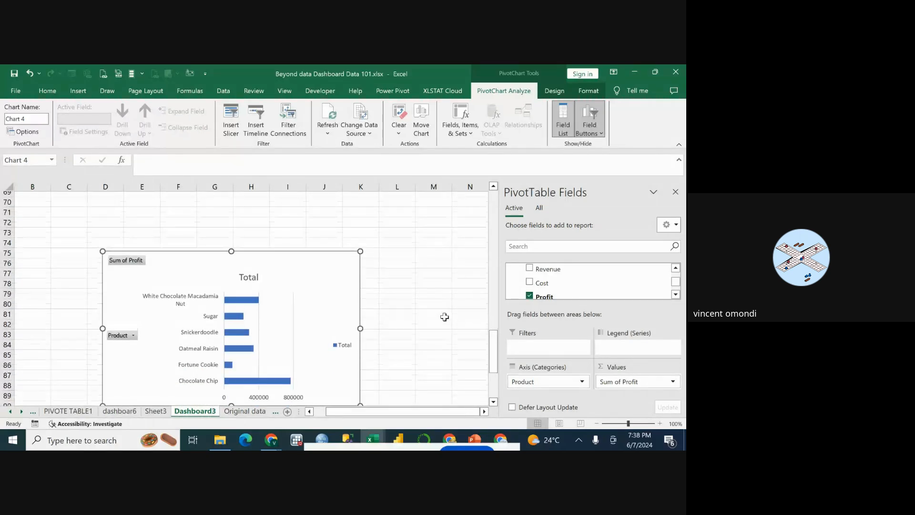
{"action": "scroll", "coordinate": [426, 334], "scroll_direction": "up", "scroll_amount": 6}
{"action": "scroll", "coordinate": [426, 335], "scroll_direction": "down", "scroll_amount": 3}
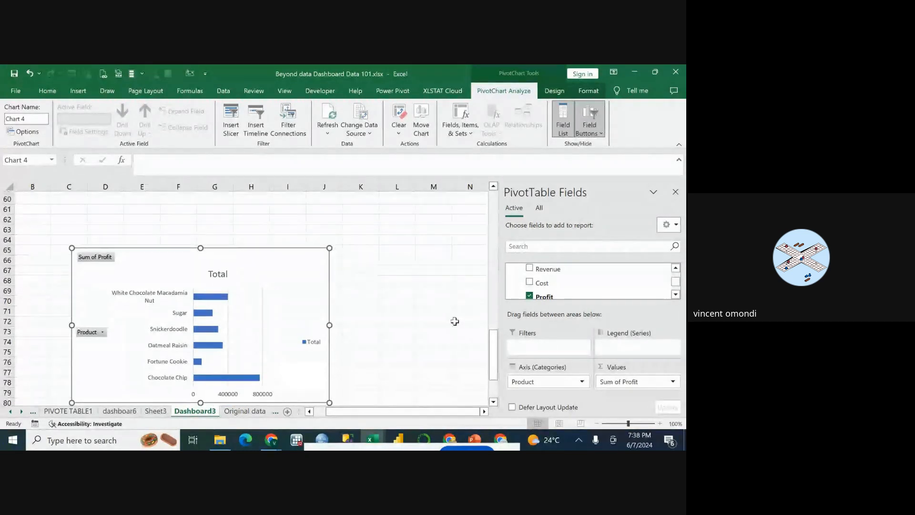
{"action": "scroll", "coordinate": [414, 334], "scroll_direction": "up", "scroll_amount": 4}
{"action": "left_click_drag", "start_coordinate": [256, 378], "coordinate": [242, 262]}
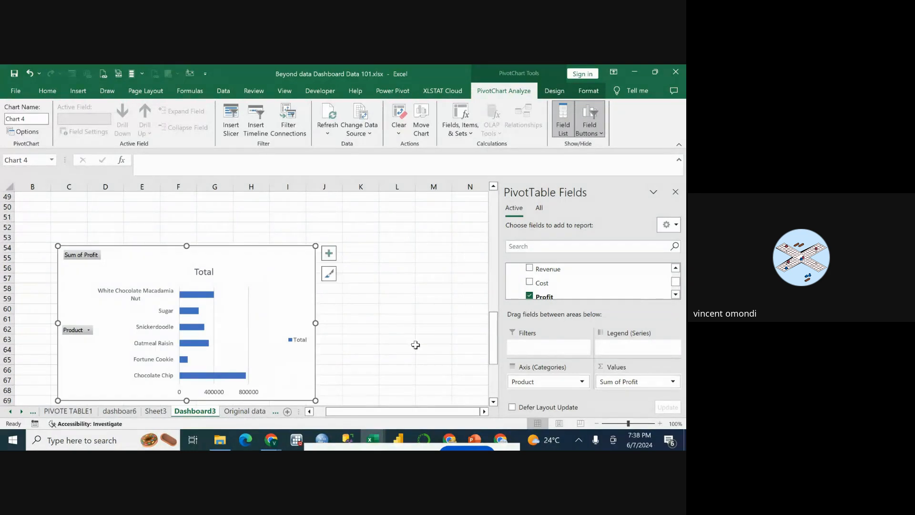
{"action": "scroll", "coordinate": [415, 343], "scroll_direction": "up", "scroll_amount": 4}
{"action": "scroll", "coordinate": [383, 351], "scroll_direction": "down", "scroll_amount": 2}
{"action": "left_click_drag", "start_coordinate": [296, 331], "coordinate": [308, 249]}
{"action": "scroll", "coordinate": [357, 278], "scroll_direction": "up", "scroll_amount": 1}
{"action": "scroll", "coordinate": [357, 278], "scroll_direction": "up", "scroll_amount": 2}
{"action": "left_click_drag", "start_coordinate": [282, 331], "coordinate": [272, 268]}
{"action": "scroll", "coordinate": [373, 306], "scroll_direction": "up", "scroll_amount": 7}
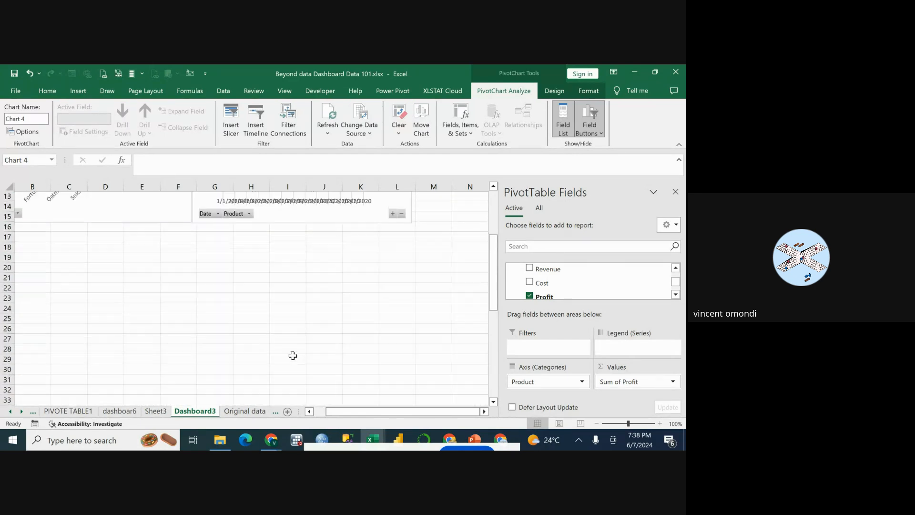
{"action": "scroll", "coordinate": [292, 356], "scroll_direction": "down", "scroll_amount": 5}
{"action": "left_click_drag", "start_coordinate": [285, 341], "coordinate": [281, 195]}
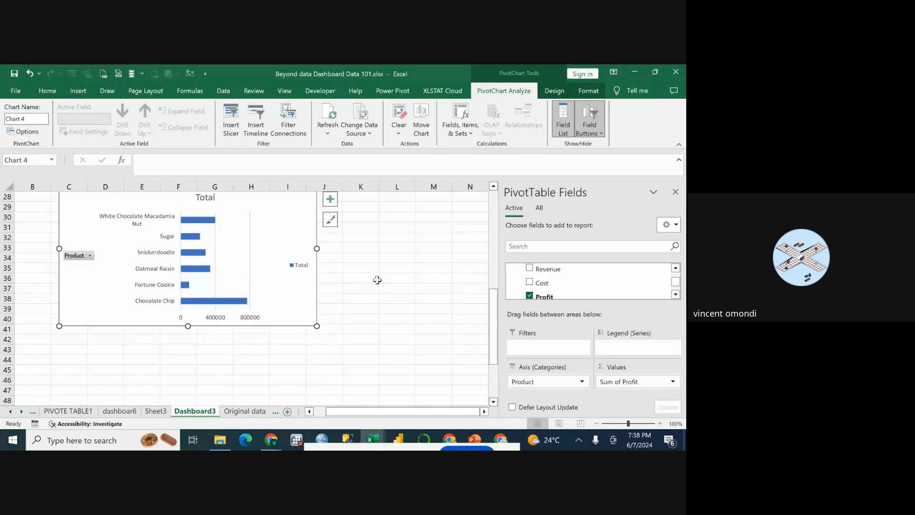
{"action": "scroll", "coordinate": [376, 280], "scroll_direction": "up", "scroll_amount": 3}
{"action": "scroll", "coordinate": [378, 281], "scroll_direction": "up", "scroll_amount": 2}
{"action": "left_click_drag", "start_coordinate": [255, 337], "coordinate": [217, 249]}
{"action": "scroll", "coordinate": [372, 313], "scroll_direction": "up", "scroll_amount": 1}
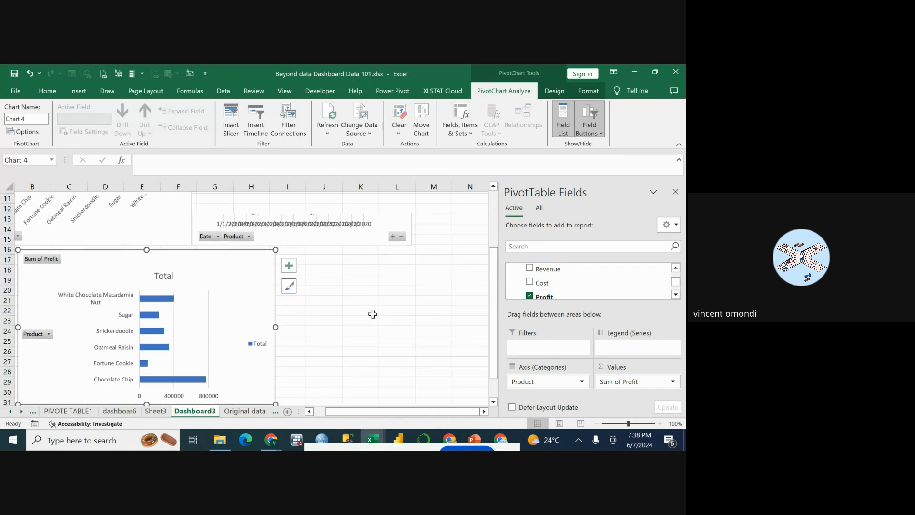
{"action": "left_click_drag", "start_coordinate": [275, 335], "coordinate": [214, 323]}
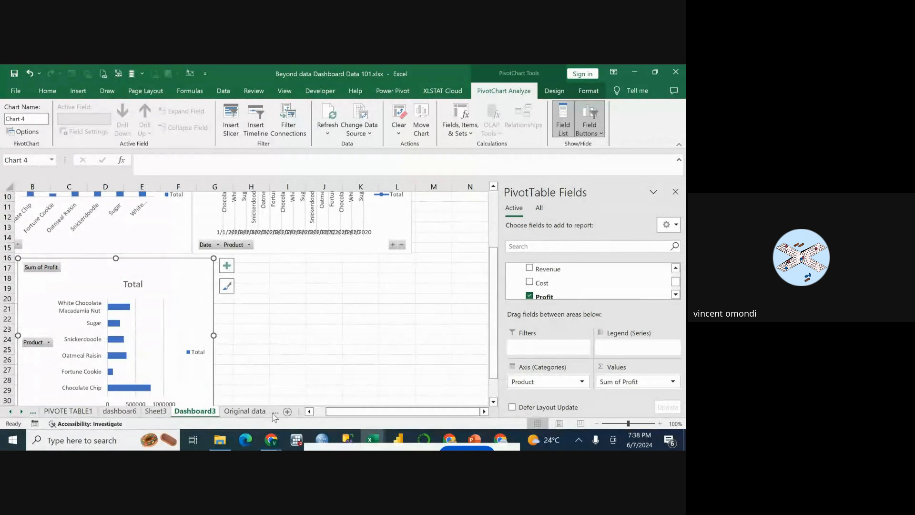
Check the average profit margin question in D8 of the Questions sheet and return to PIVOTE TABLE1.
{"action": "left_click", "coordinate": [279, 412]}
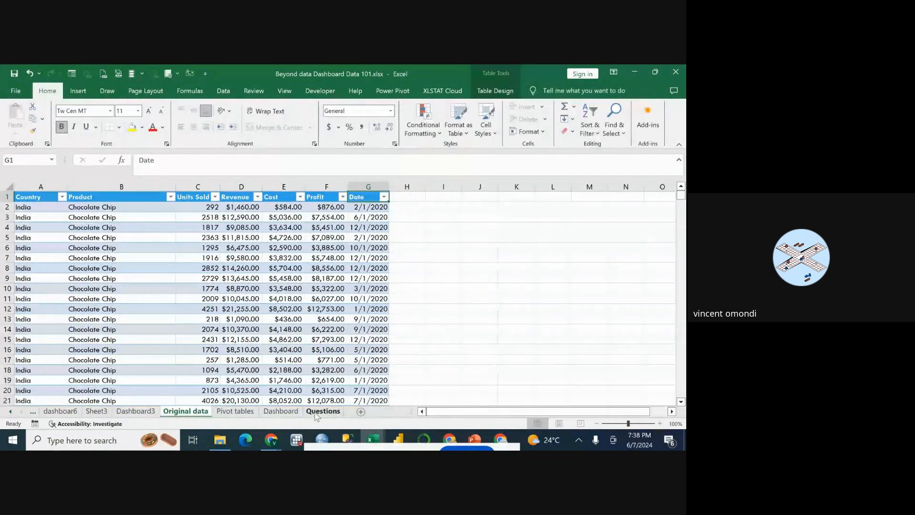
{"action": "left_click", "coordinate": [324, 413]}
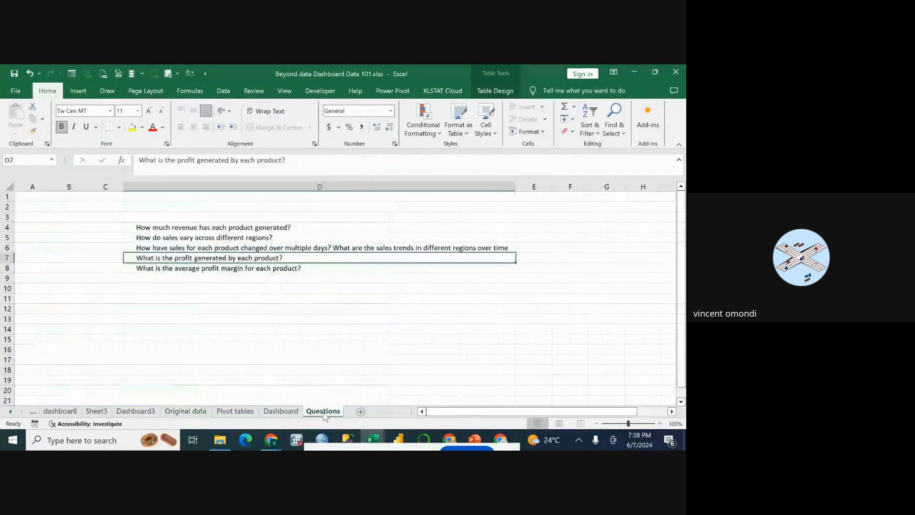
{"action": "left_click", "coordinate": [185, 270]}
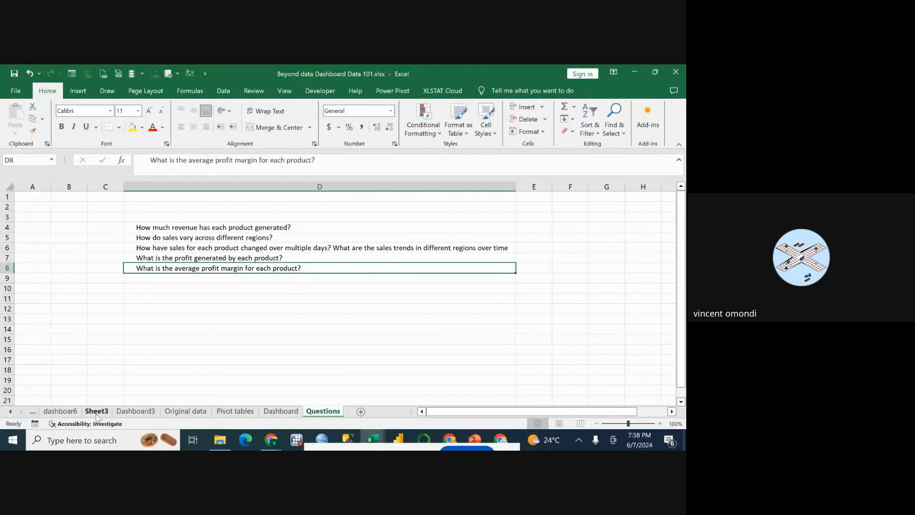
{"action": "left_click", "coordinate": [33, 412]}
{"action": "left_click", "coordinate": [58, 412]}
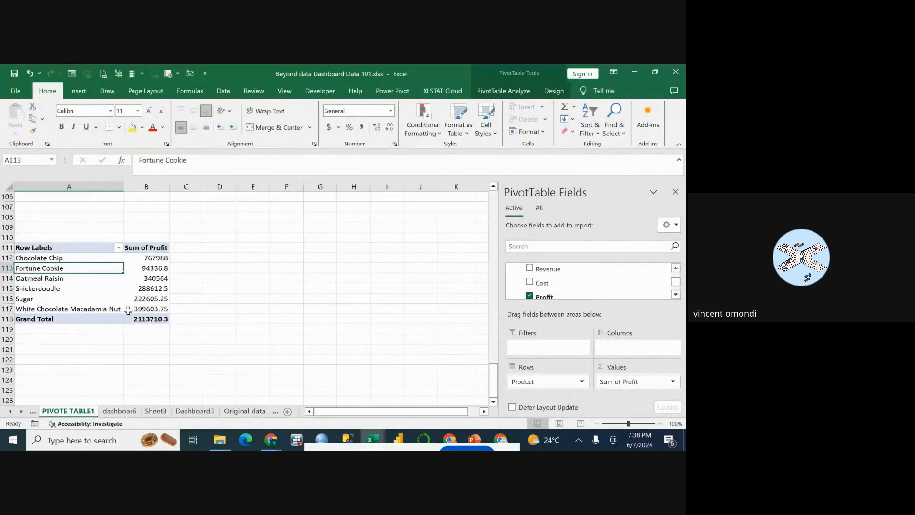
{"action": "left_click", "coordinate": [165, 258]}
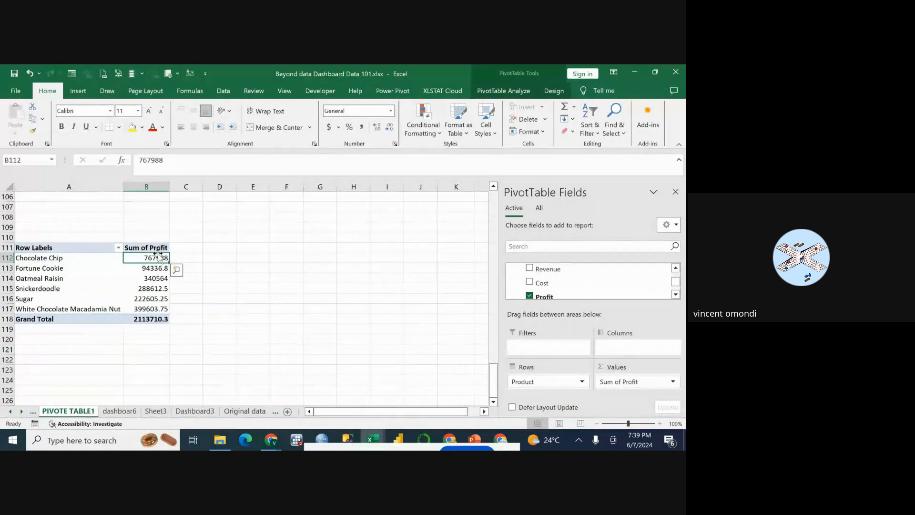
{"action": "left_click", "coordinate": [672, 382]}
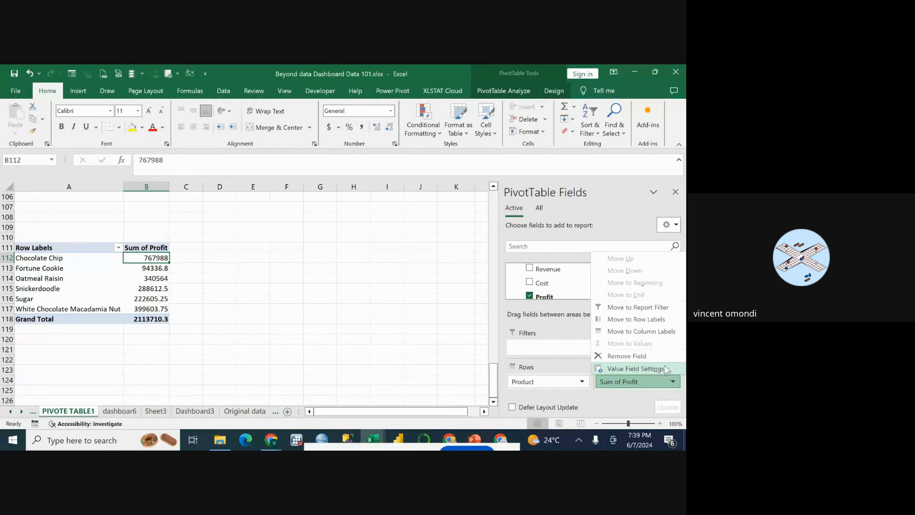
{"action": "left_click", "coordinate": [666, 369]}
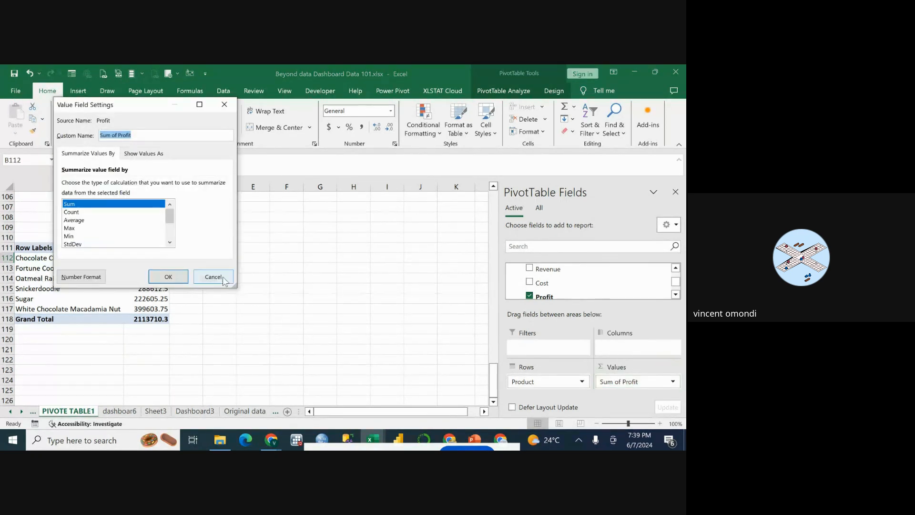
{"action": "left_click", "coordinate": [228, 102]}
{"action": "left_click", "coordinate": [232, 329]}
Summarize the Profit values of the PivotTable at A111 by Count instead of Sum.
{"action": "left_click", "coordinate": [161, 260]}
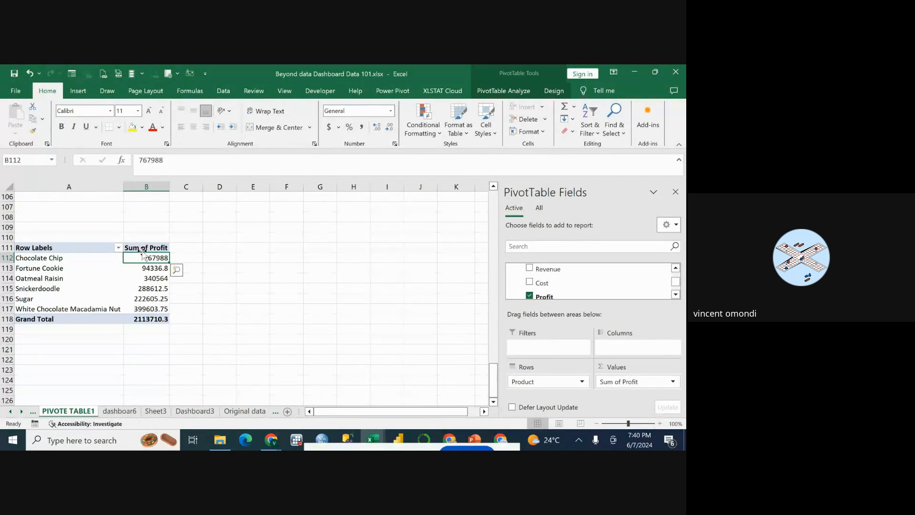
{"action": "left_click", "coordinate": [673, 382]}
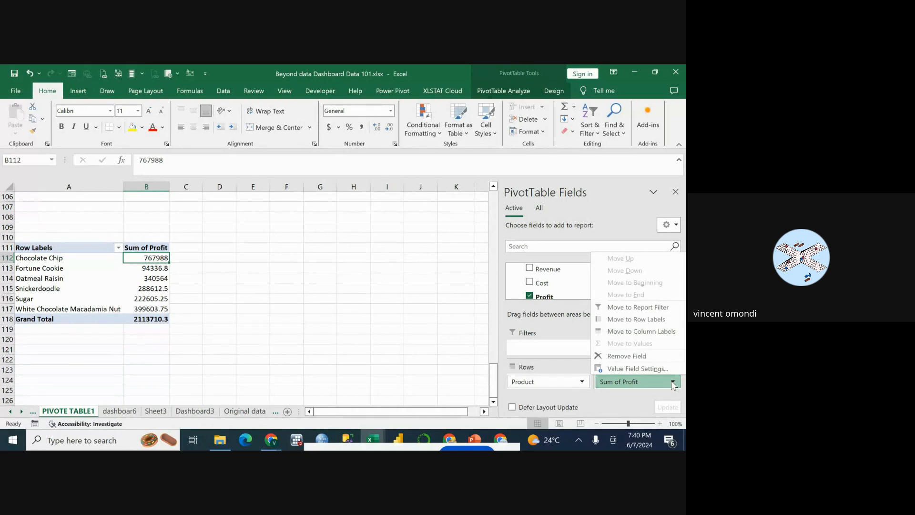
{"action": "left_click", "coordinate": [662, 369]}
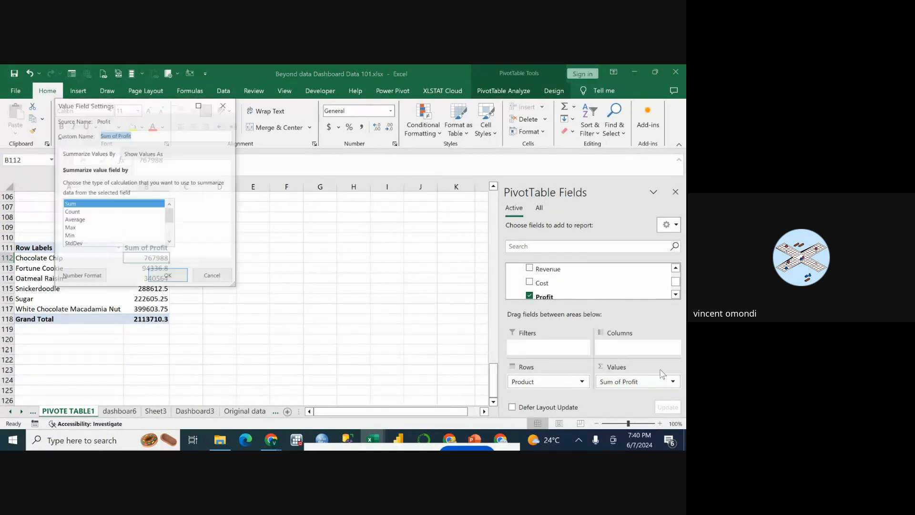
{"action": "scroll", "coordinate": [81, 220], "scroll_direction": "down", "scroll_amount": 1}
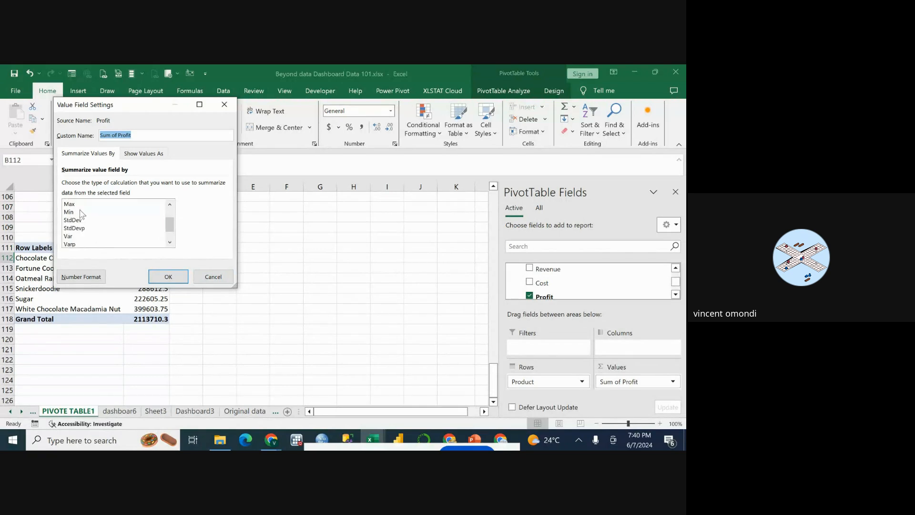
{"action": "scroll", "coordinate": [84, 224], "scroll_direction": "up", "scroll_amount": 1}
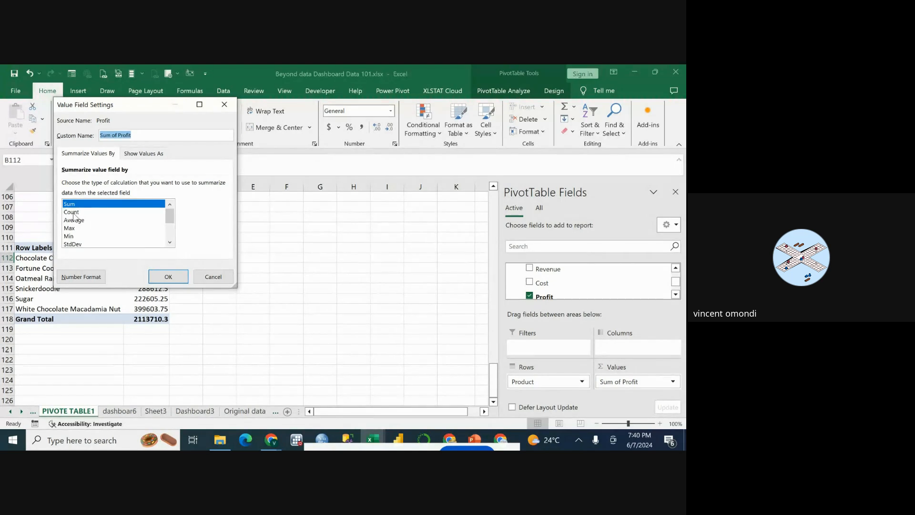
{"action": "left_click", "coordinate": [71, 212]}
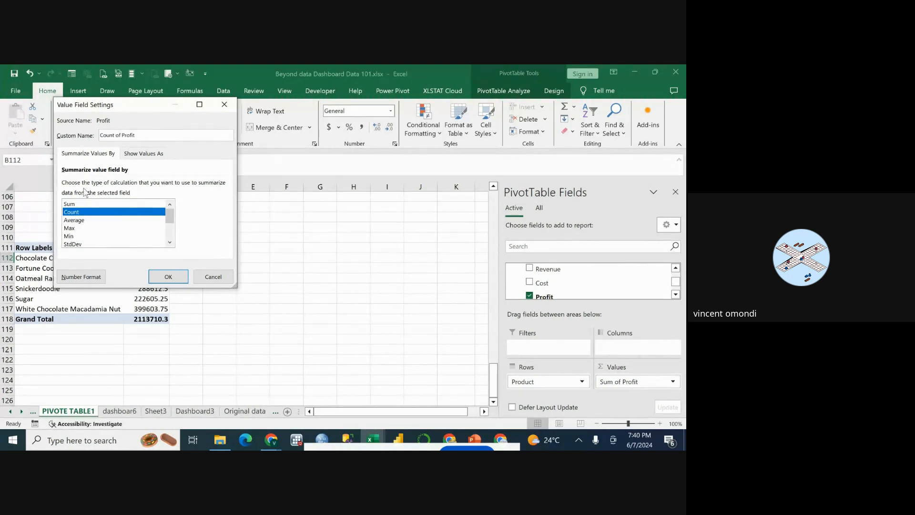
{"action": "left_click", "coordinate": [185, 284]}
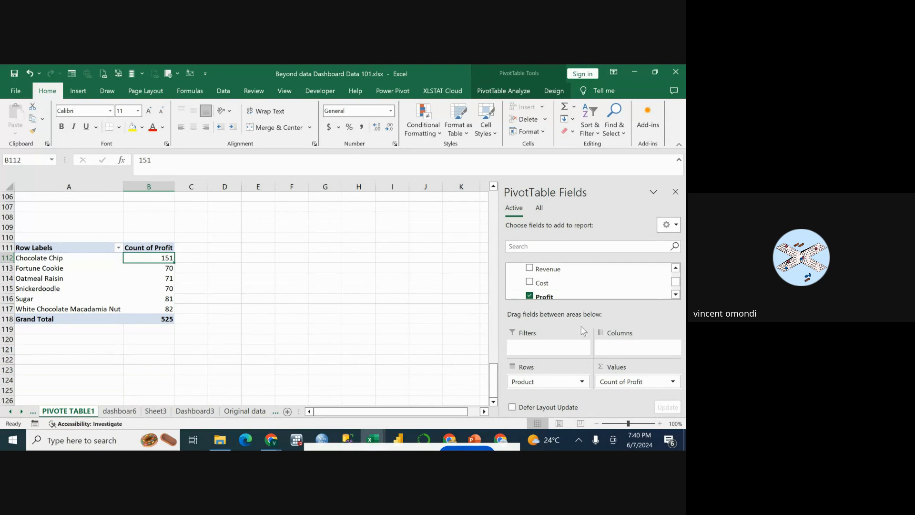
{"action": "left_click", "coordinate": [673, 381]}
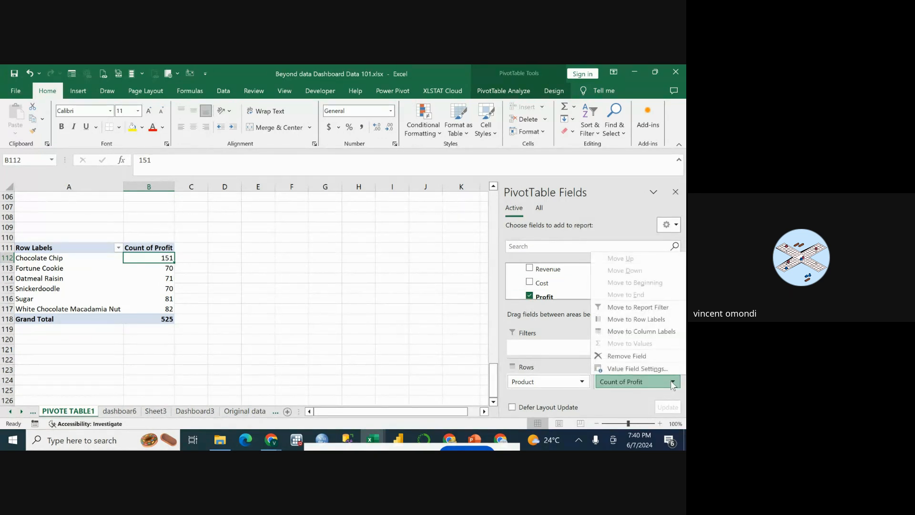
{"action": "left_click", "coordinate": [273, 280]}
{"action": "left_click", "coordinate": [140, 268]}
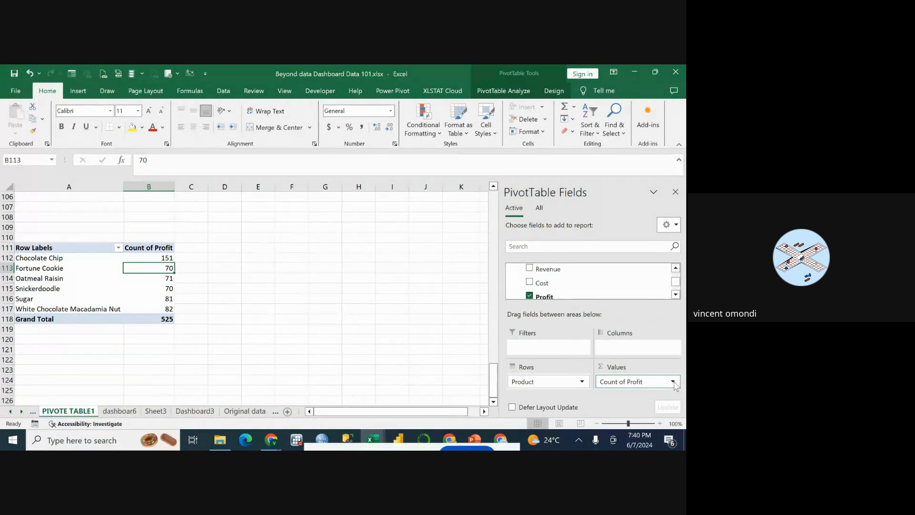
Summarize the Profit values of the product PivotTable at A111 by Average.
{"action": "left_click", "coordinate": [673, 382]}
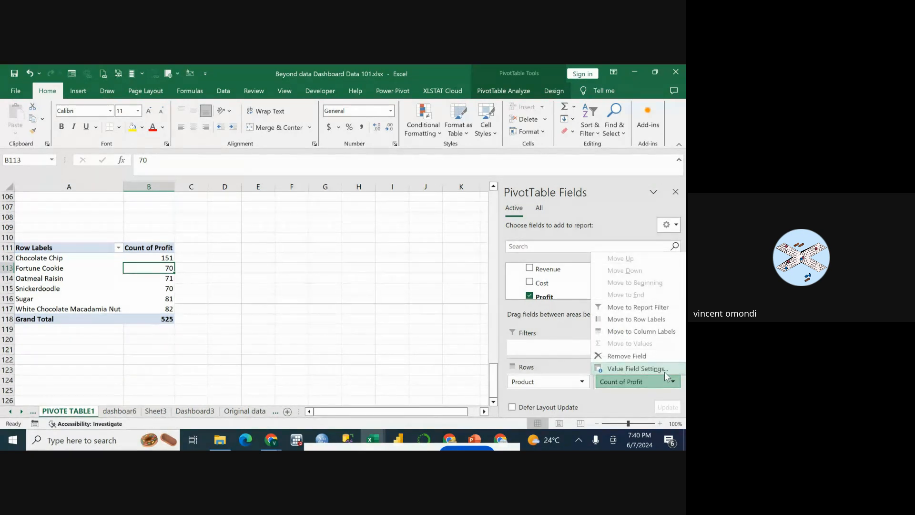
{"action": "left_click", "coordinate": [665, 370]}
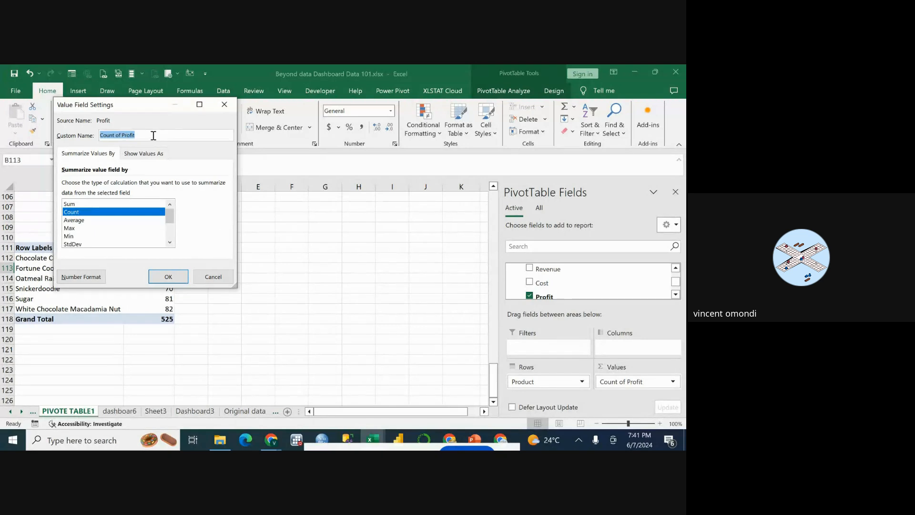
{"action": "left_click", "coordinate": [76, 221]}
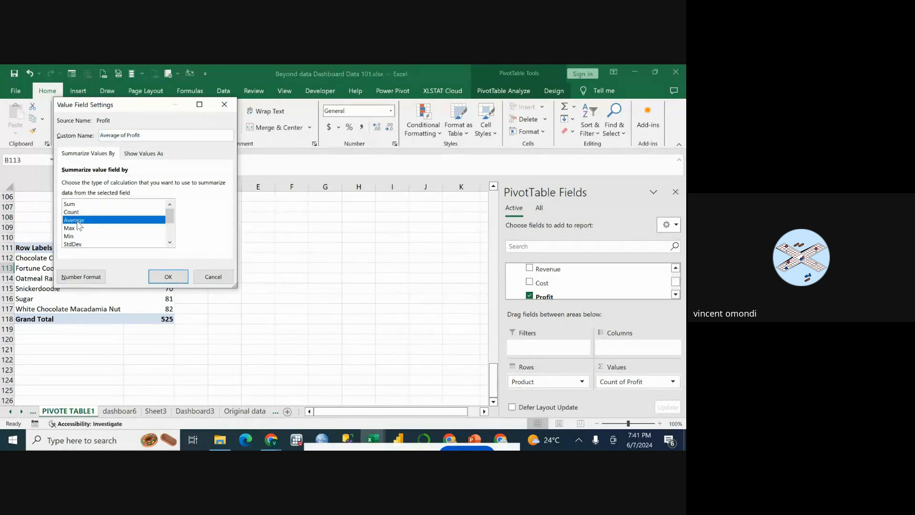
{"action": "left_click", "coordinate": [167, 278]}
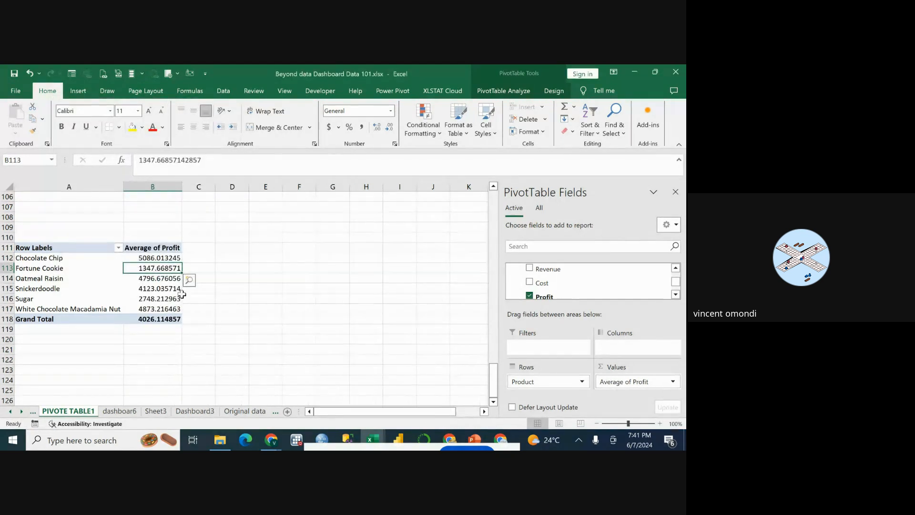
Recheck the average profit margin question on the Questions sheet and return to PIVOTE TABLE1.
{"action": "left_click", "coordinate": [245, 411]}
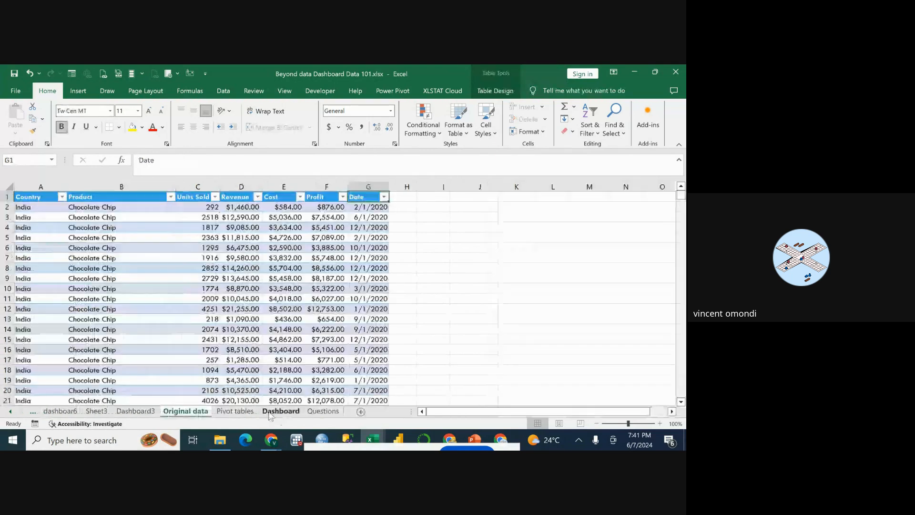
{"action": "left_click", "coordinate": [323, 411]}
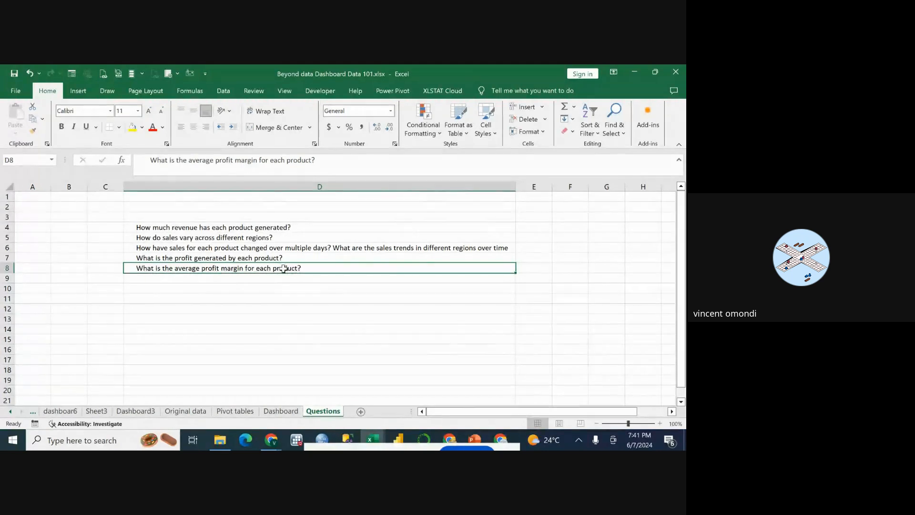
{"action": "left_click", "coordinate": [56, 412]}
{"action": "left_click", "coordinate": [67, 412]}
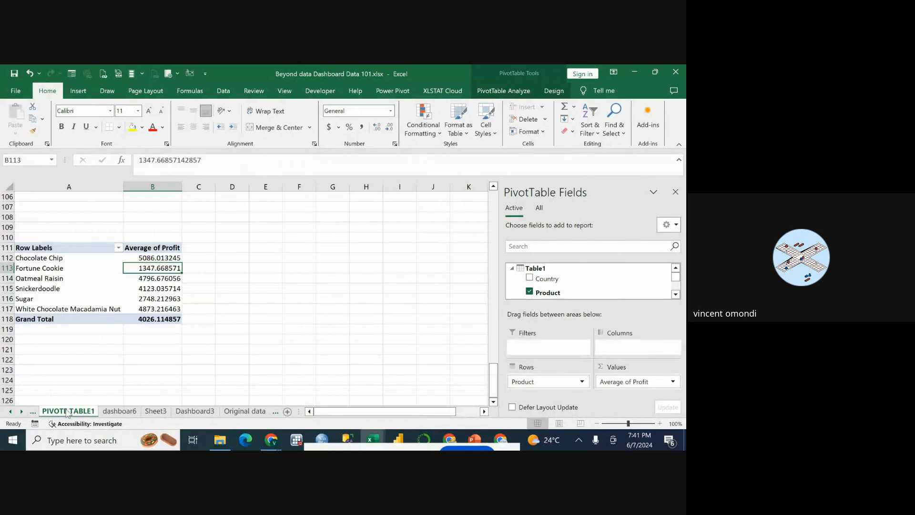
Review the Show Values As options for the PivotTable's average profit field, keeping No Calculation.
{"action": "left_click", "coordinate": [144, 260]}
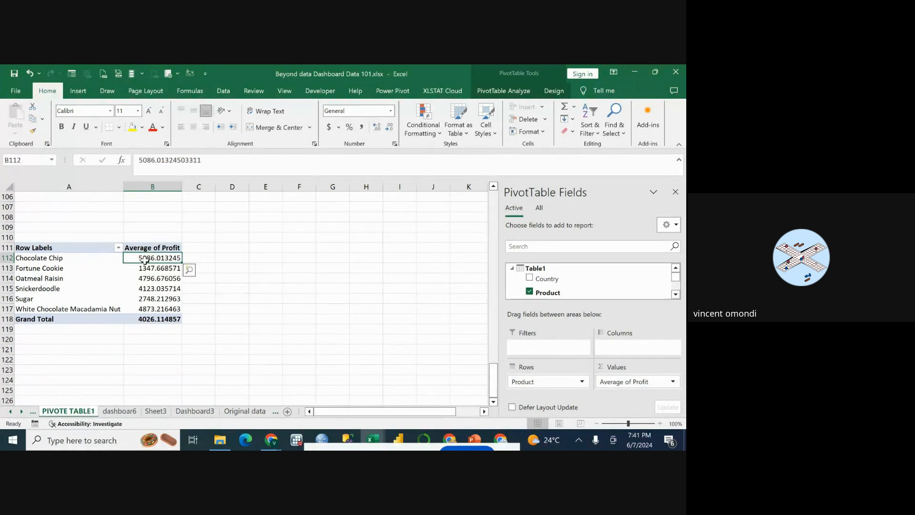
{"action": "left_click", "coordinate": [169, 249]}
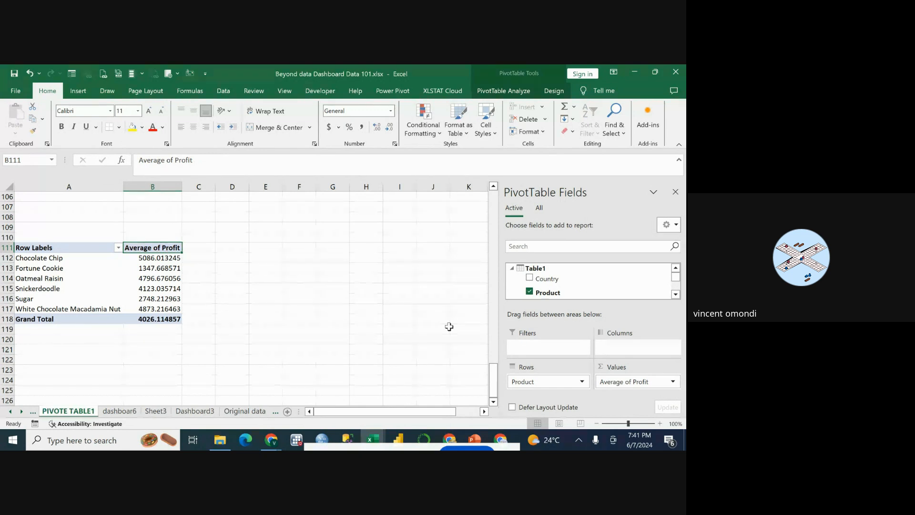
{"action": "left_click", "coordinate": [163, 281]}
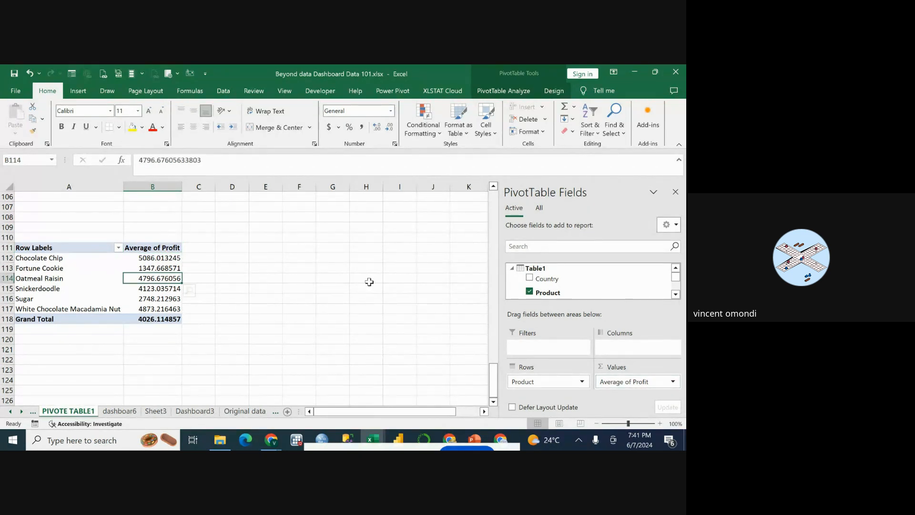
{"action": "left_click", "coordinate": [670, 382]}
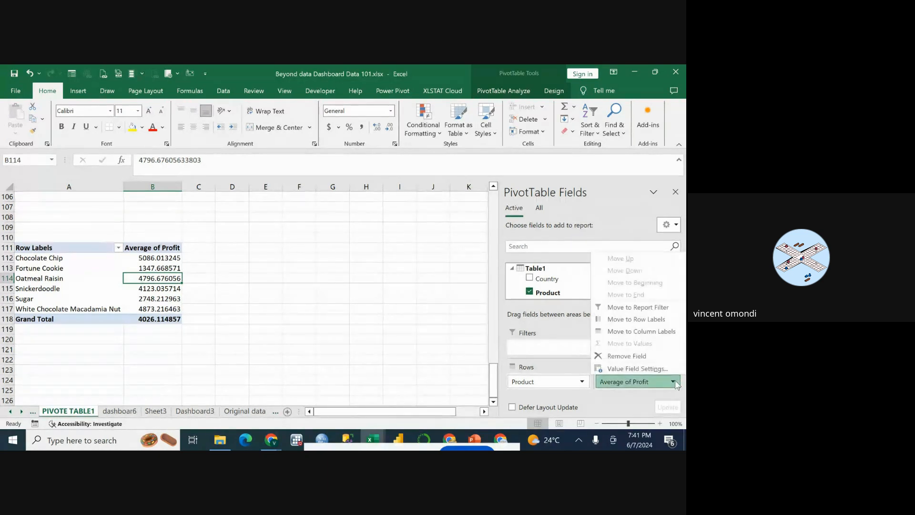
{"action": "left_click", "coordinate": [651, 368]}
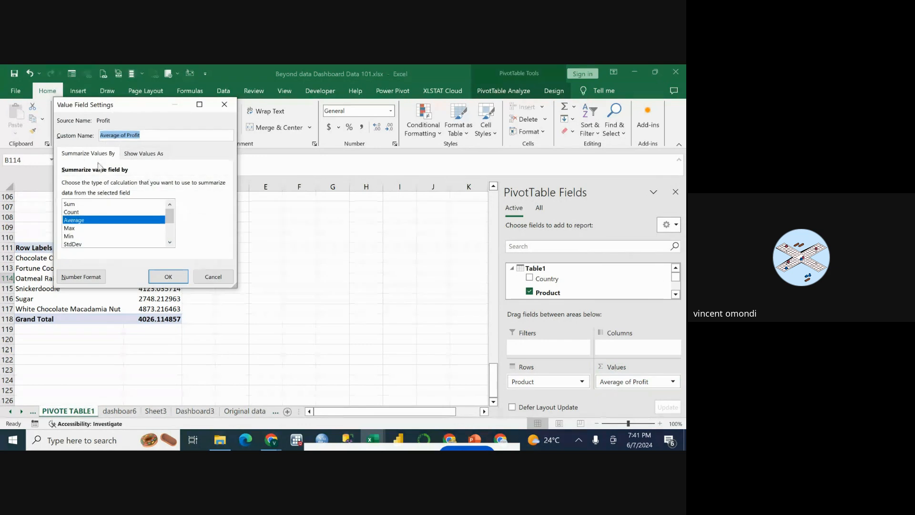
{"action": "left_click", "coordinate": [141, 154]}
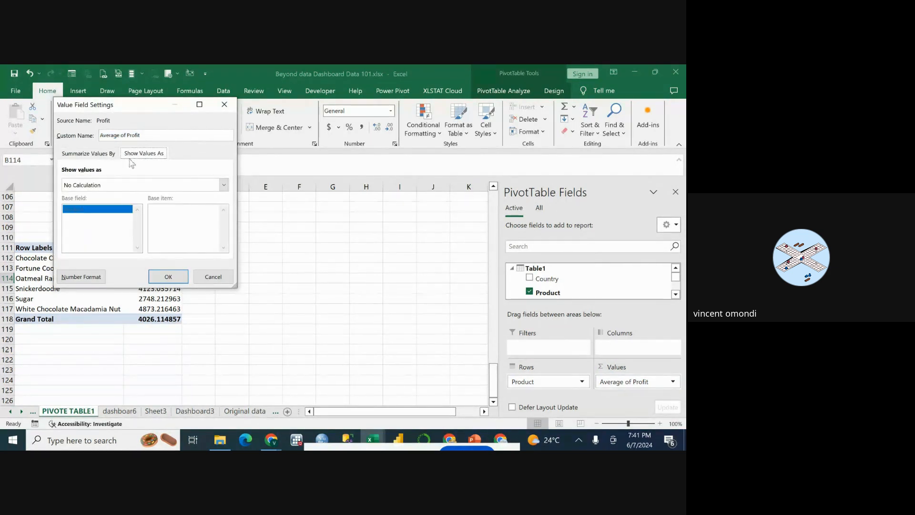
{"action": "left_click", "coordinate": [223, 186]}
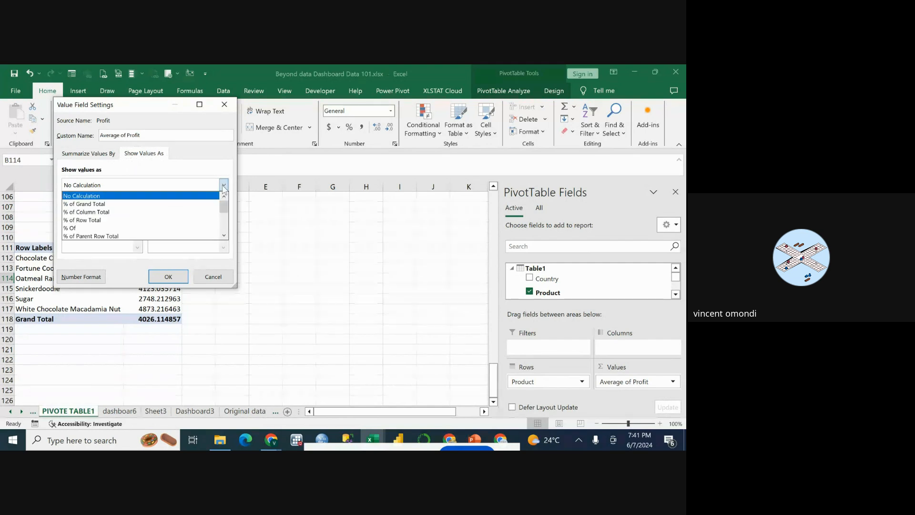
{"action": "scroll", "coordinate": [162, 217], "scroll_direction": "down", "scroll_amount": 3}
{"action": "scroll", "coordinate": [159, 219], "scroll_direction": "up", "scroll_amount": 3}
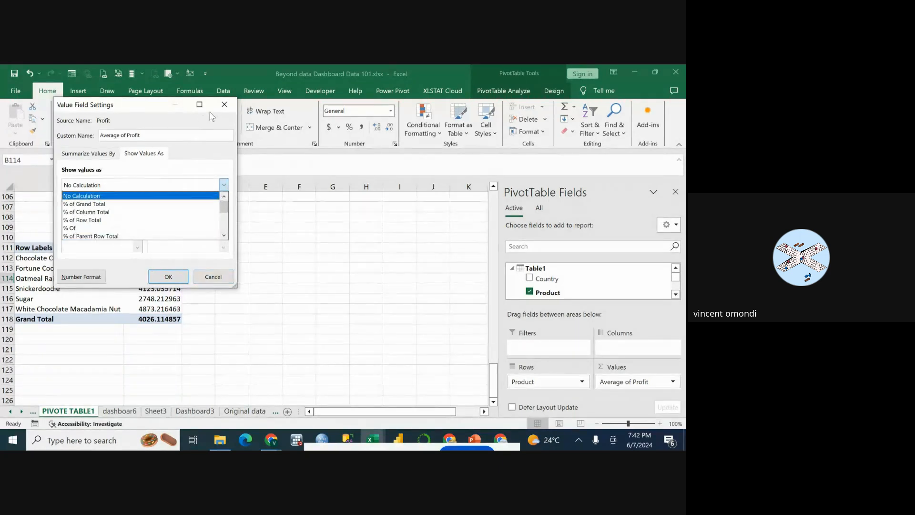
{"action": "left_click", "coordinate": [202, 196]}
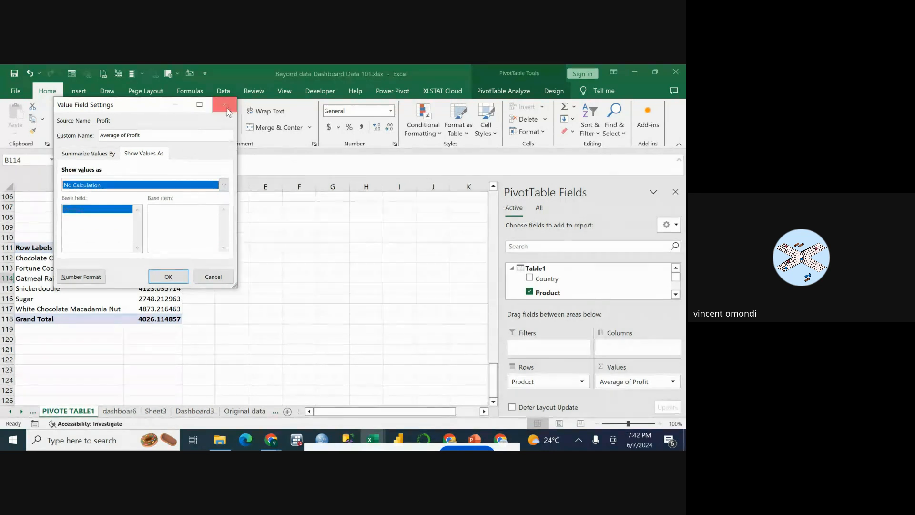
{"action": "left_click", "coordinate": [169, 276]}
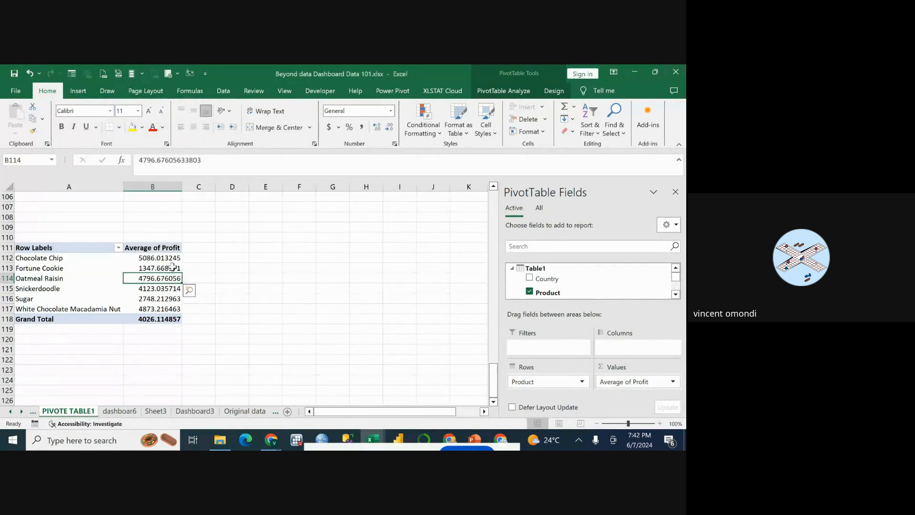
{"action": "left_click", "coordinate": [156, 248]}
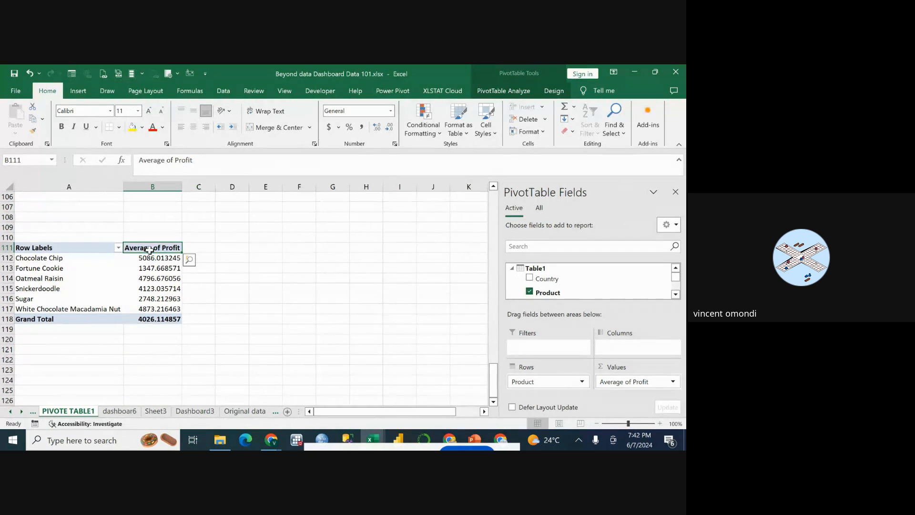
{"action": "left_click_drag", "start_coordinate": [150, 249], "coordinate": [172, 319]}
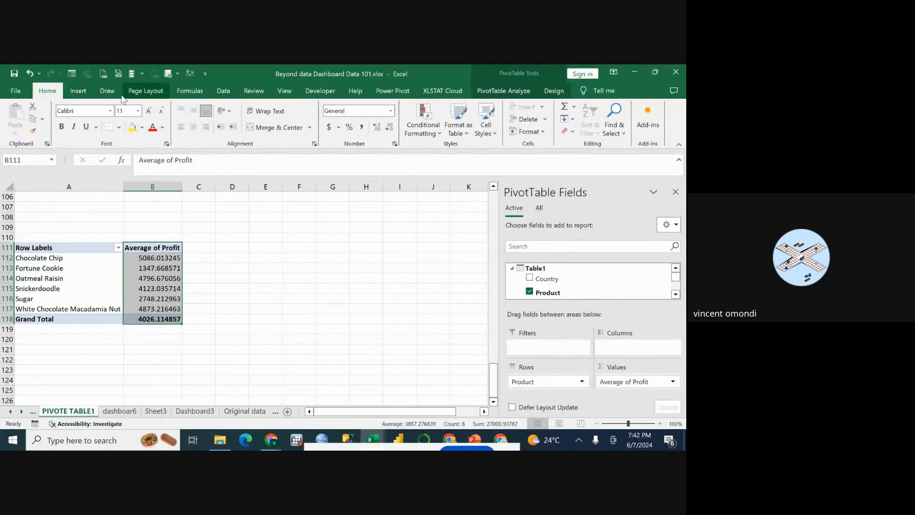
{"action": "left_click", "coordinate": [174, 281]}
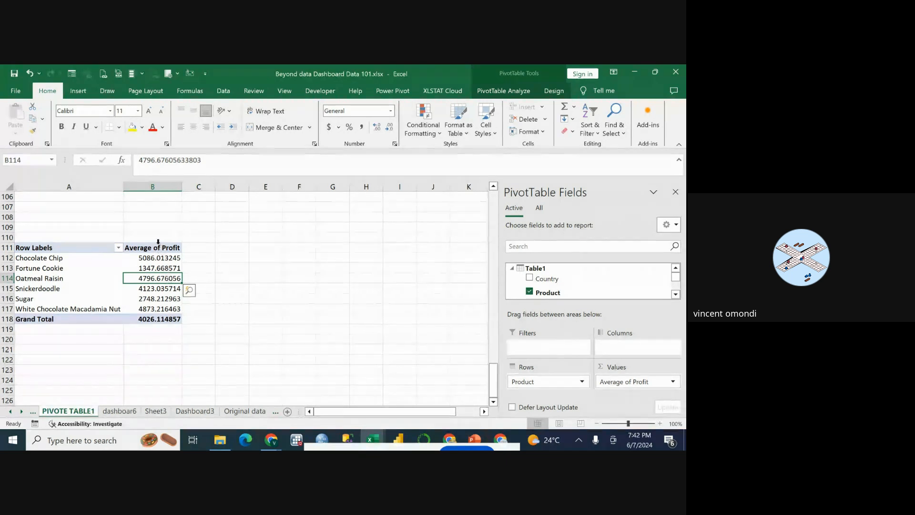
{"action": "left_click", "coordinate": [157, 242]}
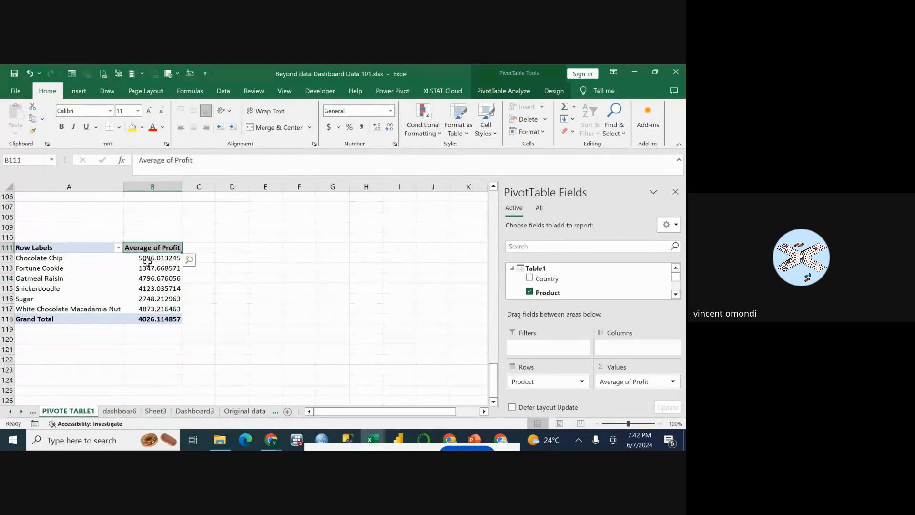
{"action": "left_click", "coordinate": [67, 251]}
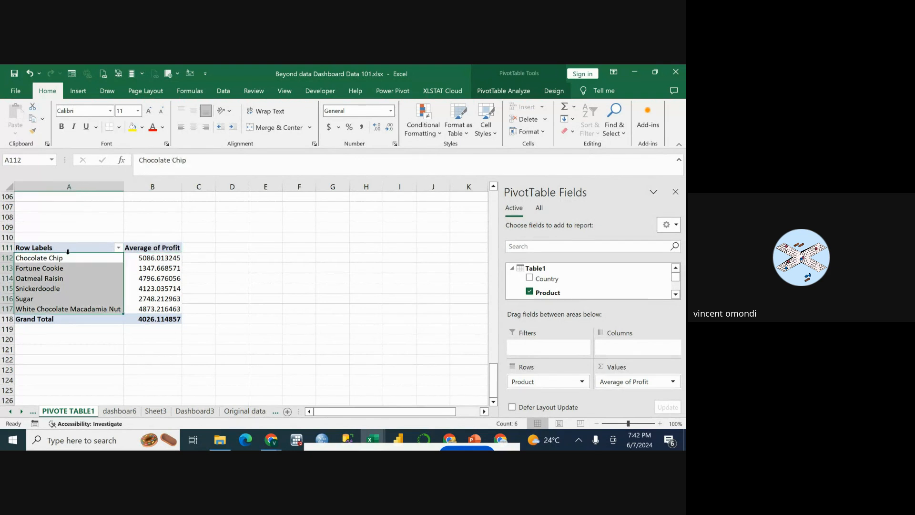
{"action": "left_click", "coordinate": [52, 267]}
Insert a Pie PivotChart of average profit by product from the PivotTable at A111.
{"action": "left_click", "coordinate": [53, 258]}
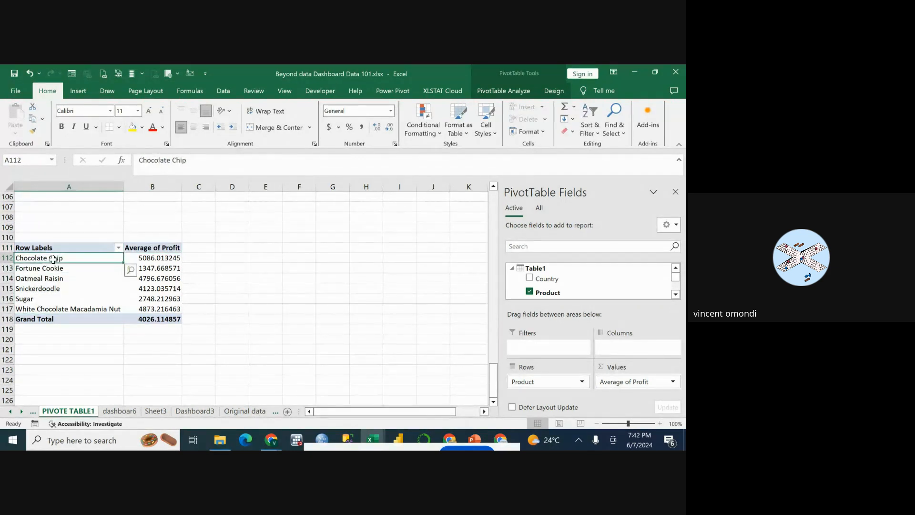
{"action": "left_click", "coordinate": [506, 90]}
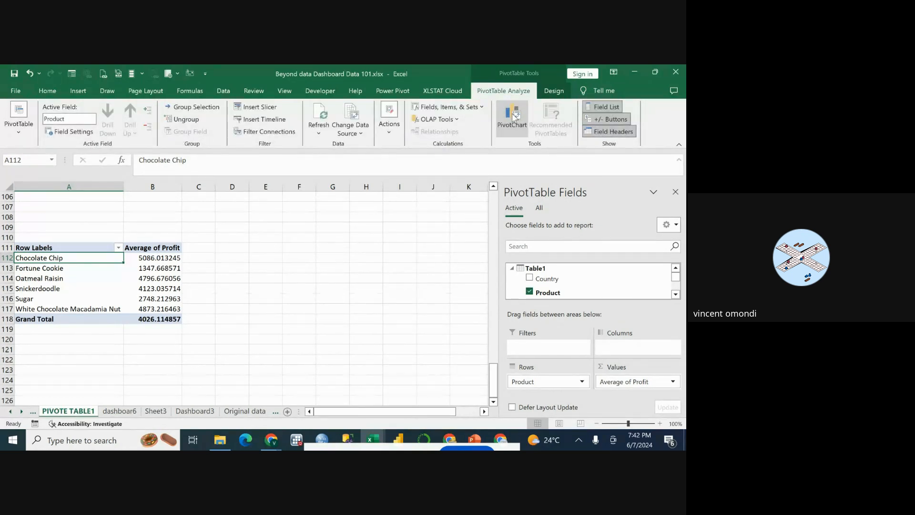
{"action": "left_click", "coordinate": [512, 113]}
{"action": "left_click", "coordinate": [222, 182]}
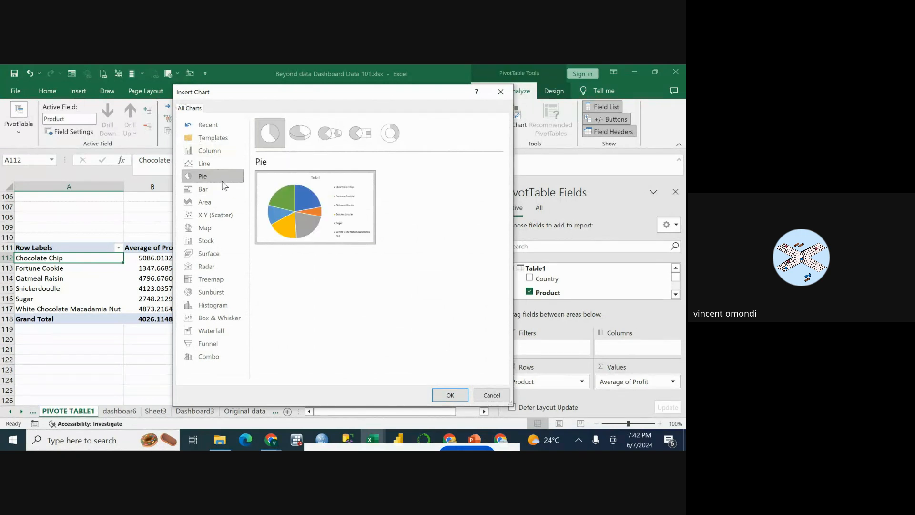
{"action": "mouse_move", "coordinate": [304, 207]}
{"action": "mouse_move", "coordinate": [363, 197]}
{"action": "left_click", "coordinate": [450, 395]}
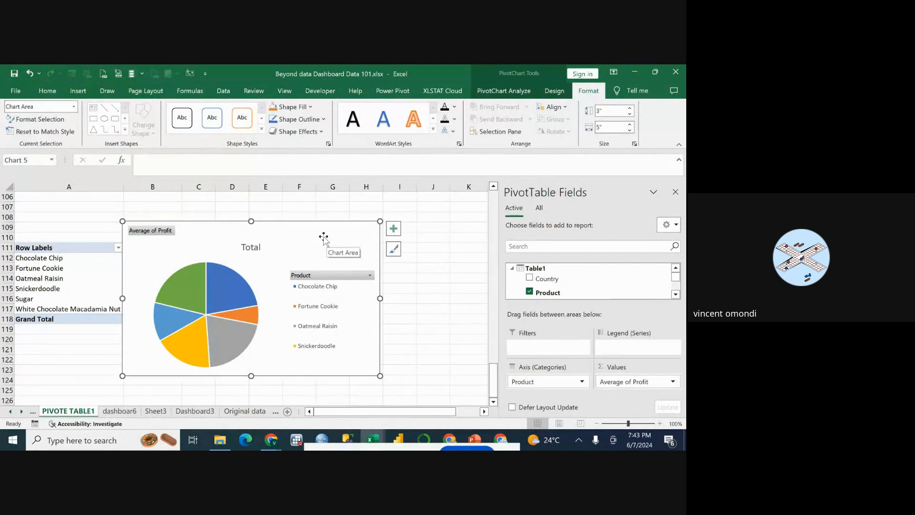
Move the average profit pie chart from PIVOTE TABLE1 to the Dashboard3 sheet as an object.
{"action": "right_click", "coordinate": [303, 236]}
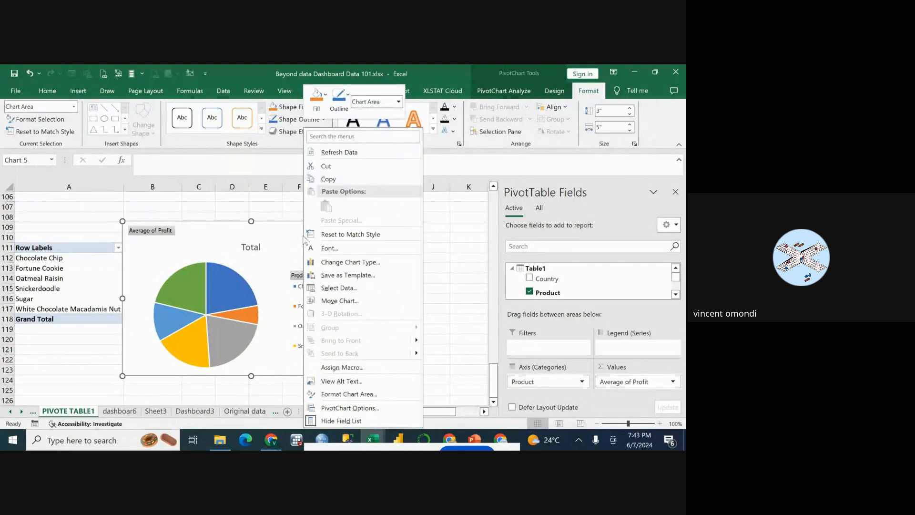
{"action": "left_click", "coordinate": [338, 300]}
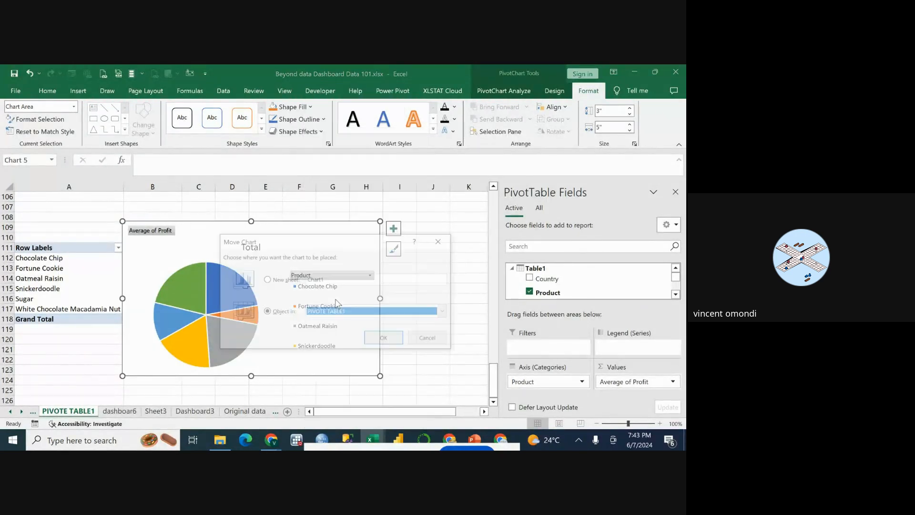
{"action": "left_click", "coordinate": [445, 313]}
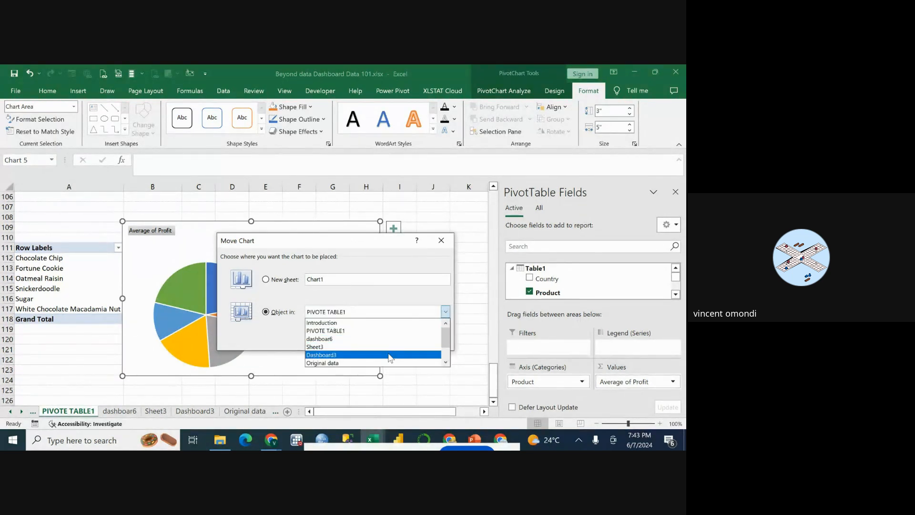
{"action": "left_click", "coordinate": [389, 355]}
{"action": "left_click", "coordinate": [385, 339]}
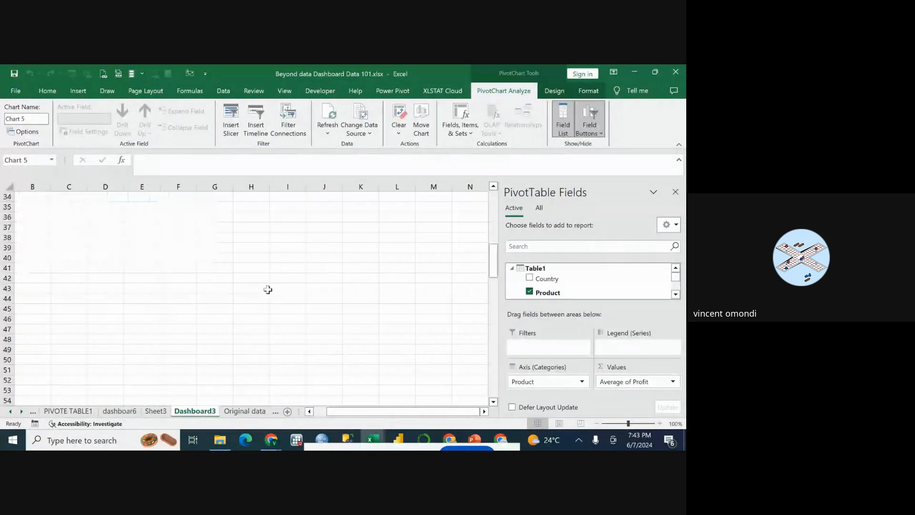
Move the average profit pie chart up on Dashboard3, beside the average profit bar chart and below the revenue line chart.
{"action": "scroll", "coordinate": [268, 290], "scroll_direction": "down", "scroll_amount": 20}
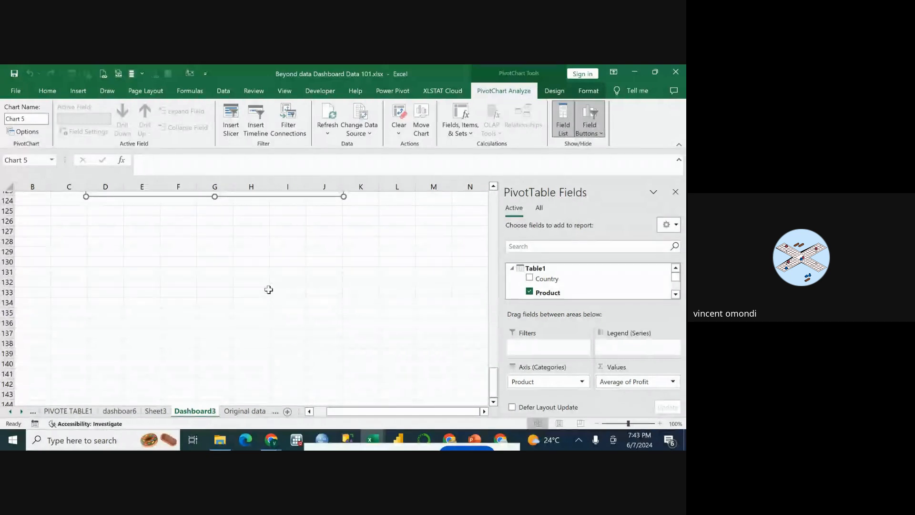
{"action": "scroll", "coordinate": [269, 289], "scroll_direction": "up", "scroll_amount": 10}
{"action": "left_click_drag", "start_coordinate": [260, 365], "coordinate": [299, 256]}
{"action": "scroll", "coordinate": [304, 259], "scroll_direction": "up", "scroll_amount": 5}
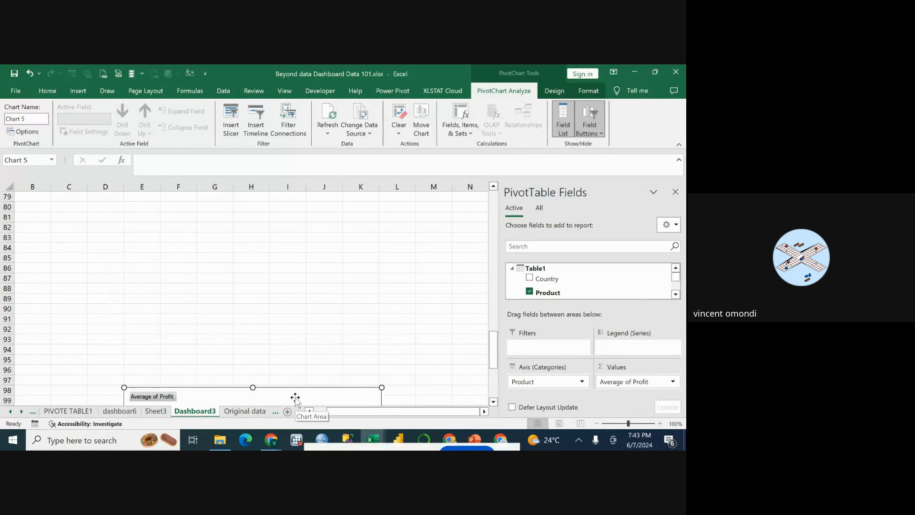
{"action": "left_click_drag", "start_coordinate": [297, 401], "coordinate": [303, 279]}
{"action": "scroll", "coordinate": [302, 279], "scroll_direction": "up", "scroll_amount": 3}
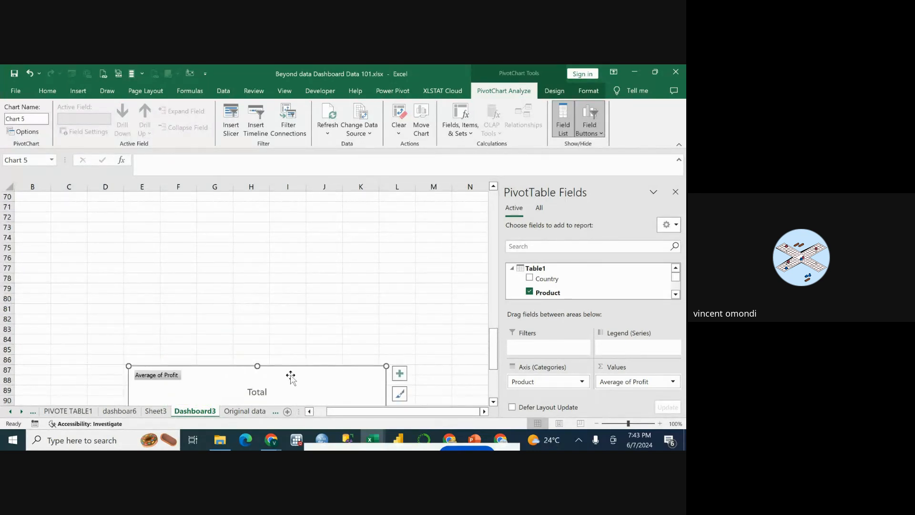
{"action": "left_click_drag", "start_coordinate": [290, 374], "coordinate": [308, 270]}
{"action": "scroll", "coordinate": [309, 279], "scroll_direction": "up", "scroll_amount": 2}
{"action": "scroll", "coordinate": [309, 279], "scroll_direction": "up", "scroll_amount": 1}
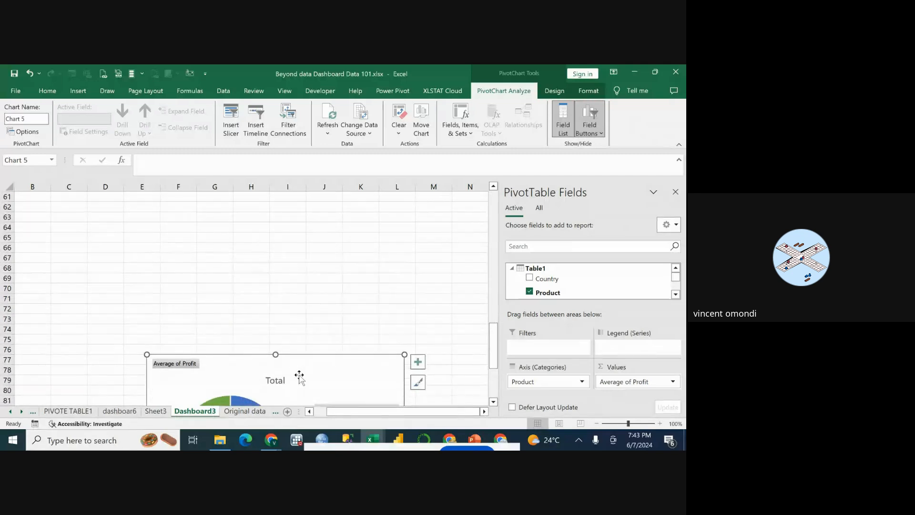
{"action": "left_click_drag", "start_coordinate": [300, 374], "coordinate": [311, 281]}
{"action": "scroll", "coordinate": [310, 281], "scroll_direction": "up", "scroll_amount": 1}
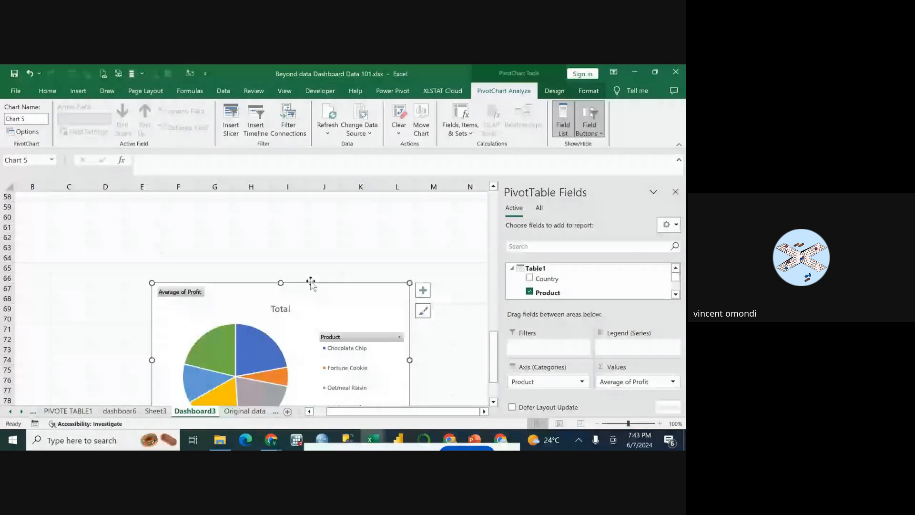
{"action": "scroll", "coordinate": [311, 281], "scroll_direction": "up", "scroll_amount": 2}
{"action": "left_click_drag", "start_coordinate": [332, 373], "coordinate": [336, 282]}
{"action": "scroll", "coordinate": [337, 283], "scroll_direction": "up", "scroll_amount": 2}
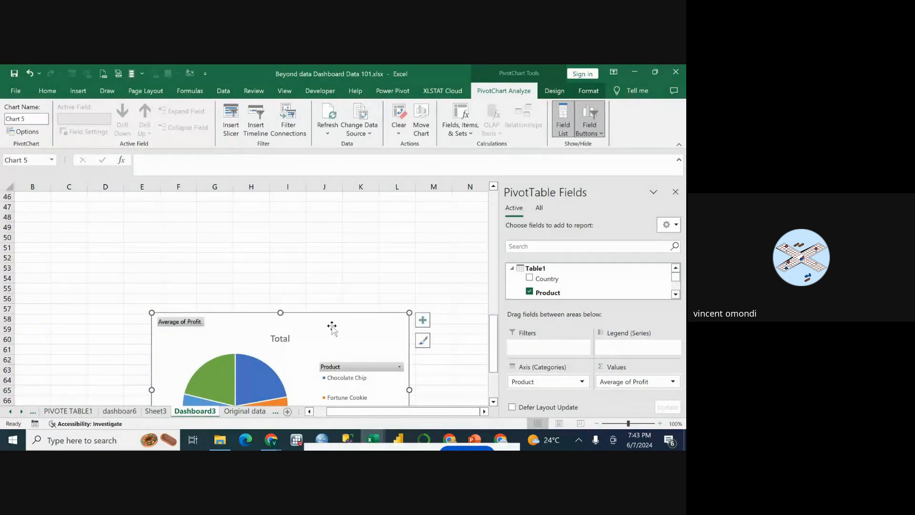
{"action": "left_click_drag", "start_coordinate": [331, 327], "coordinate": [343, 266]}
{"action": "scroll", "coordinate": [341, 275], "scroll_direction": "up", "scroll_amount": 2}
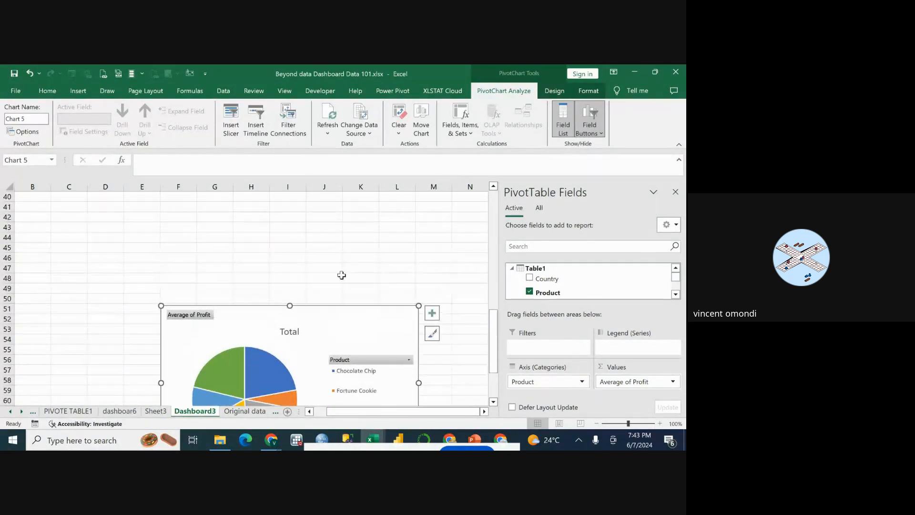
{"action": "left_click_drag", "start_coordinate": [333, 332], "coordinate": [333, 270]}
{"action": "scroll", "coordinate": [333, 306], "scroll_direction": "up", "scroll_amount": 2}
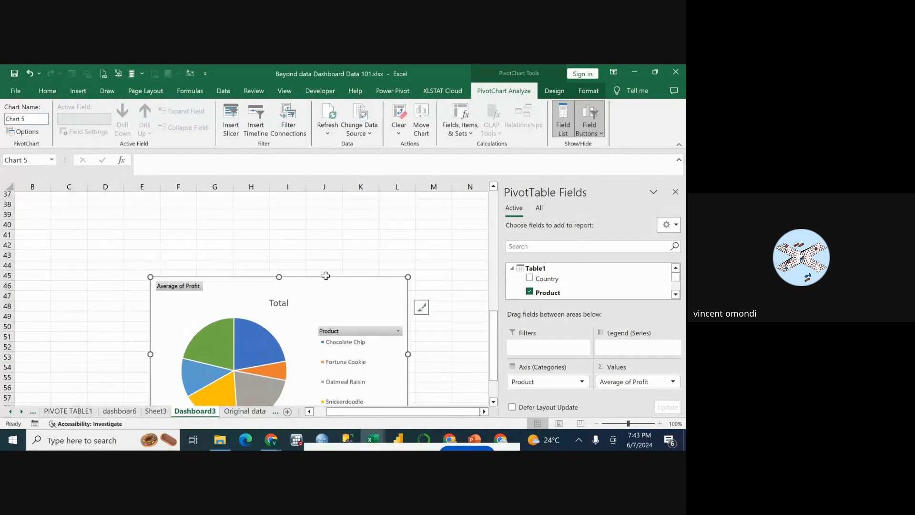
{"action": "left_click_drag", "start_coordinate": [334, 306], "coordinate": [335, 260]}
{"action": "scroll", "coordinate": [334, 291], "scroll_direction": "up", "scroll_amount": 3}
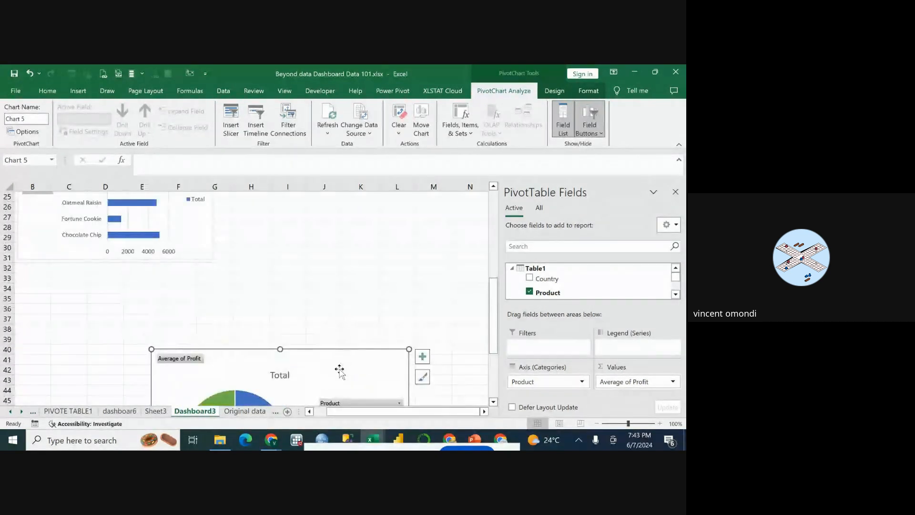
{"action": "left_click_drag", "start_coordinate": [342, 372], "coordinate": [352, 292]}
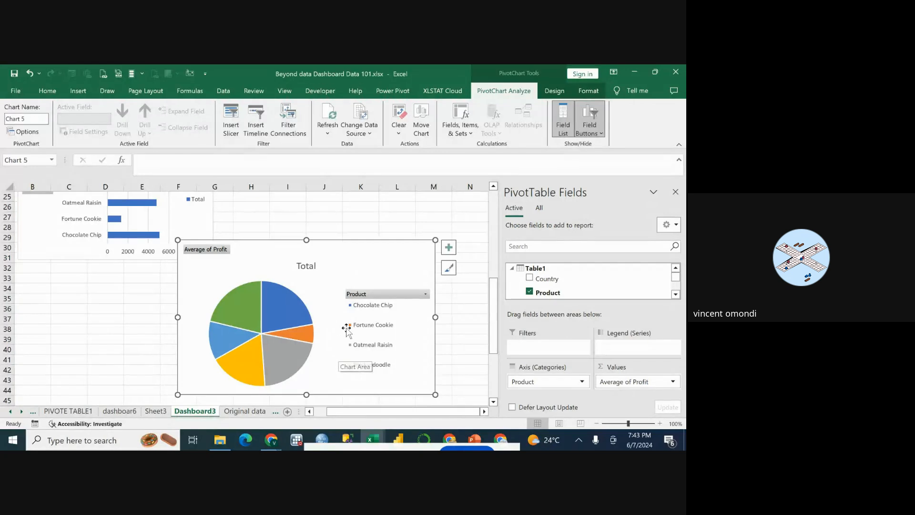
{"action": "scroll", "coordinate": [349, 319], "scroll_direction": "up", "scroll_amount": 1}
{"action": "scroll", "coordinate": [351, 333], "scroll_direction": "up", "scroll_amount": 3}
{"action": "left_click_drag", "start_coordinate": [364, 377], "coordinate": [405, 257]}
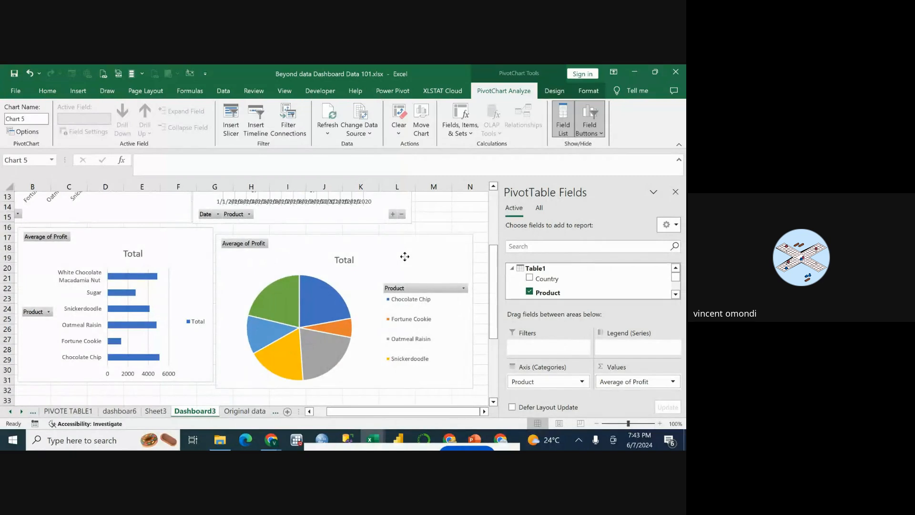
{"action": "scroll", "coordinate": [392, 298], "scroll_direction": "up", "scroll_amount": 4}
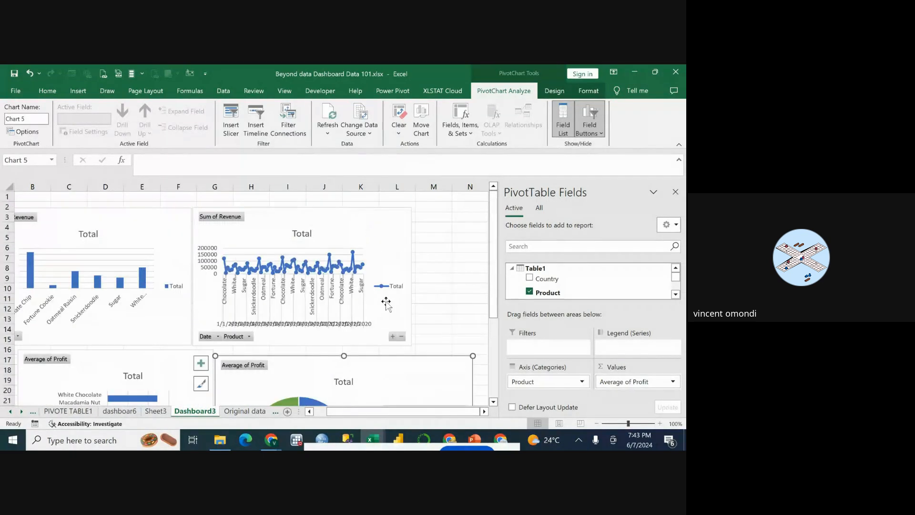
Shift the revenue line chart away from the revenue column chart, leaving a gap of about one column.
{"action": "left_click_drag", "start_coordinate": [363, 221], "coordinate": [384, 220]}
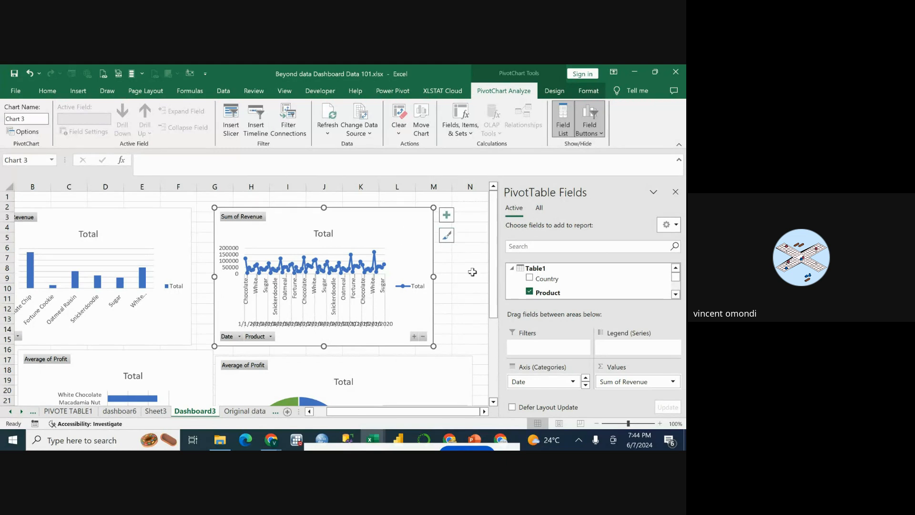
{"action": "left_click", "coordinate": [457, 278]}
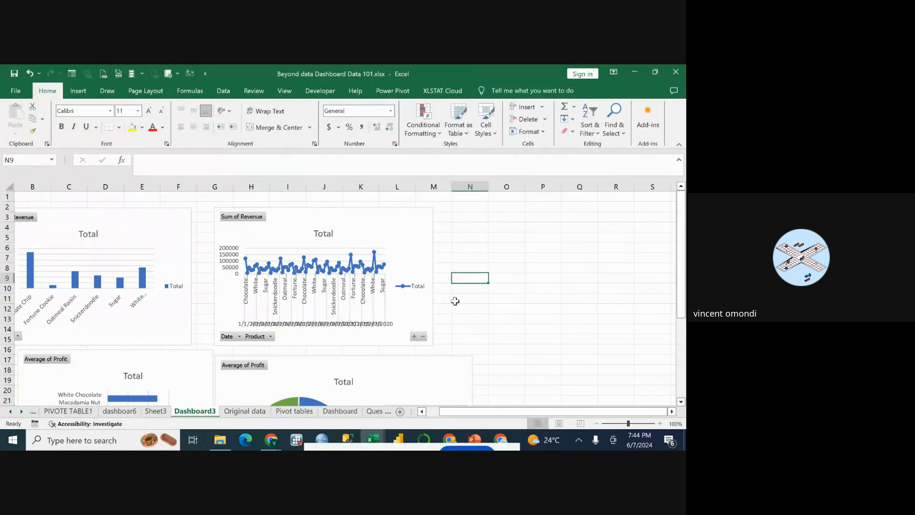
{"action": "left_click", "coordinate": [379, 230]}
{"action": "left_click_drag", "start_coordinate": [358, 223], "coordinate": [337, 223]}
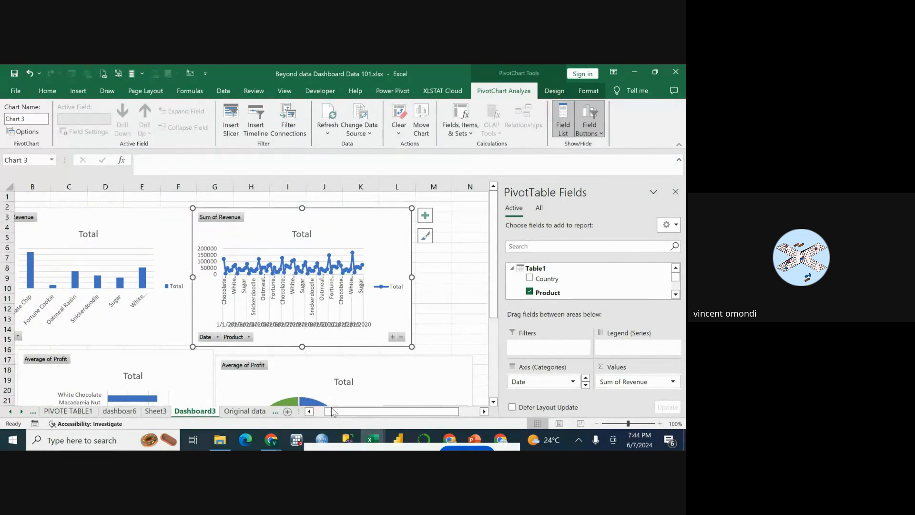
{"action": "left_click_drag", "start_coordinate": [334, 413], "coordinate": [323, 413]}
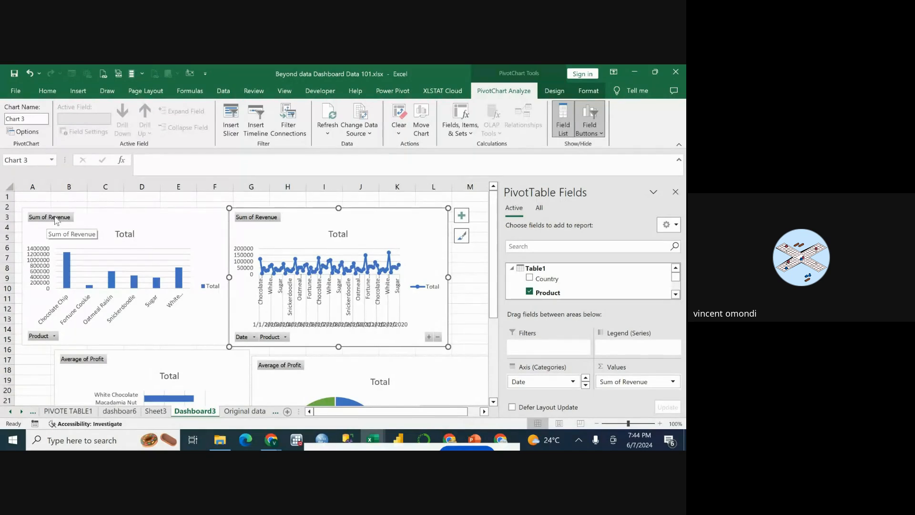
{"action": "left_click", "coordinate": [102, 260]}
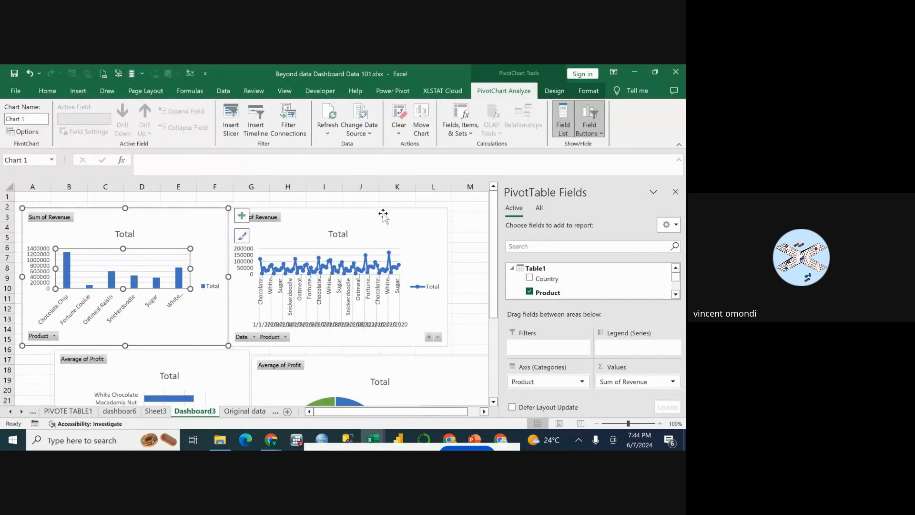
{"action": "left_click_drag", "start_coordinate": [384, 215], "coordinate": [419, 213]}
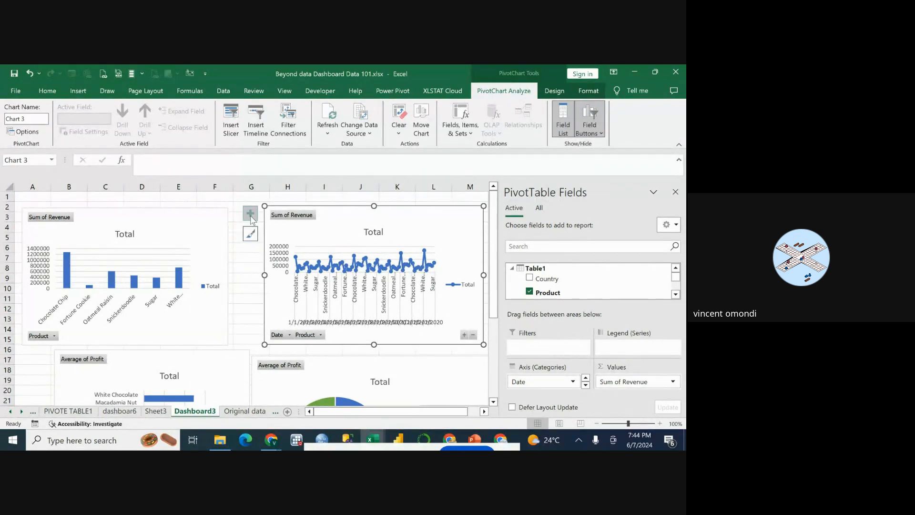
{"action": "left_click", "coordinate": [250, 214]}
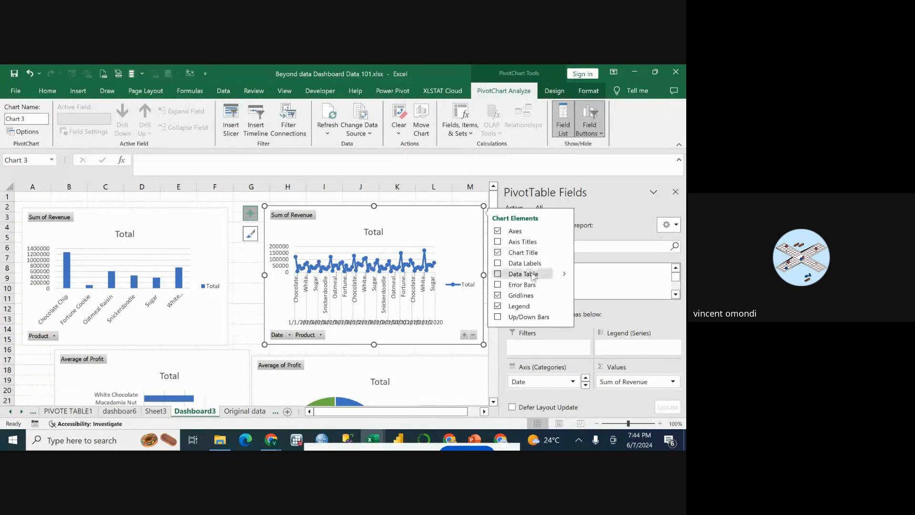
{"action": "left_click", "coordinate": [498, 253]}
{"action": "left_click", "coordinate": [498, 253]}
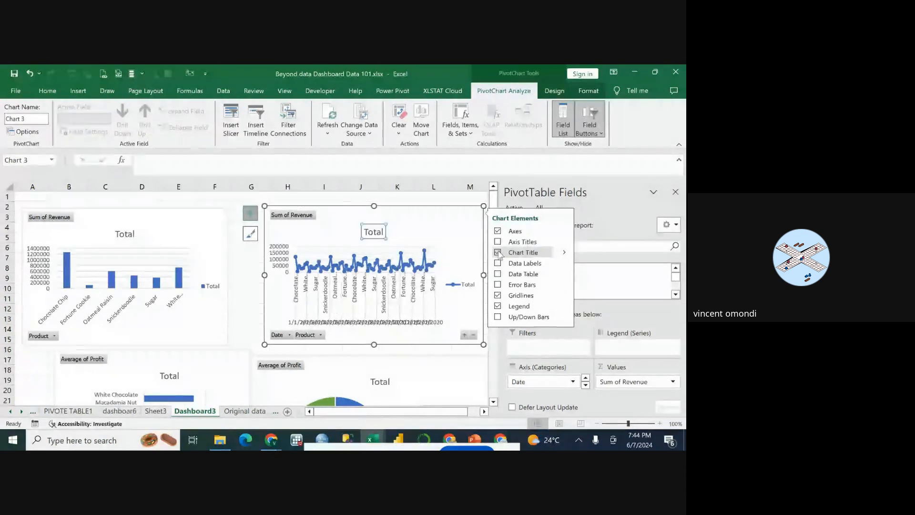
{"action": "left_click", "coordinate": [237, 288]}
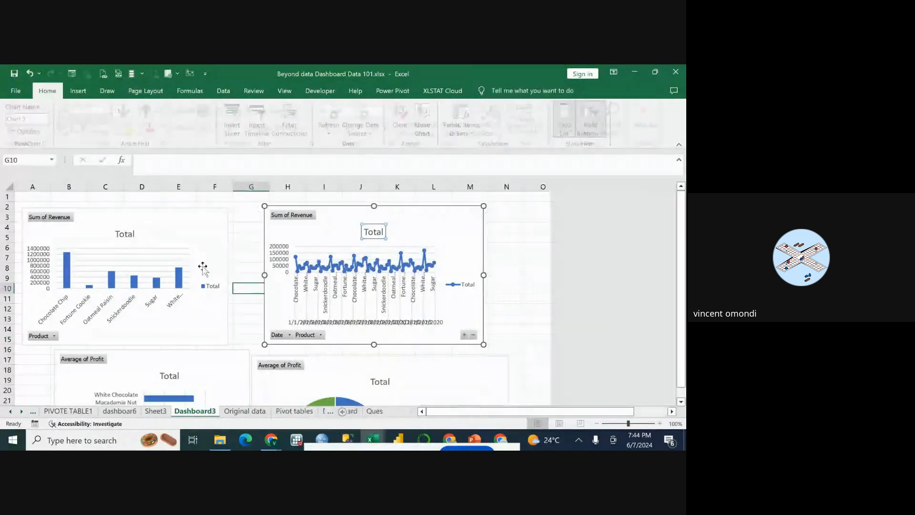
Remove the gridlines from the column chart of revenue by product.
{"action": "left_click", "coordinate": [181, 232]}
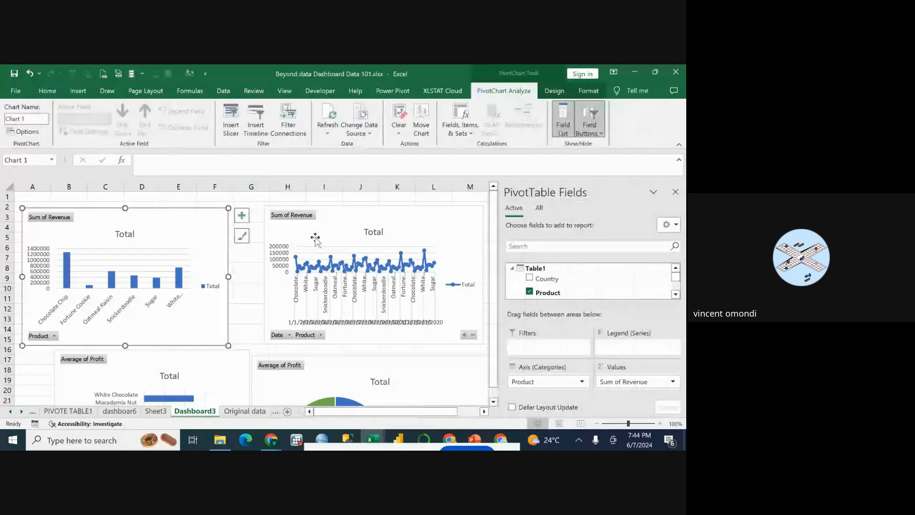
{"action": "left_click", "coordinate": [241, 216]}
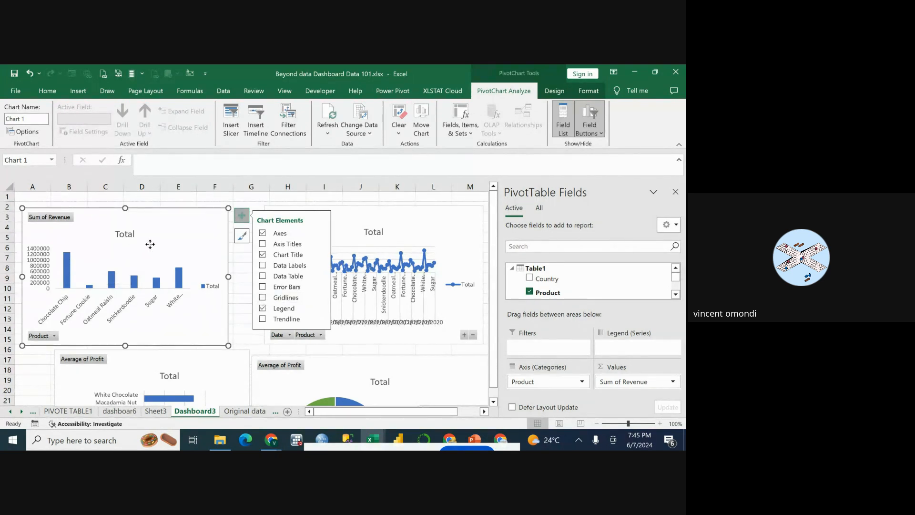
{"action": "left_click", "coordinate": [127, 237]}
{"action": "left_click", "coordinate": [167, 235]}
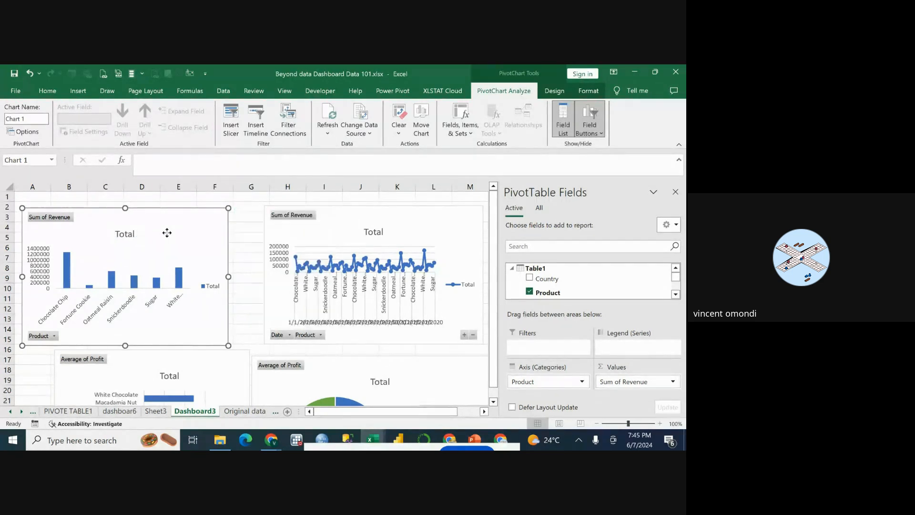
Change the title of the revenue column chart to "revenue product".
{"action": "left_click", "coordinate": [126, 233]}
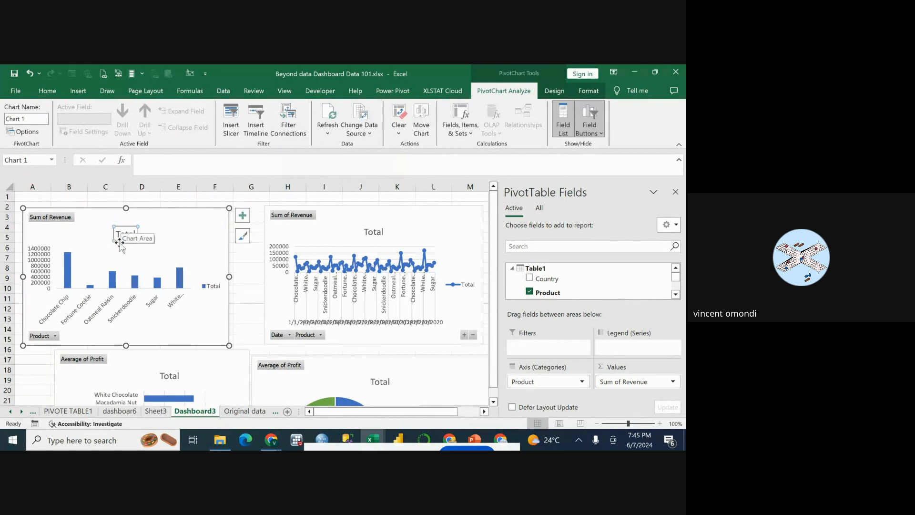
{"action": "left_click_drag", "start_coordinate": [117, 234], "coordinate": [135, 238]}
{"action": "left_click", "coordinate": [134, 235]}
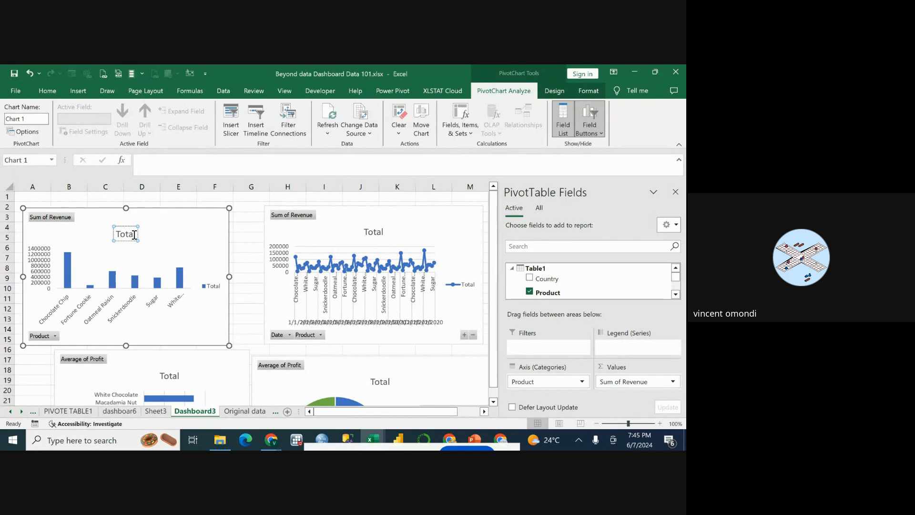
{"action": "key", "text": "BackSpace"}
{"action": "key", "text": "BackSpace"}
{"action": "key", "text": "BackSpace"}
{"action": "key", "text": "BackSpace"}
{"action": "key", "text": "BackSpace"}
{"action": "type", "text": "enue"}
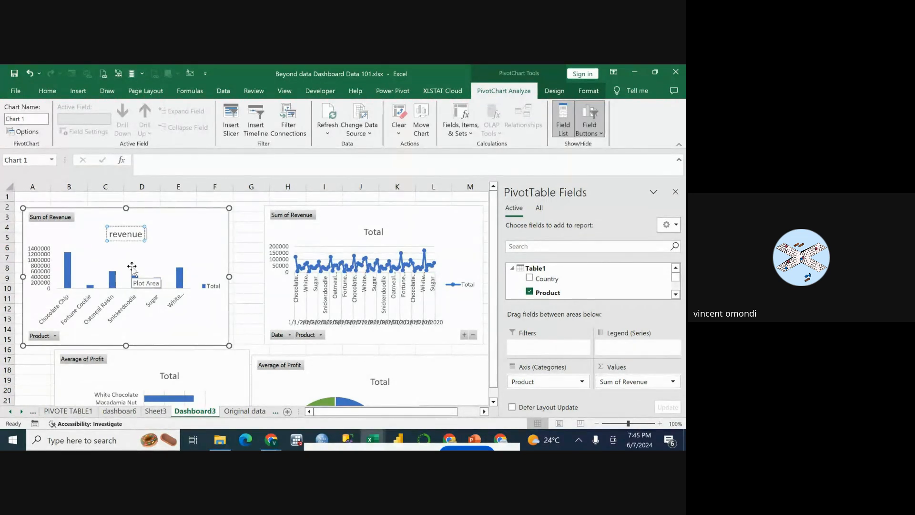
{"action": "type", "text": "  produ"}
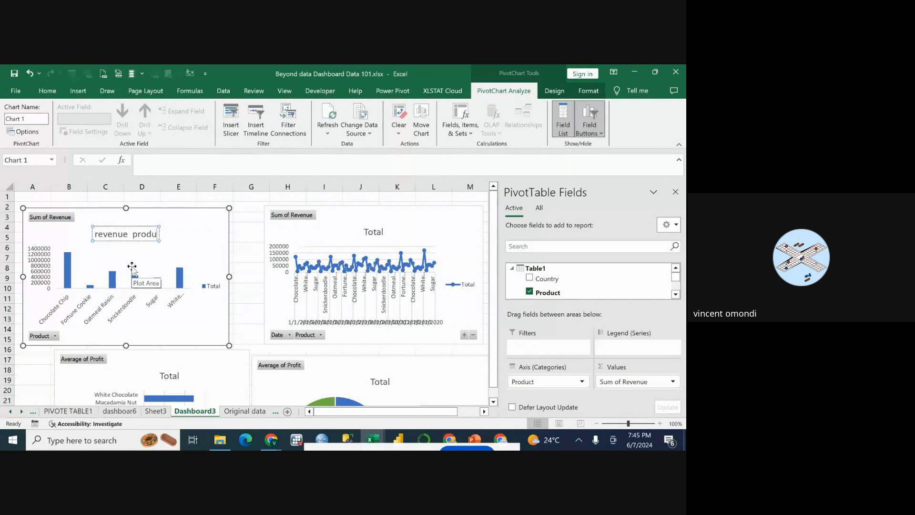
{"action": "type", "text": "ct"}
{"action": "left_click", "coordinate": [198, 243]}
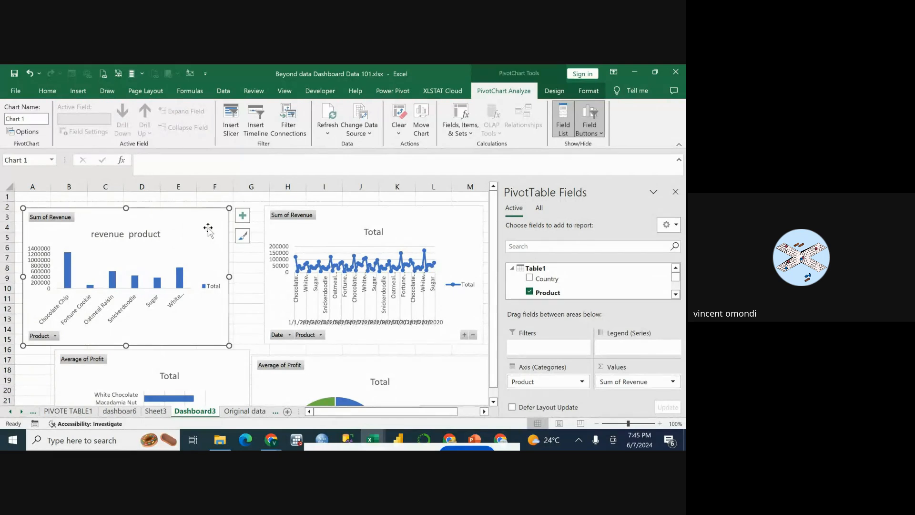
Tighten the dashboard layout by moving the revenue column chart, the average profit bar chart and the revenue line chart closer together.
{"action": "left_click_drag", "start_coordinate": [202, 225], "coordinate": [200, 219]}
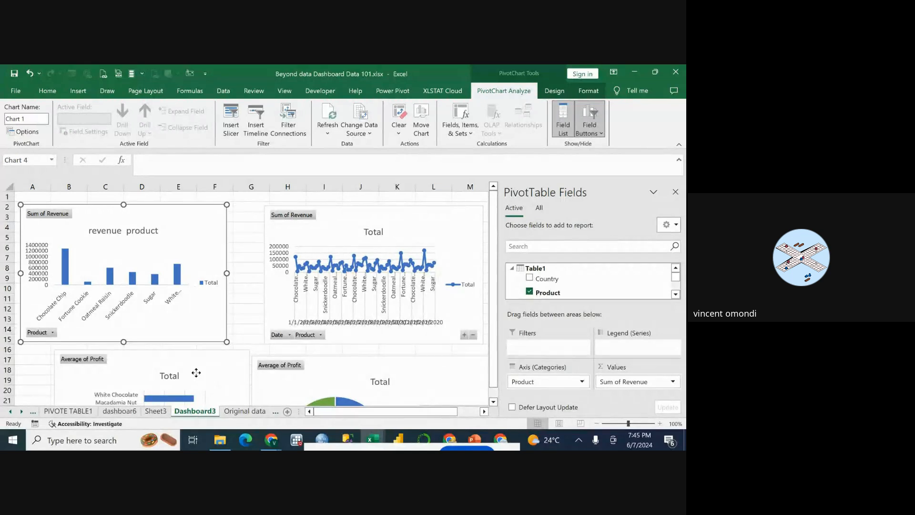
{"action": "left_click_drag", "start_coordinate": [215, 372], "coordinate": [183, 365]}
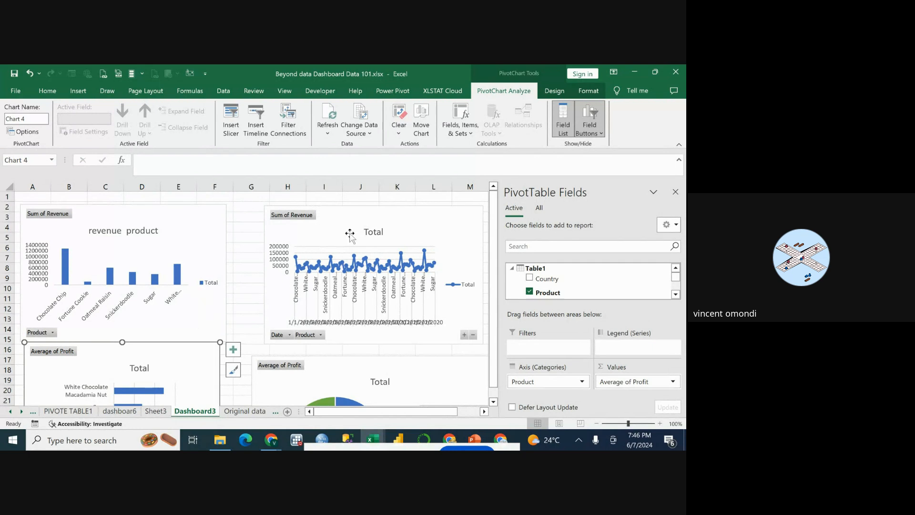
{"action": "left_click_drag", "start_coordinate": [388, 221], "coordinate": [357, 218]}
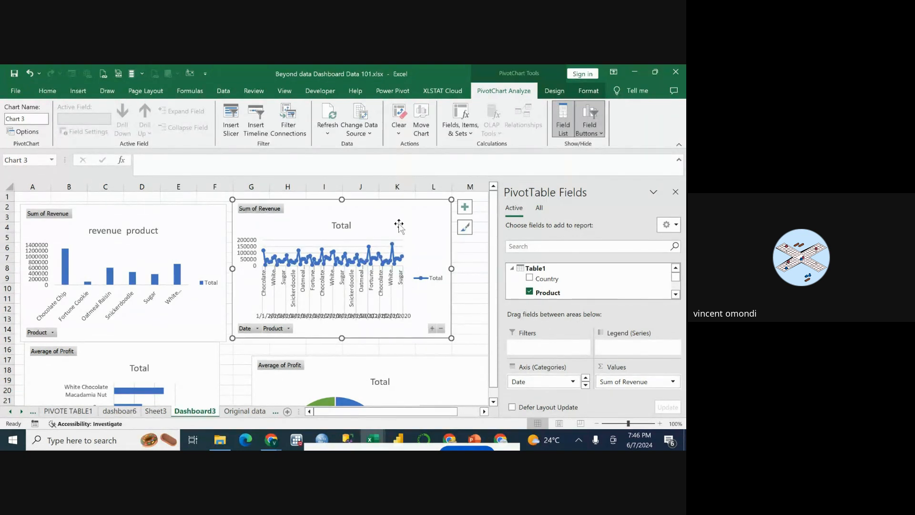
Remove the gridlines from the revenue line chart, keeping its chart title enabled.
{"action": "left_click", "coordinate": [465, 207]}
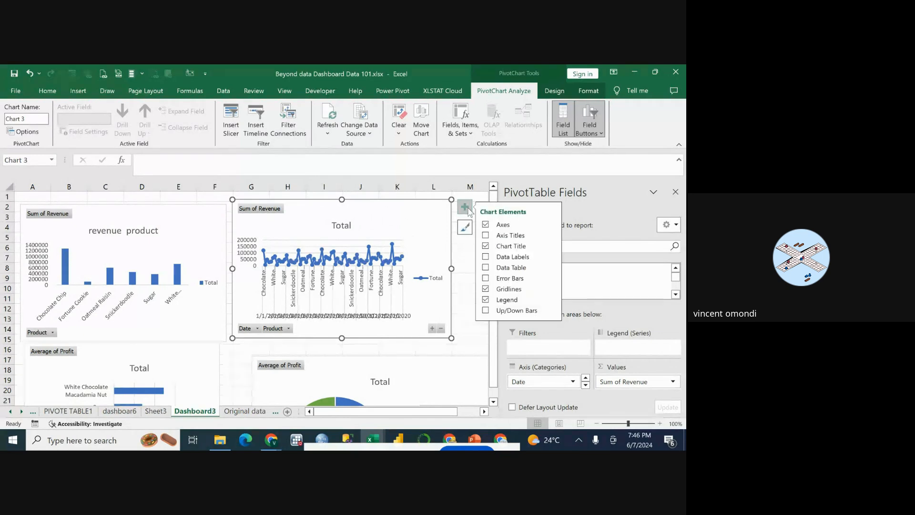
{"action": "left_click", "coordinate": [485, 246]}
{"action": "left_click", "coordinate": [485, 246]}
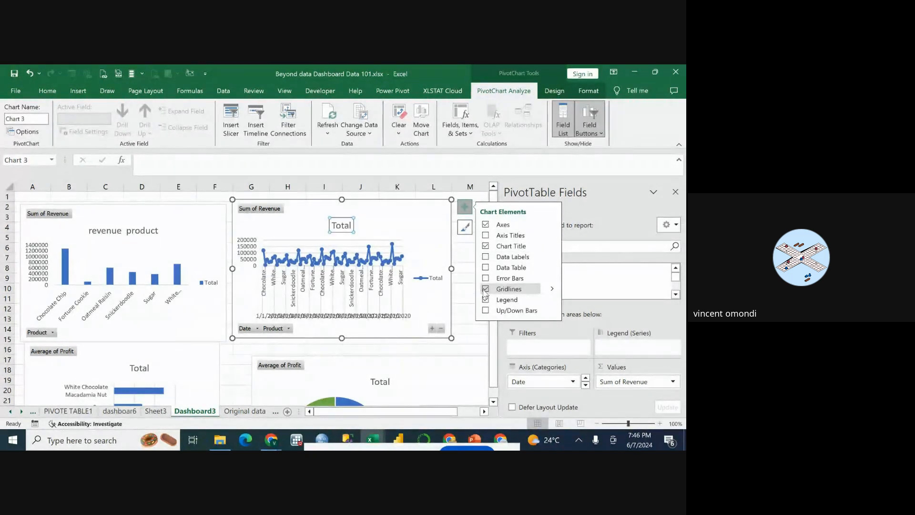
{"action": "left_click", "coordinate": [486, 290]}
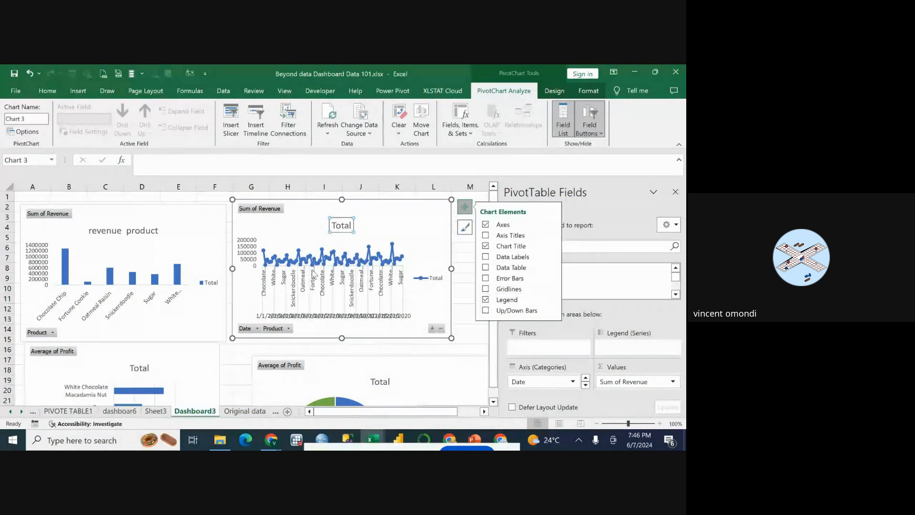
Change the title of the revenue line chart to "trend per product".
{"action": "double_click", "coordinate": [346, 225]}
{"action": "left_click", "coordinate": [351, 223]}
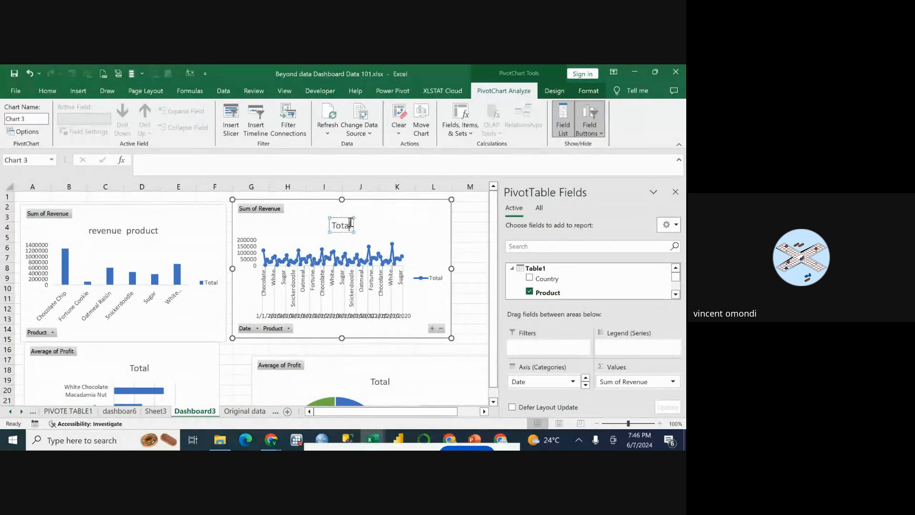
{"action": "key", "text": "BackSpace"}
{"action": "key", "text": "BackSpace"}
{"action": "key", "text": "BackSpace"}
{"action": "key", "text": "BackSpace"}
{"action": "key", "text": "BackSpace"}
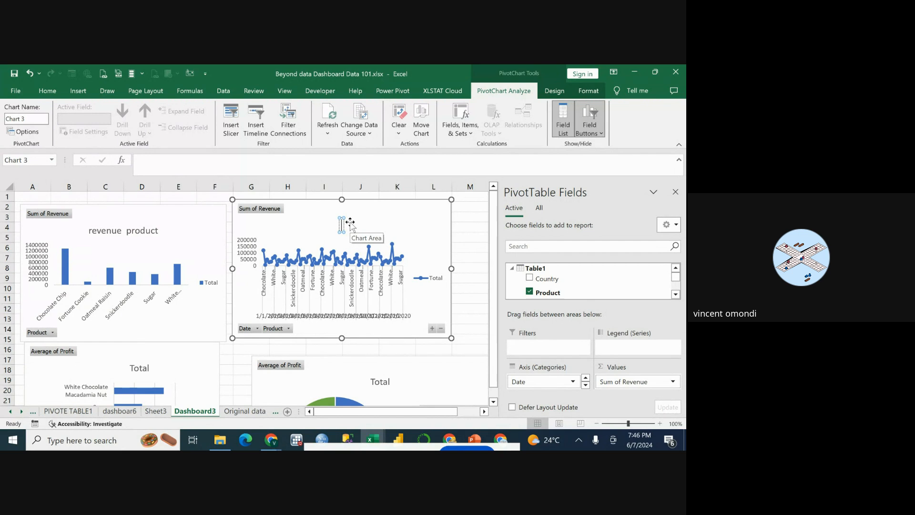
{"action": "type", "text": "trend"}
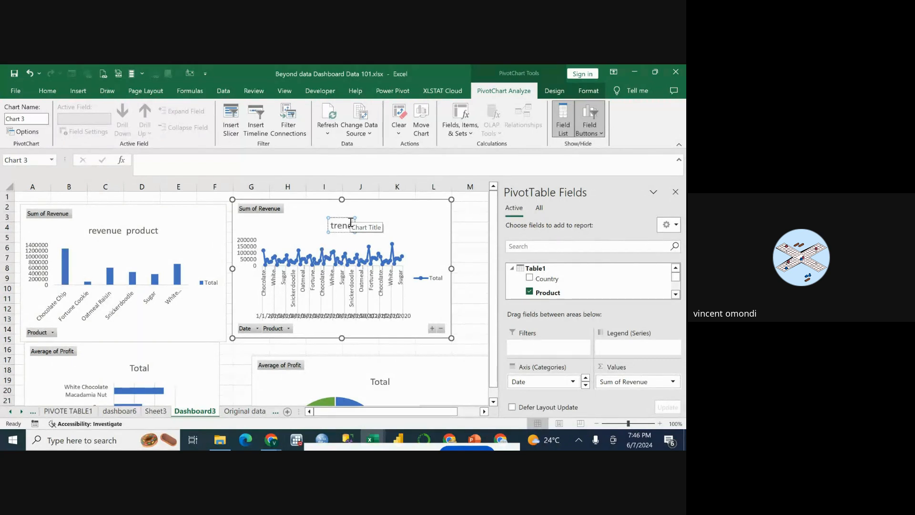
{"action": "left_click", "coordinate": [381, 224]}
{"action": "left_click", "coordinate": [347, 228]}
{"action": "double_click", "coordinate": [348, 229]}
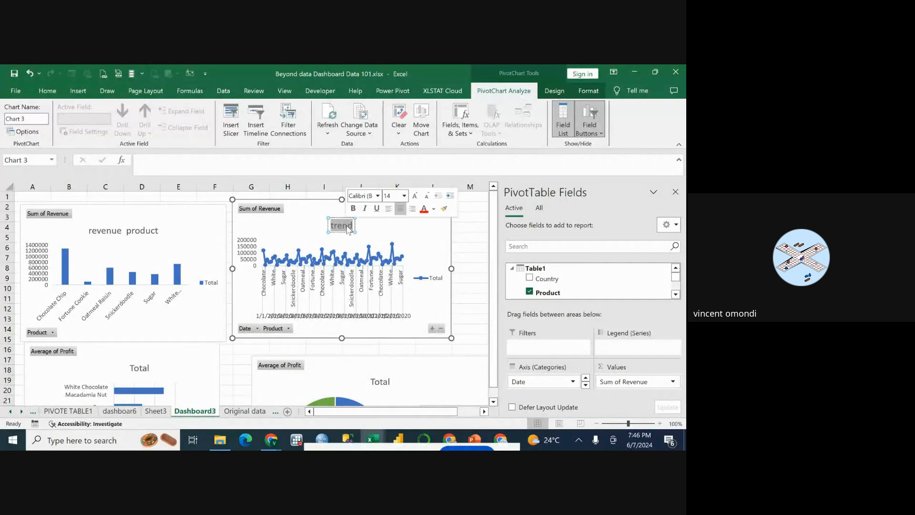
{"action": "left_click", "coordinate": [352, 230]}
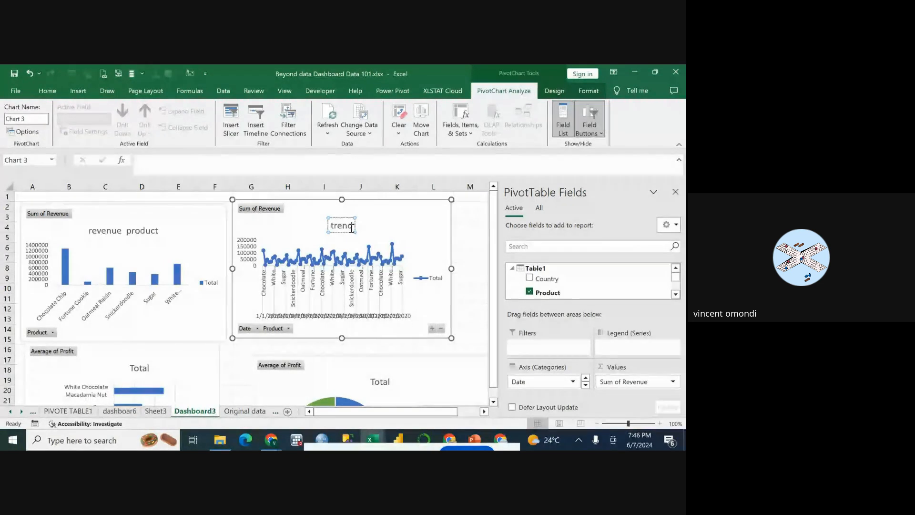
{"action": "type", "text": "per "}
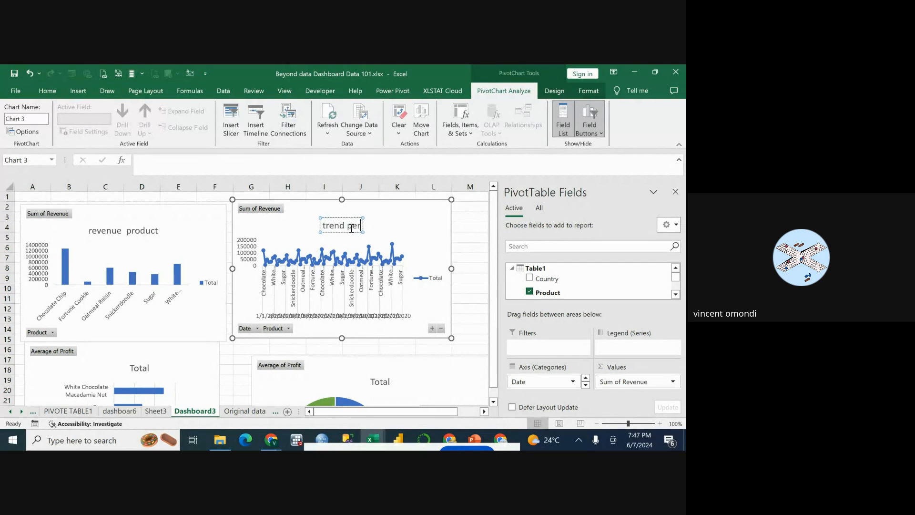
{"action": "type", "text": "pro"}
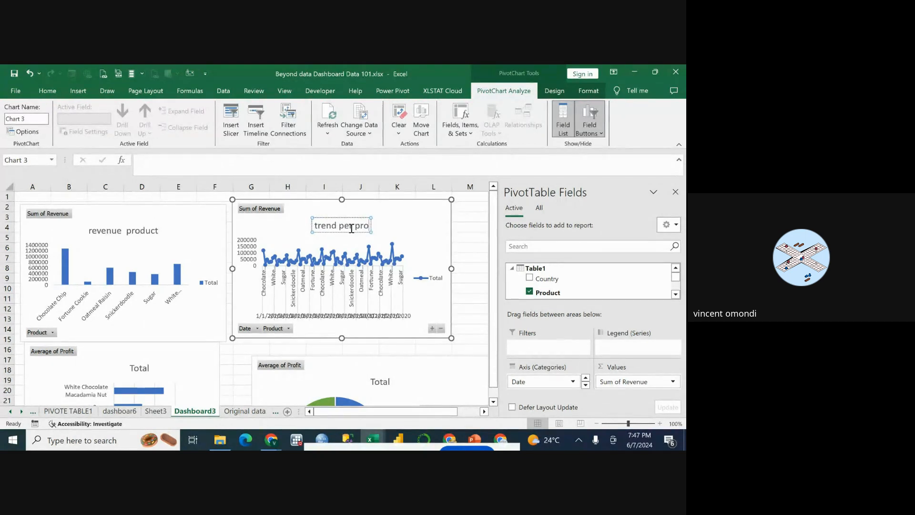
{"action": "type", "text": "duct"}
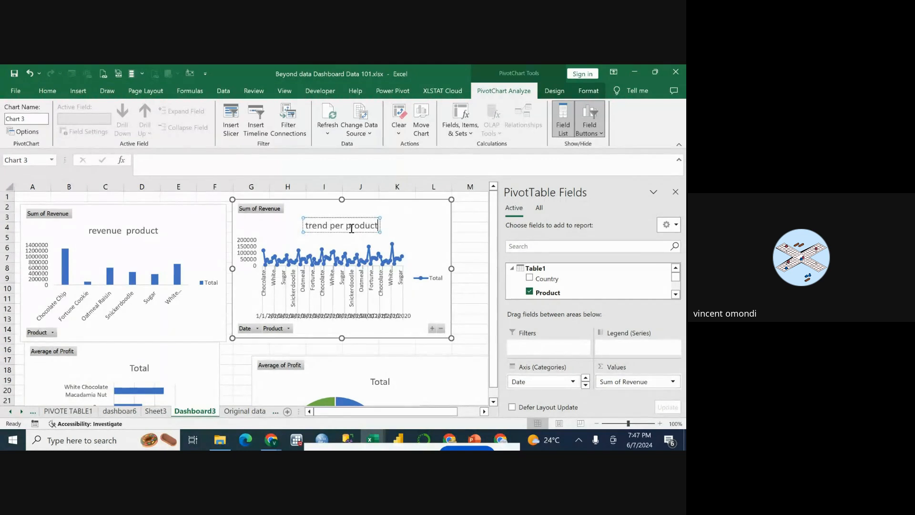
{"action": "left_click", "coordinate": [398, 228]}
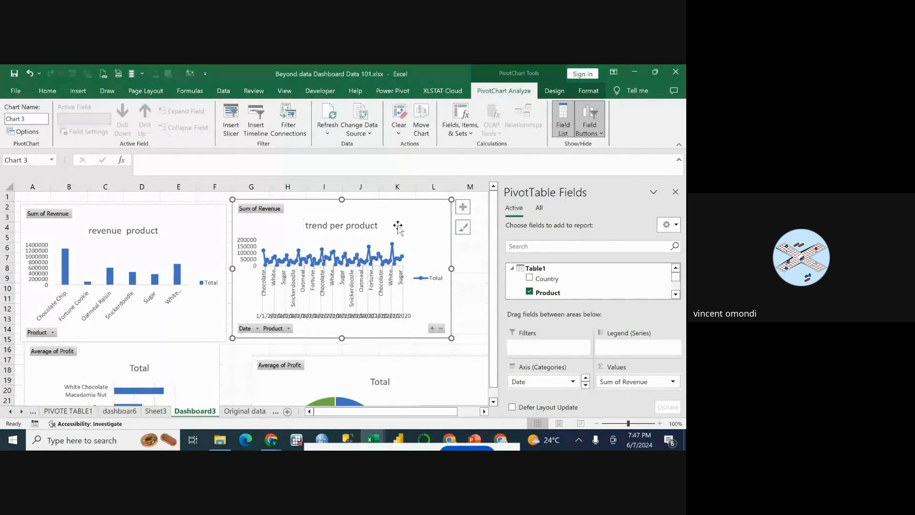
Try to remove the Sum of Revenue field from the line chart, undo the removal and return to the Dashboard3 sheet.
{"action": "right_click", "coordinate": [266, 210]}
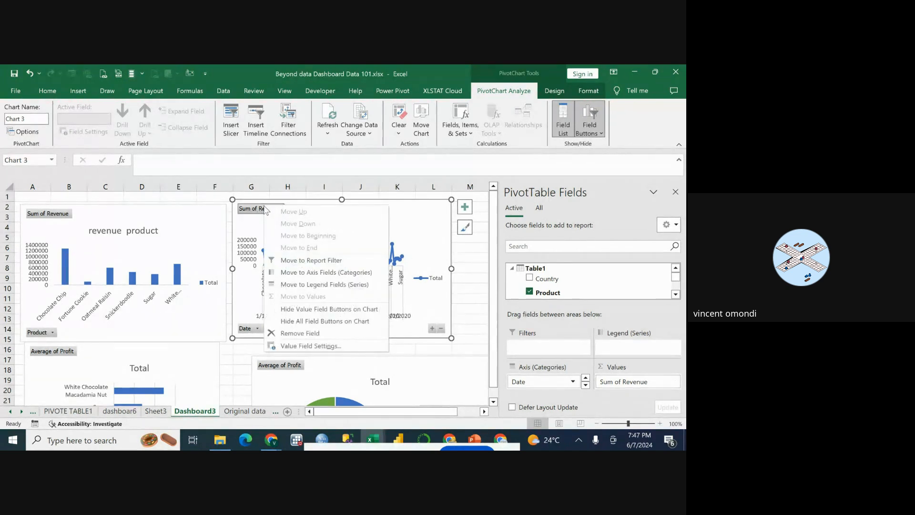
{"action": "left_click", "coordinate": [246, 232]}
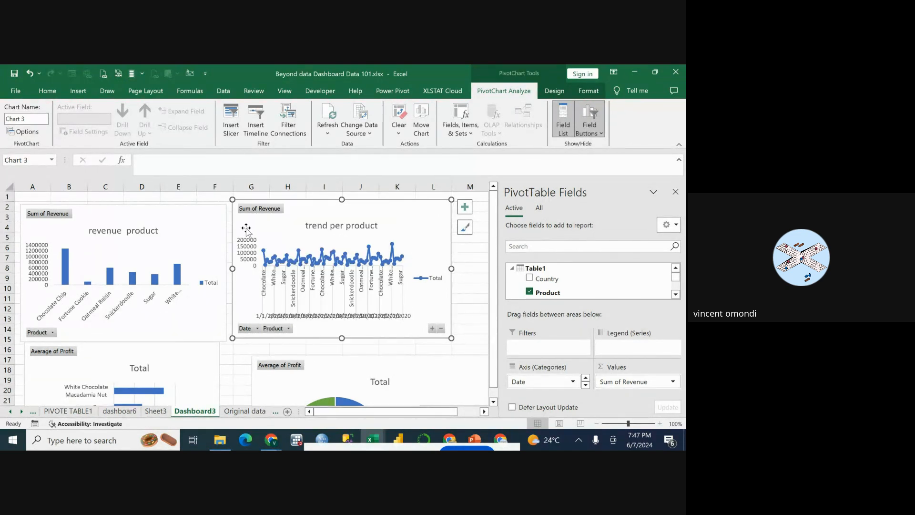
{"action": "right_click", "coordinate": [264, 211]}
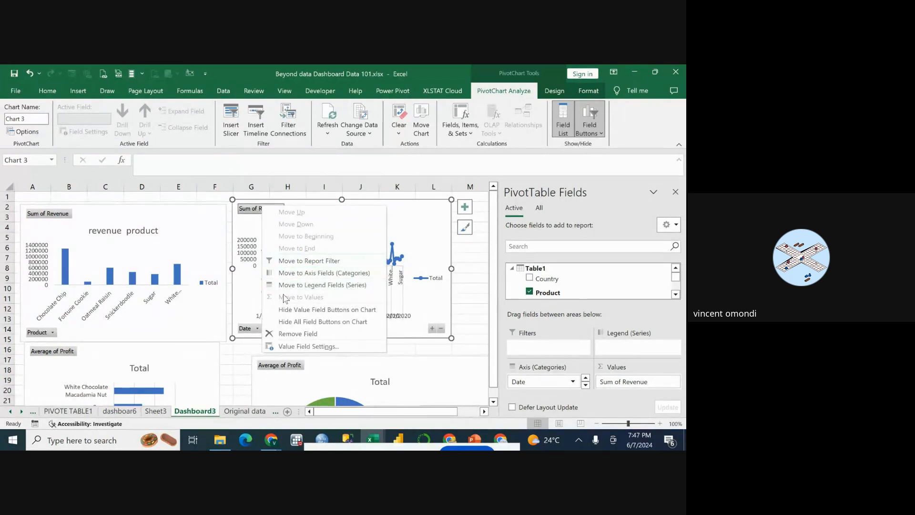
{"action": "left_click", "coordinate": [305, 334]}
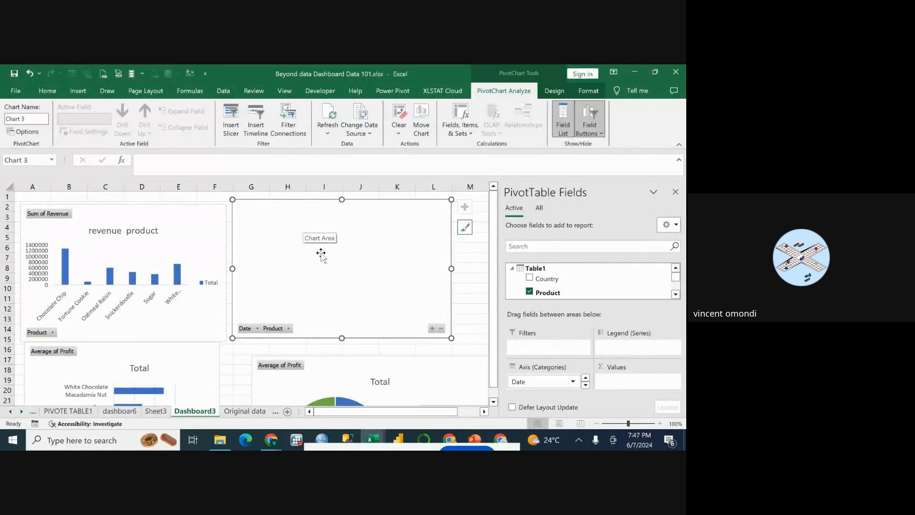
{"action": "key", "text": "ctrl+z"}
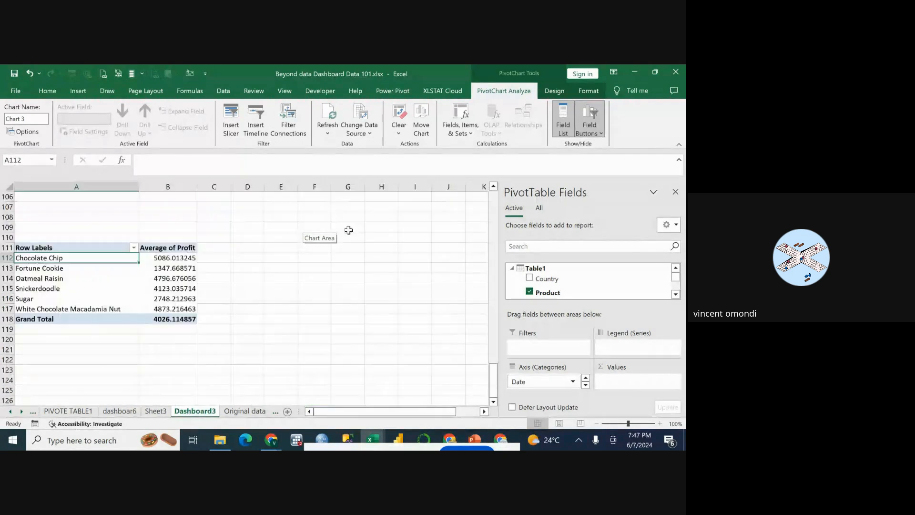
{"action": "left_click", "coordinate": [120, 410]}
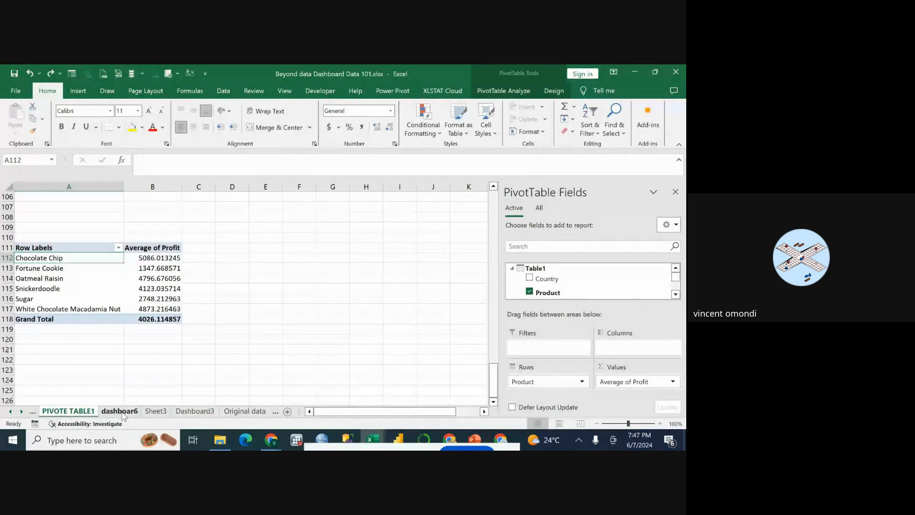
{"action": "left_click", "coordinate": [150, 413]}
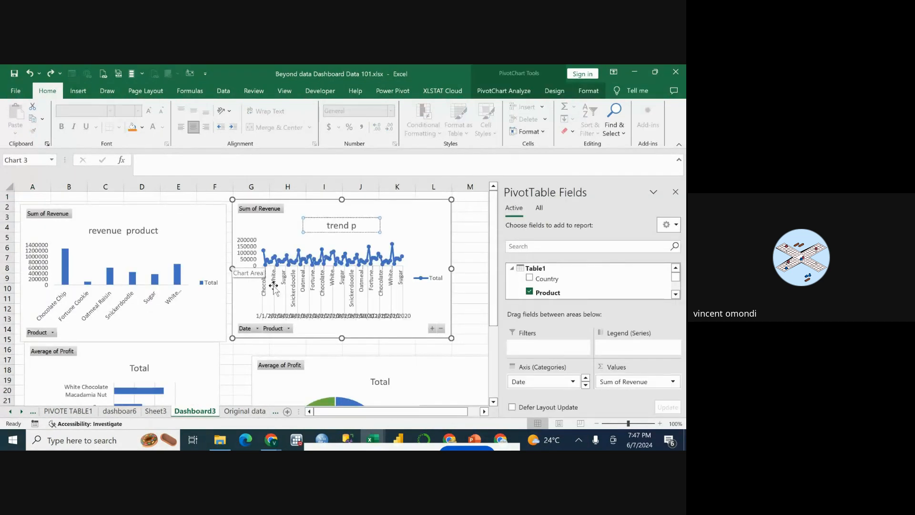
Hide all field buttons on the revenue line chart and widen the chart into column M.
{"action": "left_click", "coordinate": [417, 221]}
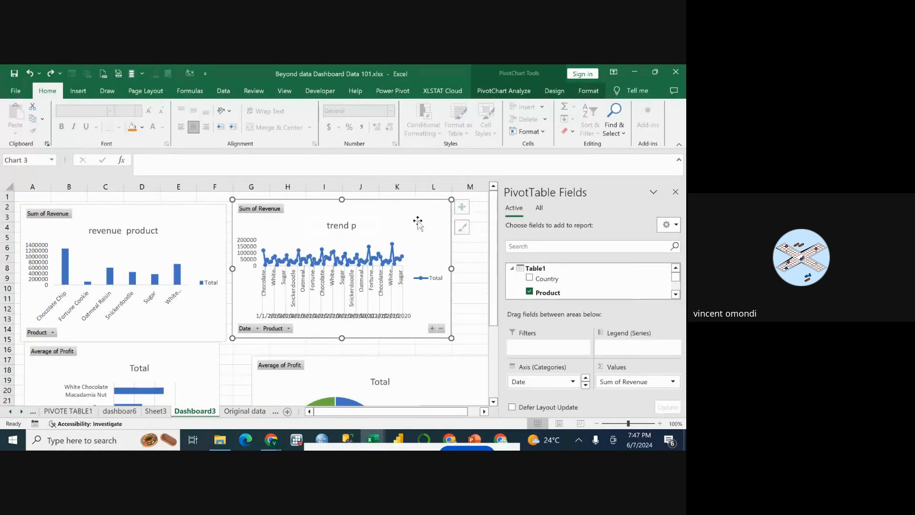
{"action": "right_click", "coordinate": [264, 210]}
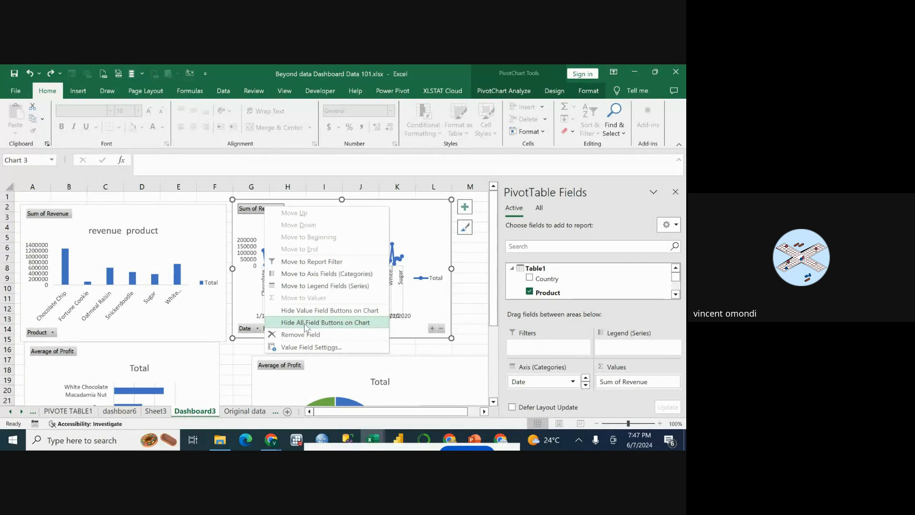
{"action": "left_click", "coordinate": [345, 324]}
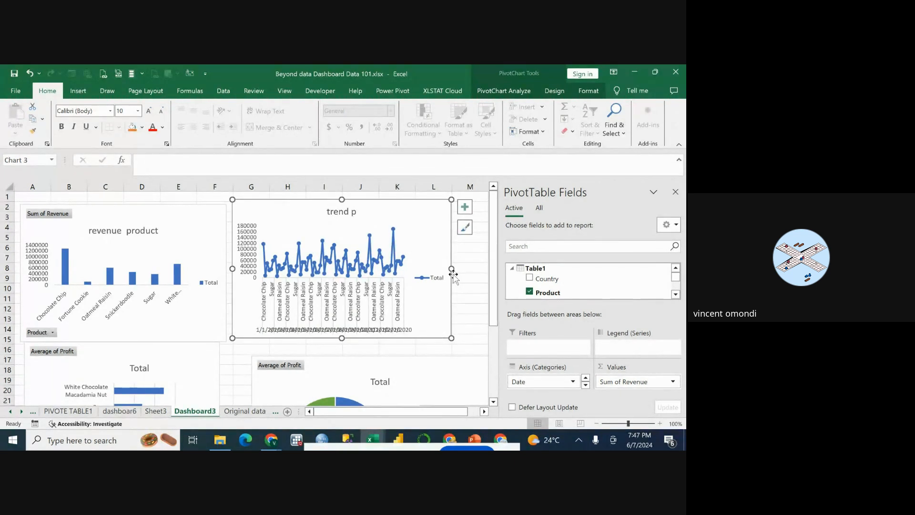
{"action": "left_click_drag", "start_coordinate": [452, 269], "coordinate": [478, 269]}
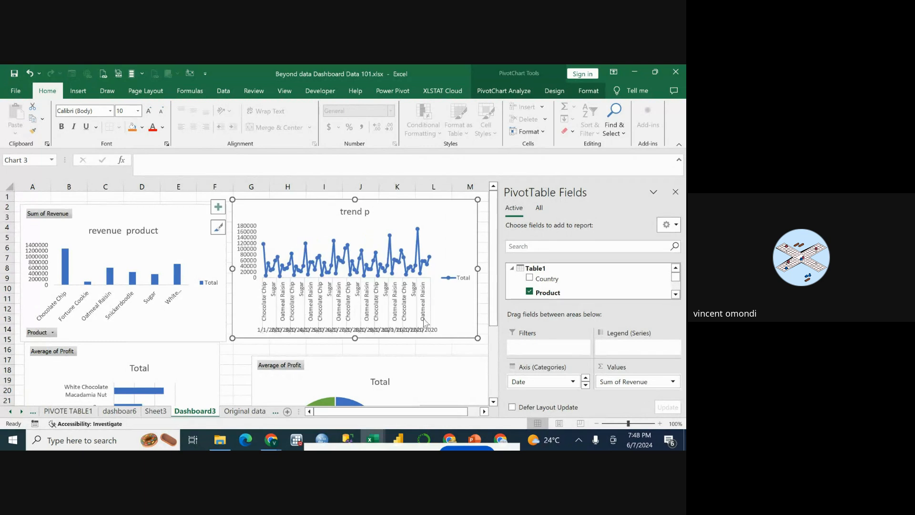
{"action": "right_click", "coordinate": [421, 333]}
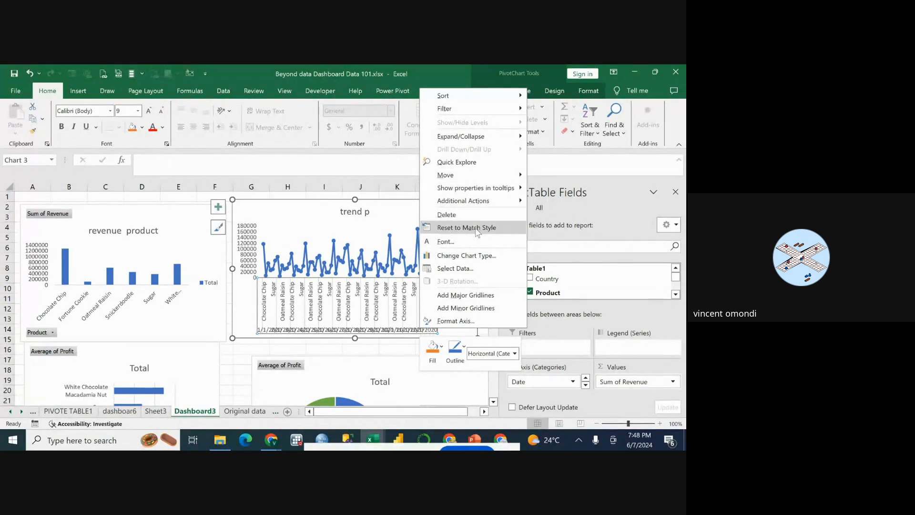
{"action": "left_click", "coordinate": [244, 296]}
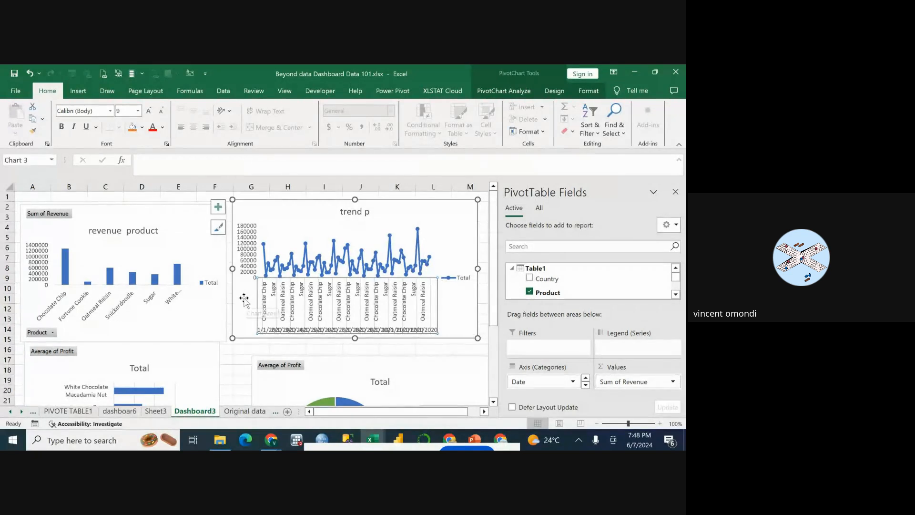
{"action": "left_click", "coordinate": [239, 306]}
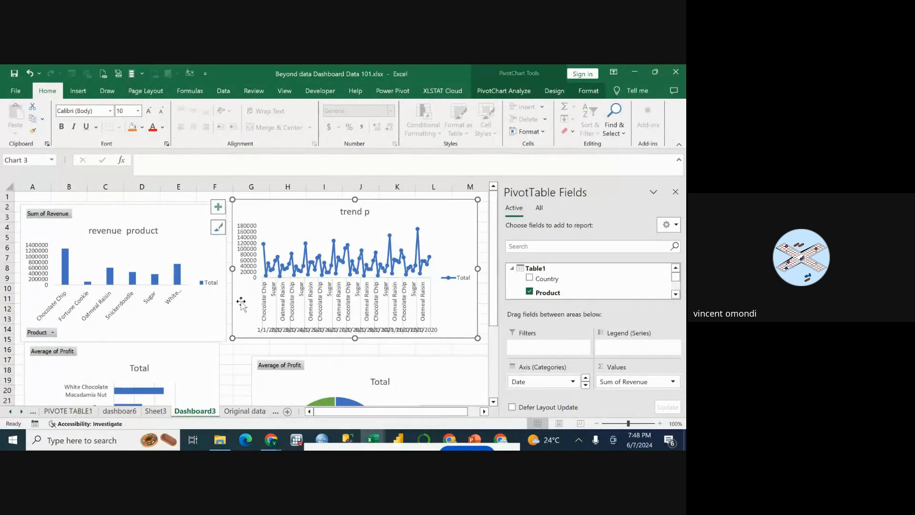
Hide all field buttons on the "revenue product" column chart.
{"action": "left_click", "coordinate": [54, 215]}
{"action": "right_click", "coordinate": [54, 215]}
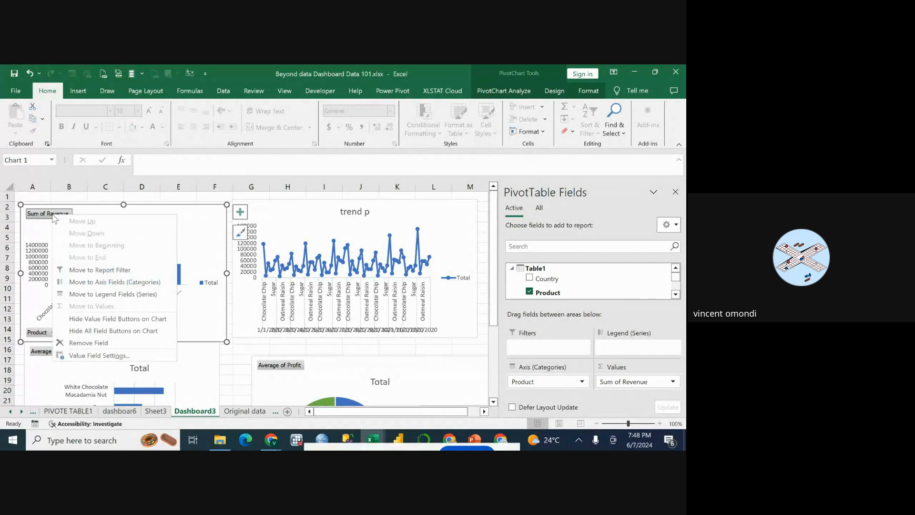
{"action": "left_click", "coordinate": [108, 332]}
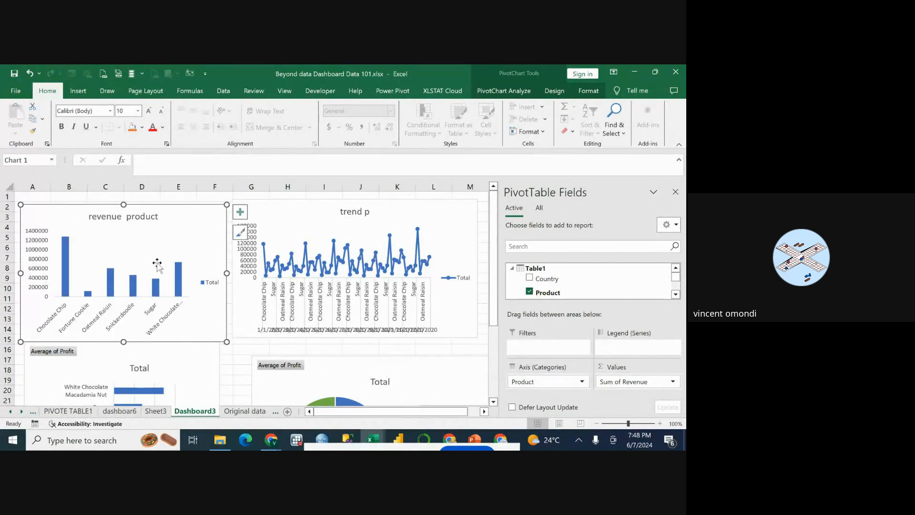
Hide all field buttons on the average profit bar chart.
{"action": "scroll", "coordinate": [97, 244], "scroll_direction": "down", "scroll_amount": 6}
{"action": "scroll", "coordinate": [96, 244], "scroll_direction": "up", "scroll_amount": 5}
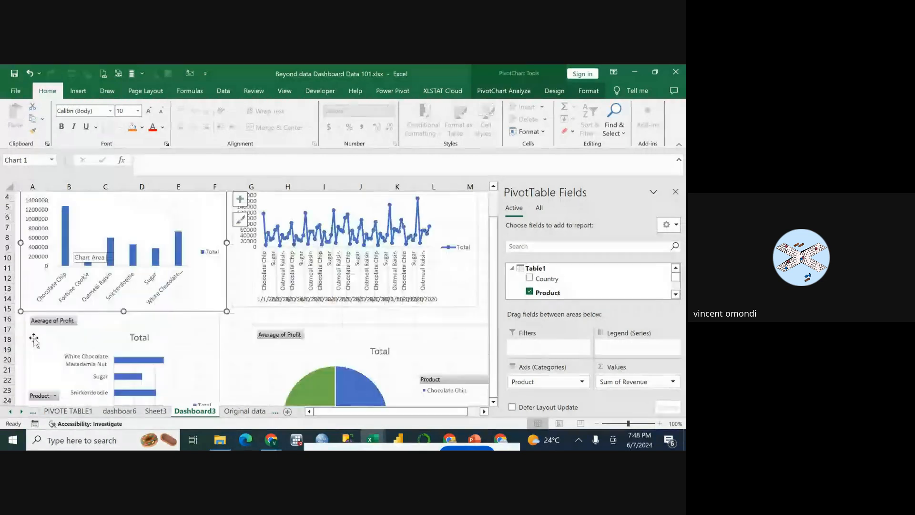
{"action": "left_click", "coordinate": [47, 324]}
{"action": "right_click", "coordinate": [47, 324]}
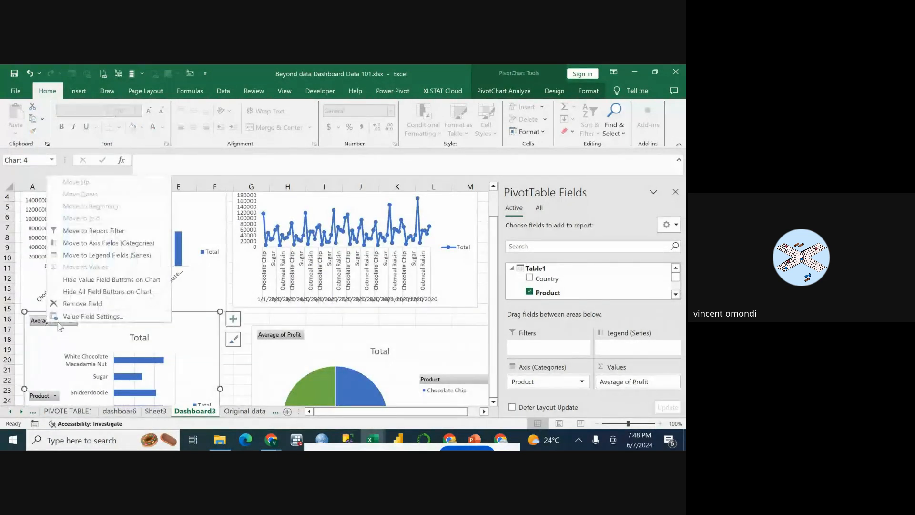
{"action": "left_click", "coordinate": [79, 291]}
Hide all field buttons on the average profit pie chart.
{"action": "scroll", "coordinate": [279, 310], "scroll_direction": "down", "scroll_amount": 3}
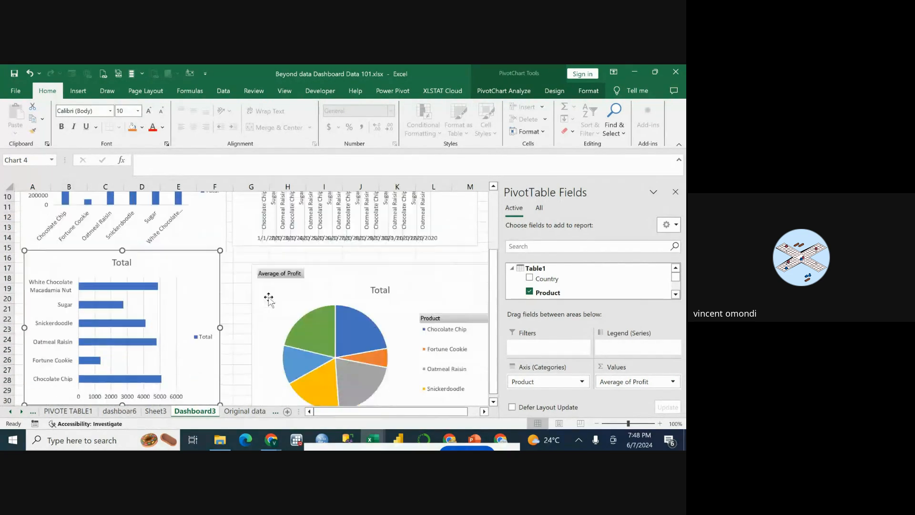
{"action": "left_click", "coordinate": [282, 249]}
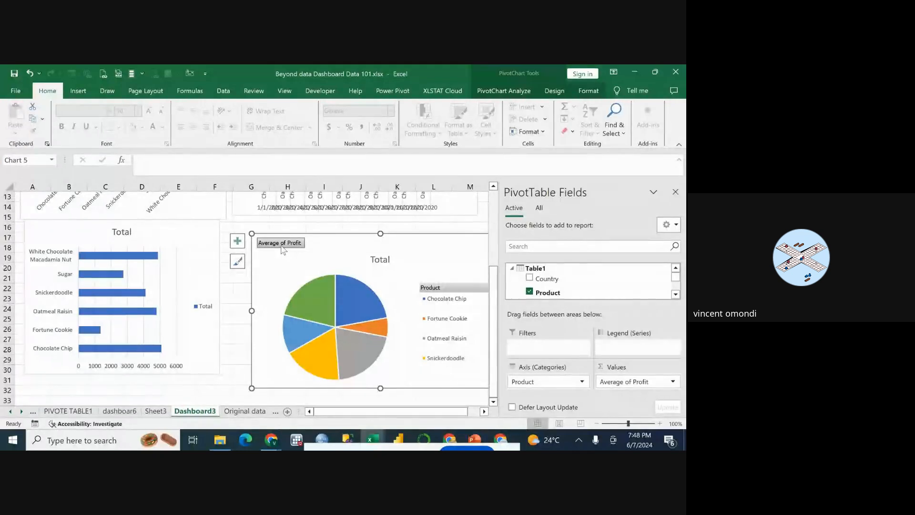
{"action": "right_click", "coordinate": [284, 249]}
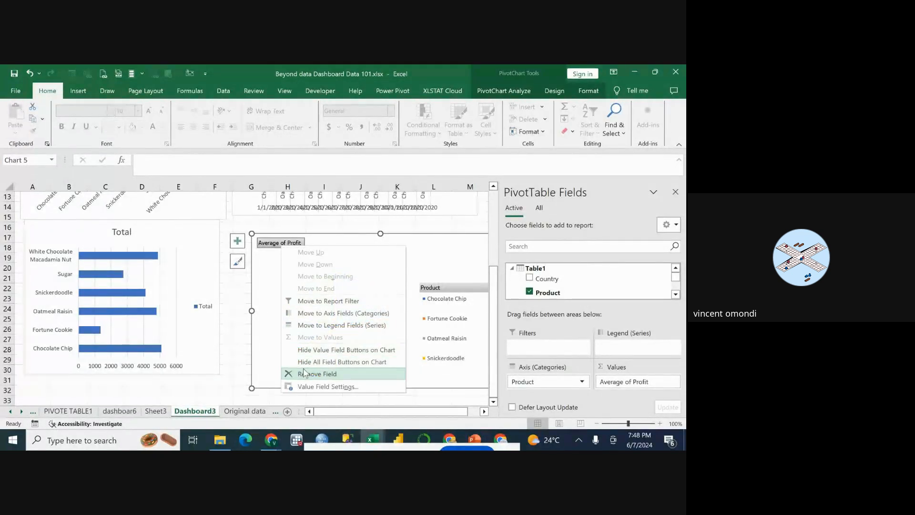
{"action": "left_click", "coordinate": [317, 362]}
Align the average profit bar chart under the revenue column chart and move the pie chart close beneath the line chart.
{"action": "scroll", "coordinate": [293, 282], "scroll_direction": "up", "scroll_amount": 2}
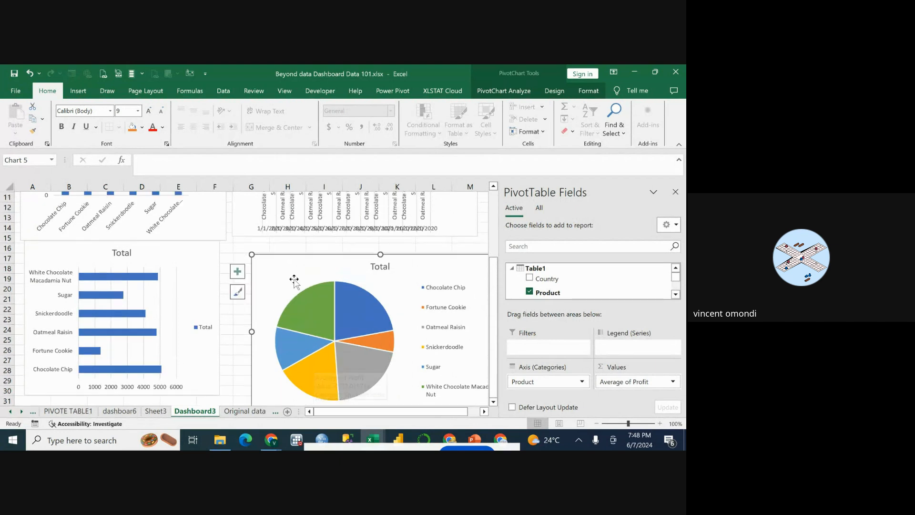
{"action": "scroll", "coordinate": [291, 281], "scroll_direction": "up", "scroll_amount": 2}
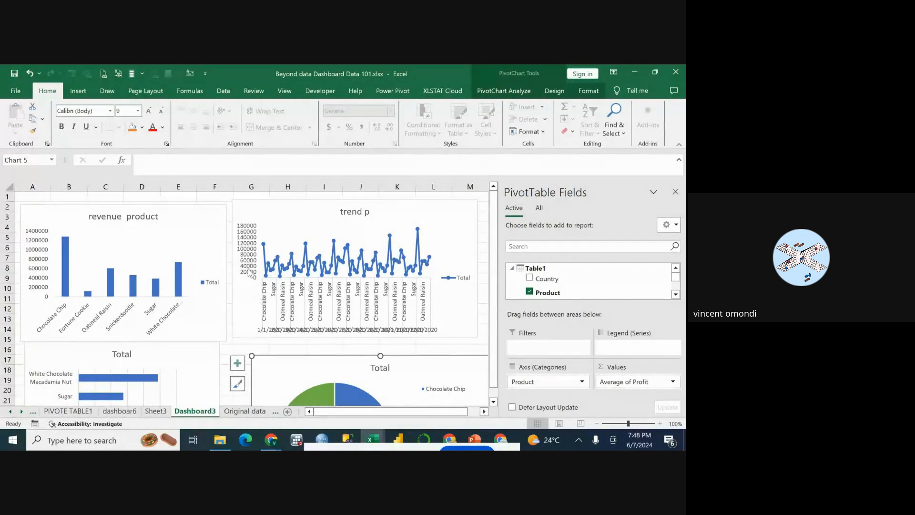
{"action": "left_click", "coordinate": [204, 355]}
{"action": "mouse_move", "coordinate": [204, 355]}
{"action": "left_mouse_down"}
{"action": "mouse_move", "coordinate": [214, 358]}
{"action": "mouse_move", "coordinate": [200, 358]}
{"action": "left_mouse_up"}
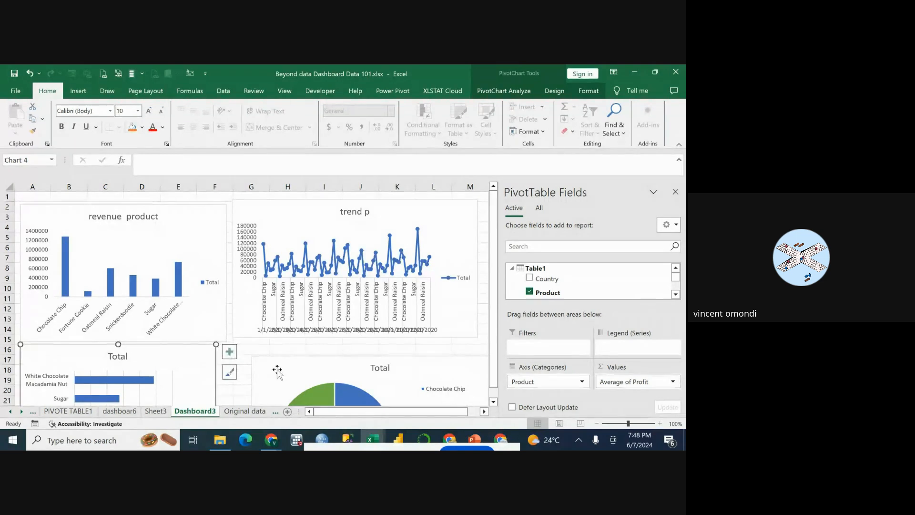
{"action": "left_click_drag", "start_coordinate": [276, 367], "coordinate": [254, 353]}
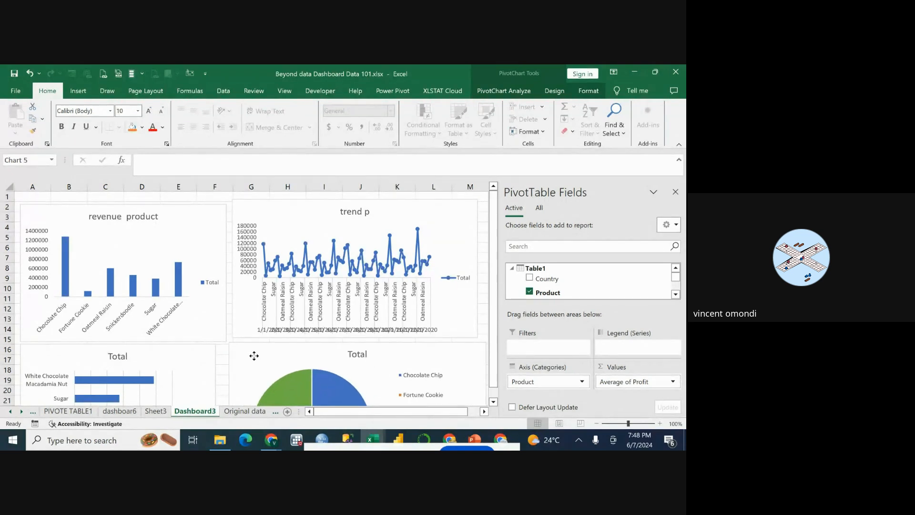
{"action": "left_click", "coordinate": [190, 357]}
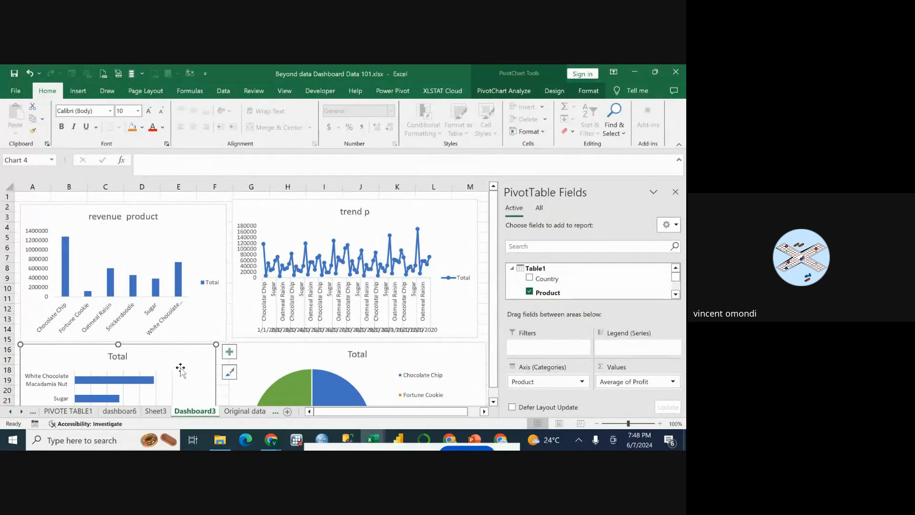
Set the font size of the product axis labels on the average profit bar chart to 8.
{"action": "scroll", "coordinate": [181, 317], "scroll_direction": "down", "scroll_amount": 4}
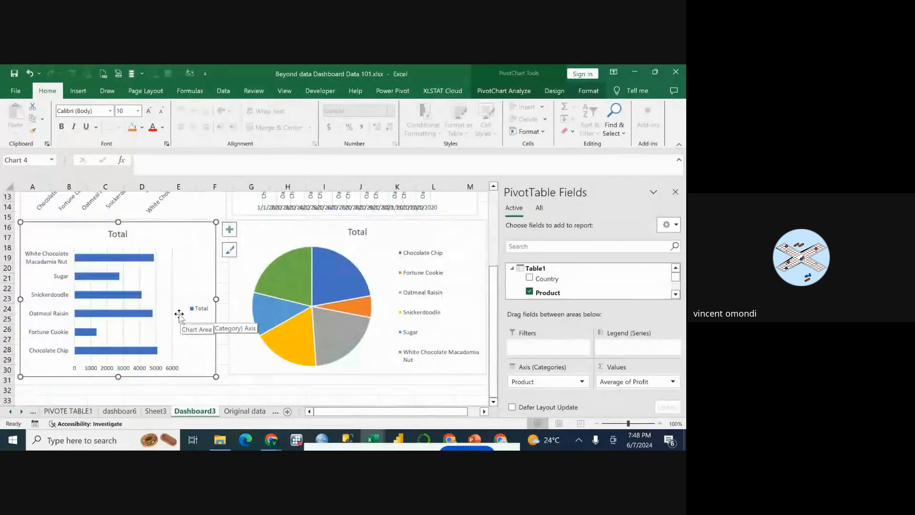
{"action": "left_click", "coordinate": [46, 263]}
{"action": "right_click", "coordinate": [48, 261]}
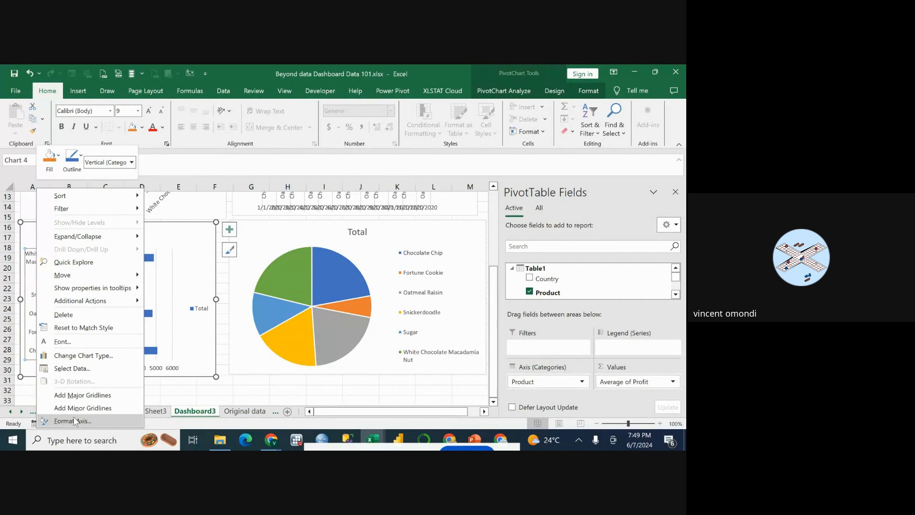
{"action": "left_click", "coordinate": [90, 342]}
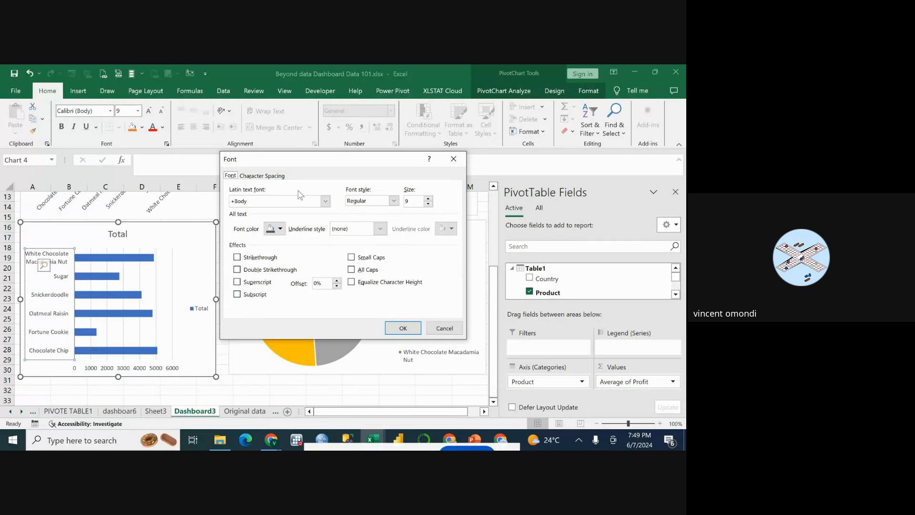
{"action": "left_click", "coordinate": [428, 204]}
{"action": "left_click", "coordinate": [429, 204]}
{"action": "left_click", "coordinate": [428, 204]}
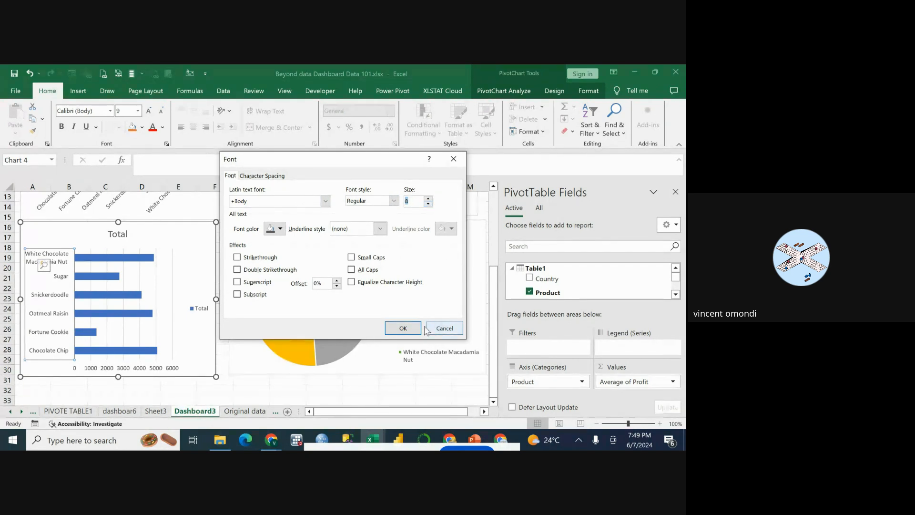
{"action": "left_click", "coordinate": [403, 328]}
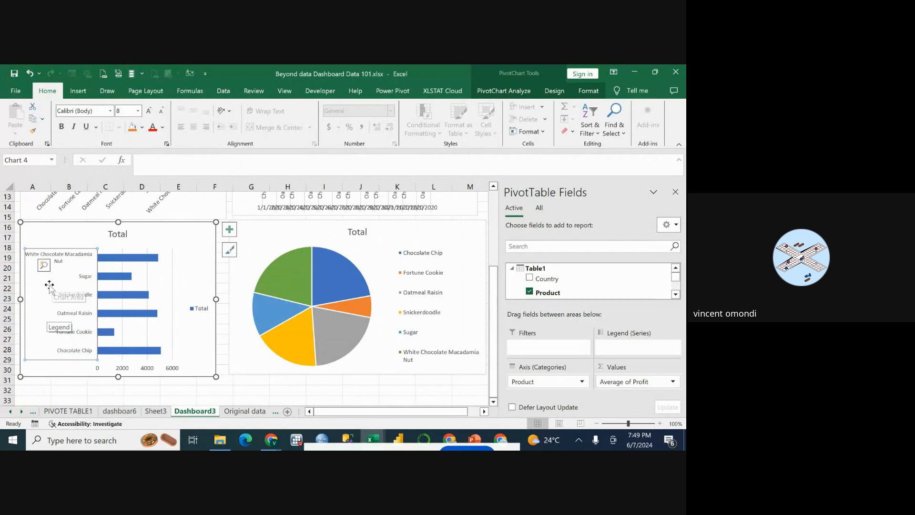
Widen the plot area of the average profit bar chart towards its legend.
{"action": "left_click", "coordinate": [178, 270]}
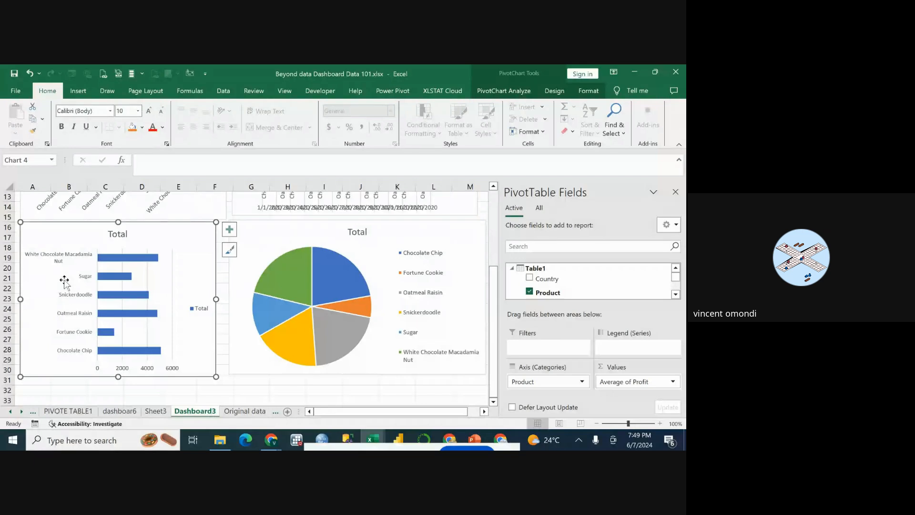
{"action": "left_click", "coordinate": [162, 282]}
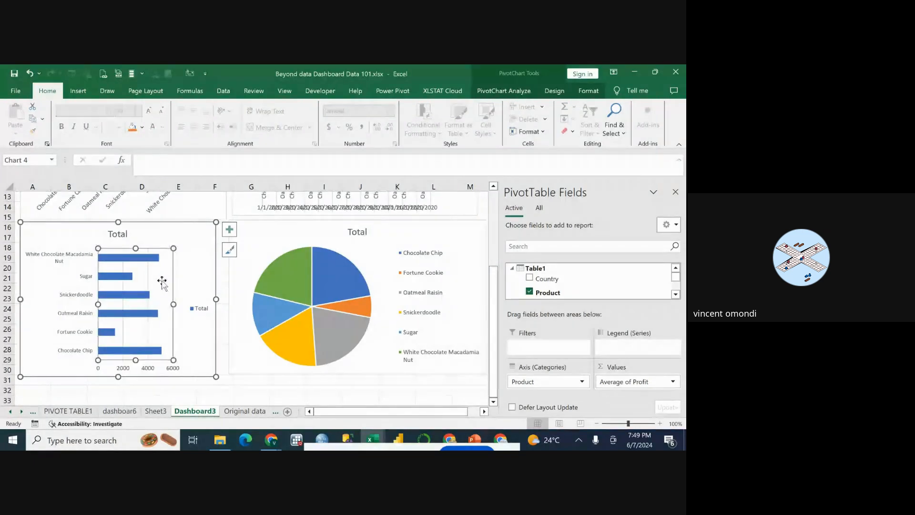
{"action": "left_click_drag", "start_coordinate": [173, 303], "coordinate": [200, 303]}
Widen the plot area of the "trend p" line chart on both sides.
{"action": "scroll", "coordinate": [199, 303], "scroll_direction": "up", "scroll_amount": 4}
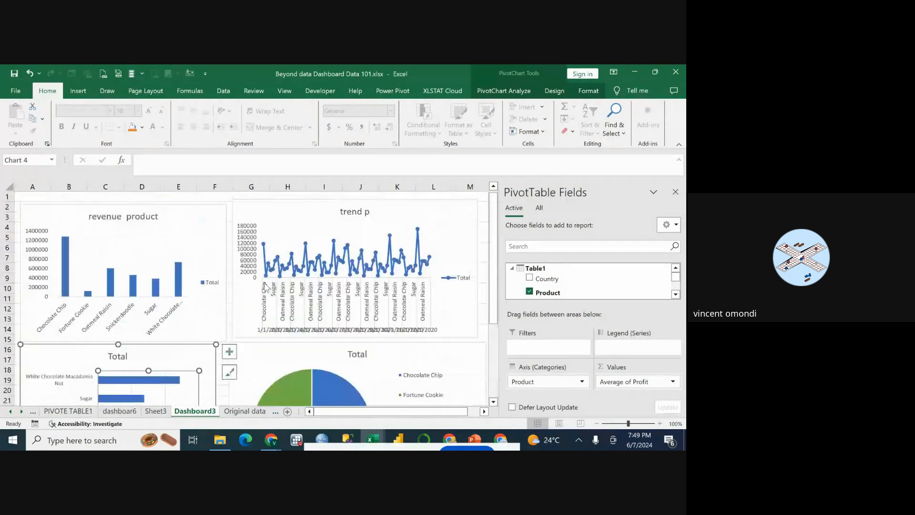
{"action": "left_click", "coordinate": [376, 245]}
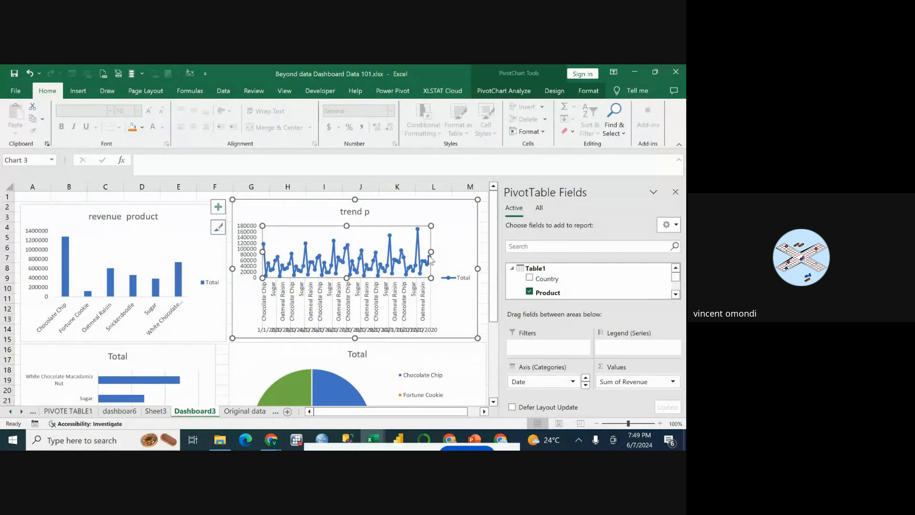
{"action": "left_click_drag", "start_coordinate": [431, 252], "coordinate": [461, 252]}
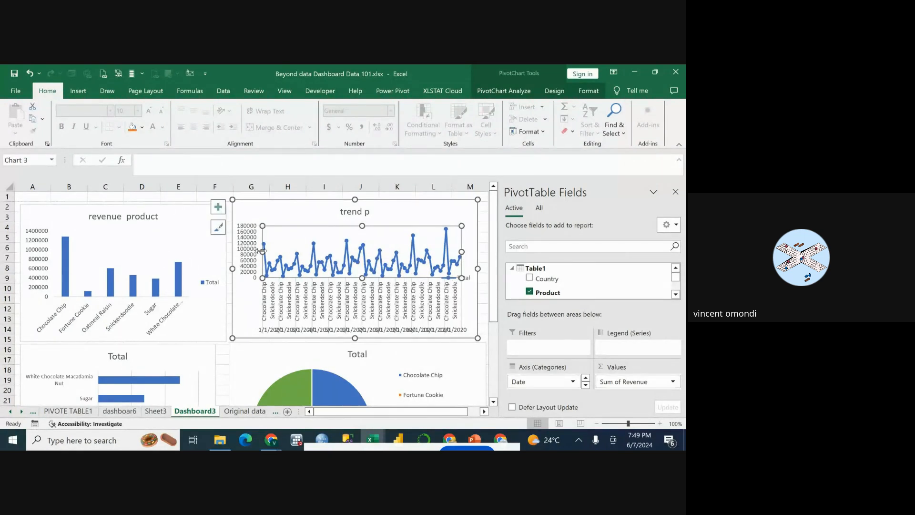
{"action": "left_click_drag", "start_coordinate": [258, 251], "coordinate": [254, 252]}
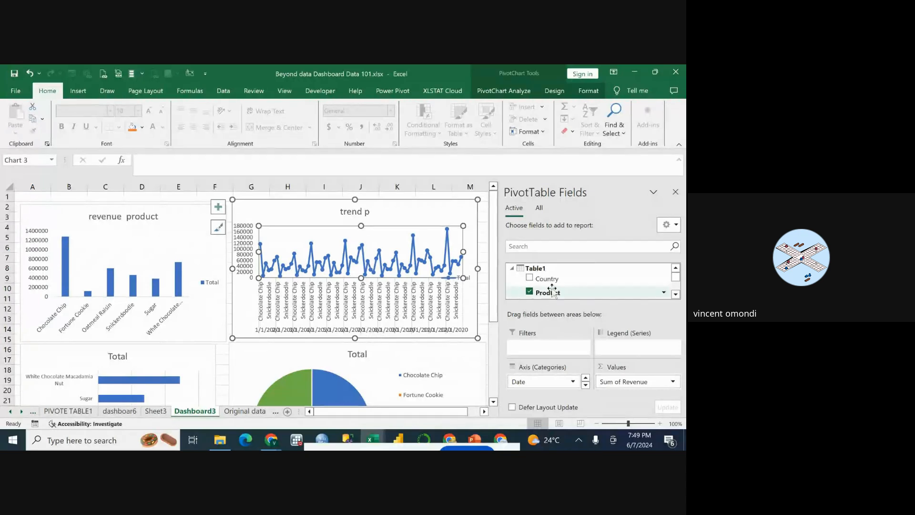
Remove the Date field from the axis categories of the "trend p" line chart, keeping only Product.
{"action": "left_click", "coordinate": [407, 218]}
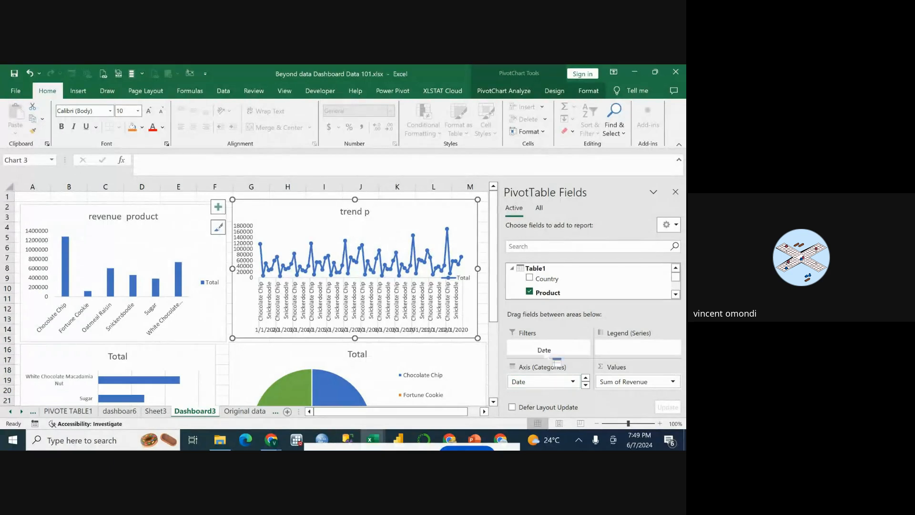
{"action": "scroll", "coordinate": [548, 291], "scroll_direction": "down", "scroll_amount": 2}
{"action": "left_click_drag", "start_coordinate": [549, 289], "coordinate": [547, 287]}
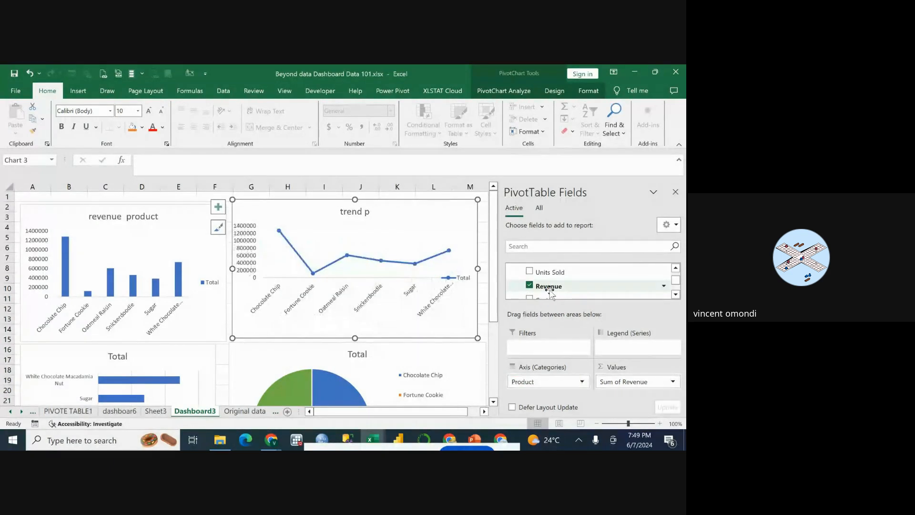
Compare the line subtypes for the "trend p" chart and change its chart type to Line with Markers.
{"action": "right_click", "coordinate": [444, 232]}
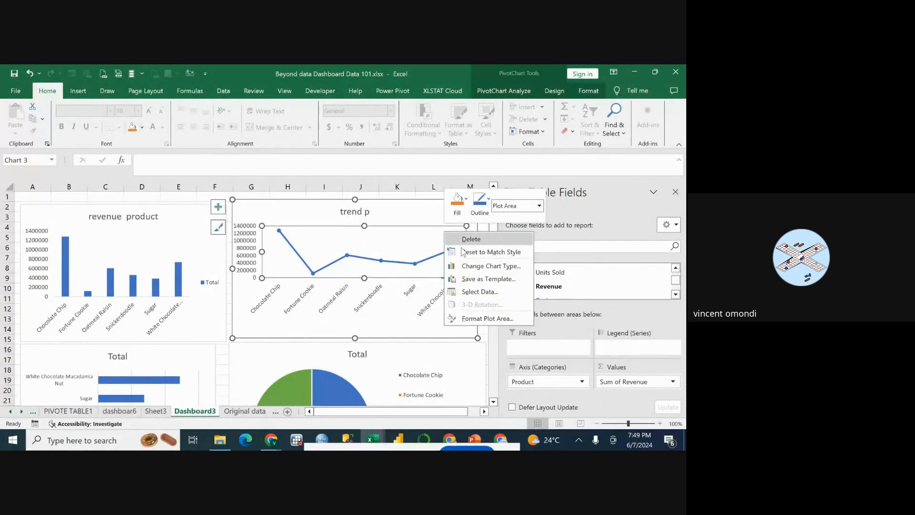
{"action": "left_click", "coordinate": [482, 271]}
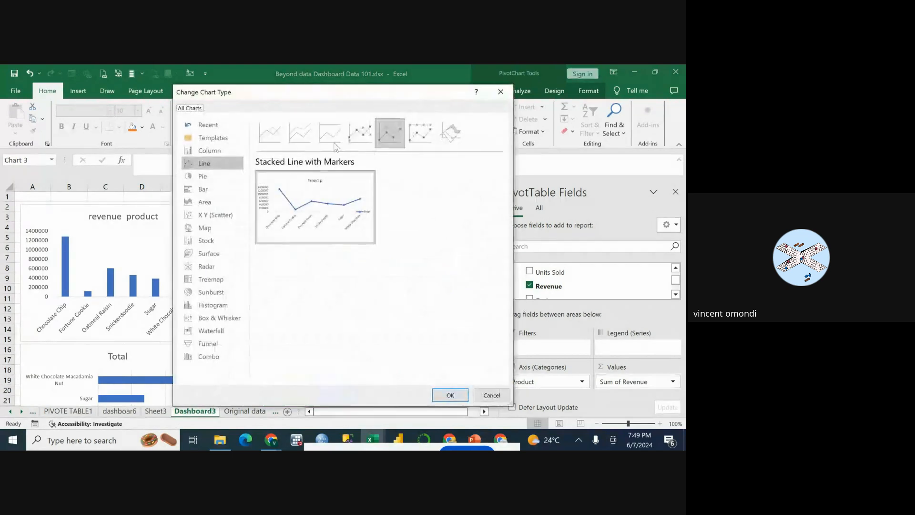
{"action": "left_click", "coordinate": [417, 131]}
{"action": "left_click", "coordinate": [381, 137]}
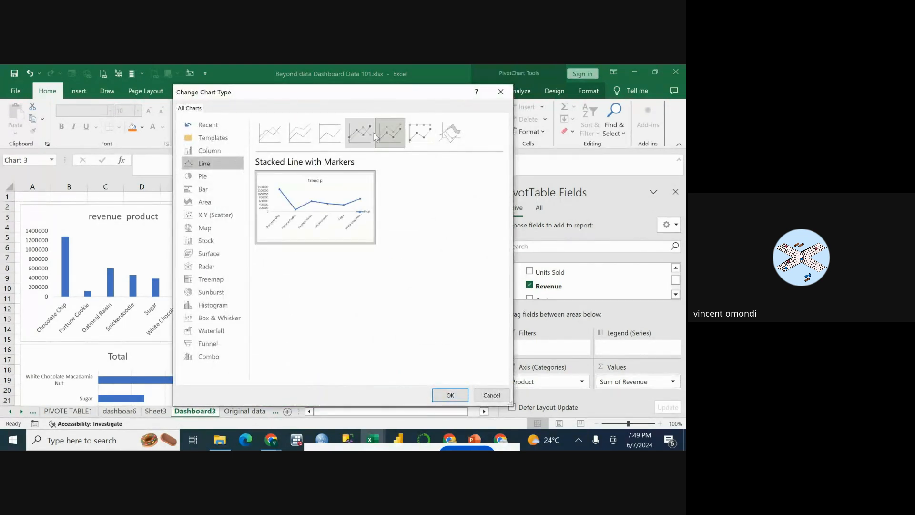
{"action": "left_click", "coordinate": [360, 135]}
{"action": "left_click", "coordinate": [334, 139]}
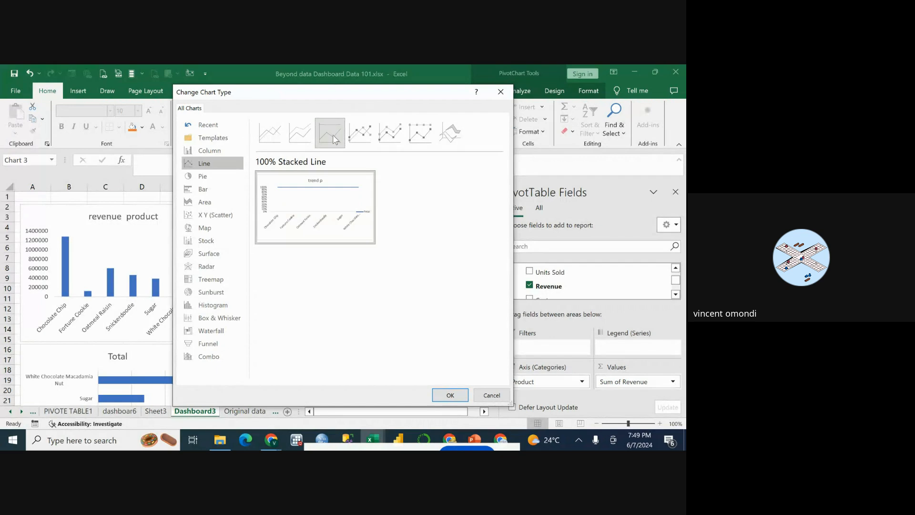
{"action": "left_click", "coordinate": [300, 136]}
{"action": "left_click", "coordinate": [276, 138]}
{"action": "left_click", "coordinate": [389, 134]}
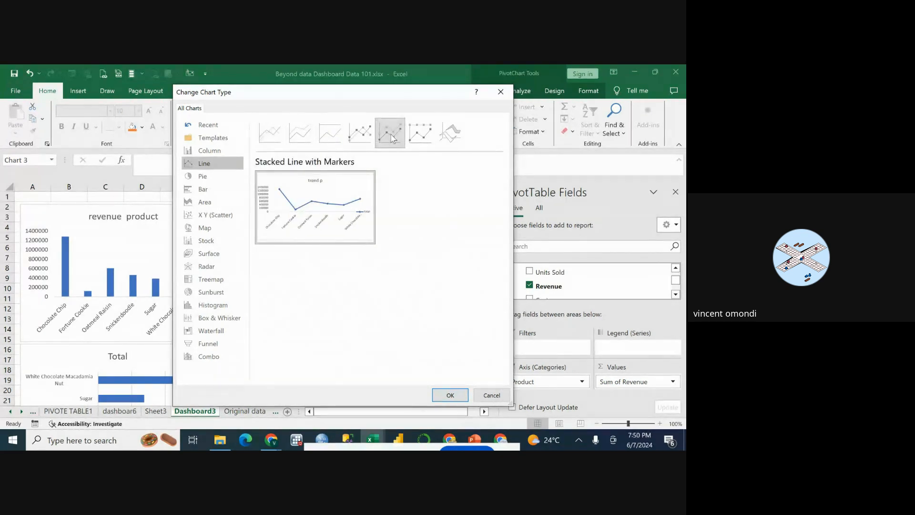
{"action": "left_click", "coordinate": [370, 137]}
{"action": "left_click", "coordinate": [381, 134]}
{"action": "left_click", "coordinate": [360, 135]}
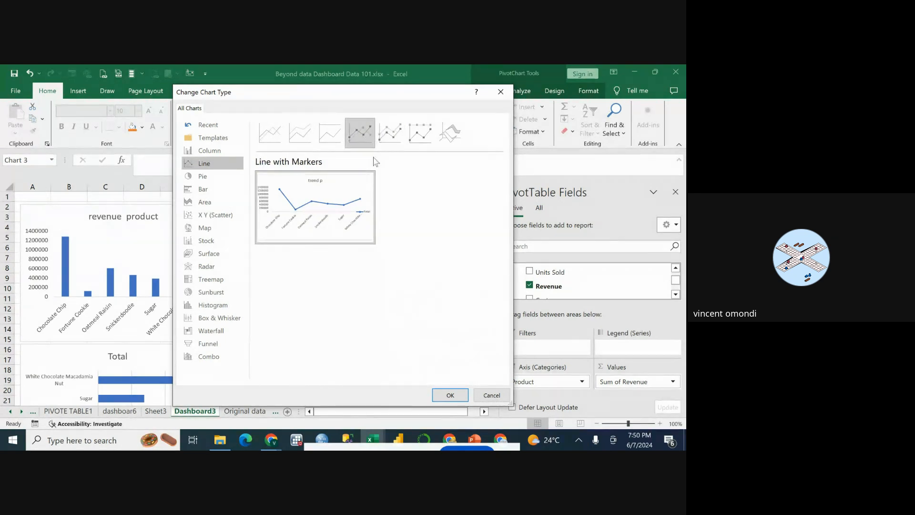
{"action": "left_click", "coordinate": [450, 396]}
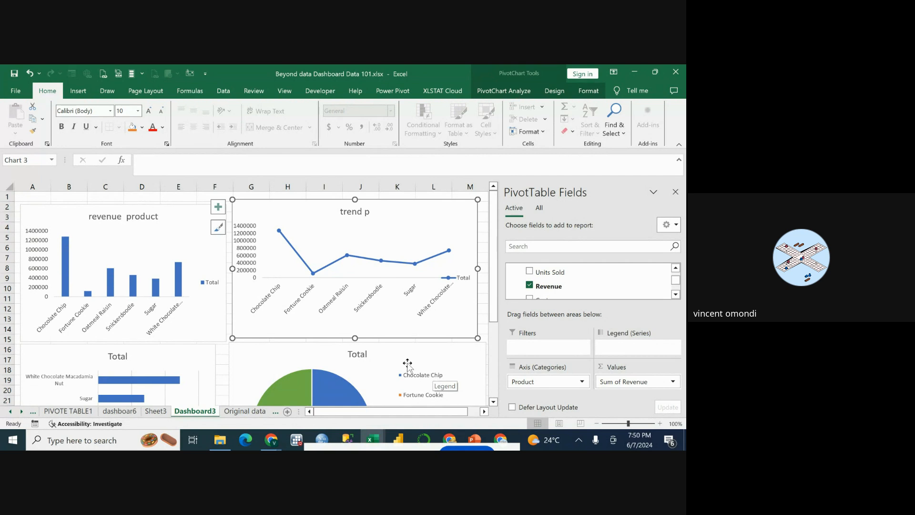
Retitle the "trend p" line chart as "trend product".
{"action": "left_click", "coordinate": [349, 212]}
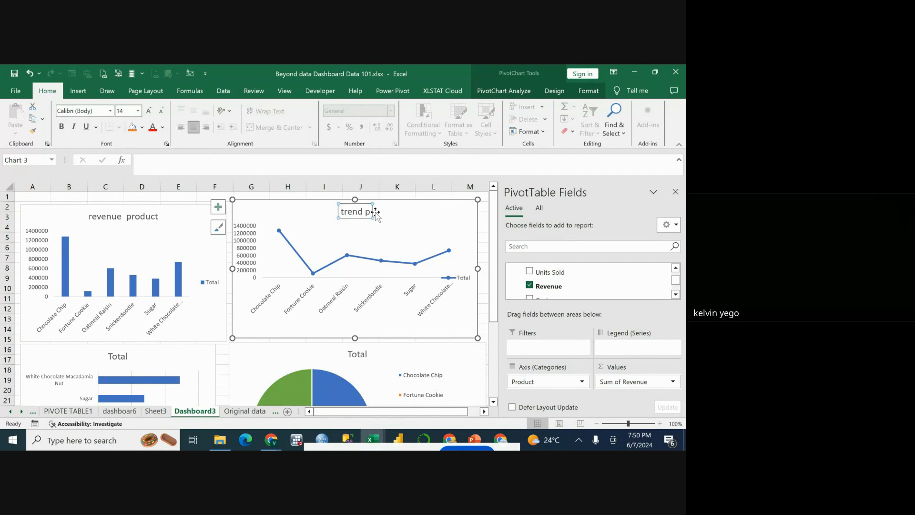
{"action": "left_click", "coordinate": [370, 211]}
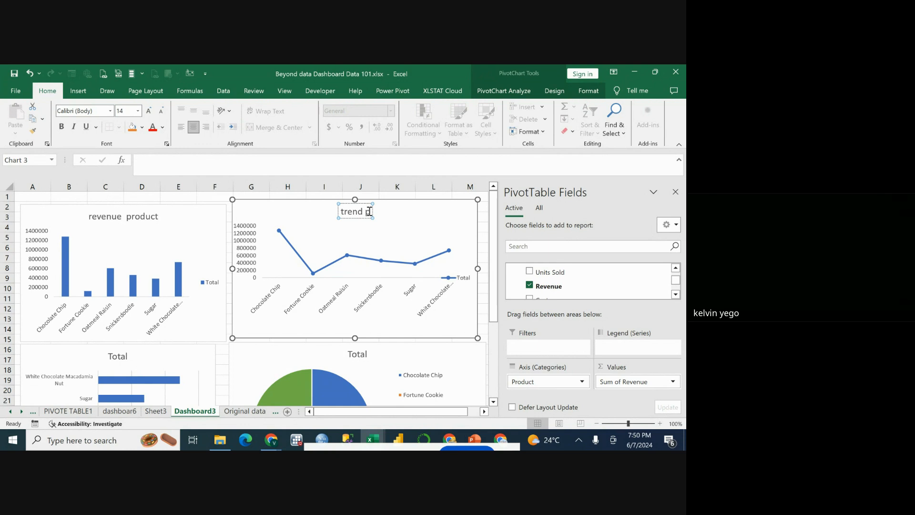
{"action": "type", "text": "roduct"}
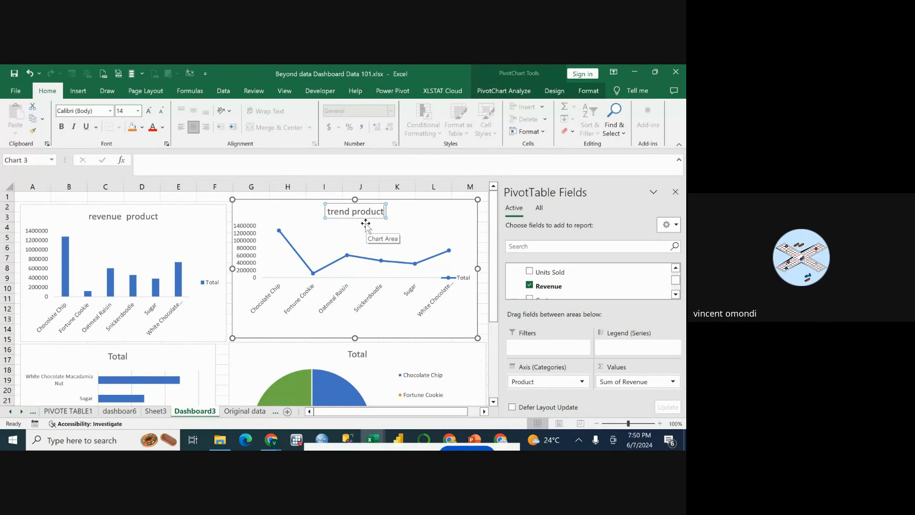
{"action": "left_click", "coordinate": [415, 222]}
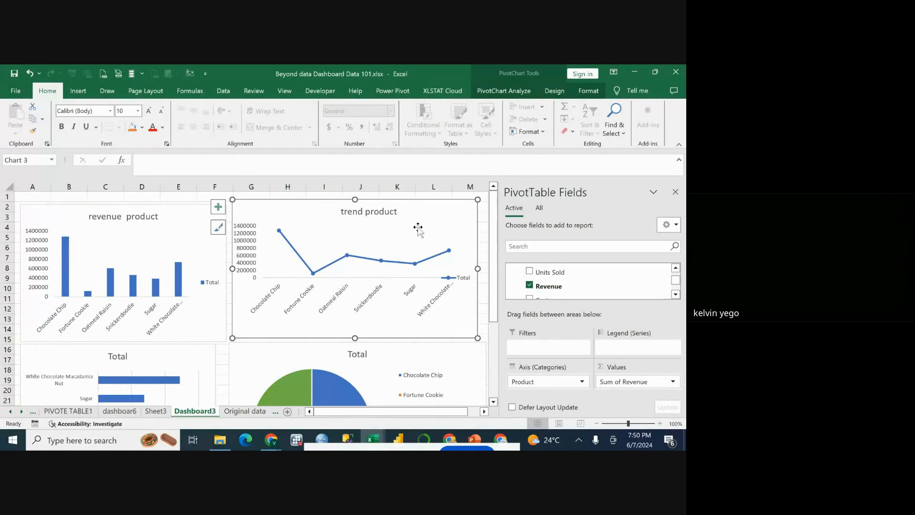
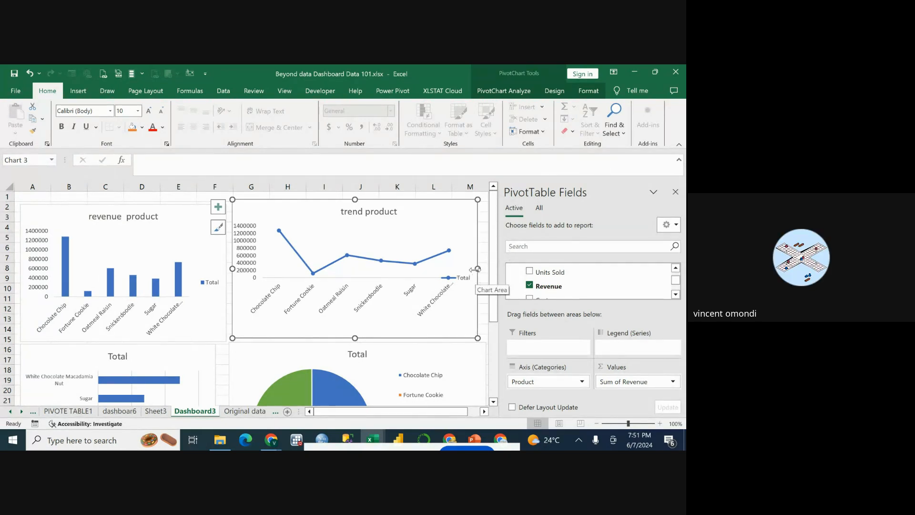
Narrow the "trend product" line chart from its right edge and extend its left edge slightly toward the "revenue product" chart.
{"action": "left_click_drag", "start_coordinate": [476, 269], "coordinate": [470, 268]}
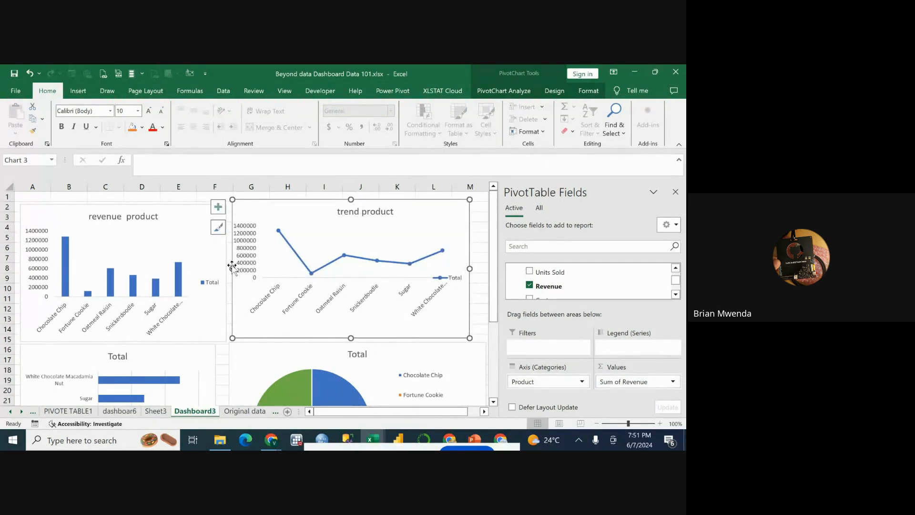
{"action": "left_click_drag", "start_coordinate": [232, 268], "coordinate": [230, 269]}
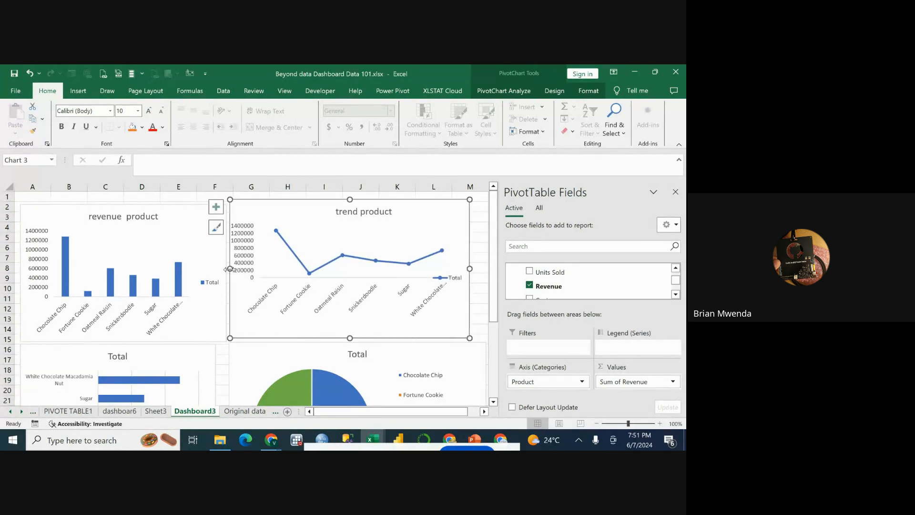
{"action": "left_click", "coordinate": [476, 262]}
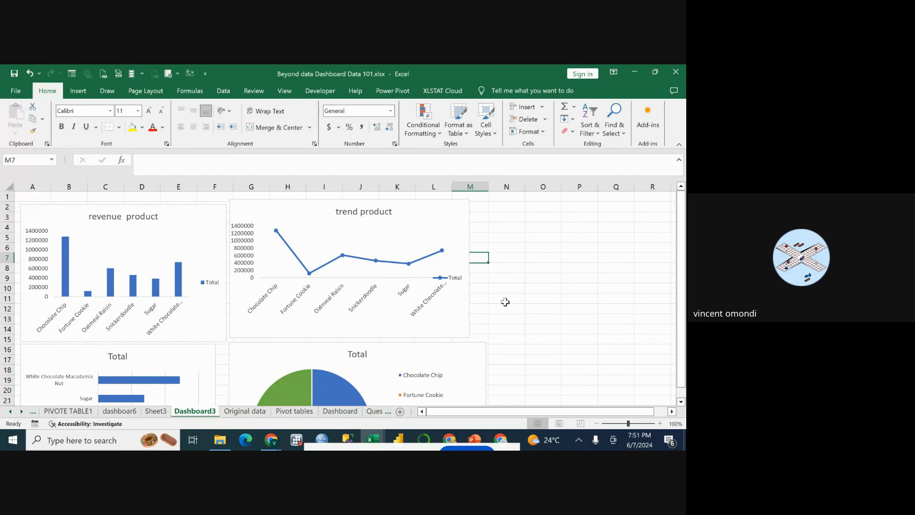
{"action": "scroll", "coordinate": [521, 324], "scroll_direction": "down", "scroll_amount": 3}
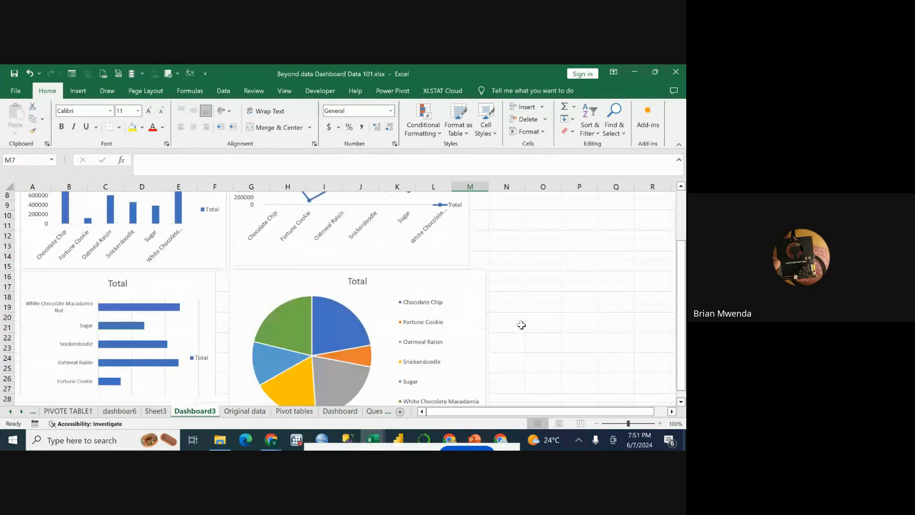
{"action": "scroll", "coordinate": [503, 322], "scroll_direction": "up", "scroll_amount": 3}
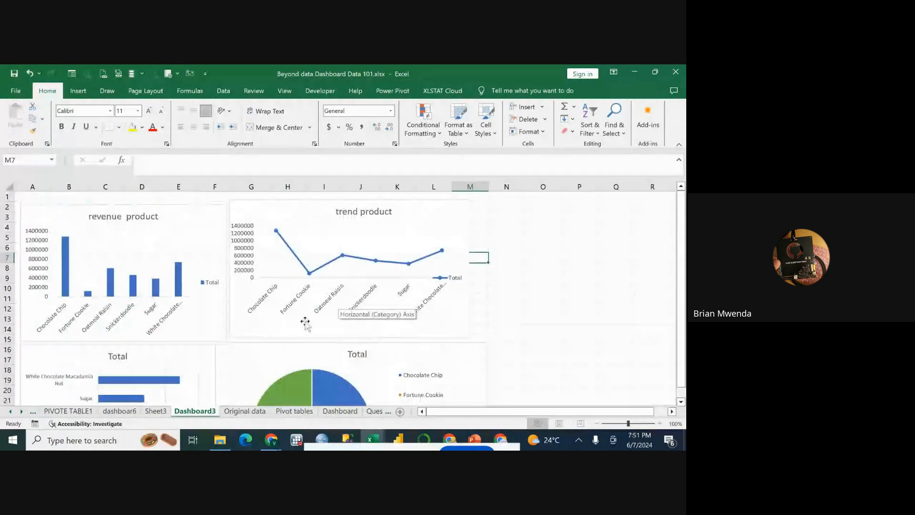
Copy the first product revenue PivotTable on the PIVOTE TABLE1 sheet, A3:B10, and paste it as a PivotTable at cell E5.
{"action": "left_click", "coordinate": [85, 411]}
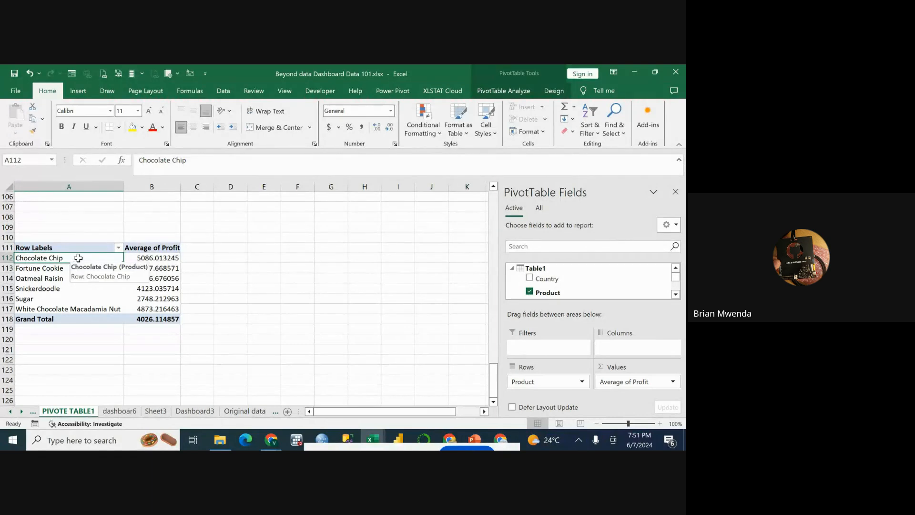
{"action": "scroll", "coordinate": [247, 256], "scroll_direction": "up", "scroll_amount": 2}
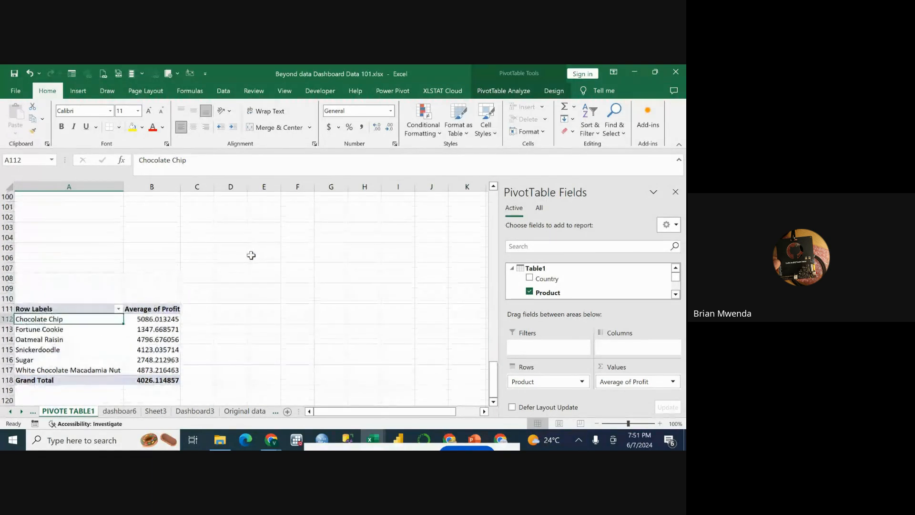
{"action": "scroll", "coordinate": [252, 256], "scroll_direction": "up", "scroll_amount": 7}
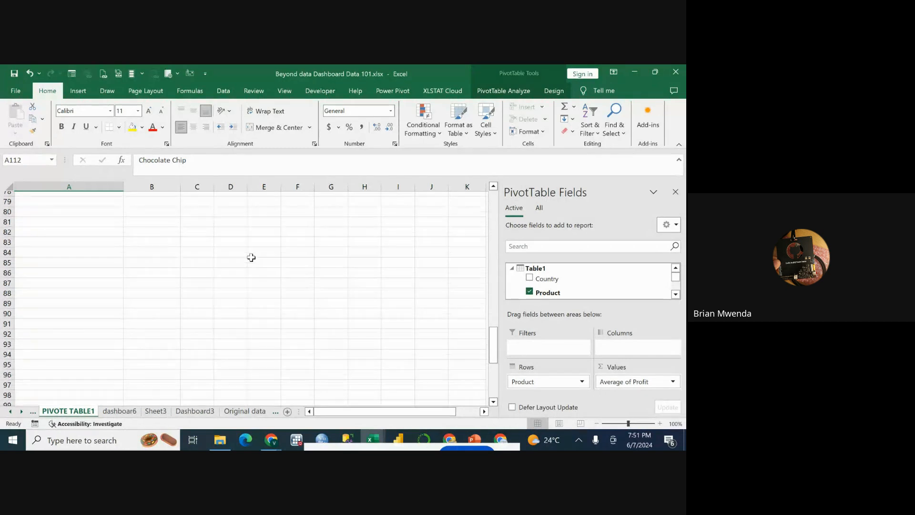
{"action": "scroll", "coordinate": [251, 257], "scroll_direction": "up", "scroll_amount": 4}
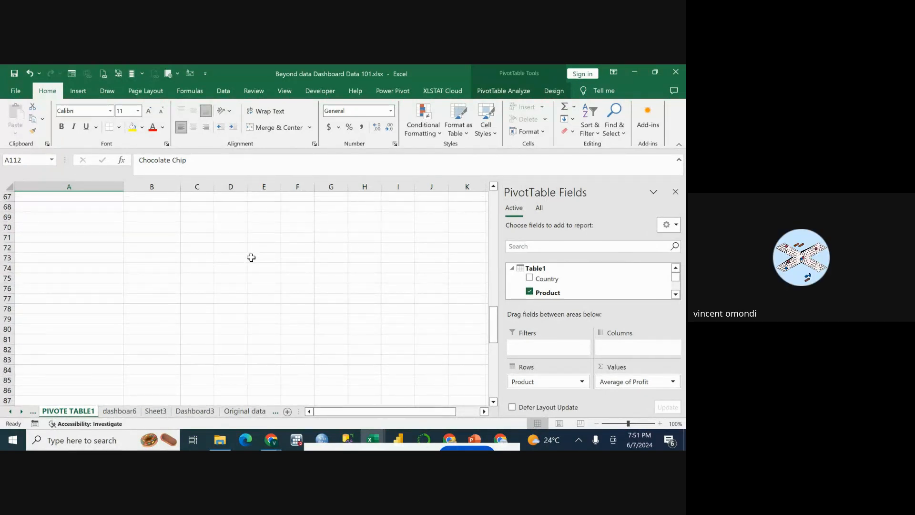
{"action": "scroll", "coordinate": [275, 285], "scroll_direction": "up", "scroll_amount": 2}
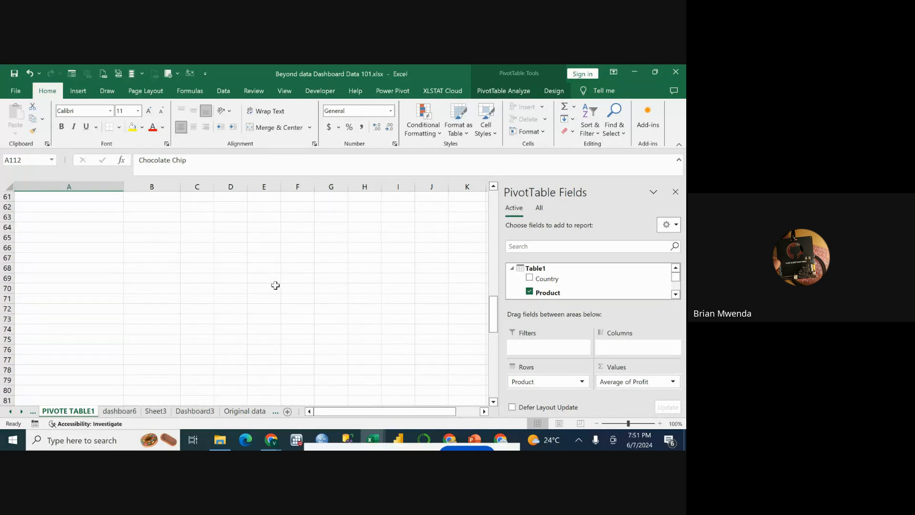
{"action": "scroll", "coordinate": [275, 285], "scroll_direction": "up", "scroll_amount": 20}
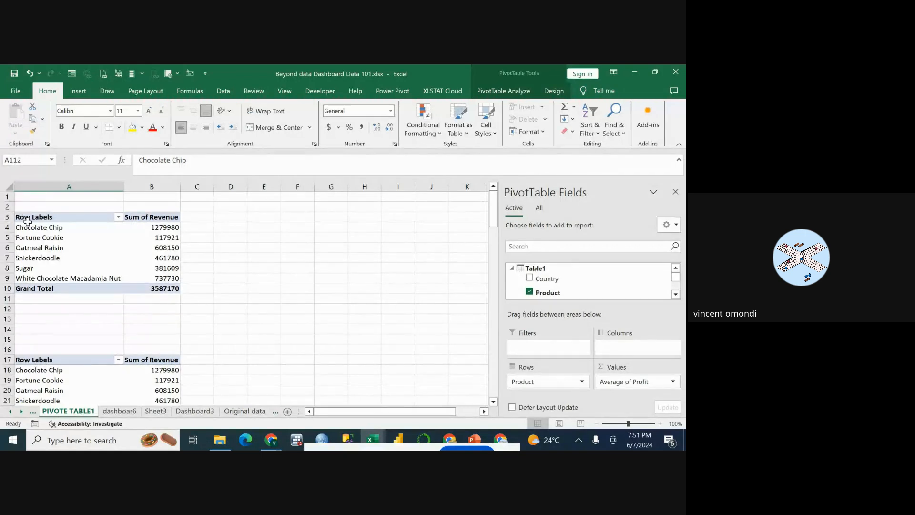
{"action": "left_click_drag", "start_coordinate": [28, 218], "coordinate": [159, 288]}
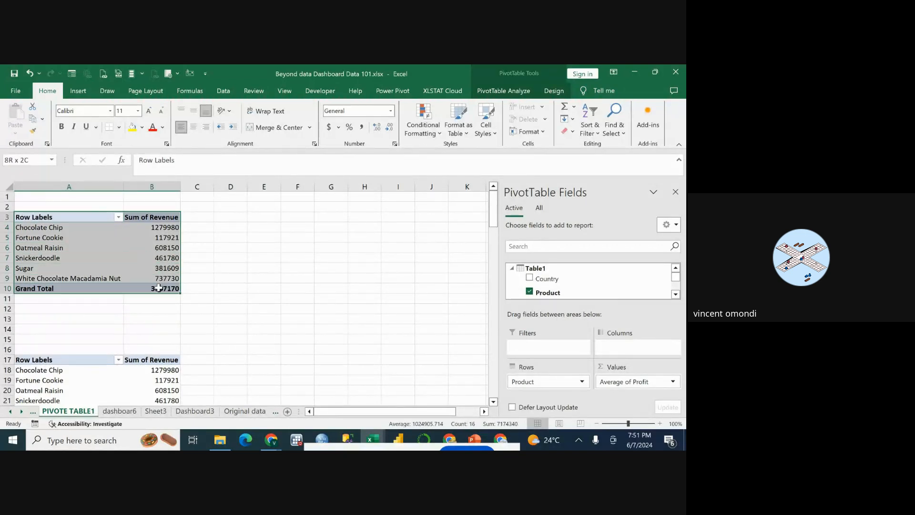
{"action": "right_click", "coordinate": [50, 246]}
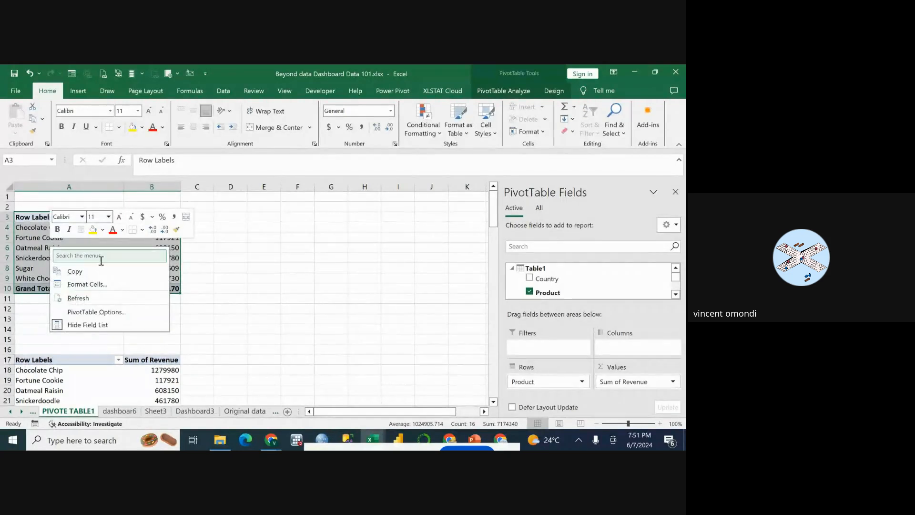
{"action": "left_click", "coordinate": [75, 271]}
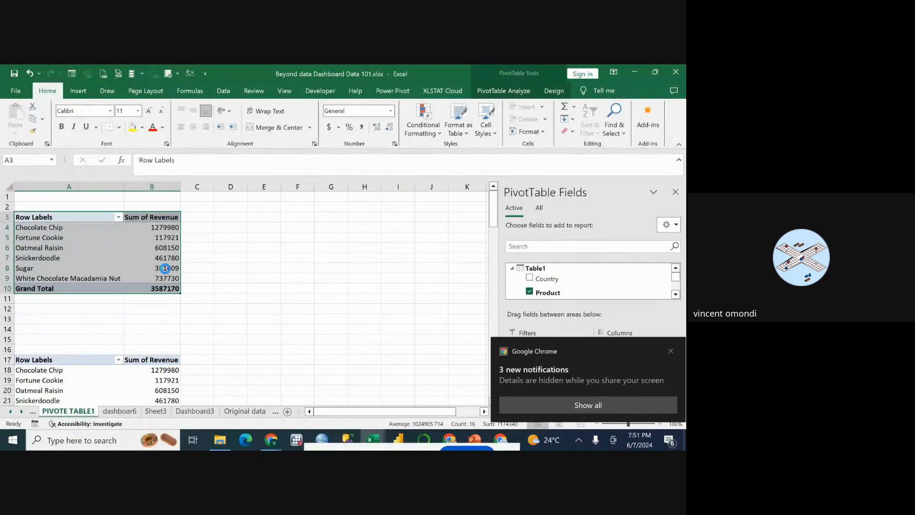
{"action": "left_click", "coordinate": [262, 237]}
{"action": "right_click", "coordinate": [262, 236]}
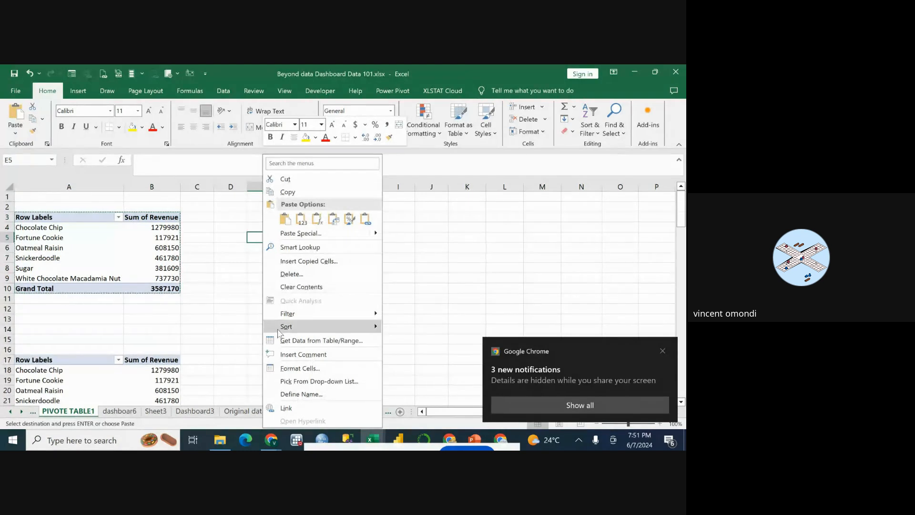
{"action": "left_click", "coordinate": [301, 219]}
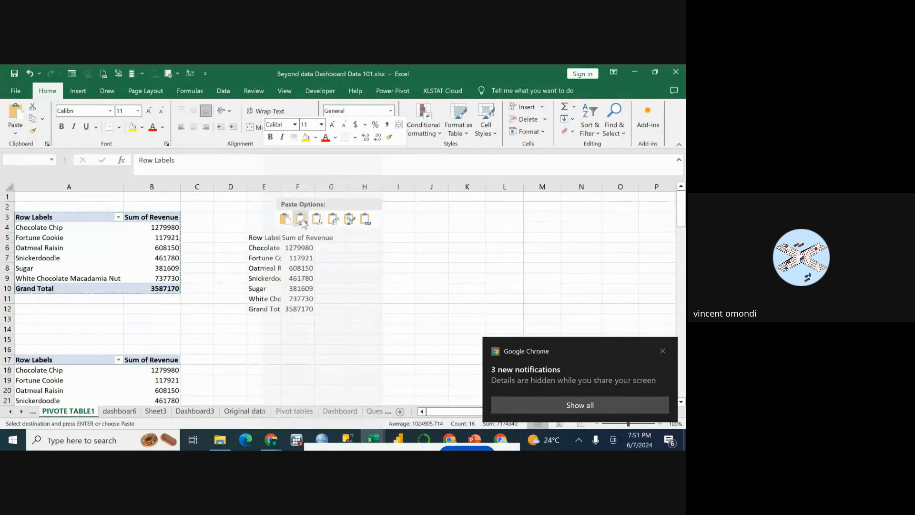
{"action": "left_click", "coordinate": [285, 219]}
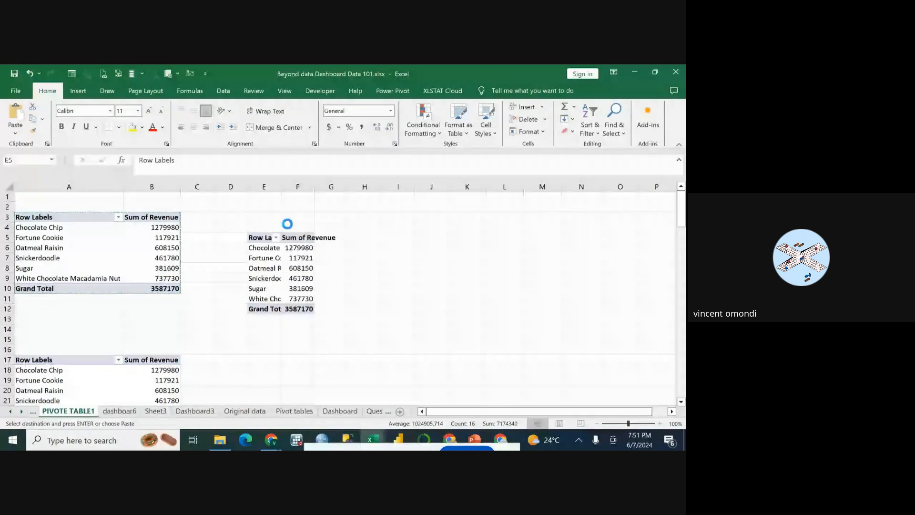
Replace Product with Country as the row field of the pasted PivotTable, keeping Sum of Revenue as its values.
{"action": "left_click", "coordinate": [309, 237]}
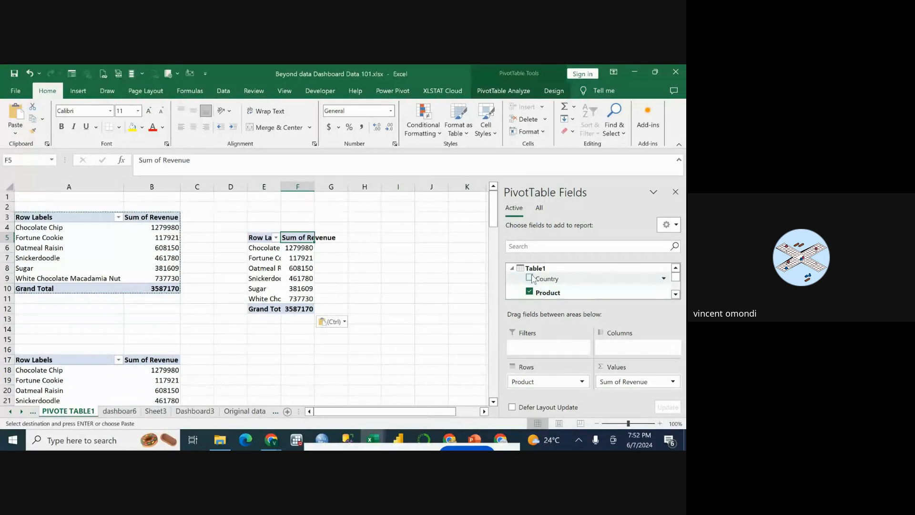
{"action": "left_click_drag", "start_coordinate": [532, 279], "coordinate": [536, 386]}
{"action": "scroll", "coordinate": [317, 245], "scroll_direction": "down", "scroll_amount": 3}
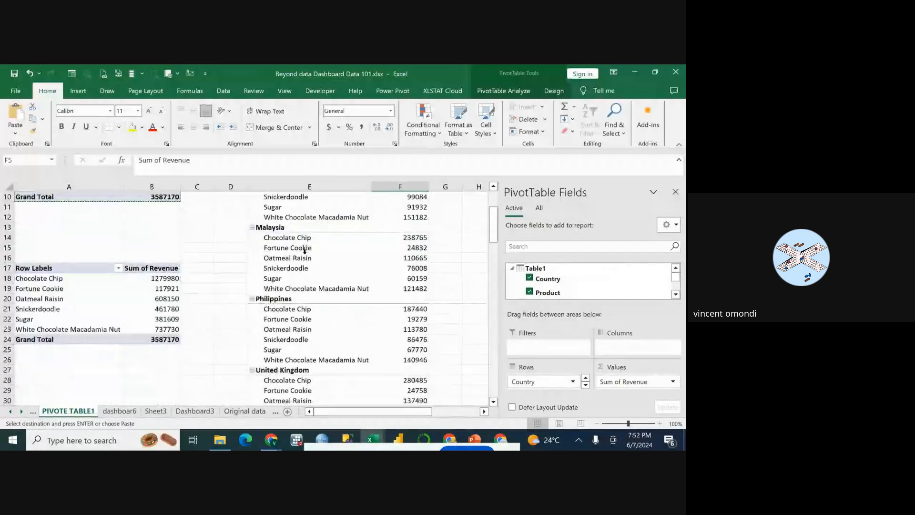
{"action": "scroll", "coordinate": [304, 251], "scroll_direction": "up", "scroll_amount": 2}
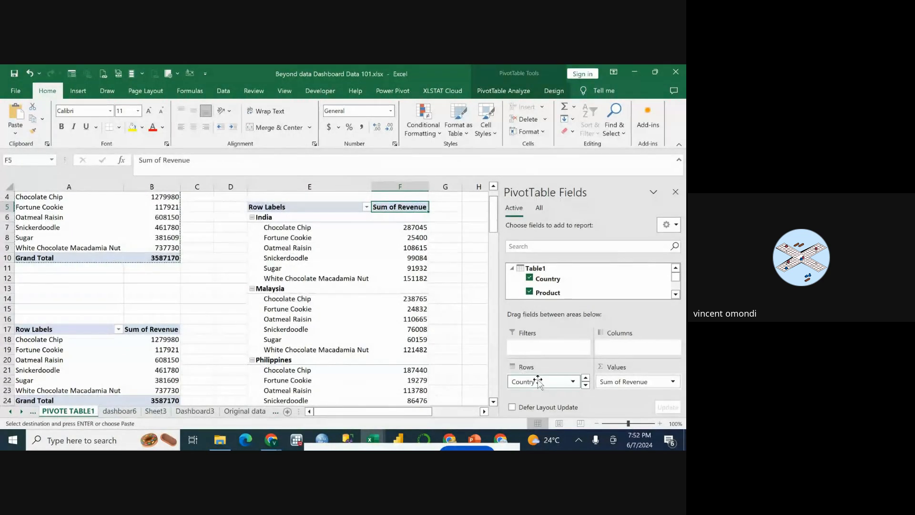
{"action": "left_click_drag", "start_coordinate": [537, 382], "coordinate": [551, 292]}
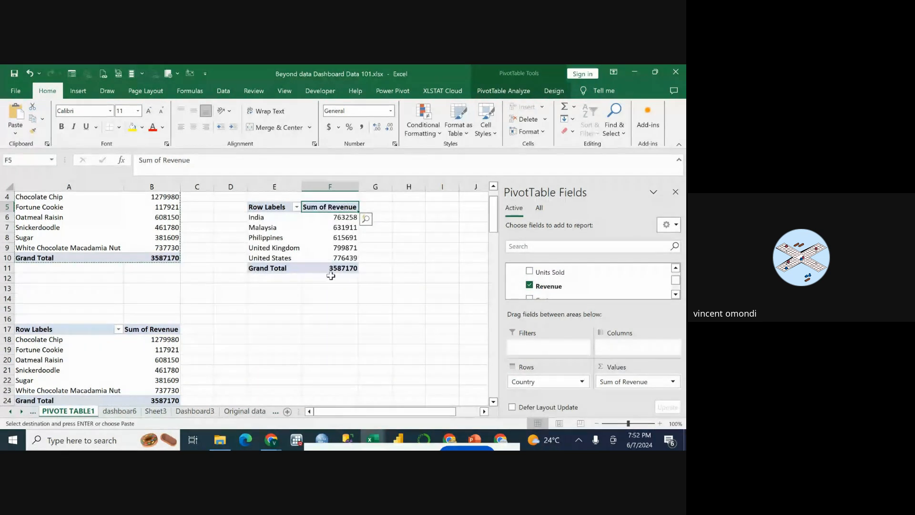
Compare the bar subtypes and insert a Clustered Bar PivotChart from the country revenue PivotTable.
{"action": "left_click", "coordinate": [288, 225]}
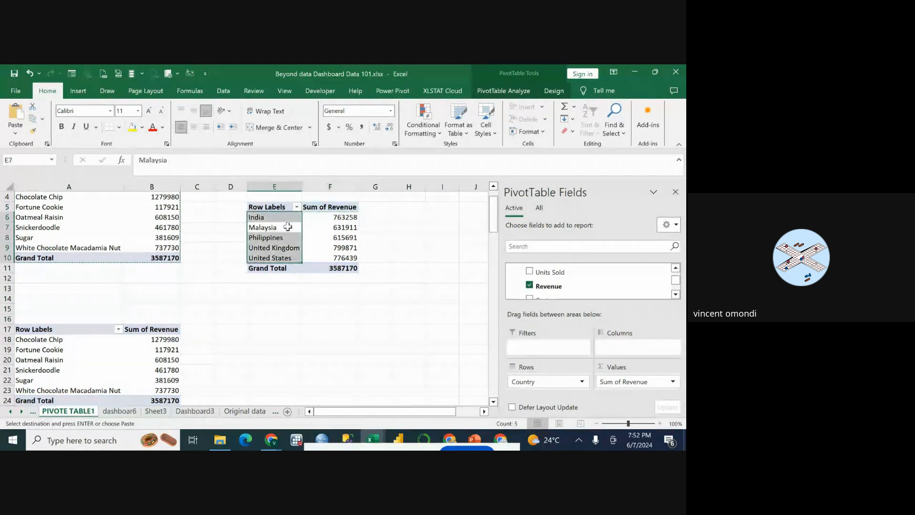
{"action": "left_click", "coordinate": [315, 217]}
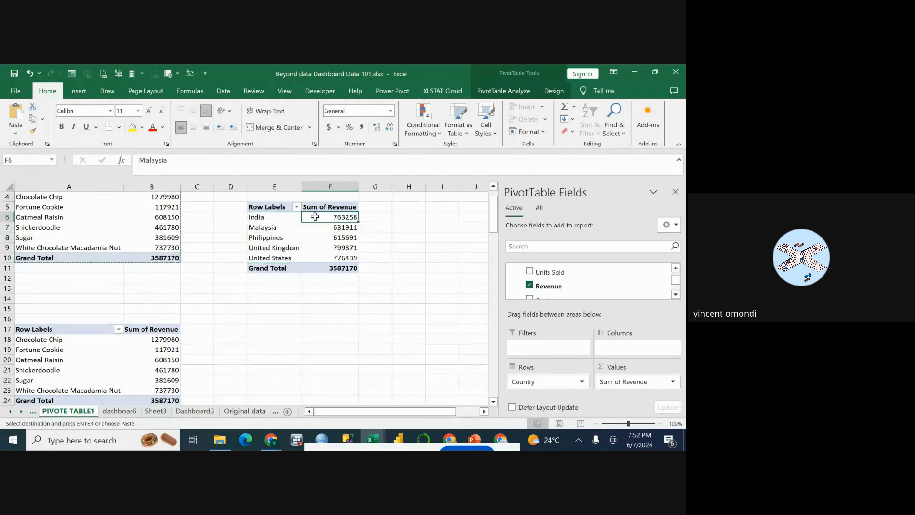
{"action": "right_click", "coordinate": [315, 217]}
{"action": "key", "text": "Escape"}
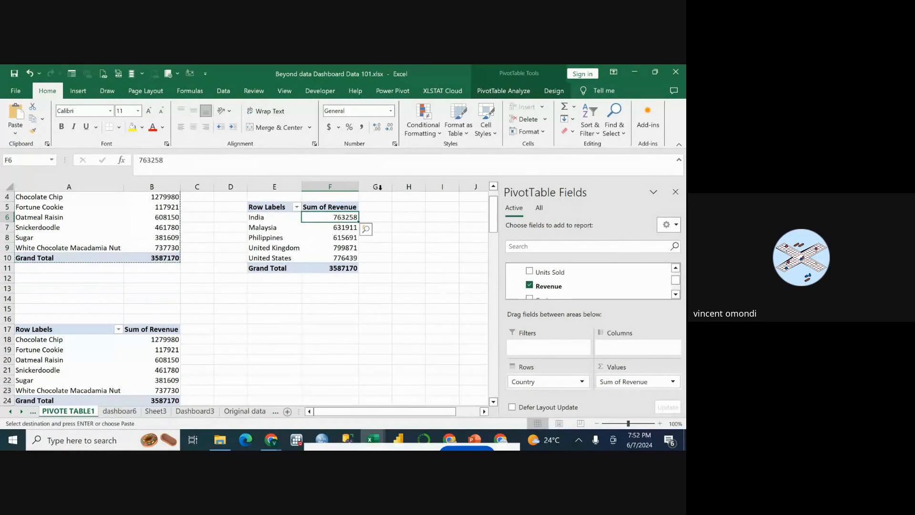
{"action": "left_click", "coordinate": [492, 92]}
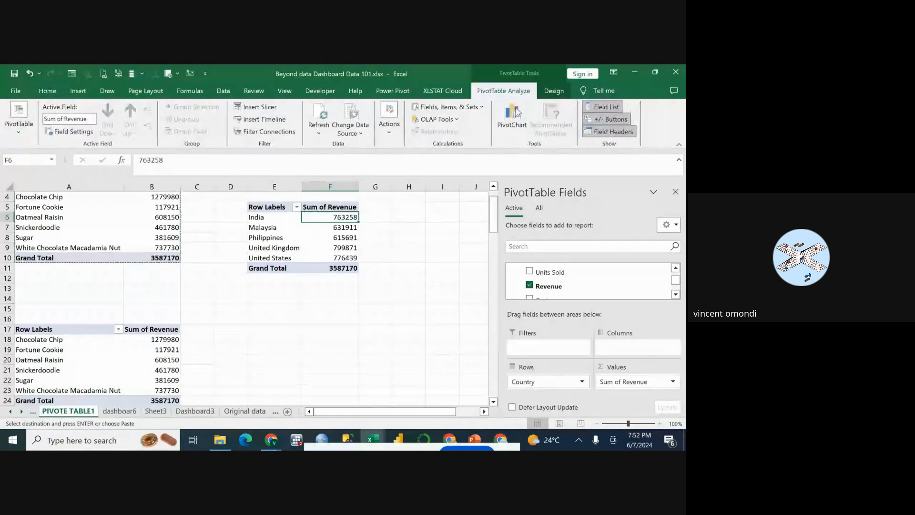
{"action": "left_click", "coordinate": [516, 116]}
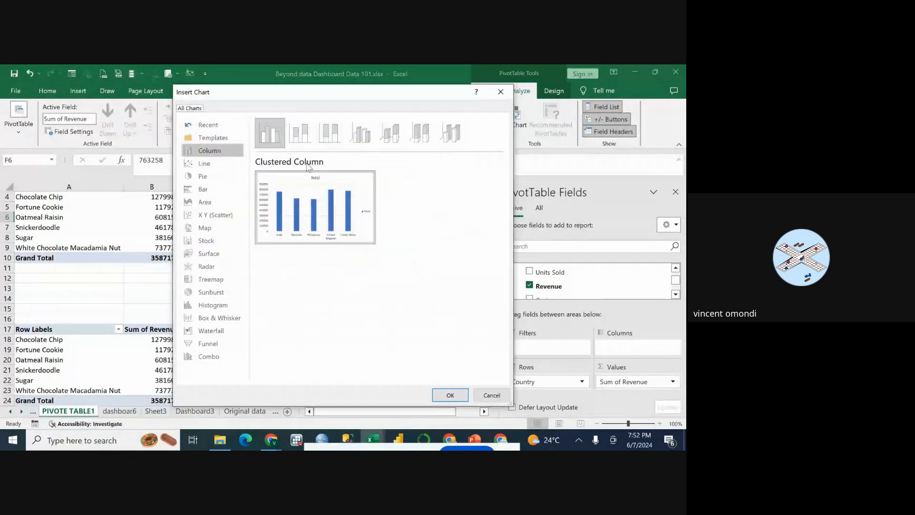
{"action": "left_click", "coordinate": [205, 190]}
{"action": "left_click", "coordinate": [335, 141]}
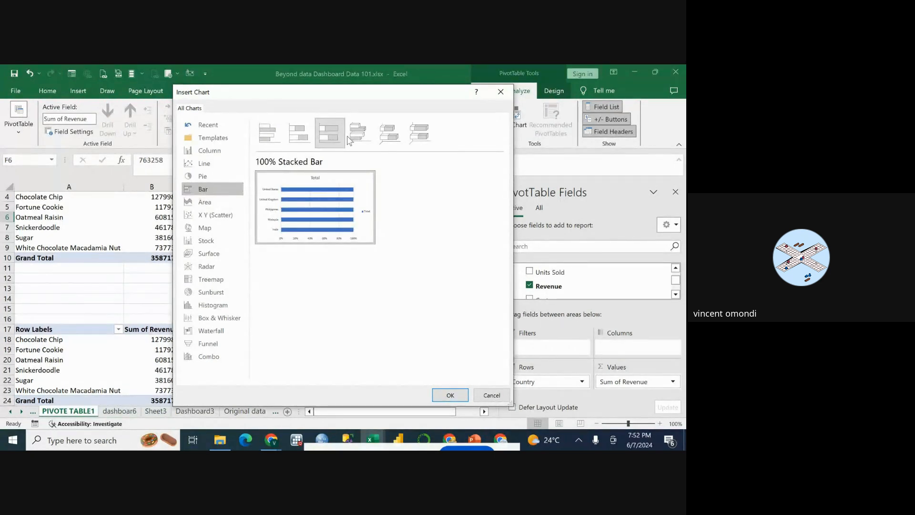
{"action": "left_click", "coordinate": [349, 138]}
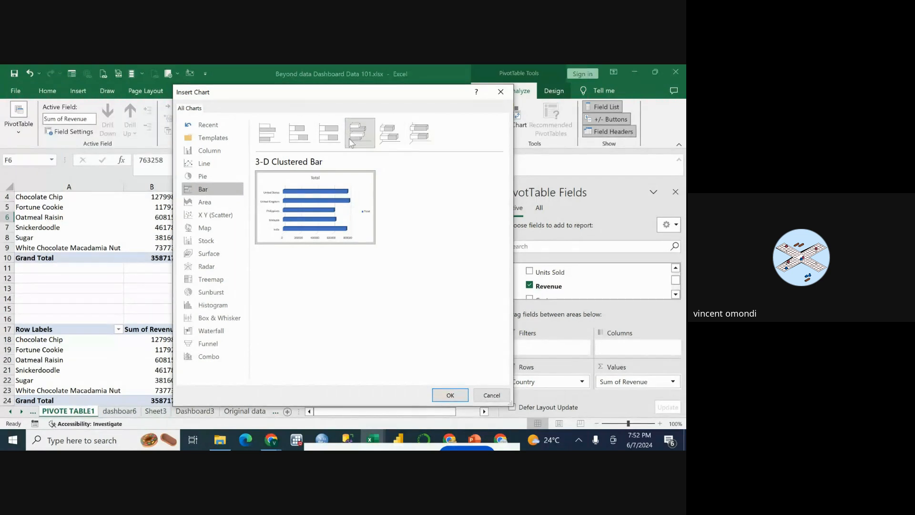
{"action": "left_click", "coordinate": [269, 134]}
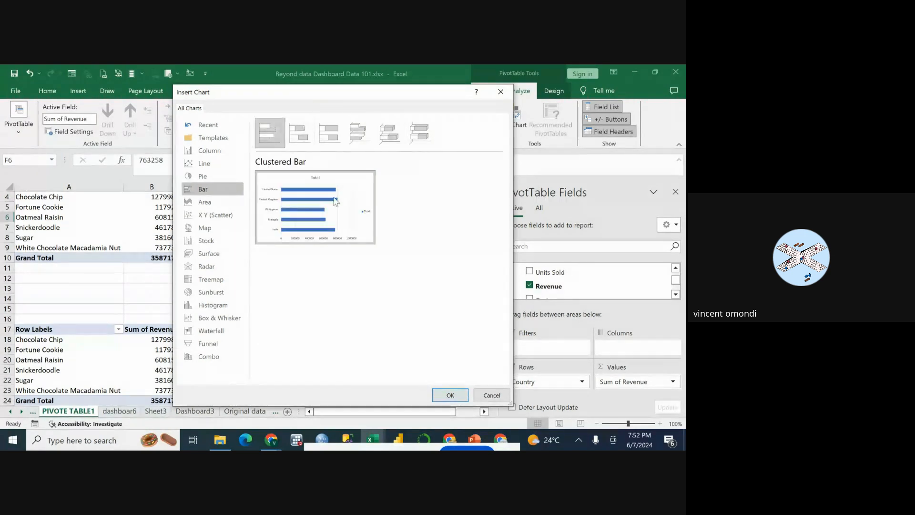
{"action": "left_click", "coordinate": [450, 396]}
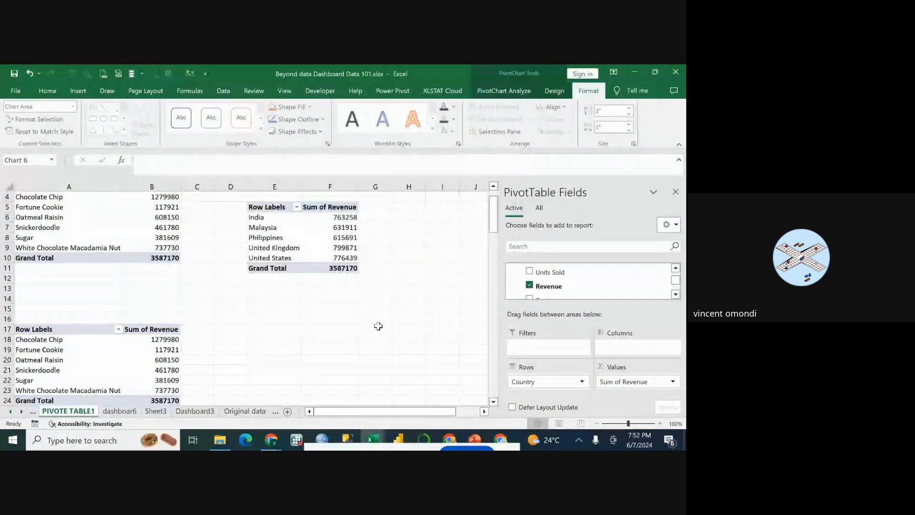
Move the country revenue bar chart to the Dashboard3 sheet as an embedded object.
{"action": "right_click", "coordinate": [333, 245]}
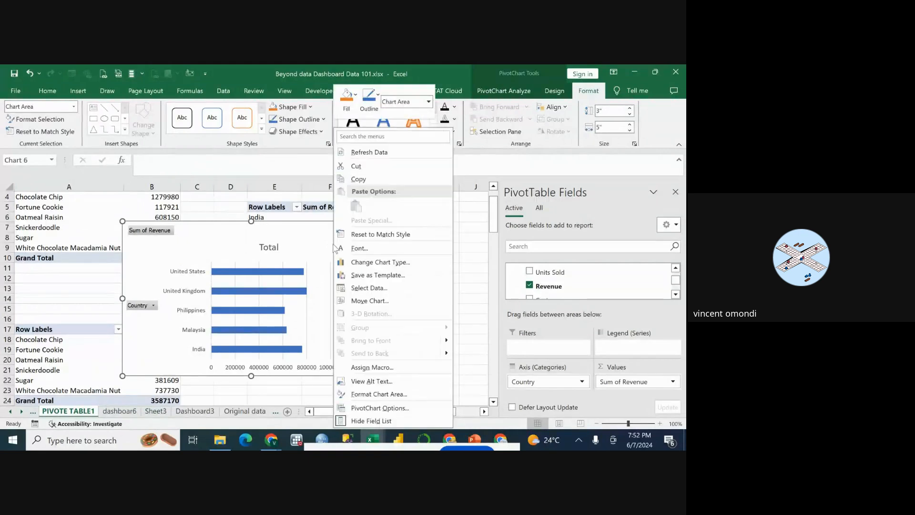
{"action": "left_click", "coordinate": [370, 301]}
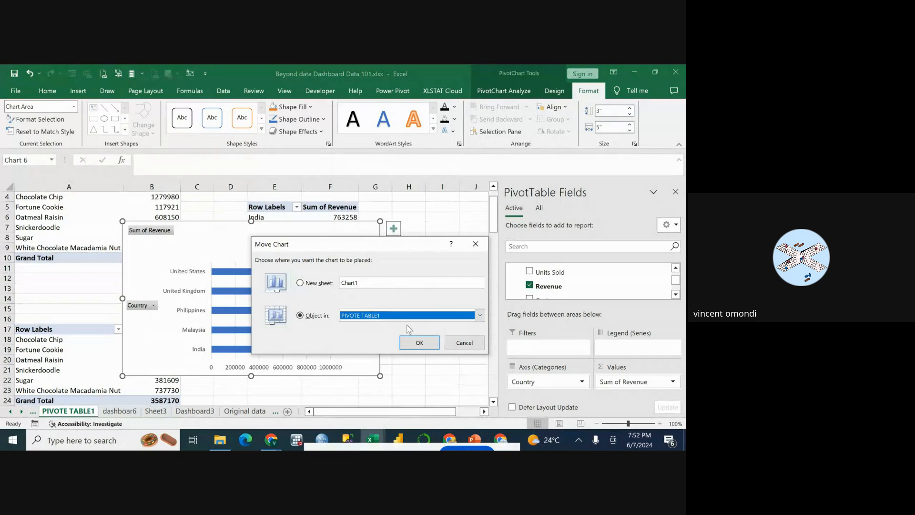
{"action": "left_click", "coordinate": [480, 315]}
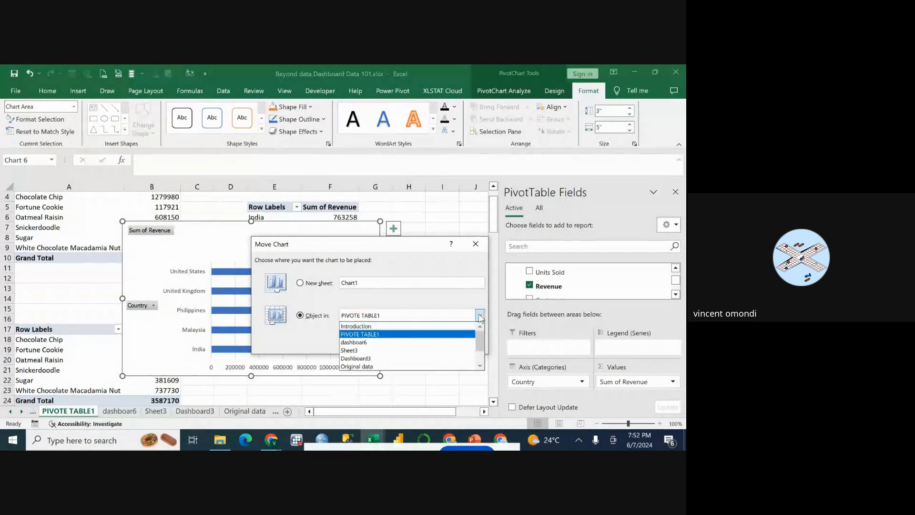
{"action": "left_click", "coordinate": [373, 358]}
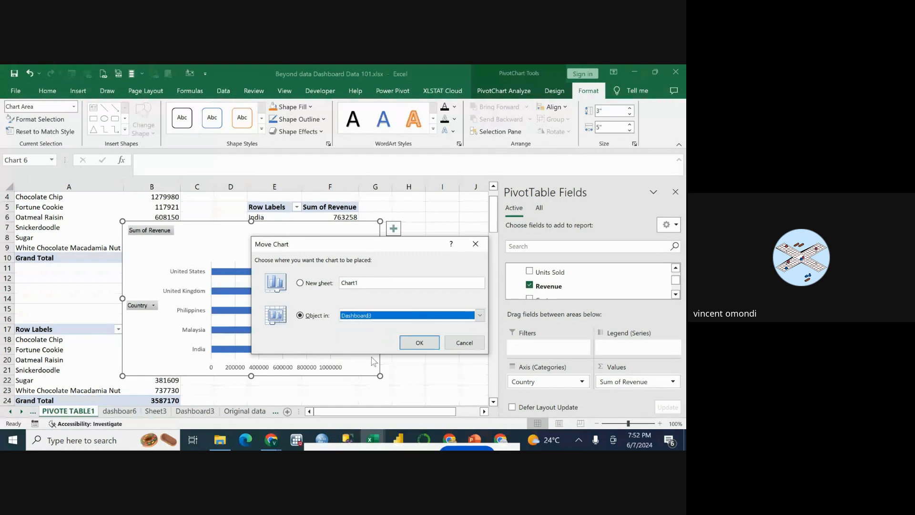
{"action": "left_click", "coordinate": [429, 344]}
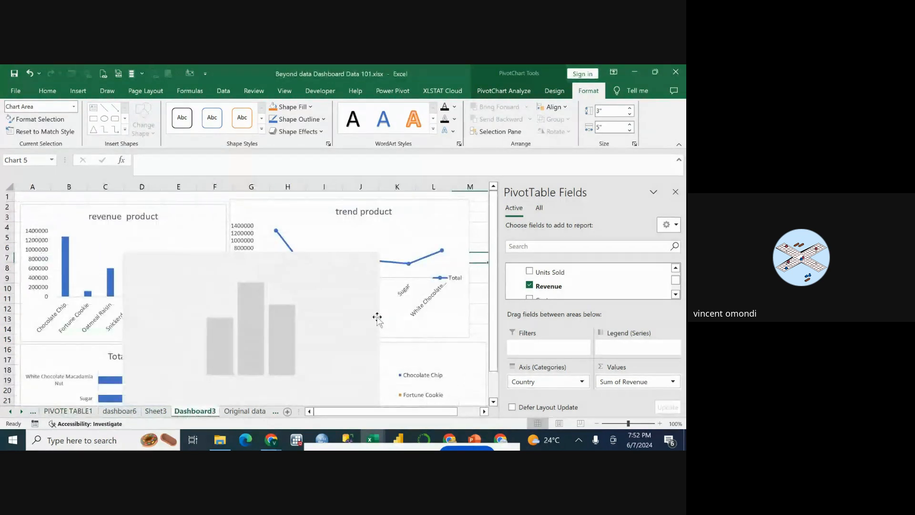
Place the country revenue bar chart on Dashboard3 below the product bar chart, starting at row 31, and narrow it to columns A to F.
{"action": "scroll", "coordinate": [342, 288], "scroll_direction": "down", "scroll_amount": 11}
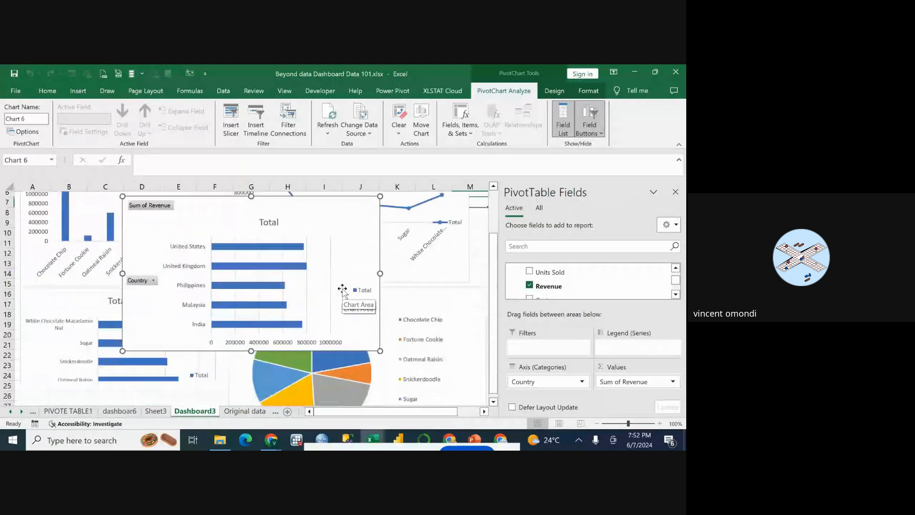
{"action": "scroll", "coordinate": [342, 288], "scroll_direction": "up", "scroll_amount": 10}
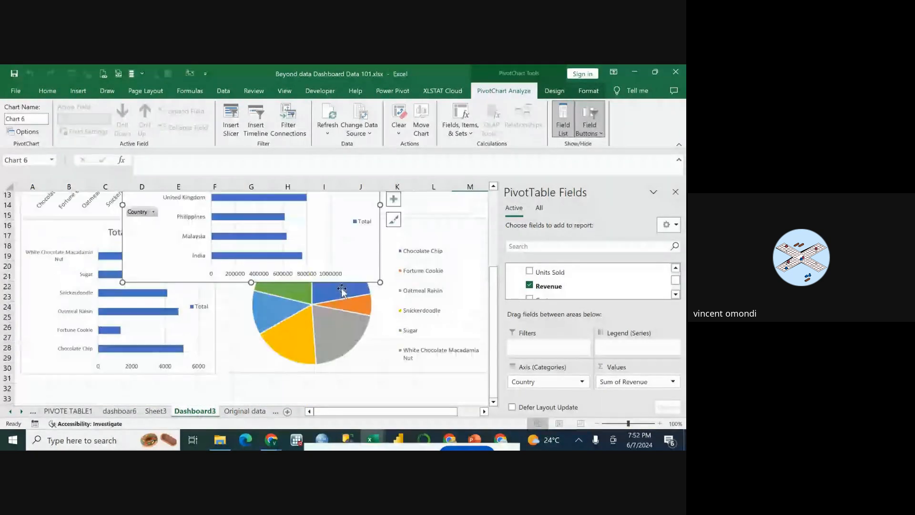
{"action": "scroll", "coordinate": [341, 288], "scroll_direction": "down", "scroll_amount": 4}
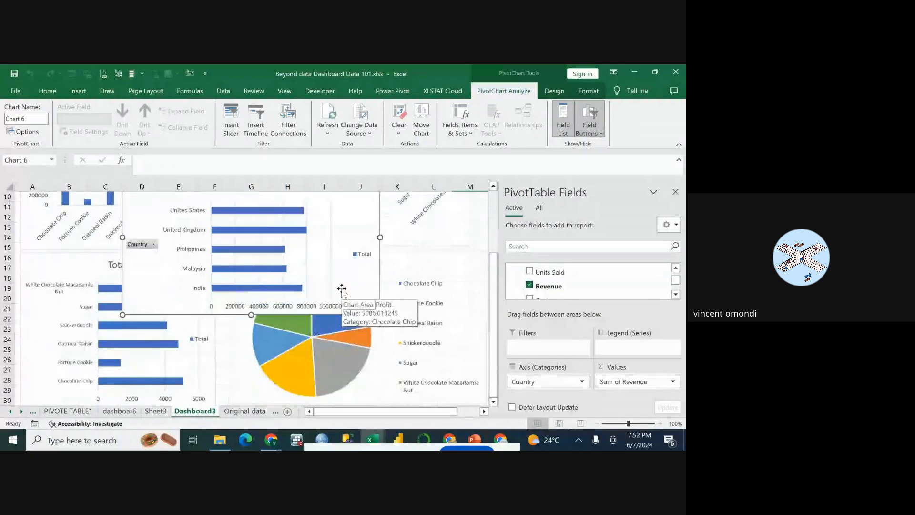
{"action": "scroll", "coordinate": [342, 289], "scroll_direction": "up", "scroll_amount": 5}
{"action": "left_click_drag", "start_coordinate": [341, 272], "coordinate": [351, 327]}
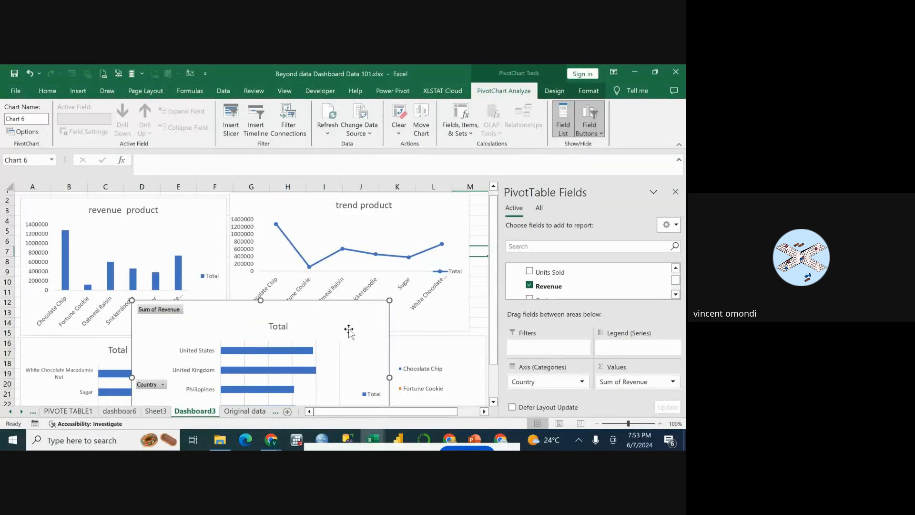
{"action": "scroll", "coordinate": [351, 327], "scroll_direction": "down", "scroll_amount": 3}
{"action": "left_click_drag", "start_coordinate": [353, 228], "coordinate": [327, 303]}
{"action": "scroll", "coordinate": [328, 302], "scroll_direction": "down", "scroll_amount": 4}
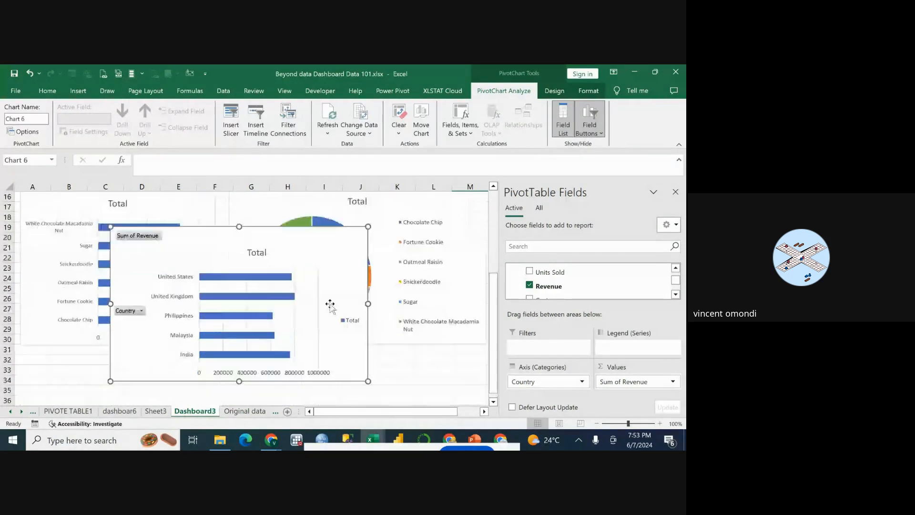
{"action": "mouse_move", "coordinate": [329, 229]}
{"action": "left_mouse_down"}
{"action": "mouse_move", "coordinate": [315, 279]}
{"action": "mouse_move", "coordinate": [282, 331]}
{"action": "mouse_move", "coordinate": [236, 348]}
{"action": "mouse_move", "coordinate": [241, 373]}
{"action": "mouse_move", "coordinate": [217, 369]}
{"action": "left_mouse_up"}
{"action": "left_click", "coordinate": [310, 353]}
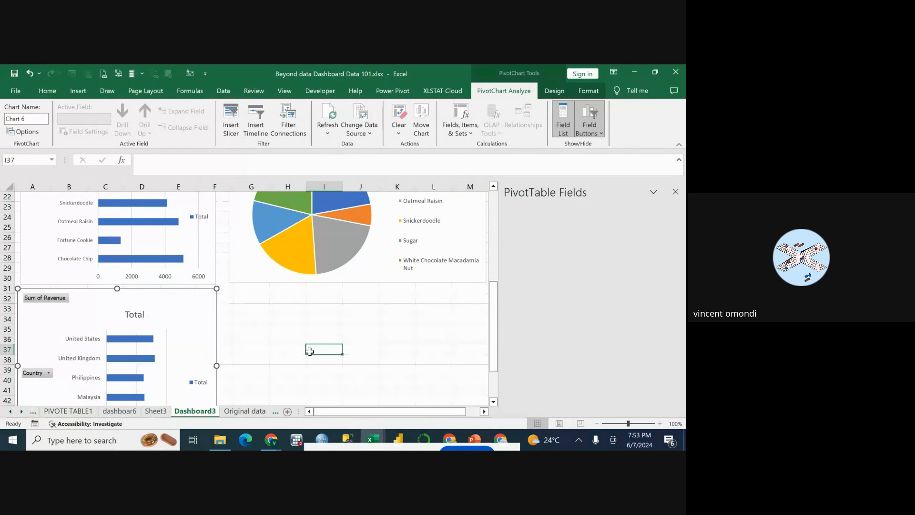
Widen the plot area of the country revenue bar chart toward the chart's outer edge so the bars are longer.
{"action": "scroll", "coordinate": [310, 327], "scroll_direction": "down", "scroll_amount": 2}
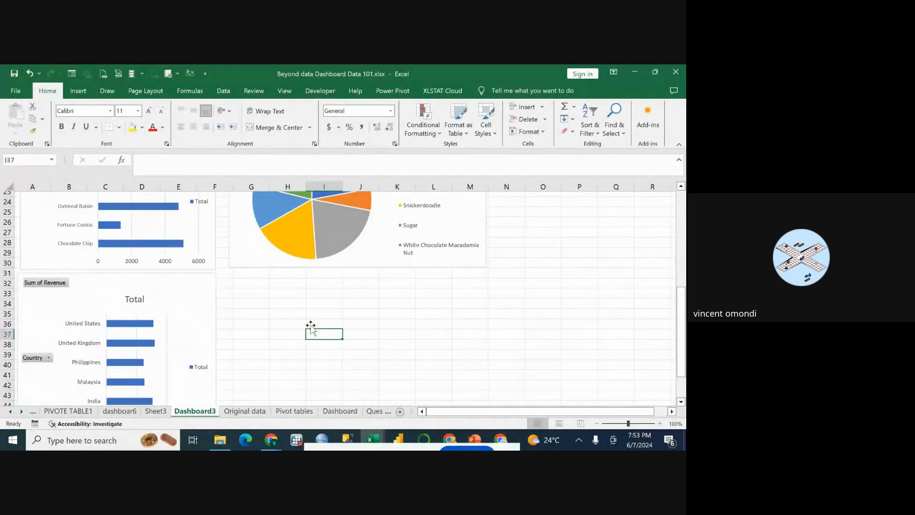
{"action": "left_click", "coordinate": [167, 286]}
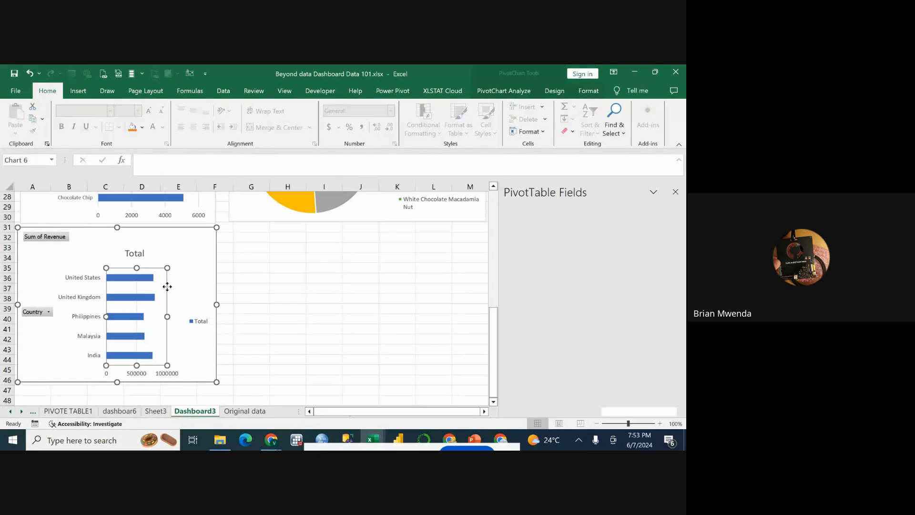
{"action": "left_click_drag", "start_coordinate": [198, 316], "coordinate": [197, 316]}
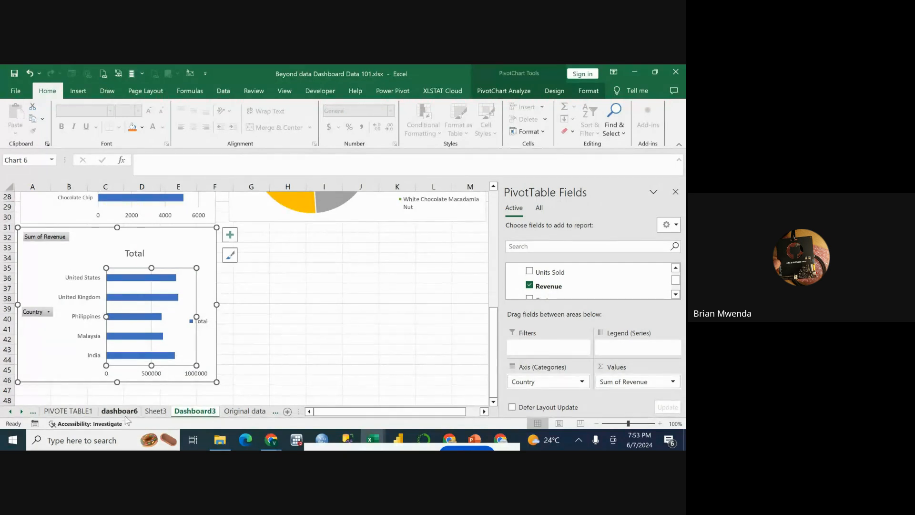
Examine the countries and their Sum of Revenue values in the country PivotTable on the PIVOTE TABLE1 sheet.
{"action": "left_click", "coordinate": [67, 411]}
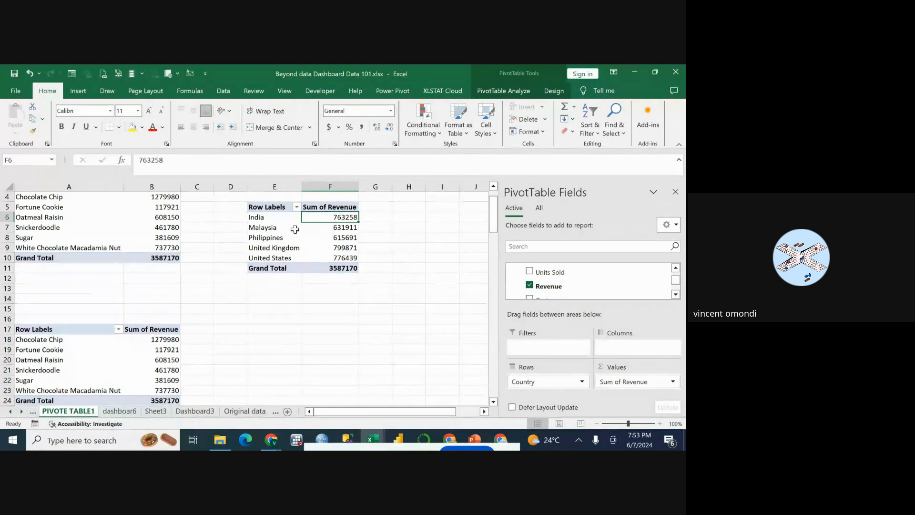
{"action": "left_click", "coordinate": [272, 219]}
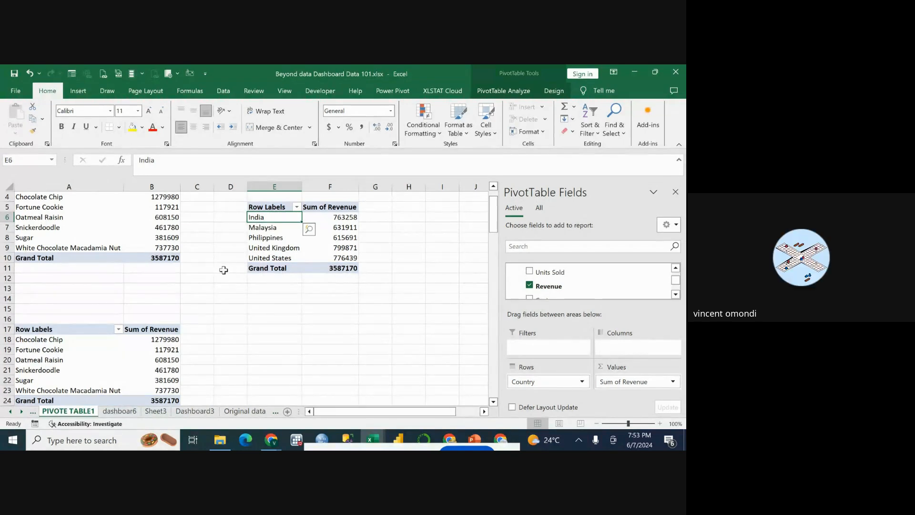
{"action": "left_click", "coordinate": [261, 269]}
{"action": "left_click", "coordinate": [286, 238]}
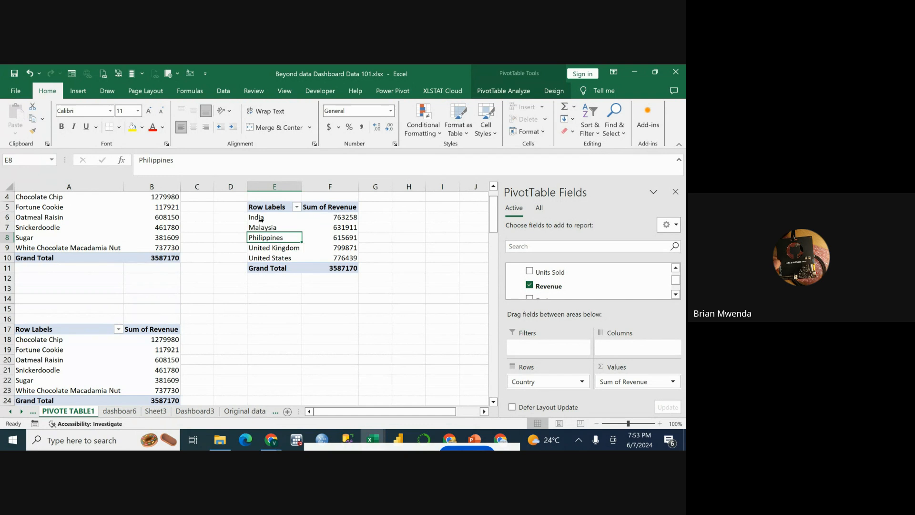
{"action": "left_click", "coordinate": [262, 221]}
{"action": "left_click", "coordinate": [263, 232]}
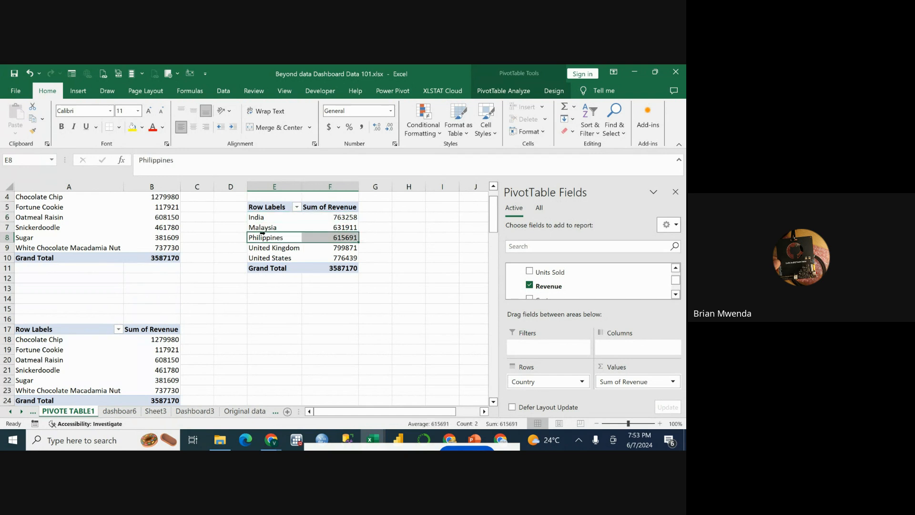
{"action": "left_click", "coordinate": [255, 217]}
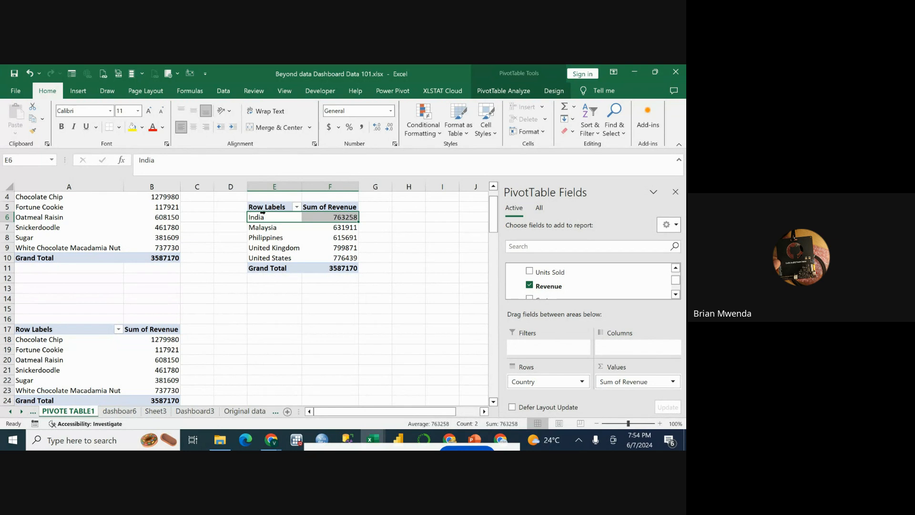
{"action": "left_click", "coordinate": [333, 308]}
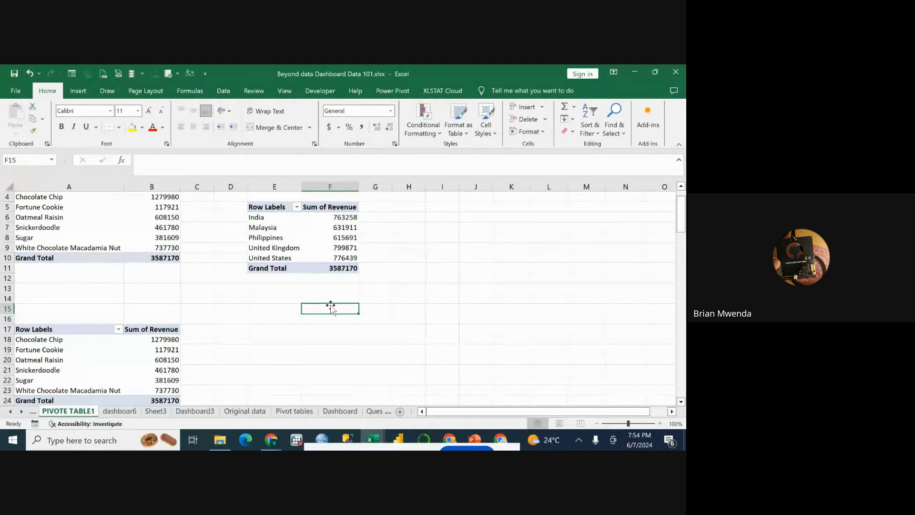
{"action": "left_click", "coordinate": [320, 247]}
{"action": "left_click", "coordinate": [303, 227]}
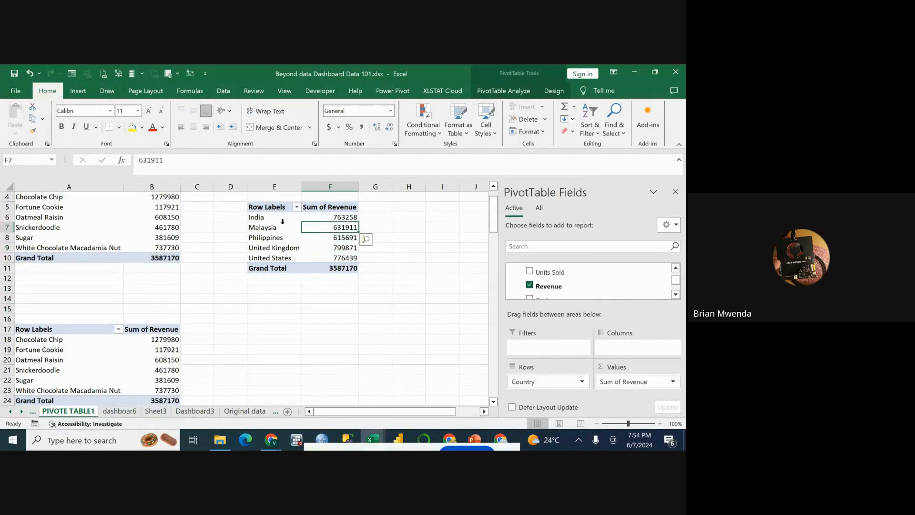
{"action": "left_click", "coordinate": [281, 223]}
{"action": "left_click", "coordinate": [310, 237]}
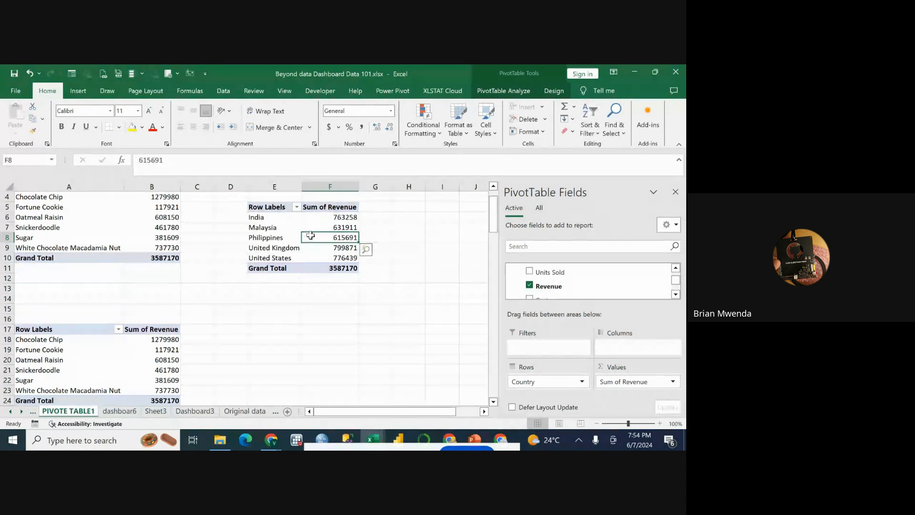
{"action": "left_click", "coordinate": [267, 228]}
{"action": "left_click", "coordinate": [264, 217]}
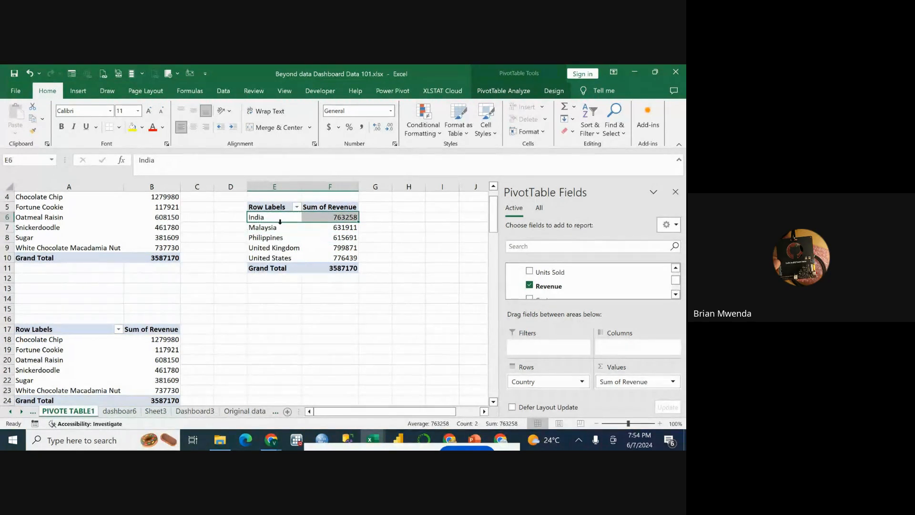
{"action": "left_click", "coordinate": [281, 229]}
{"action": "left_click", "coordinate": [280, 242]}
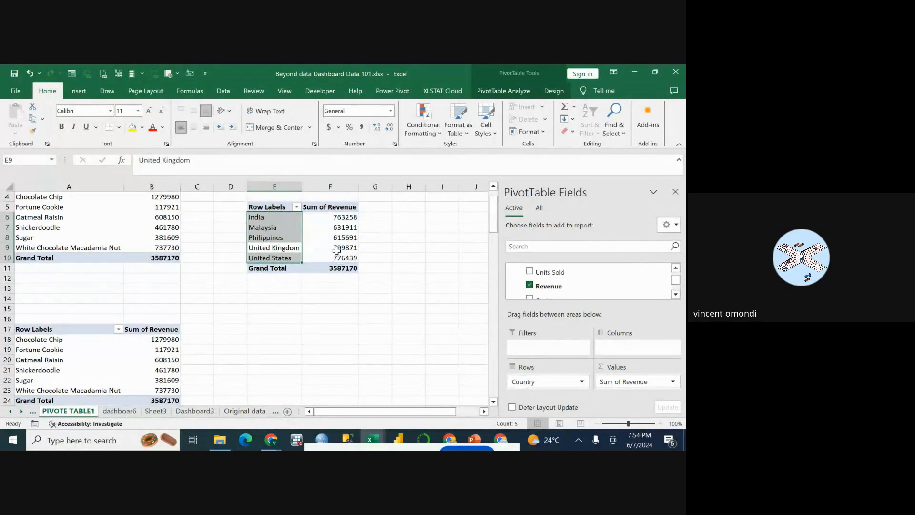
{"action": "mouse_move", "coordinate": [328, 251]}
{"action": "scroll", "coordinate": [328, 252], "scroll_direction": "up", "scroll_amount": 1}
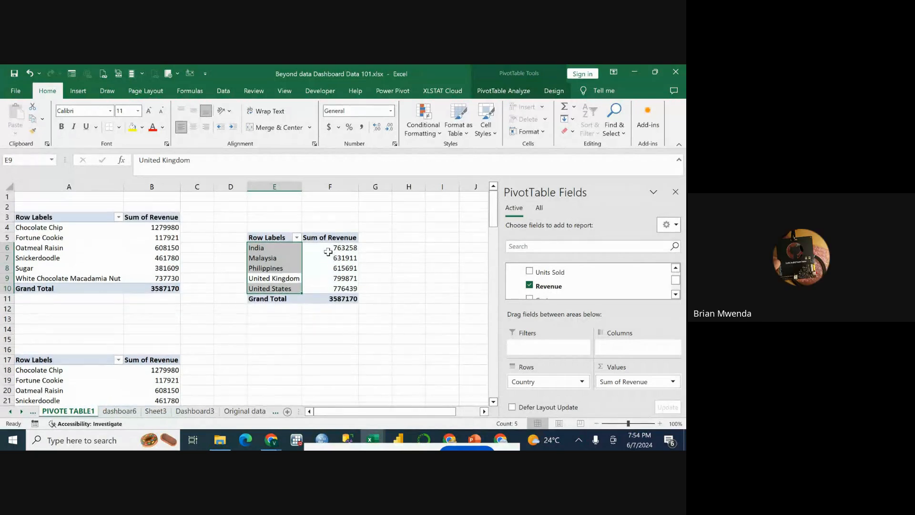
{"action": "left_click_drag", "start_coordinate": [323, 260], "coordinate": [309, 252]}
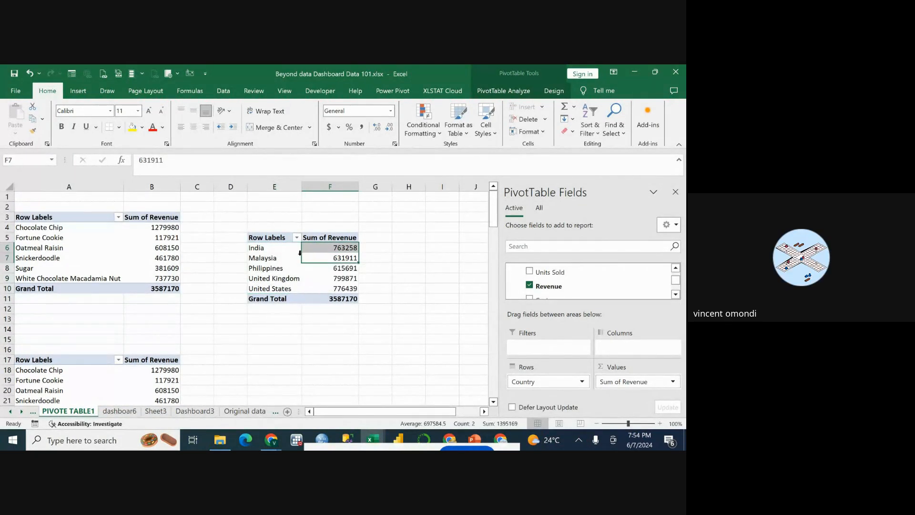
{"action": "left_click", "coordinate": [273, 240]}
{"action": "left_click", "coordinate": [230, 237]}
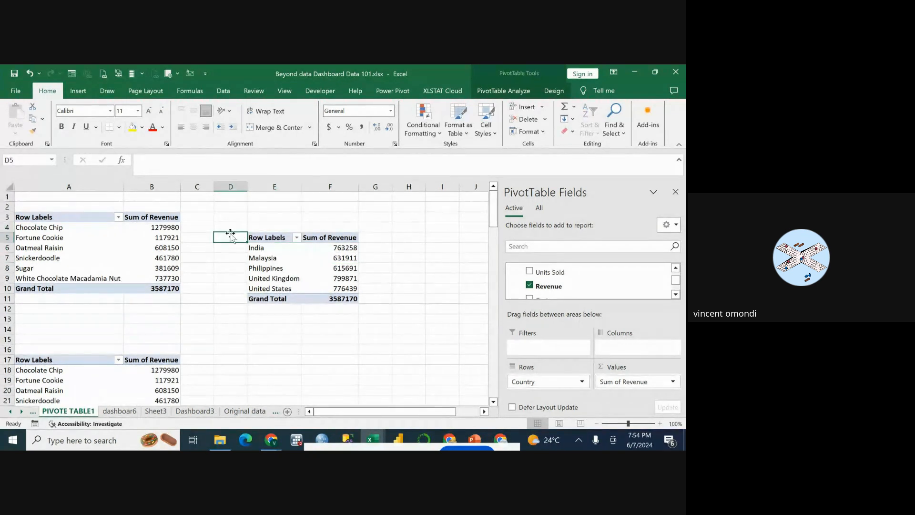
{"action": "left_click", "coordinate": [290, 253]}
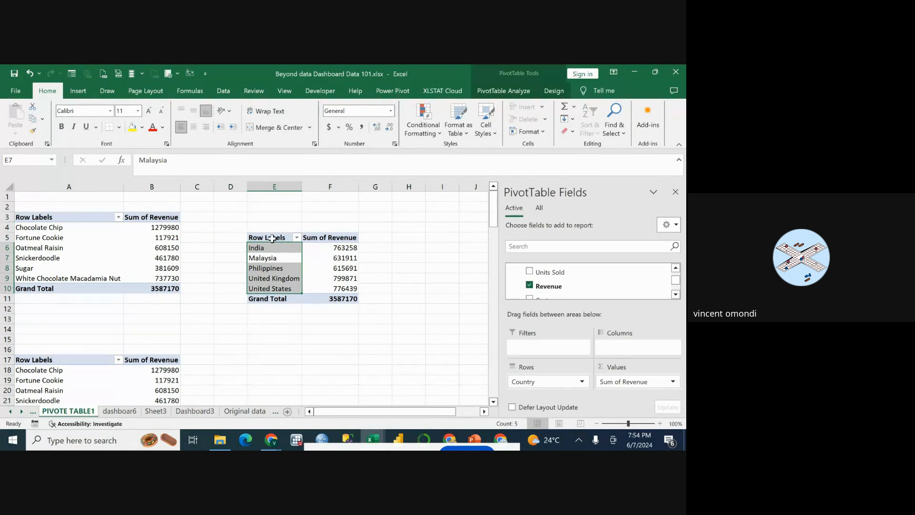
{"action": "left_click_drag", "start_coordinate": [268, 242], "coordinate": [350, 300]}
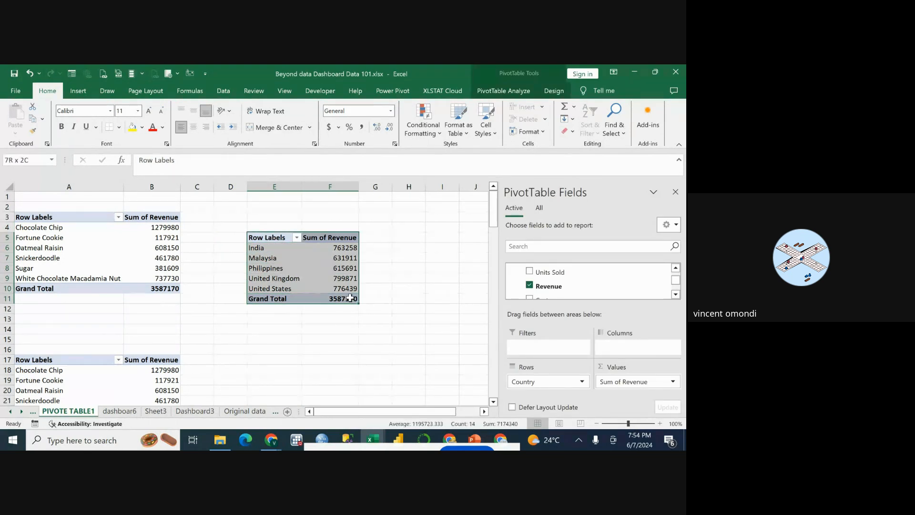
{"action": "right_click", "coordinate": [343, 277]}
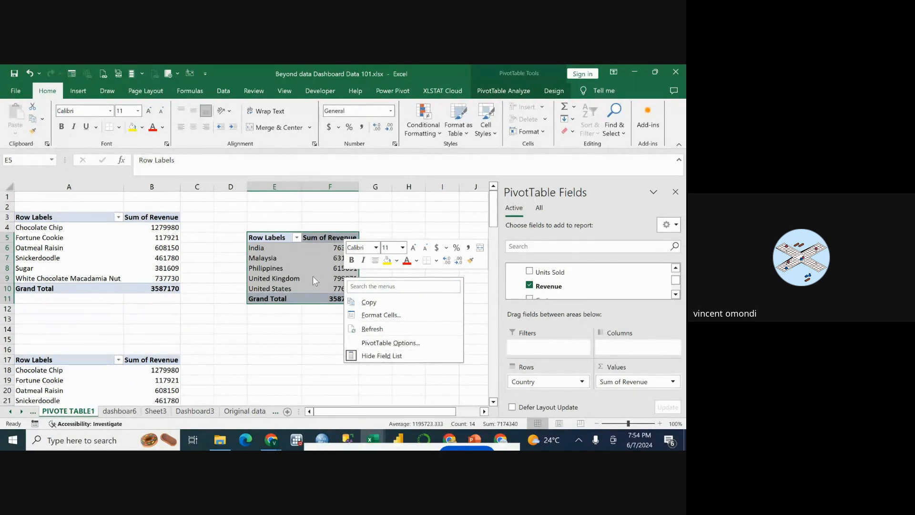
{"action": "left_click", "coordinate": [309, 256]}
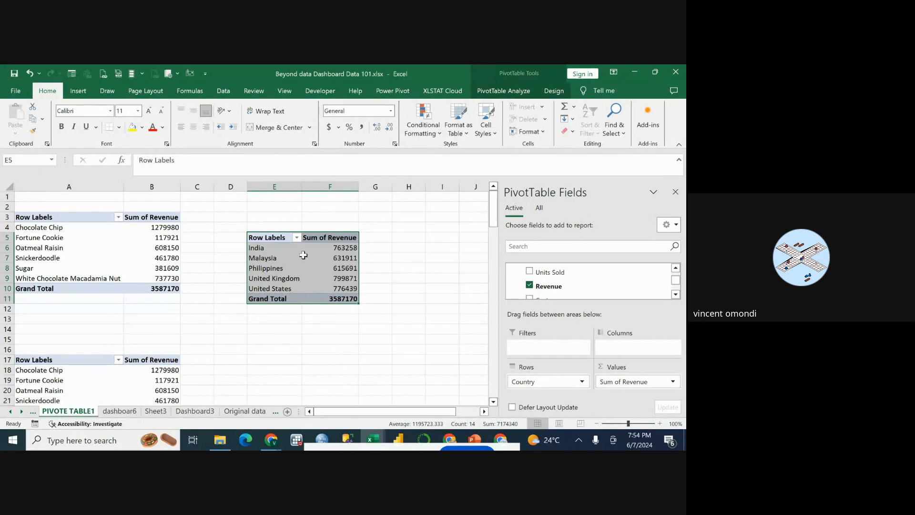
{"action": "left_click", "coordinate": [275, 258]}
Select the country revenue PivotTable, E5:F11, and hide its field list.
{"action": "left_click_drag", "start_coordinate": [267, 238], "coordinate": [326, 304]}
{"action": "right_click", "coordinate": [323, 281]}
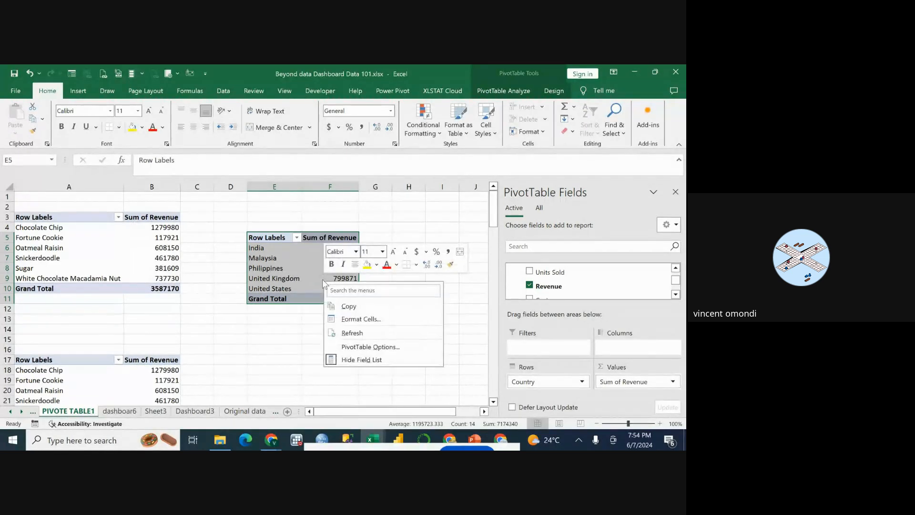
{"action": "left_click", "coordinate": [351, 361]}
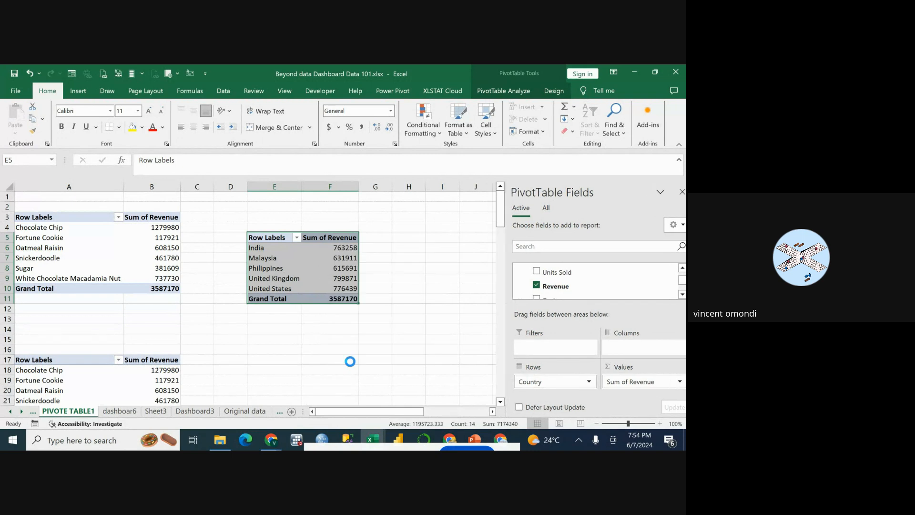
View the PivotTable Options of the country revenue PivotTable, E5:F11, and dismiss the dialog.
{"action": "left_click", "coordinate": [342, 283]}
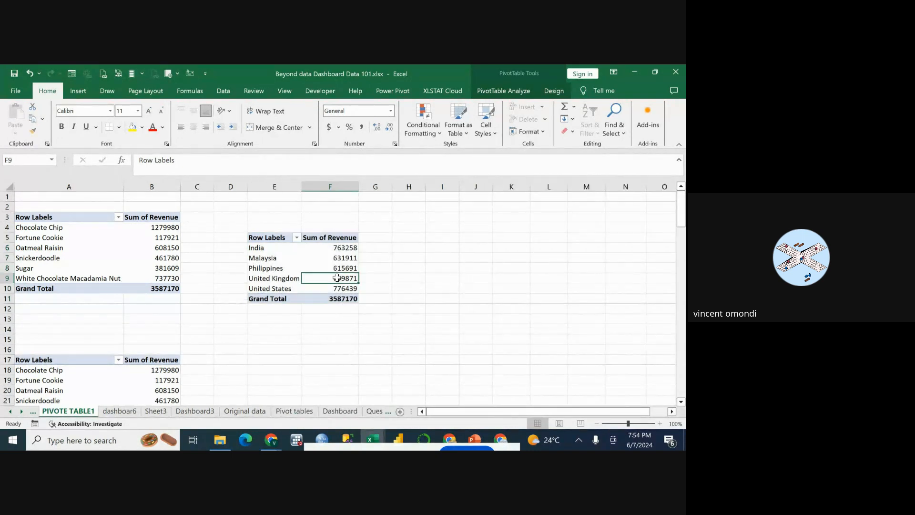
{"action": "left_click", "coordinate": [315, 268]}
{"action": "left_click", "coordinate": [274, 245]}
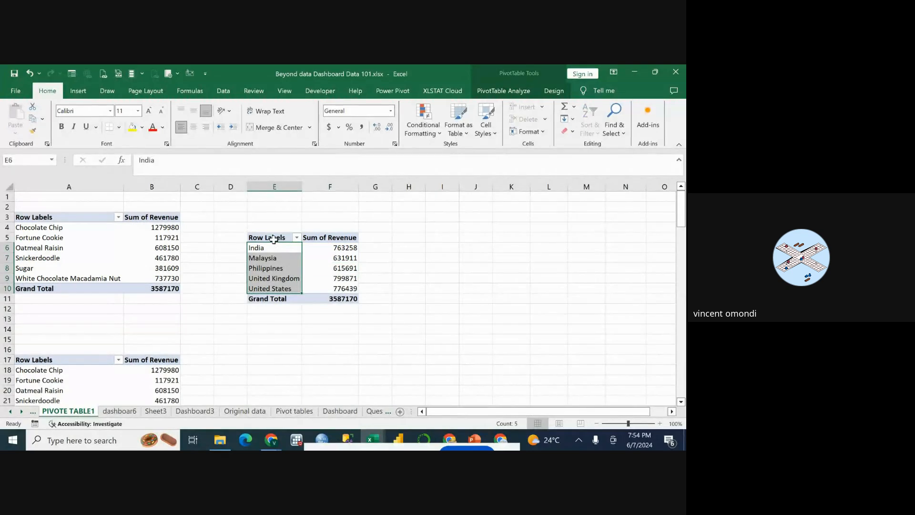
{"action": "left_click", "coordinate": [274, 240]}
{"action": "left_click", "coordinate": [324, 238]}
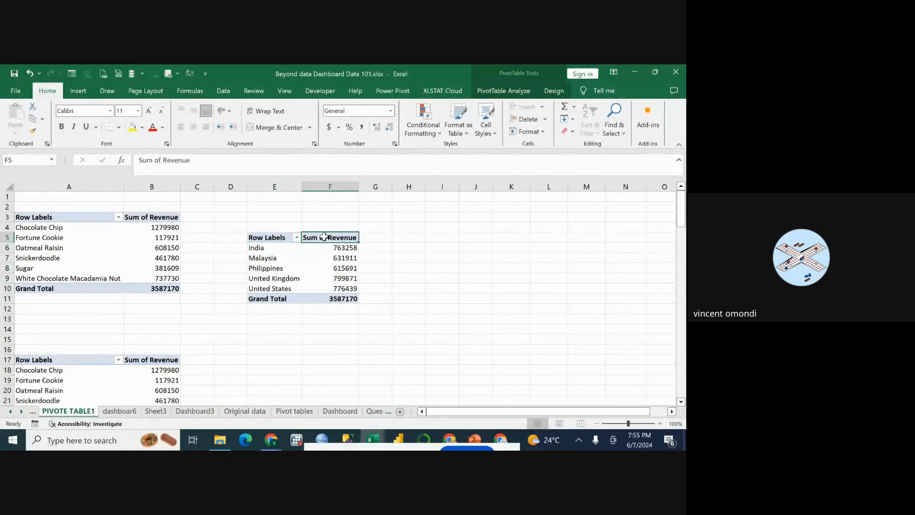
{"action": "left_click_drag", "start_coordinate": [283, 239], "coordinate": [332, 299]}
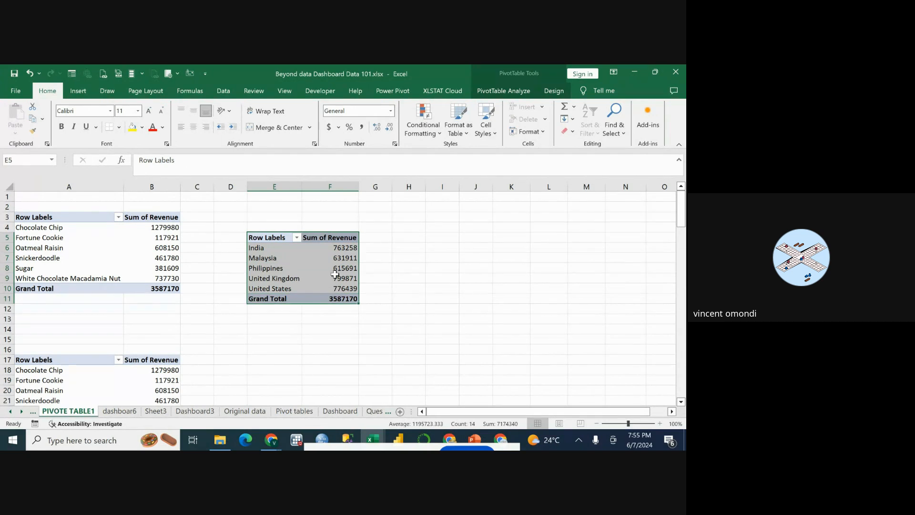
{"action": "right_click", "coordinate": [335, 275]}
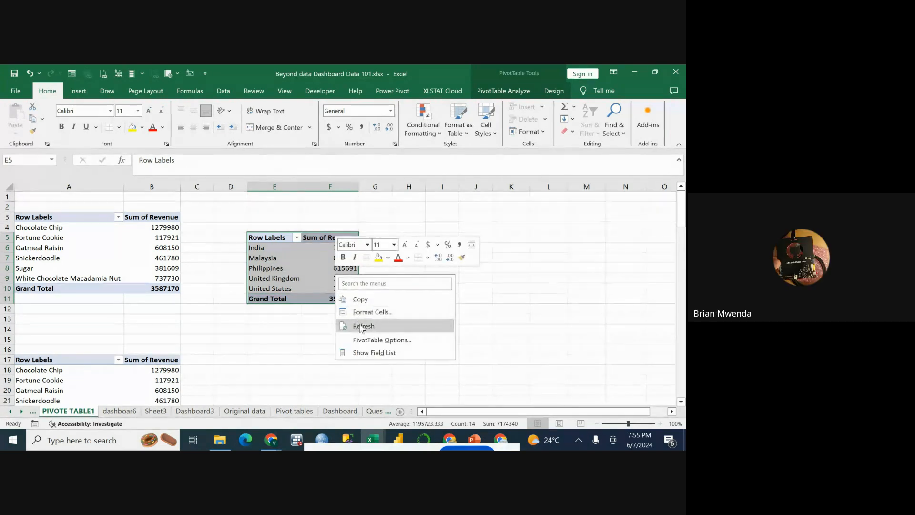
{"action": "left_click", "coordinate": [372, 340]}
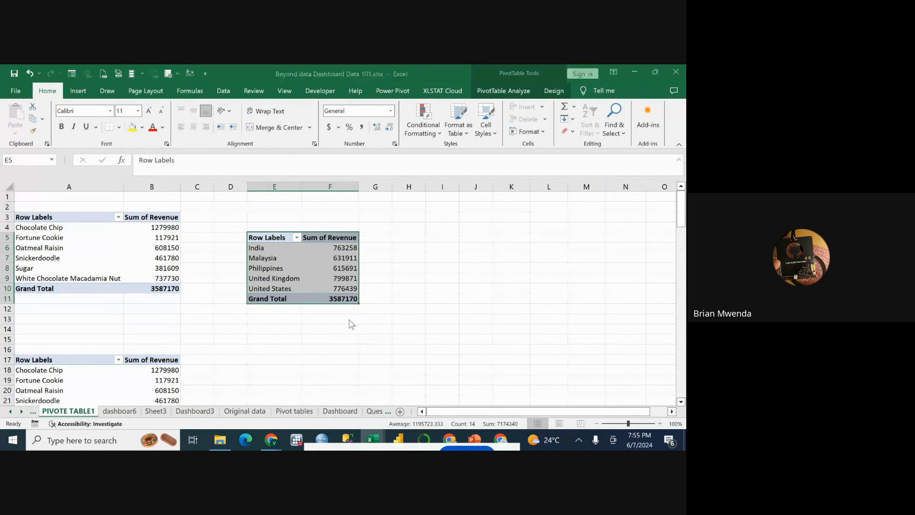
{"action": "left_click", "coordinate": [460, 140]}
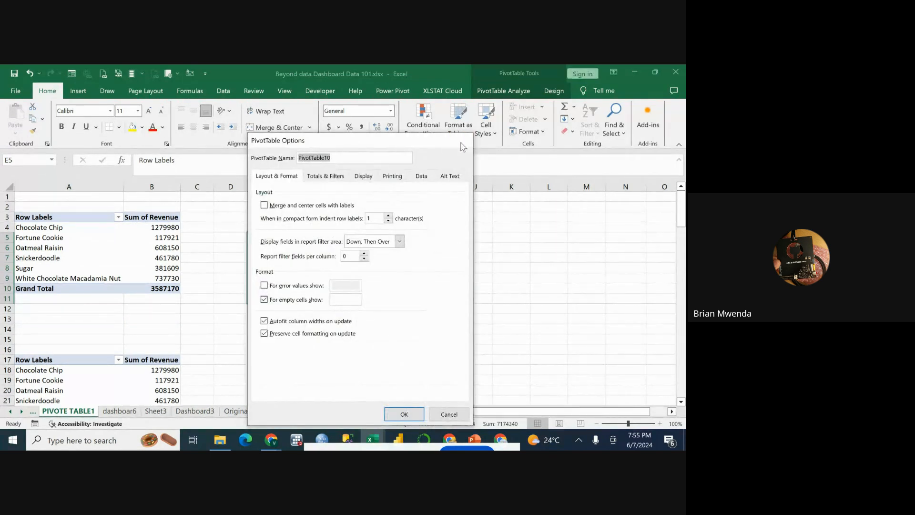
Refresh the country revenue PivotTable, E5:F11, on the PIVOTE TABLE1 sheet and deselect it.
{"action": "right_click", "coordinate": [281, 238]}
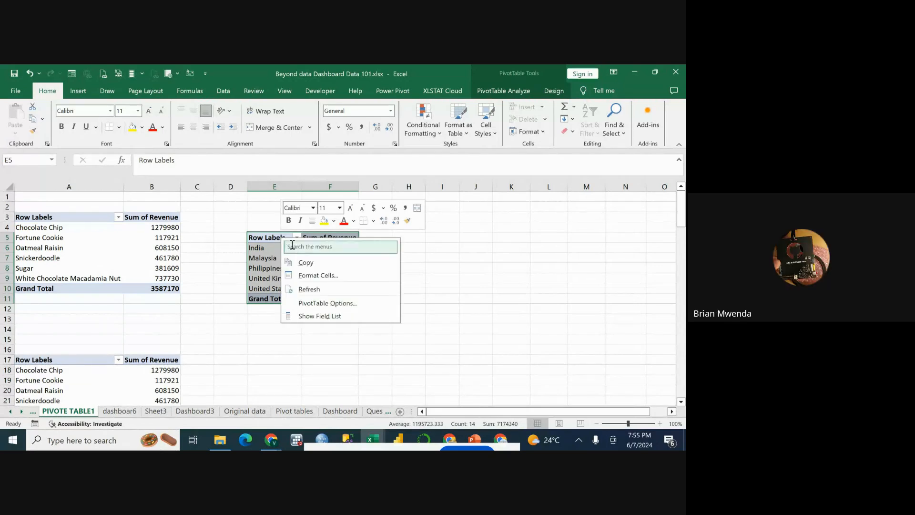
{"action": "left_click", "coordinate": [305, 295]}
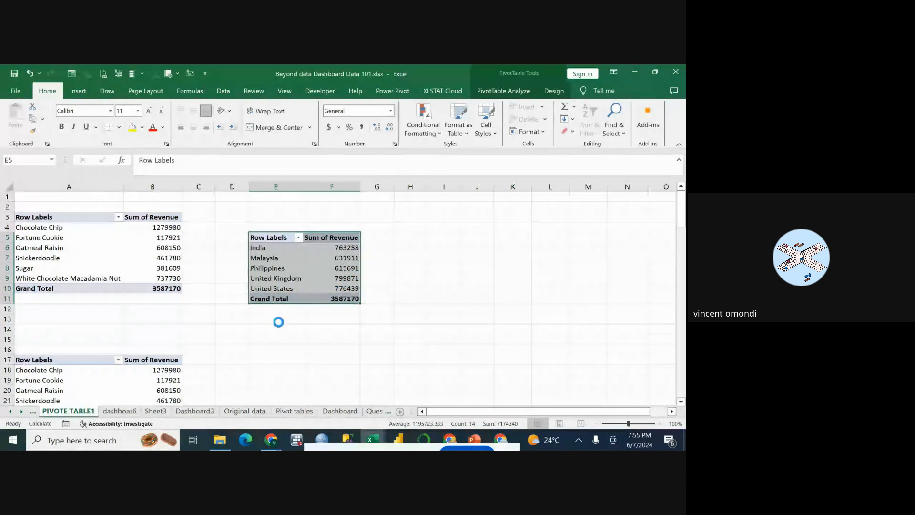
{"action": "left_click", "coordinate": [293, 350]}
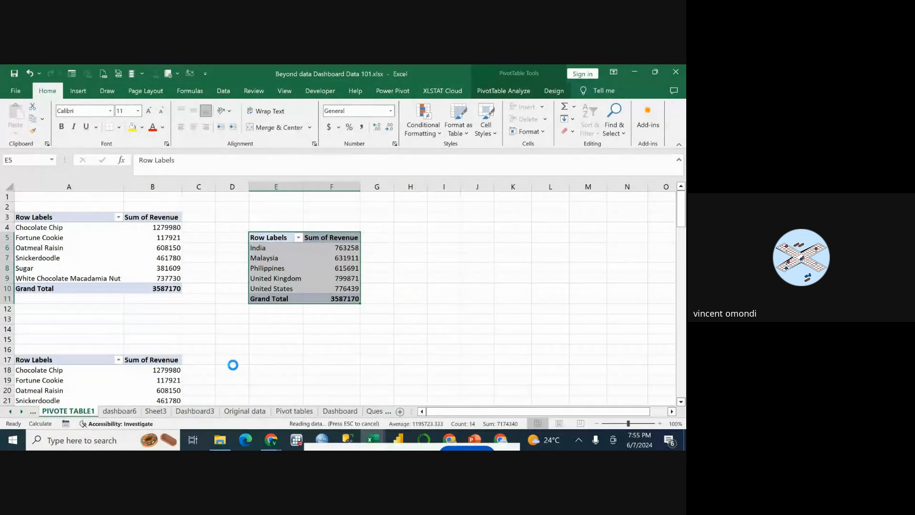
Compare the charts on the Dashboard3 sheet with their source PivotTables on the PIVOTE TABLE1 sheet.
{"action": "left_click", "coordinate": [208, 412]}
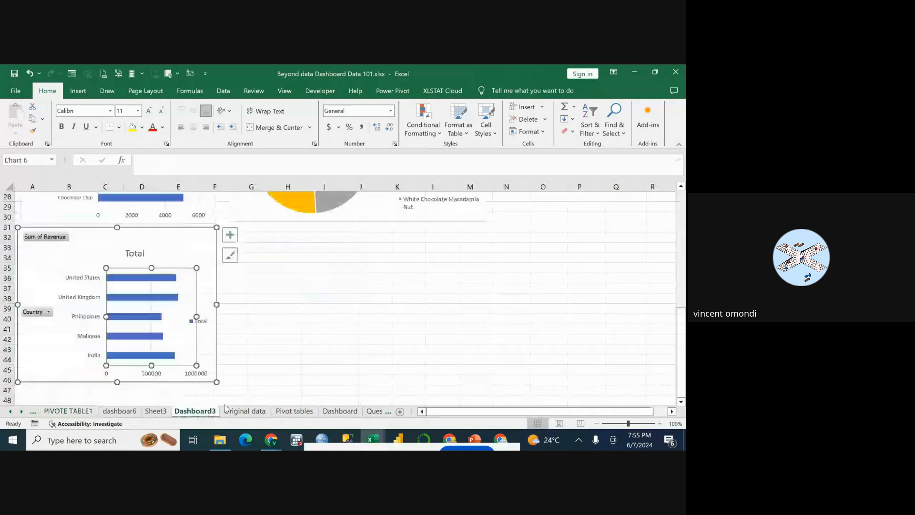
{"action": "scroll", "coordinate": [329, 331], "scroll_direction": "up", "scroll_amount": 4}
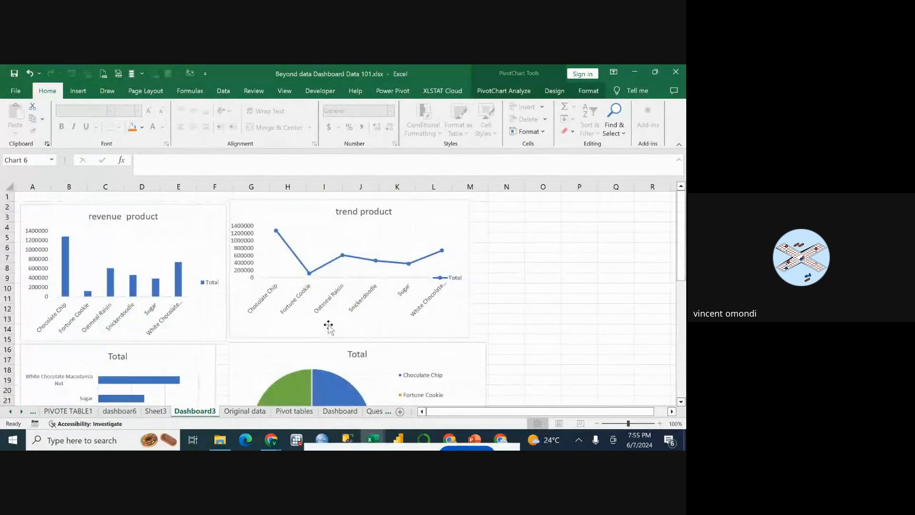
{"action": "left_click", "coordinate": [68, 411]}
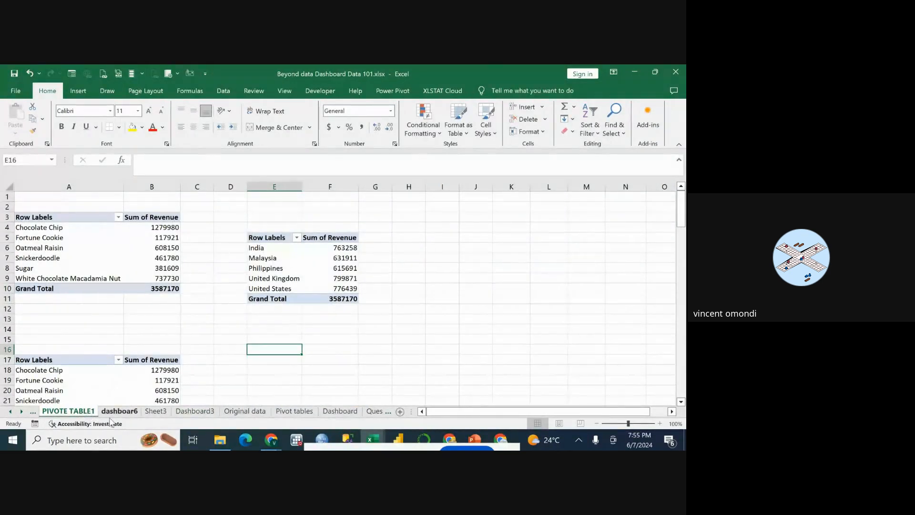
{"action": "left_click", "coordinate": [183, 411]}
{"action": "left_click", "coordinate": [81, 412]}
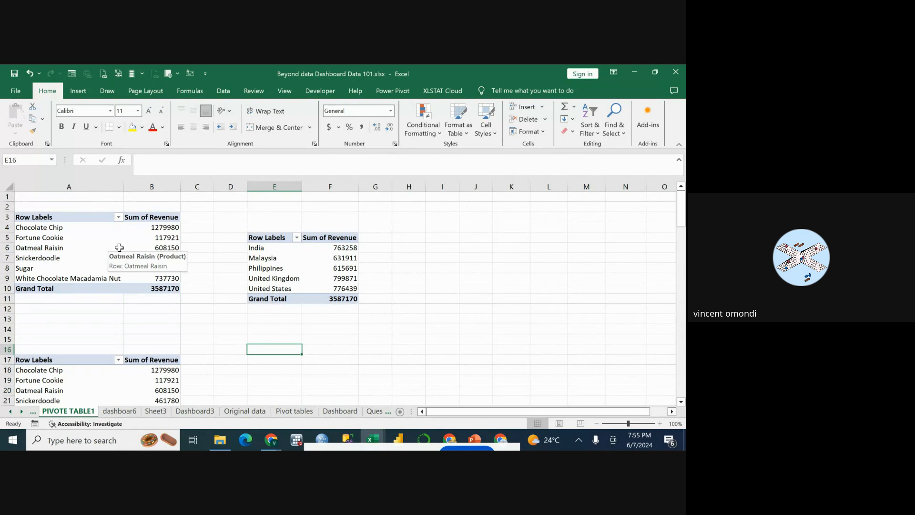
{"action": "left_click", "coordinate": [159, 307]}
{"action": "left_click", "coordinate": [171, 267]}
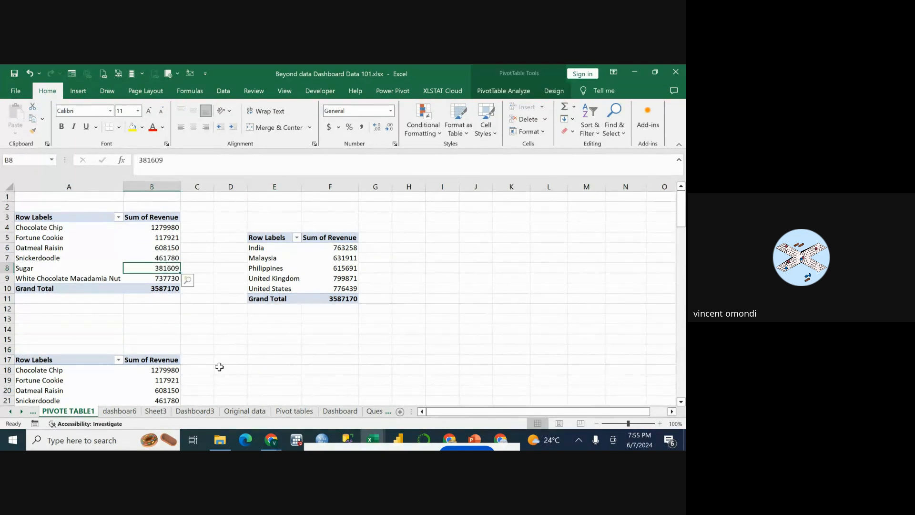
{"action": "left_click", "coordinate": [195, 411]}
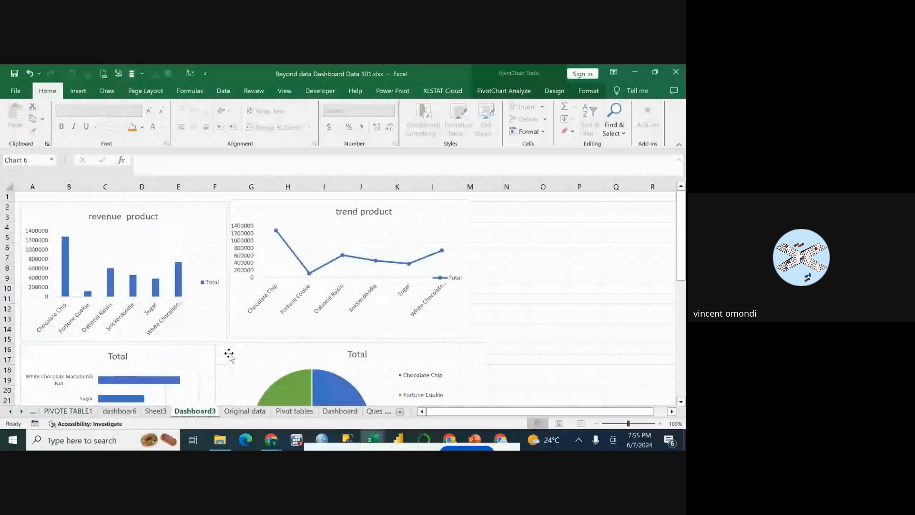
{"action": "scroll", "coordinate": [253, 312], "scroll_direction": "down", "scroll_amount": 2}
{"action": "scroll", "coordinate": [253, 312], "scroll_direction": "down", "scroll_amount": 7}
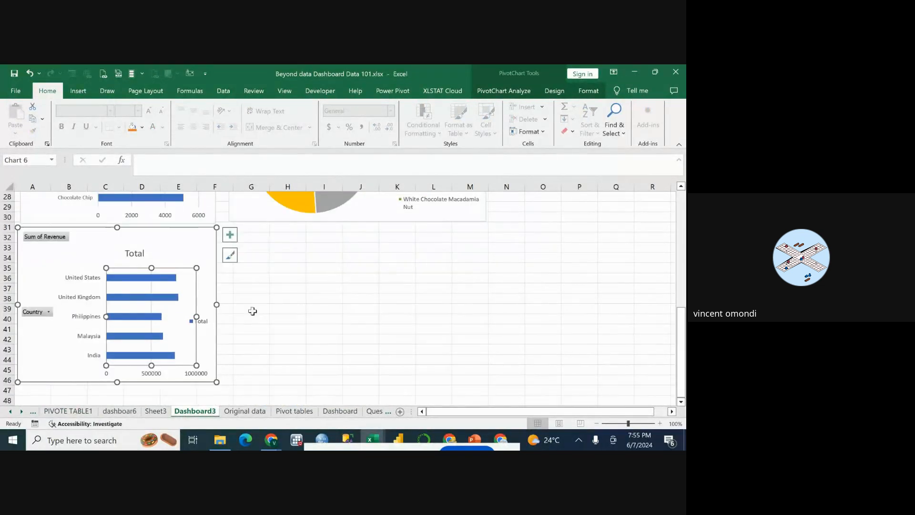
{"action": "scroll", "coordinate": [253, 312], "scroll_direction": "up", "scroll_amount": 5}
{"action": "scroll", "coordinate": [253, 312], "scroll_direction": "up", "scroll_amount": 4}
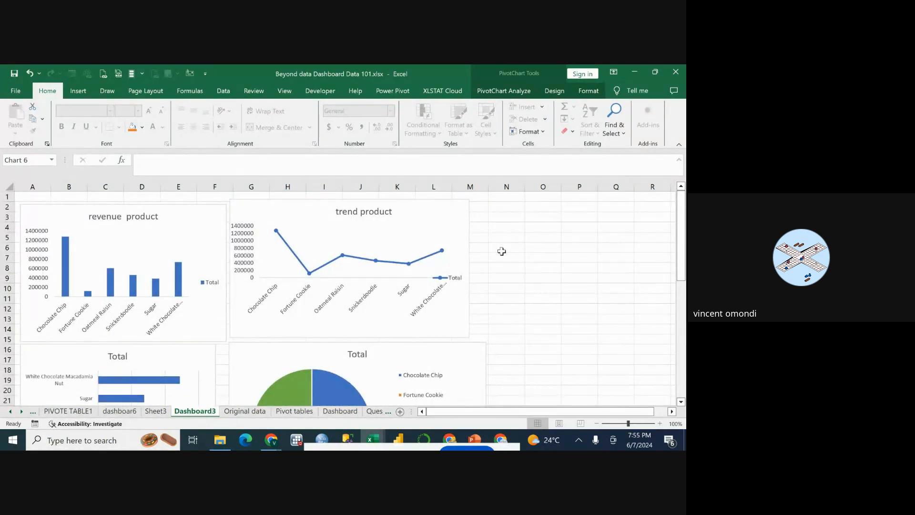
Look over all the Dashboard3 charts, select the product pie chart, and dismiss the low-battery notice.
{"action": "left_click", "coordinate": [502, 252]}
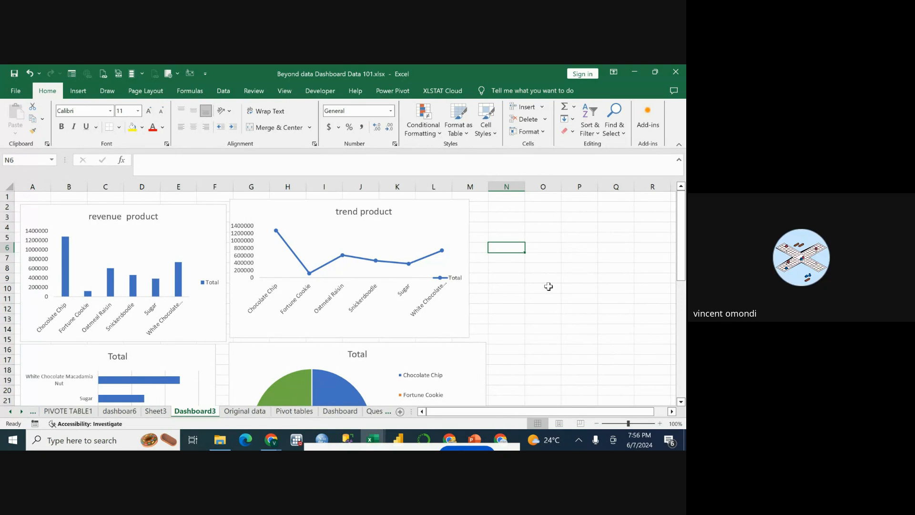
{"action": "scroll", "coordinate": [544, 282], "scroll_direction": "down", "scroll_amount": 2}
{"action": "scroll", "coordinate": [548, 287], "scroll_direction": "down", "scroll_amount": 1}
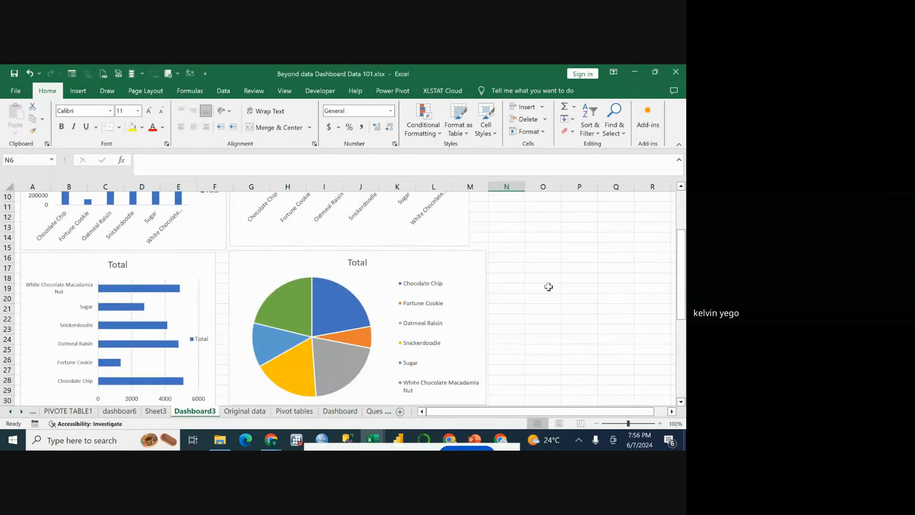
{"action": "scroll", "coordinate": [548, 287], "scroll_direction": "up", "scroll_amount": 3}
{"action": "scroll", "coordinate": [549, 287], "scroll_direction": "down", "scroll_amount": 8}
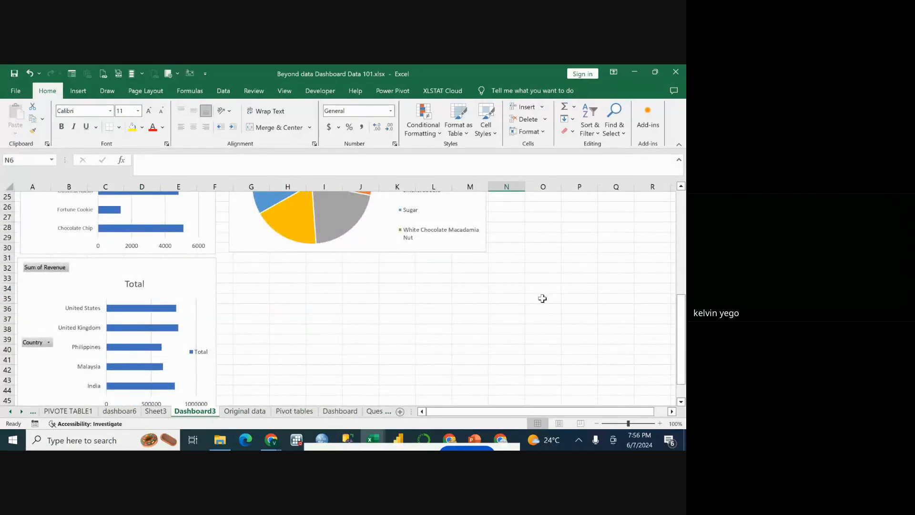
{"action": "scroll", "coordinate": [500, 306], "scroll_direction": "up", "scroll_amount": 6}
{"action": "left_click", "coordinate": [388, 299]}
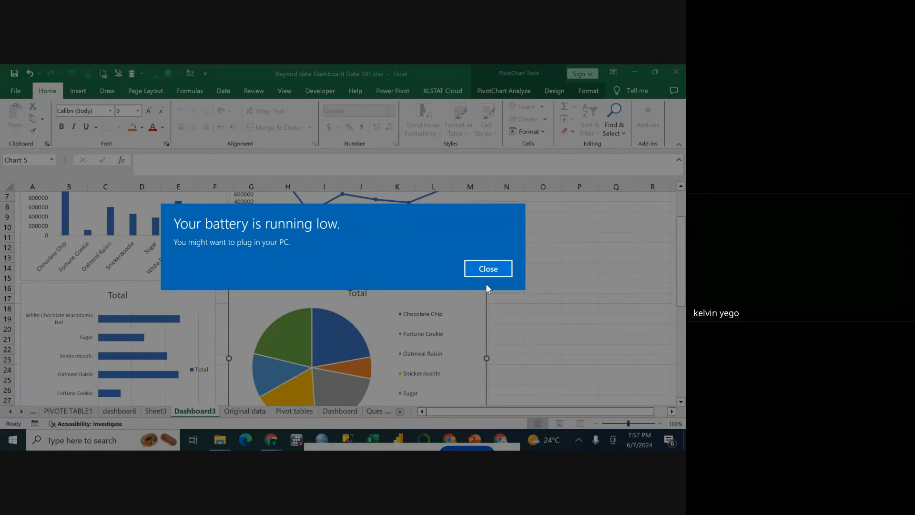
{"action": "left_click", "coordinate": [497, 267]}
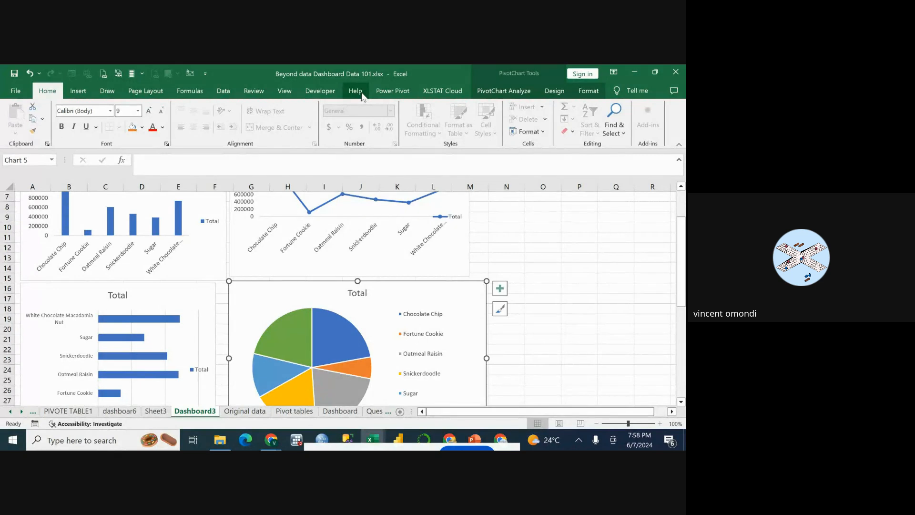
Inspect the Chocolate Chip slice's data details in the product profit pie chart.
{"action": "mouse_move", "coordinate": [326, 332]}
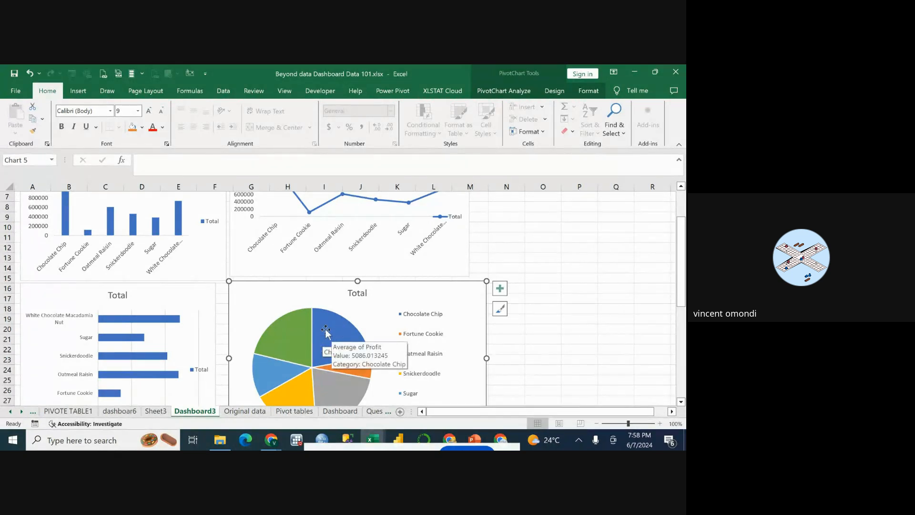
{"action": "scroll", "coordinate": [316, 317], "scroll_direction": "down", "scroll_amount": 1}
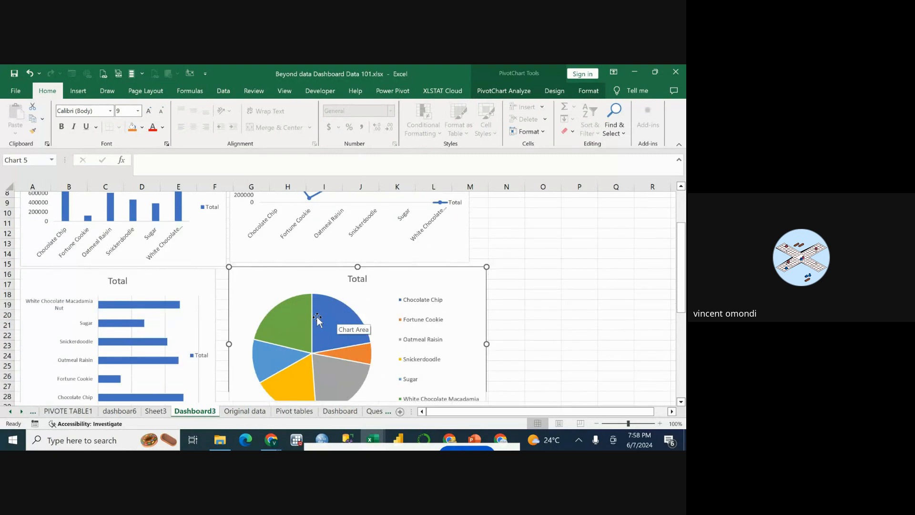
{"action": "scroll", "coordinate": [317, 317], "scroll_direction": "down", "scroll_amount": 2}
{"action": "mouse_move", "coordinate": [340, 268]}
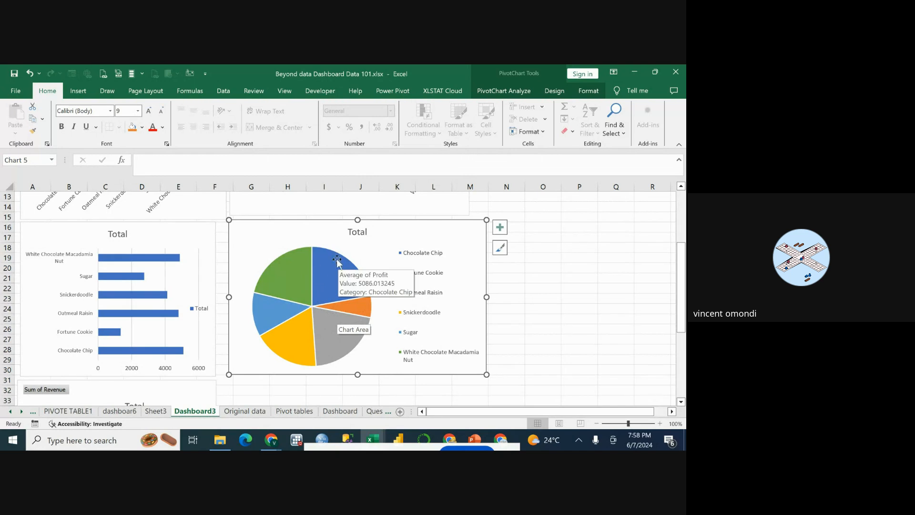
{"action": "scroll", "coordinate": [337, 262], "scroll_direction": "up", "scroll_amount": 1}
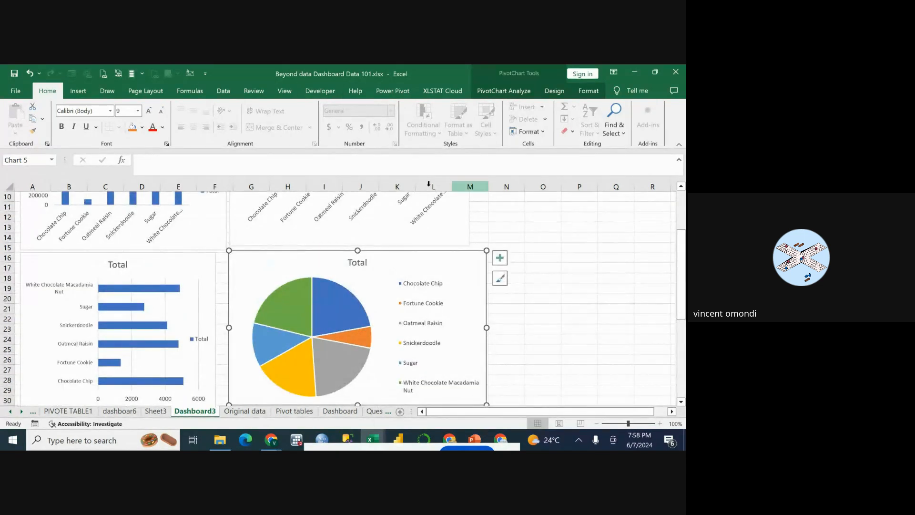
View the Combo option among the chart types for the product pie chart, dismiss the dialog and deselect the chart.
{"action": "left_click", "coordinate": [507, 91]}
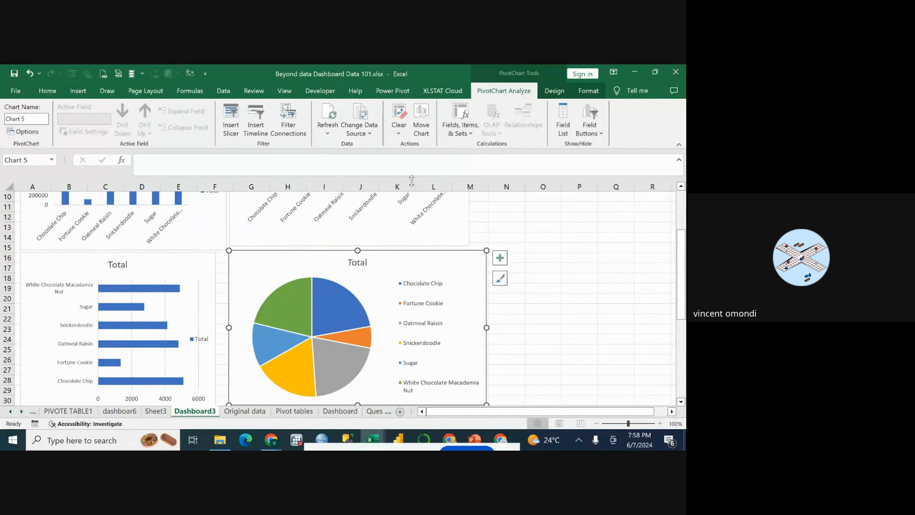
{"action": "right_click", "coordinate": [391, 269]}
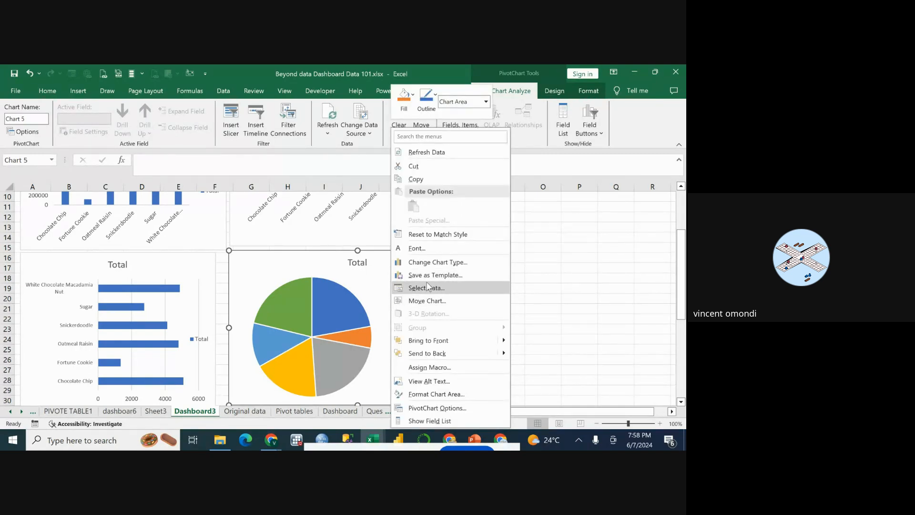
{"action": "left_click", "coordinate": [433, 262]}
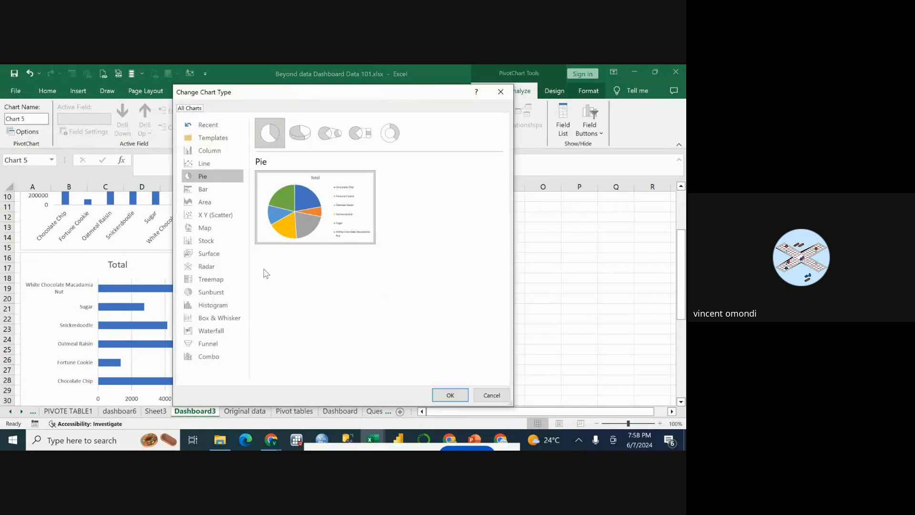
{"action": "left_click", "coordinate": [208, 358]}
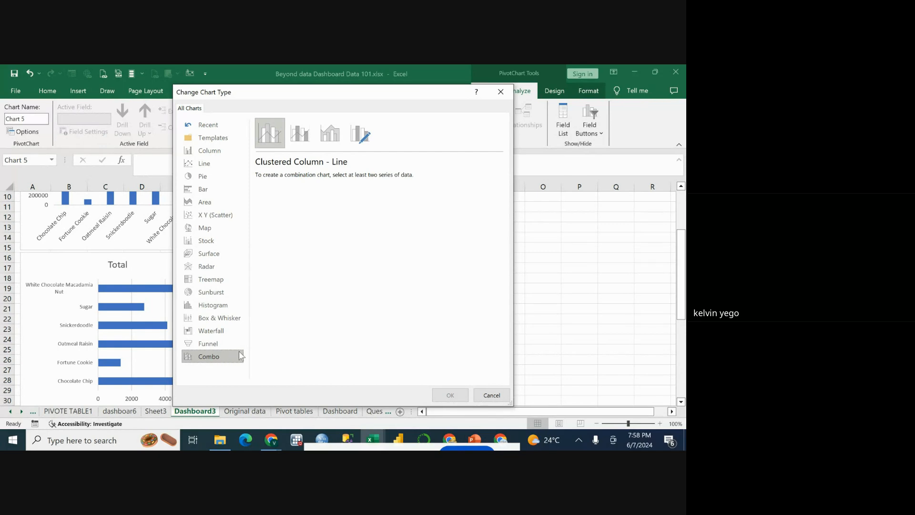
{"action": "left_click", "coordinate": [506, 95]}
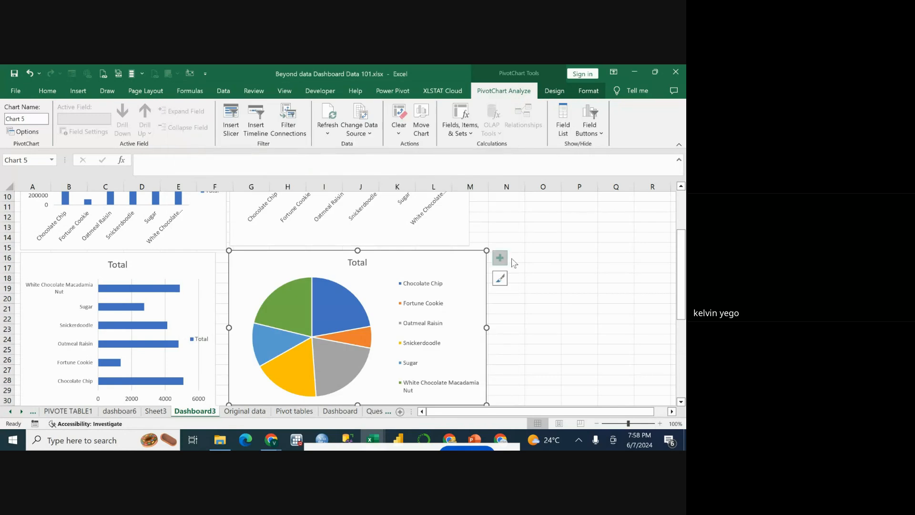
{"action": "left_click", "coordinate": [548, 248]}
{"action": "left_click", "coordinate": [483, 210]}
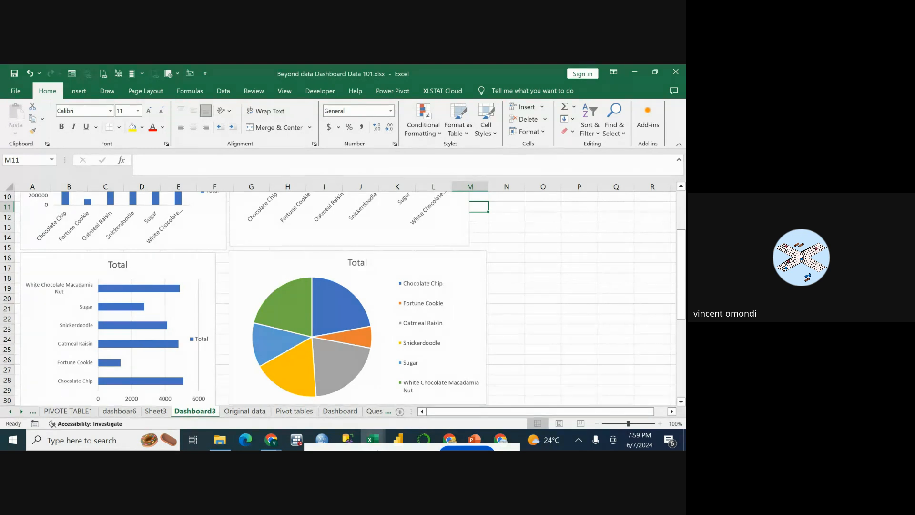
Minimize the workbook window, switch to the Google Meet call and stop presenting the screen.
{"action": "left_click", "coordinate": [636, 71]}
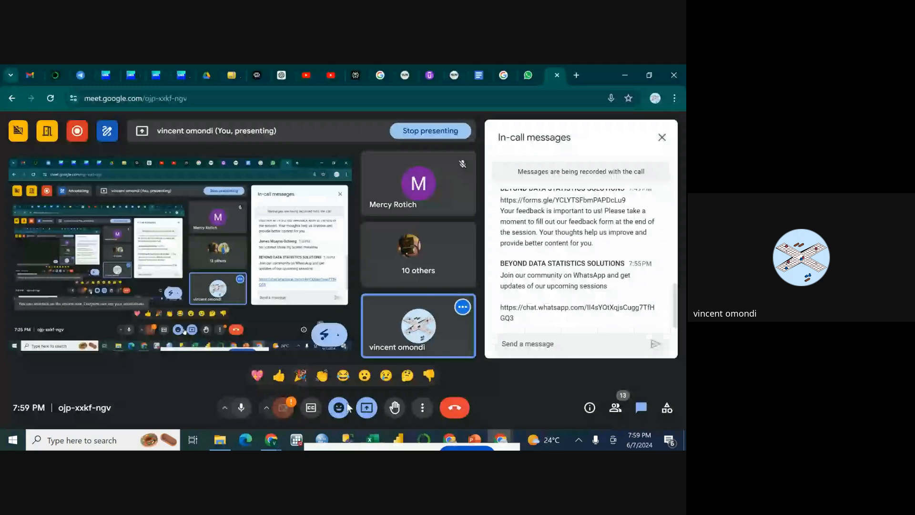
{"action": "left_click", "coordinate": [367, 408]}
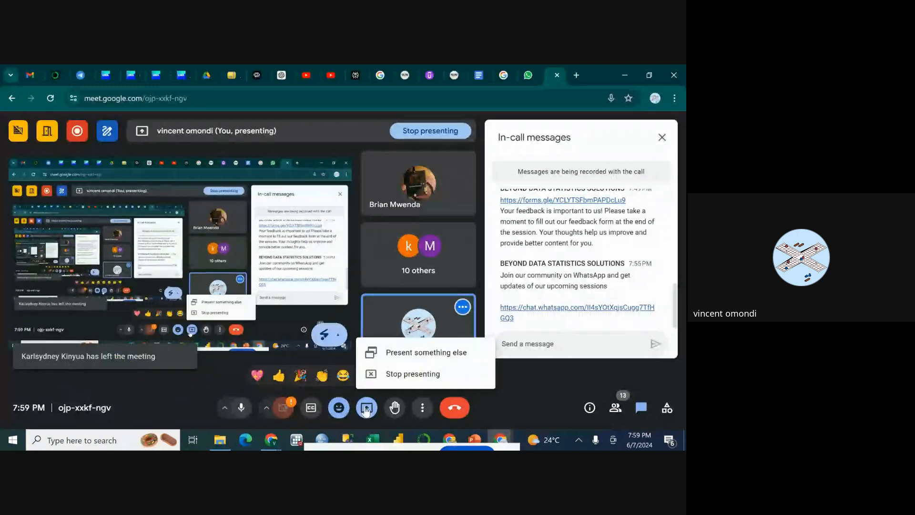
{"action": "left_click", "coordinate": [388, 374]}
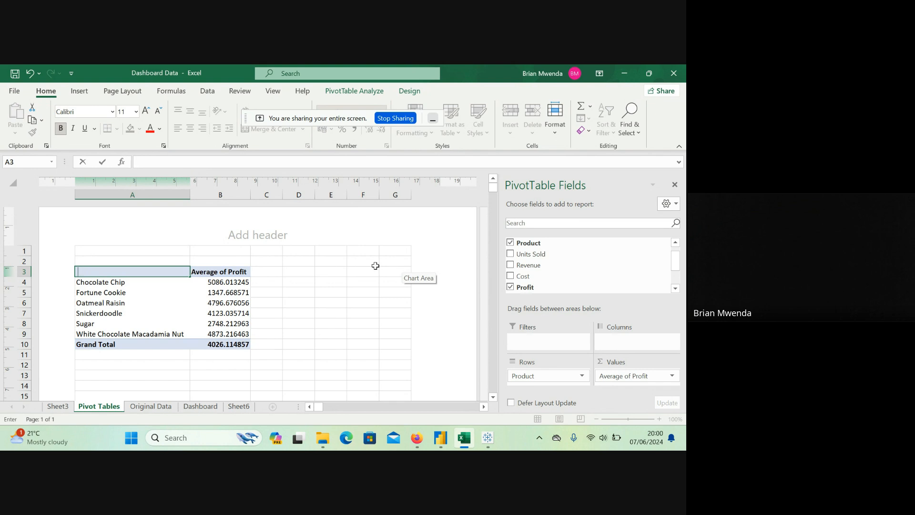
On the Dashboard sheet, shift the plot area of the Average of Profit column chart in columns J–N toward its legend, then deselect the chart.
{"action": "left_click", "coordinate": [198, 407]}
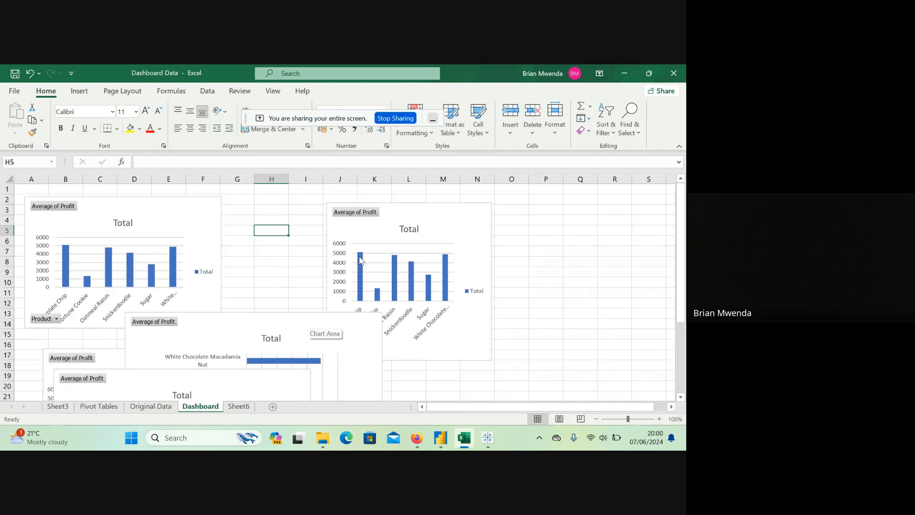
{"action": "left_click_drag", "start_coordinate": [453, 252], "coordinate": [479, 247]}
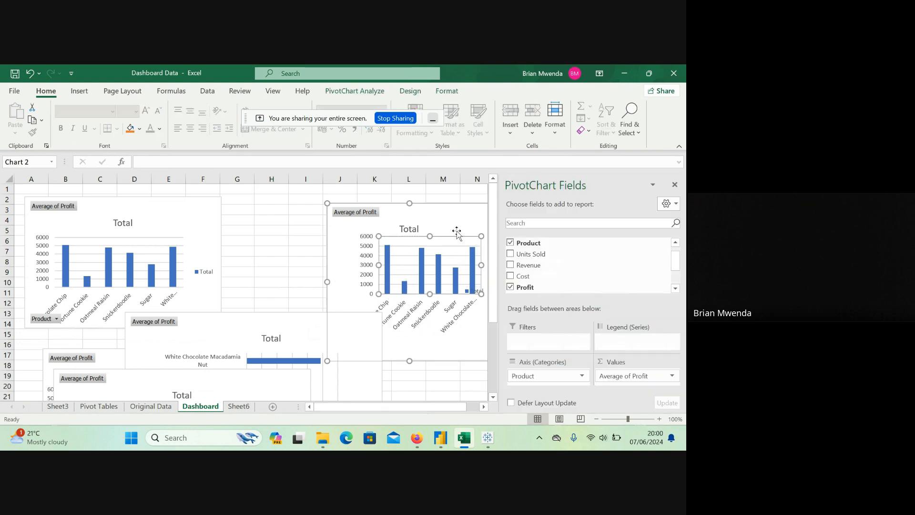
{"action": "left_click", "coordinate": [285, 234]}
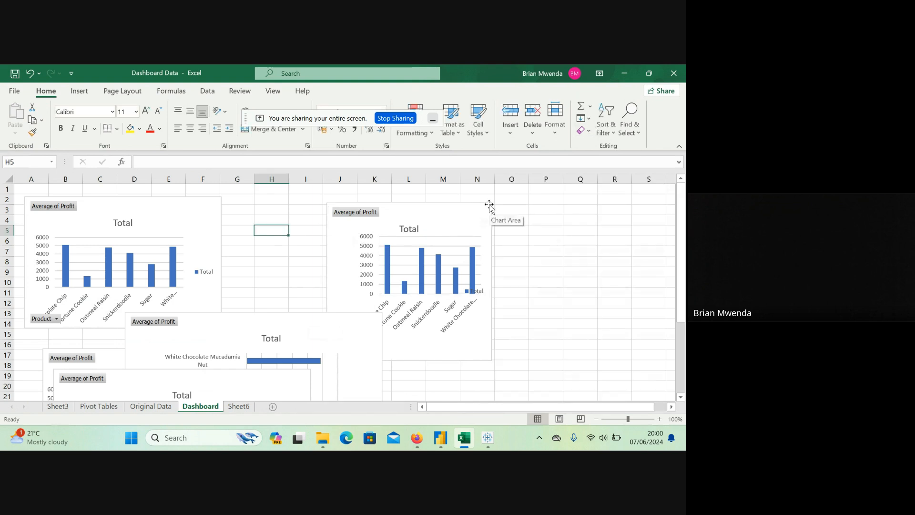
Widen the Average of Profit column chart starting in column J to column O, and move it up to row 1 toward column I.
{"action": "left_click_drag", "start_coordinate": [490, 205], "coordinate": [535, 200]}
{"action": "left_click", "coordinate": [226, 247]}
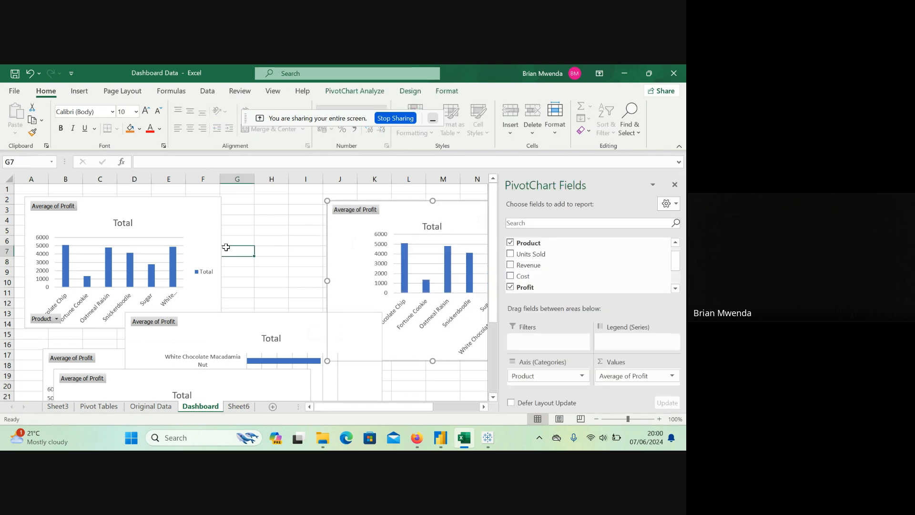
{"action": "left_click", "coordinate": [277, 249]}
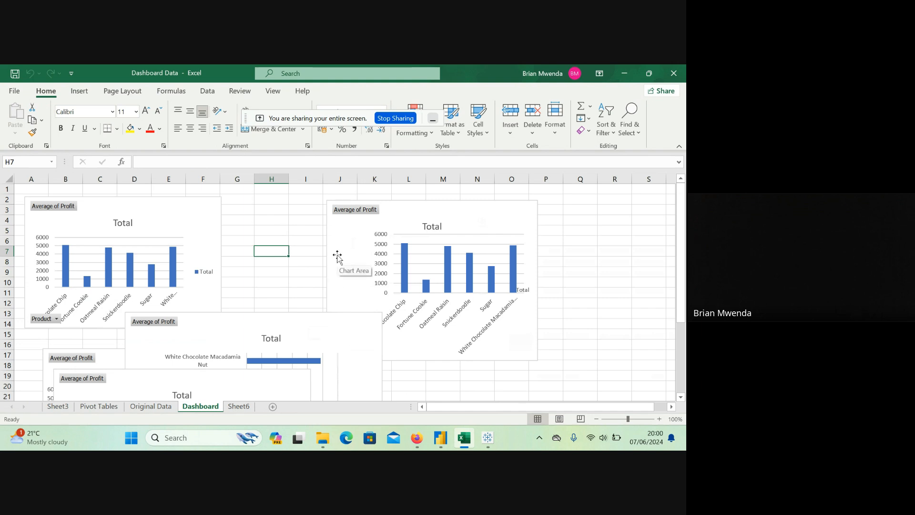
{"action": "left_click_drag", "start_coordinate": [337, 256], "coordinate": [322, 241]}
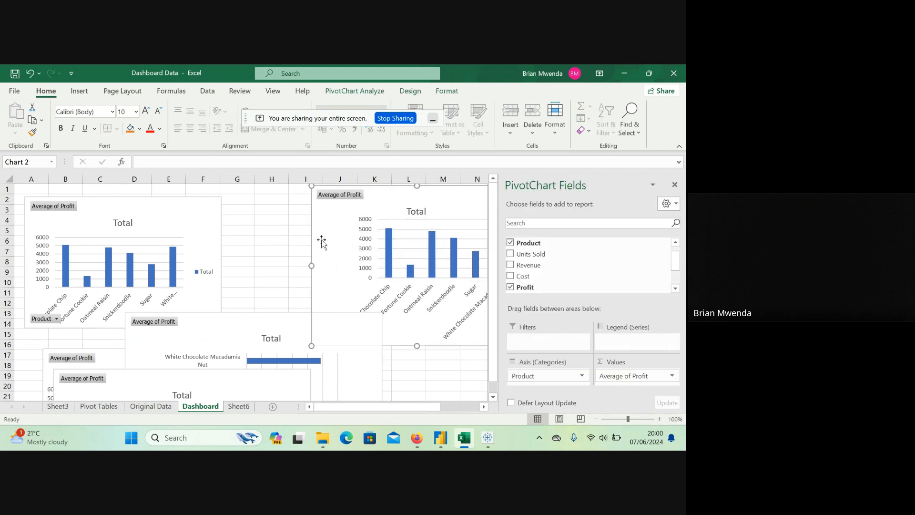
{"action": "left_click", "coordinate": [252, 281]}
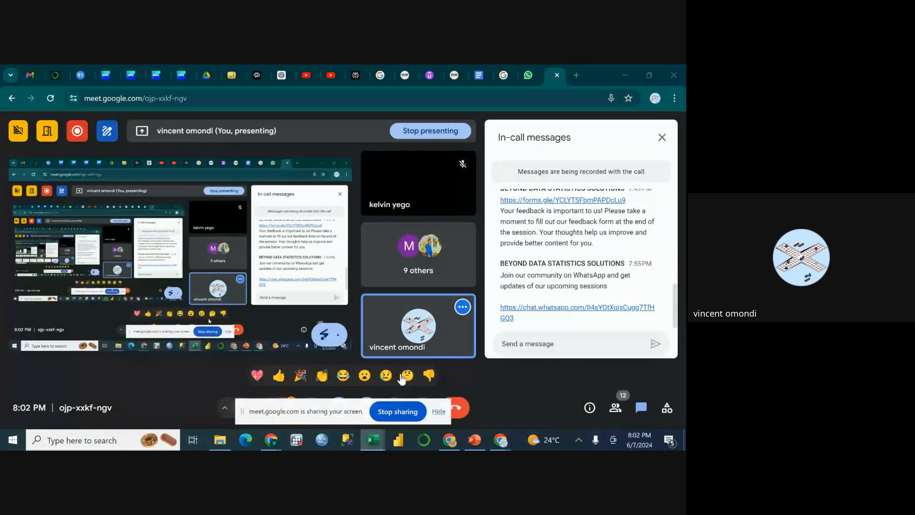
{"action": "scroll", "coordinate": [455, 298], "scroll_direction": "up", "scroll_amount": 3}
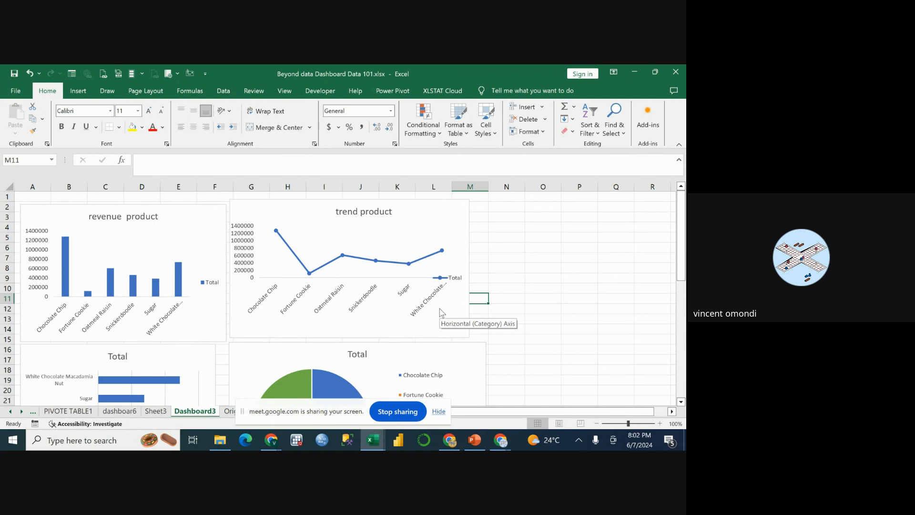
On the Dashboard3 sheet, insert Product, Profit and Units Sold slicers for the revenue product chart.
{"action": "left_click", "coordinate": [208, 225]}
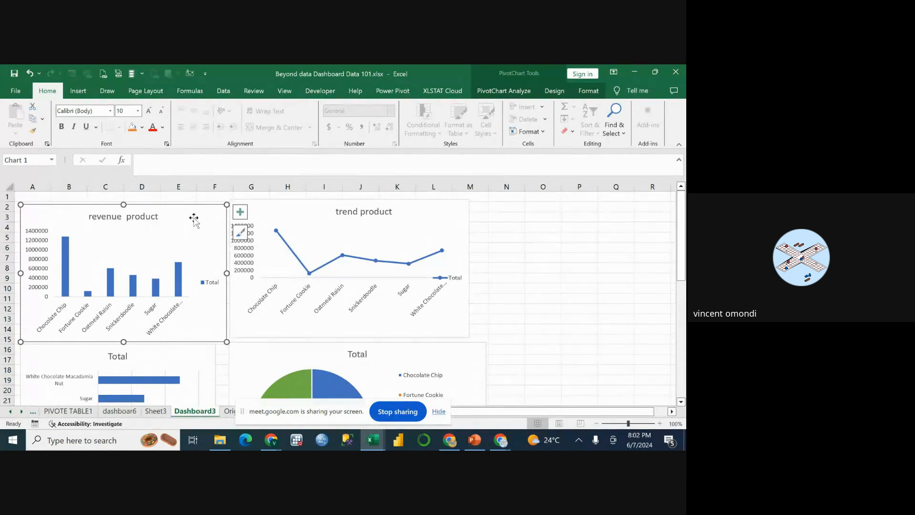
{"action": "left_click", "coordinate": [88, 93]}
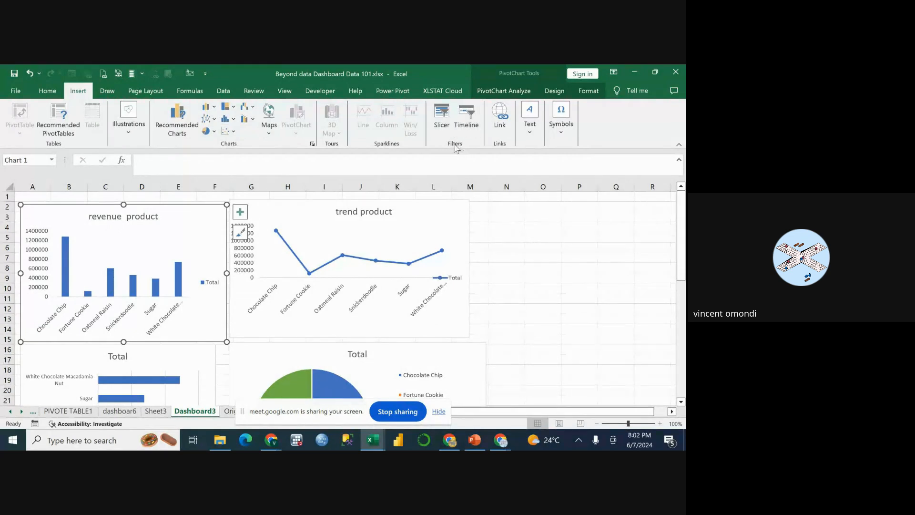
{"action": "left_click", "coordinate": [441, 116]}
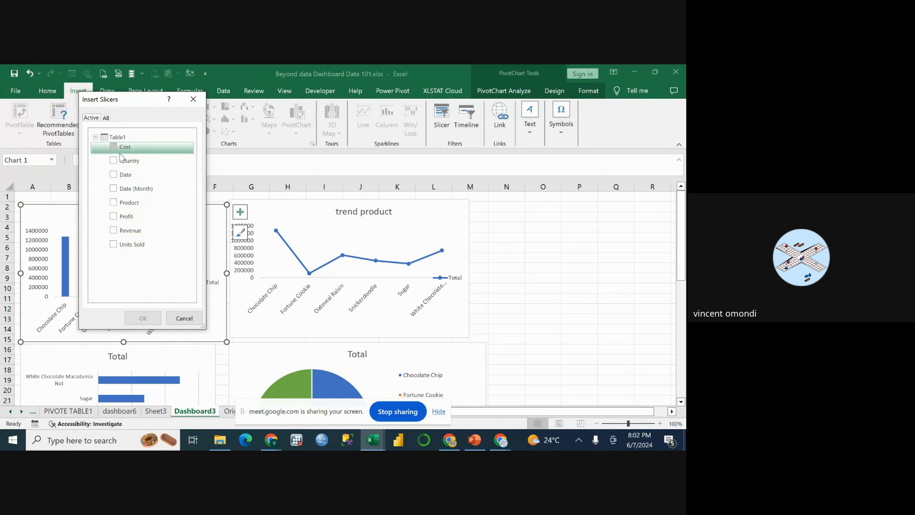
{"action": "left_click", "coordinate": [114, 203]}
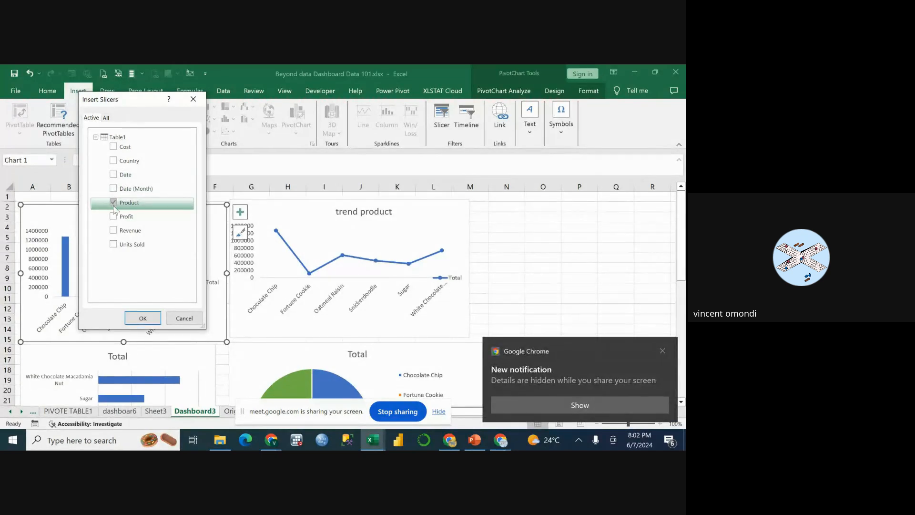
{"action": "left_click", "coordinate": [113, 217]}
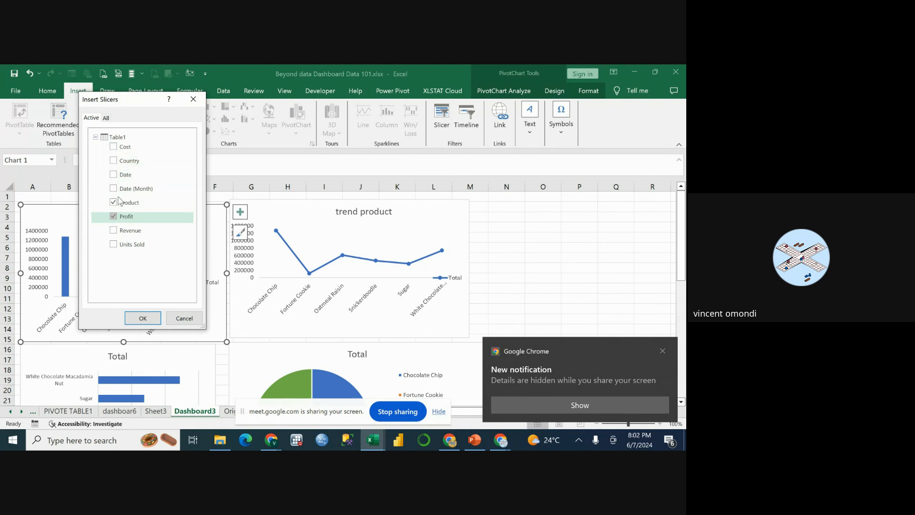
{"action": "left_click", "coordinate": [114, 245]}
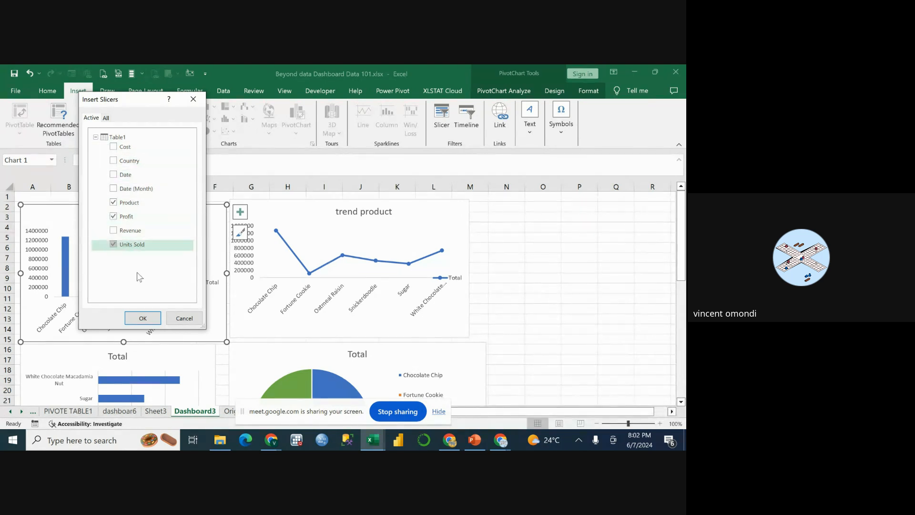
{"action": "left_click", "coordinate": [141, 320]}
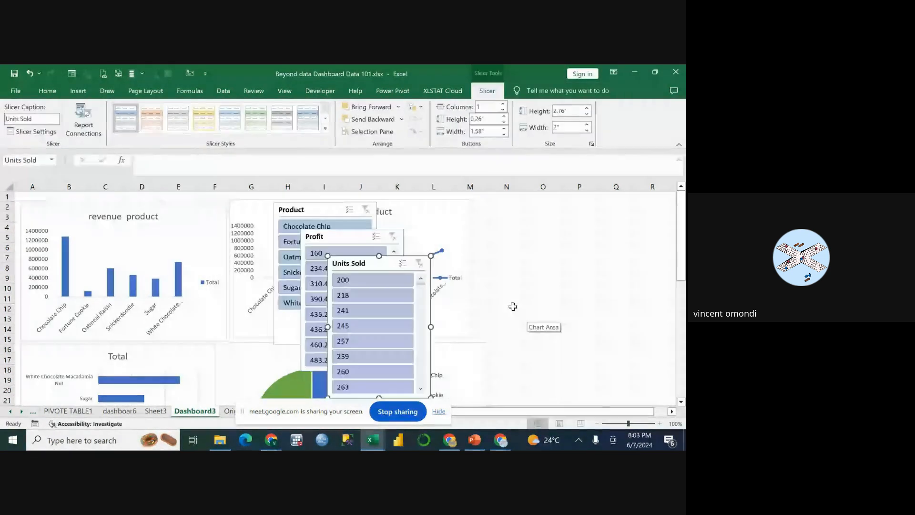
Spread out the slicers: Profit over columns M–O, Units Sold over columns P–R, and Product below them from about row 14.
{"action": "left_click_drag", "start_coordinate": [395, 265], "coordinate": [618, 244]}
{"action": "left_click_drag", "start_coordinate": [350, 239], "coordinate": [503, 224]}
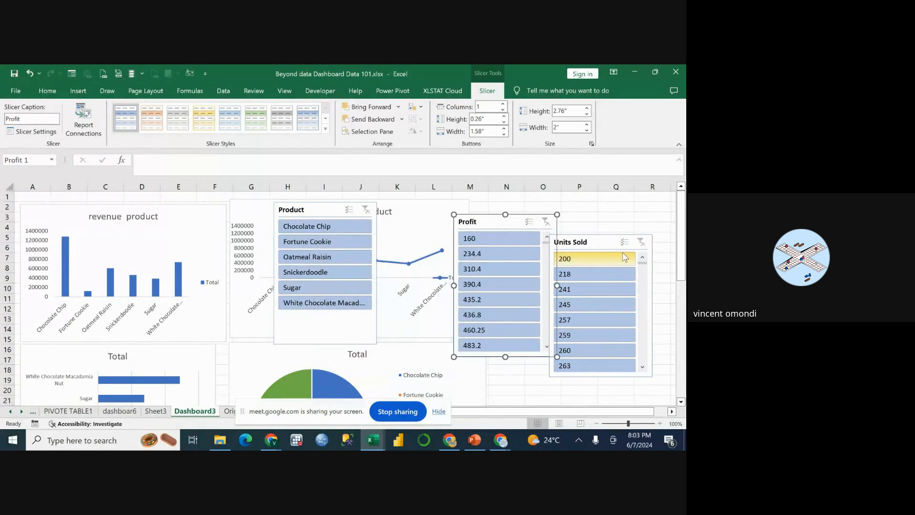
{"action": "left_click_drag", "start_coordinate": [605, 243], "coordinate": [620, 223]}
{"action": "left_click_drag", "start_coordinate": [491, 227], "coordinate": [501, 217]}
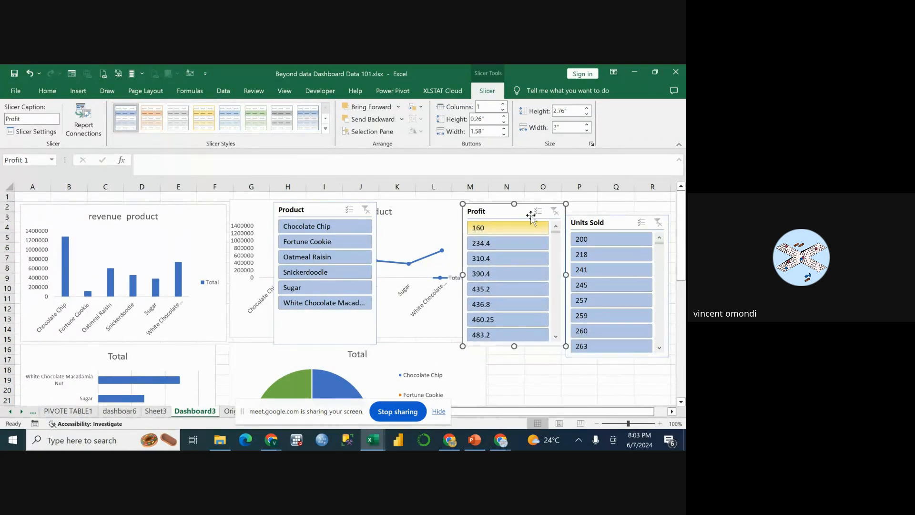
{"action": "left_click", "coordinate": [330, 203]}
{"action": "left_click_drag", "start_coordinate": [330, 203], "coordinate": [550, 327]}
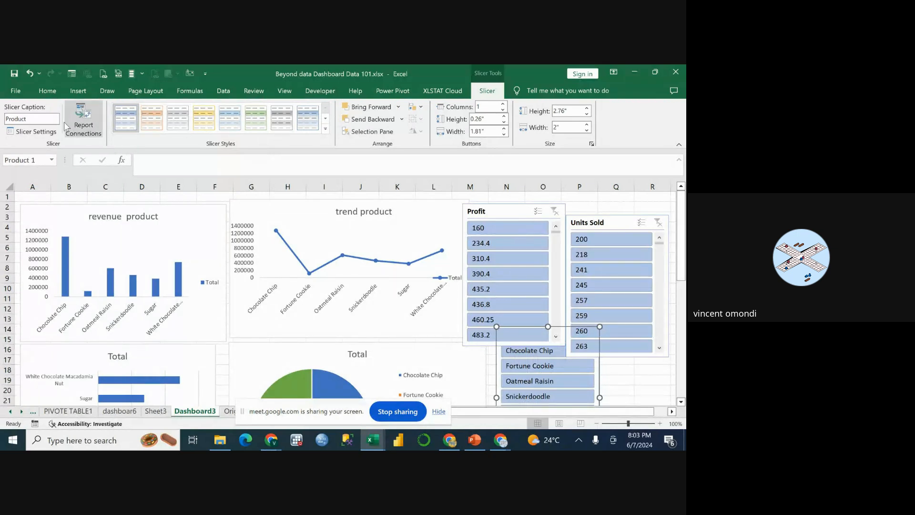
Try the orange slicer style on the Profit slicer, settling on the light green style.
{"action": "left_click", "coordinate": [501, 217]}
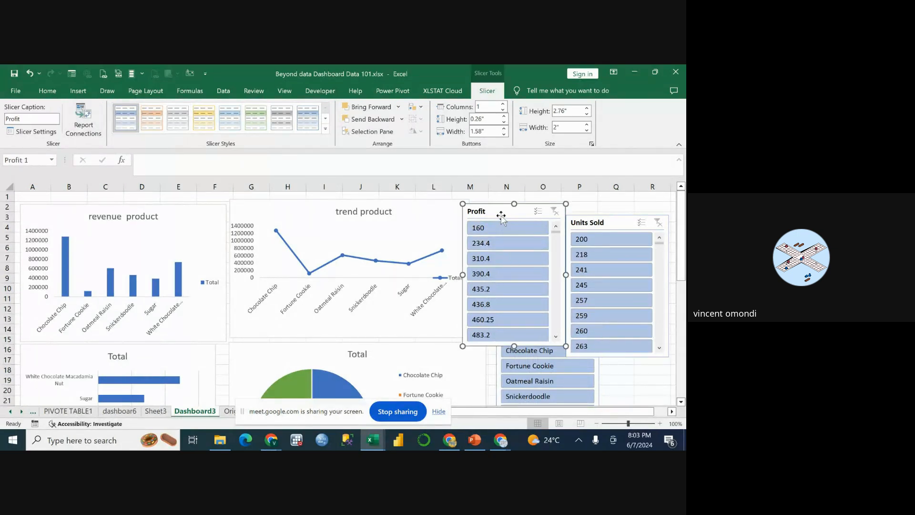
{"action": "left_click", "coordinate": [162, 125]}
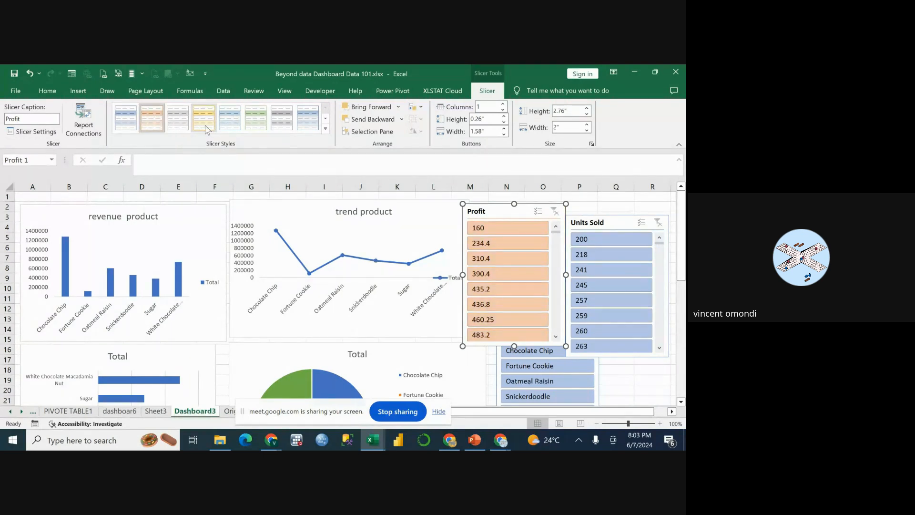
{"action": "left_click", "coordinate": [254, 126]}
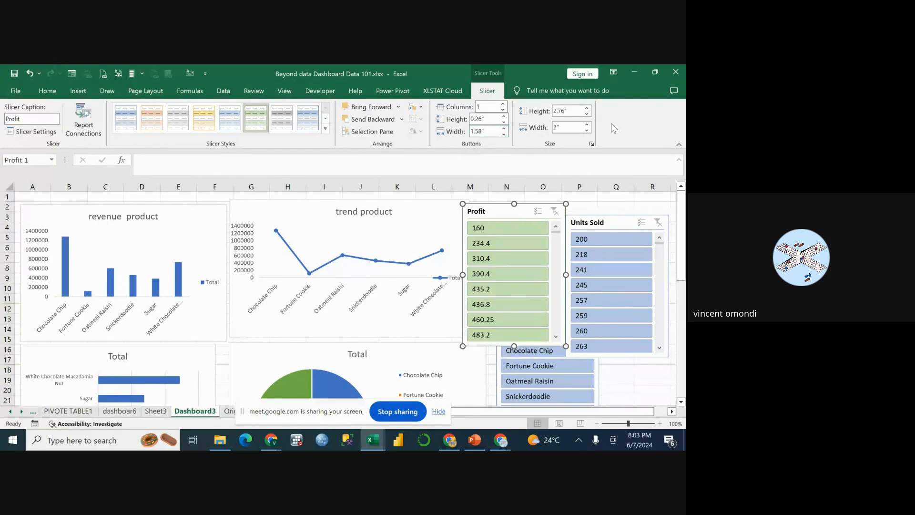
Set the Profit slicer's width to 1.9".
{"action": "left_click", "coordinate": [586, 130]}
{"action": "left_click", "coordinate": [587, 130]}
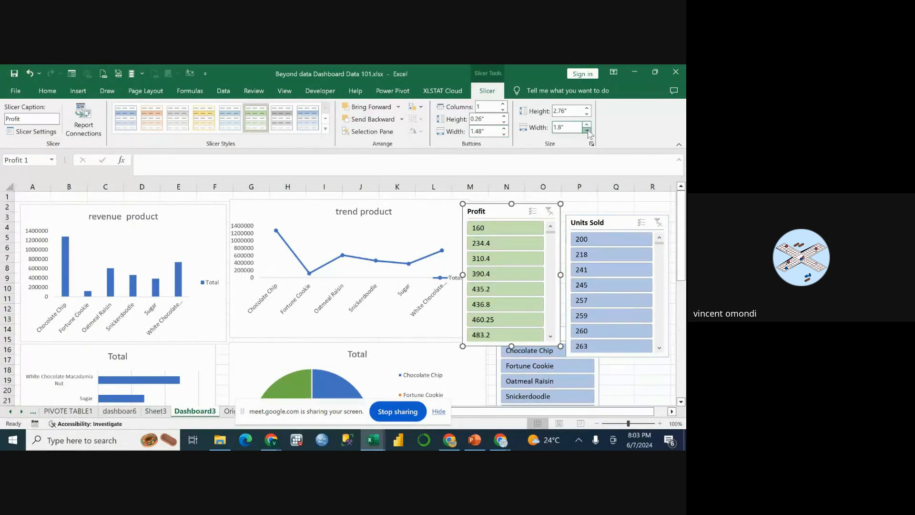
{"action": "left_click", "coordinate": [587, 130]}
{"action": "left_click", "coordinate": [587, 130]}
{"action": "left_click", "coordinate": [586, 130]}
{"action": "left_click", "coordinate": [587, 130]}
{"action": "left_click", "coordinate": [587, 129]}
{"action": "left_click", "coordinate": [587, 129]}
{"action": "left_click", "coordinate": [586, 130]}
{"action": "left_click", "coordinate": [588, 124]}
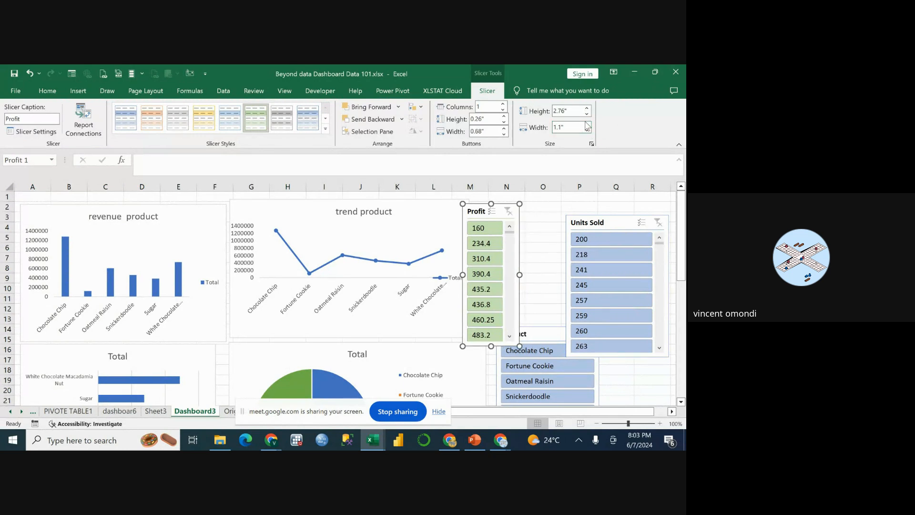
{"action": "left_click", "coordinate": [587, 125]}
{"action": "left_click", "coordinate": [587, 125]}
{"action": "left_click", "coordinate": [588, 124]}
{"action": "left_click", "coordinate": [587, 124]}
{"action": "left_click", "coordinate": [587, 125]}
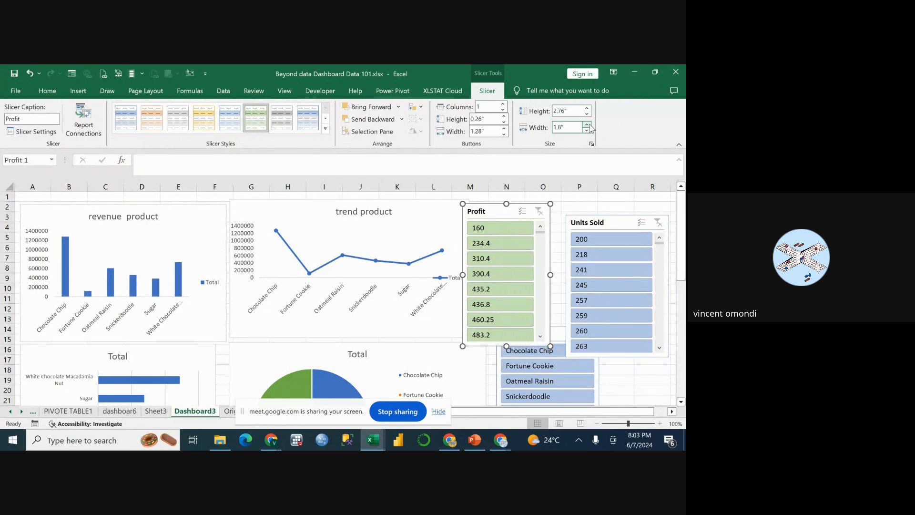
{"action": "left_click", "coordinate": [586, 125]}
{"action": "left_click", "coordinate": [587, 125]}
Set the Profit slicer's height to 1.4".
{"action": "left_click", "coordinate": [586, 108]}
{"action": "left_click", "coordinate": [587, 109]}
{"action": "left_click", "coordinate": [587, 109]}
{"action": "left_click", "coordinate": [586, 109]}
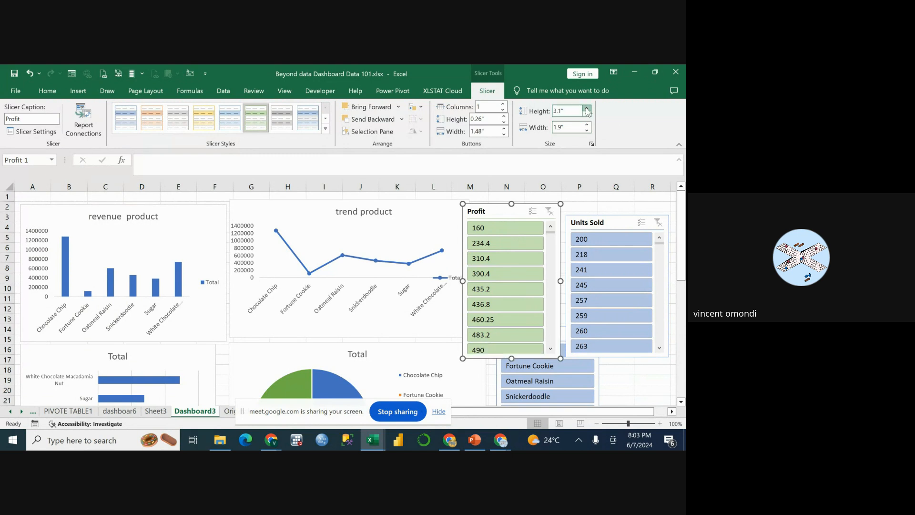
{"action": "left_click", "coordinate": [587, 114]}
{"action": "left_click", "coordinate": [587, 114]}
{"action": "left_click", "coordinate": [586, 114]}
{"action": "left_click", "coordinate": [587, 114]}
{"action": "left_click", "coordinate": [587, 114]}
{"action": "left_click", "coordinate": [587, 115]}
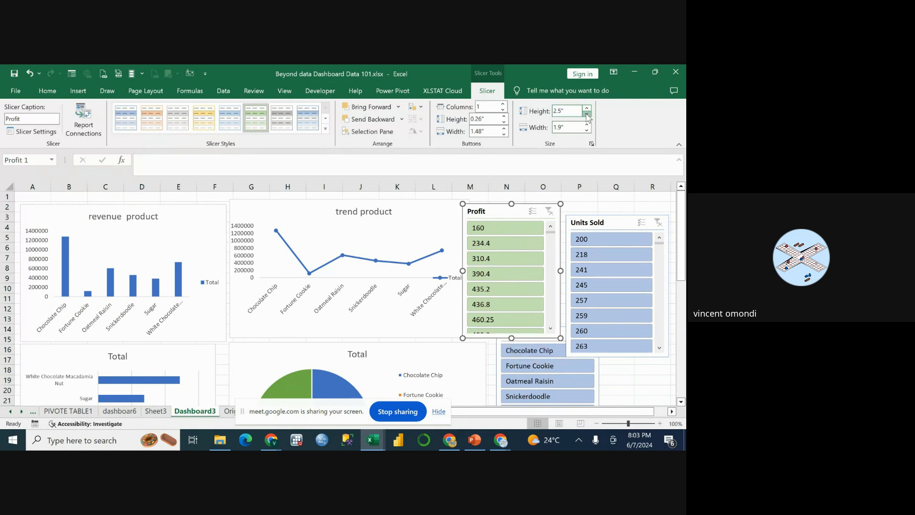
{"action": "left_click", "coordinate": [587, 114]}
{"action": "left_click", "coordinate": [587, 114]}
{"action": "left_click", "coordinate": [587, 114]}
{"action": "left_click", "coordinate": [587, 114]}
{"action": "left_click", "coordinate": [587, 114]}
{"action": "left_click", "coordinate": [586, 114]}
{"action": "left_click", "coordinate": [587, 114]}
{"action": "left_click", "coordinate": [587, 114]}
{"action": "left_click", "coordinate": [587, 114]}
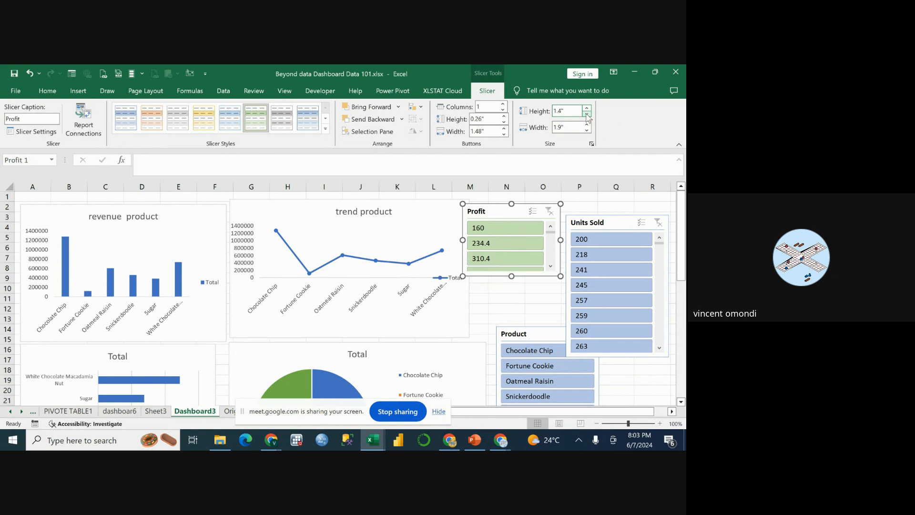
Reposition the Profit slicer beside the trend product chart, level with the chart's upper edge, and scroll its values to 492.
{"action": "left_click", "coordinate": [607, 224]}
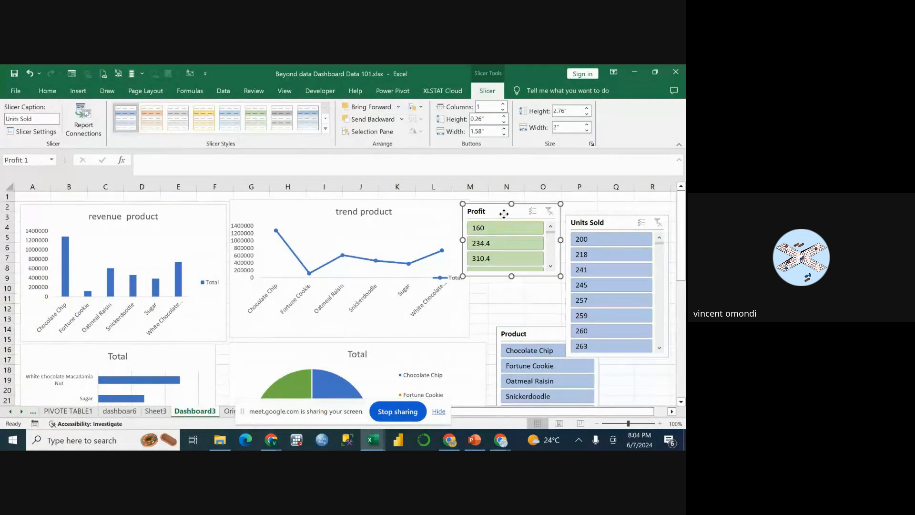
{"action": "left_click_drag", "start_coordinate": [503, 211], "coordinate": [508, 232]}
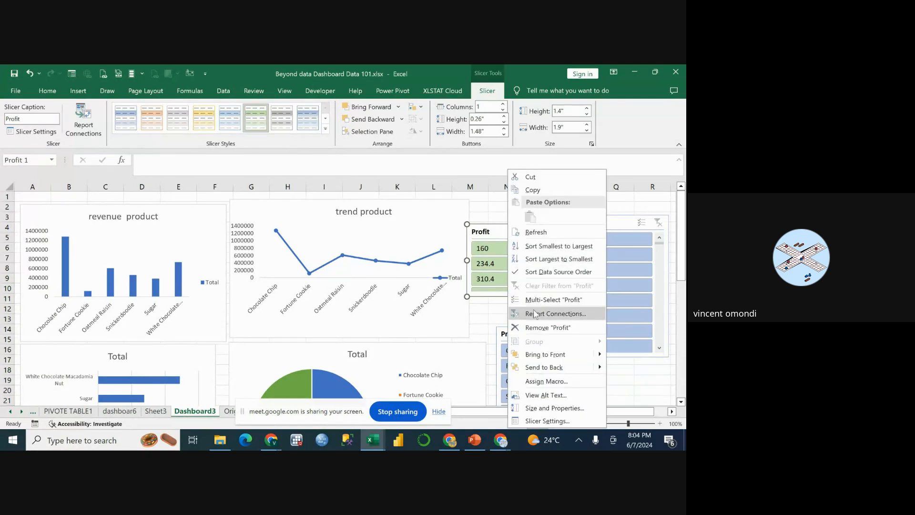
{"action": "left_click", "coordinate": [488, 206]}
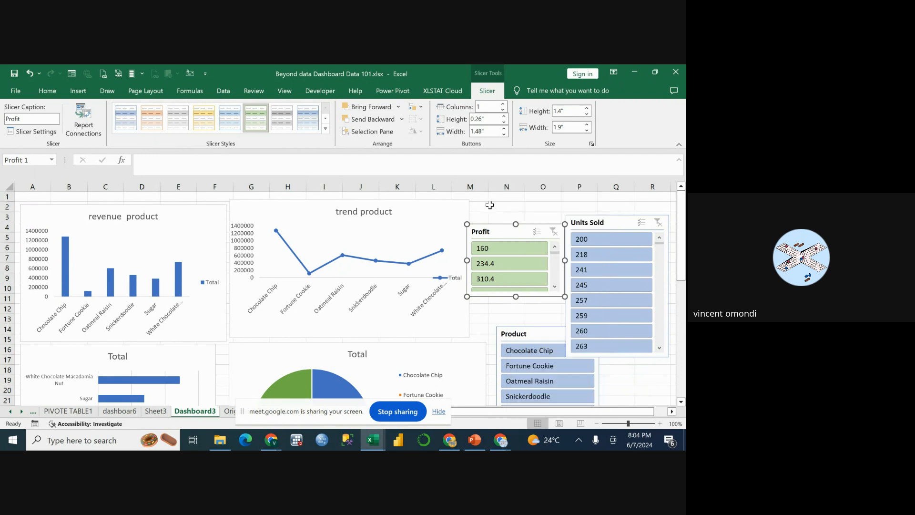
{"action": "scroll", "coordinate": [526, 231], "scroll_direction": "down", "scroll_amount": 3}
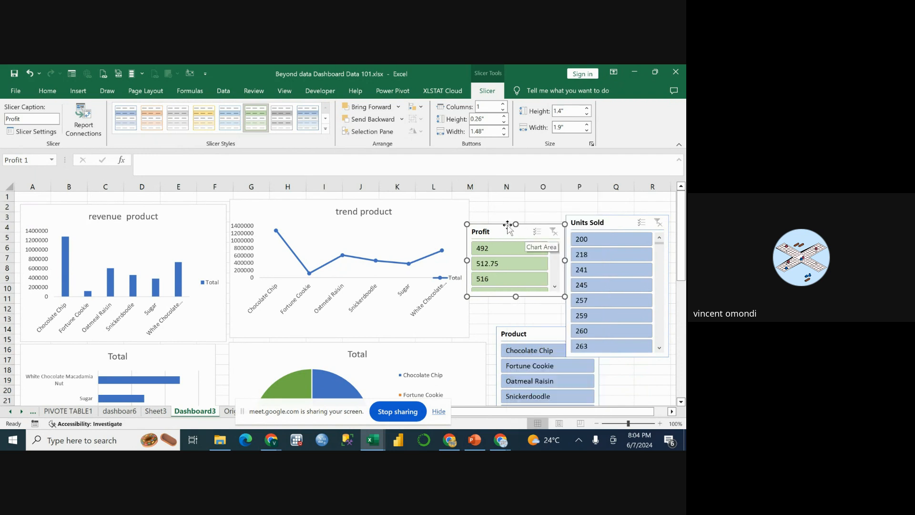
{"action": "left_click_drag", "start_coordinate": [507, 231], "coordinate": [516, 206]}
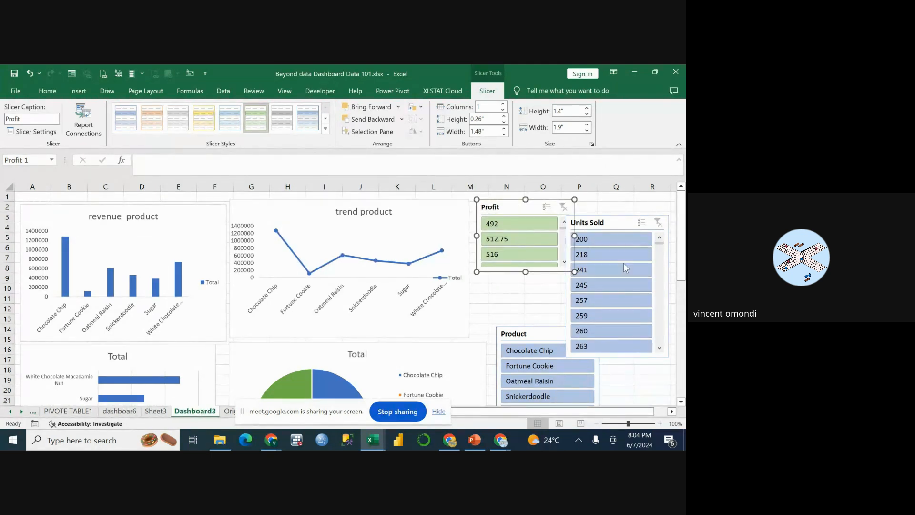
Select Product, Profit and Units Sold as slicer fields for the revenue product chart, and dismiss Insert Slicers without adding them.
{"action": "left_click", "coordinate": [172, 228]}
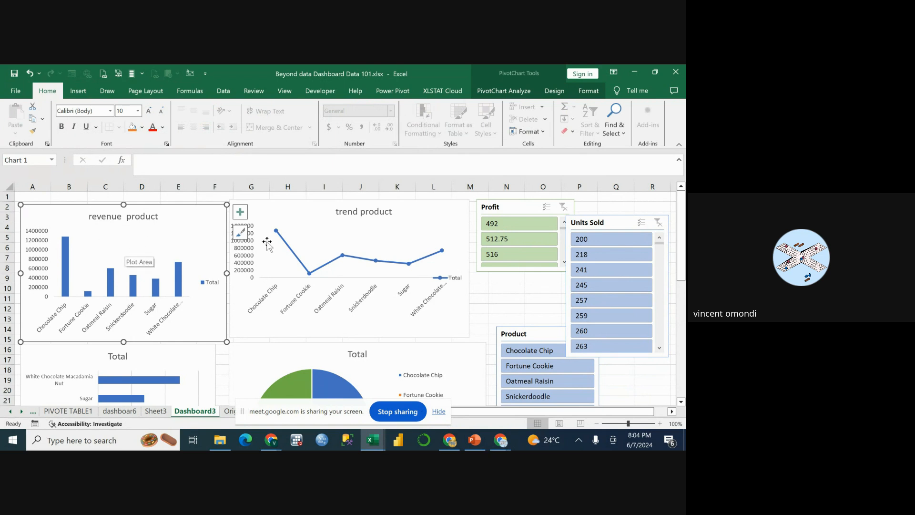
{"action": "left_click", "coordinate": [292, 214]}
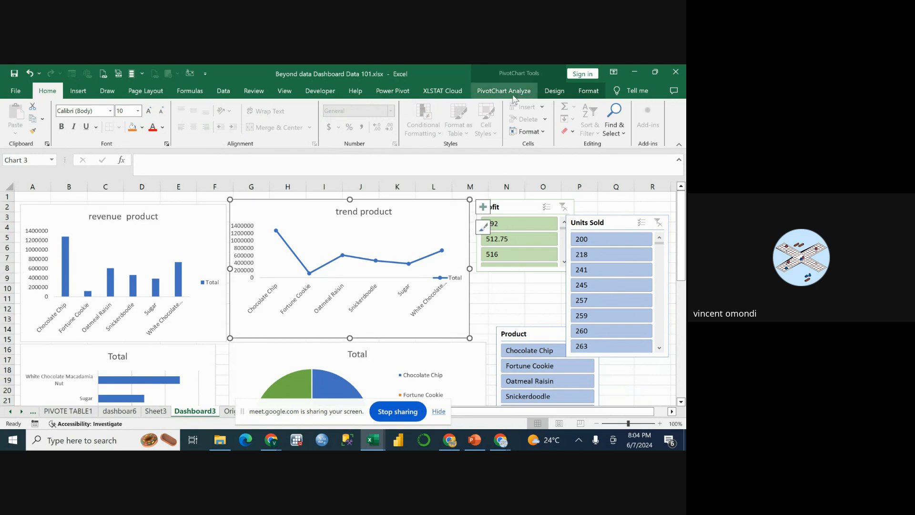
{"action": "left_click", "coordinate": [78, 91]}
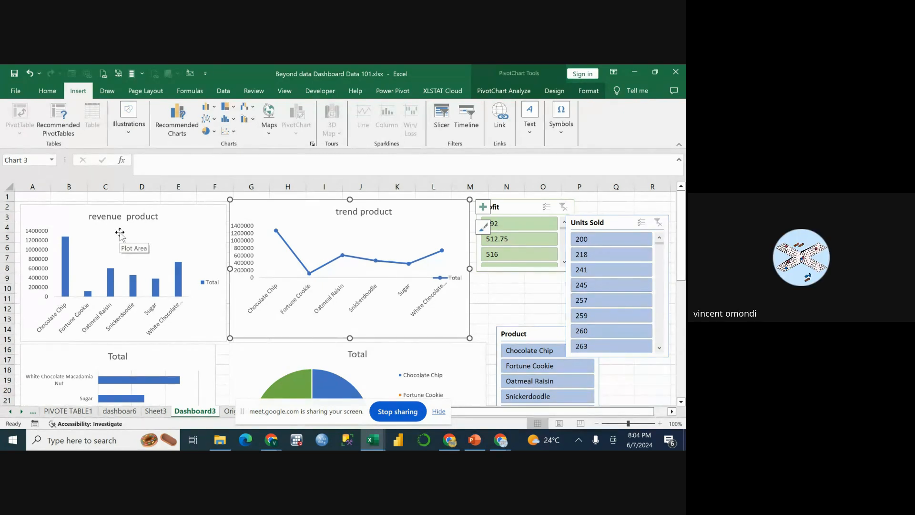
{"action": "right_click", "coordinate": [123, 218]}
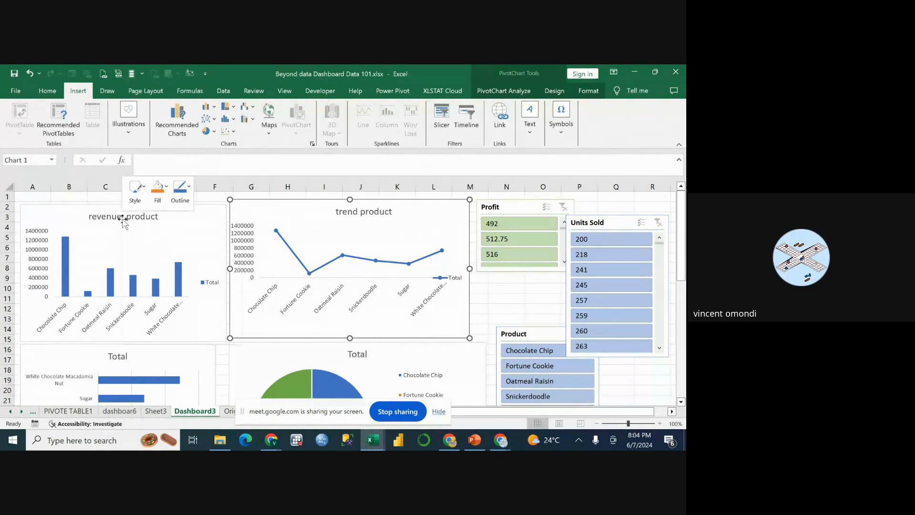
{"action": "key", "text": "Escape"}
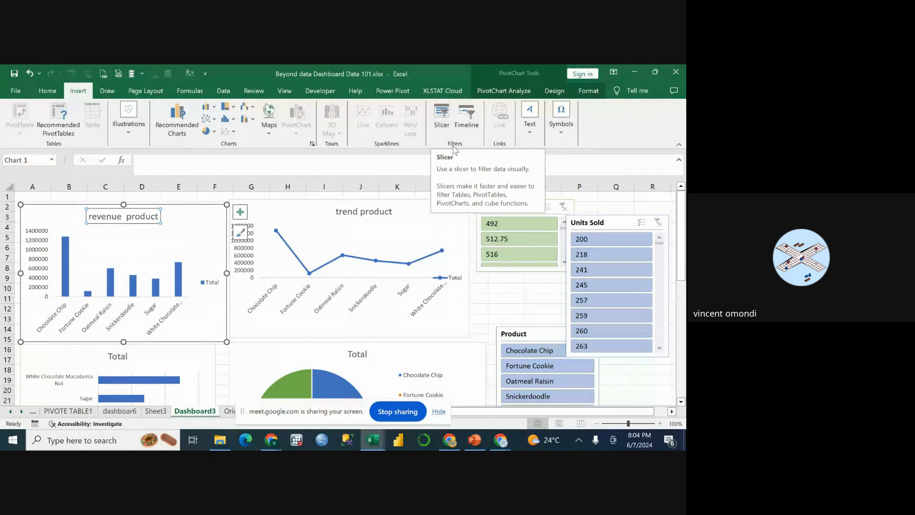
{"action": "left_click", "coordinate": [445, 113]}
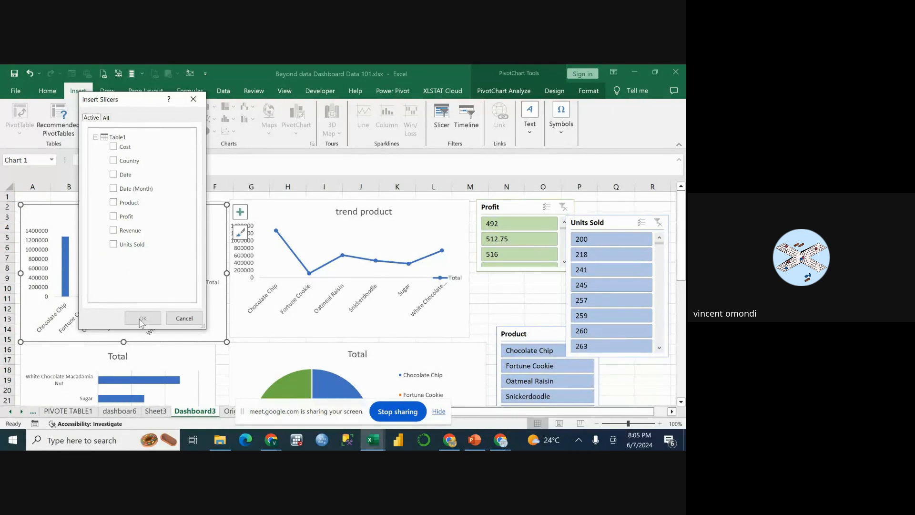
{"action": "left_click", "coordinate": [114, 202]}
{"action": "left_click", "coordinate": [114, 218]}
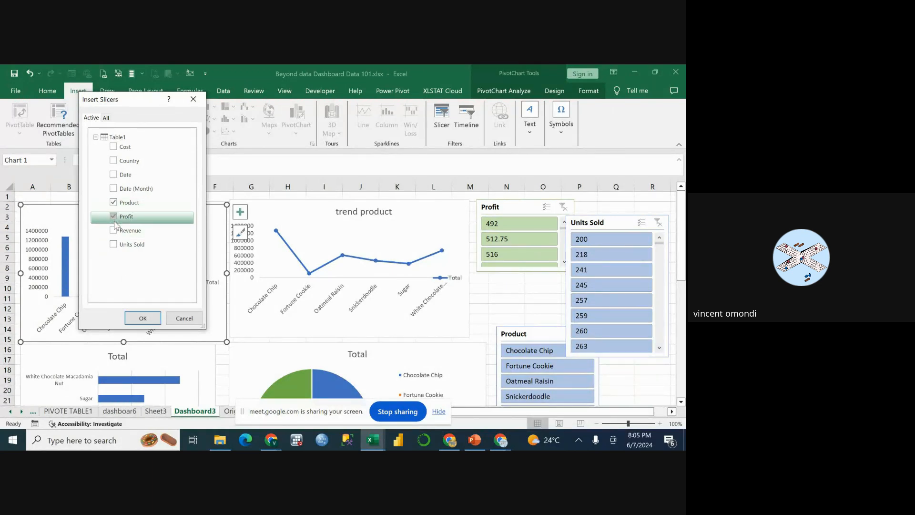
{"action": "left_click", "coordinate": [114, 244]}
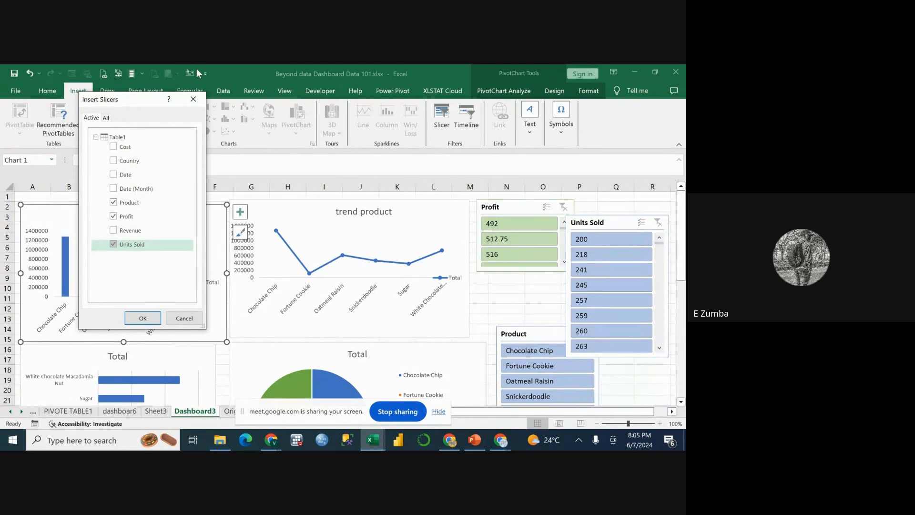
{"action": "left_click", "coordinate": [193, 99]}
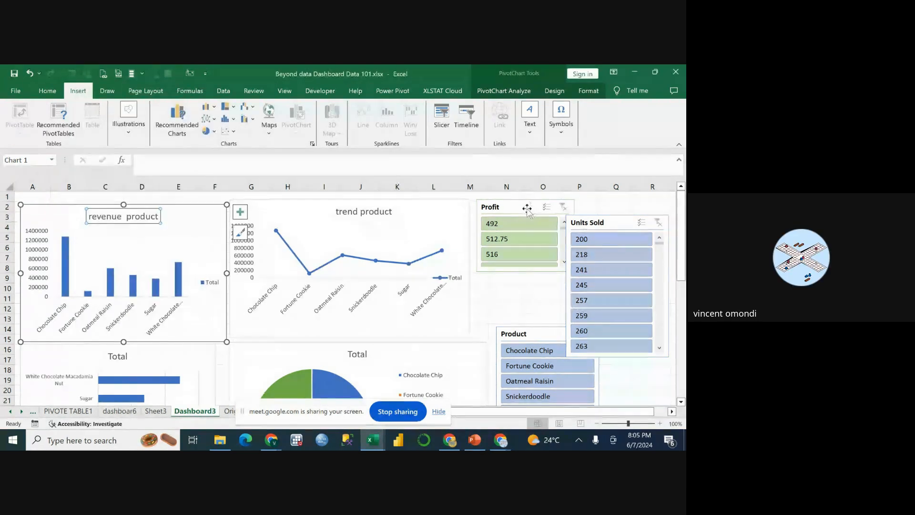
Shift the Profit slicer slightly toward the trend product chart and set its width to 1.1".
{"action": "left_click_drag", "start_coordinate": [526, 208], "coordinate": [514, 206]}
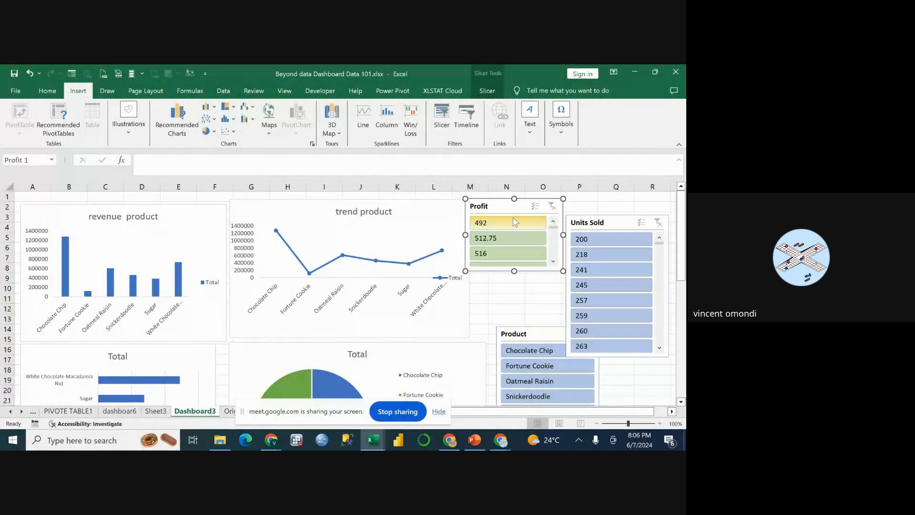
{"action": "left_click", "coordinate": [491, 90]}
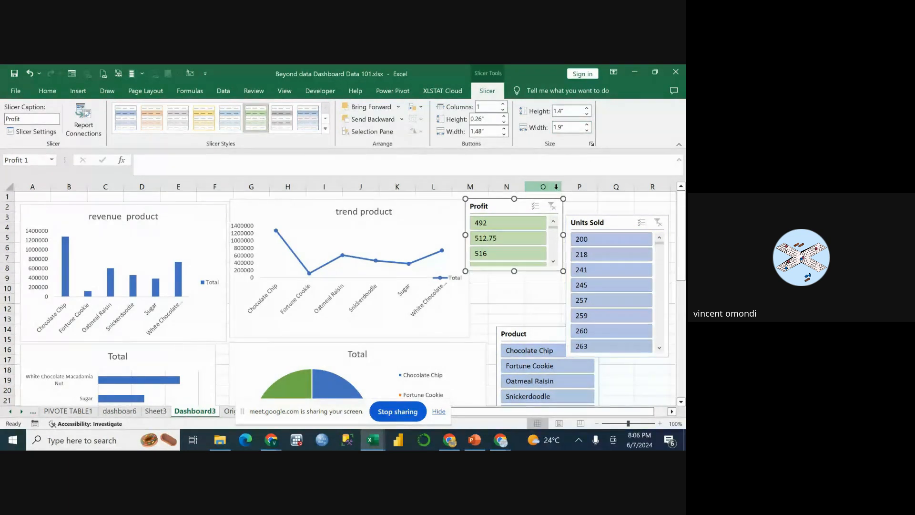
{"action": "left_click", "coordinate": [587, 130]}
{"action": "left_click", "coordinate": [587, 129]}
{"action": "left_click", "coordinate": [587, 129]}
{"action": "left_click", "coordinate": [587, 130]}
{"action": "left_click", "coordinate": [587, 130]}
{"action": "left_click", "coordinate": [587, 130]}
{"action": "left_click", "coordinate": [588, 129]}
{"action": "left_click", "coordinate": [587, 130]}
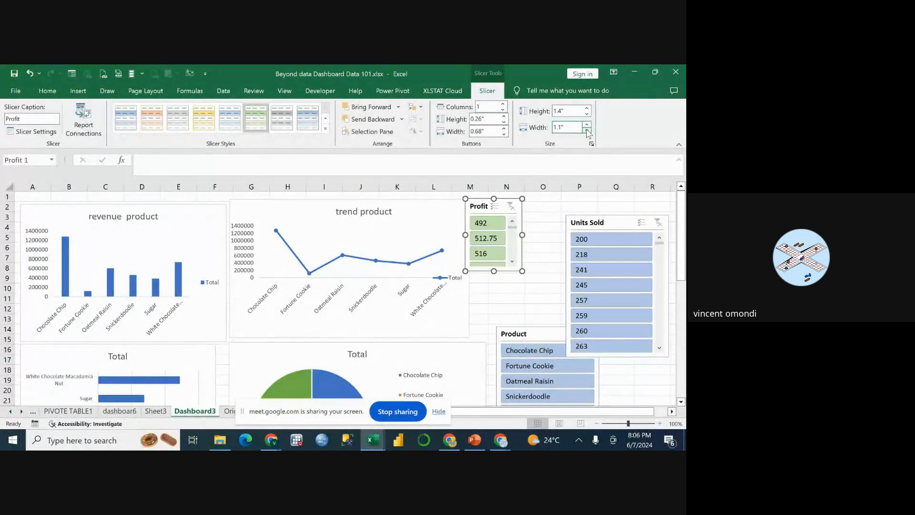
Adjust the Profit slicer's height so that five full profit values fit, from 492 to 552.
{"action": "left_click", "coordinate": [587, 115]}
{"action": "left_click", "coordinate": [588, 114]}
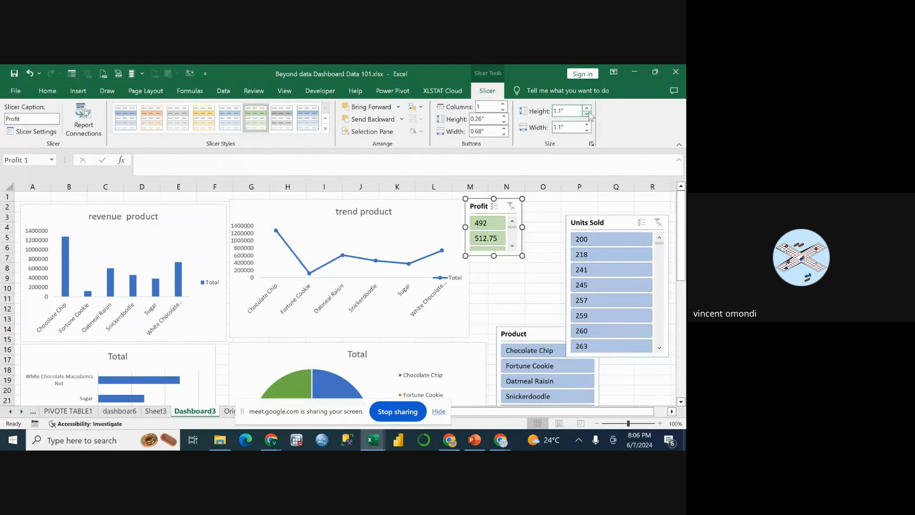
{"action": "left_click", "coordinate": [588, 108]}
{"action": "left_click", "coordinate": [587, 108]}
{"action": "left_click", "coordinate": [587, 108]}
{"action": "left_click", "coordinate": [587, 108]}
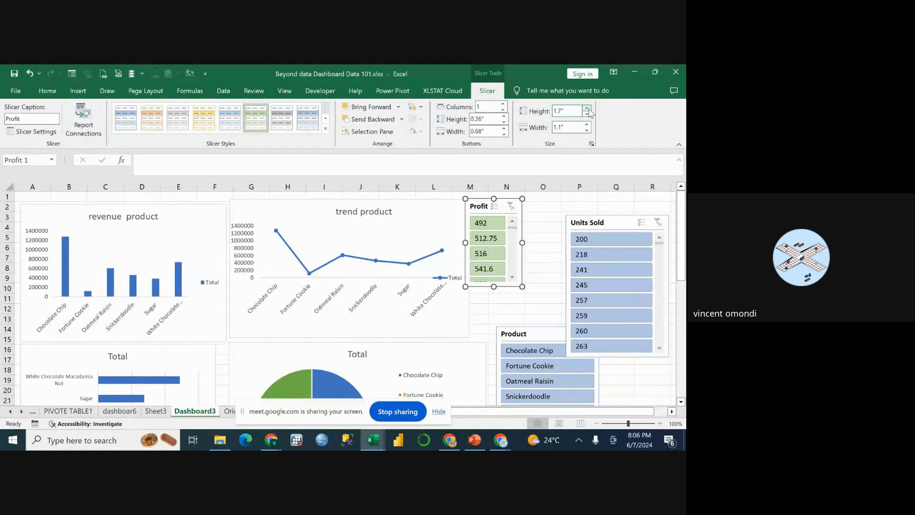
{"action": "left_click", "coordinate": [587, 108]}
{"action": "left_click", "coordinate": [587, 108]}
{"action": "left_click", "coordinate": [587, 107]}
{"action": "left_click", "coordinate": [587, 108]}
{"action": "left_click", "coordinate": [534, 247]}
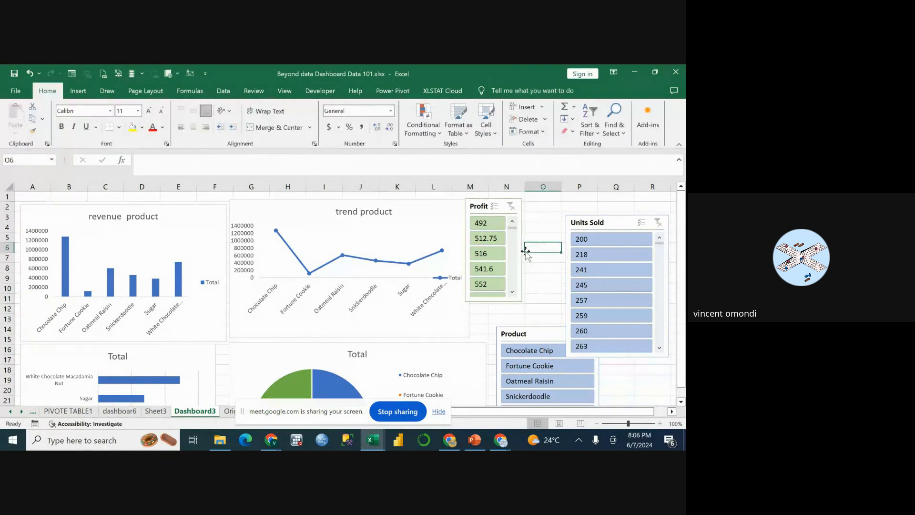
Scroll the Profit slicer's values to 566.4, widen it slightly and reposition it right beside the trend product chart.
{"action": "scroll", "coordinate": [517, 252], "scroll_direction": "down", "scroll_amount": 3}
{"action": "left_click", "coordinate": [487, 205]}
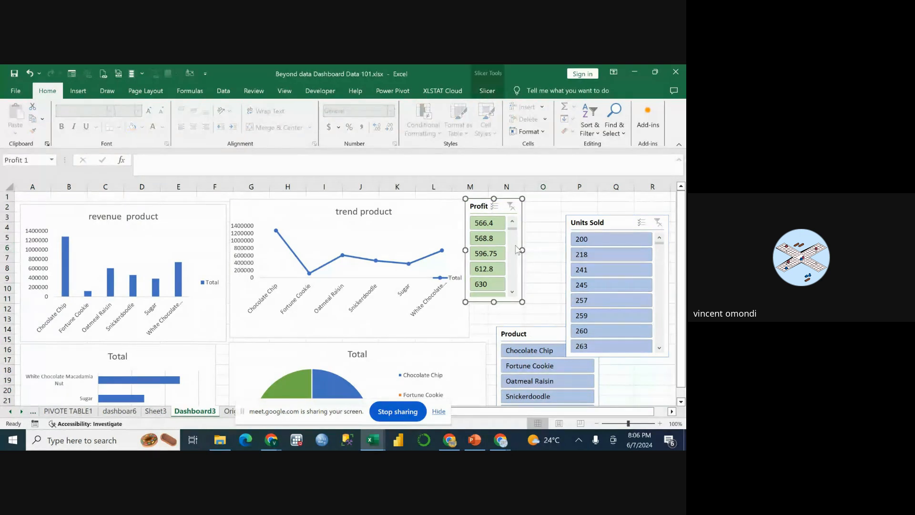
{"action": "left_click_drag", "start_coordinate": [522, 251], "coordinate": [527, 250]}
{"action": "left_click_drag", "start_coordinate": [500, 301], "coordinate": [501, 293]}
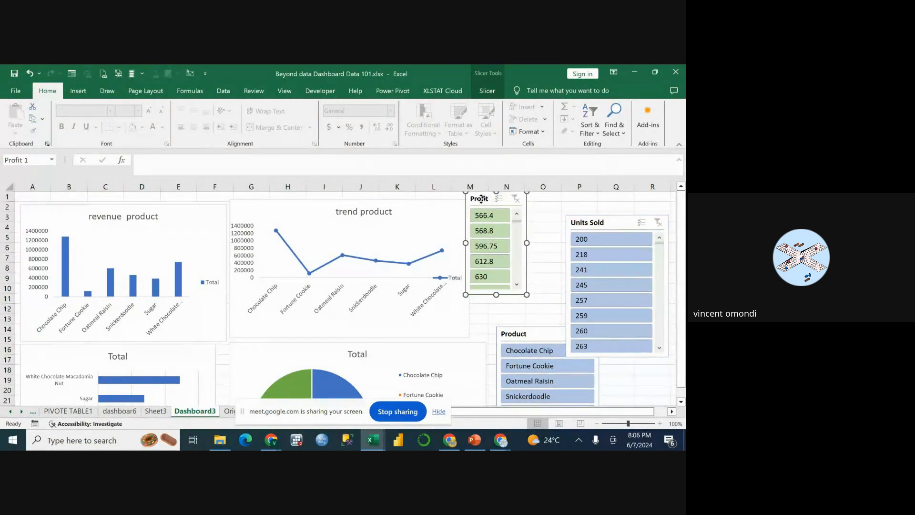
{"action": "left_click_drag", "start_coordinate": [481, 199], "coordinate": [485, 206]}
Place the Units Sold slicer next to the Profit slicer and resize it to about the same width and height.
{"action": "left_click_drag", "start_coordinate": [606, 228], "coordinate": [586, 208]}
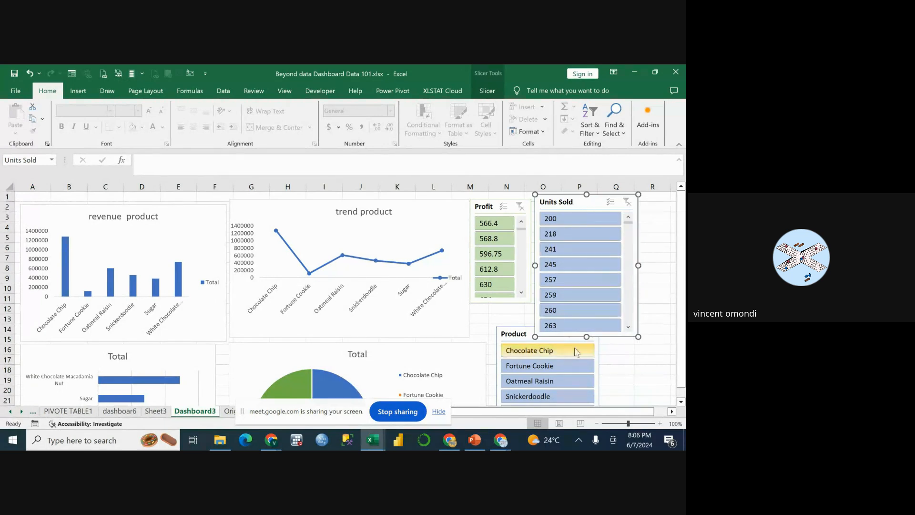
{"action": "left_click_drag", "start_coordinate": [587, 336], "coordinate": [587, 293]}
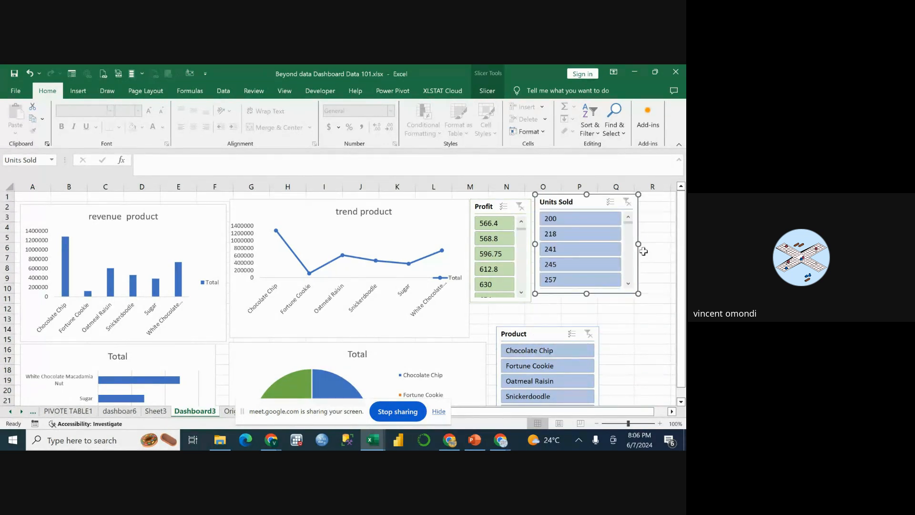
{"action": "left_click_drag", "start_coordinate": [640, 245], "coordinate": [599, 244]}
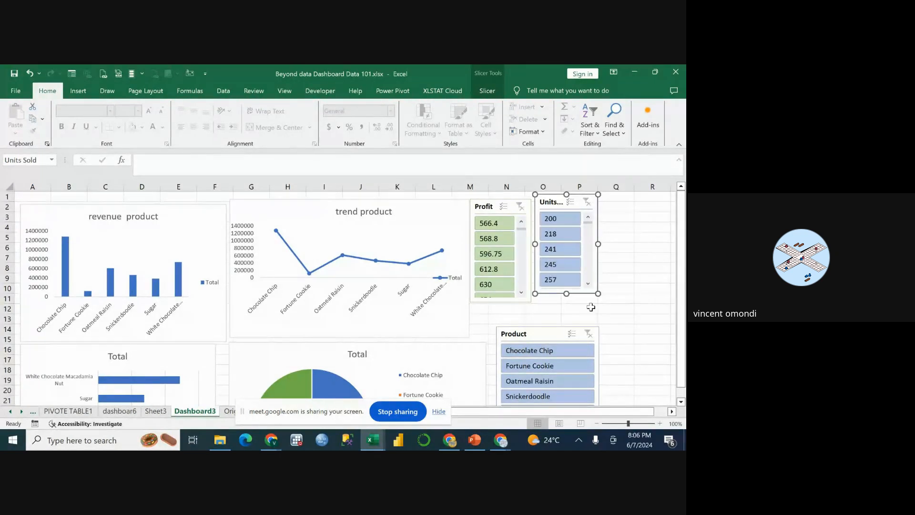
{"action": "left_click_drag", "start_coordinate": [566, 293], "coordinate": [532, 313]}
Narrow the Product slicer and move it directly beneath the Profit and Units Sold slicers.
{"action": "left_click_drag", "start_coordinate": [586, 370], "coordinate": [565, 369]}
{"action": "mouse_move", "coordinate": [522, 305]}
{"action": "left_mouse_down"}
{"action": "mouse_move", "coordinate": [548, 296]}
{"action": "mouse_move", "coordinate": [625, 217]}
{"action": "mouse_move", "coordinate": [565, 290]}
{"action": "mouse_move", "coordinate": [525, 308]}
{"action": "left_mouse_up"}
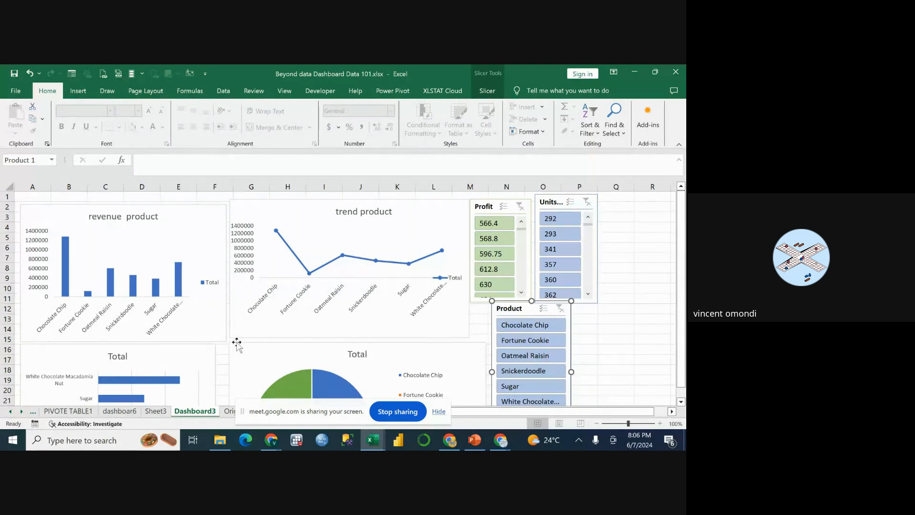
Narrow the pie chart and move it up against the lower edge of the trend product chart.
{"action": "left_click", "coordinate": [681, 403]}
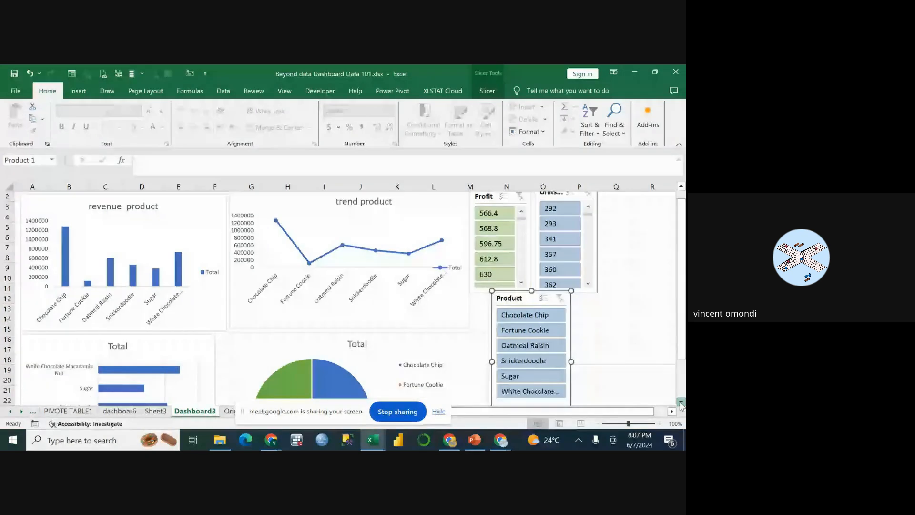
{"action": "scroll", "coordinate": [681, 405], "scroll_direction": "down", "scroll_amount": 2}
{"action": "left_click", "coordinate": [300, 274]}
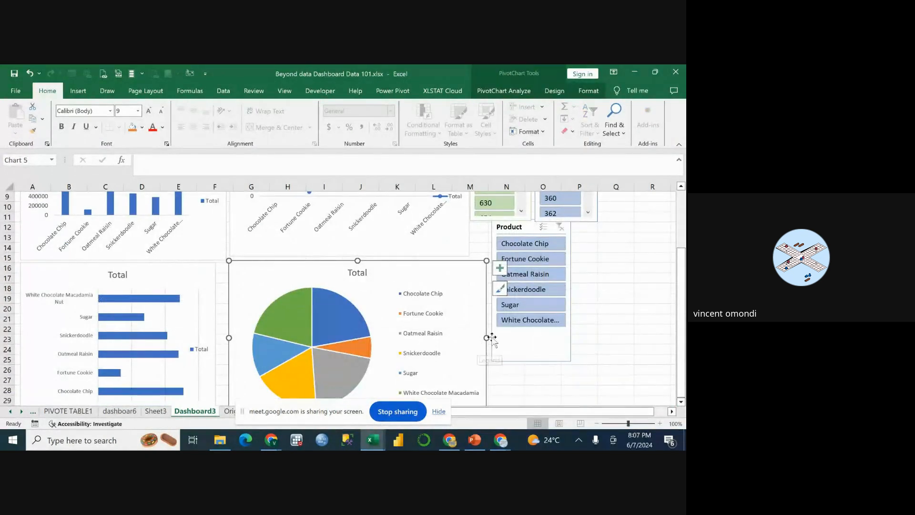
{"action": "left_click_drag", "start_coordinate": [485, 337], "coordinate": [449, 338]}
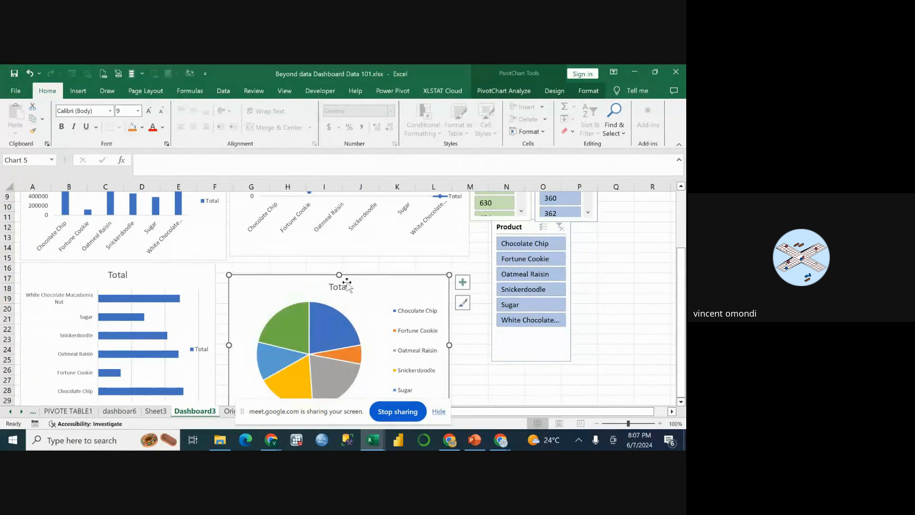
{"action": "mouse_move", "coordinate": [353, 270]}
{"action": "left_mouse_down"}
{"action": "mouse_move", "coordinate": [343, 277]}
{"action": "mouse_move", "coordinate": [352, 266]}
{"action": "left_mouse_up"}
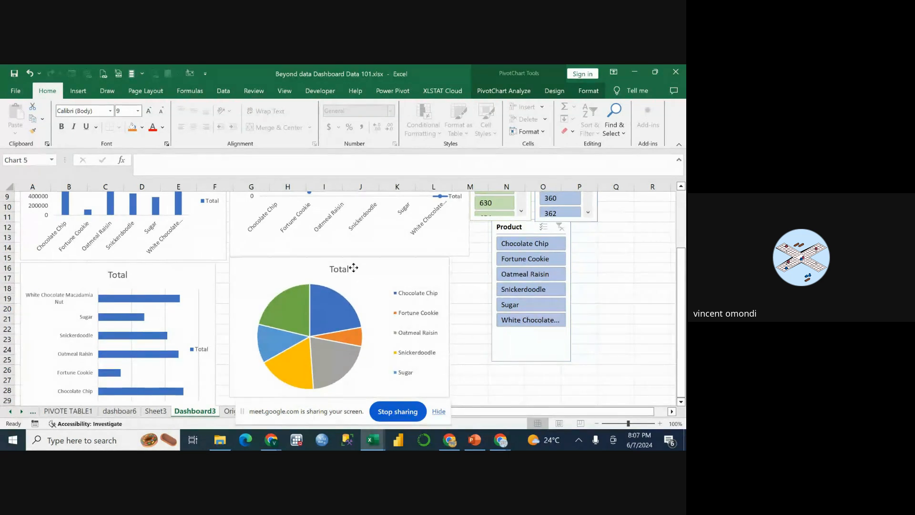
Move the Sum of Revenue by Country bar chart directly beneath the pie chart.
{"action": "left_click", "coordinate": [204, 268]}
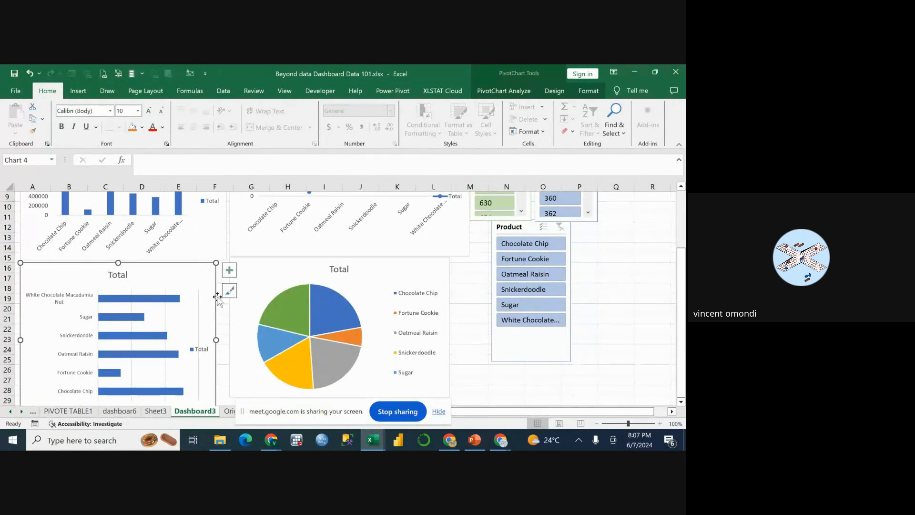
{"action": "scroll", "coordinate": [214, 305], "scroll_direction": "down", "scroll_amount": 4}
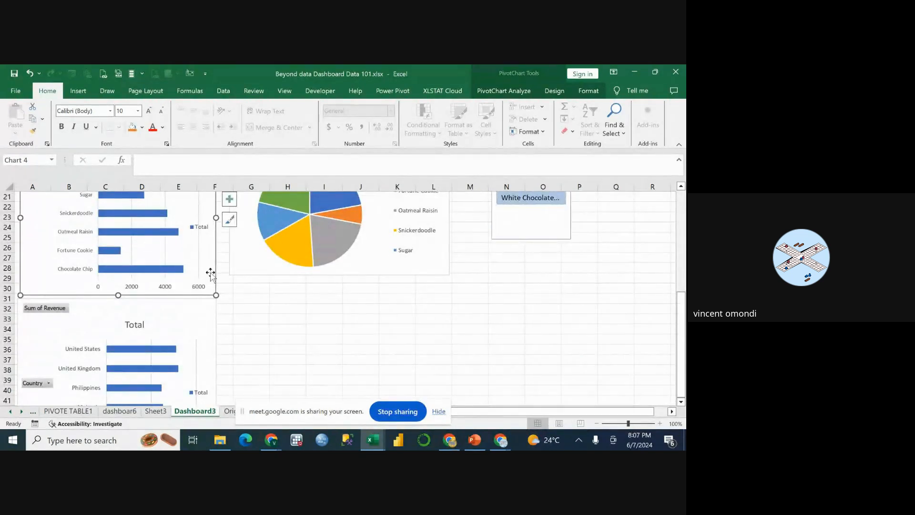
{"action": "left_click", "coordinate": [198, 311]}
{"action": "right_click", "coordinate": [197, 311]}
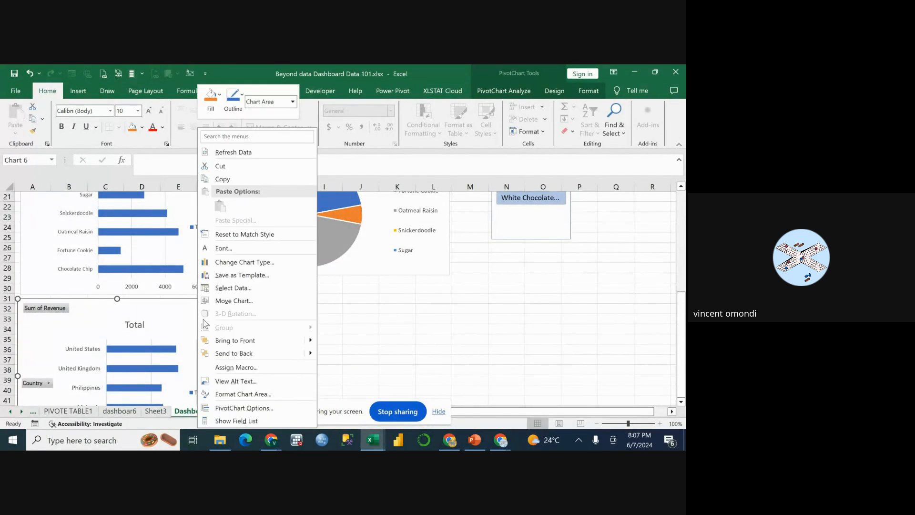
{"action": "key", "text": "Escape"}
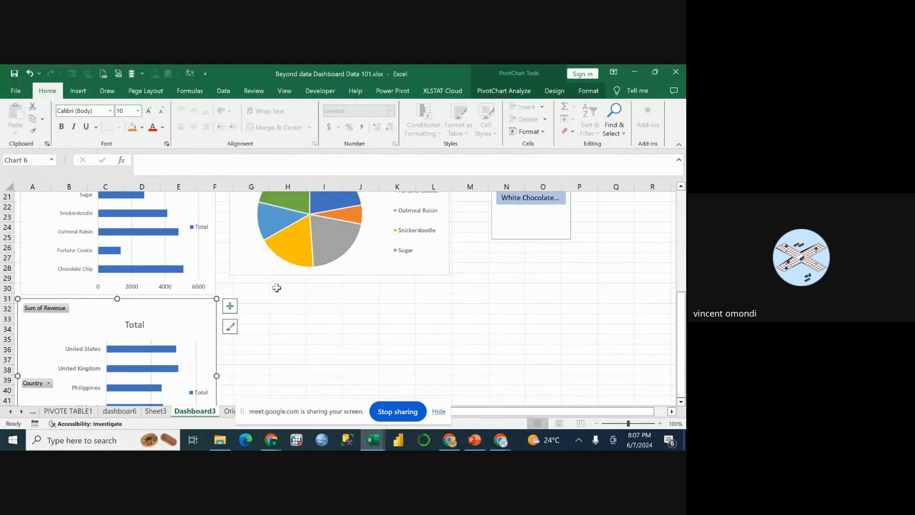
{"action": "scroll", "coordinate": [277, 291], "scroll_direction": "up", "scroll_amount": 3}
{"action": "scroll", "coordinate": [277, 295], "scroll_direction": "down", "scroll_amount": 3}
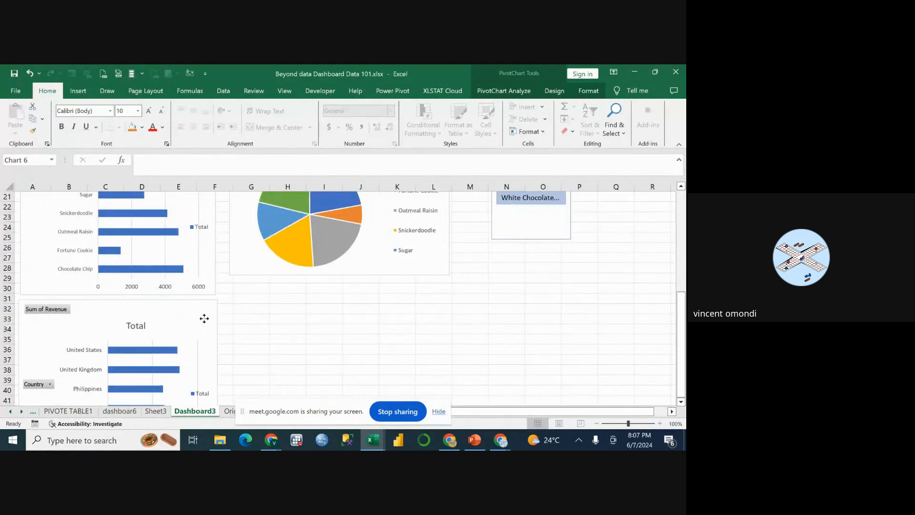
{"action": "left_click_drag", "start_coordinate": [204, 316], "coordinate": [402, 294]}
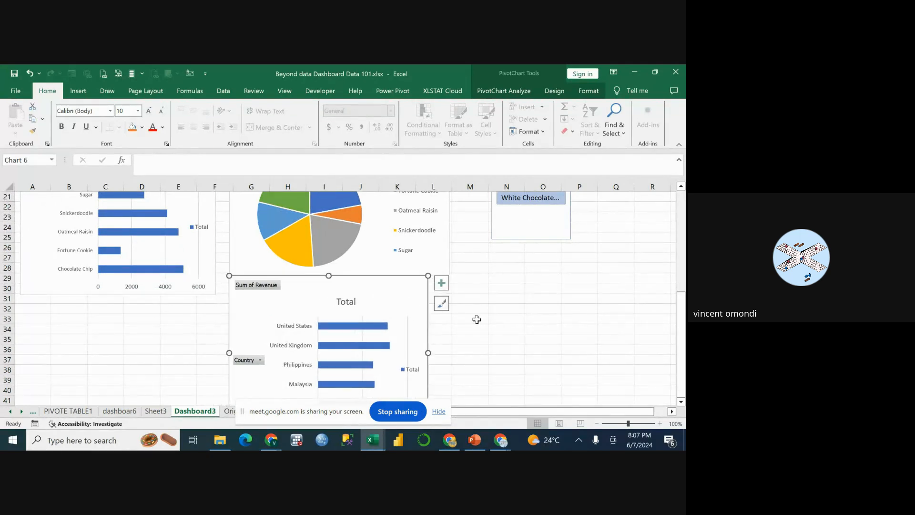
Widen the product bar chart under the revenue product chart until it meets the pie chart's edge.
{"action": "scroll", "coordinate": [476, 319], "scroll_direction": "up", "scroll_amount": 6}
{"action": "scroll", "coordinate": [293, 320], "scroll_direction": "up", "scroll_amount": 1}
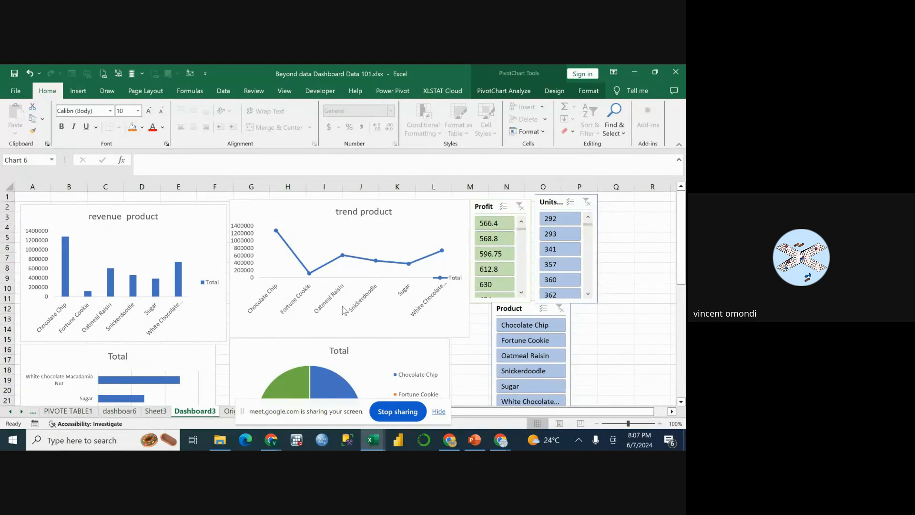
{"action": "scroll", "coordinate": [364, 300], "scroll_direction": "down", "scroll_amount": 1}
{"action": "scroll", "coordinate": [248, 324], "scroll_direction": "down", "scroll_amount": 2}
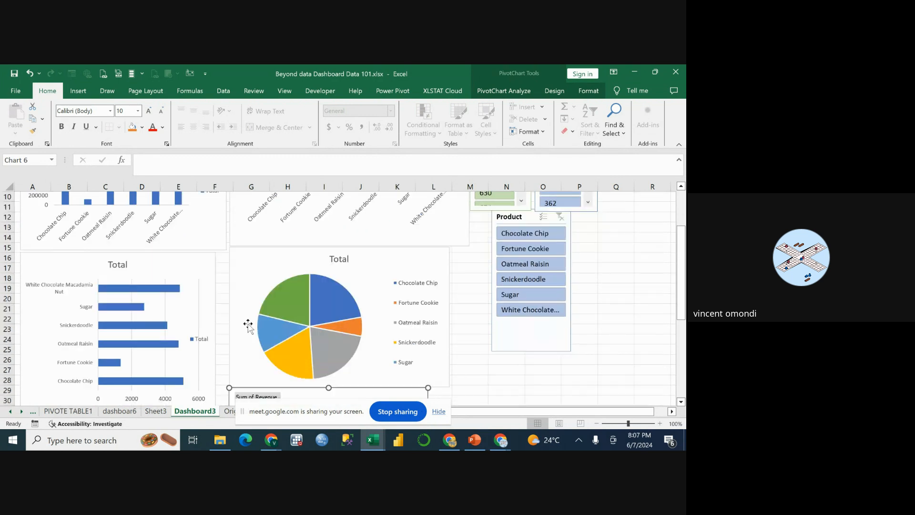
{"action": "left_click", "coordinate": [262, 275]}
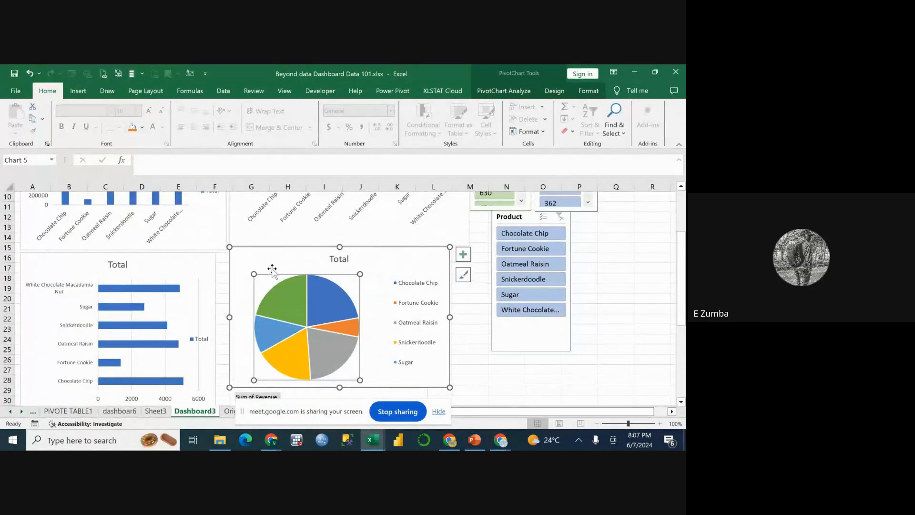
{"action": "left_click", "coordinate": [273, 262]}
{"action": "left_click", "coordinate": [197, 271]}
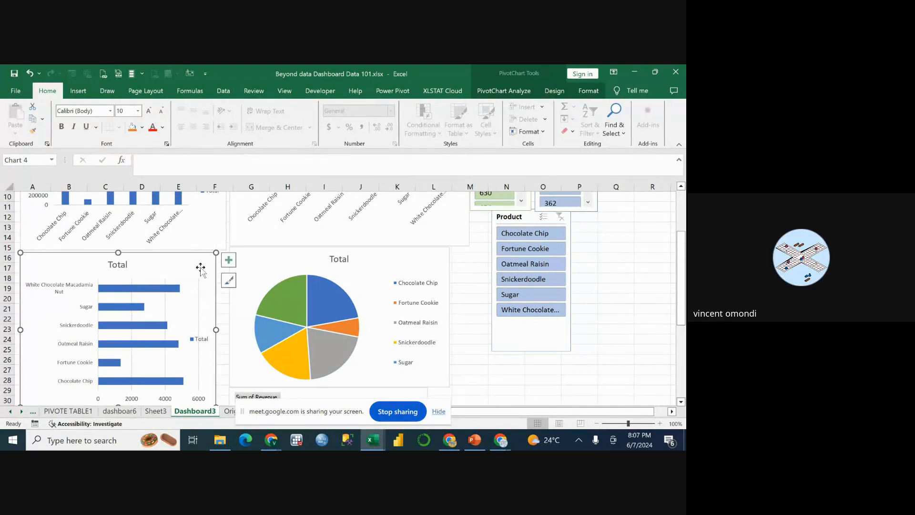
{"action": "left_click_drag", "start_coordinate": [216, 330], "coordinate": [229, 329]}
Resize the trend product chart to close the gap to the revenue product chart and match the pie chart's outer edge.
{"action": "scroll", "coordinate": [266, 262], "scroll_direction": "up", "scroll_amount": 3}
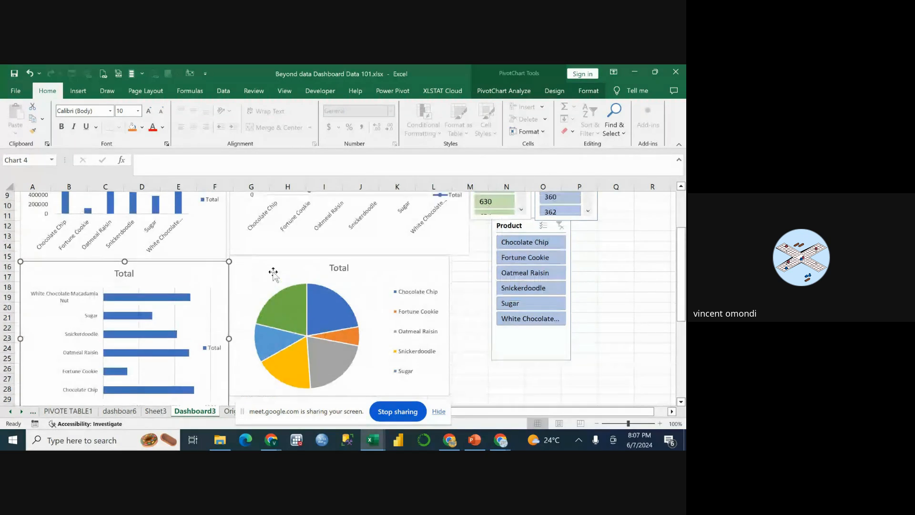
{"action": "left_click", "coordinate": [231, 310]}
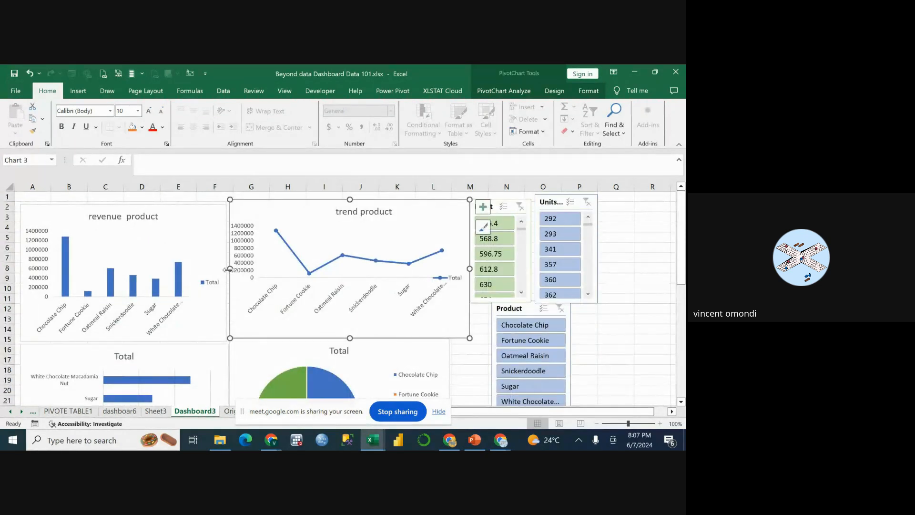
{"action": "left_click_drag", "start_coordinate": [227, 271], "coordinate": [229, 271]}
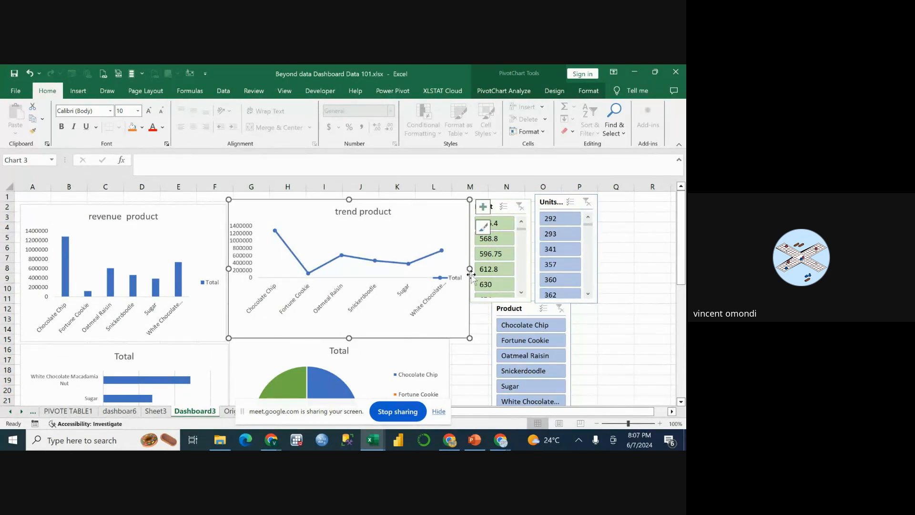
{"action": "left_click_drag", "start_coordinate": [470, 269], "coordinate": [450, 268]}
Shrink the pie chart diagonally from its lower corner, making it slightly narrower and shorter.
{"action": "scroll", "coordinate": [470, 301], "scroll_direction": "down", "scroll_amount": 1}
{"action": "scroll", "coordinate": [470, 302], "scroll_direction": "down", "scroll_amount": 5}
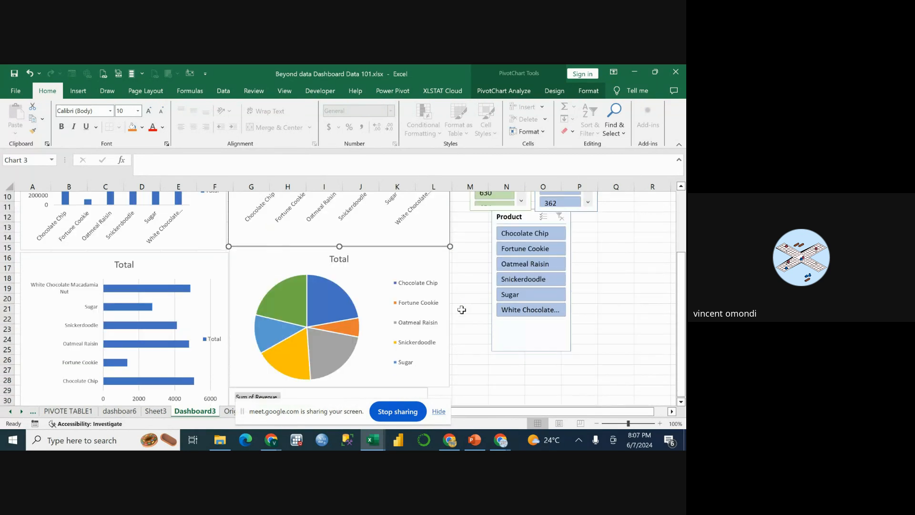
{"action": "left_click", "coordinate": [447, 312]}
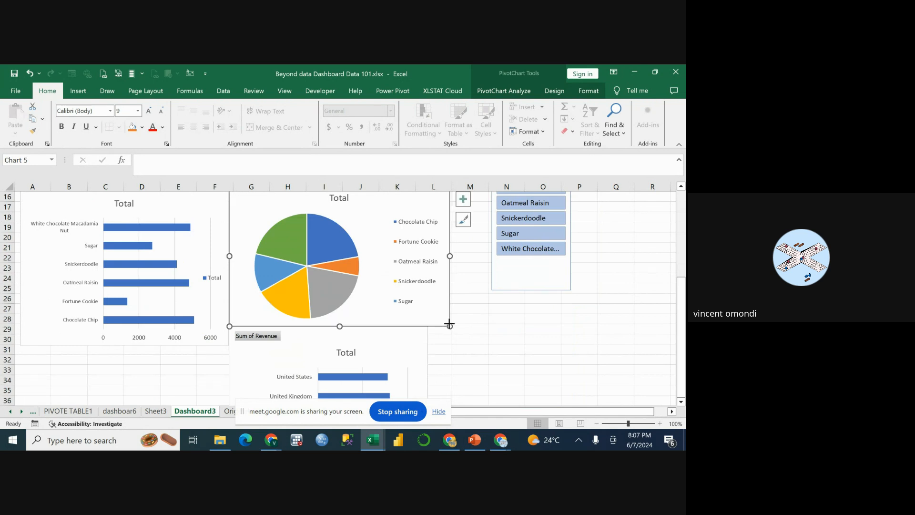
{"action": "left_click_drag", "start_coordinate": [450, 324], "coordinate": [426, 314]}
Move the country revenue chart back beneath the product bar chart and reduce its height.
{"action": "scroll", "coordinate": [426, 334], "scroll_direction": "down", "scroll_amount": 2}
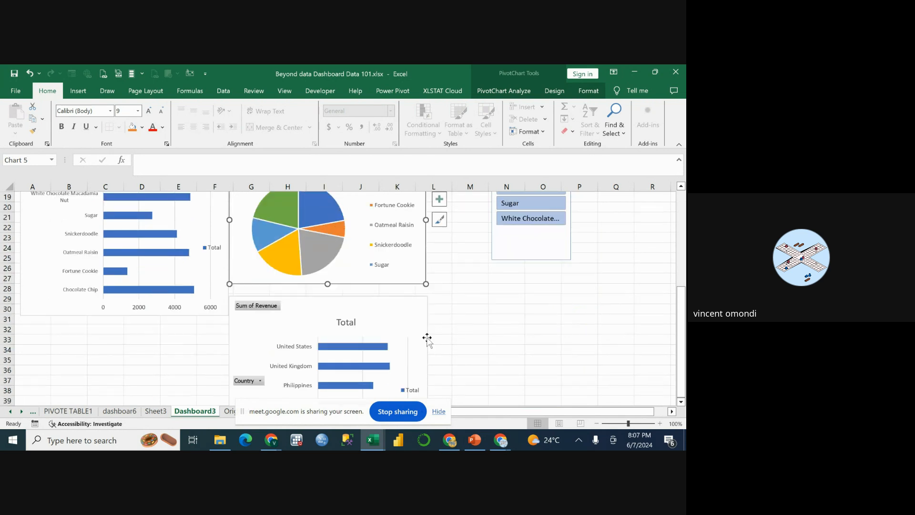
{"action": "left_click", "coordinate": [418, 307]}
{"action": "left_click_drag", "start_coordinate": [382, 284], "coordinate": [206, 304]}
{"action": "scroll", "coordinate": [212, 319], "scroll_direction": "down", "scroll_amount": 2}
{"action": "left_click_drag", "start_coordinate": [113, 382], "coordinate": [114, 343]}
Shift the Profit and Units Sold slicers side by side against the trend product chart, with the Product slicer beneath them.
{"action": "scroll", "coordinate": [305, 276], "scroll_direction": "up", "scroll_amount": 9}
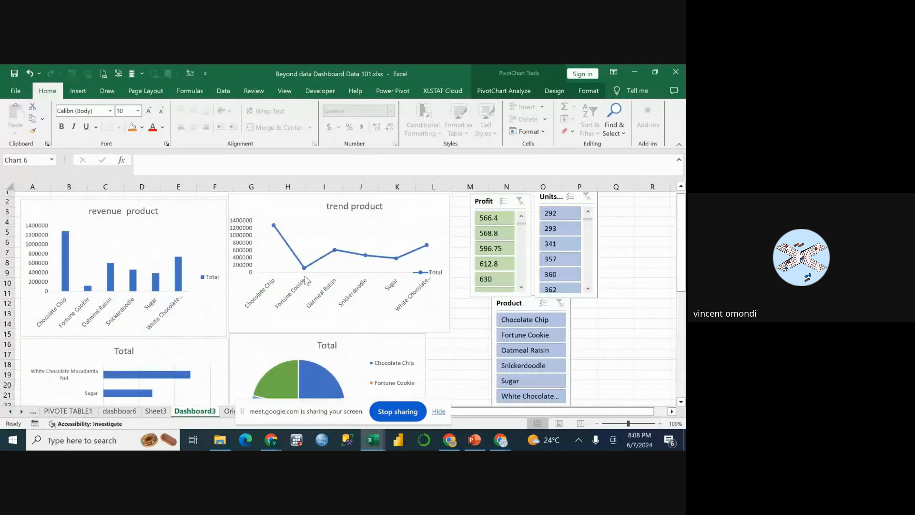
{"action": "left_click_drag", "start_coordinate": [485, 211], "coordinate": [466, 210]}
{"action": "left_click_drag", "start_coordinate": [546, 202], "coordinate": [524, 206]}
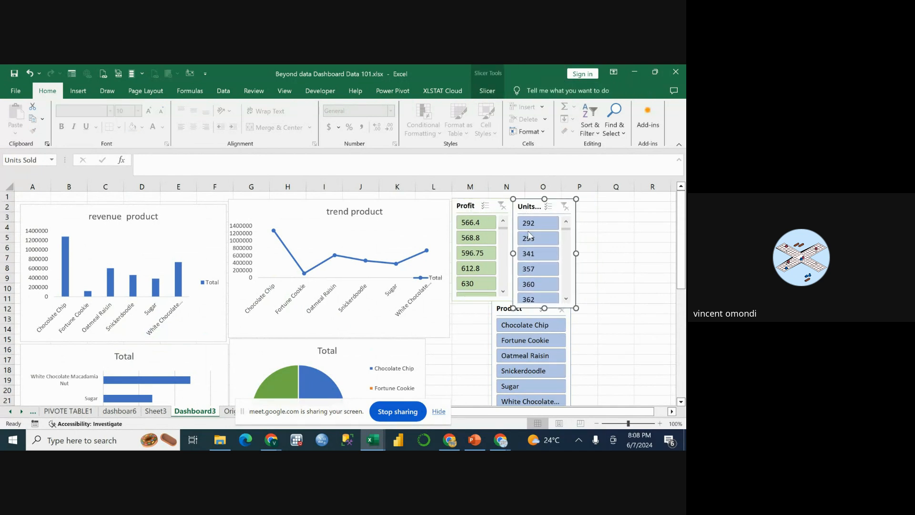
{"action": "left_click", "coordinate": [502, 309]}
{"action": "left_click_drag", "start_coordinate": [502, 309], "coordinate": [459, 313]}
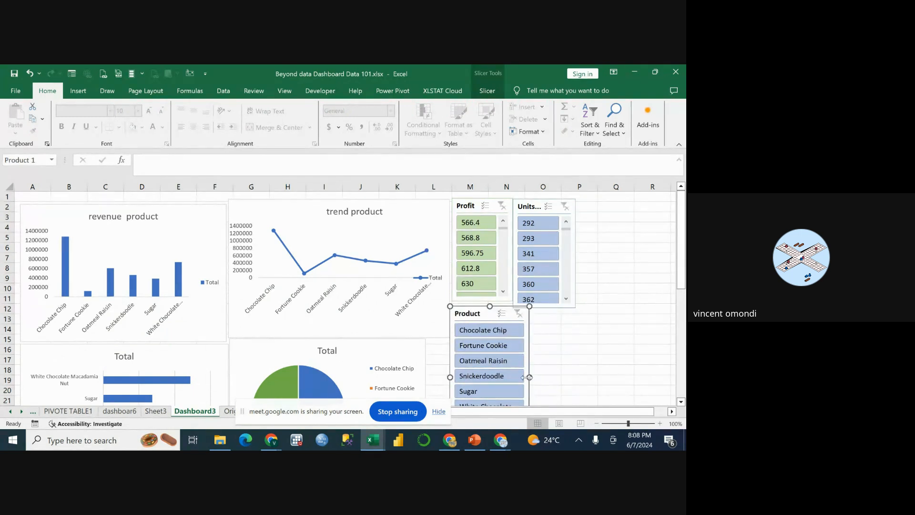
Narrow the Product slicer to the Profit slicer's width and widen the pie chart to the trend product chart's outer edge.
{"action": "mouse_move", "coordinate": [530, 377]}
{"action": "left_mouse_down"}
{"action": "mouse_move", "coordinate": [506, 376]}
{"action": "mouse_move", "coordinate": [514, 377]}
{"action": "left_mouse_up"}
{"action": "left_click", "coordinate": [422, 362]}
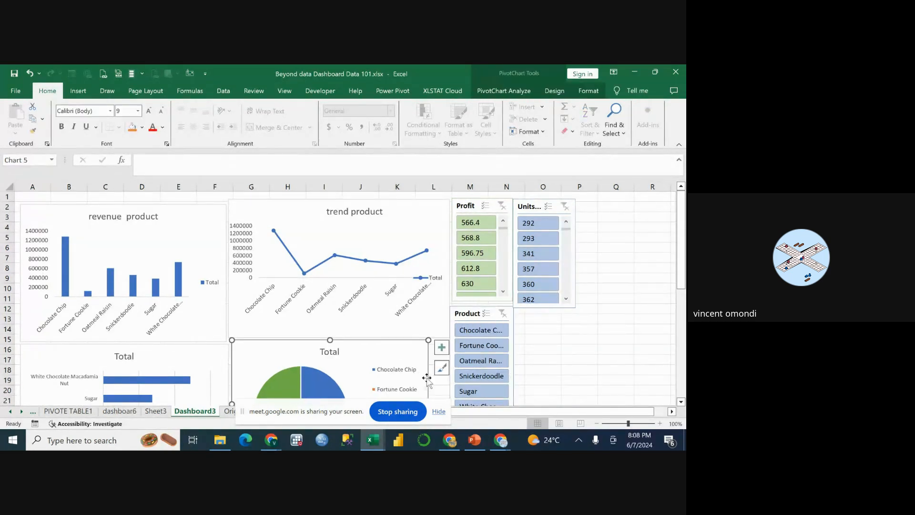
{"action": "scroll", "coordinate": [425, 367], "scroll_direction": "down", "scroll_amount": 4}
{"action": "left_click_drag", "start_coordinate": [428, 282], "coordinate": [448, 289]}
{"action": "scroll", "coordinate": [548, 266], "scroll_direction": "up", "scroll_amount": 4}
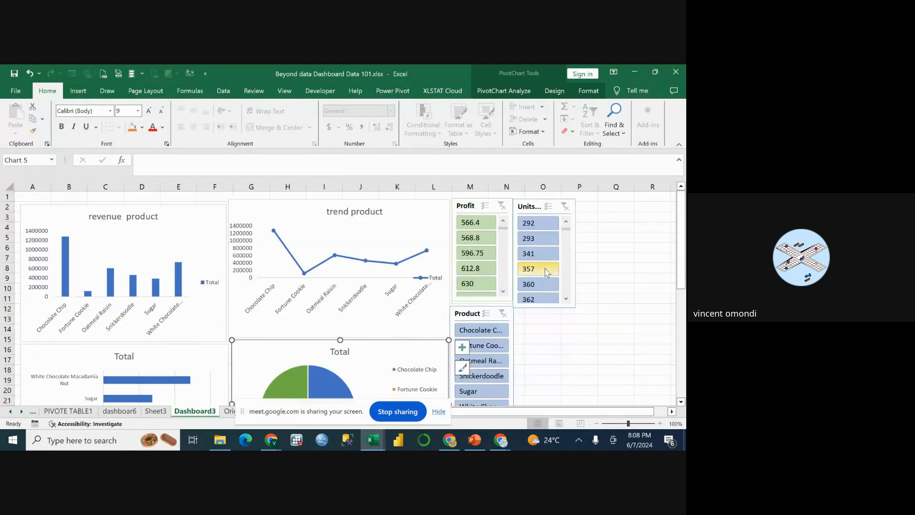
{"action": "left_click", "coordinate": [610, 300]}
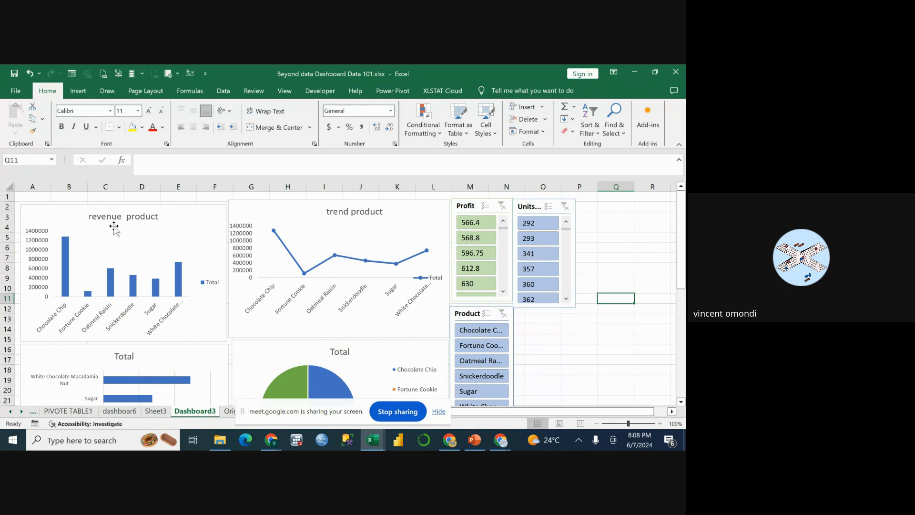
{"action": "left_click", "coordinate": [466, 210]}
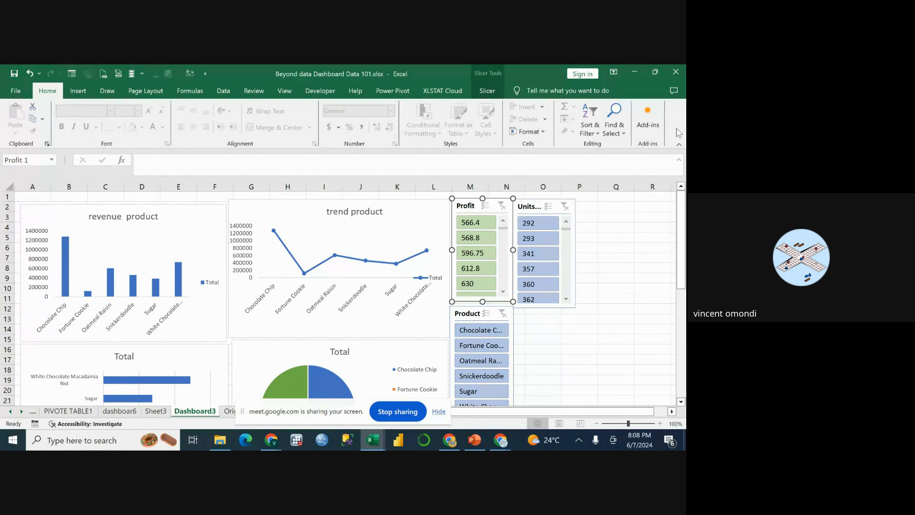
{"action": "right_click", "coordinate": [466, 206]}
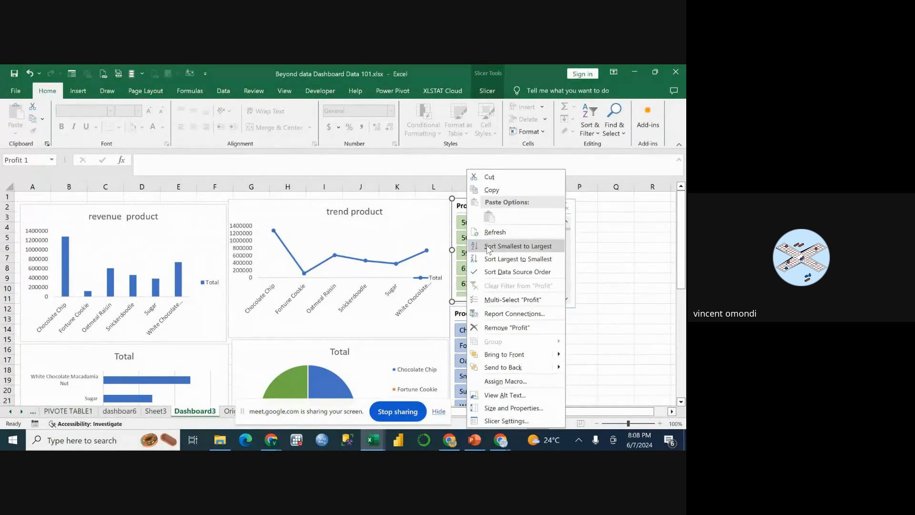
{"action": "left_click", "coordinate": [502, 313]}
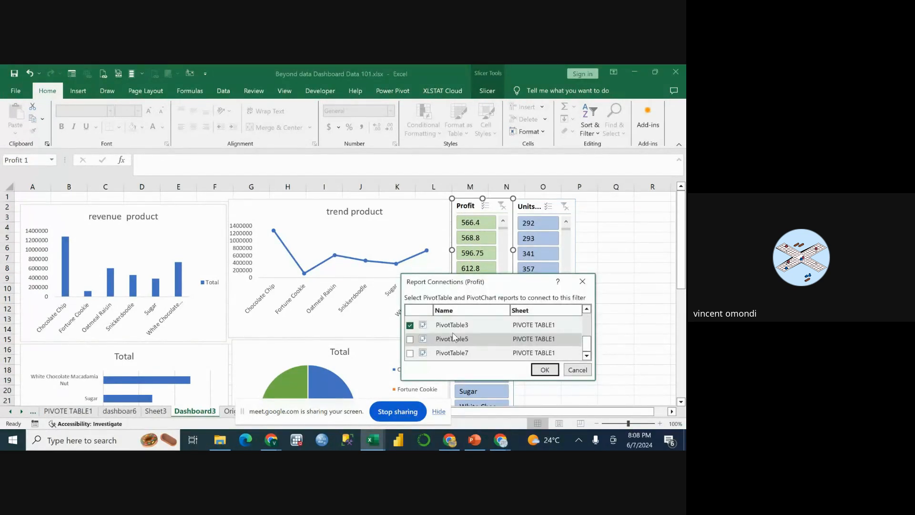
{"action": "scroll", "coordinate": [453, 333], "scroll_direction": "down", "scroll_amount": 3}
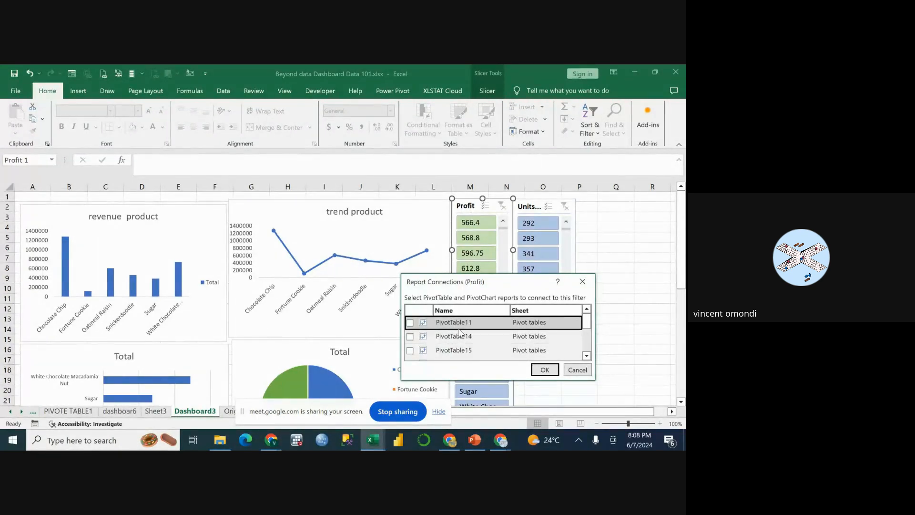
{"action": "scroll", "coordinate": [460, 332], "scroll_direction": "up", "scroll_amount": 3}
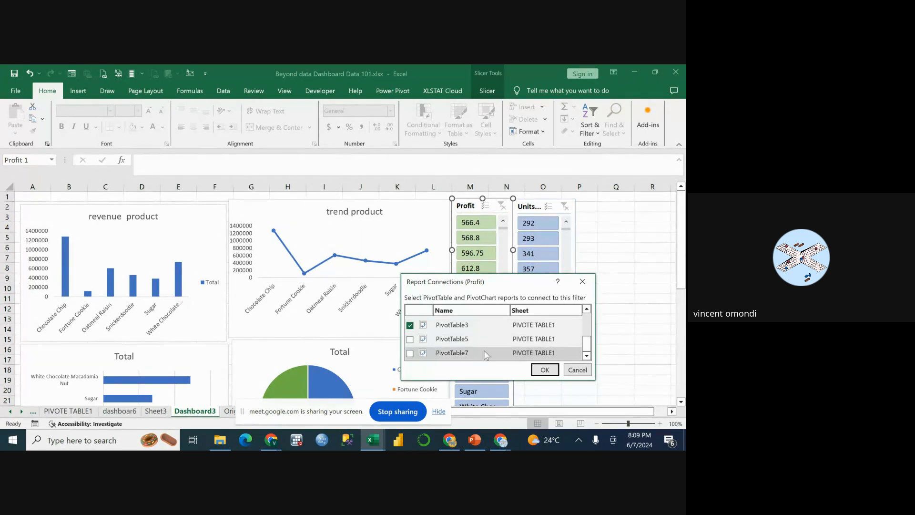
{"action": "scroll", "coordinate": [465, 353], "scroll_direction": "down", "scroll_amount": 3}
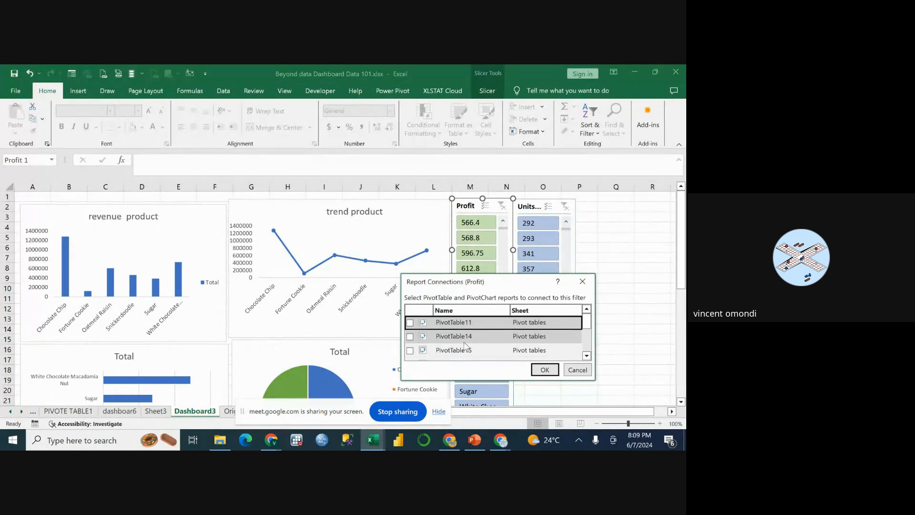
{"action": "scroll", "coordinate": [448, 342], "scroll_direction": "down", "scroll_amount": 5}
{"action": "left_click", "coordinate": [450, 327]}
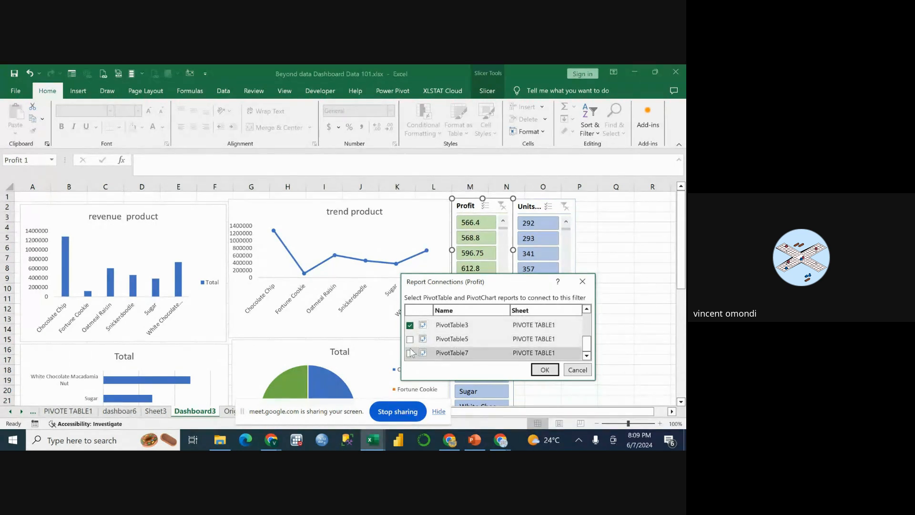
{"action": "left_click", "coordinate": [409, 339]}
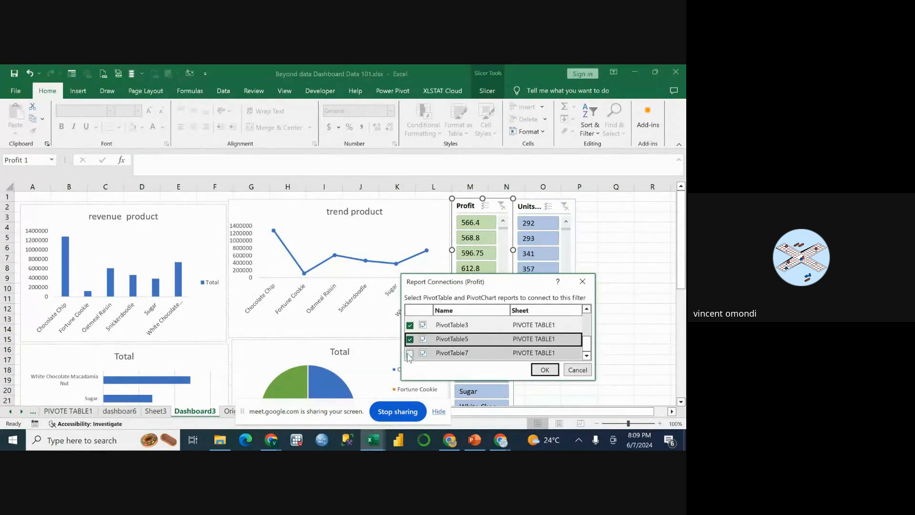
{"action": "left_click", "coordinate": [409, 353]}
{"action": "scroll", "coordinate": [422, 356], "scroll_direction": "down", "scroll_amount": 2}
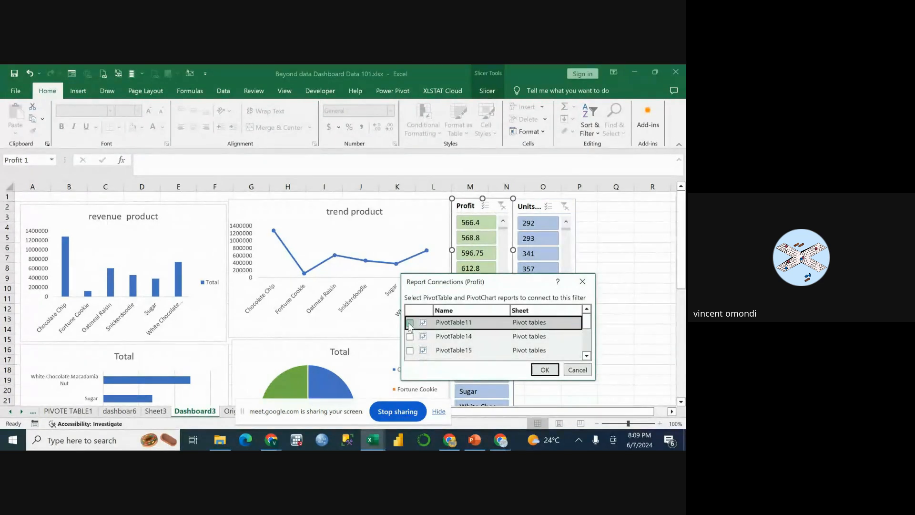
{"action": "left_click", "coordinate": [409, 322]}
{"action": "left_click", "coordinate": [410, 337]}
{"action": "scroll", "coordinate": [419, 339], "scroll_direction": "down", "scroll_amount": 2}
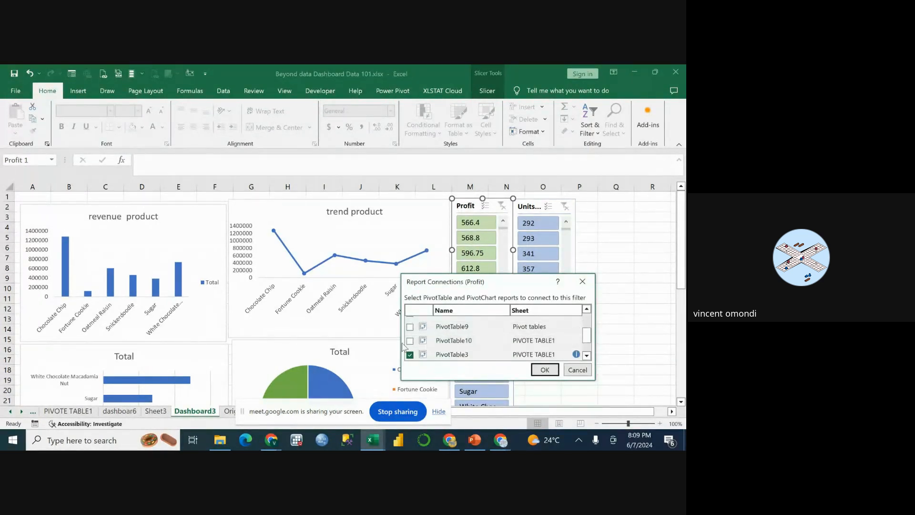
{"action": "left_click", "coordinate": [409, 343]}
{"action": "scroll", "coordinate": [414, 341], "scroll_direction": "up", "scroll_amount": 1}
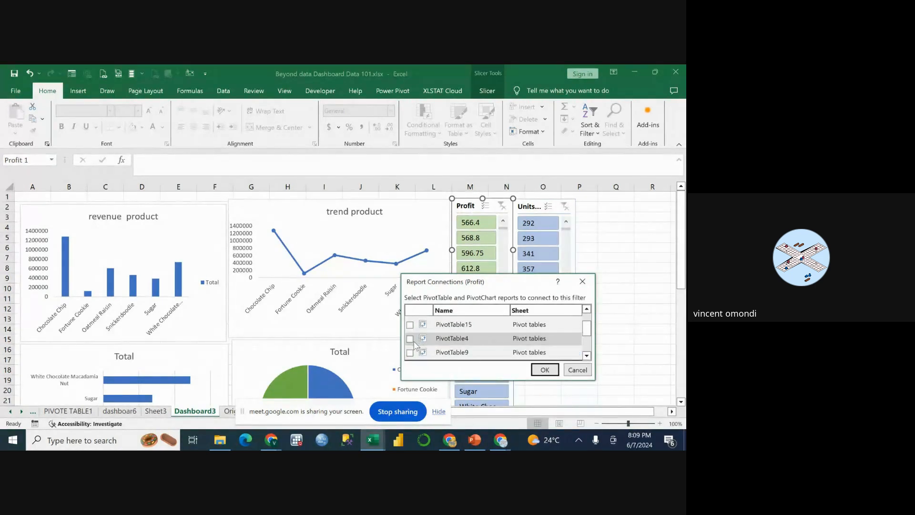
{"action": "left_click", "coordinate": [410, 339]}
{"action": "left_click", "coordinate": [410, 352]}
{"action": "scroll", "coordinate": [414, 350], "scroll_direction": "down", "scroll_amount": 2}
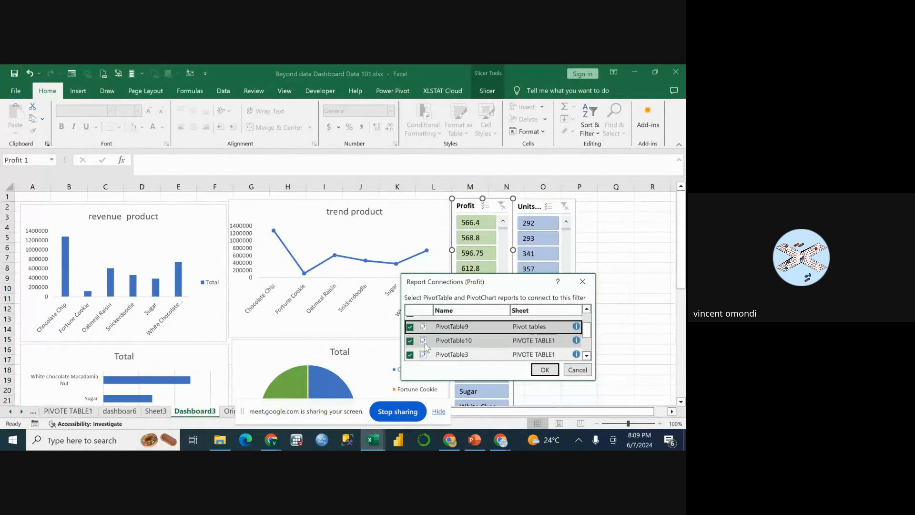
{"action": "scroll", "coordinate": [423, 347], "scroll_direction": "up", "scroll_amount": 3}
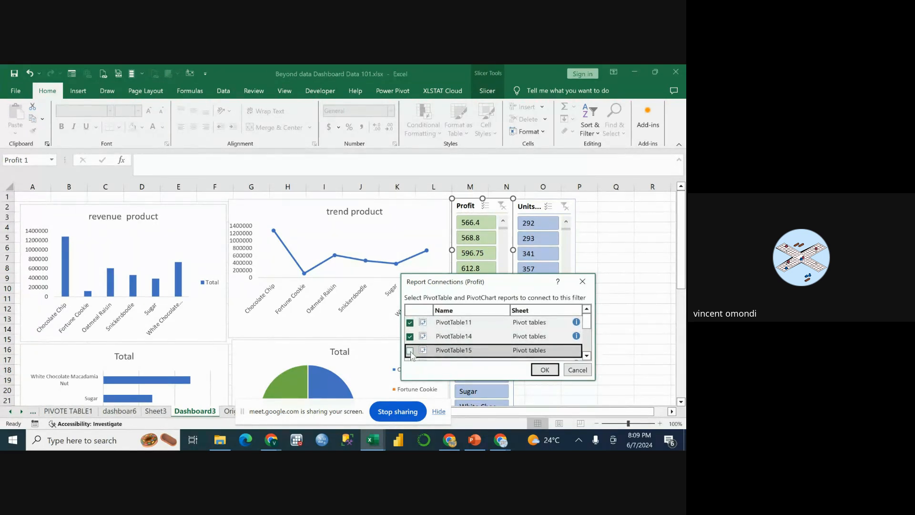
{"action": "left_click", "coordinate": [410, 351]}
{"action": "scroll", "coordinate": [484, 339], "scroll_direction": "down", "scroll_amount": 2}
{"action": "scroll", "coordinate": [484, 339], "scroll_direction": "up", "scroll_amount": 2}
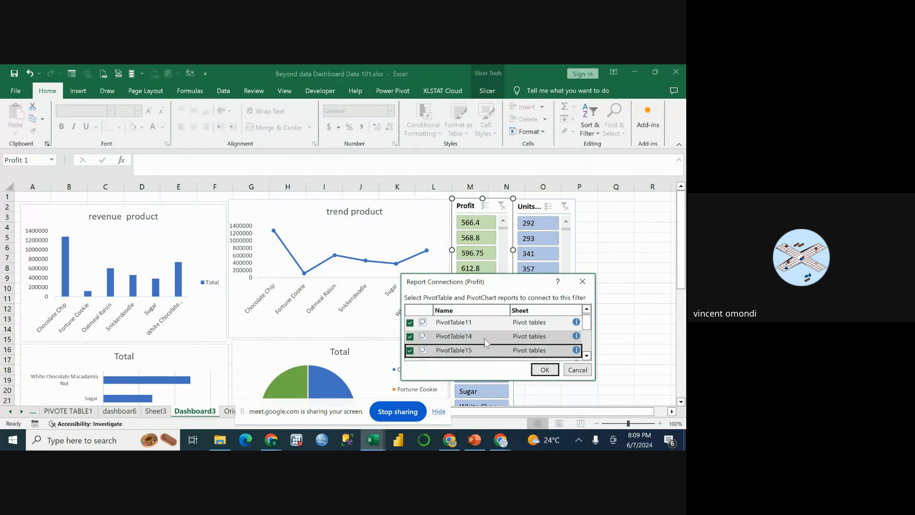
{"action": "scroll", "coordinate": [485, 338], "scroll_direction": "down", "scroll_amount": 3}
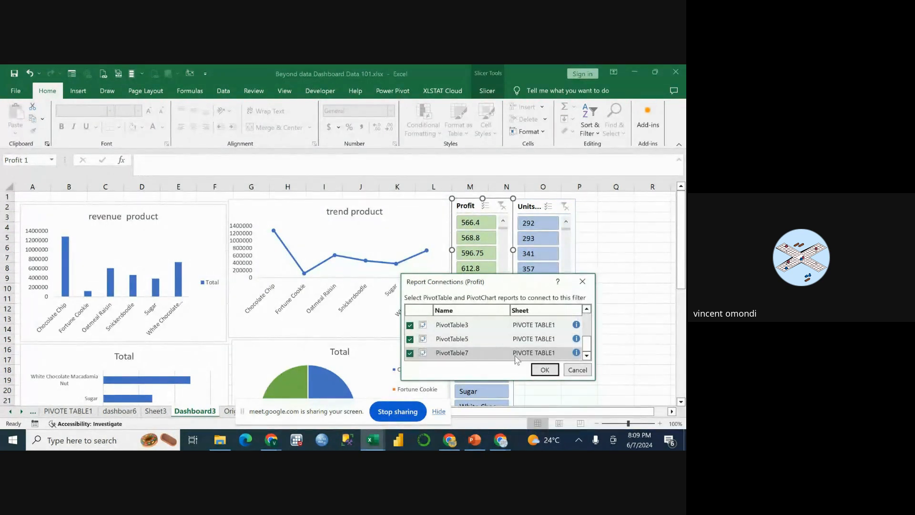
{"action": "left_click", "coordinate": [583, 281]}
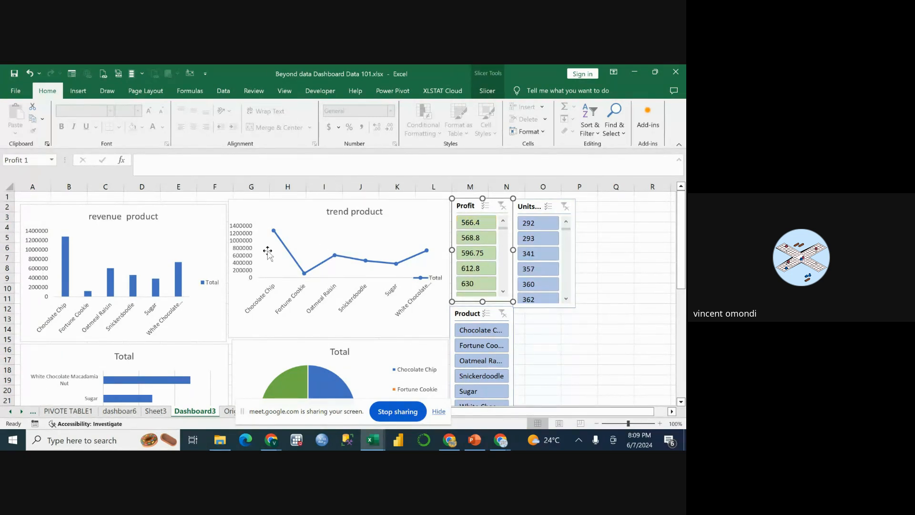
Connect the Profit slicer to PivotTable7 and PivotTable5 on the PIVOTE TABLE1 sheet in its report connections.
{"action": "scroll", "coordinate": [271, 263], "scroll_direction": "down", "scroll_amount": 4}
{"action": "scroll", "coordinate": [482, 246], "scroll_direction": "up", "scroll_amount": 1}
{"action": "right_click", "coordinate": [466, 208]}
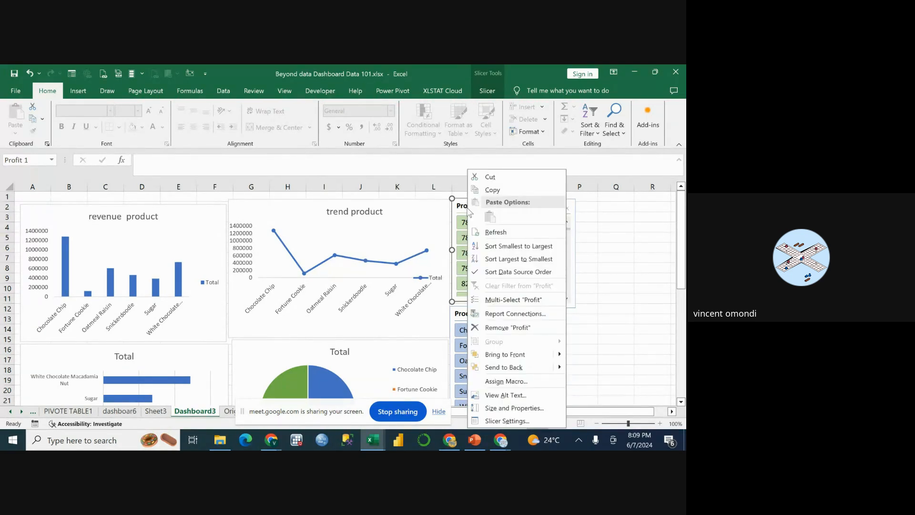
{"action": "left_click", "coordinate": [513, 313]}
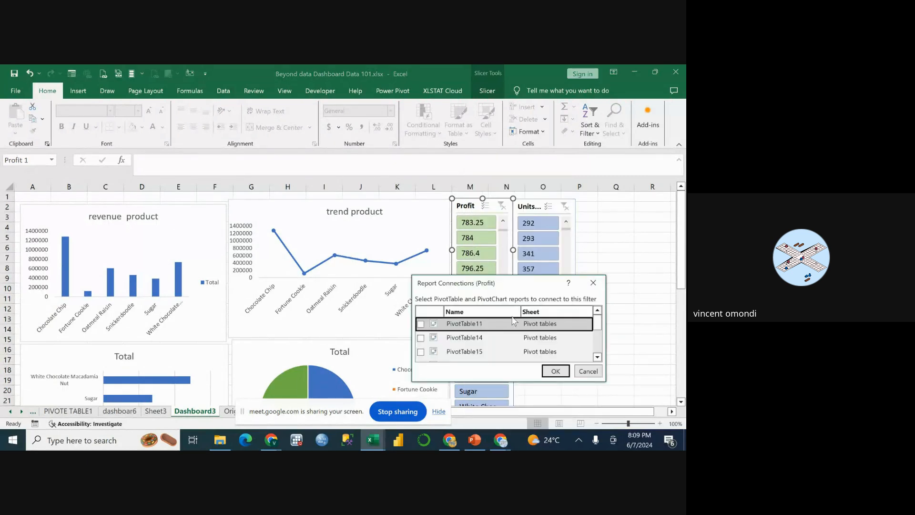
{"action": "scroll", "coordinate": [437, 336], "scroll_direction": "down", "scroll_amount": 3}
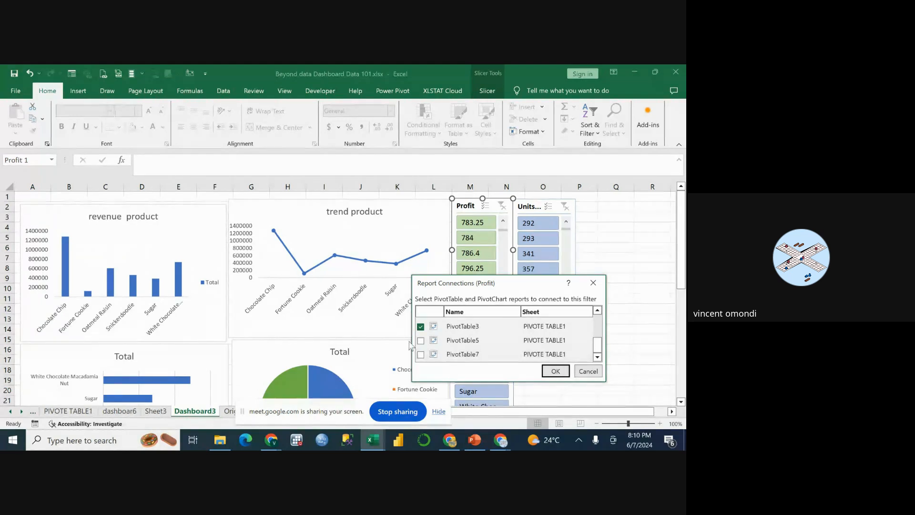
{"action": "left_click", "coordinate": [421, 354]}
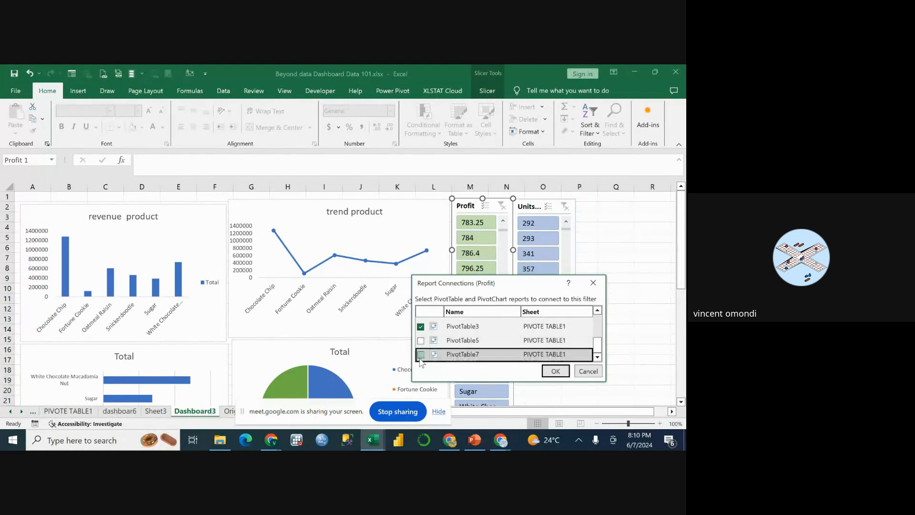
{"action": "left_click", "coordinate": [420, 340]}
{"action": "scroll", "coordinate": [422, 346], "scroll_direction": "up", "scroll_amount": 3}
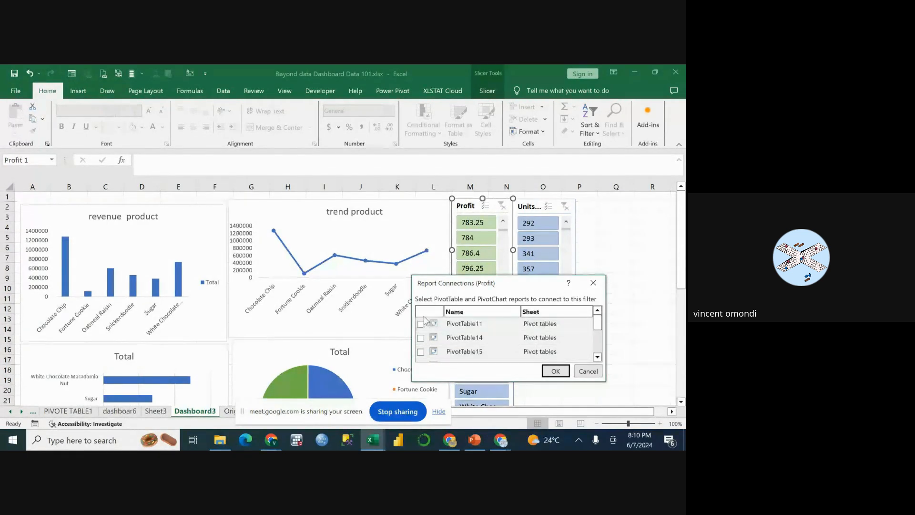
Add PivotTable11, PivotTable14 and PivotTable15 to the Profit slicer's connections, apply them and allow the external data connection.
{"action": "left_click", "coordinate": [421, 325]}
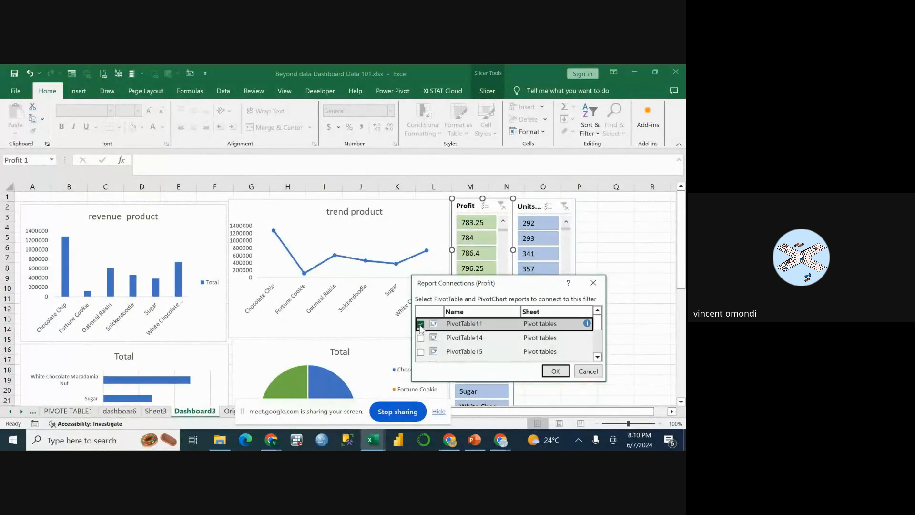
{"action": "left_click", "coordinate": [421, 338]}
{"action": "scroll", "coordinate": [424, 343], "scroll_direction": "down", "scroll_amount": 1}
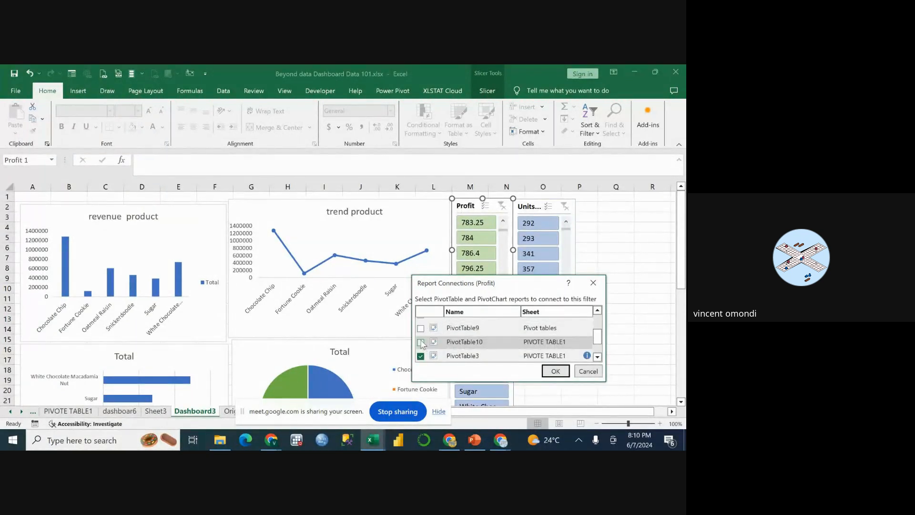
{"action": "scroll", "coordinate": [423, 339], "scroll_direction": "up", "scroll_amount": 1}
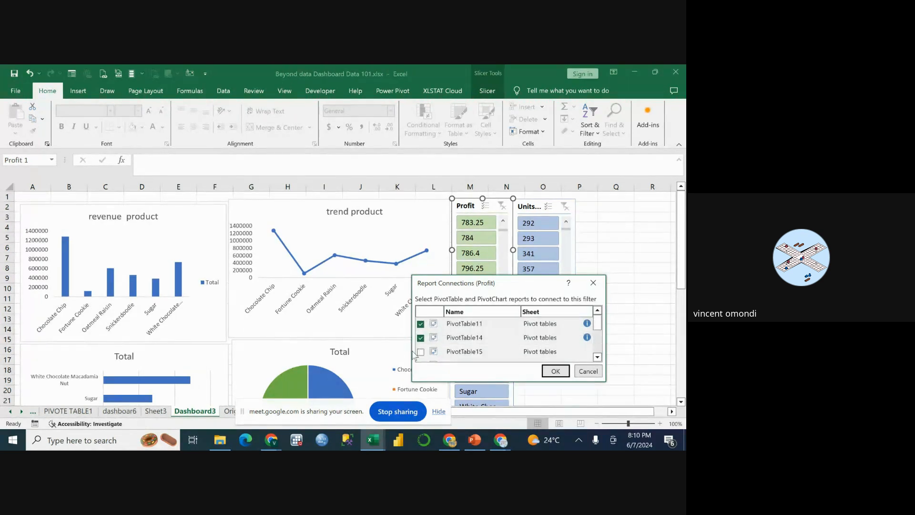
{"action": "left_click", "coordinate": [420, 351]}
{"action": "scroll", "coordinate": [423, 351], "scroll_direction": "down", "scroll_amount": 1}
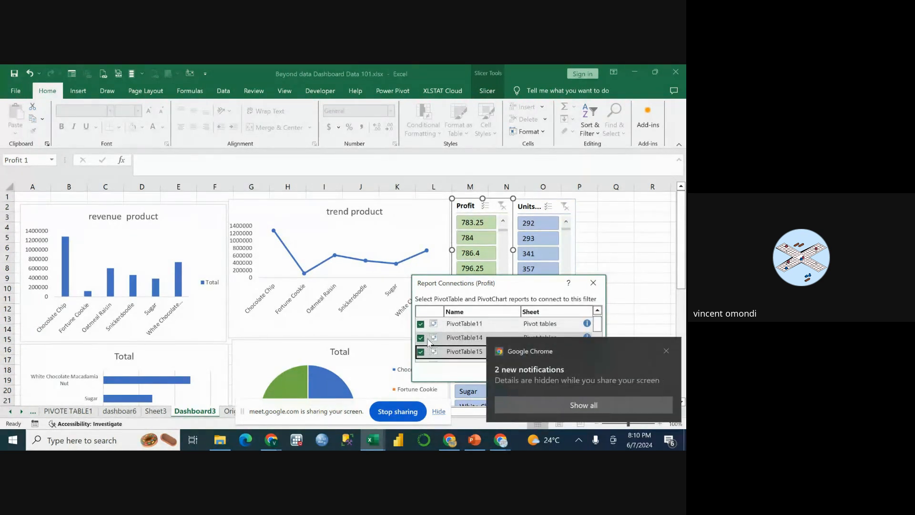
{"action": "scroll", "coordinate": [427, 340], "scroll_direction": "up", "scroll_amount": 1}
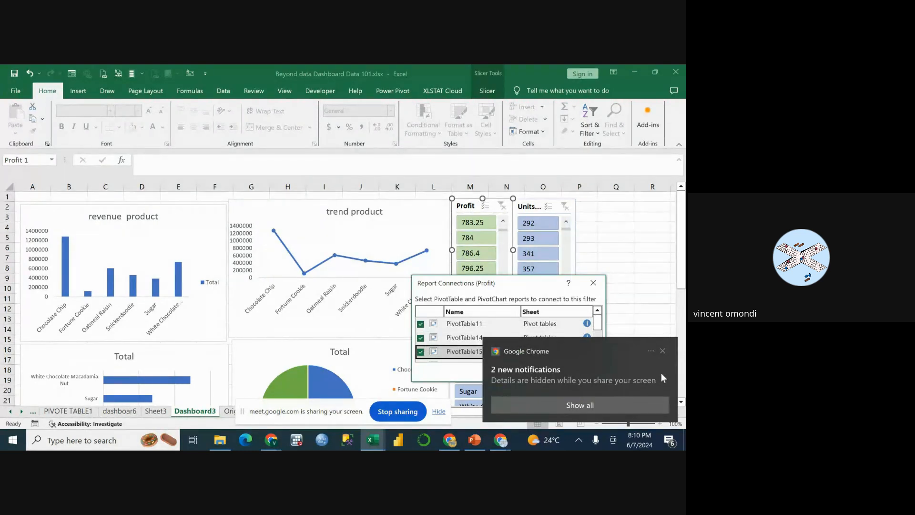
{"action": "left_click", "coordinate": [664, 351]}
{"action": "scroll", "coordinate": [593, 349], "scroll_direction": "down", "scroll_amount": 2}
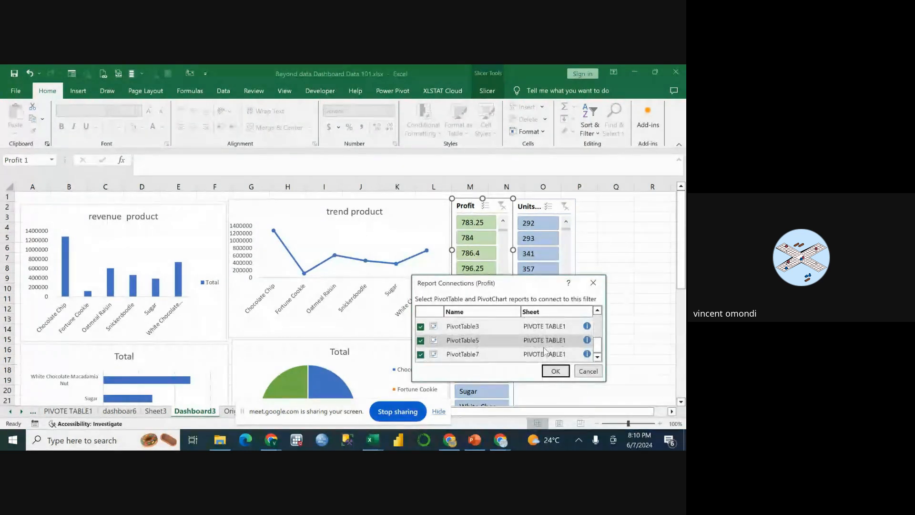
{"action": "left_click", "coordinate": [554, 371]}
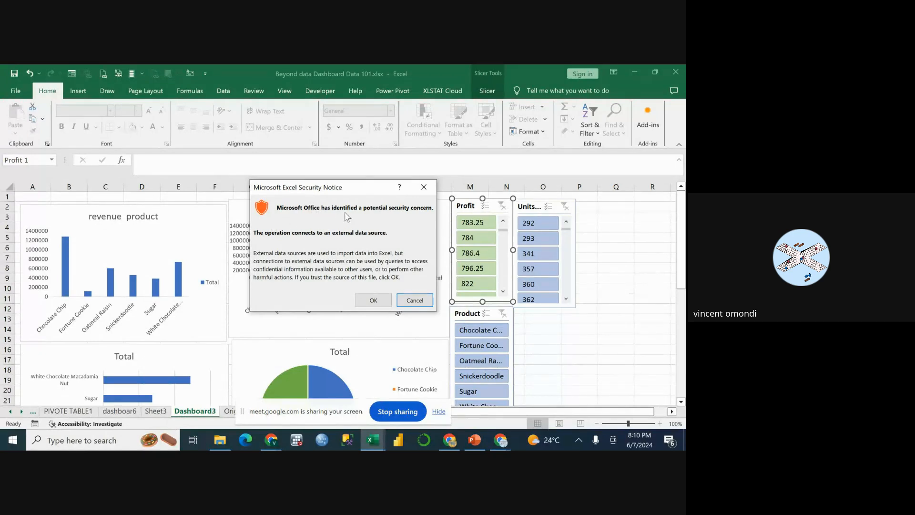
{"action": "left_click", "coordinate": [373, 300]}
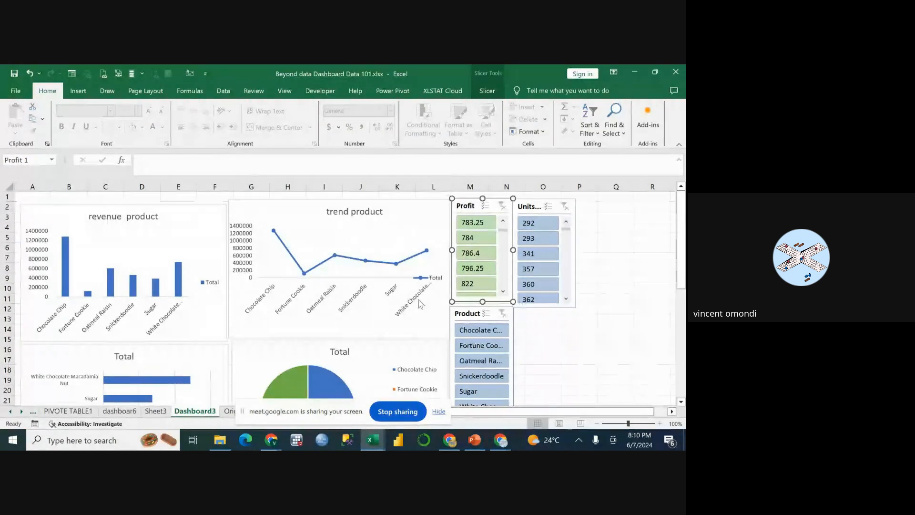
Filter the dashboard charts by profit 784 and units sold 293 using the slicers.
{"action": "left_click", "coordinate": [473, 239]}
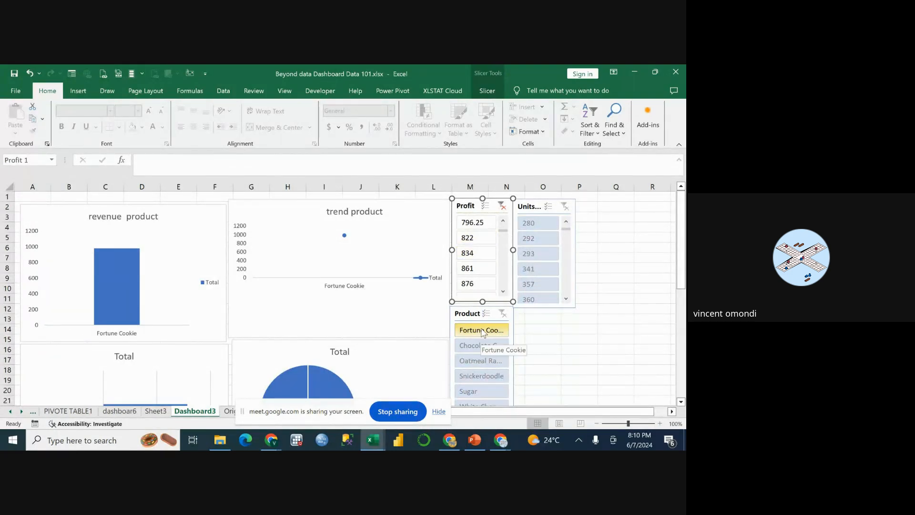
{"action": "left_click", "coordinate": [537, 252]}
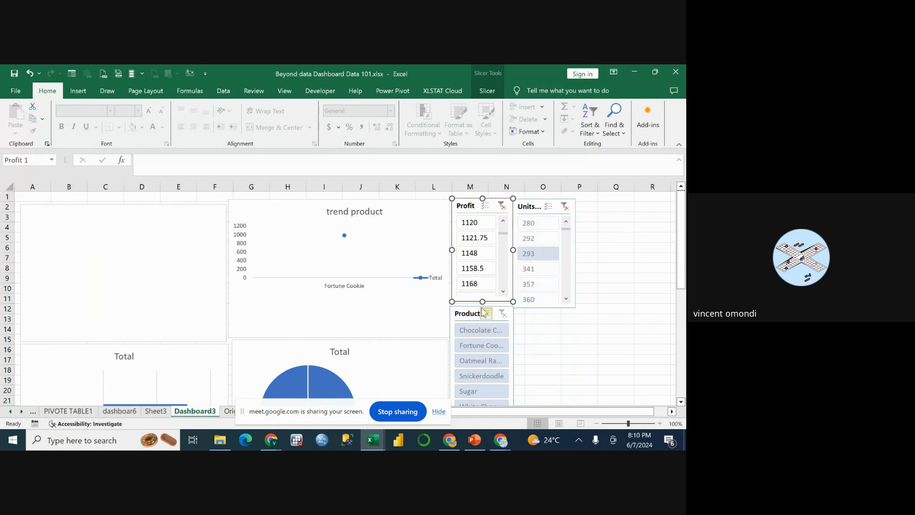
Clear the Product, Profit and Units Sold slicer filters on the Dashboard3 sheet.
{"action": "left_click", "coordinate": [490, 333]}
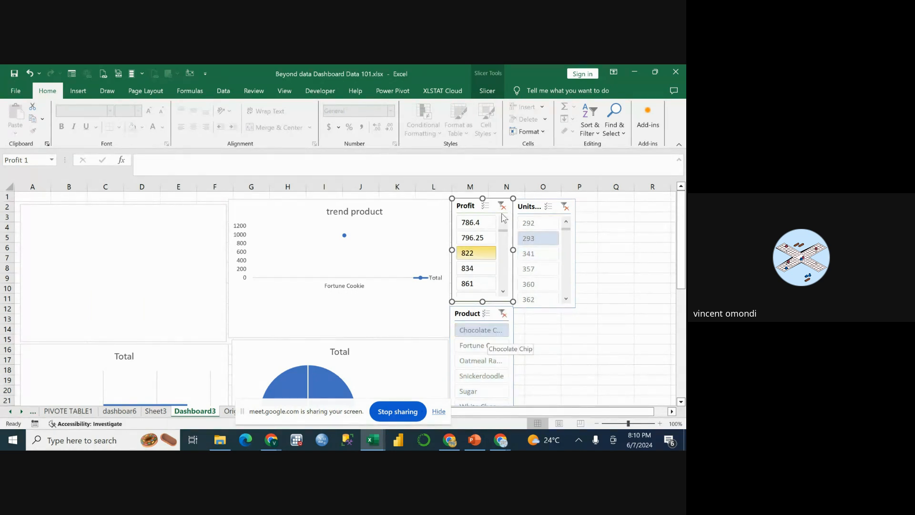
{"action": "left_click", "coordinate": [503, 315]}
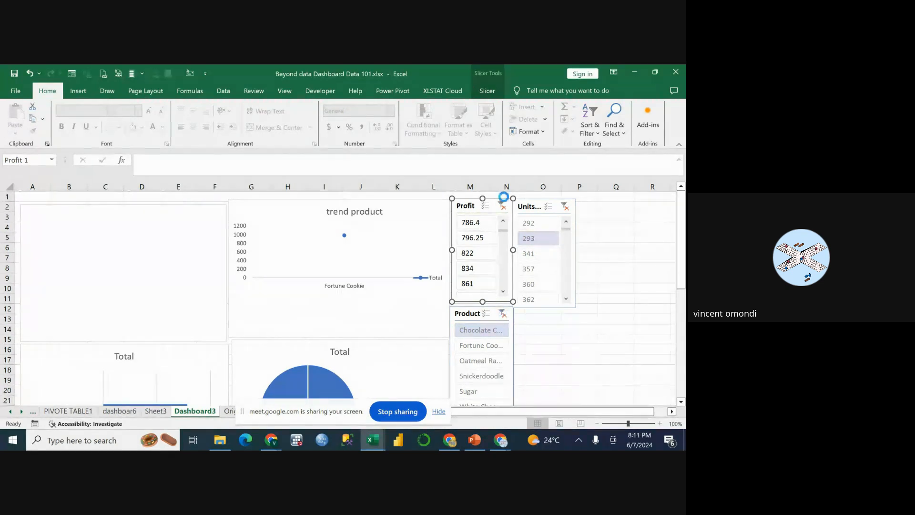
{"action": "left_click", "coordinate": [502, 206]}
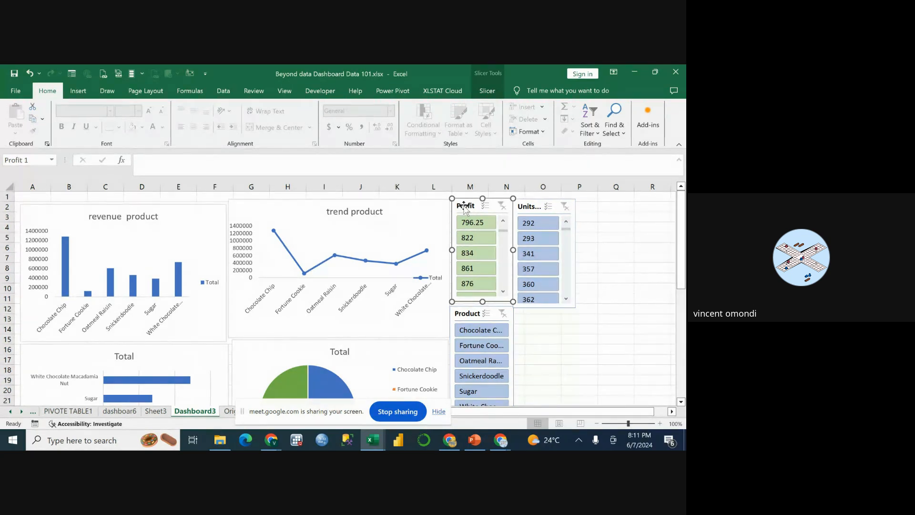
Review which PivotTables the Profit slicer on Dashboard3 is connected to in its report connections.
{"action": "right_click", "coordinate": [464, 205]}
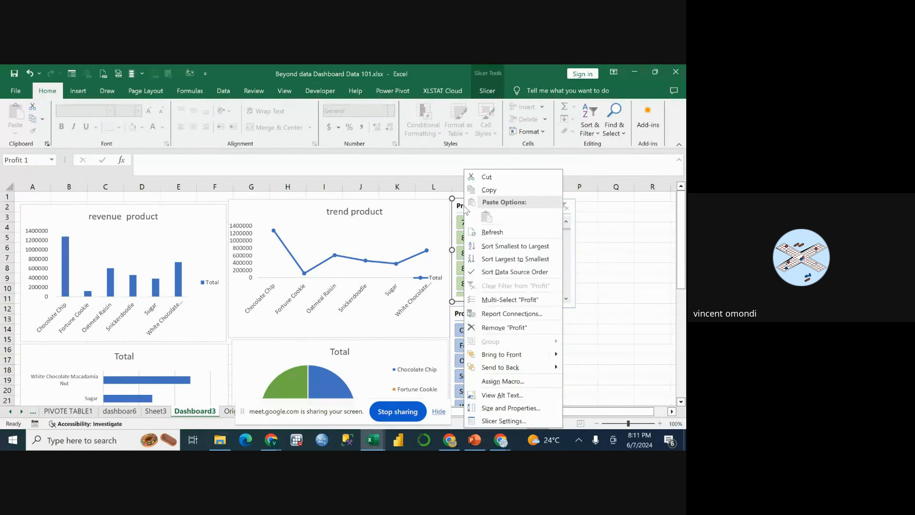
{"action": "left_click", "coordinate": [489, 317]}
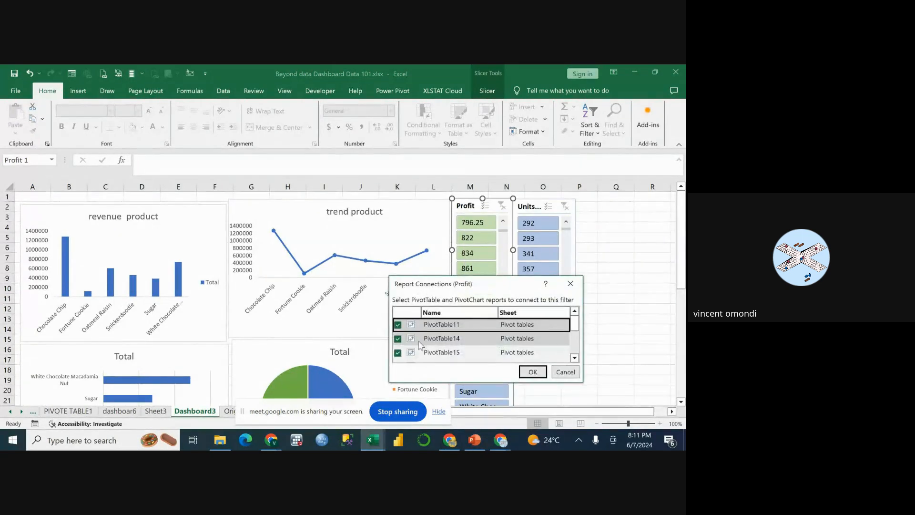
{"action": "scroll", "coordinate": [412, 328], "scroll_direction": "down", "scroll_amount": 3}
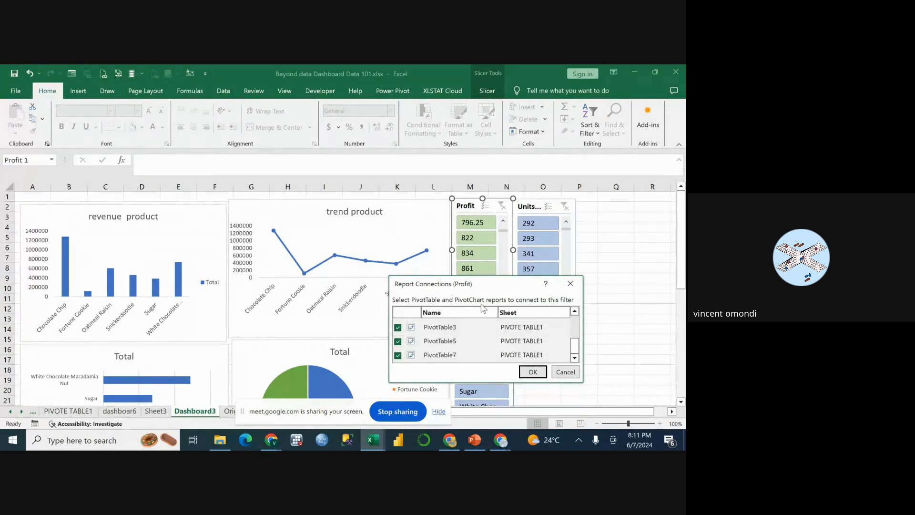
{"action": "scroll", "coordinate": [477, 334], "scroll_direction": "down", "scroll_amount": 3}
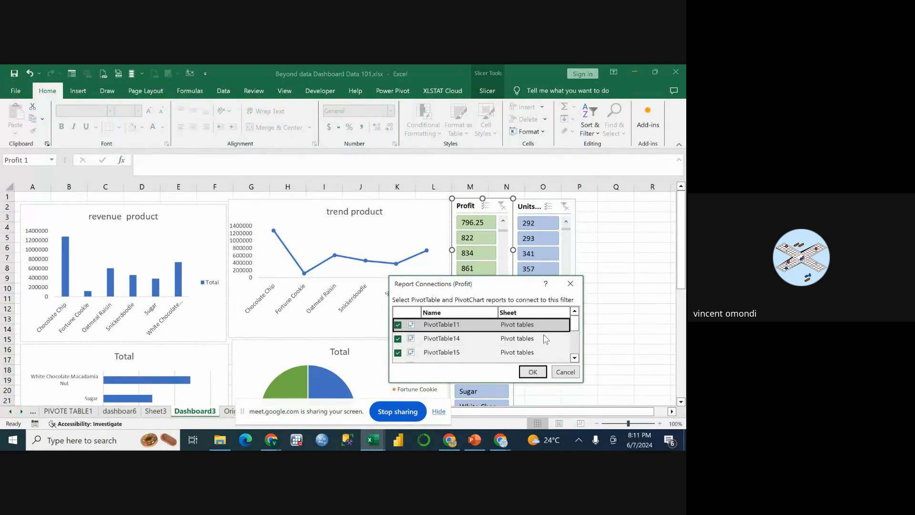
{"action": "left_click", "coordinate": [533, 371]}
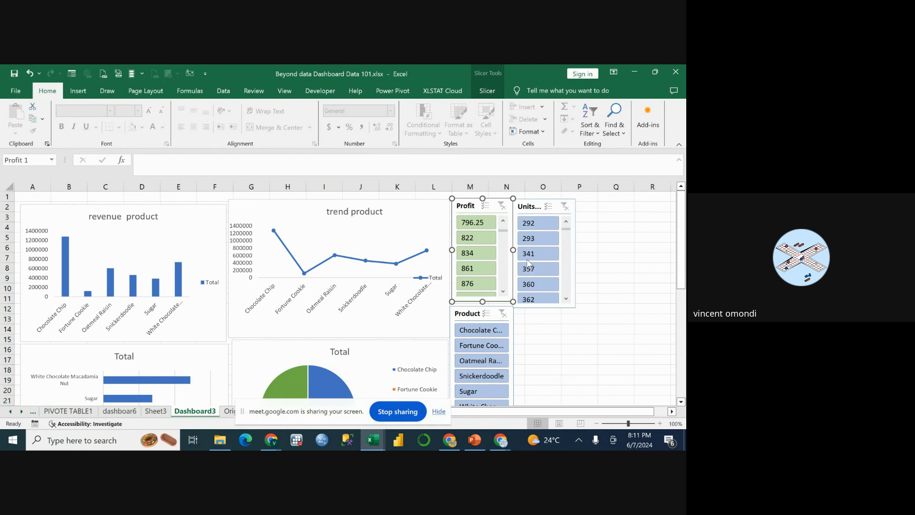
Test the Profit slicer by filtering the dashboard on 822, 723 and 738.5, and clear its filter.
{"action": "left_click", "coordinate": [477, 238]}
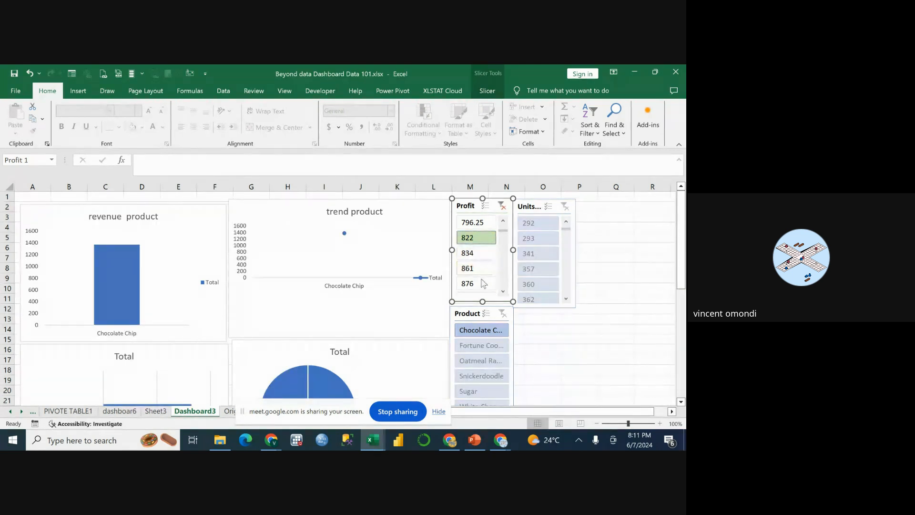
{"action": "scroll", "coordinate": [484, 284], "scroll_direction": "down", "scroll_amount": 6}
{"action": "scroll", "coordinate": [490, 269], "scroll_direction": "up", "scroll_amount": 9}
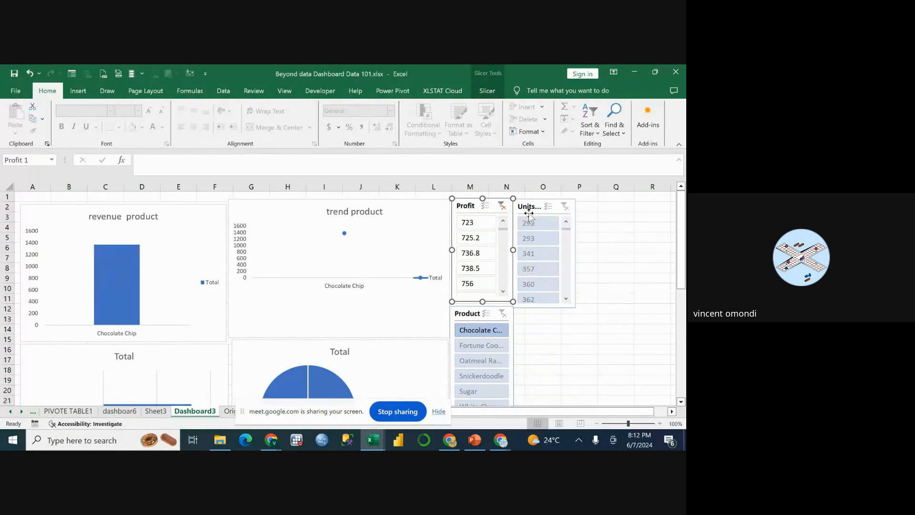
{"action": "left_click", "coordinate": [477, 223]}
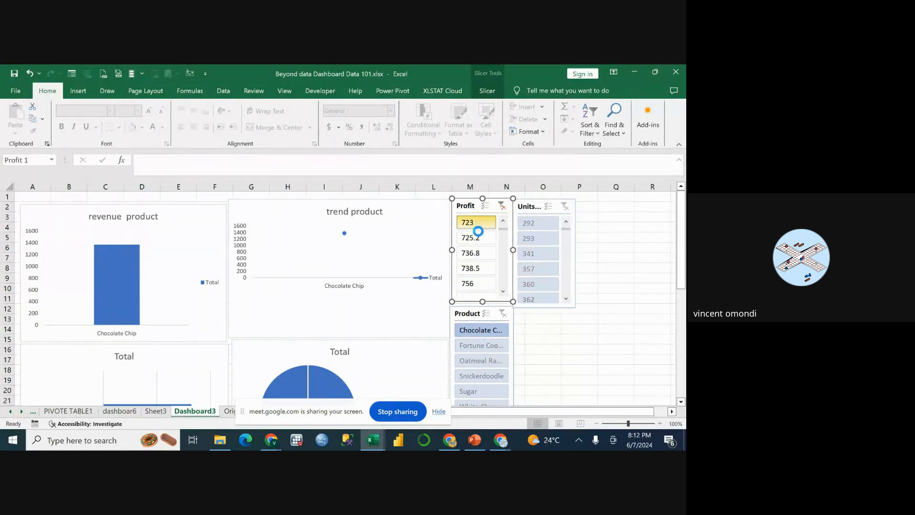
{"action": "left_click", "coordinate": [478, 268]}
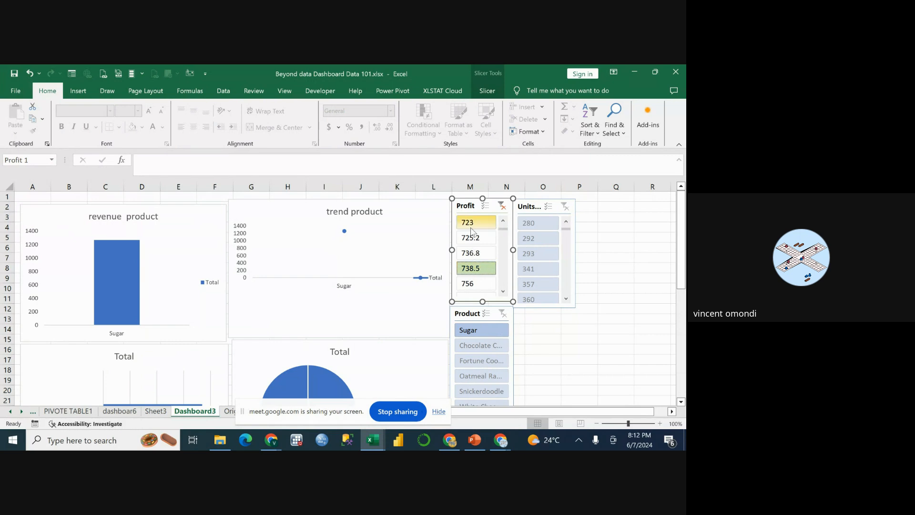
{"action": "left_click", "coordinate": [503, 207]}
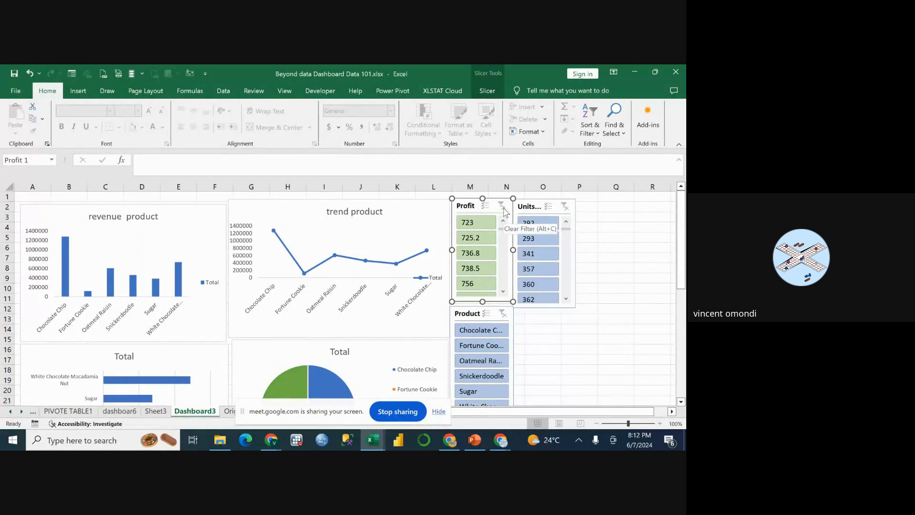
{"action": "scroll", "coordinate": [506, 236], "scroll_direction": "down", "scroll_amount": 3}
{"action": "scroll", "coordinate": [508, 236], "scroll_direction": "up", "scroll_amount": 4}
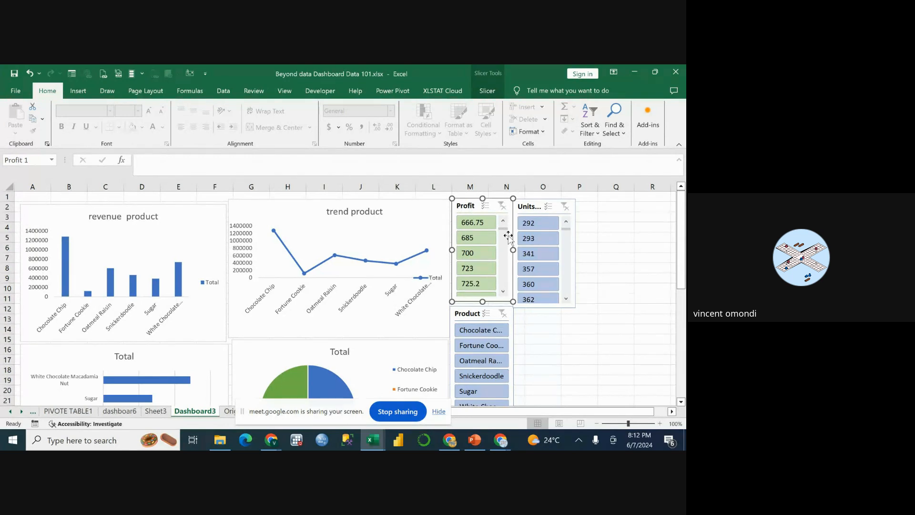
{"action": "left_click", "coordinate": [611, 260]}
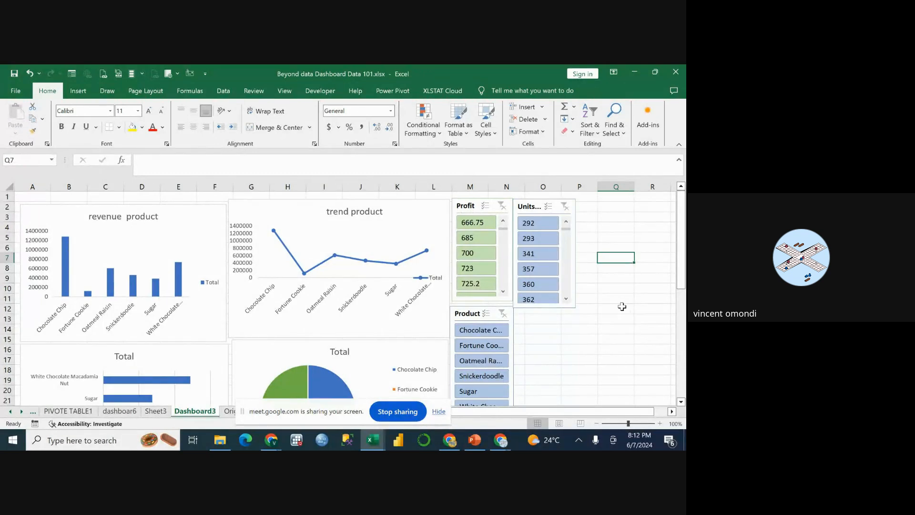
{"action": "left_click", "coordinate": [537, 363]}
{"action": "left_click", "coordinate": [594, 325]}
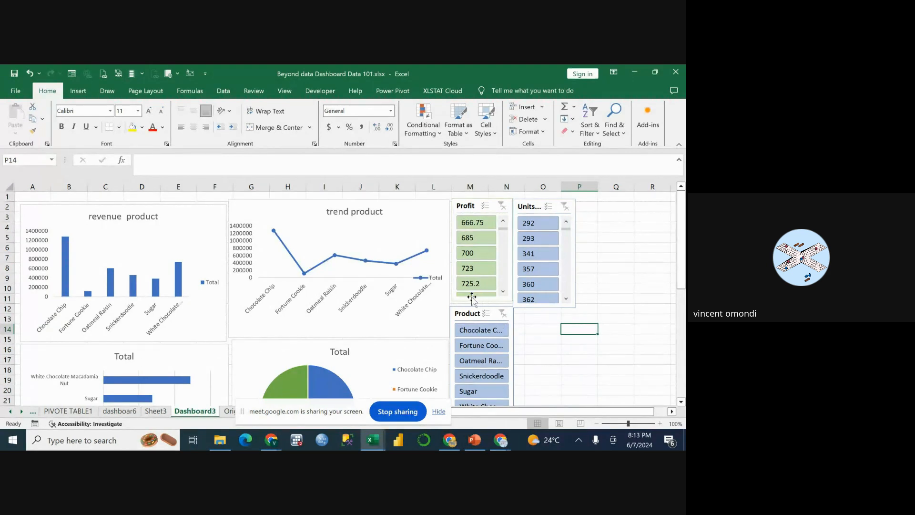
Look through the Profit slicer's full list of report connections again and close it without changes.
{"action": "left_click", "coordinate": [469, 209]}
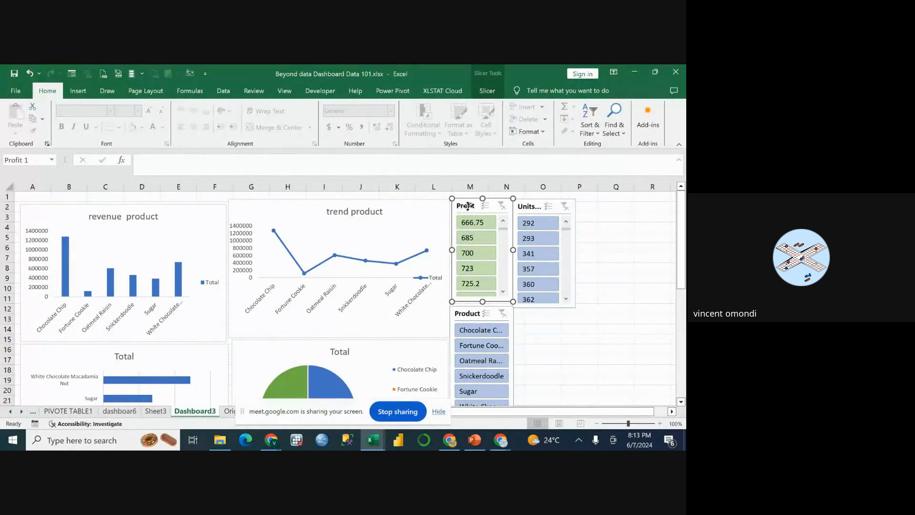
{"action": "right_click", "coordinate": [468, 206]}
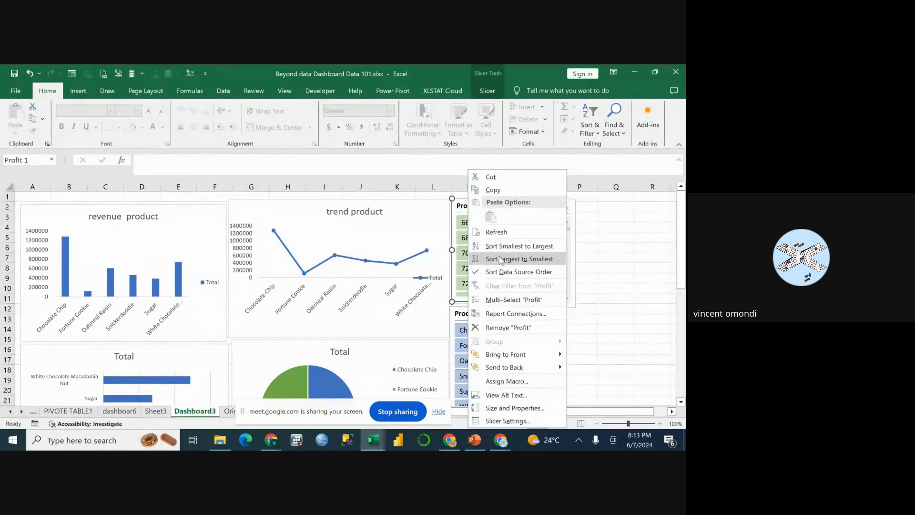
{"action": "left_click", "coordinate": [504, 315]}
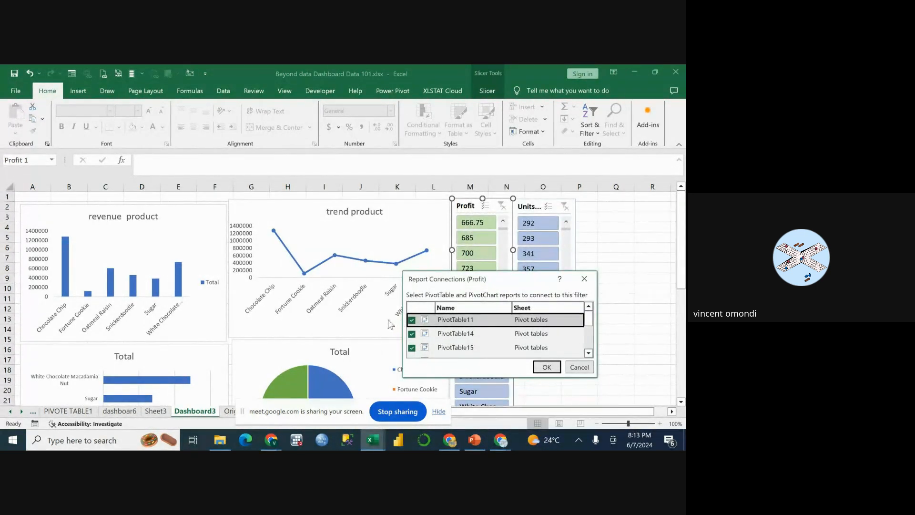
{"action": "scroll", "coordinate": [436, 330], "scroll_direction": "down", "scroll_amount": 3}
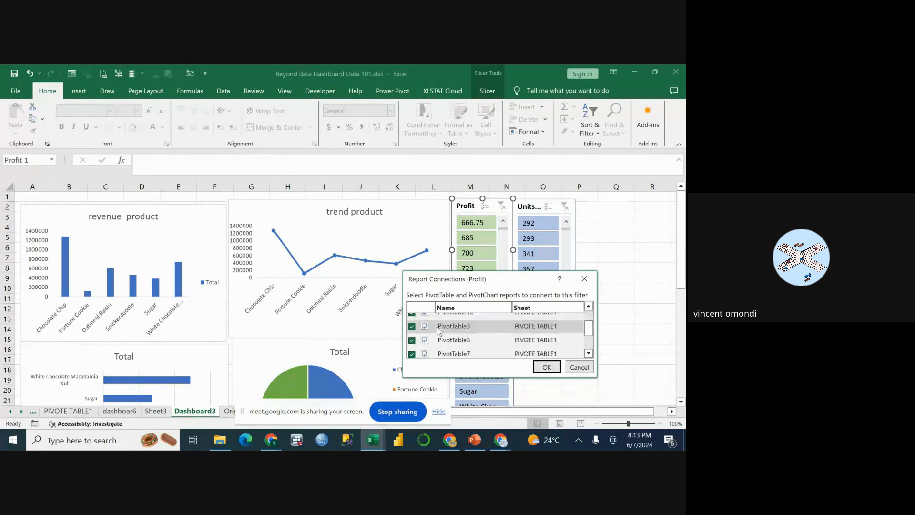
{"action": "scroll", "coordinate": [436, 330], "scroll_direction": "up", "scroll_amount": 3}
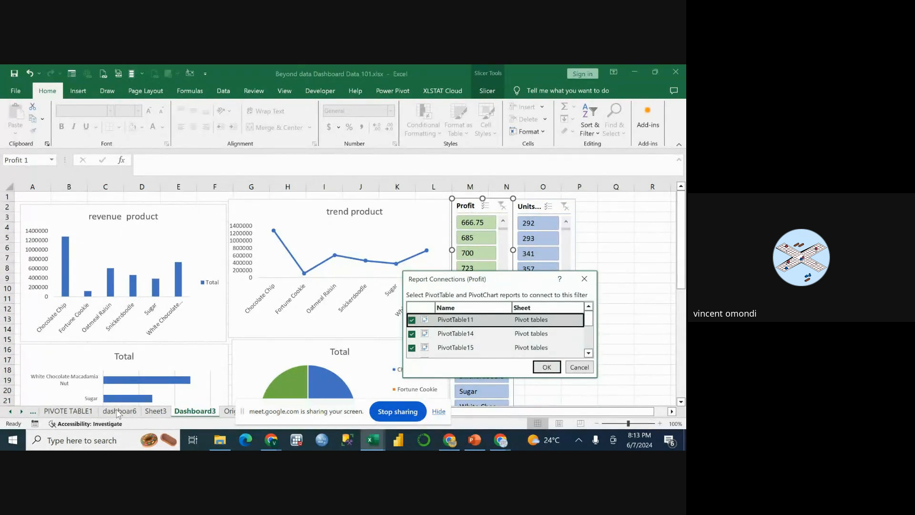
{"action": "left_click", "coordinate": [585, 279]}
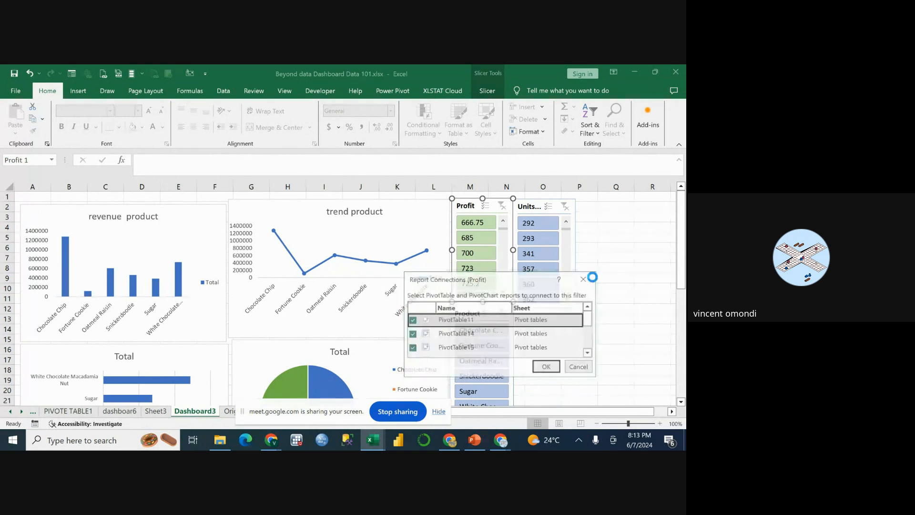
Insert Profit and Product slicers for the revenue chart on the dashboar6 sheet and place Product beside Profit.
{"action": "left_click", "coordinate": [120, 411]}
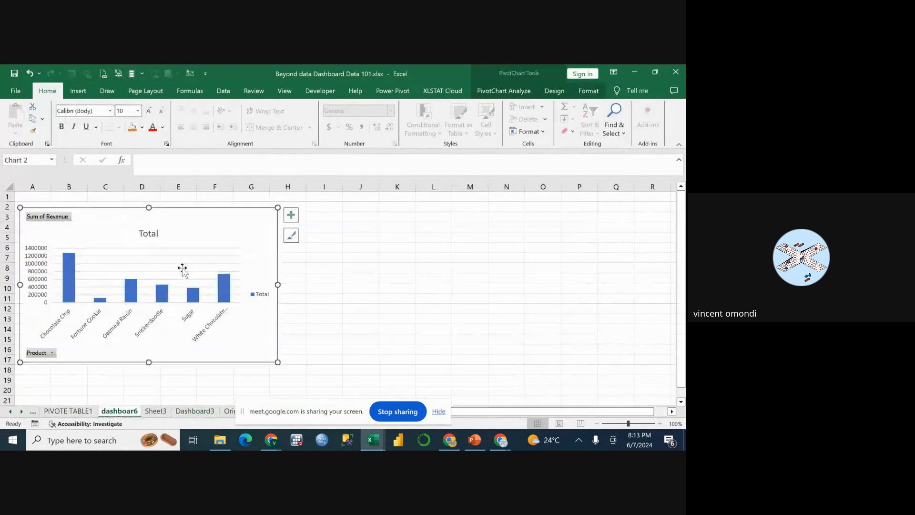
{"action": "left_click_drag", "start_coordinate": [206, 230], "coordinate": [207, 229]}
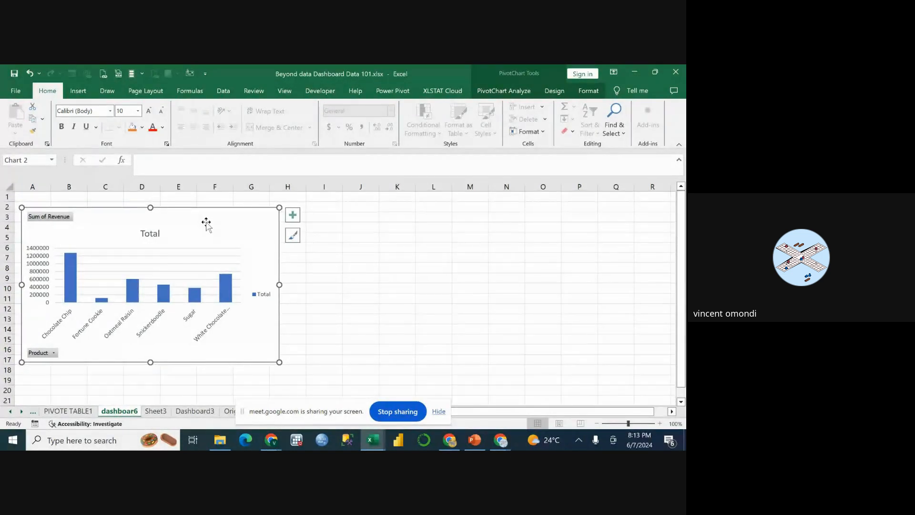
{"action": "left_click", "coordinate": [83, 94]}
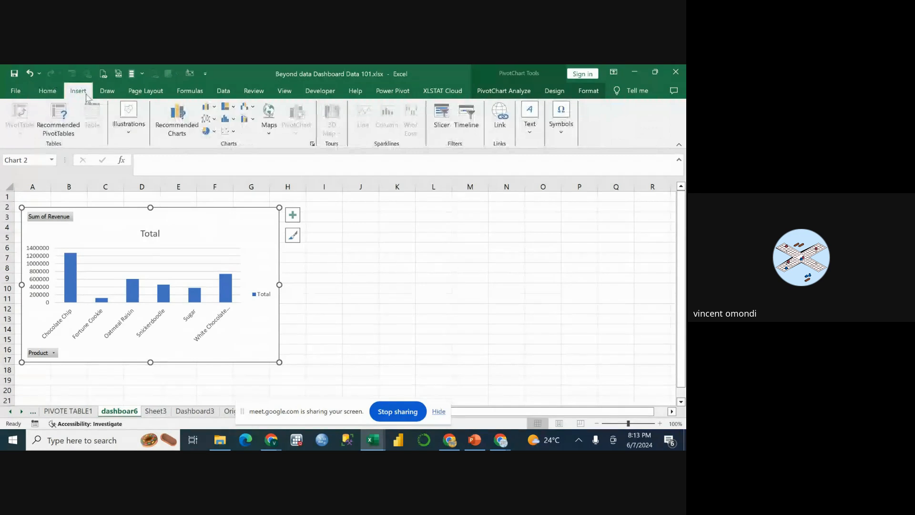
{"action": "left_click", "coordinate": [447, 111]}
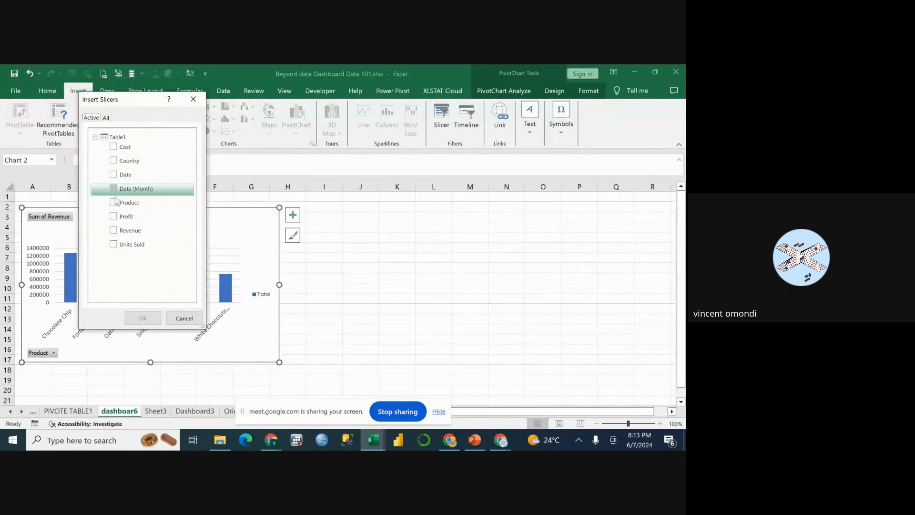
{"action": "left_click", "coordinate": [114, 217]}
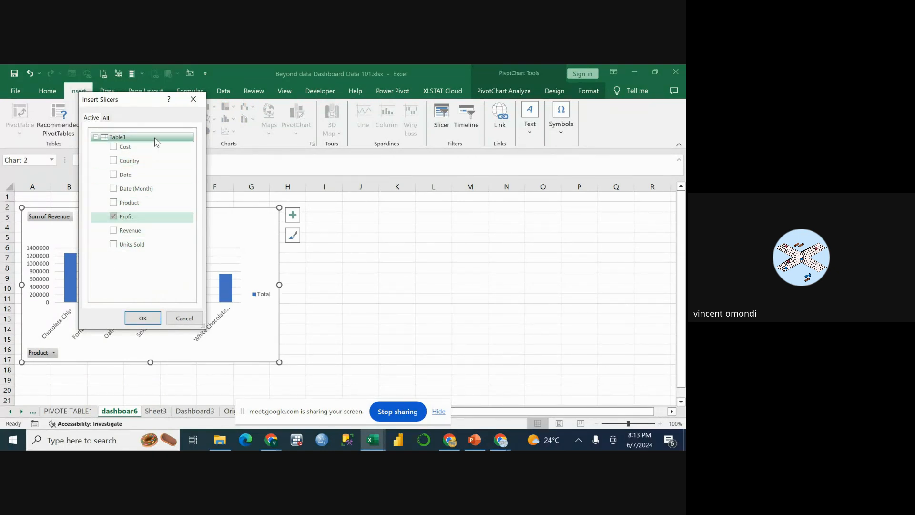
{"action": "left_click", "coordinate": [114, 203]}
{"action": "left_click", "coordinate": [142, 318]}
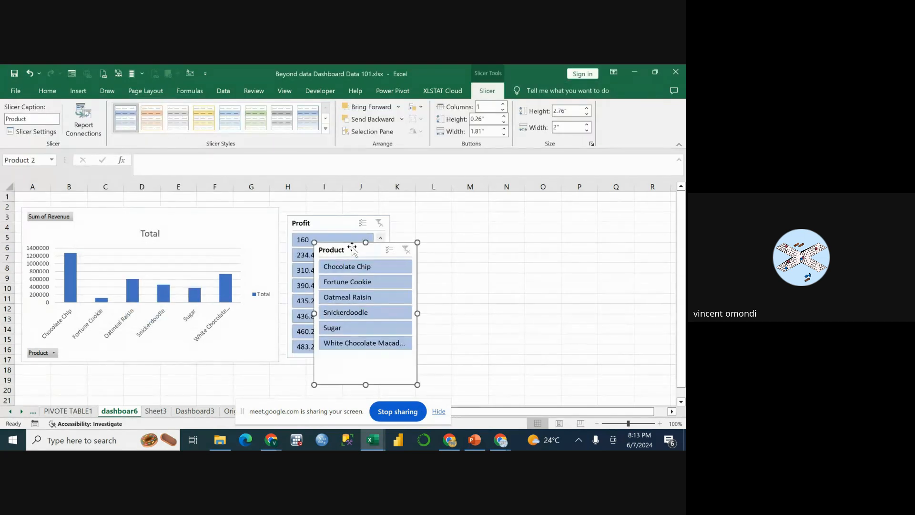
{"action": "left_click_drag", "start_coordinate": [343, 247], "coordinate": [416, 220]}
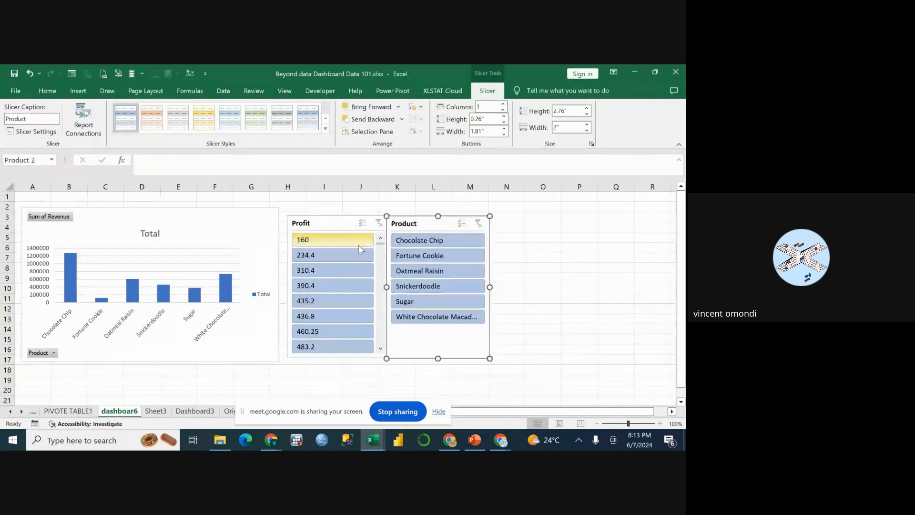
Review and accept the new Profit slicer's report connections, and move the Product slicer over columns M to O.
{"action": "left_click", "coordinate": [337, 223]}
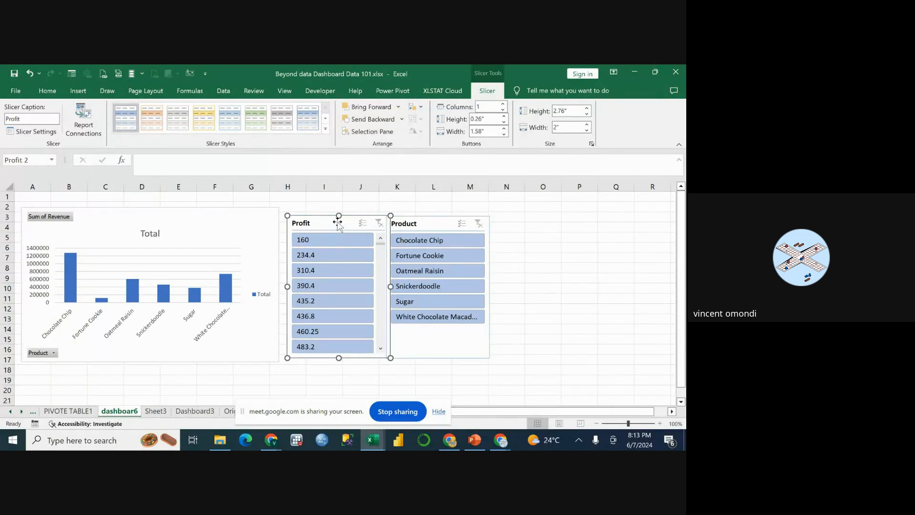
{"action": "left_click", "coordinate": [601, 260]}
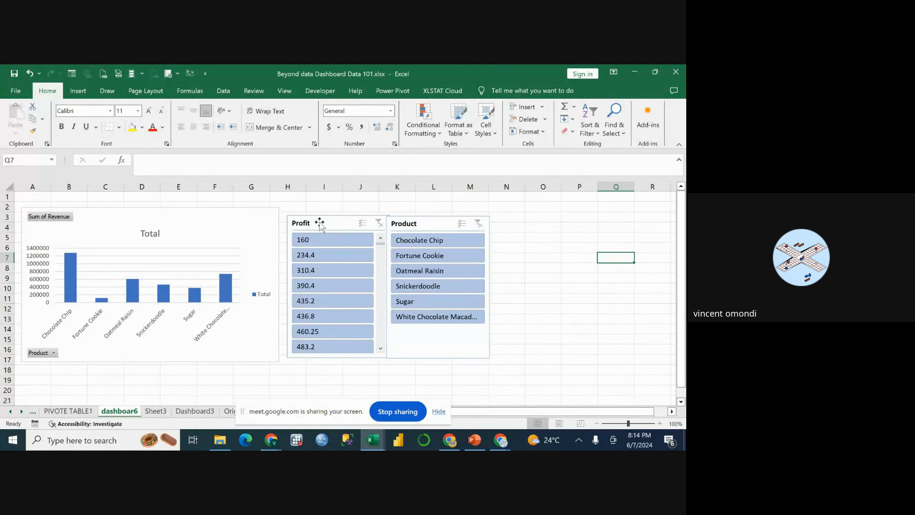
{"action": "left_click_drag", "start_coordinate": [319, 222], "coordinate": [323, 224]}
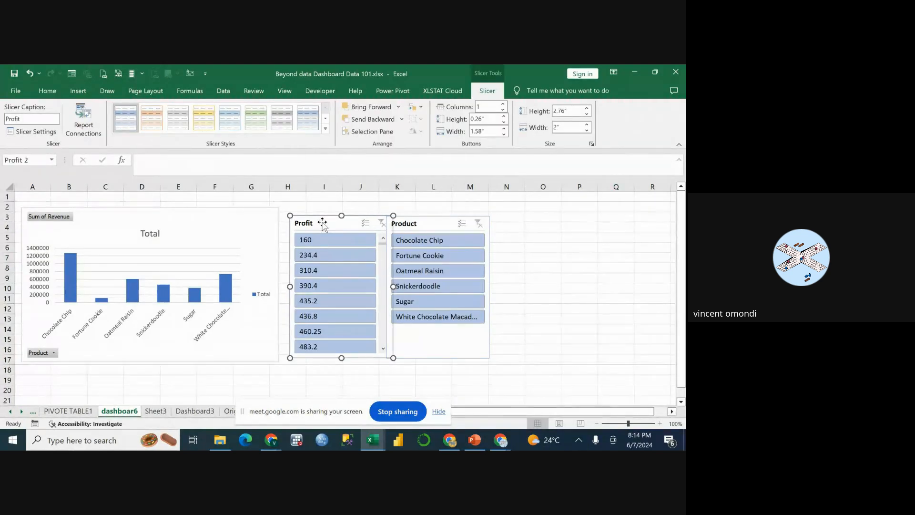
{"action": "right_click", "coordinate": [324, 222]}
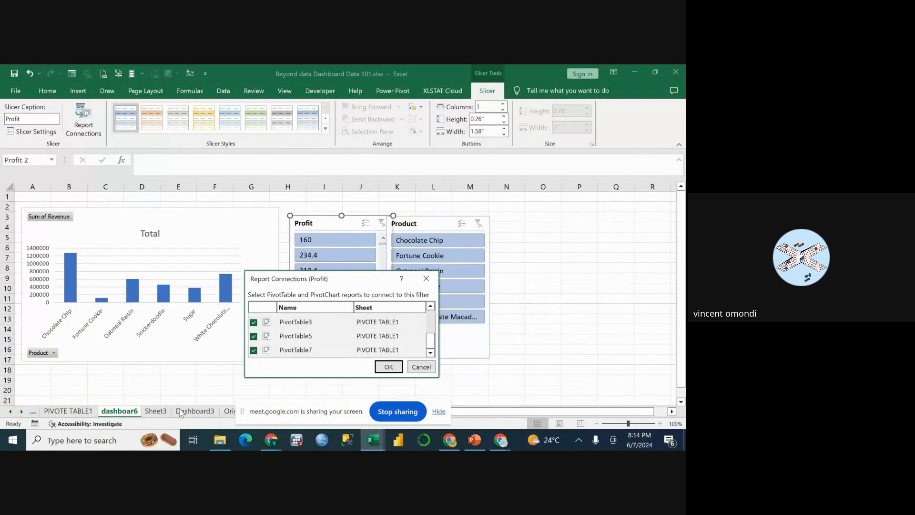
{"action": "left_click", "coordinate": [387, 367]}
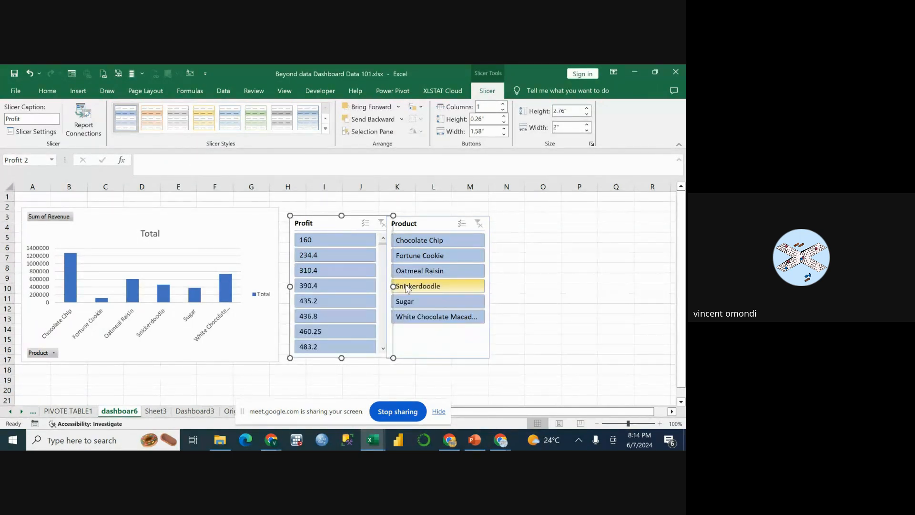
{"action": "left_click_drag", "start_coordinate": [424, 225], "coordinate": [491, 225]}
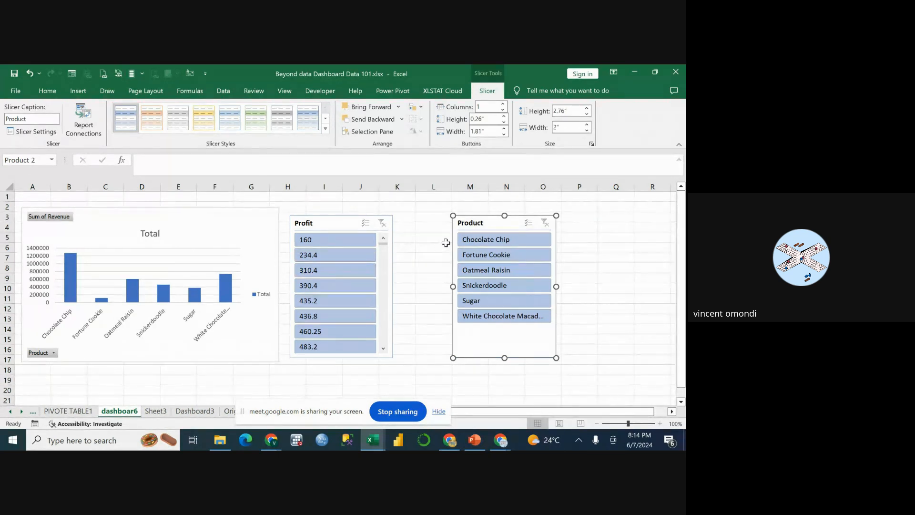
Test the Profit slicer on the dashboar6 sheet with 310.4, 436.8 and 460.25, and clear the Profit filter on the Dashboard3 sheet.
{"action": "left_click", "coordinate": [338, 258]}
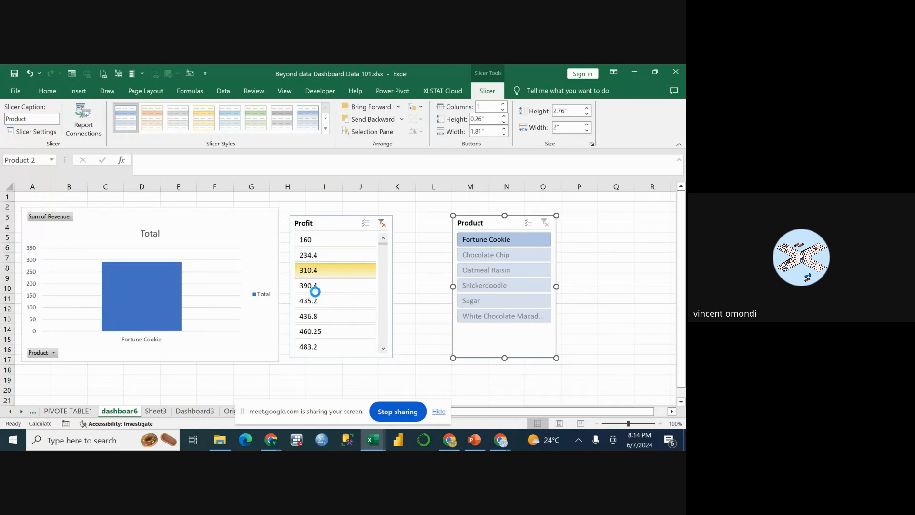
{"action": "left_click", "coordinate": [314, 299]}
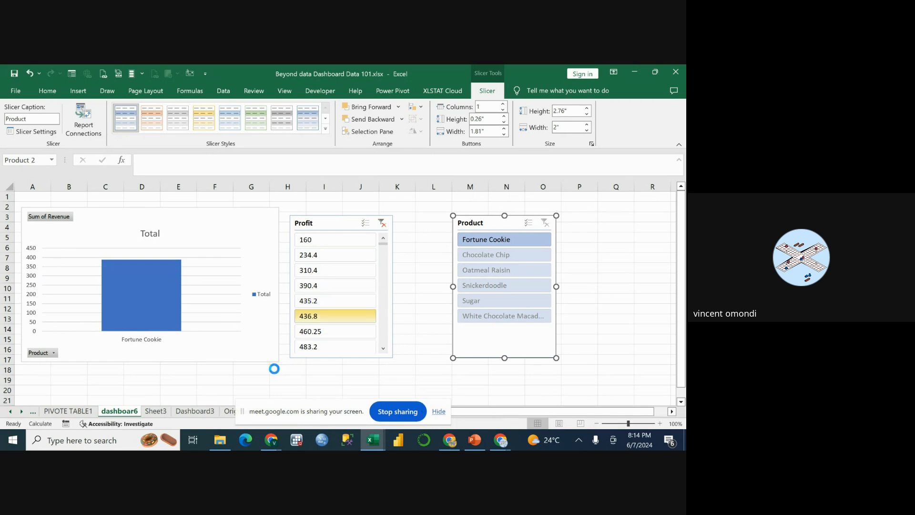
{"action": "left_click", "coordinate": [312, 331]}
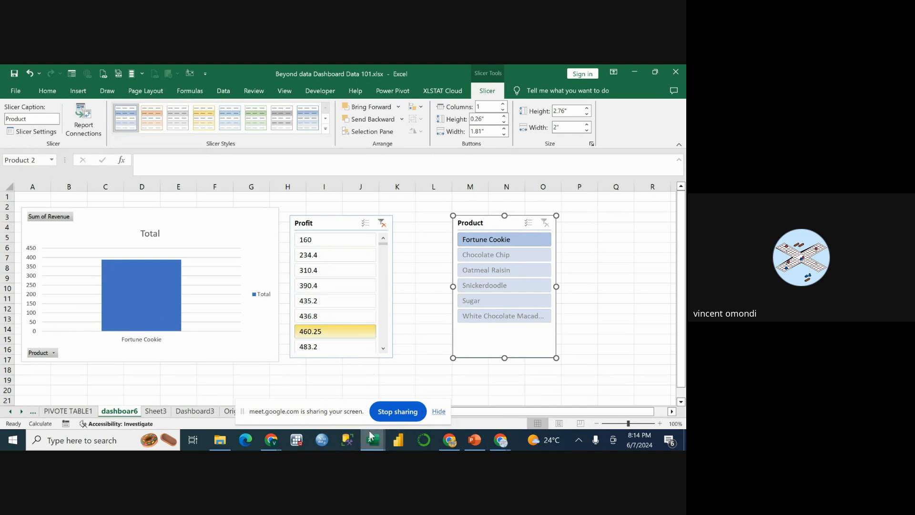
{"action": "mouse_move", "coordinate": [372, 436]}
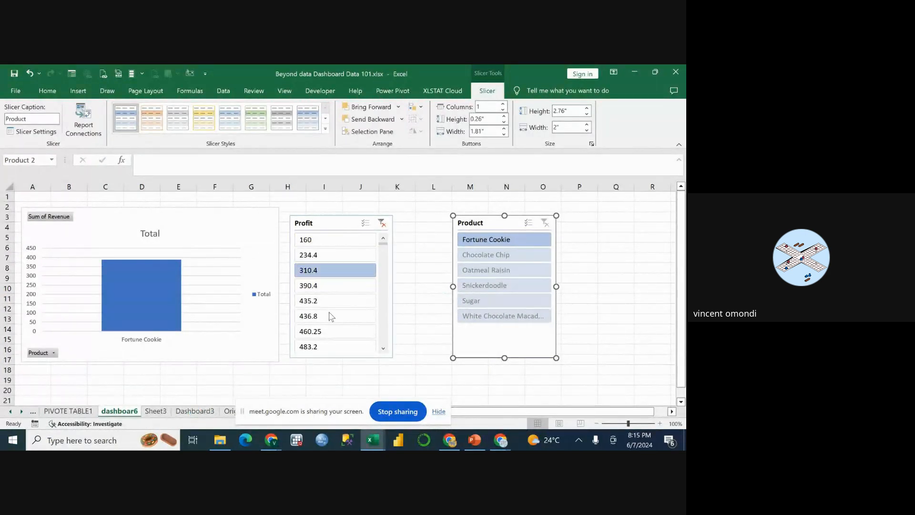
{"action": "left_click", "coordinate": [186, 410]}
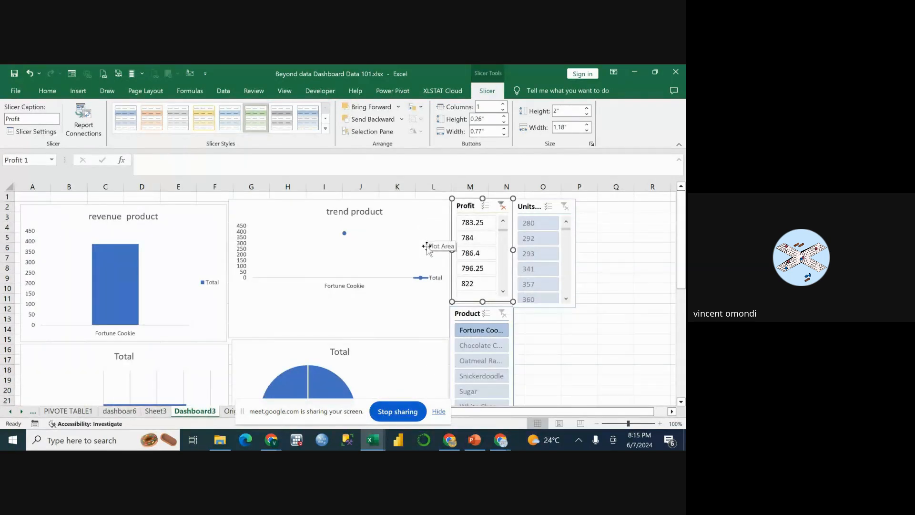
{"action": "left_click", "coordinate": [502, 207]}
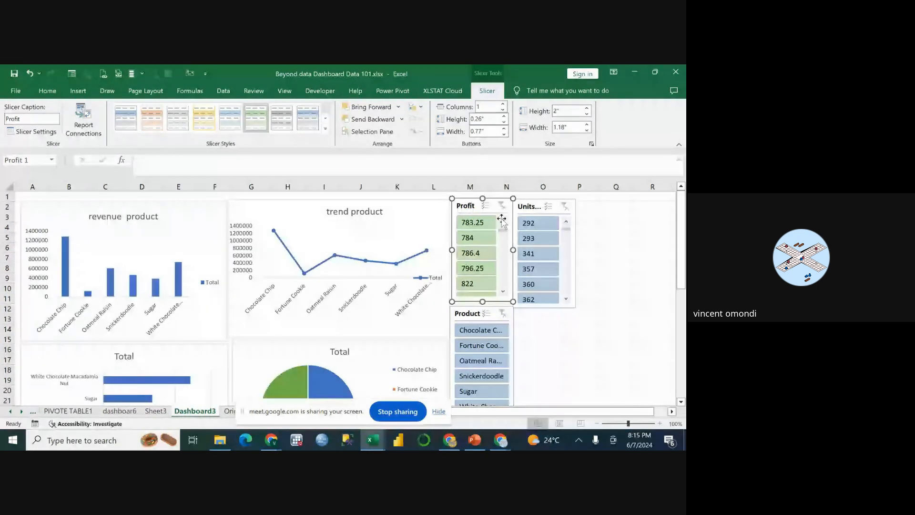
Look over the charts and slicers on the Dashboard3 sheet, down to the revenue-by-country bar chart.
{"action": "scroll", "coordinate": [544, 311], "scroll_direction": "down", "scroll_amount": 7}
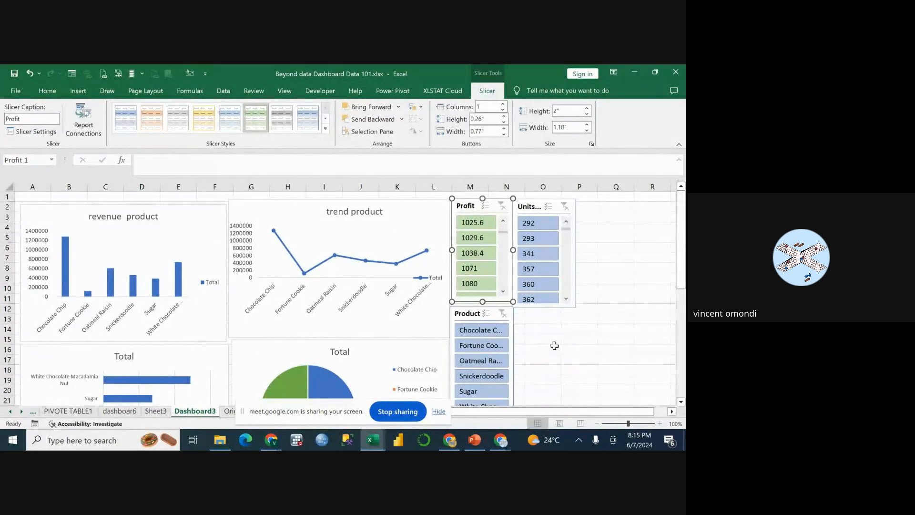
{"action": "left_click", "coordinate": [579, 340]}
{"action": "scroll", "coordinate": [579, 339], "scroll_direction": "down", "scroll_amount": 6}
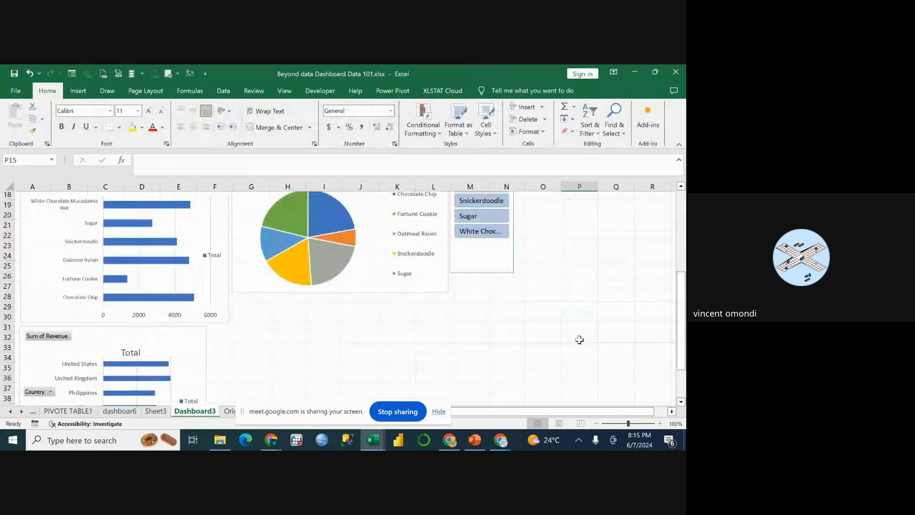
{"action": "scroll", "coordinate": [579, 340], "scroll_direction": "down", "scroll_amount": 5}
{"action": "scroll", "coordinate": [499, 290], "scroll_direction": "up", "scroll_amount": 10}
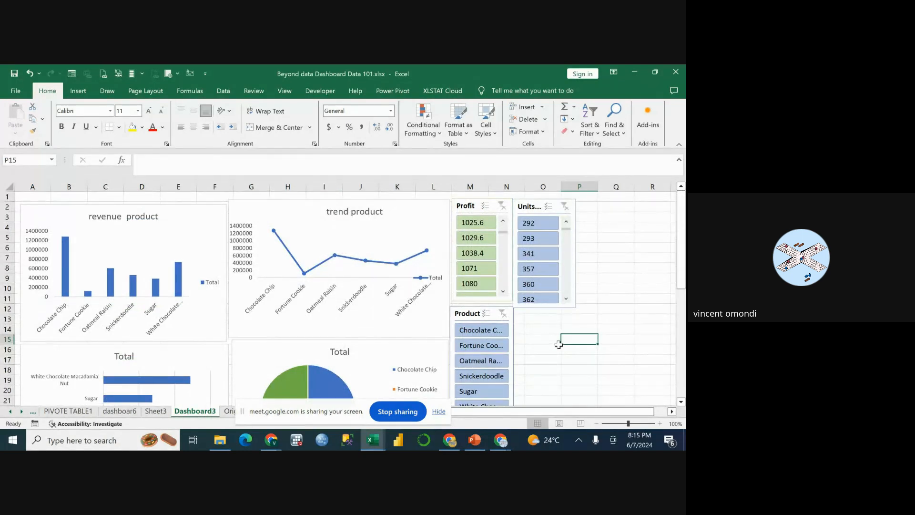
{"action": "scroll", "coordinate": [561, 347], "scroll_direction": "down", "scroll_amount": 12}
{"action": "scroll", "coordinate": [561, 347], "scroll_direction": "up", "scroll_amount": 6}
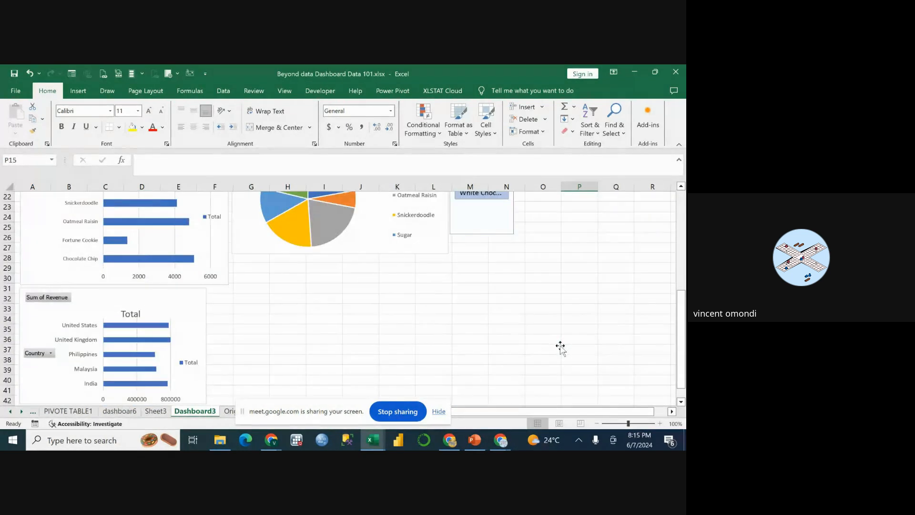
{"action": "scroll", "coordinate": [560, 347], "scroll_direction": "up", "scroll_amount": 4}
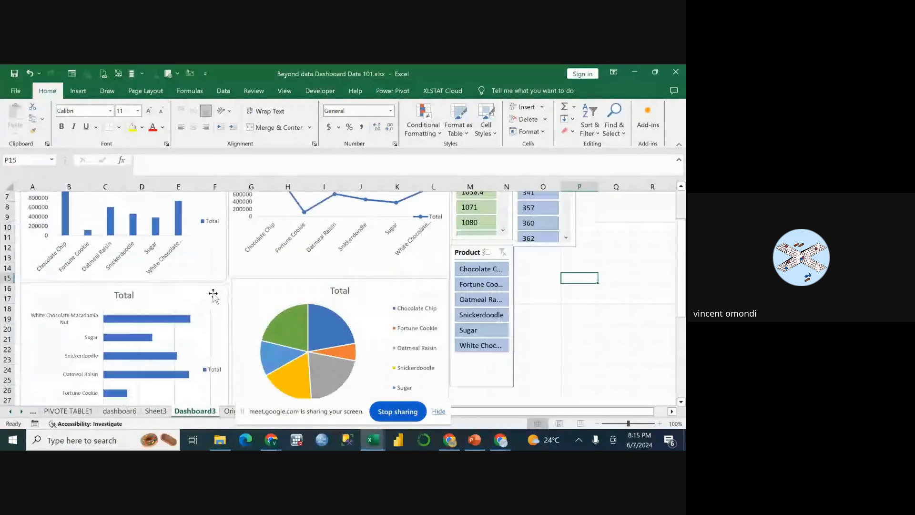
{"action": "left_click", "coordinate": [380, 301]}
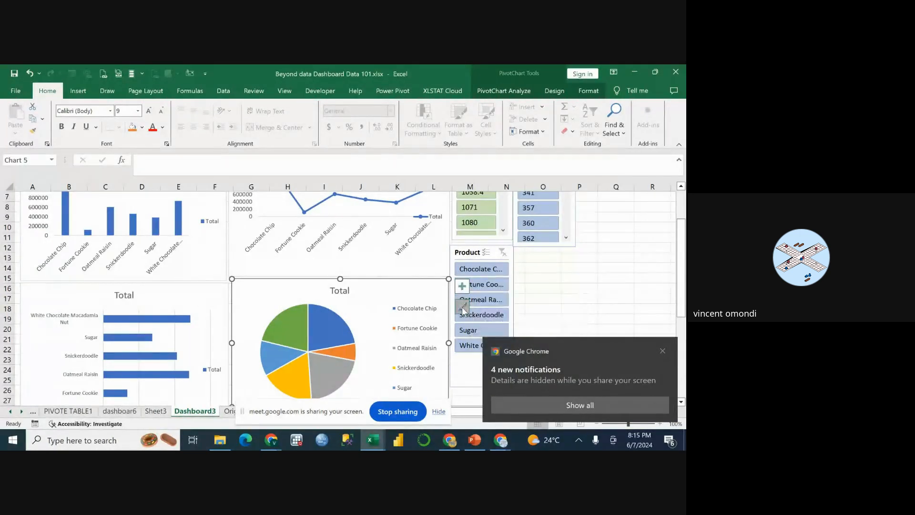
{"action": "left_click", "coordinate": [462, 307]}
{"action": "scroll", "coordinate": [524, 273], "scroll_direction": "down", "scroll_amount": 2}
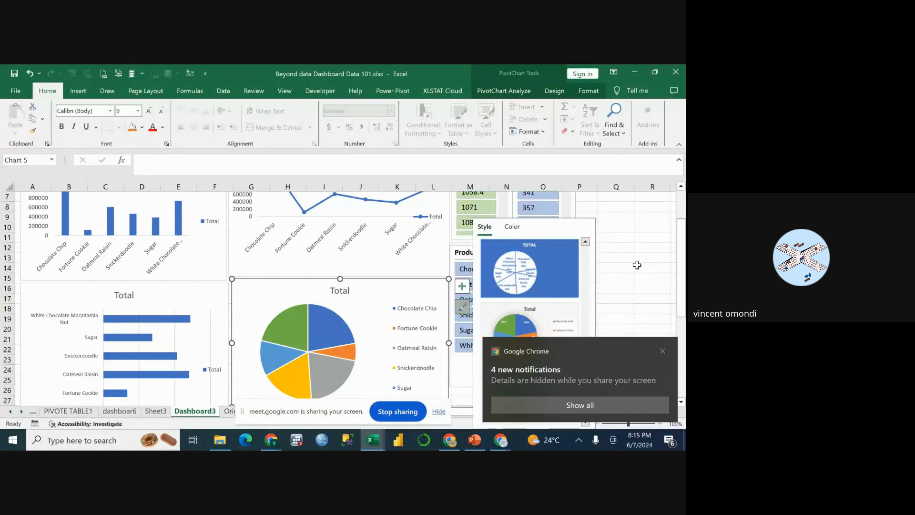
{"action": "left_click", "coordinate": [627, 269]}
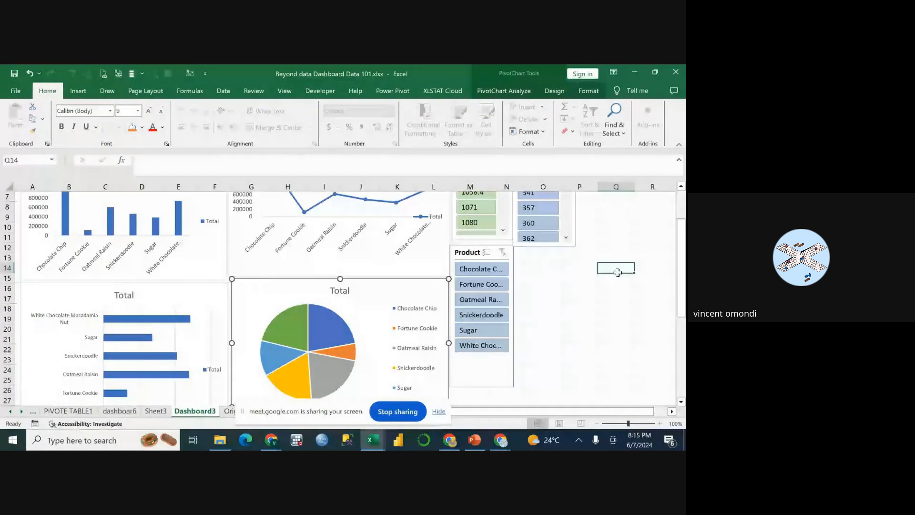
Apply the chart style with white percentage labels on the slices and a bold title to the pie chart on Dashboard3.
{"action": "left_click", "coordinate": [385, 298]}
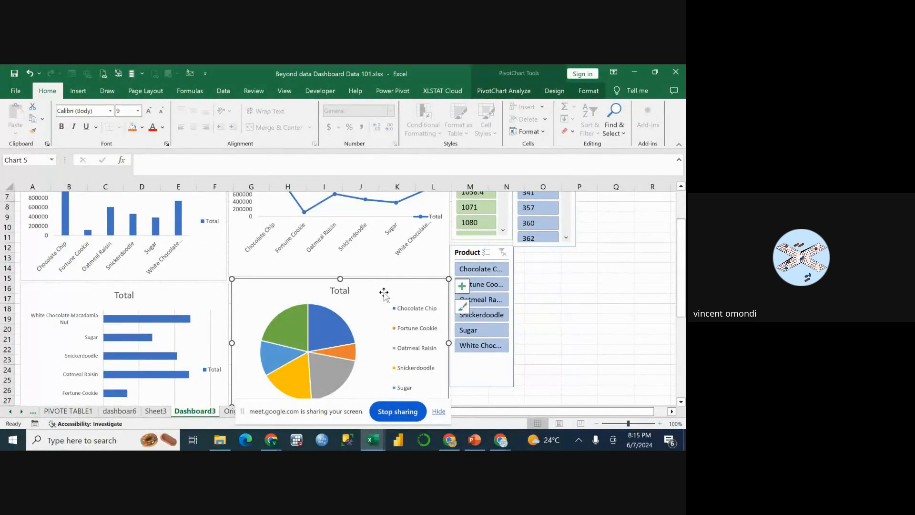
{"action": "left_click", "coordinate": [464, 309]}
{"action": "scroll", "coordinate": [538, 328], "scroll_direction": "down", "scroll_amount": 3}
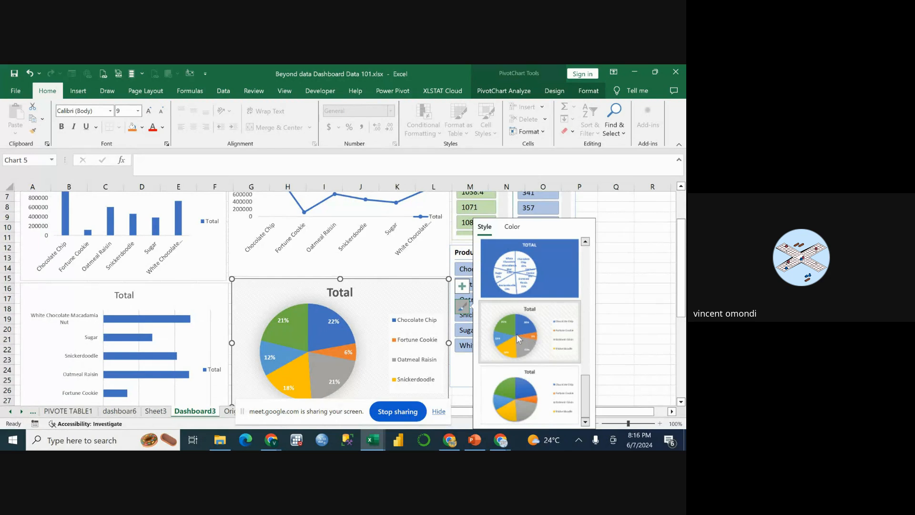
{"action": "left_click", "coordinate": [512, 335]}
{"action": "left_click", "coordinate": [649, 308]}
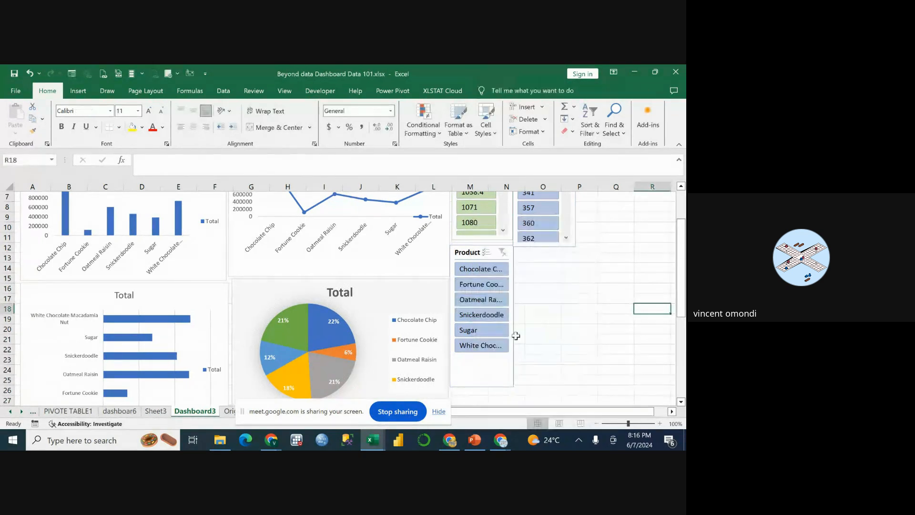
Review the revenue, trend and pie charts on Dashboard3 and compare them with the dashboar6 sheet and the original data table.
{"action": "scroll", "coordinate": [463, 314], "scroll_direction": "down", "scroll_amount": 7}
{"action": "scroll", "coordinate": [463, 314], "scroll_direction": "up", "scroll_amount": 7}
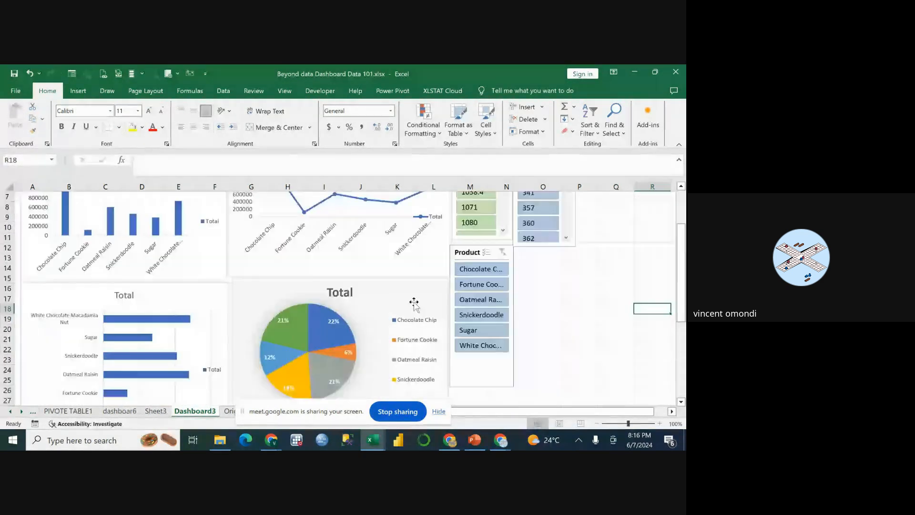
{"action": "scroll", "coordinate": [414, 303], "scroll_direction": "up", "scroll_amount": 2}
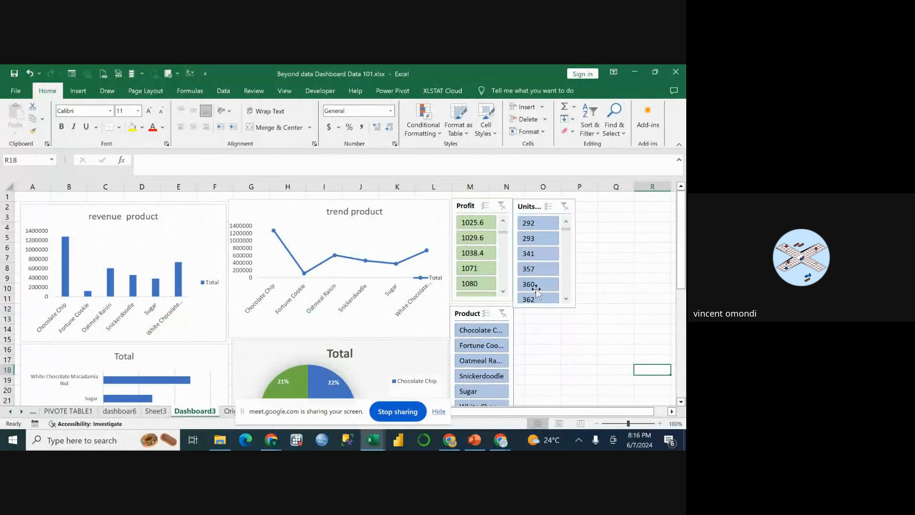
{"action": "left_click", "coordinate": [246, 209]}
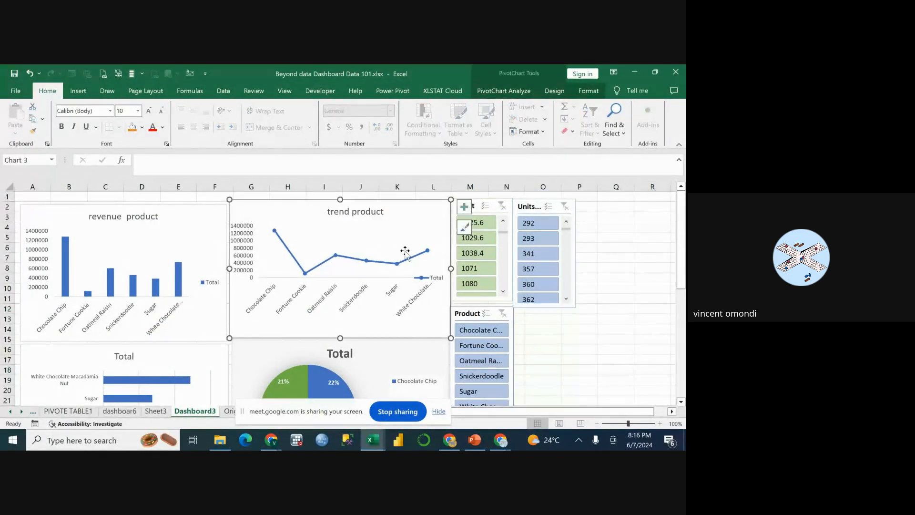
{"action": "left_click", "coordinate": [73, 214]}
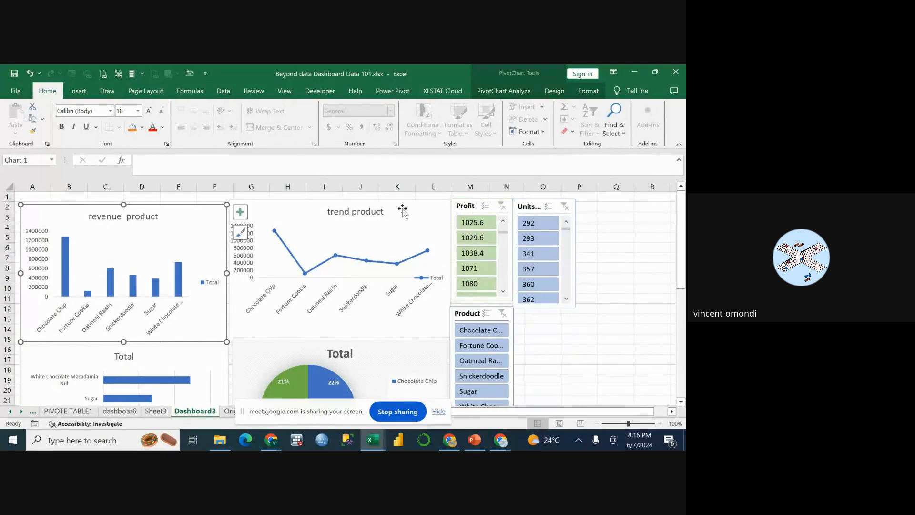
{"action": "scroll", "coordinate": [239, 255], "scroll_direction": "down", "scroll_amount": 2}
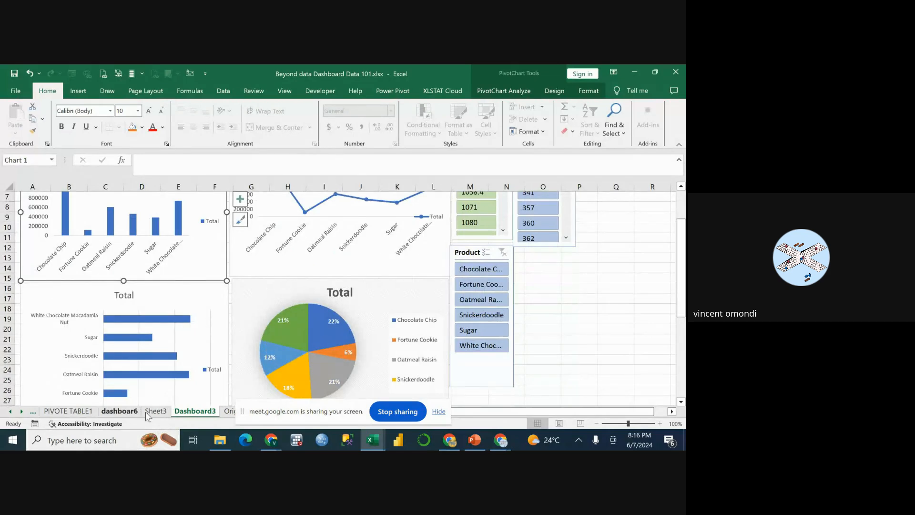
{"action": "left_click", "coordinate": [108, 413]}
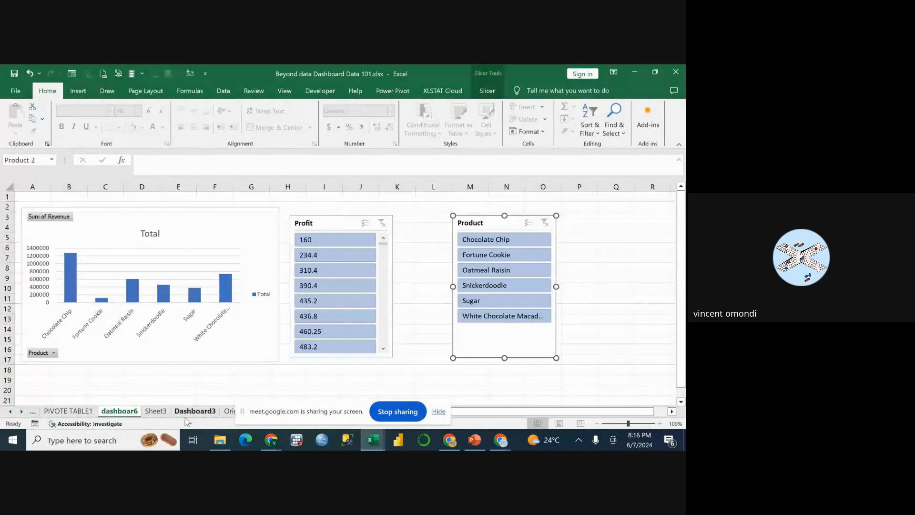
{"action": "left_click", "coordinate": [193, 411]}
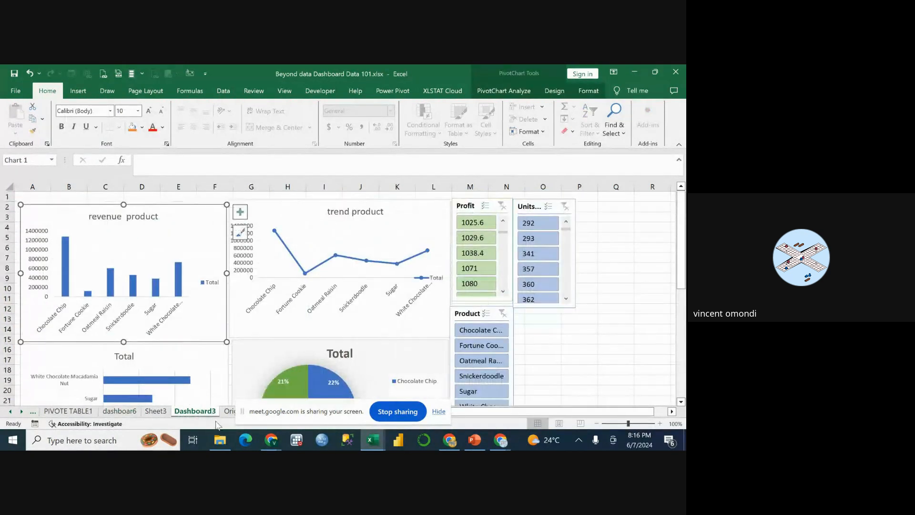
{"action": "left_click", "coordinate": [230, 411]}
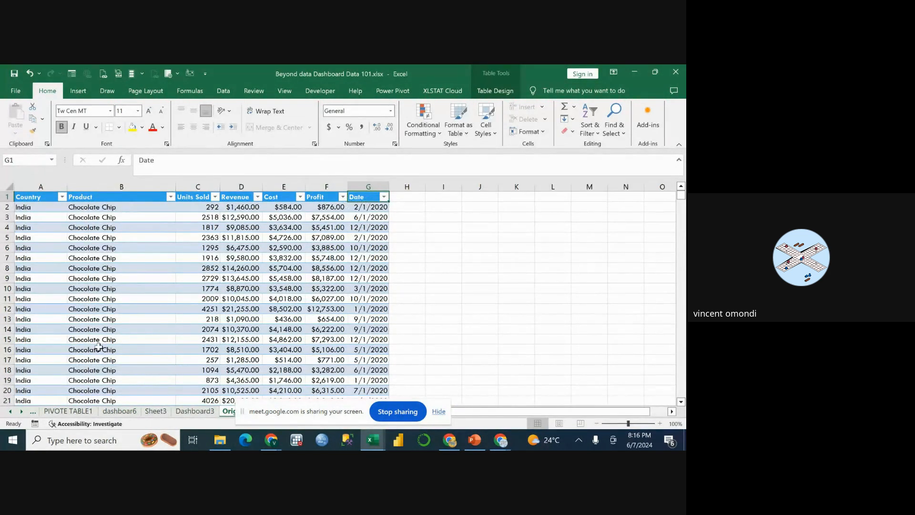
{"action": "left_click", "coordinate": [125, 412]}
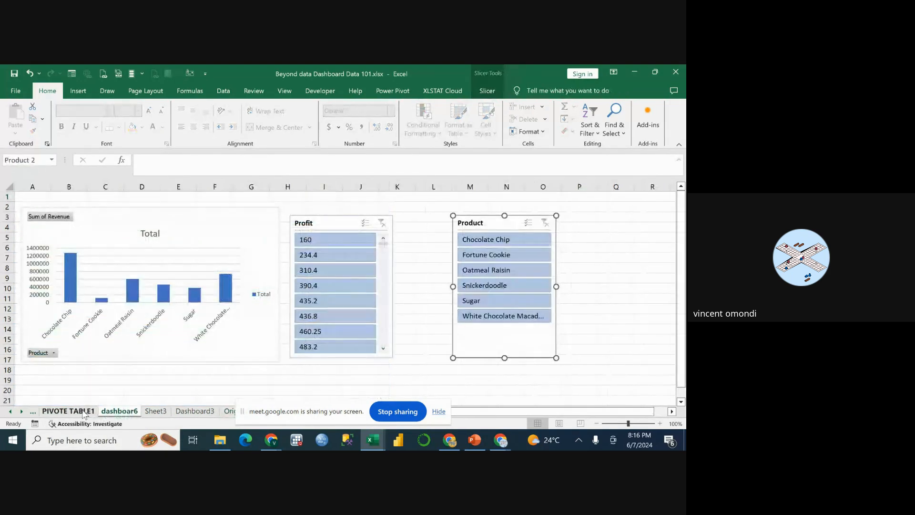
{"action": "left_click", "coordinate": [188, 415]}
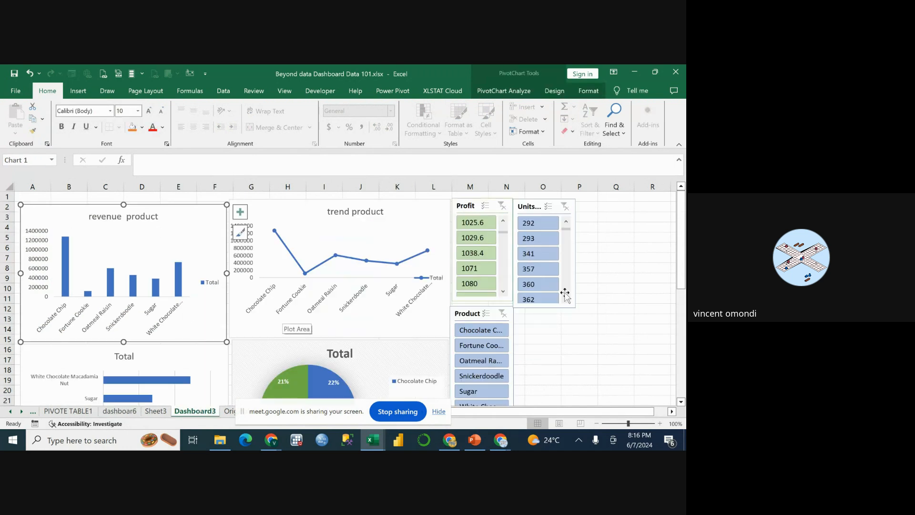
Look through the Dashboard3 charts and slicers once more and move the screen-sharing bar off the sheet tabs.
{"action": "left_click", "coordinate": [579, 339]}
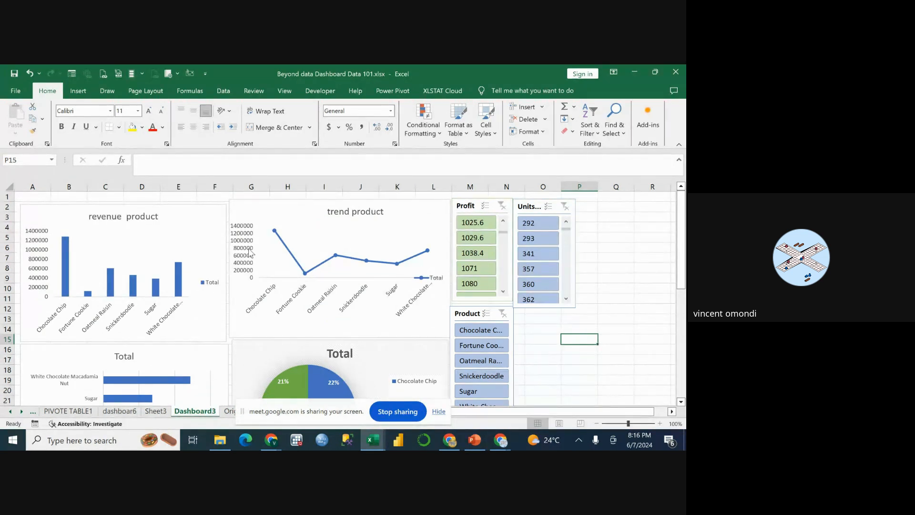
{"action": "scroll", "coordinate": [124, 296], "scroll_direction": "down", "scroll_amount": 2}
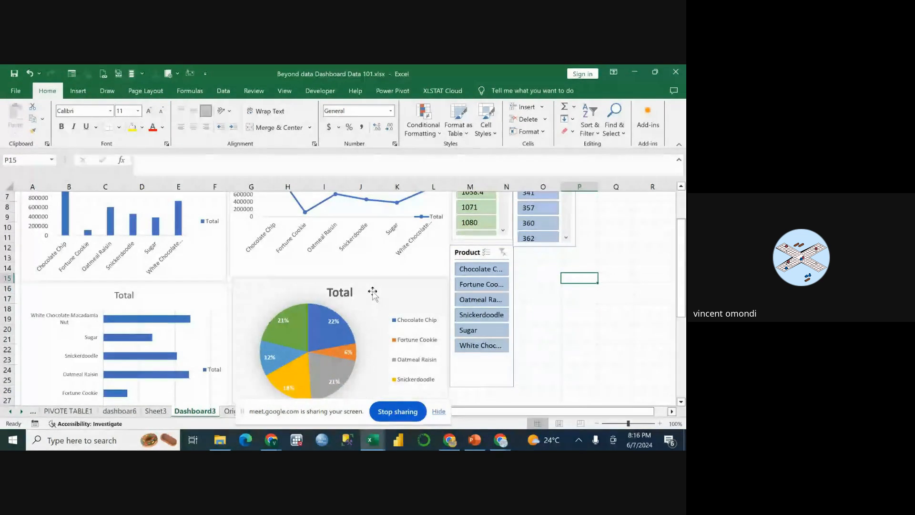
{"action": "scroll", "coordinate": [352, 300], "scroll_direction": "up", "scroll_amount": 1}
{"action": "scroll", "coordinate": [336, 301], "scroll_direction": "down", "scroll_amount": 3}
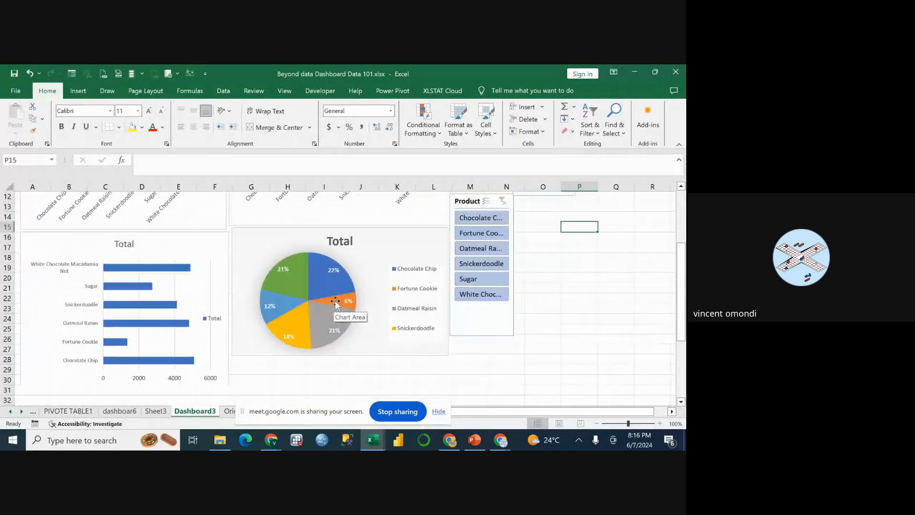
{"action": "scroll", "coordinate": [336, 302], "scroll_direction": "down", "scroll_amount": 8}
{"action": "scroll", "coordinate": [335, 301], "scroll_direction": "up", "scroll_amount": 12}
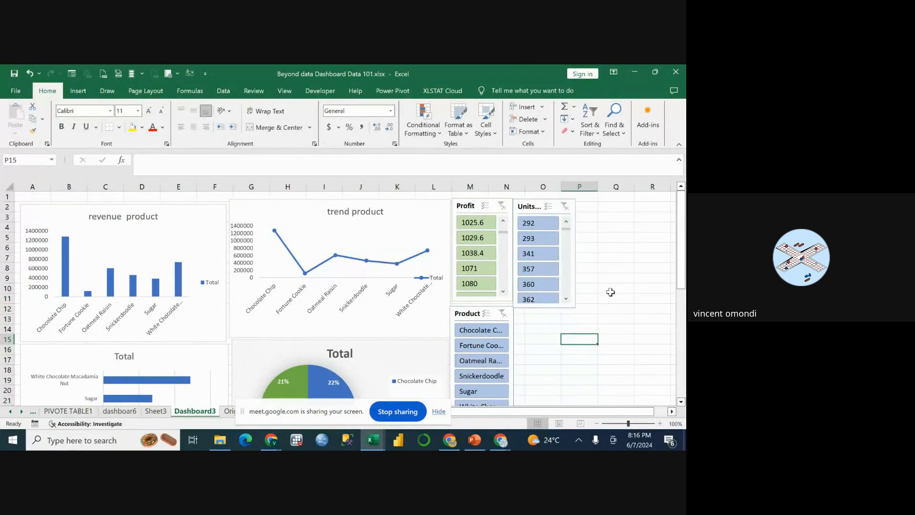
{"action": "left_click", "coordinate": [606, 266]}
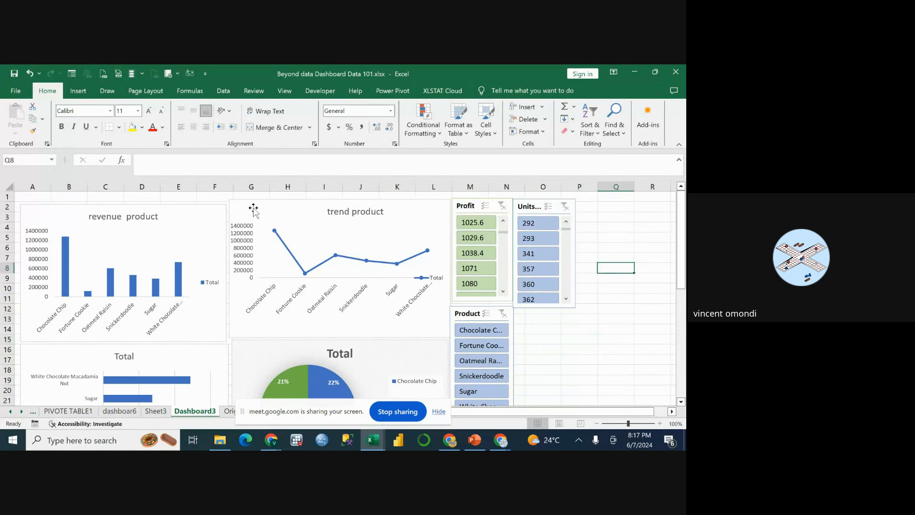
{"action": "left_click", "coordinate": [625, 239]}
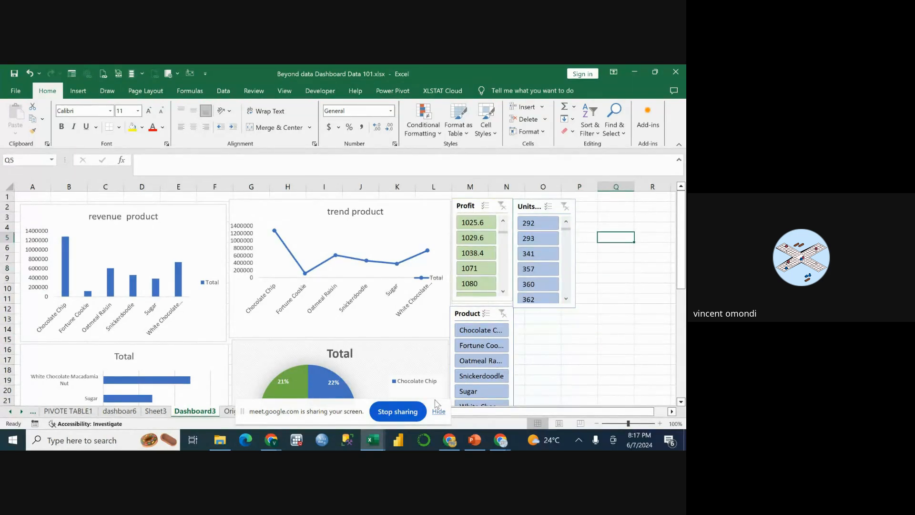
{"action": "left_click_drag", "start_coordinate": [347, 411], "coordinate": [581, 431]}
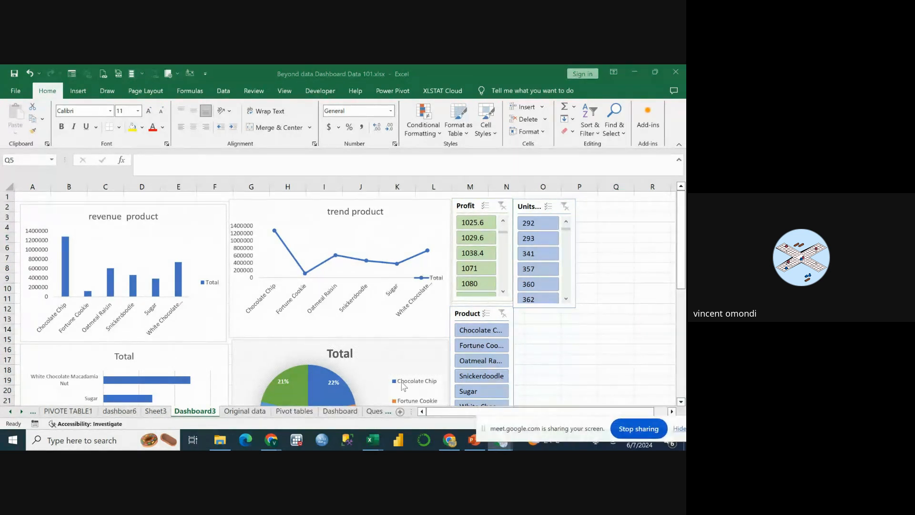
Switch to the GLOBAL SALES ASSIGNMENT BEYOND DATA STATISTICS workbook and review its ORIGINAL DATA records and the objectives on the QUESTIONS sheet.
{"action": "left_click", "coordinate": [371, 441]}
{"action": "left_click", "coordinate": [371, 442]}
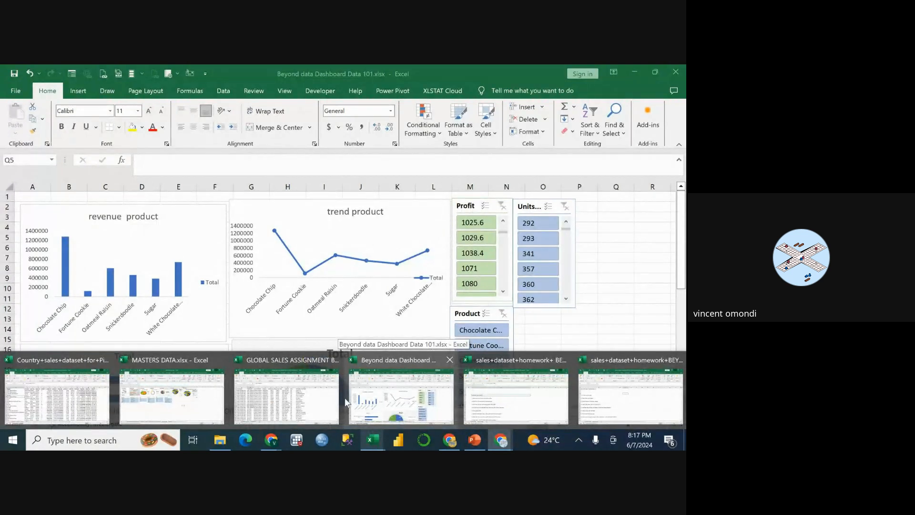
{"action": "left_click", "coordinate": [331, 398]}
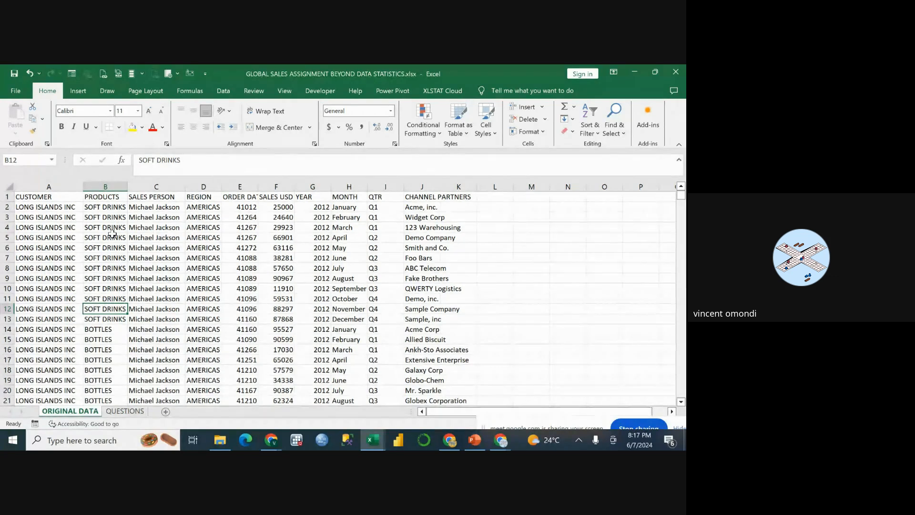
{"action": "scroll", "coordinate": [113, 233], "scroll_direction": "down", "scroll_amount": 20}
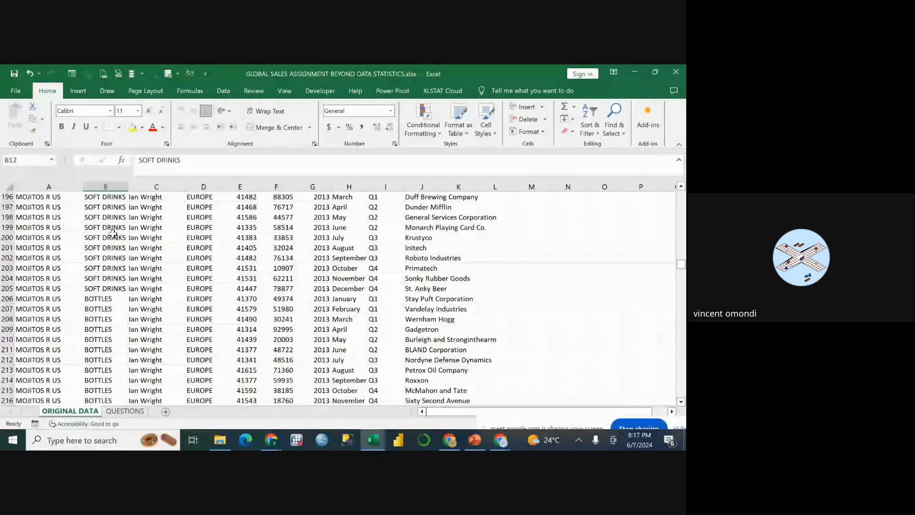
{"action": "scroll", "coordinate": [113, 232], "scroll_direction": "down", "scroll_amount": 9}
{"action": "scroll", "coordinate": [112, 233], "scroll_direction": "up", "scroll_amount": 20}
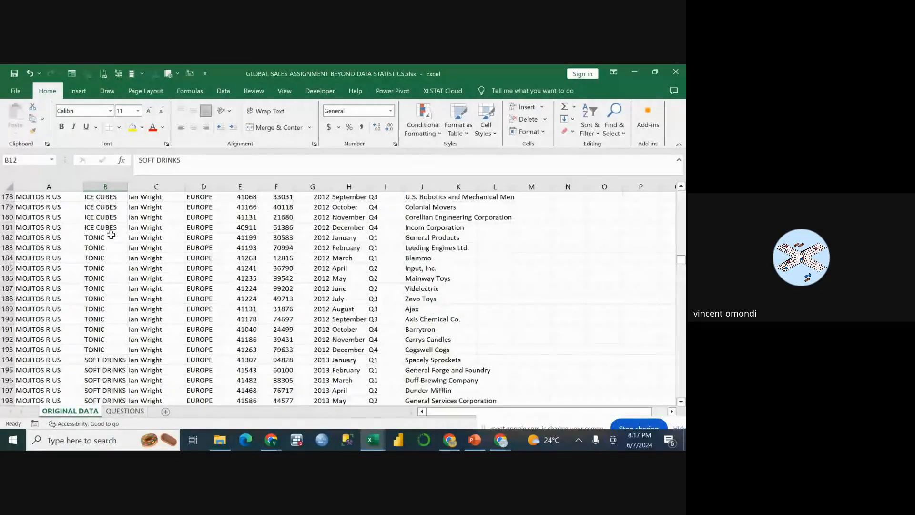
{"action": "scroll", "coordinate": [111, 234], "scroll_direction": "up", "scroll_amount": 20}
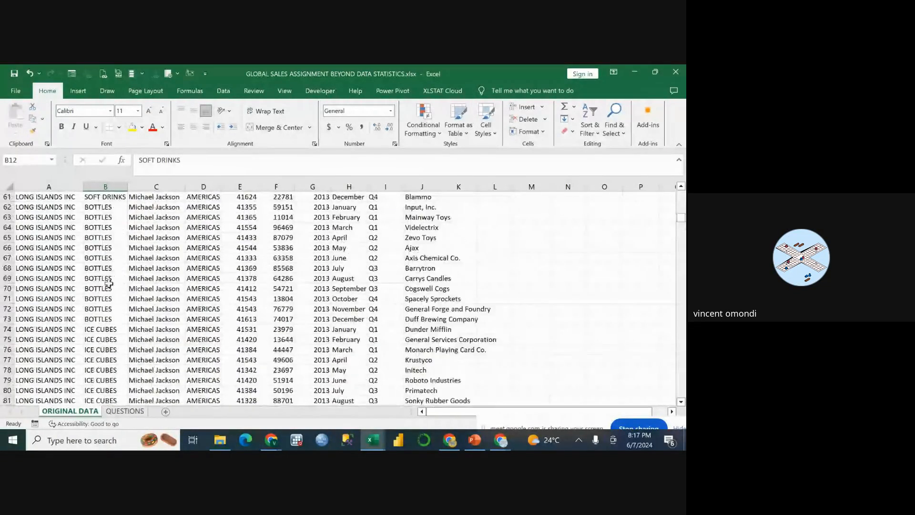
{"action": "left_click", "coordinate": [127, 412]}
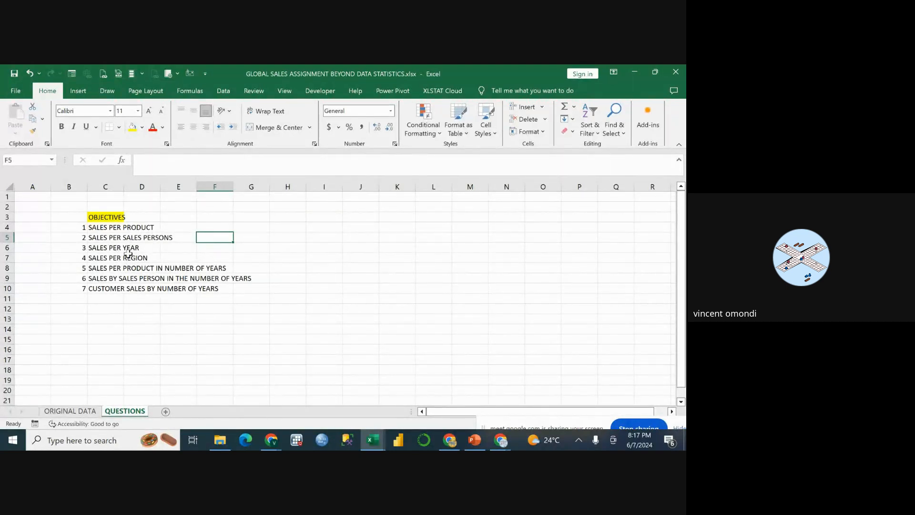
{"action": "left_click", "coordinate": [92, 411]}
Filter the Dashboard in the MASTERS DATA workbook to the third sales person with the SALES PERSON slicer, and minimize that workbook.
{"action": "mouse_move", "coordinate": [375, 444]}
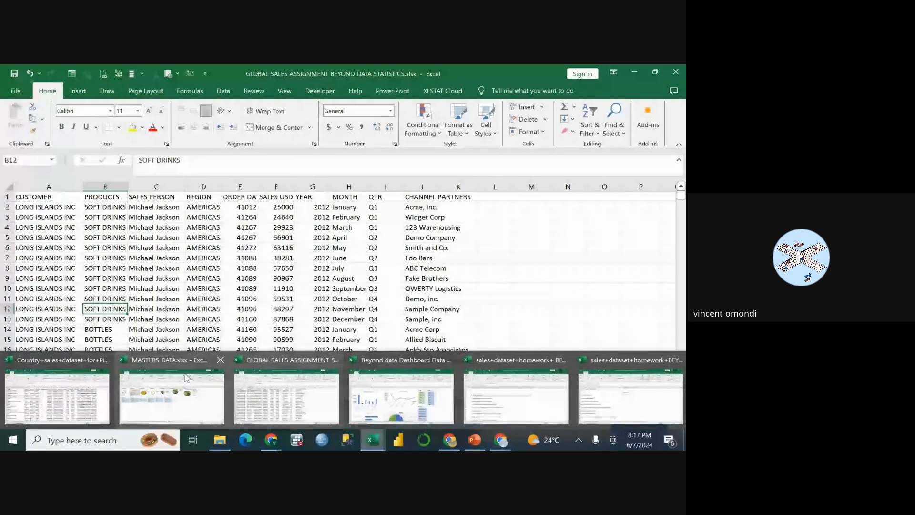
{"action": "left_click", "coordinate": [171, 396]}
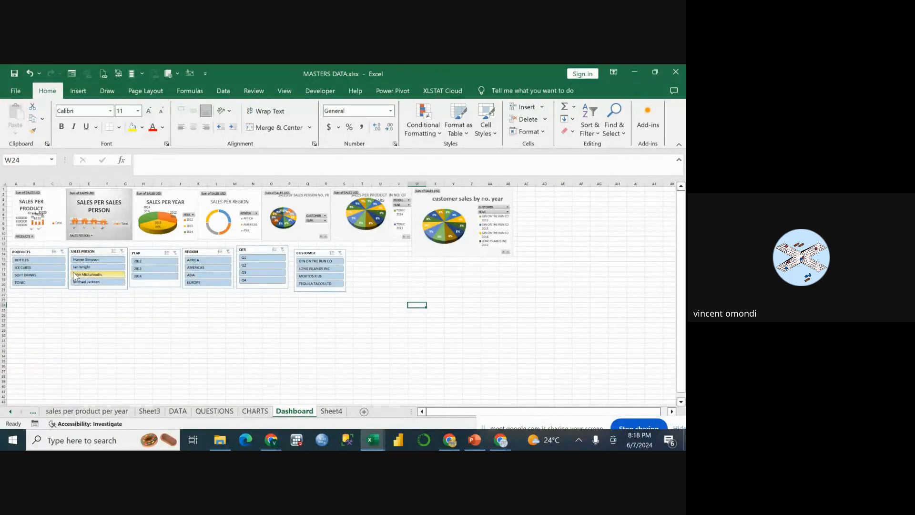
{"action": "left_click", "coordinate": [97, 275]}
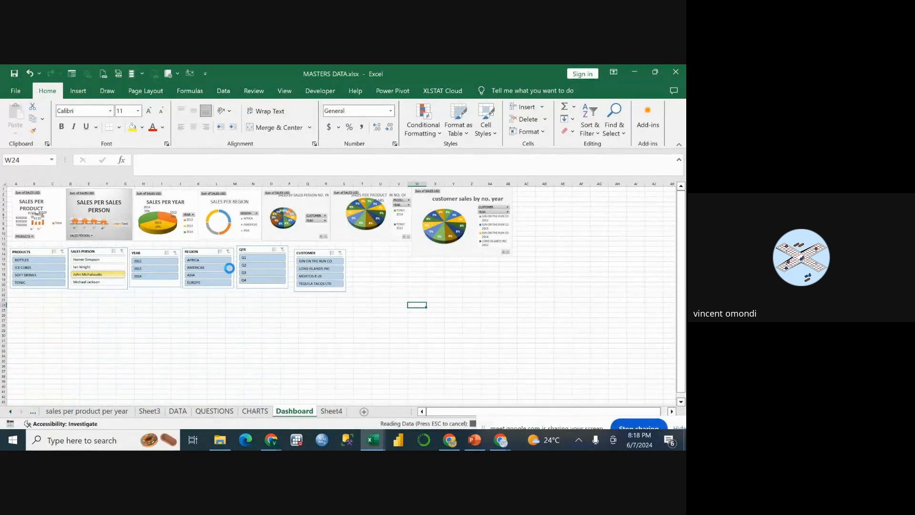
{"action": "left_click", "coordinate": [328, 277]}
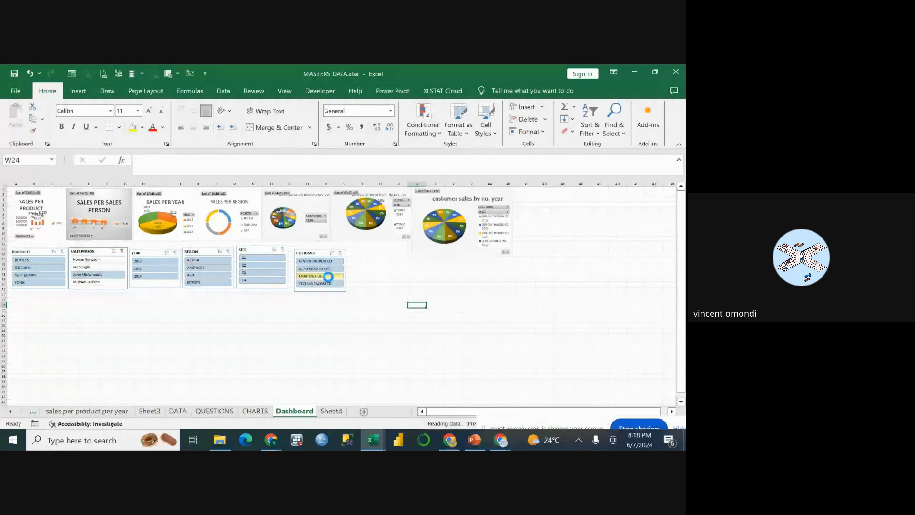
{"action": "left_click", "coordinate": [632, 72]}
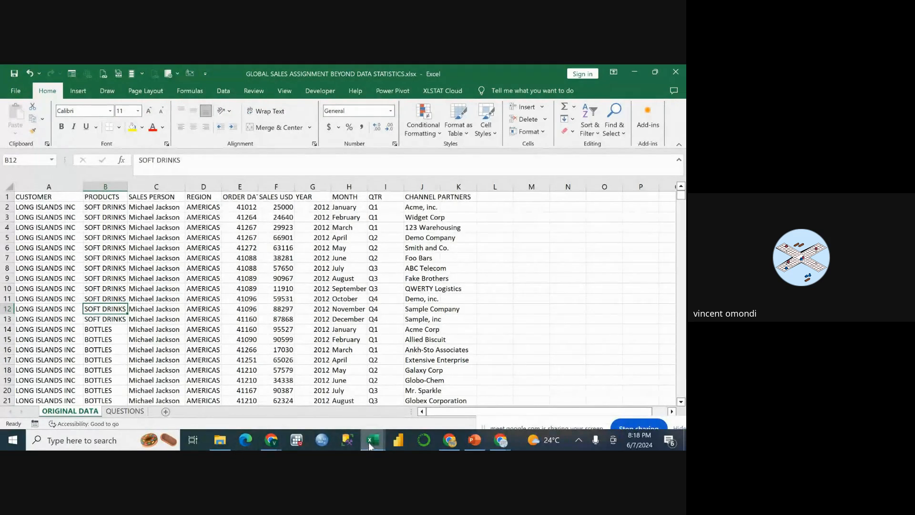
{"action": "mouse_move", "coordinate": [370, 446]}
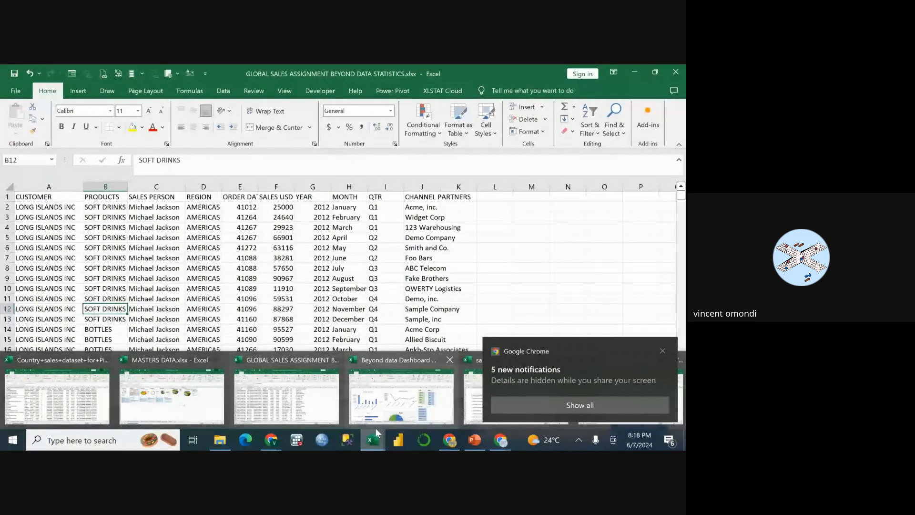
{"action": "mouse_move", "coordinate": [380, 415]}
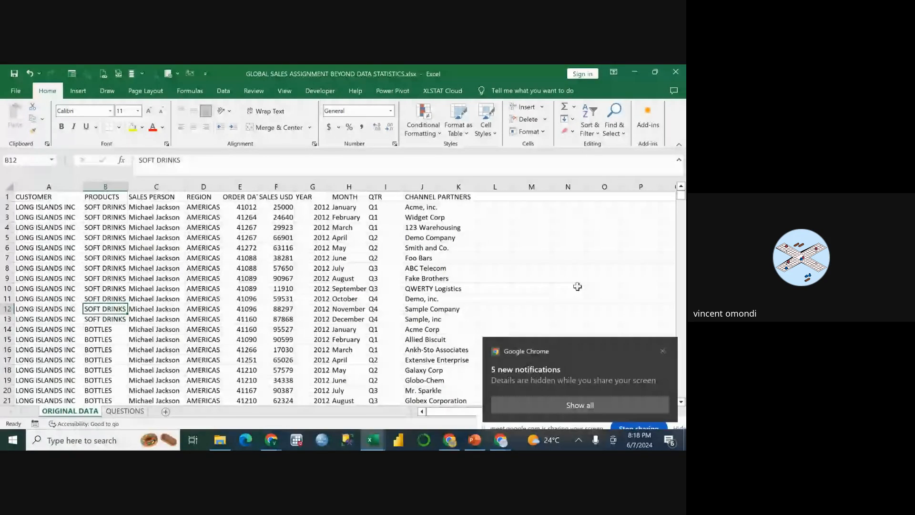
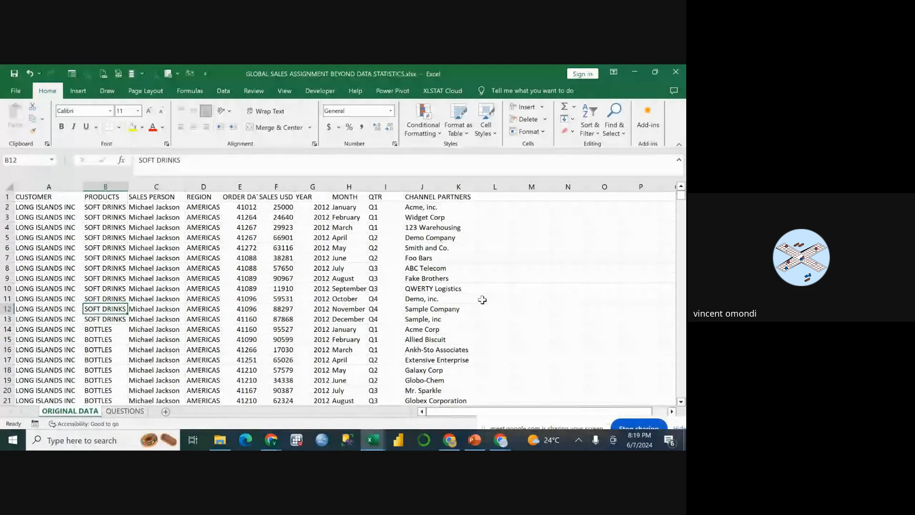
Review the sales objectives on the QUESTIONS sheet against the columns on the ORIGINAL DATA sheet.
{"action": "left_click", "coordinate": [120, 411]}
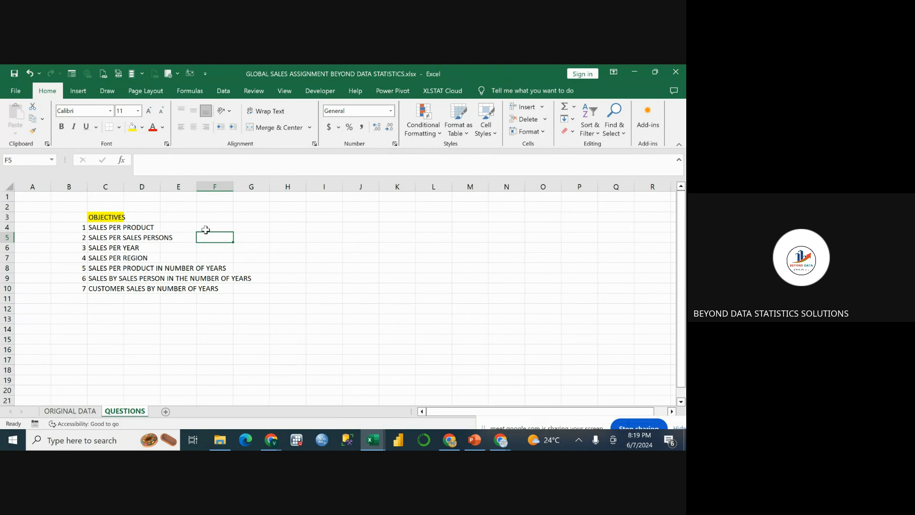
{"action": "left_click", "coordinate": [146, 229]}
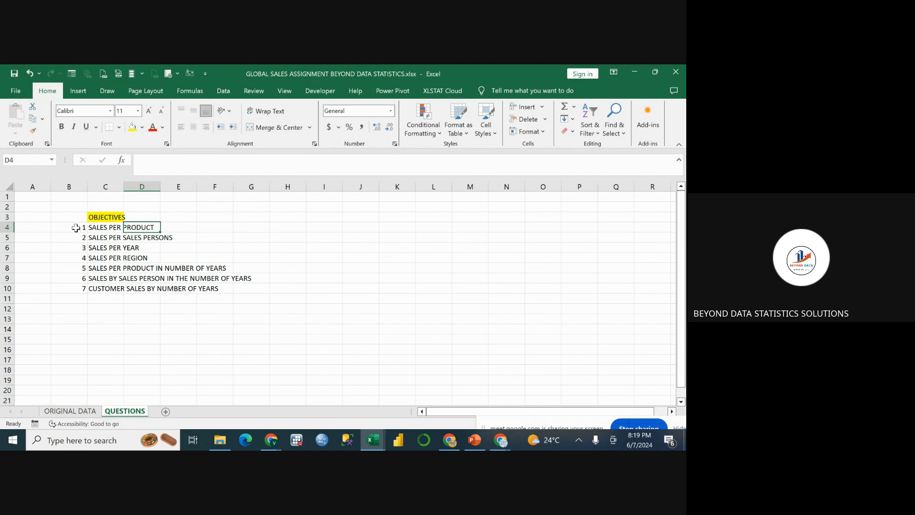
{"action": "left_click", "coordinate": [70, 411]}
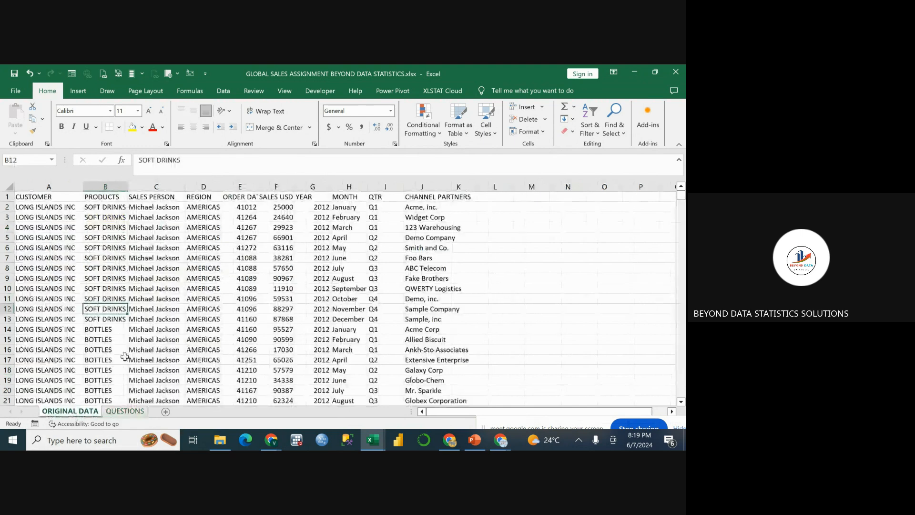
{"action": "left_click", "coordinate": [118, 413]}
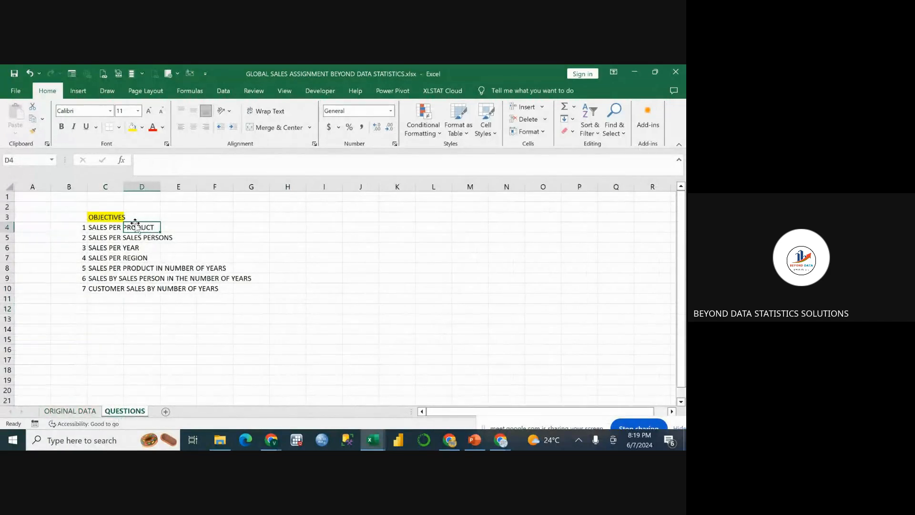
{"action": "left_click", "coordinate": [135, 219]}
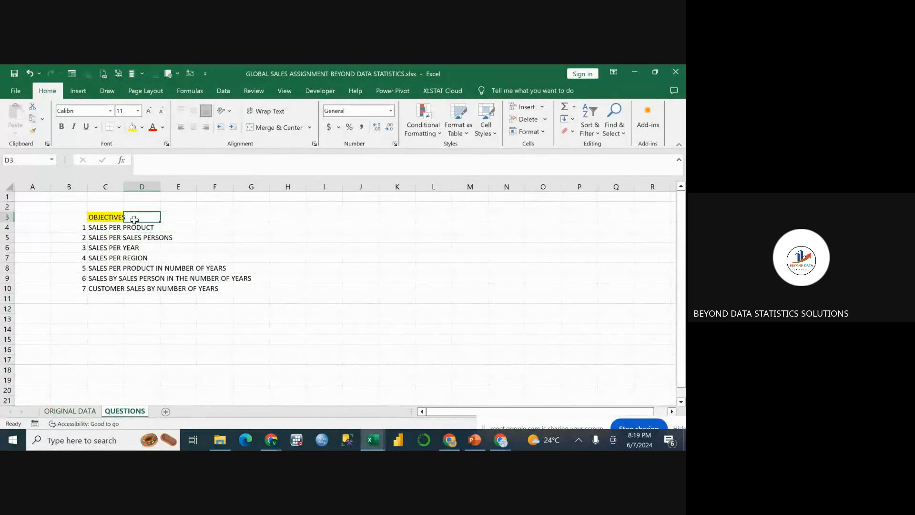
Insert an entire row above the first objective, SALES PER PRODUCT, on the QUESTIONS sheet.
{"action": "left_click", "coordinate": [71, 228]}
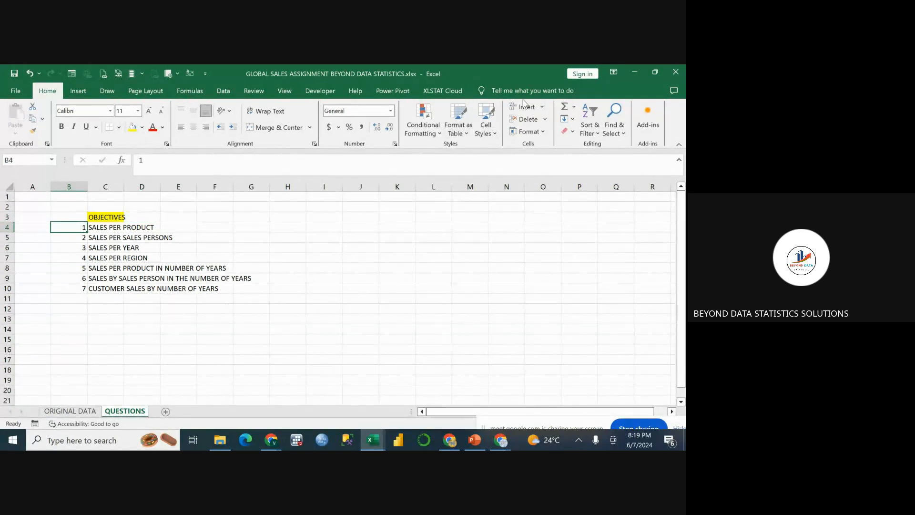
{"action": "left_click", "coordinate": [542, 107]}
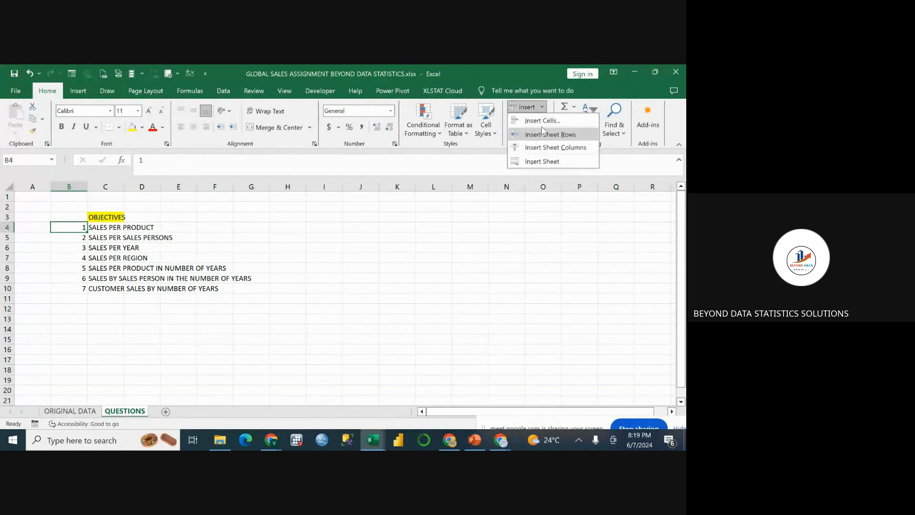
{"action": "left_click", "coordinate": [543, 123]}
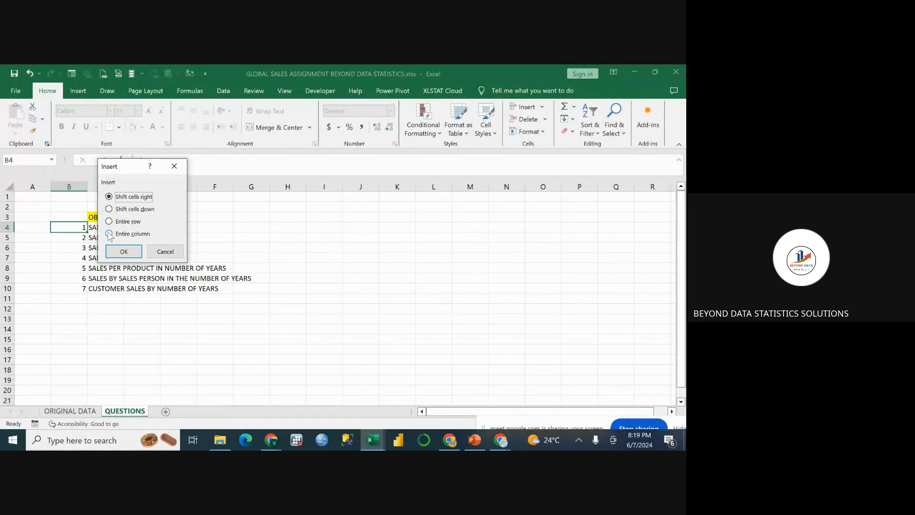
{"action": "left_click", "coordinate": [110, 222]}
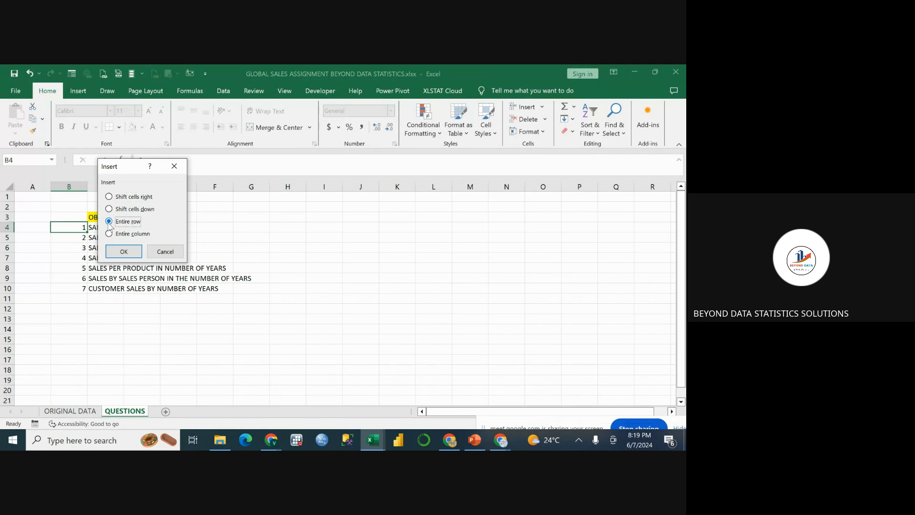
{"action": "left_click", "coordinate": [124, 252]}
Change the fill of the OBJECTIVES heading and the empty cell below it, C3:C4, to white.
{"action": "left_click", "coordinate": [100, 228]}
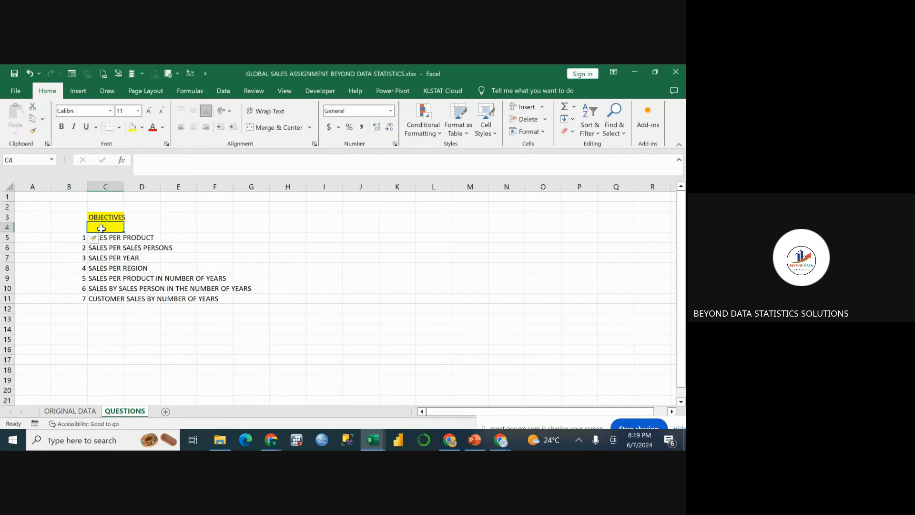
{"action": "left_click", "coordinate": [131, 128]}
{"action": "left_click", "coordinate": [132, 132]}
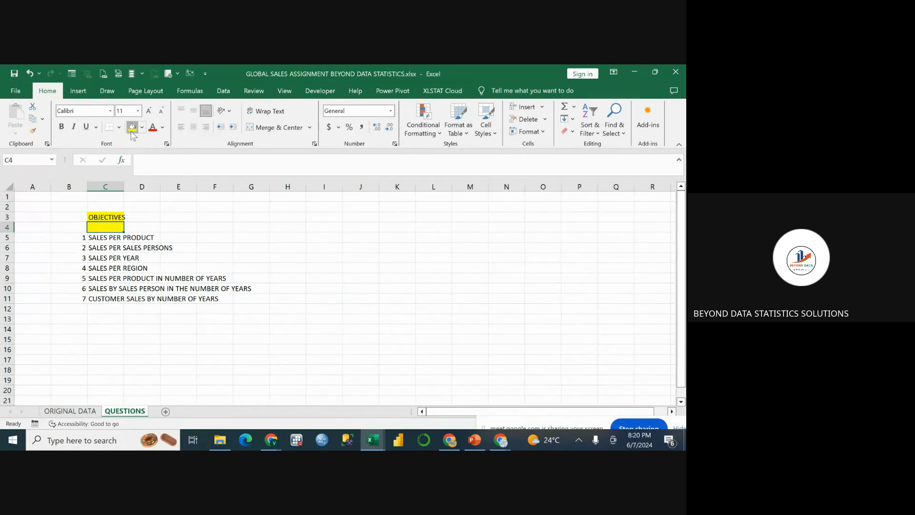
{"action": "left_click", "coordinate": [134, 228]}
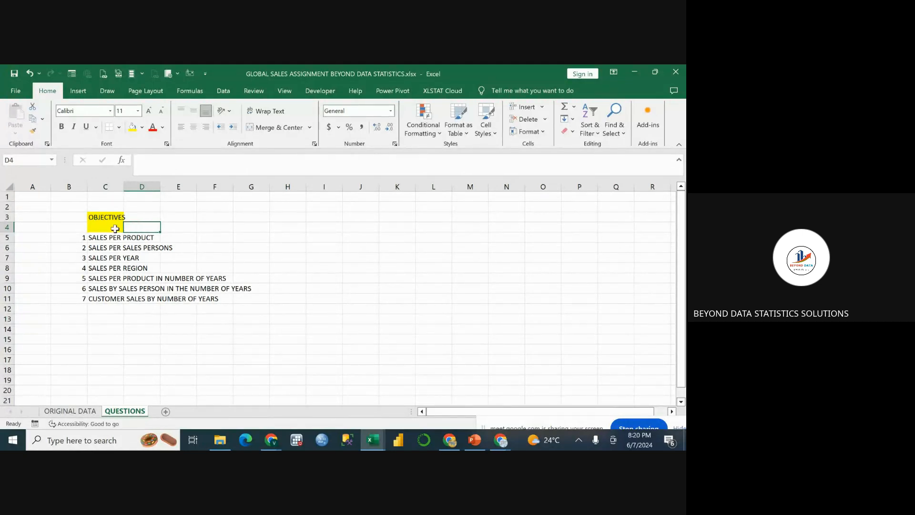
{"action": "left_click", "coordinate": [115, 228]}
{"action": "right_click", "coordinate": [115, 228]}
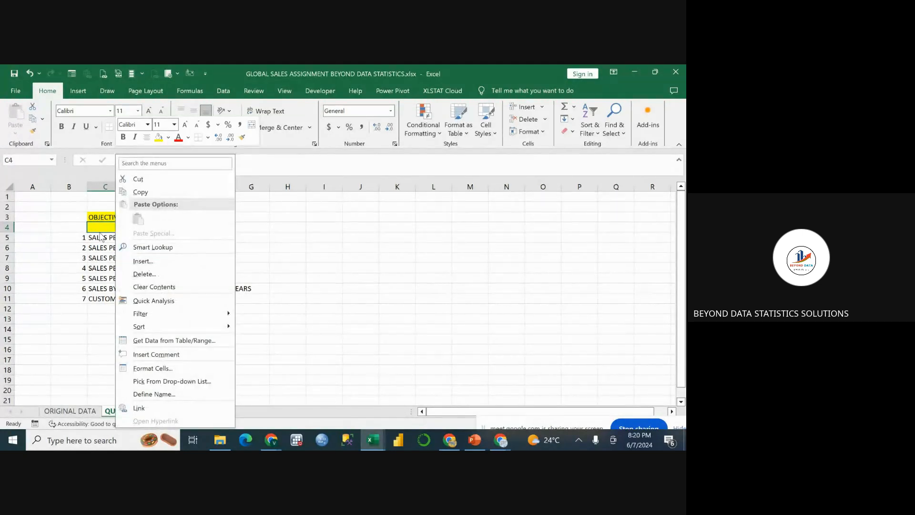
{"action": "left_click", "coordinate": [94, 228]}
{"action": "left_click_drag", "start_coordinate": [91, 218], "coordinate": [103, 225]}
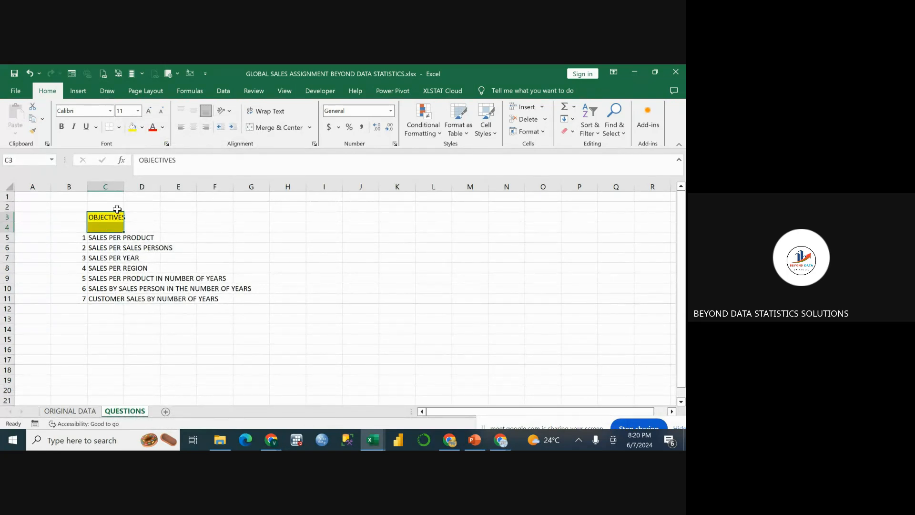
{"action": "left_click", "coordinate": [142, 128]}
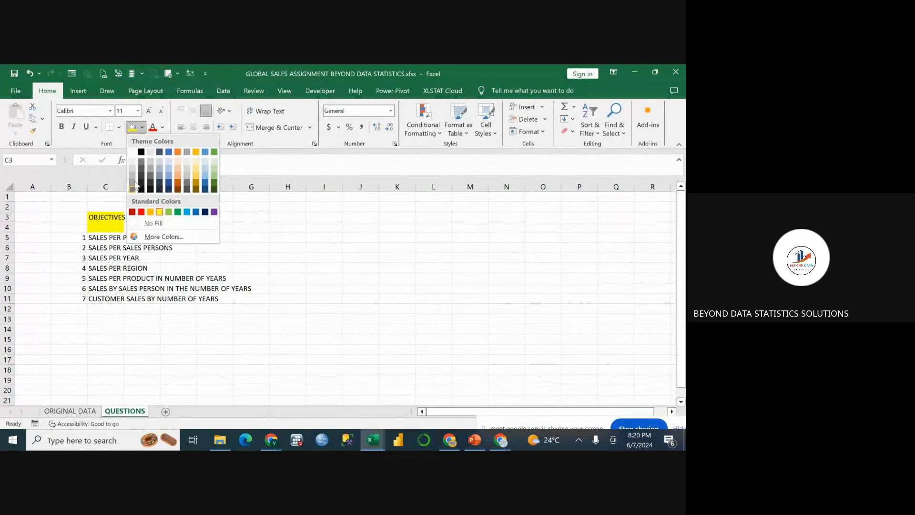
{"action": "left_click", "coordinate": [133, 152]}
{"action": "left_click", "coordinate": [125, 228]}
{"action": "left_click", "coordinate": [109, 225]}
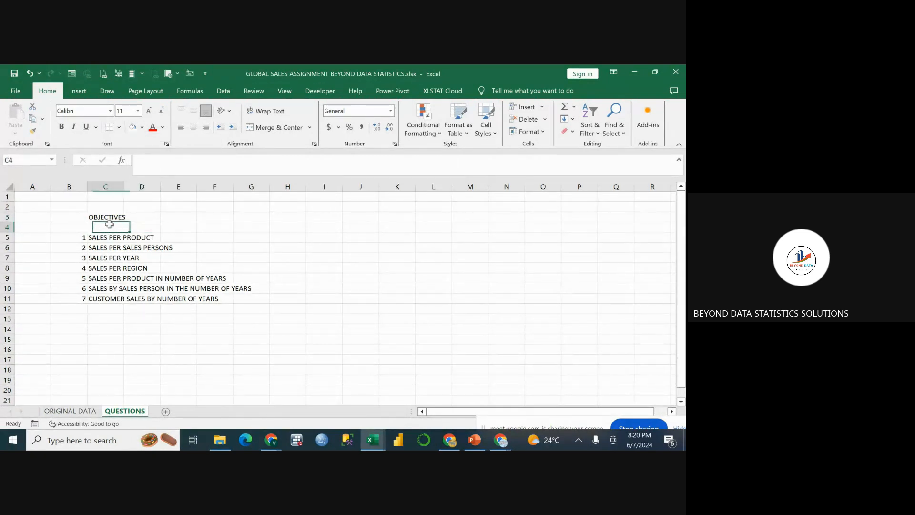
{"action": "double_click", "coordinate": [106, 226]}
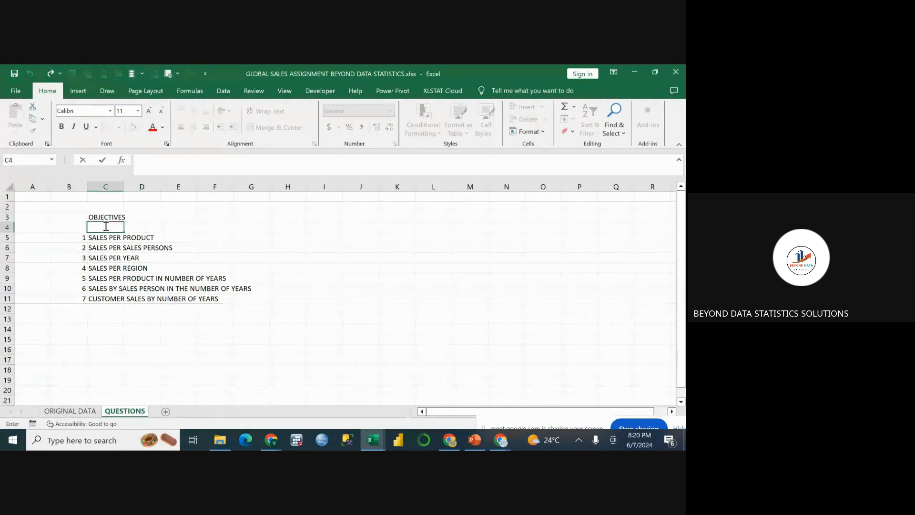
{"action": "left_click", "coordinate": [152, 228]}
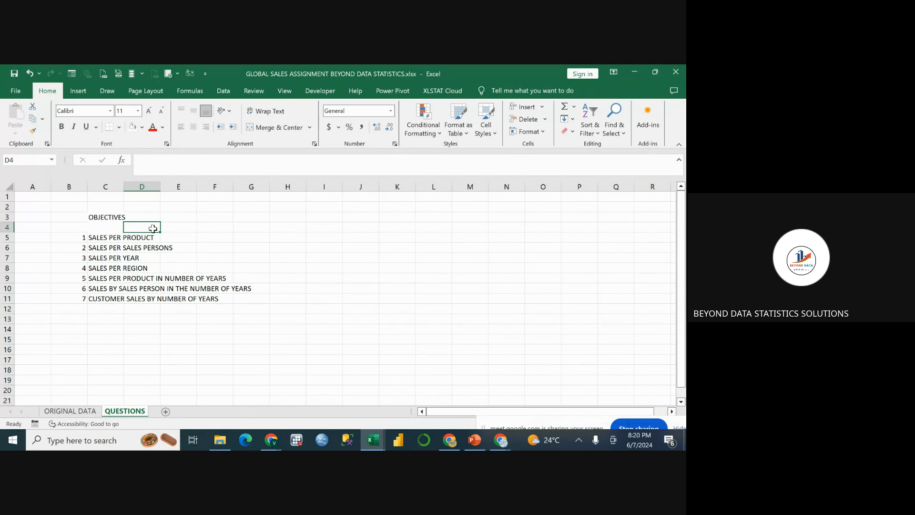
{"action": "left_click", "coordinate": [237, 245]}
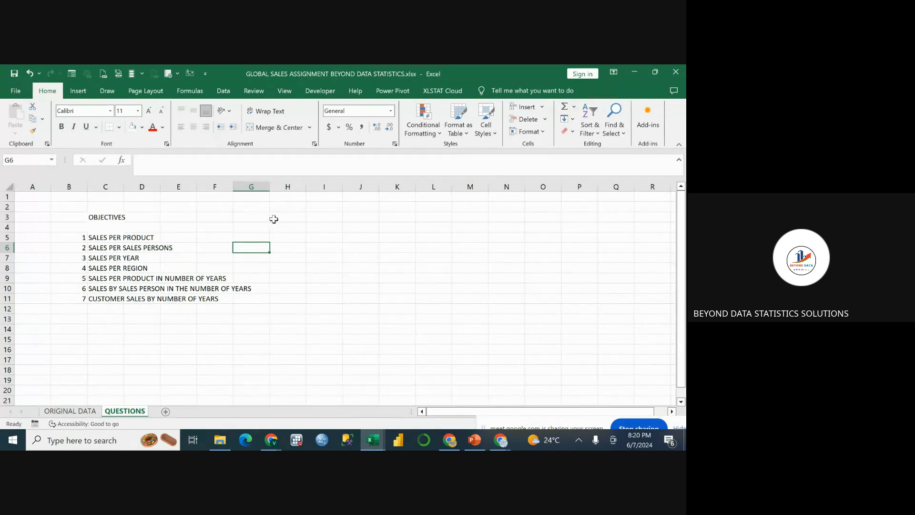
{"action": "left_click", "coordinate": [138, 216]}
{"action": "left_click", "coordinate": [122, 219]}
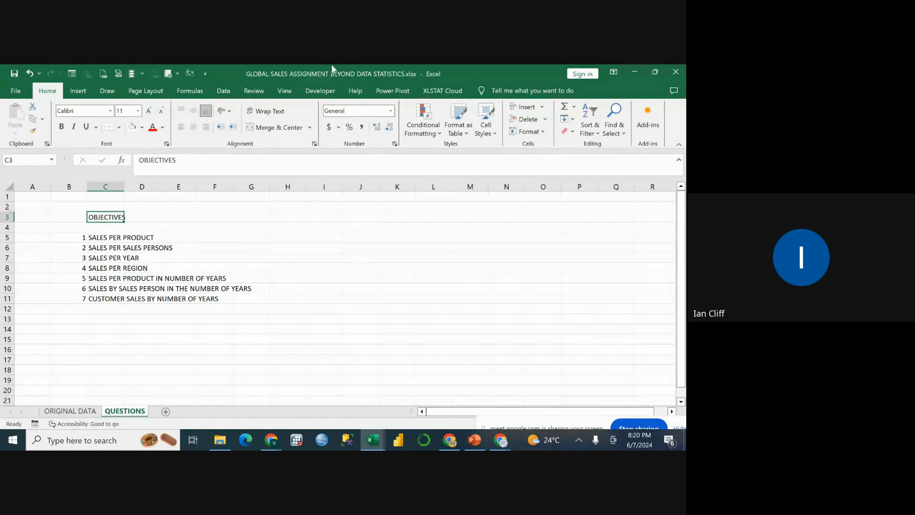
Switch to the Beyond data Dashboard Data 101 workbook and examine the charts and slicers on Dashboard3.
{"action": "left_click", "coordinate": [634, 73]}
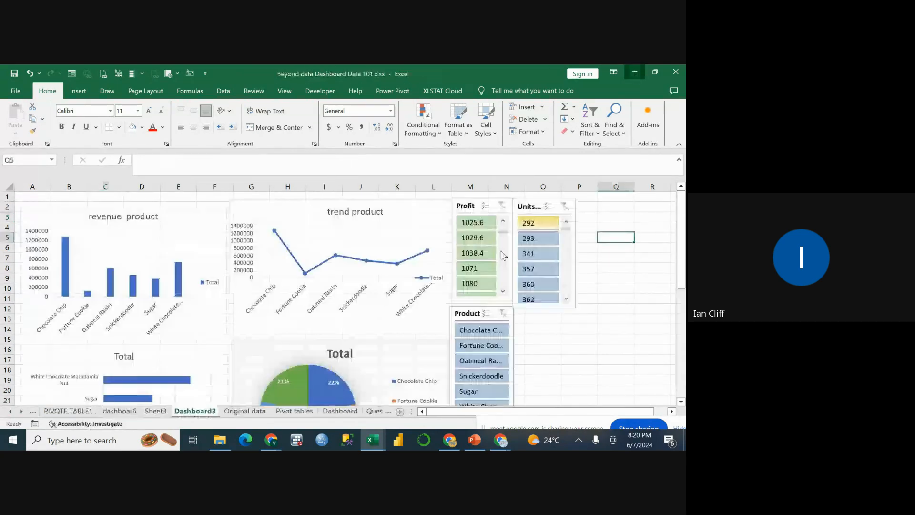
{"action": "scroll", "coordinate": [486, 265], "scroll_direction": "down", "scroll_amount": 12}
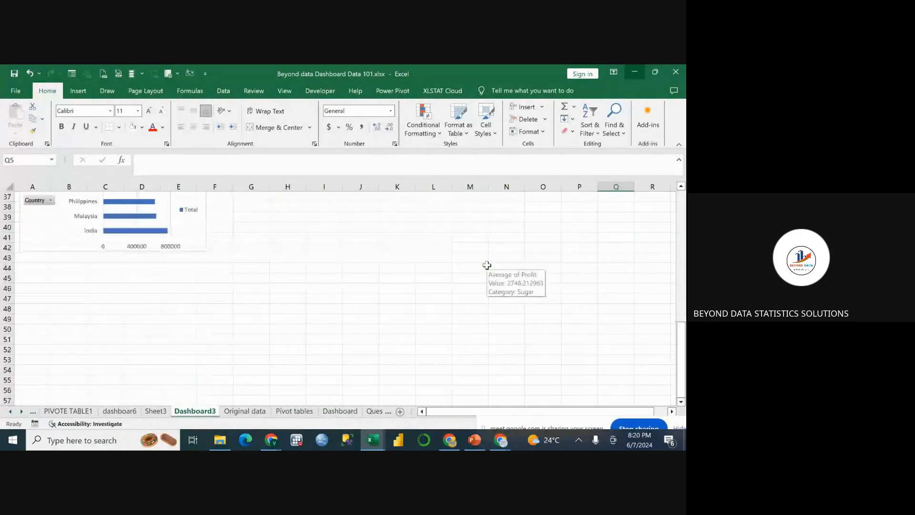
{"action": "scroll", "coordinate": [487, 265], "scroll_direction": "up", "scroll_amount": 12}
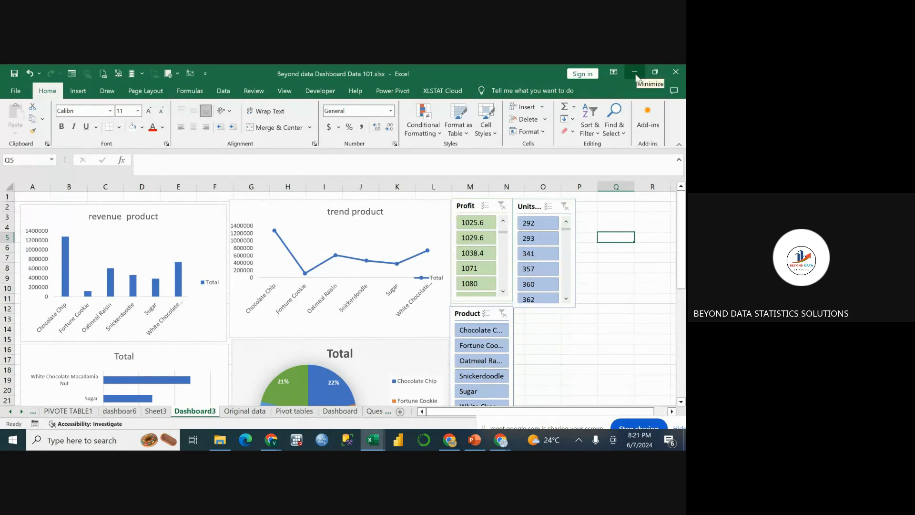
{"action": "scroll", "coordinate": [567, 226], "scroll_direction": "down", "scroll_amount": 14}
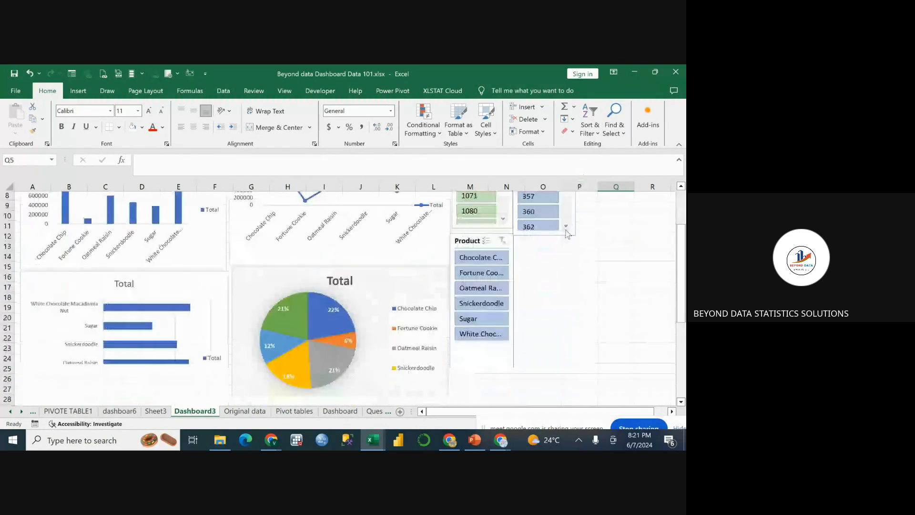
{"action": "scroll", "coordinate": [564, 233], "scroll_direction": "up", "scroll_amount": 14}
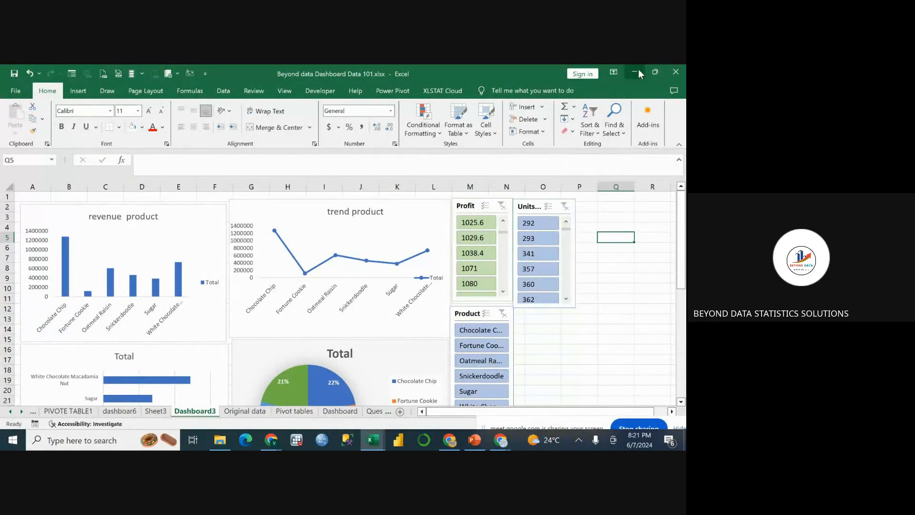
{"action": "scroll", "coordinate": [553, 242], "scroll_direction": "down", "scroll_amount": 10}
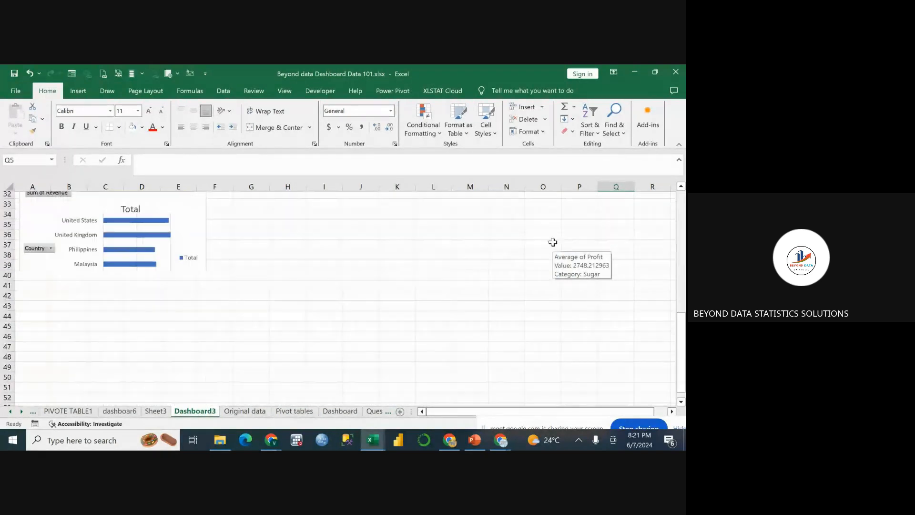
{"action": "scroll", "coordinate": [553, 242], "scroll_direction": "down", "scroll_amount": 6}
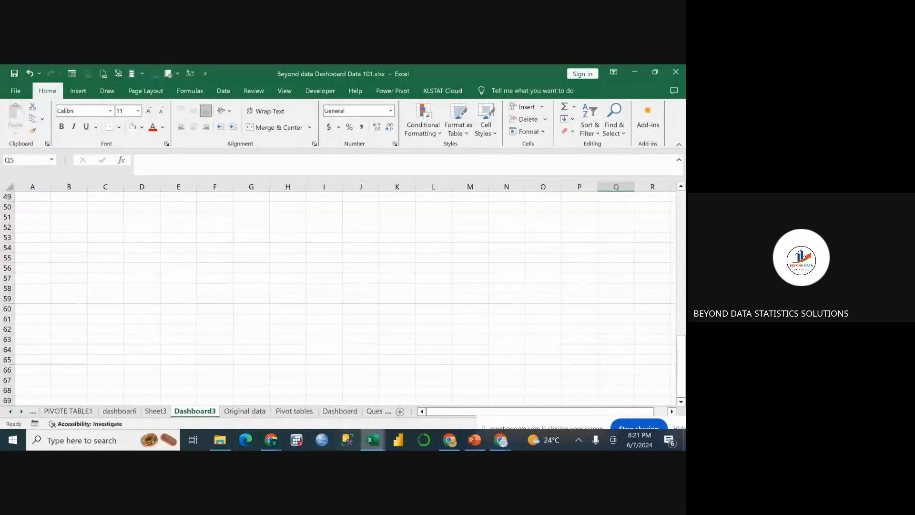
Switch to the MASTERS DATA workbook and examine the sales charts and slicers on its Dashboard sheet.
{"action": "left_click", "coordinate": [379, 437]}
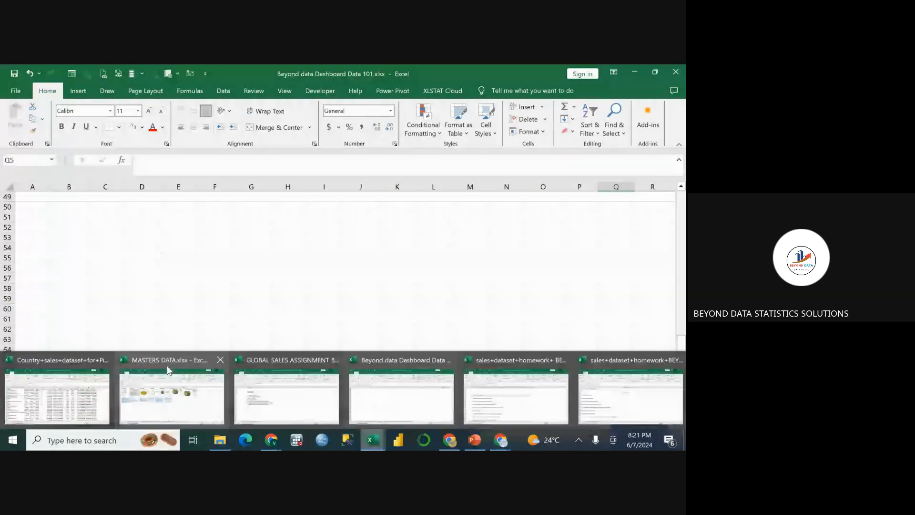
{"action": "left_click", "coordinate": [168, 371]}
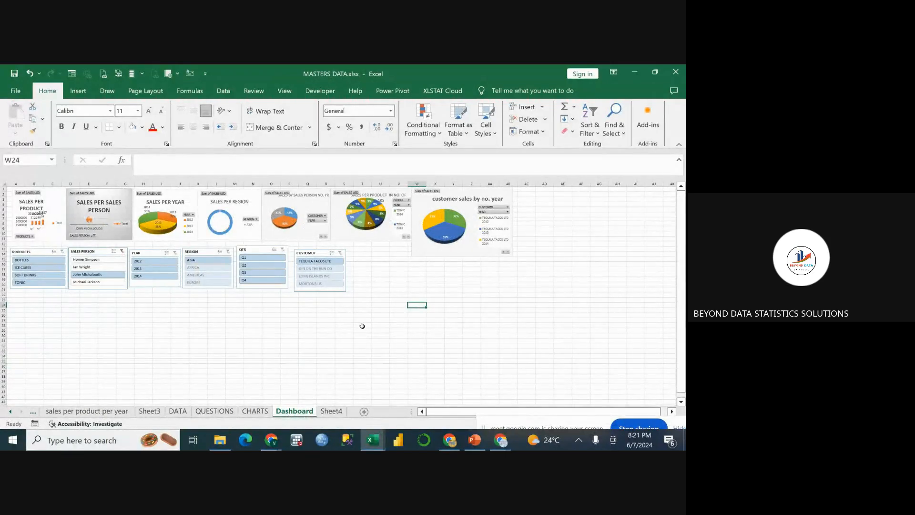
{"action": "left_click", "coordinate": [374, 294]}
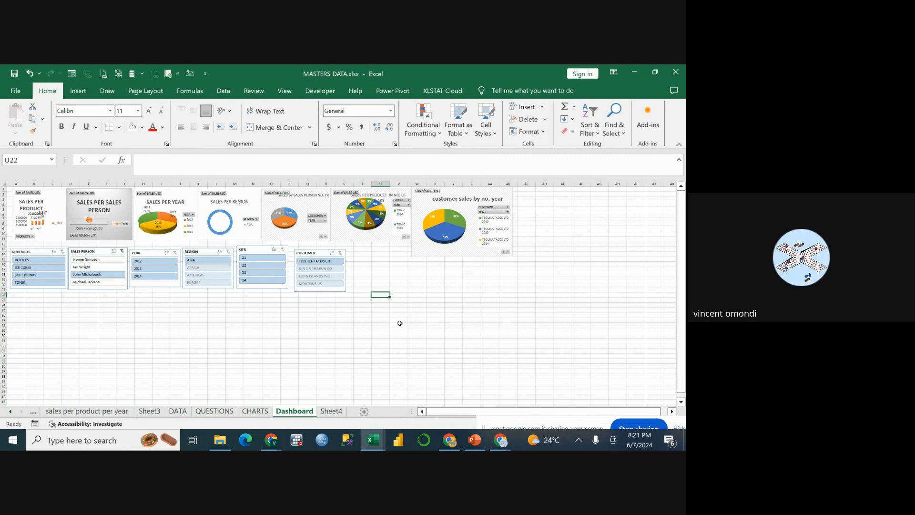
Minimize the open workbooks and leave the Google Meet call.
{"action": "left_click", "coordinate": [630, 70]}
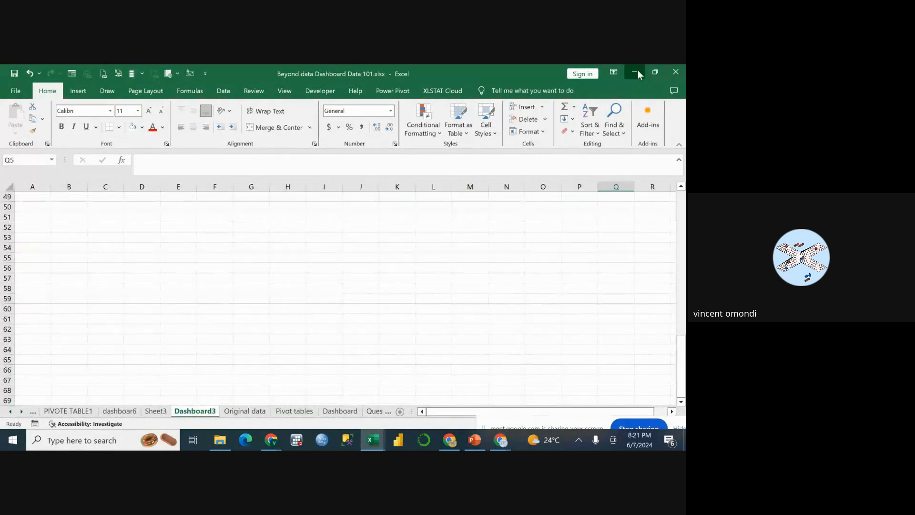
{"action": "left_click", "coordinate": [637, 72]}
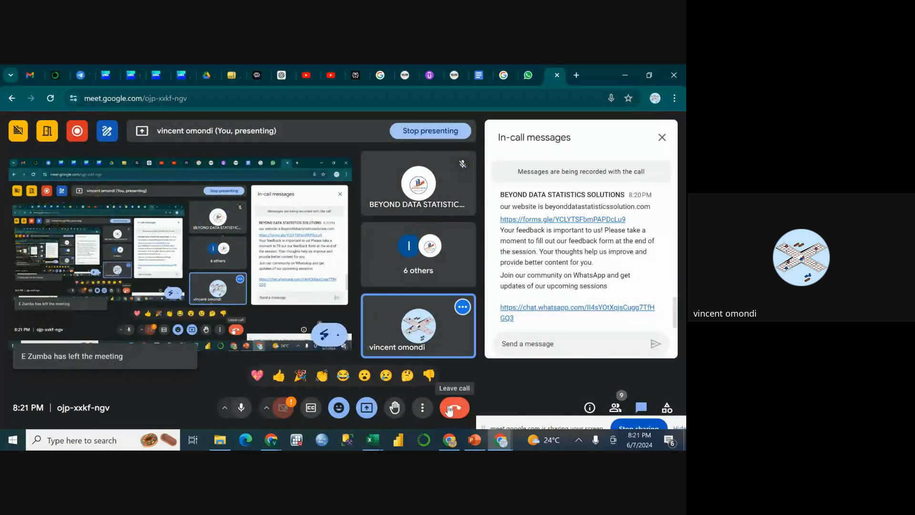
{"action": "left_click", "coordinate": [449, 411]}
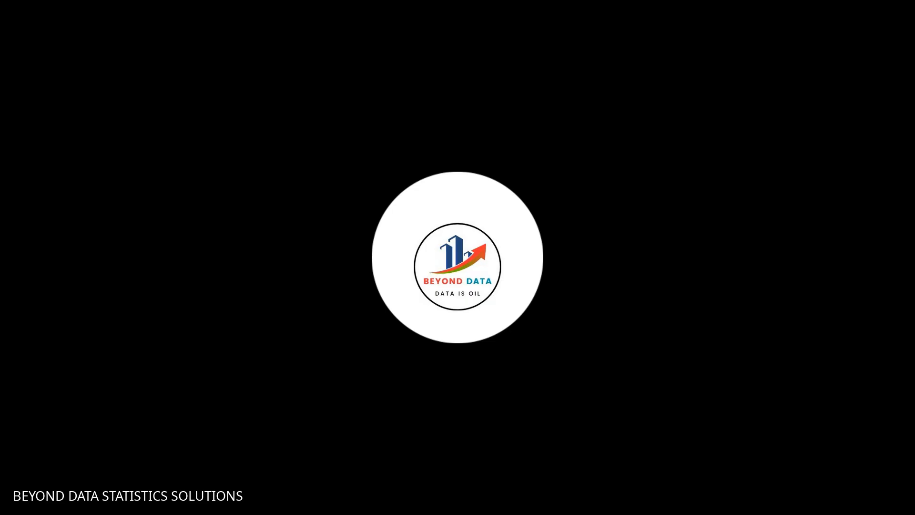